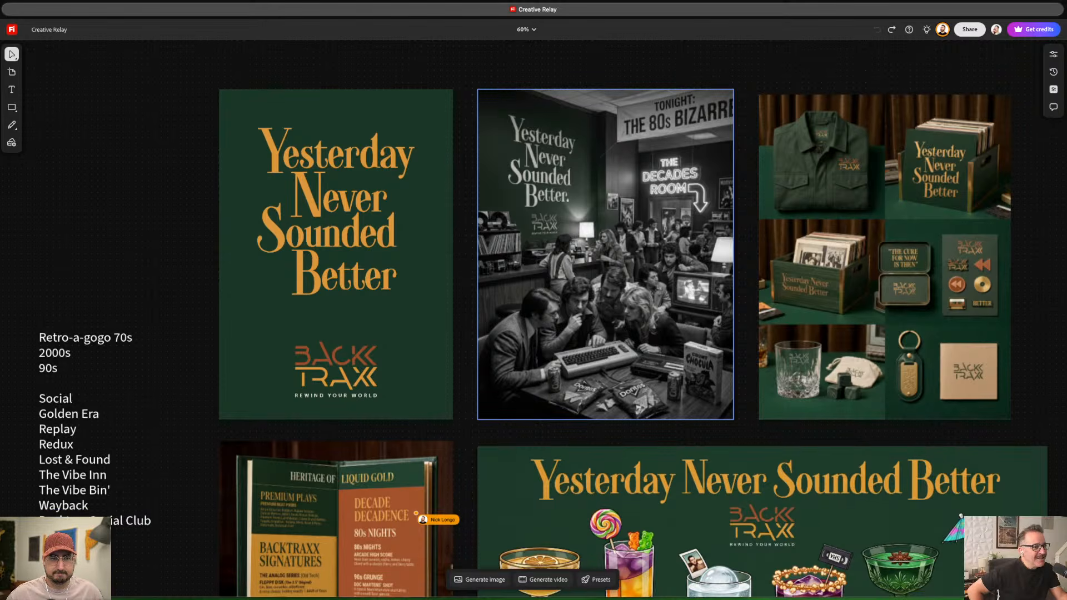
Examine the Backtrax brand boards: posters, merchandise, drinks menu, and the style artboard with its color palette and headline, subhead and body fonts.
scroll(611, 319, "down", 7)
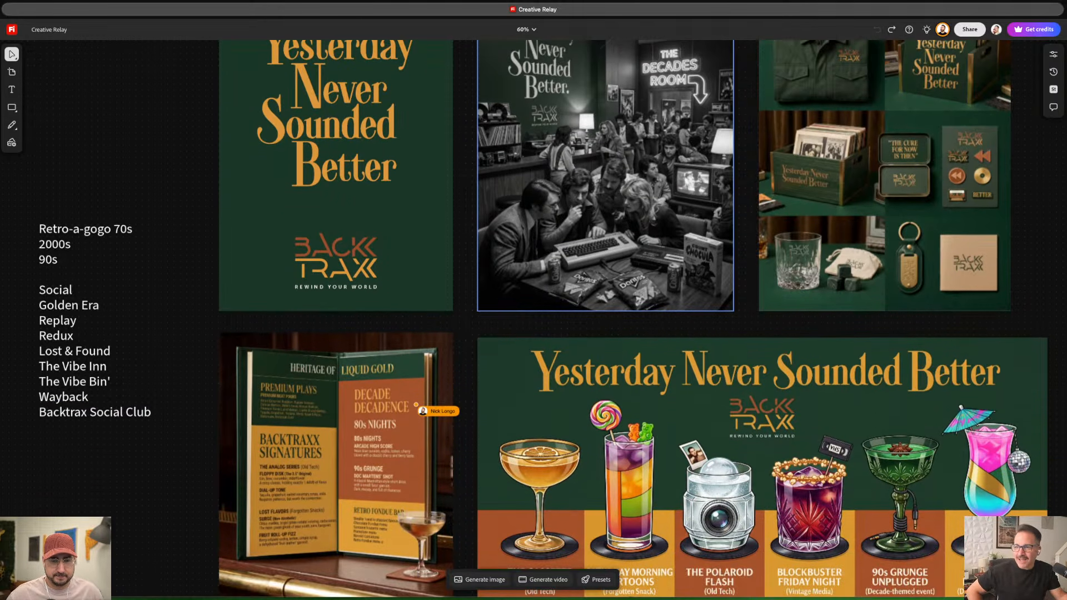
scroll(611, 319, "down", 4)
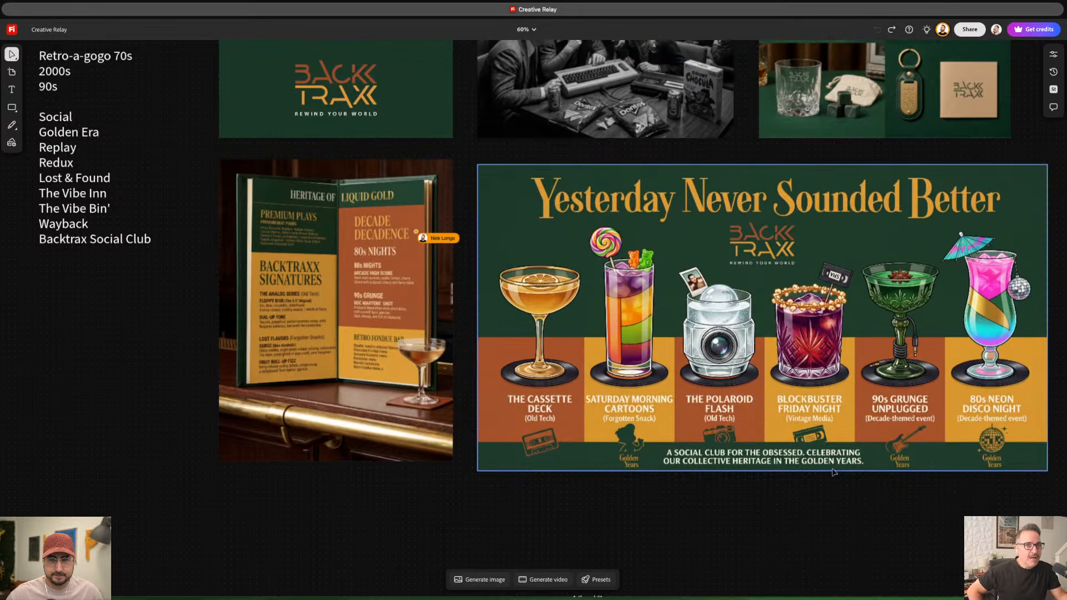
key("space")
left_click_drag(879, 504, 657, 291)
left_click_drag(679, 399, 709, 224)
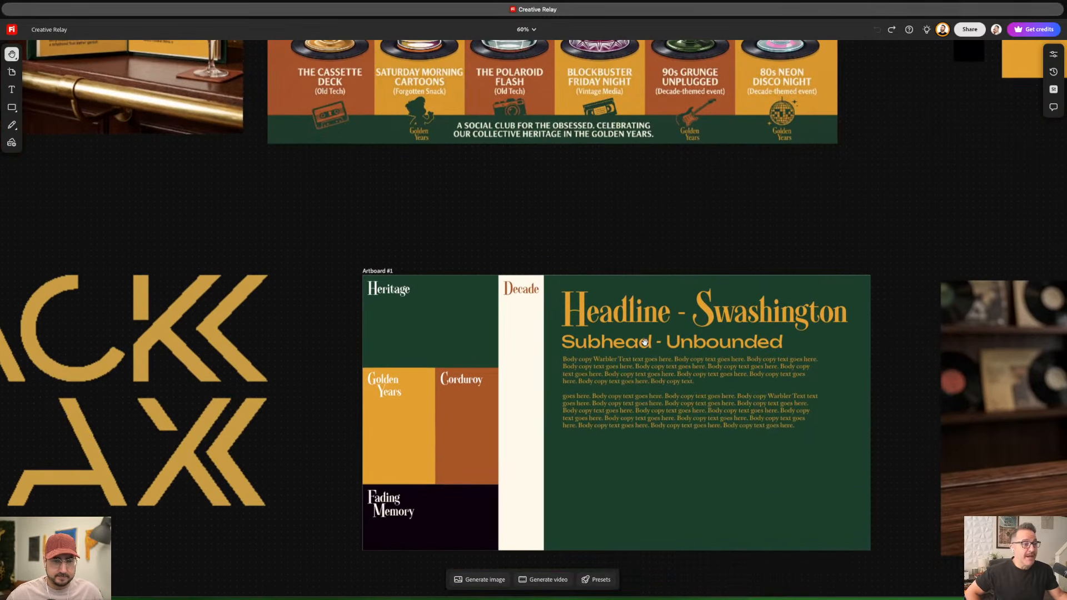
left_click_drag(645, 342, 656, 224)
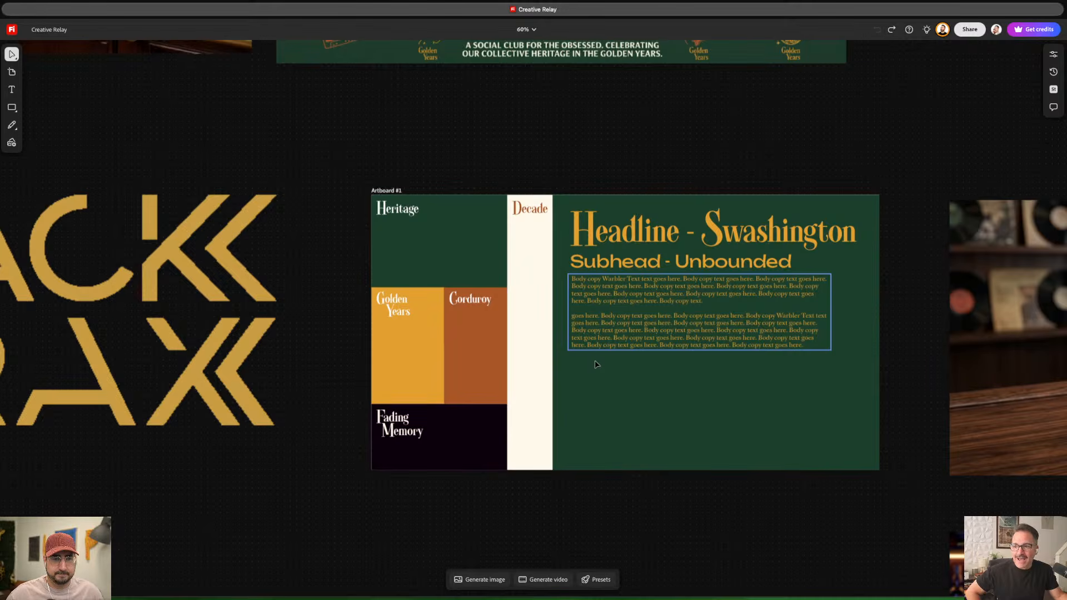
key("space")
left_click_drag(652, 428, 674, 415)
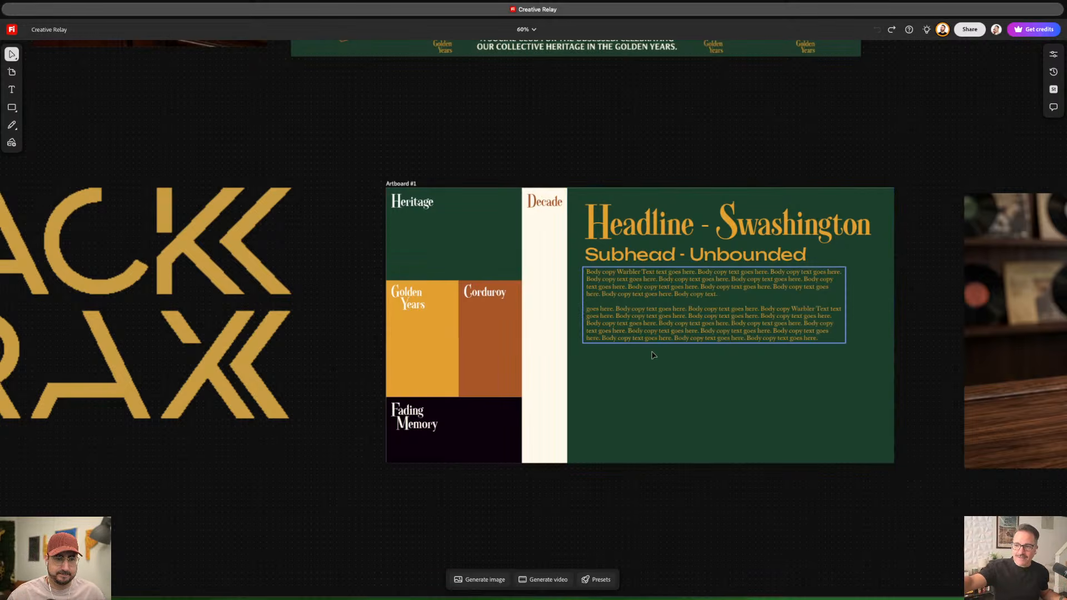
scroll(652, 354, "up", 5)
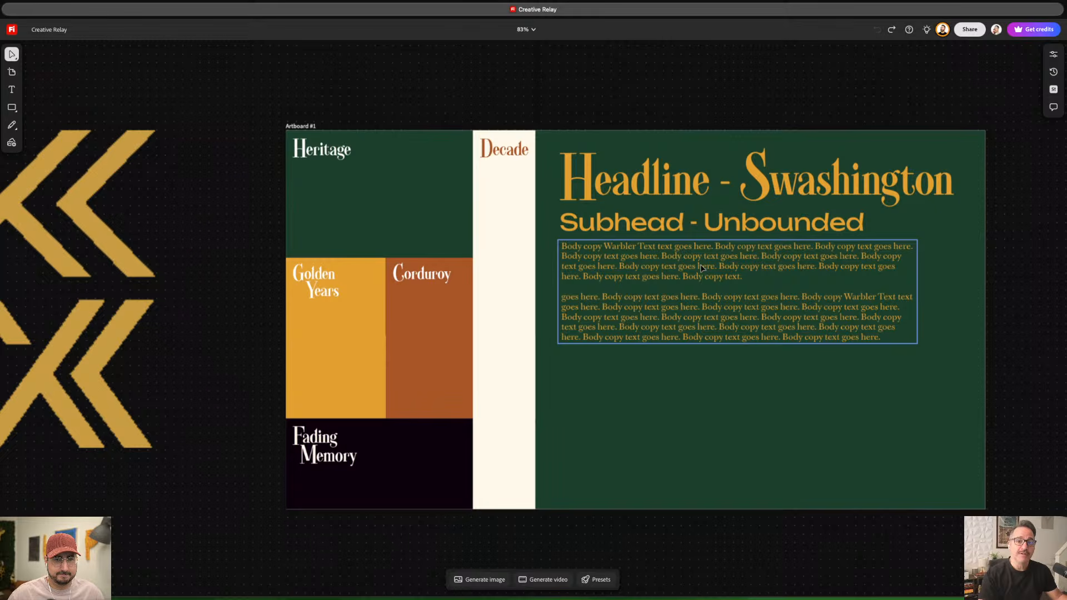
scroll(701, 269, "down", 5)
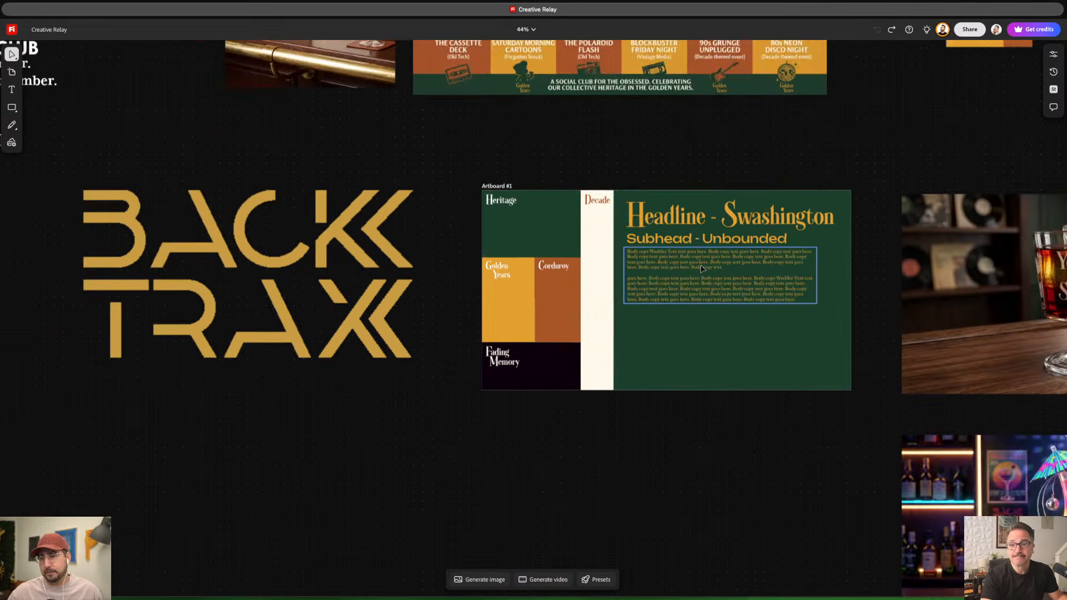
scroll(756, 229, "up", 5)
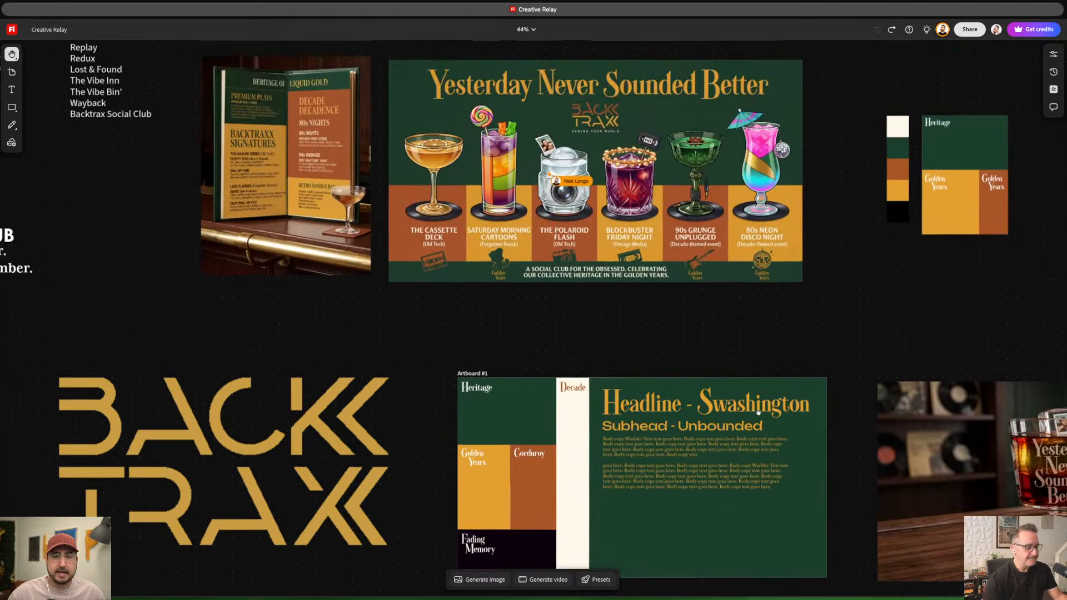
scroll(830, 315, "up", 6)
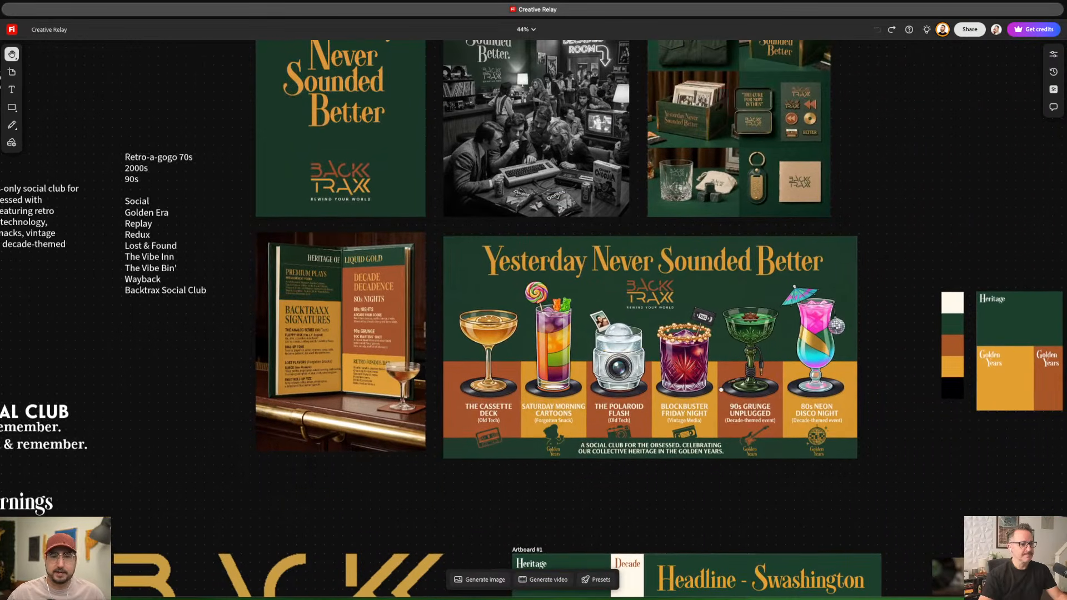
scroll(772, 477, "up", 1)
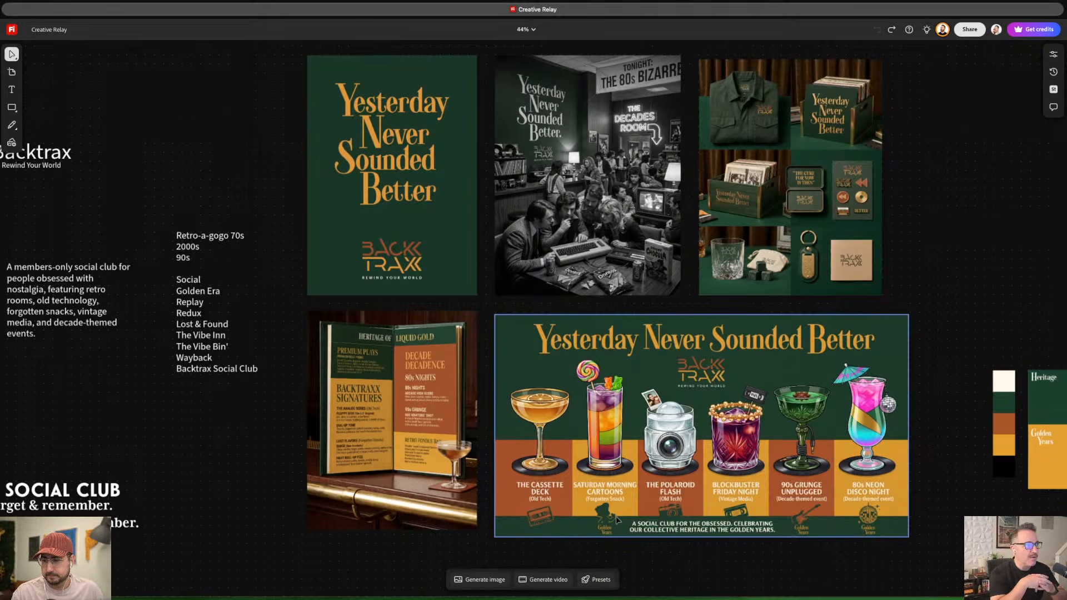
Switch to Adobe Illustrator.
key("super+space")
type("ill")
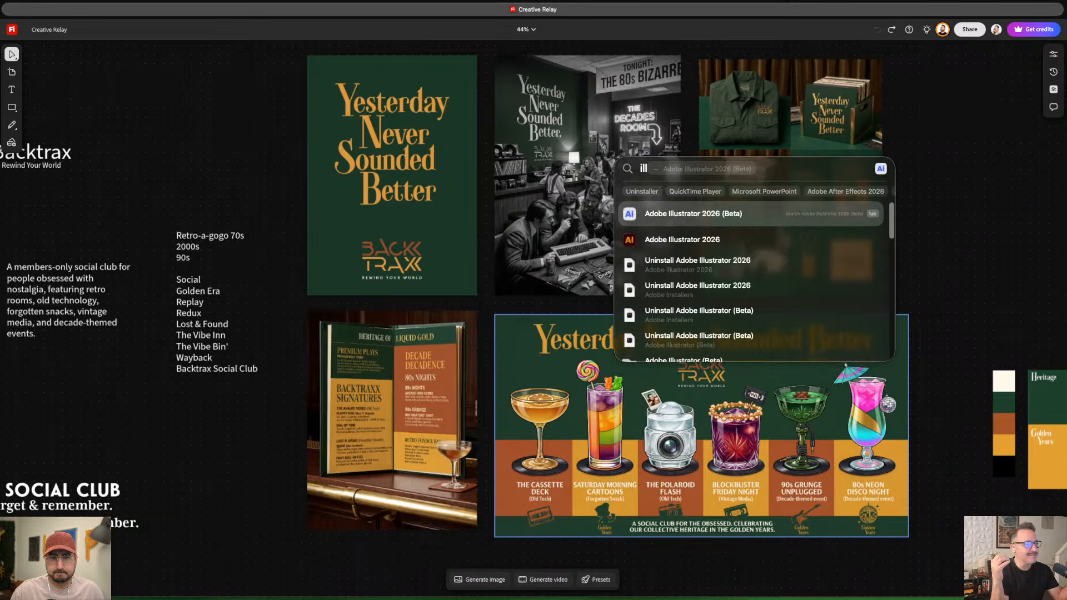
key("Down")
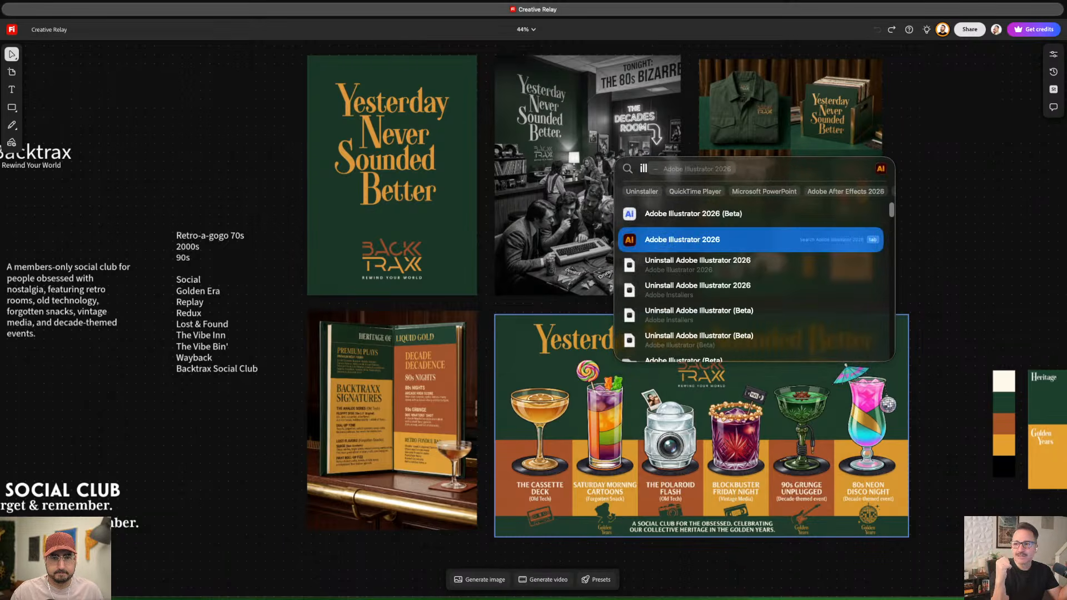
key("Up")
key("Return")
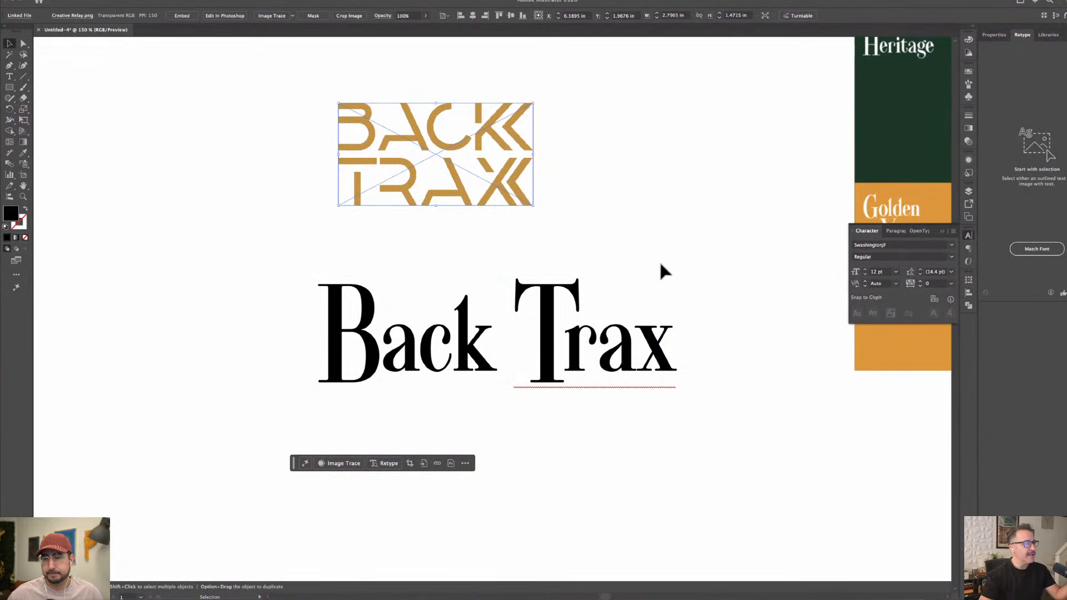
Replace the "a" in "Back" and the "r" in "Trax" with their swash alternate glyphs in the black Swashington lettering.
left_click(540, 209)
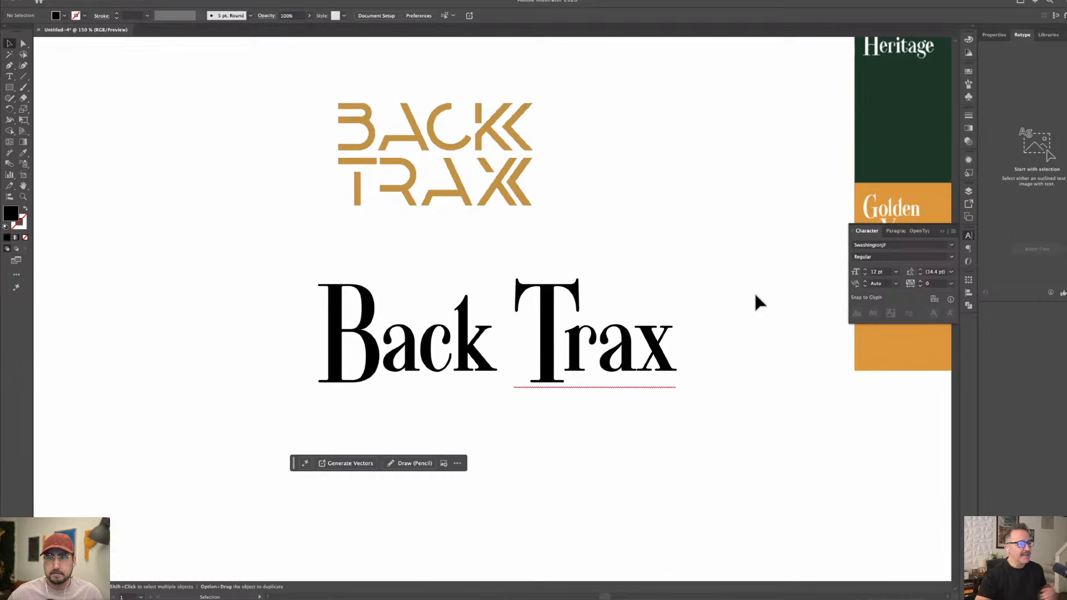
left_click_drag(755, 295, 377, 429)
left_click_drag(545, 332, 864, 169)
left_click_drag(462, 363, 496, 373)
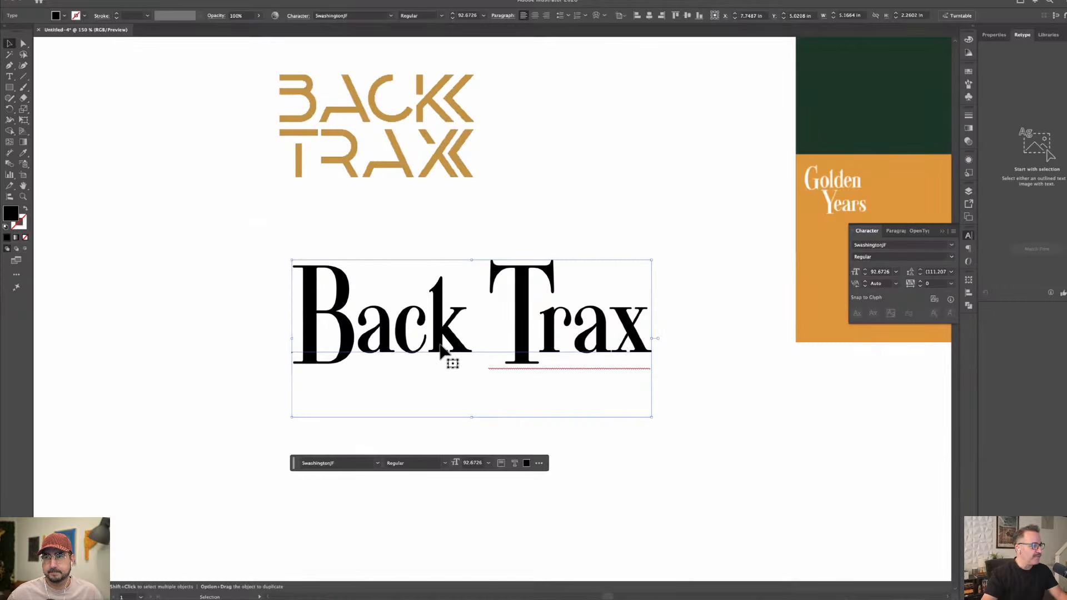
double_click(381, 352)
left_click_drag(360, 340, 380, 342)
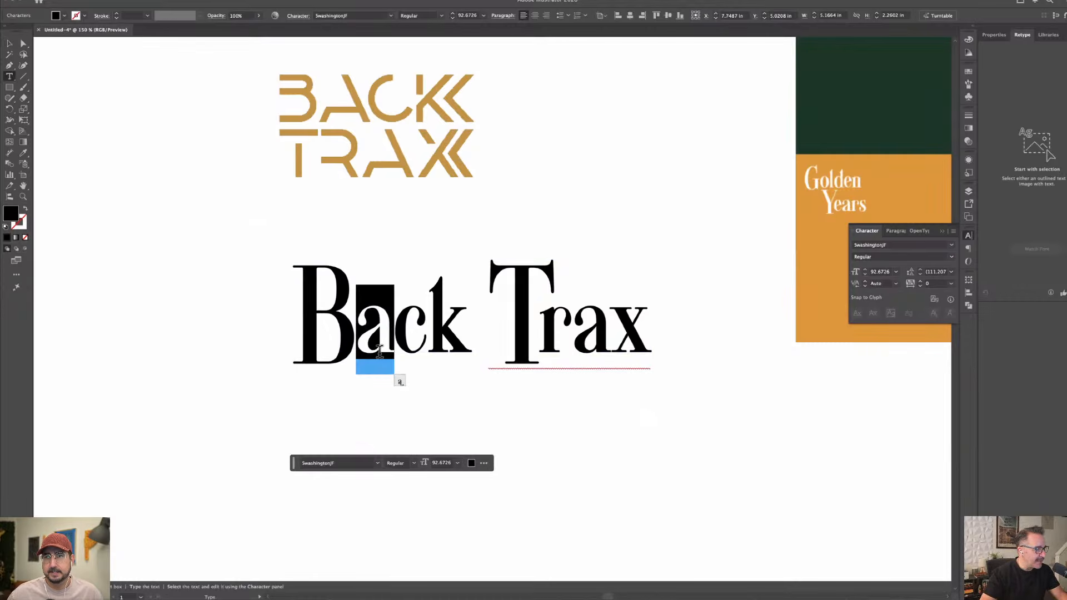
left_click(422, 385)
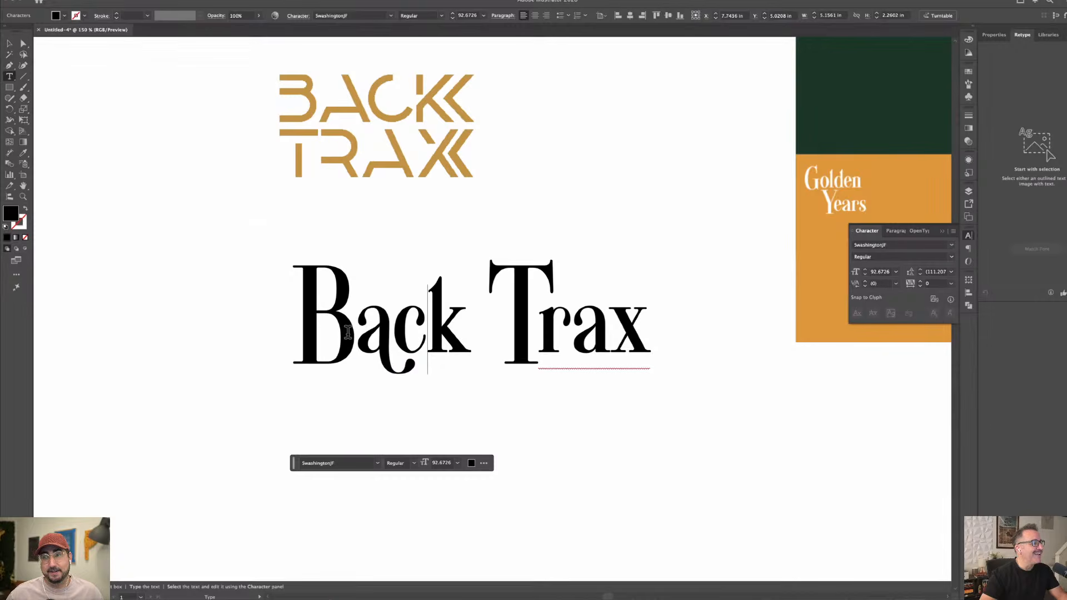
left_click_drag(546, 327, 544, 328)
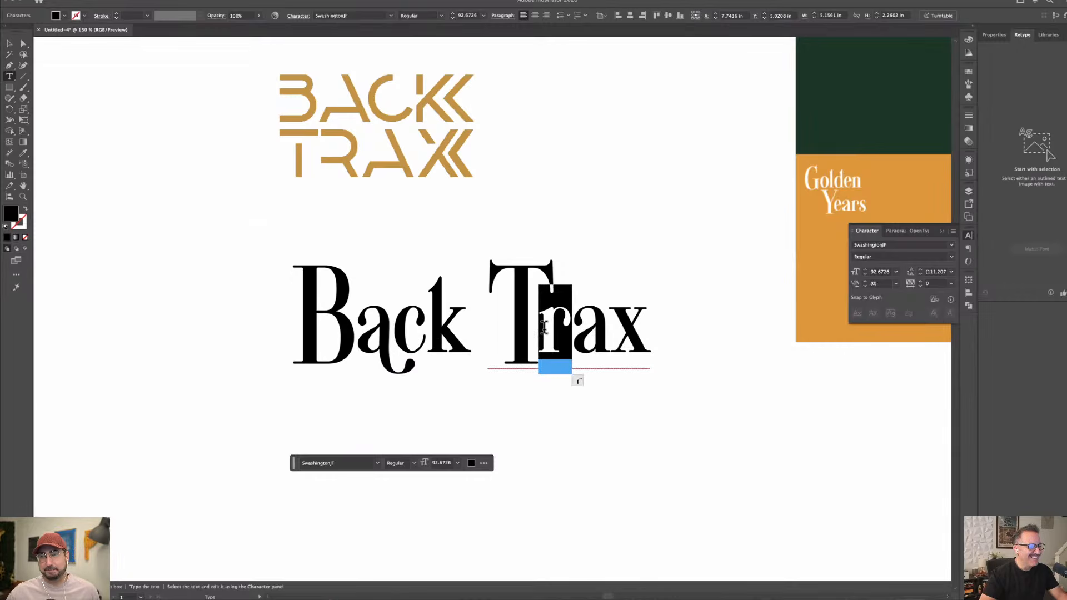
left_click(577, 381)
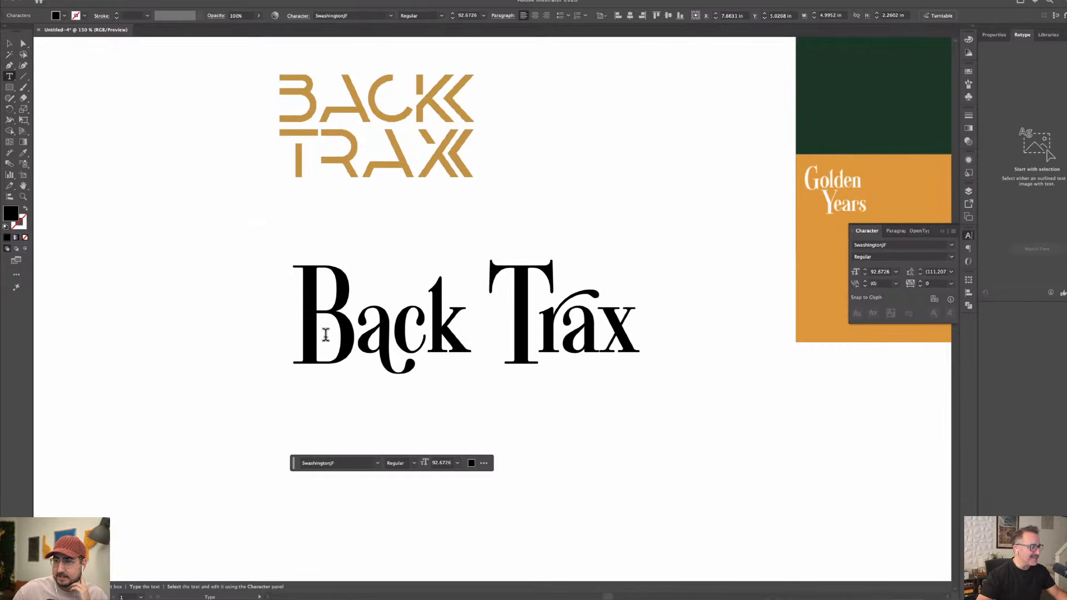
Replace the capital "B" and "T" of "Back Trax" with their curled swash alternates and finish editing the text.
mouse_move(325, 334)
left_mouse_down()
mouse_move(312, 334)
mouse_move(318, 347)
left_mouse_up()
left_click(361, 382)
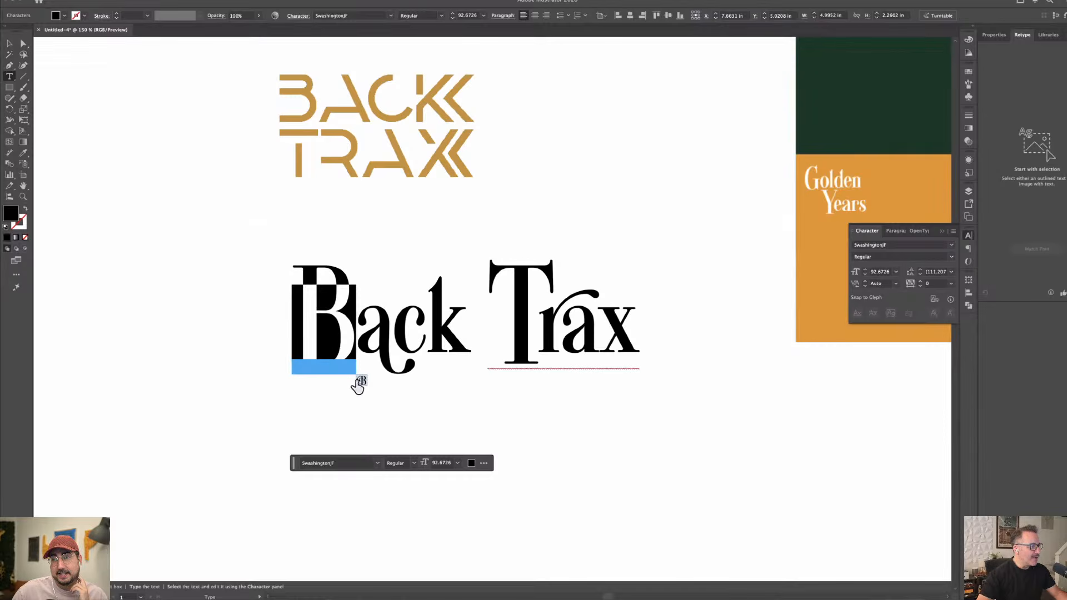
left_click(361, 382)
left_click_drag(578, 327, 534, 329)
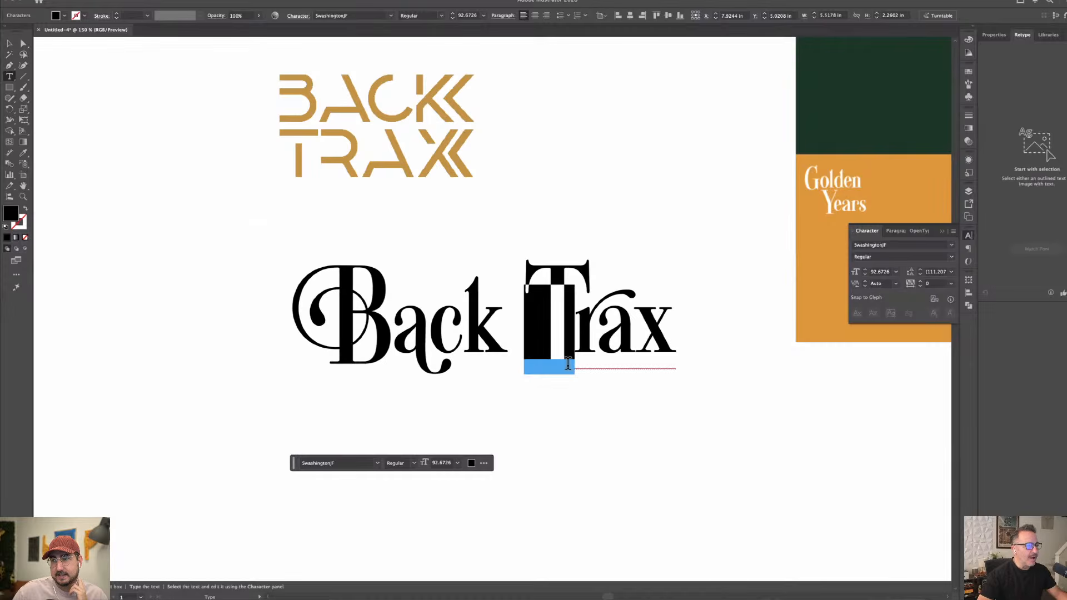
left_click(581, 381)
key("Right")
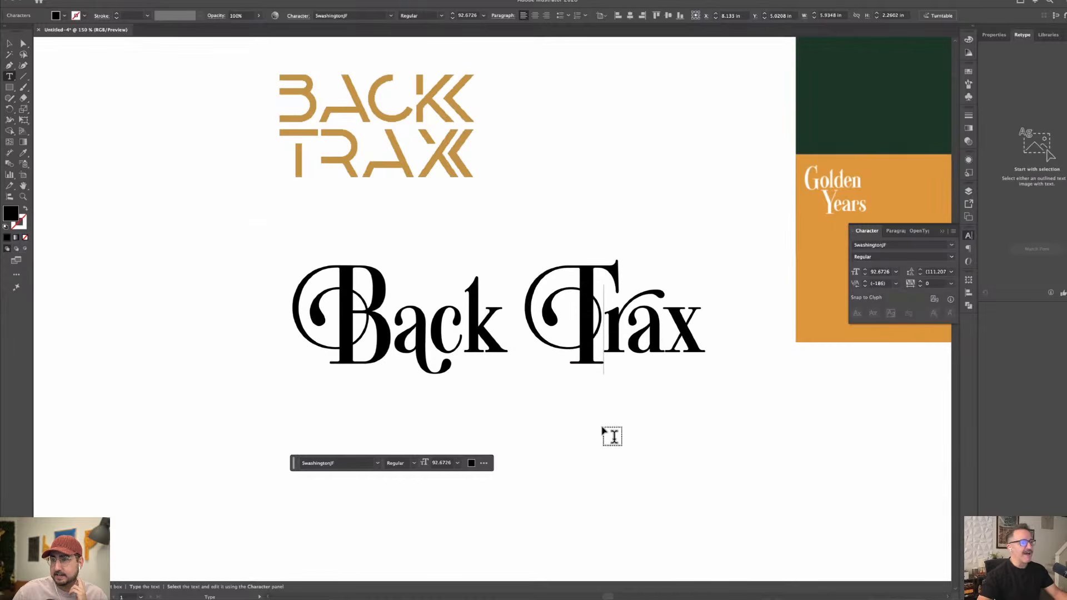
key("Escape")
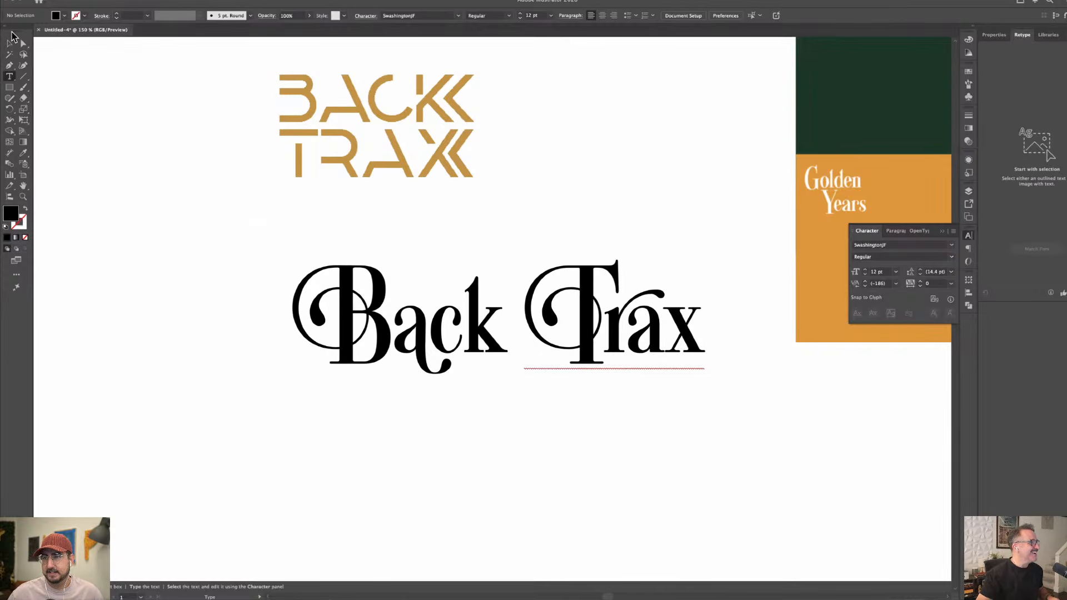
Duplicate the "Back Trax" lettering below the original, convert the copy to outlines and ungroup its letters.
left_click(565, 357)
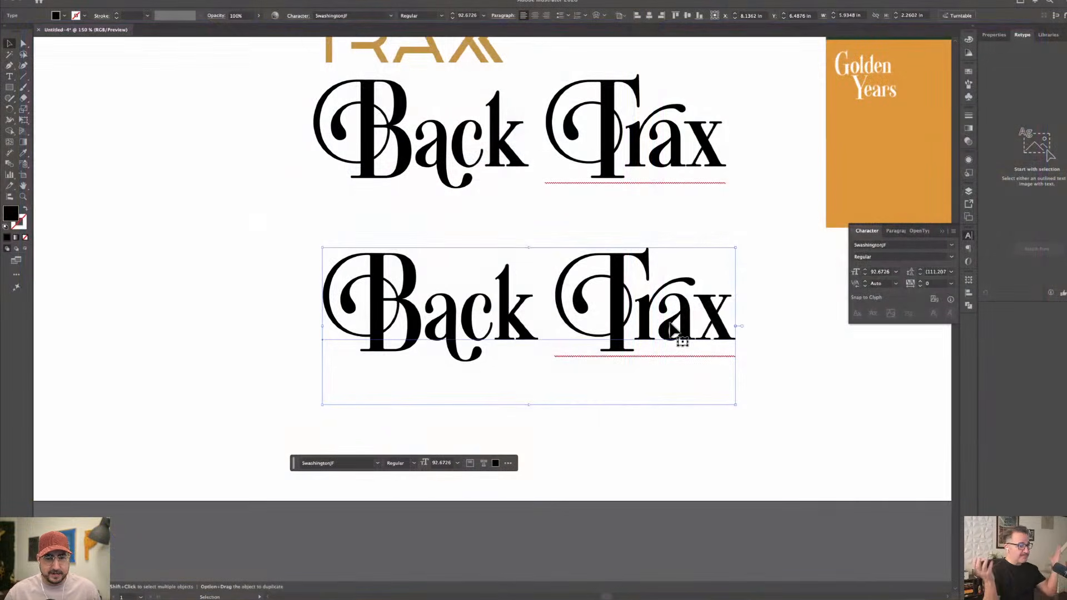
key("super+shift+o")
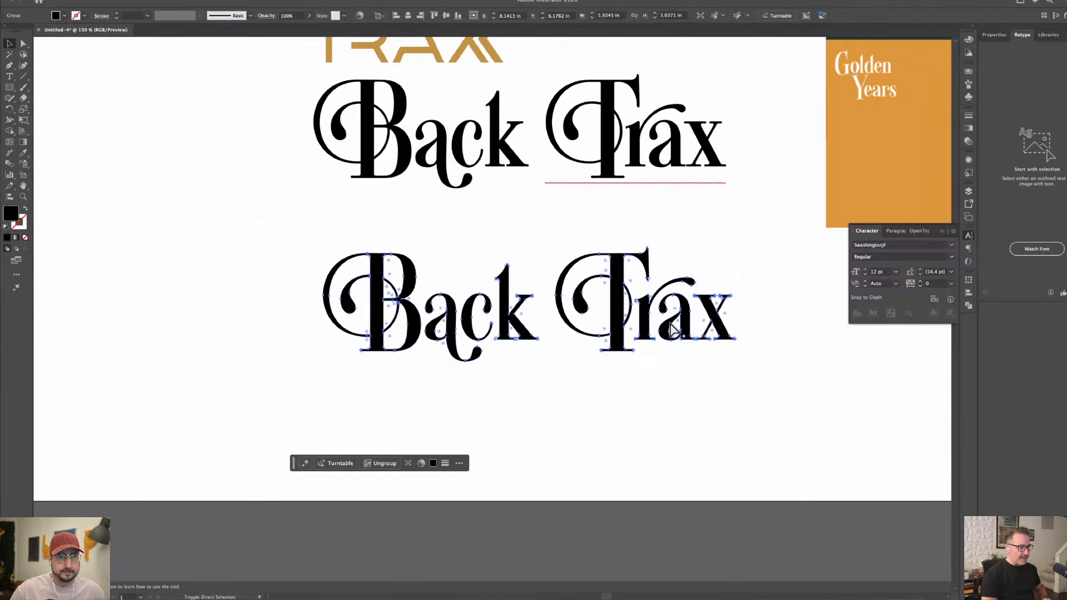
key("super+shift+g")
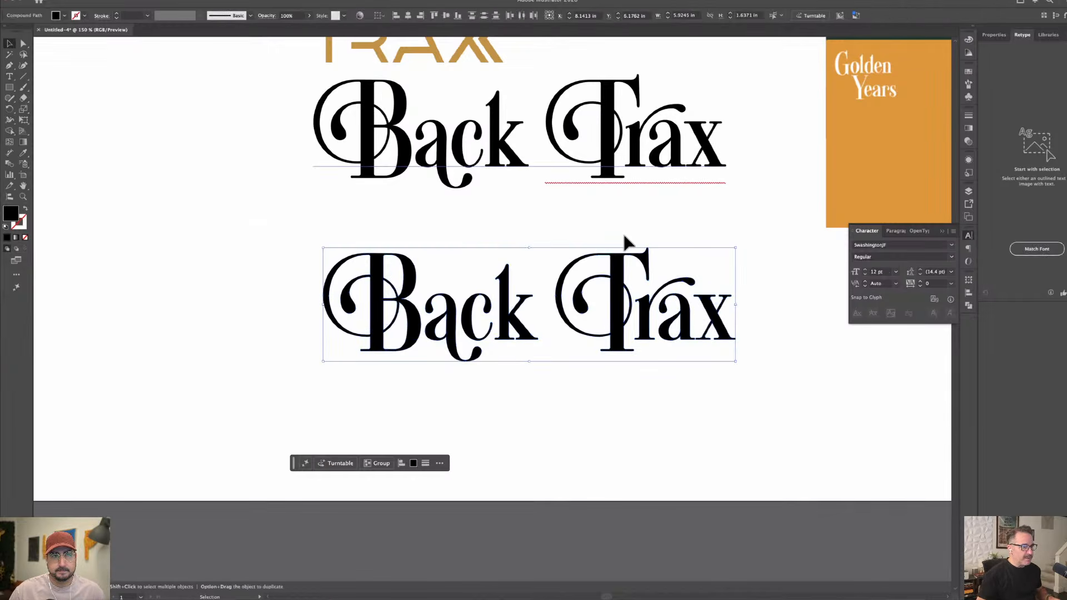
Stack the outlined "Trax" closely beneath "Back" and shift its "rax" letters slightly rightward, away from the stem of the "T".
left_click_drag(623, 235, 523, 439)
left_click(588, 243)
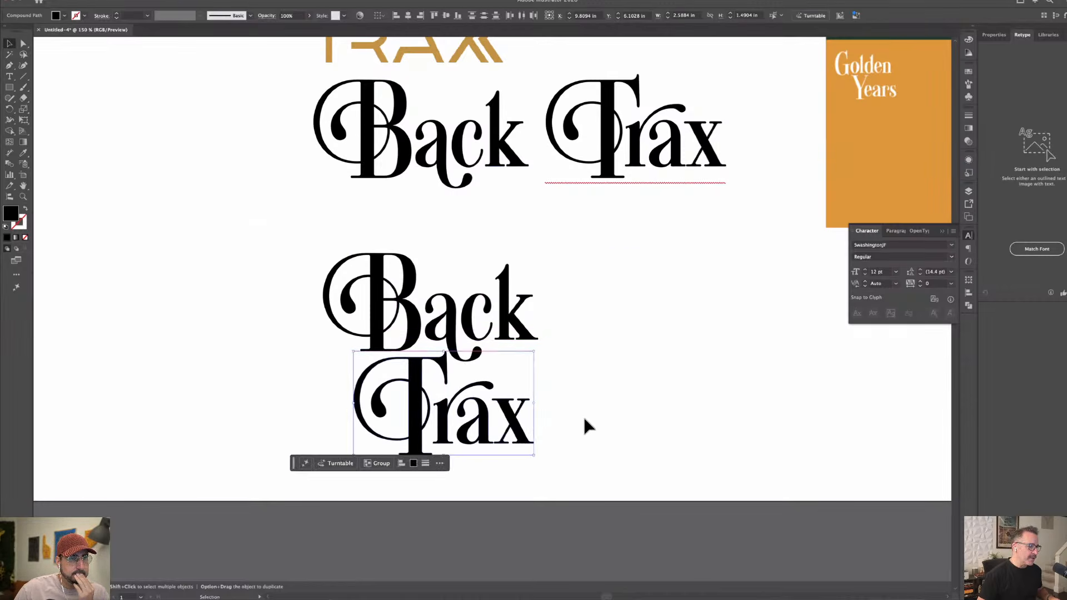
left_click(469, 463)
scroll(643, 392, "down", 3)
scroll(643, 392, "left", 2)
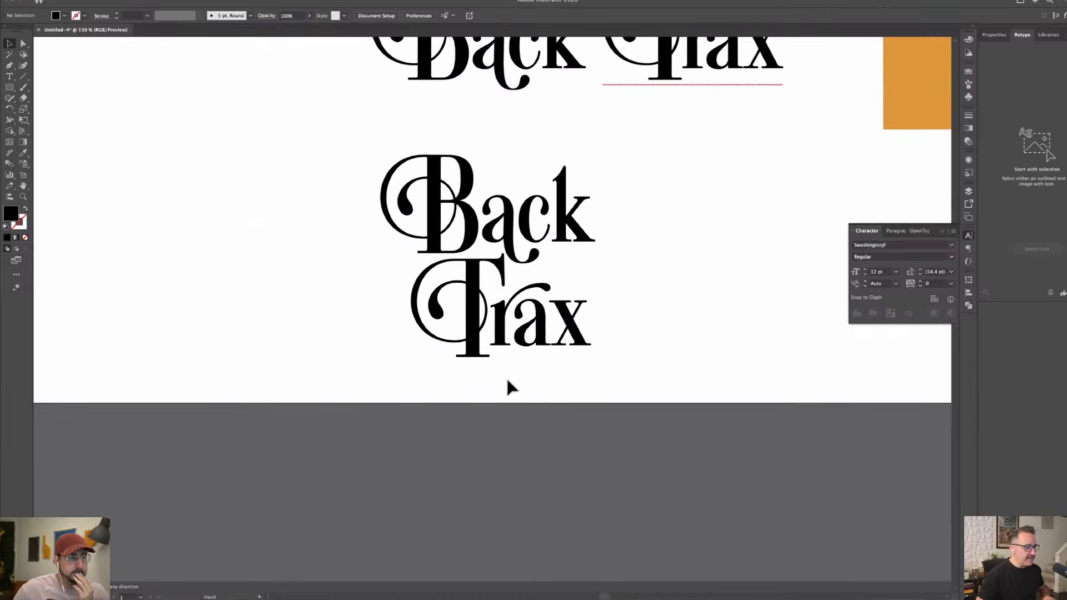
left_click_drag(578, 343, 678, 326)
left_click(635, 296)
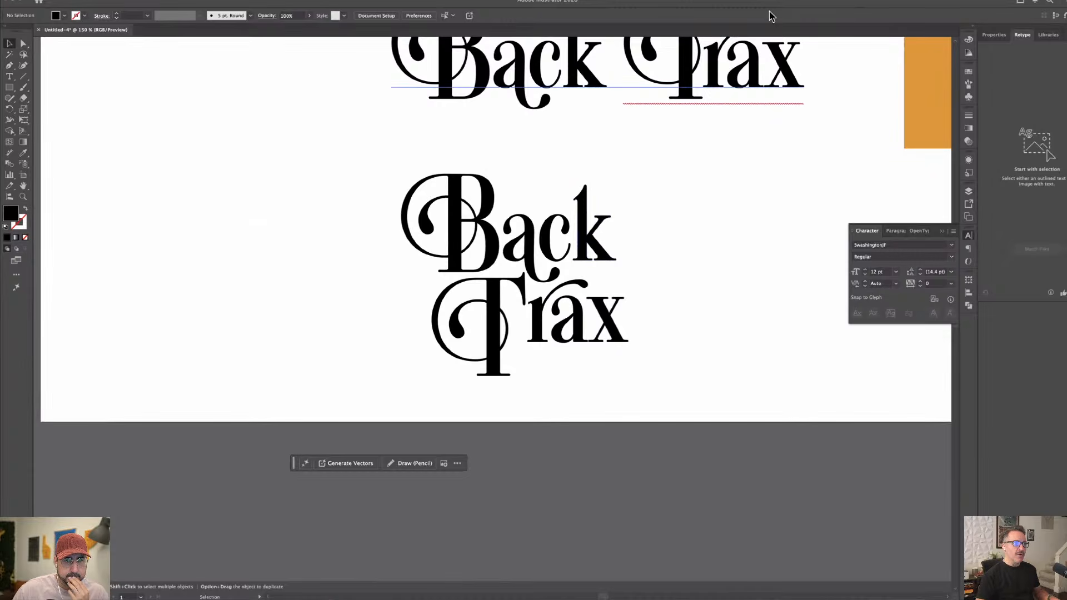
Replace the final "x" of the live one-line "Back Trax" text with its long curled swash alternate.
double_click(778, 54)
scroll(818, 273, "up", 1)
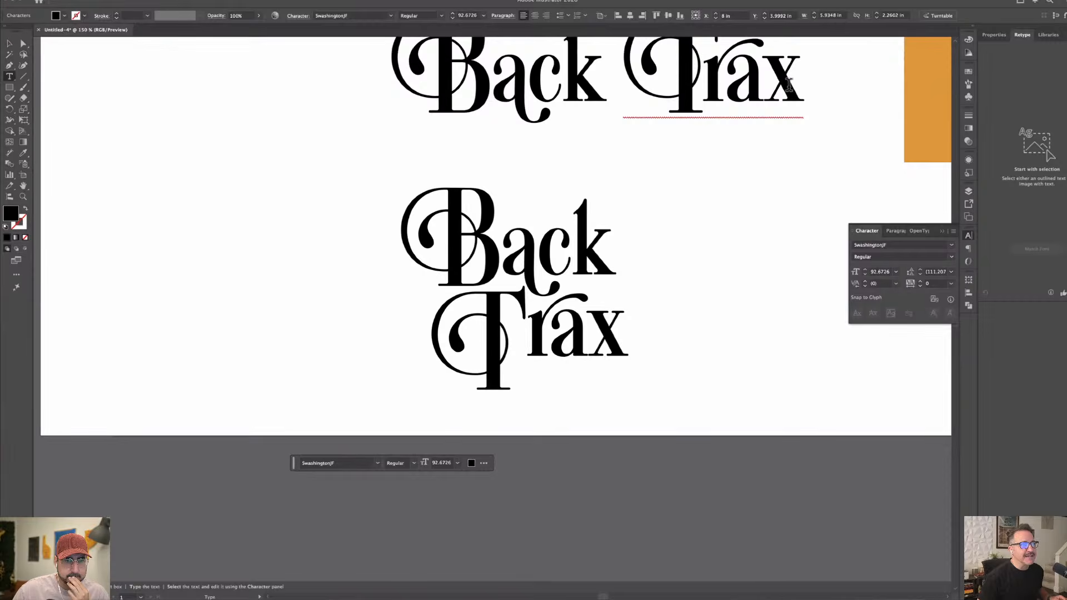
key("shift+Left")
left_click(810, 131)
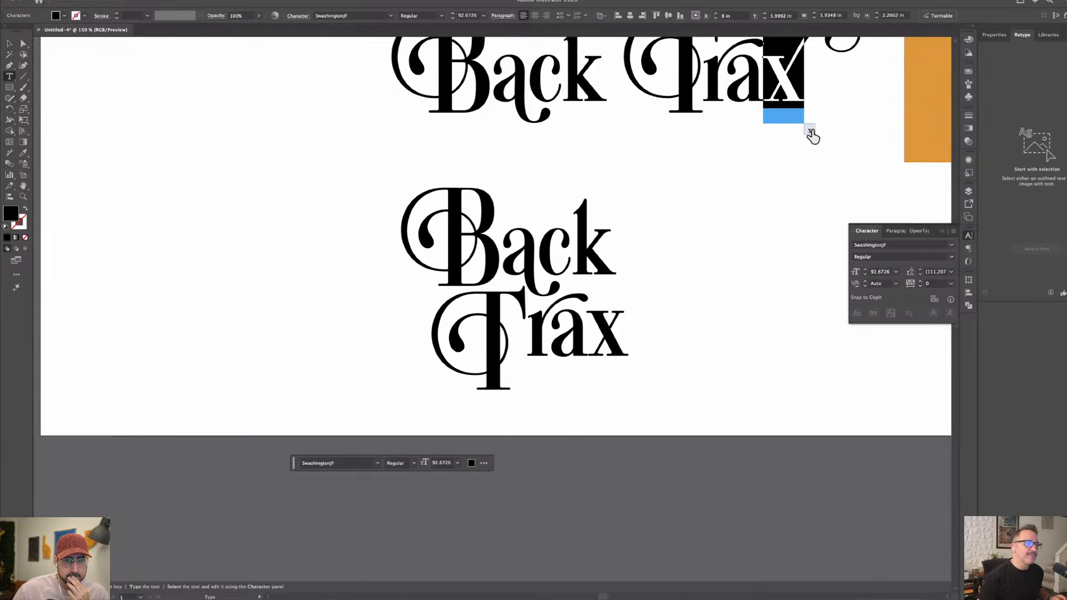
left_click(772, 204, "ctrl")
scroll(766, 208, "up", 2)
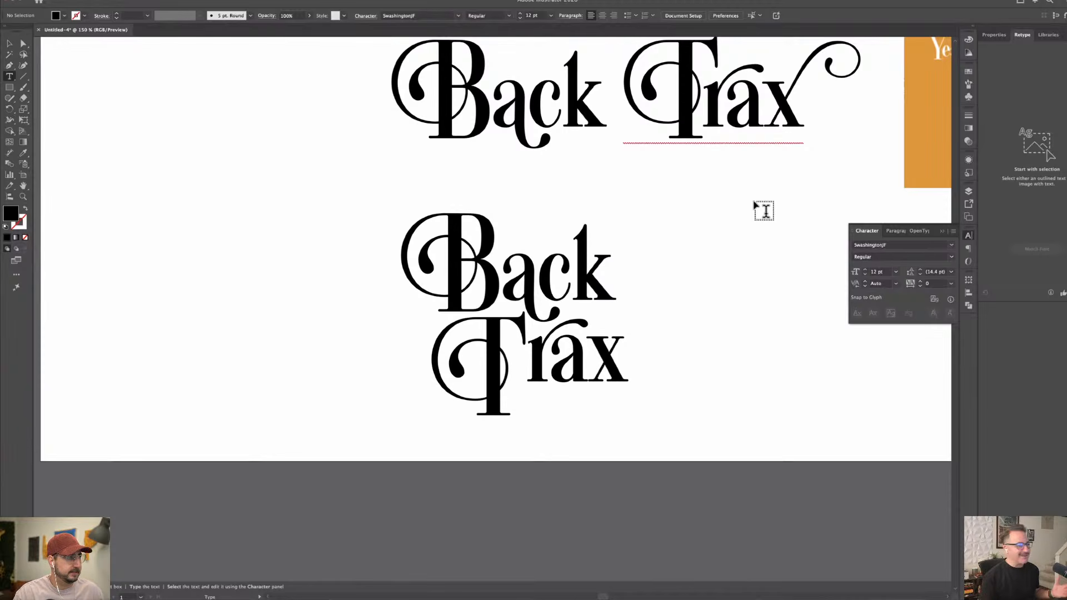
Move the live one-line "Back Trax" text up and to the left, away from the stacked outlined version.
left_click(9, 44)
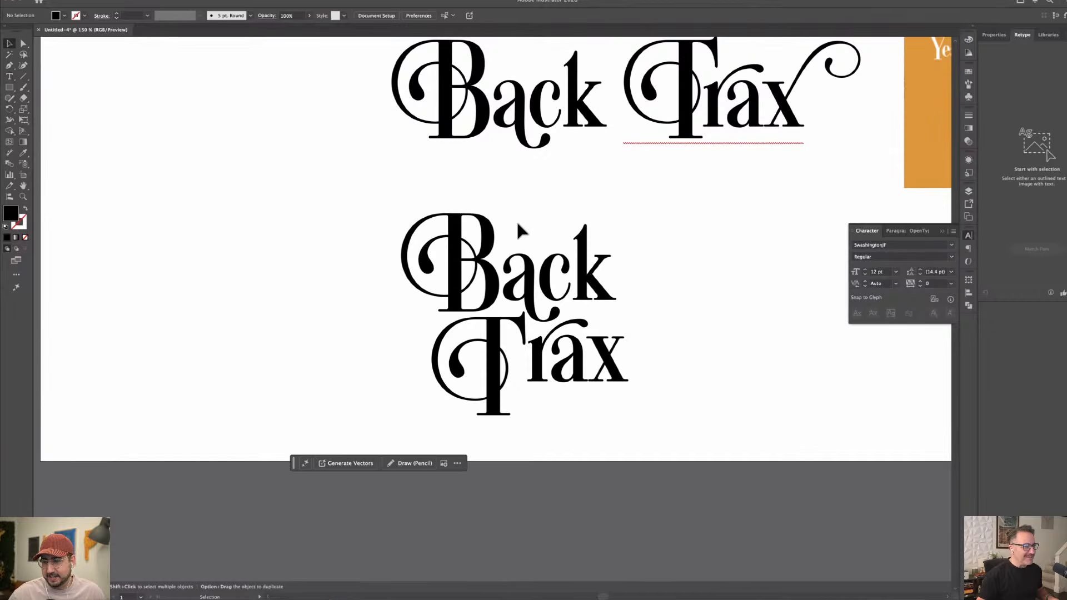
left_click_drag(357, 181, 611, 136)
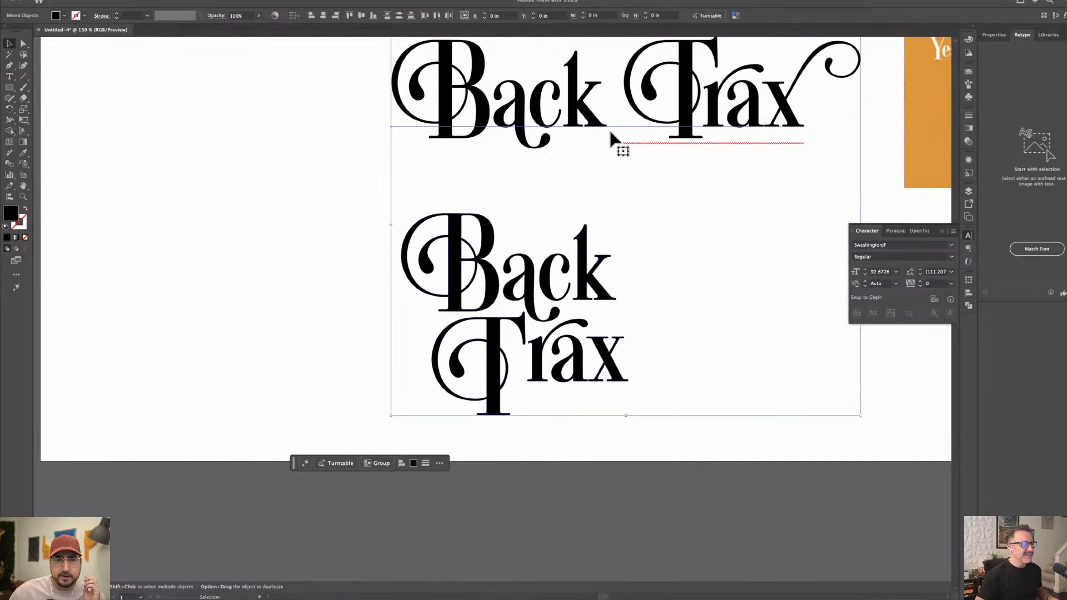
left_click(344, 183)
left_click_drag(517, 114, 384, 53)
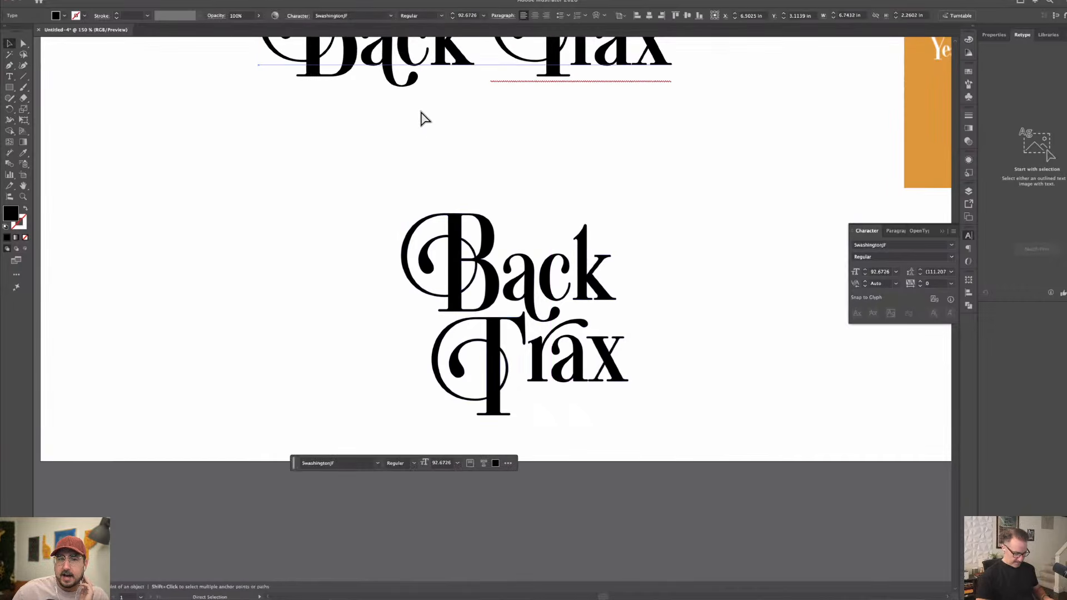
Move the stacked outlined "Back Trax" lettering up to sit just beneath the gold BACK TRAX logo.
key("super+minus")
key("super+minus")
left_click_drag(425, 300, 443, 174)
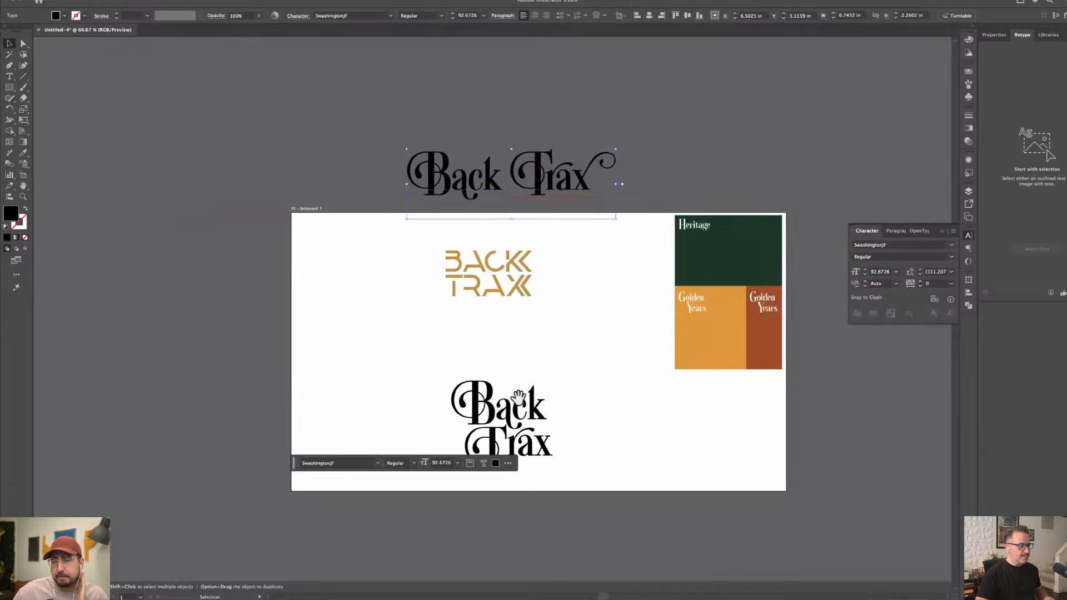
left_click_drag(518, 396, 533, 273)
left_click_drag(434, 225, 618, 382)
left_click_drag(562, 330, 558, 274)
key("v")
key("super+equal")
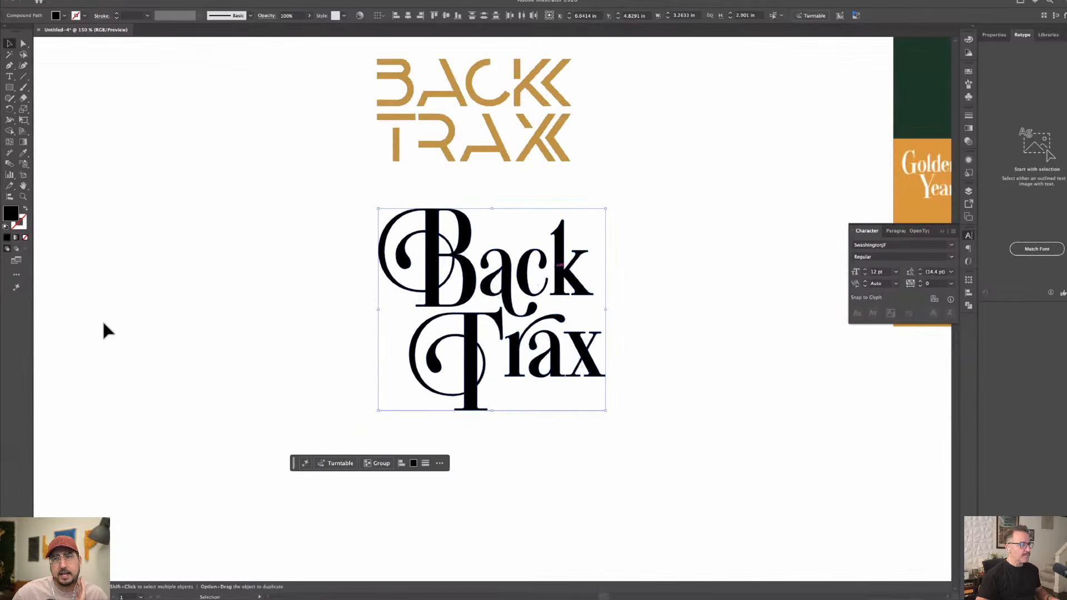
left_click(161, 0)
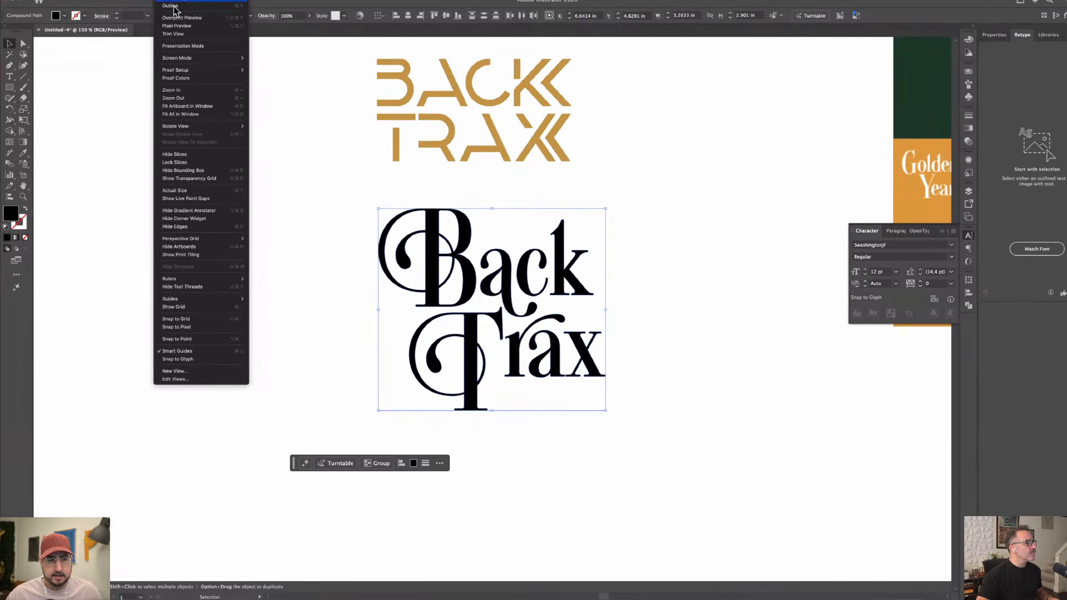
left_click(603, 265)
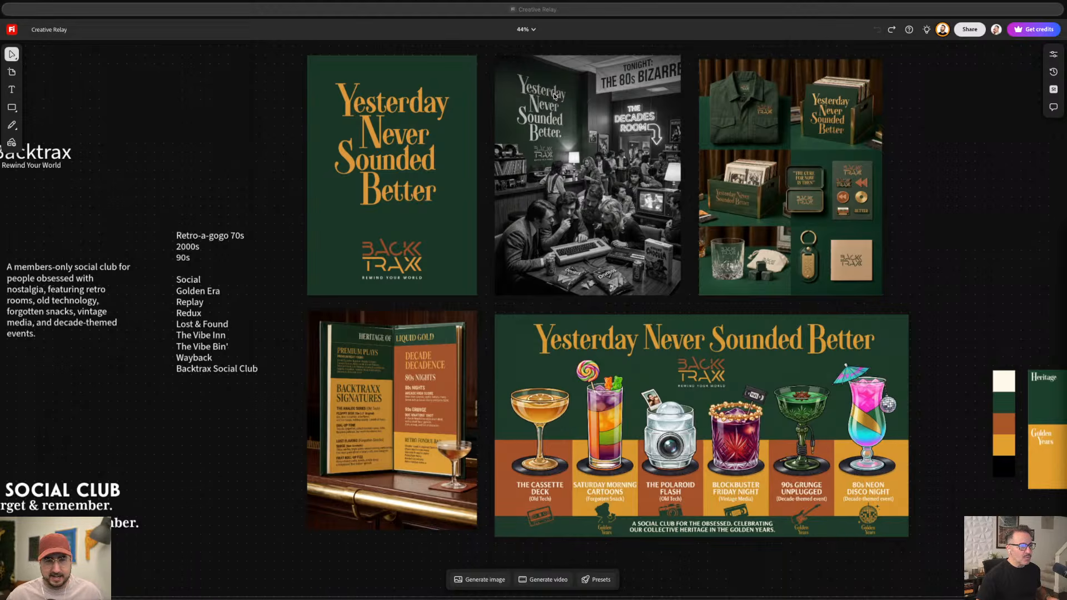
Switch from the Firefly brand board to Illustrator and create a new blank document.
key("super+Tab")
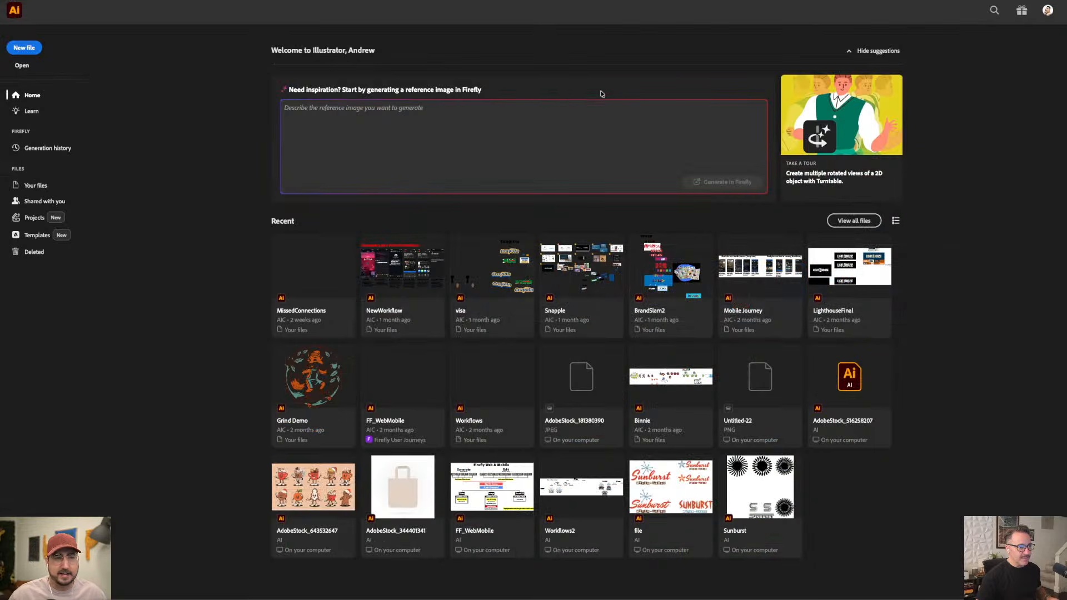
left_click(60, 0)
left_click(70, 0)
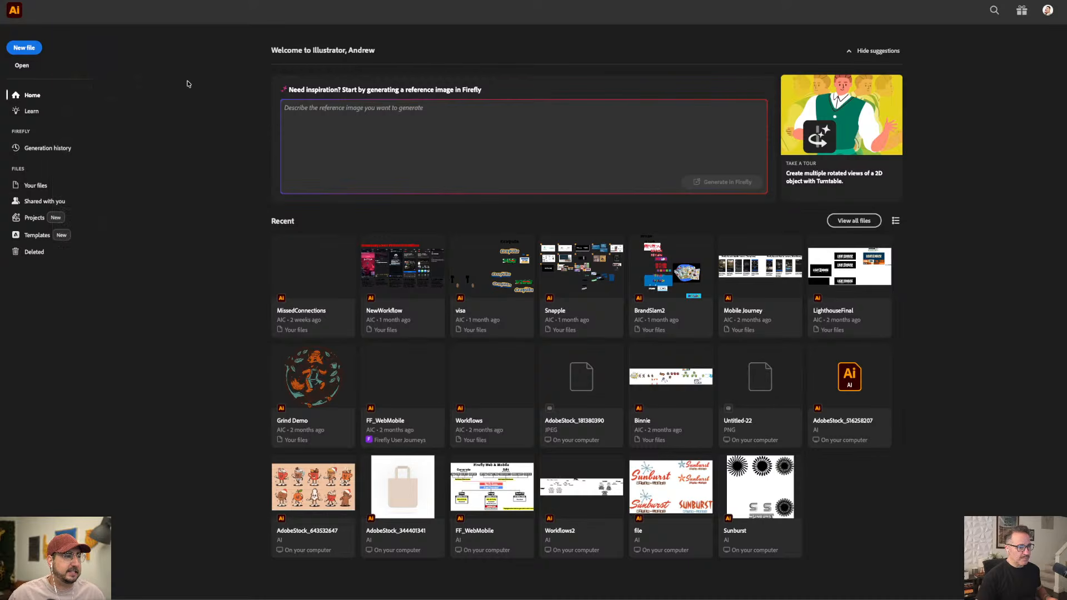
left_click(393, 219)
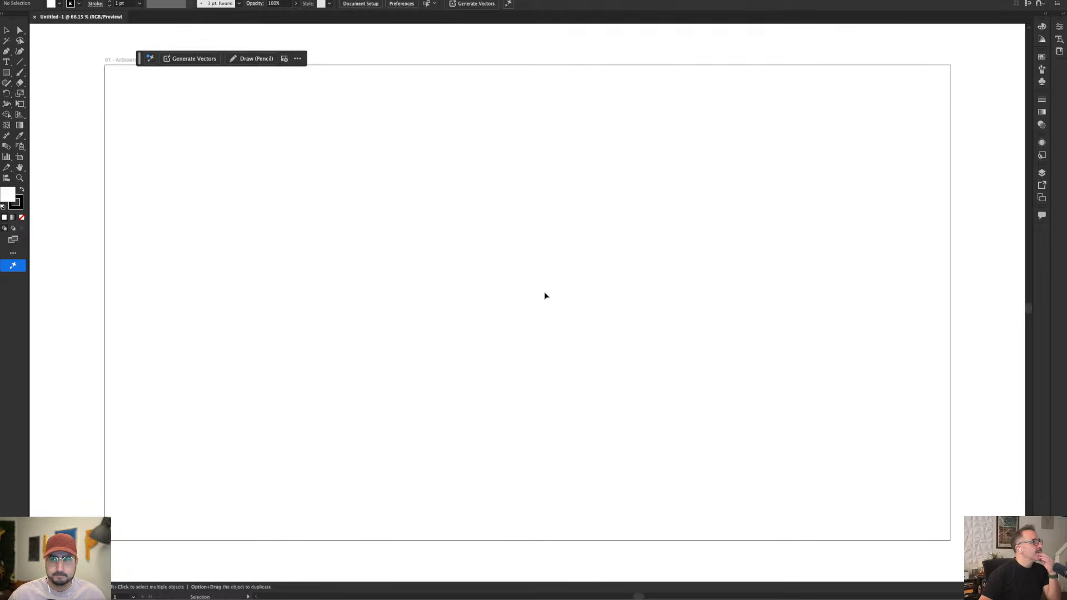
Add the text "Template for content here." on three lines in the empty canvas area beside the artboard.
key("super+minus")
key("super+minus")
left_click_drag(745, 268, 312, 261)
left_click_drag(451, 262, 254, 257)
left_click_drag(361, 248, 262, 233)
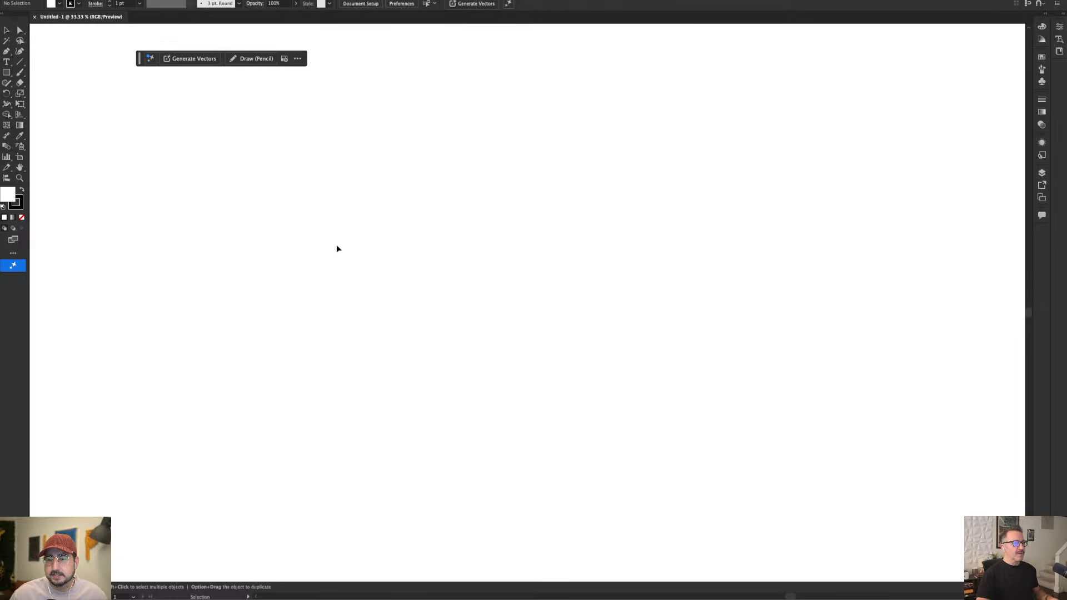
key("t")
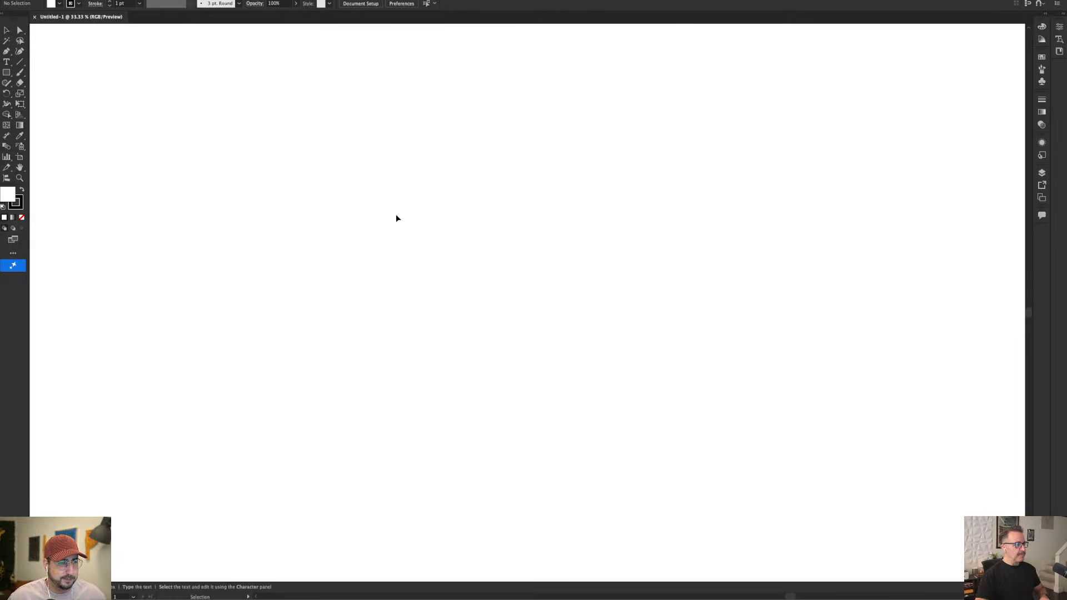
left_click(396, 220)
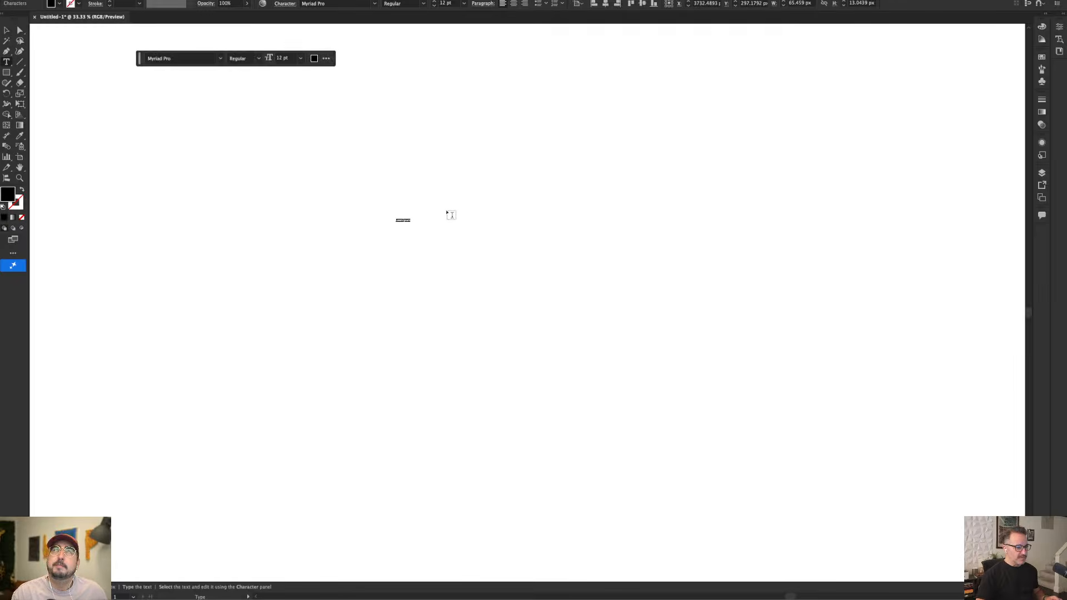
type("Temp")
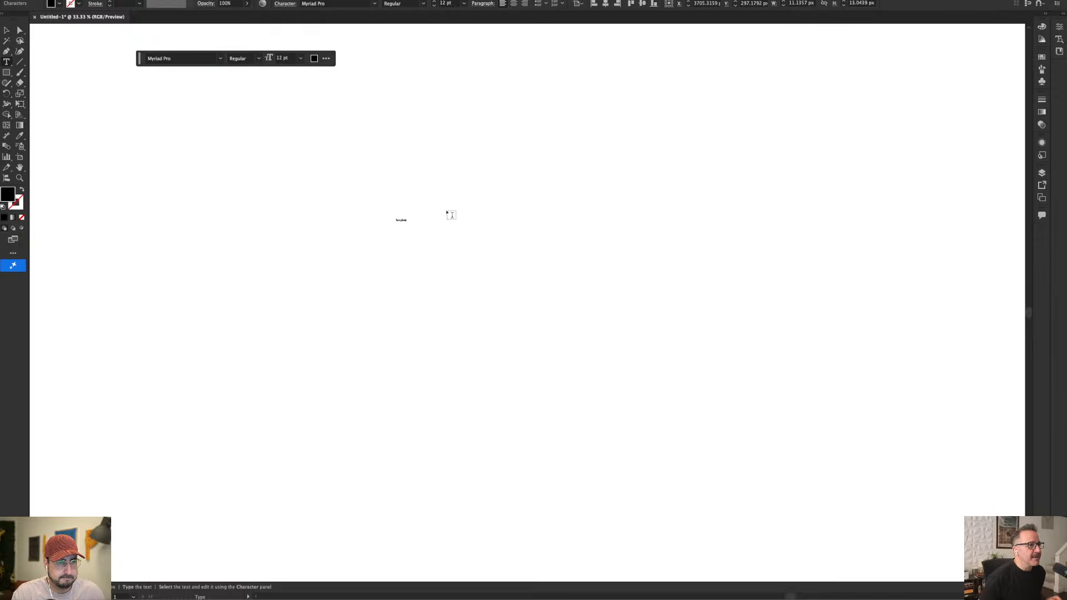
type("late for con")
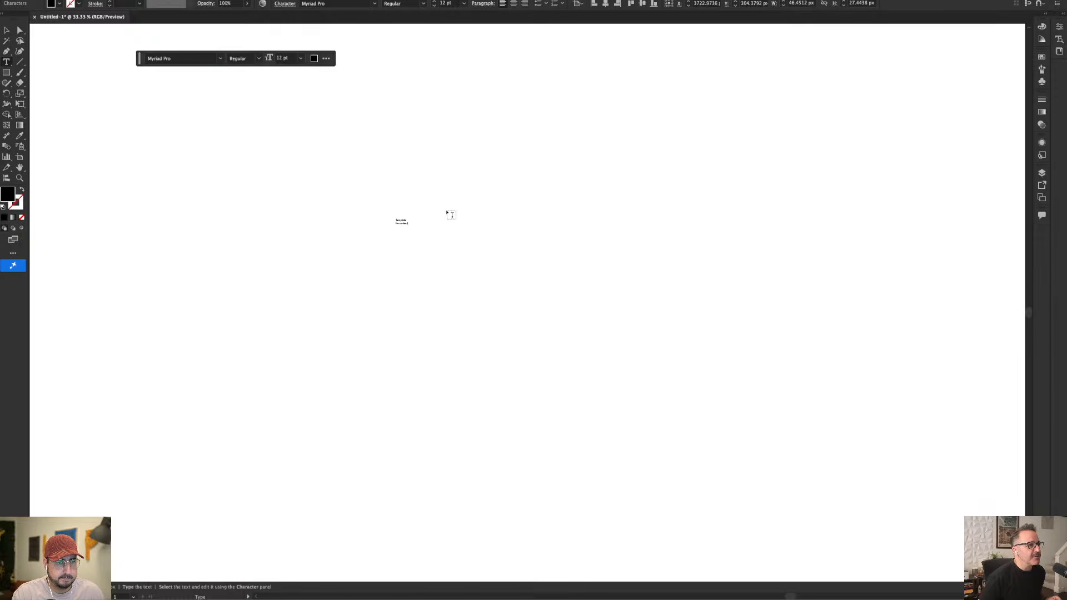
type("tent")
key("Return")
type("here")
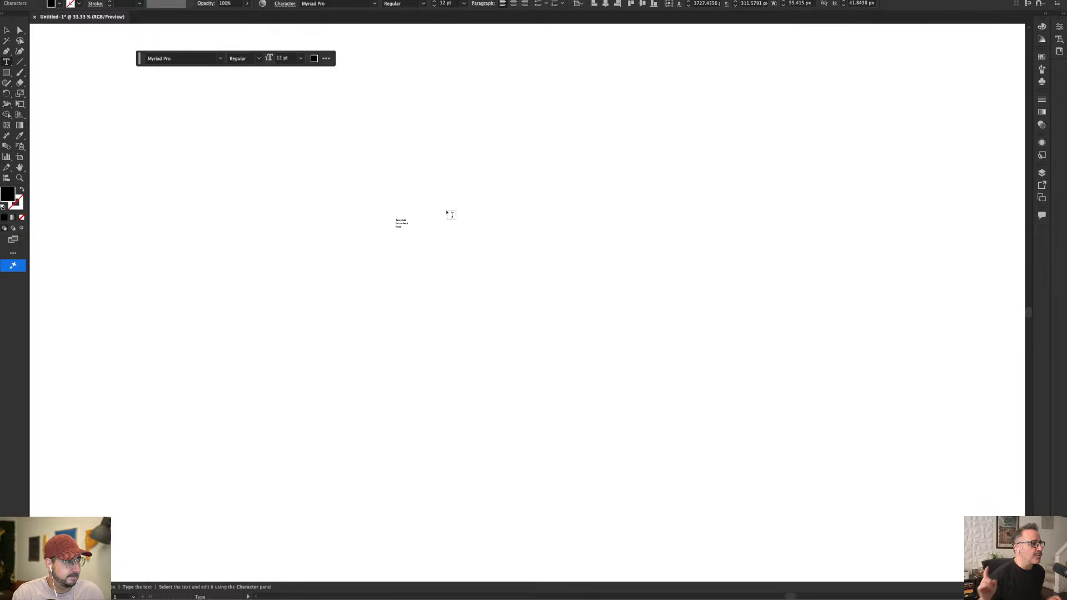
Scale the three-line placeholder text up to about 176 pt.
key("Escape")
key("s")
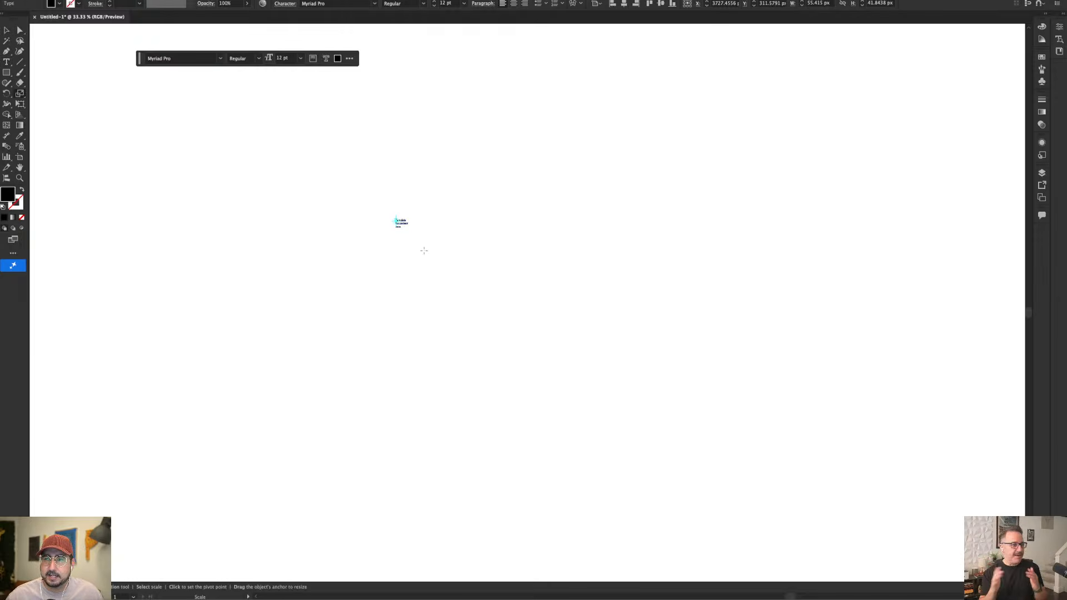
left_click_drag(437, 260, 623, 374)
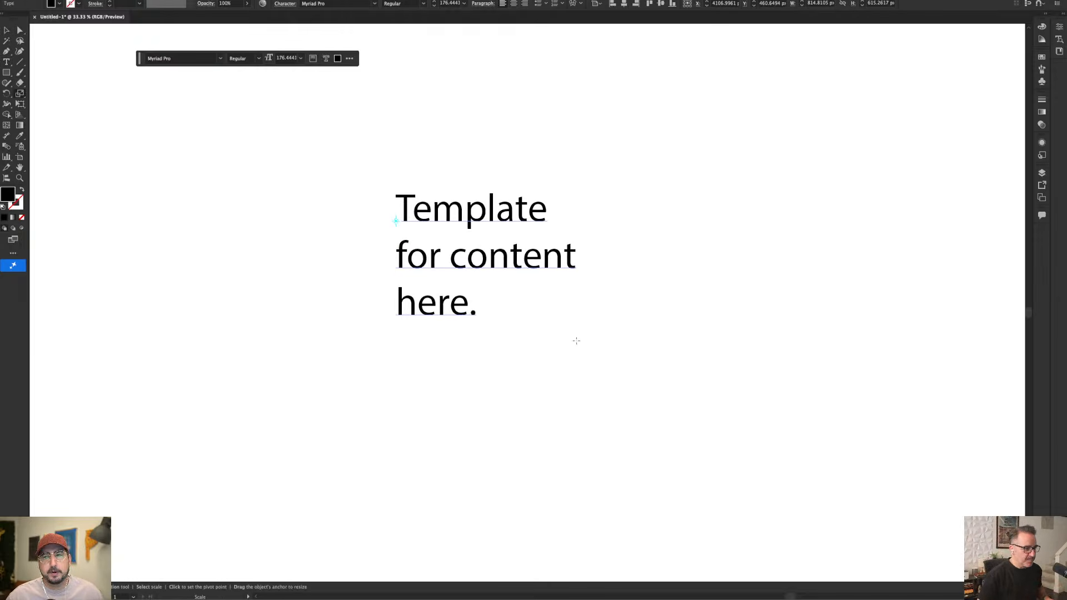
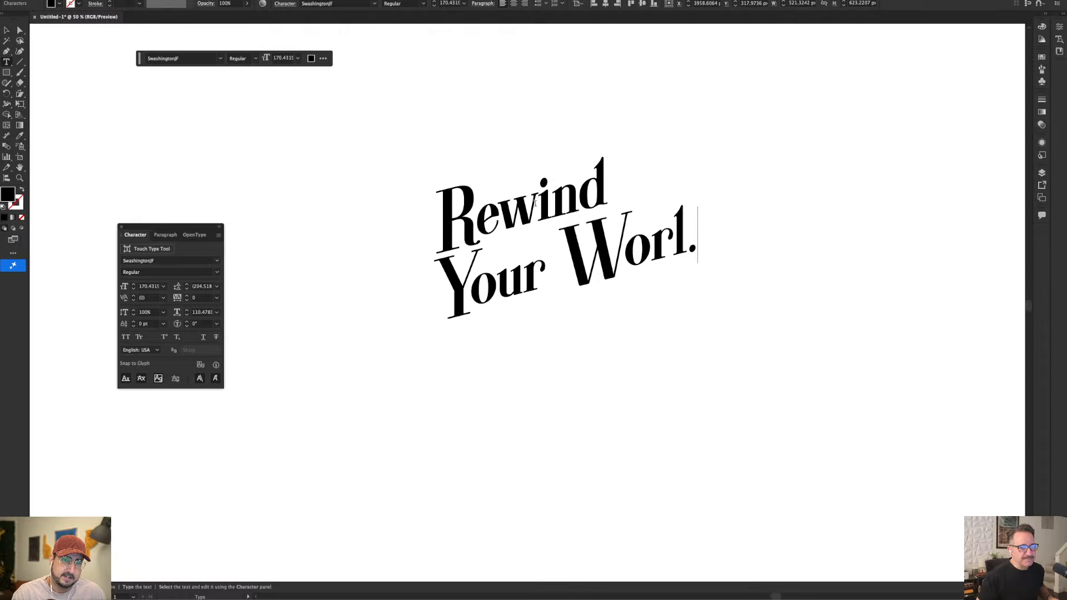
Complete the slanted slogan's last word as "World." and put it on its own third line below "Your".
type("d")
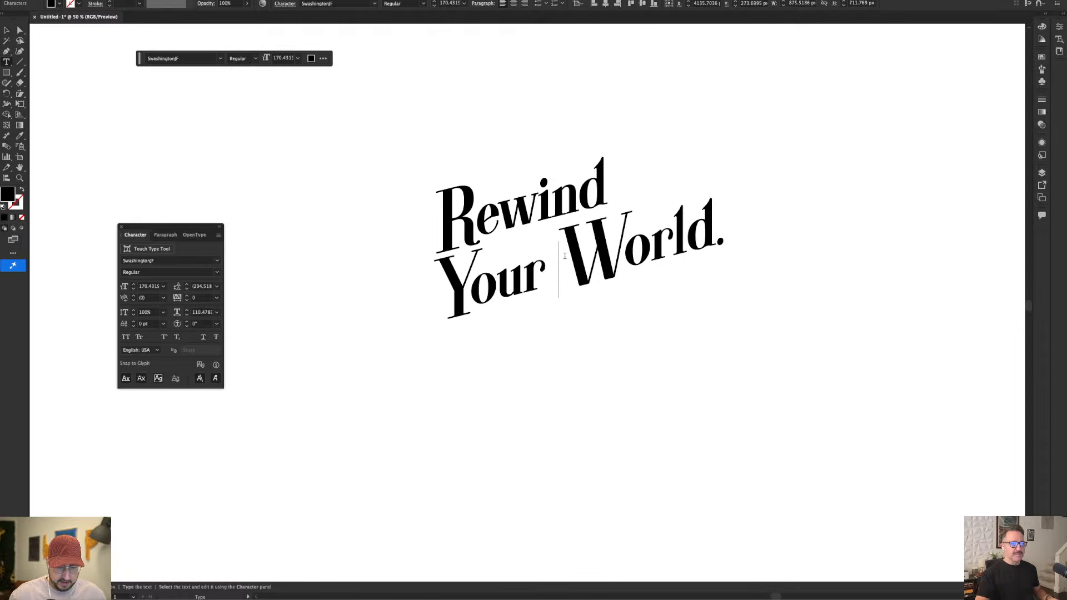
key("Return")
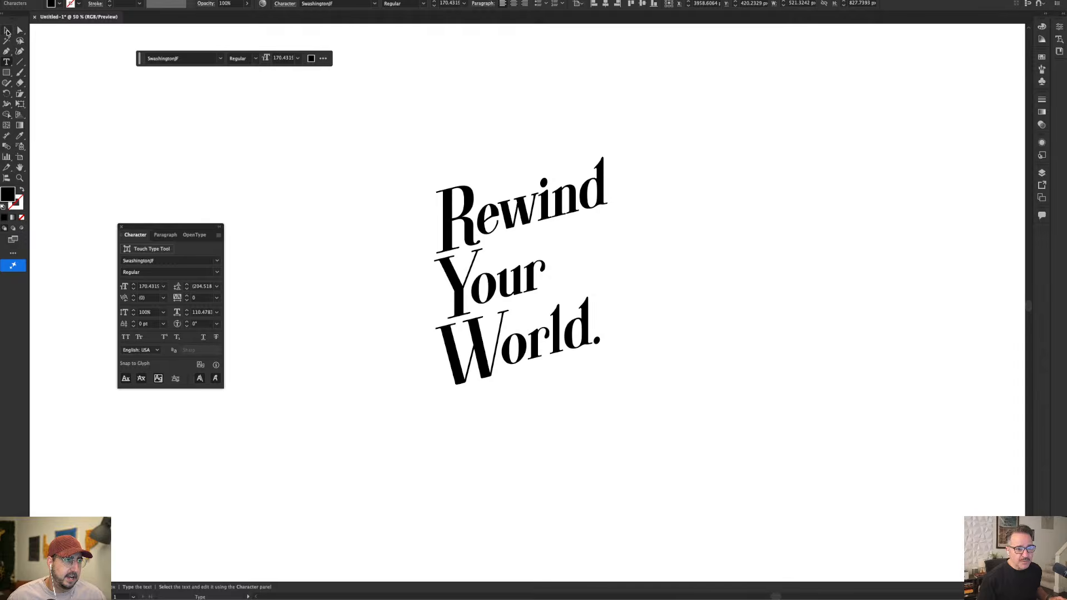
left_click(7, 31)
left_click(475, 156)
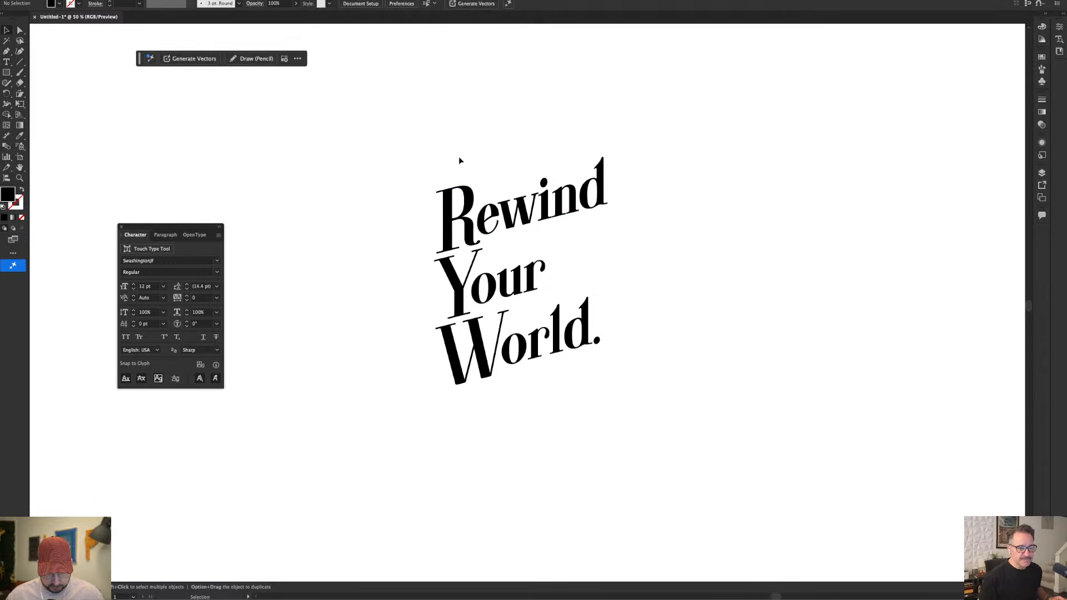
Draw a straight horizontal line about 702 px long across the top of the word "Rewind" with the Pen tool.
key("p")
left_click(398, 176)
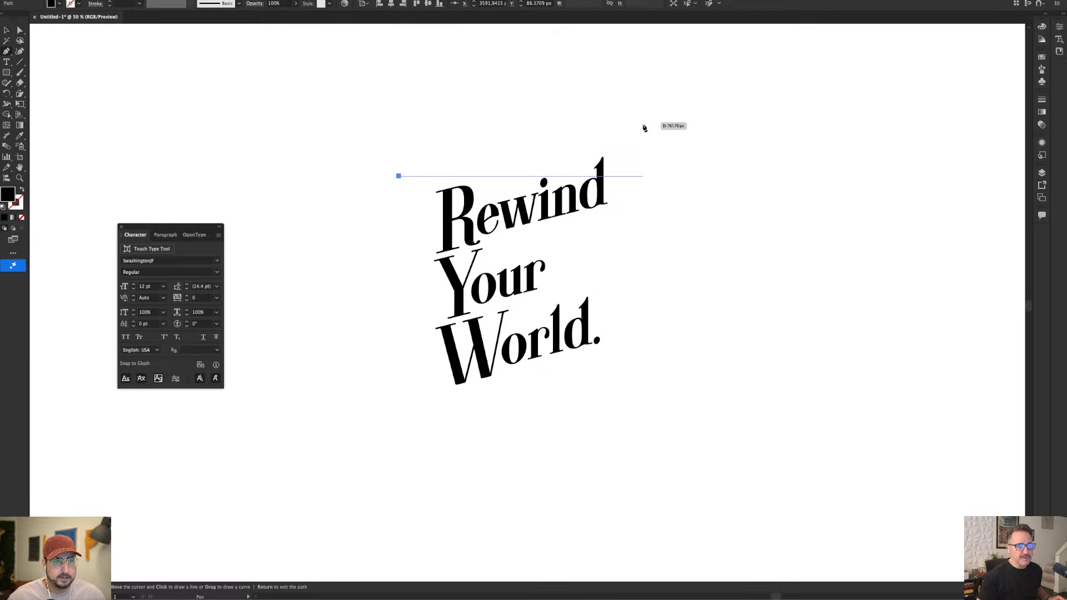
left_click(632, 176)
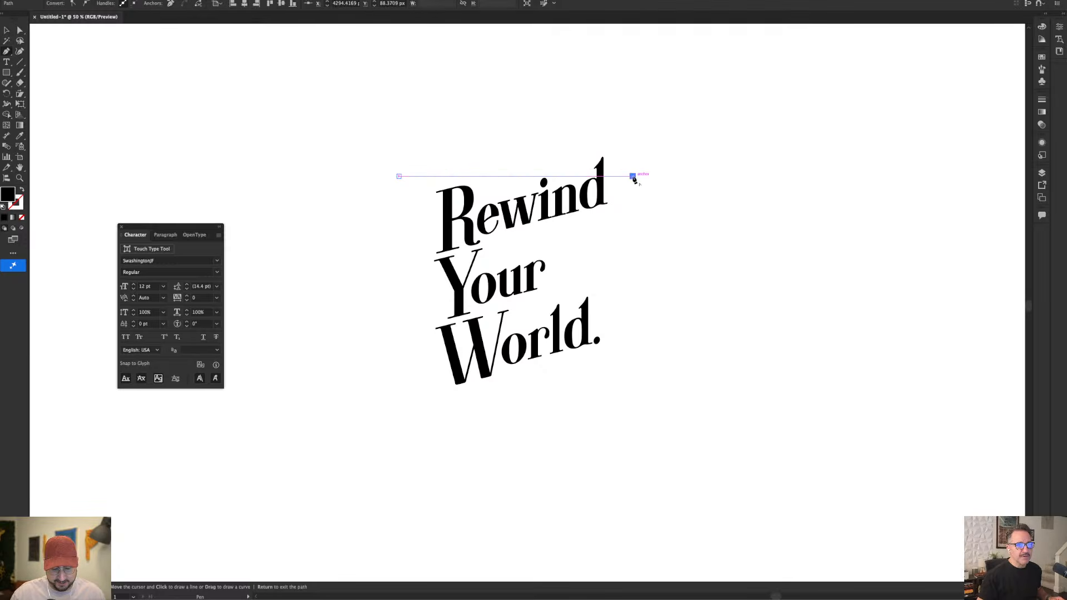
key("v")
left_click(664, 128)
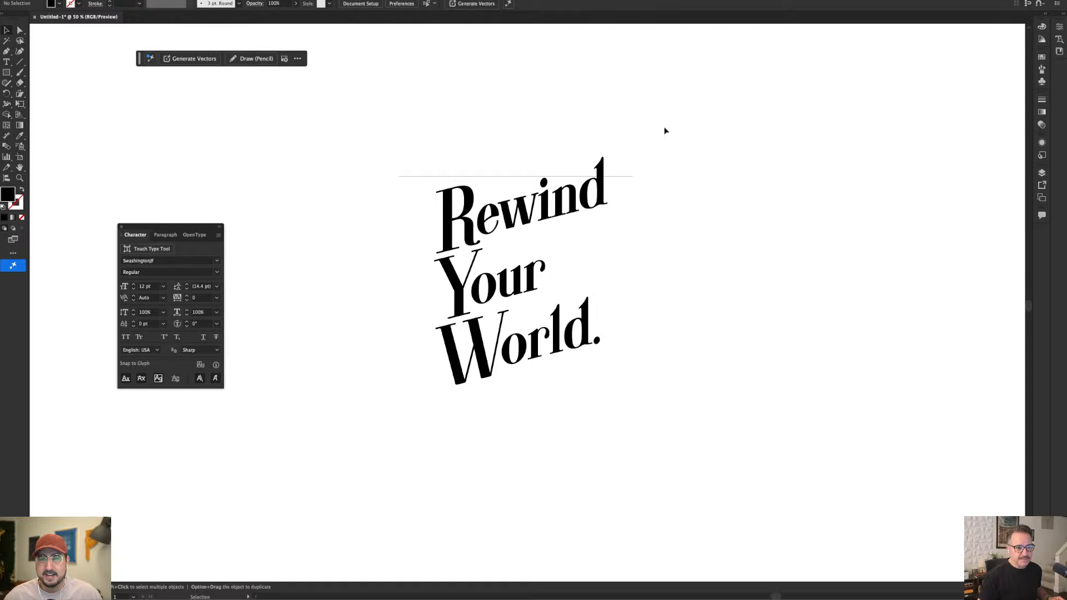
Rotate the horizontal line by 15° to match the slant of the slogan.
left_click(631, 176)
key("r")
key("Return")
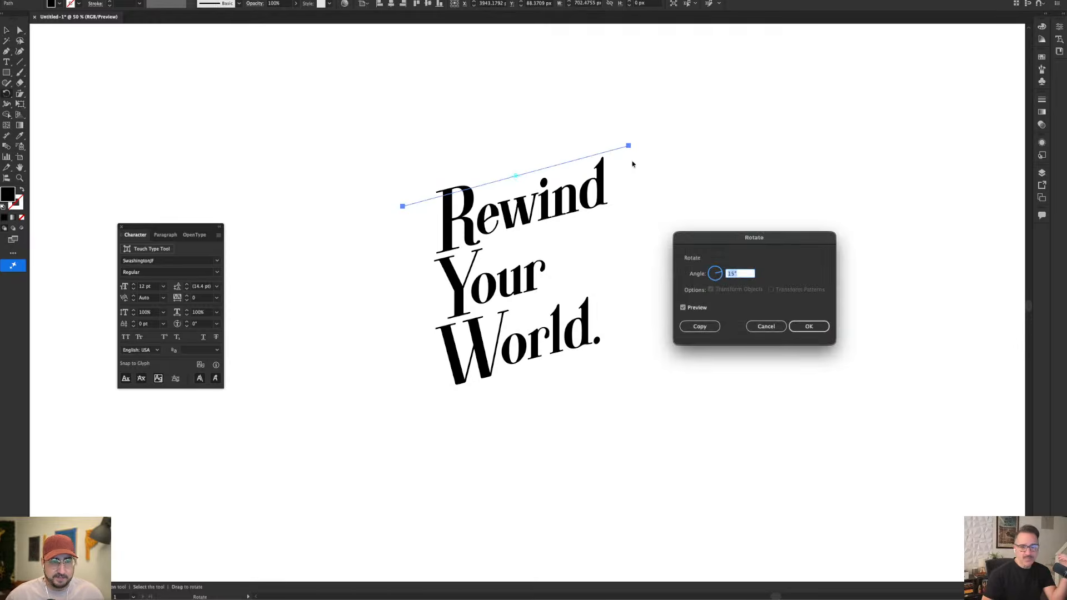
key("Return")
key("v")
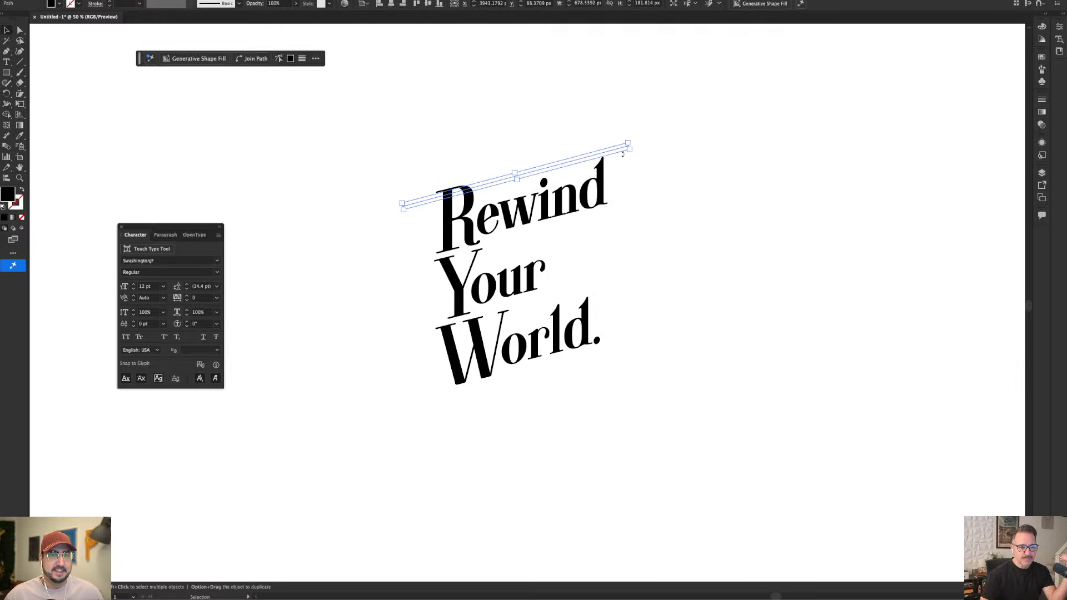
Place the angled line above the slogan and a copy below it, and join their ends into a closed parallelogram with the Pen tool.
left_click_drag(615, 151, 626, 367)
key("p")
left_click(628, 365)
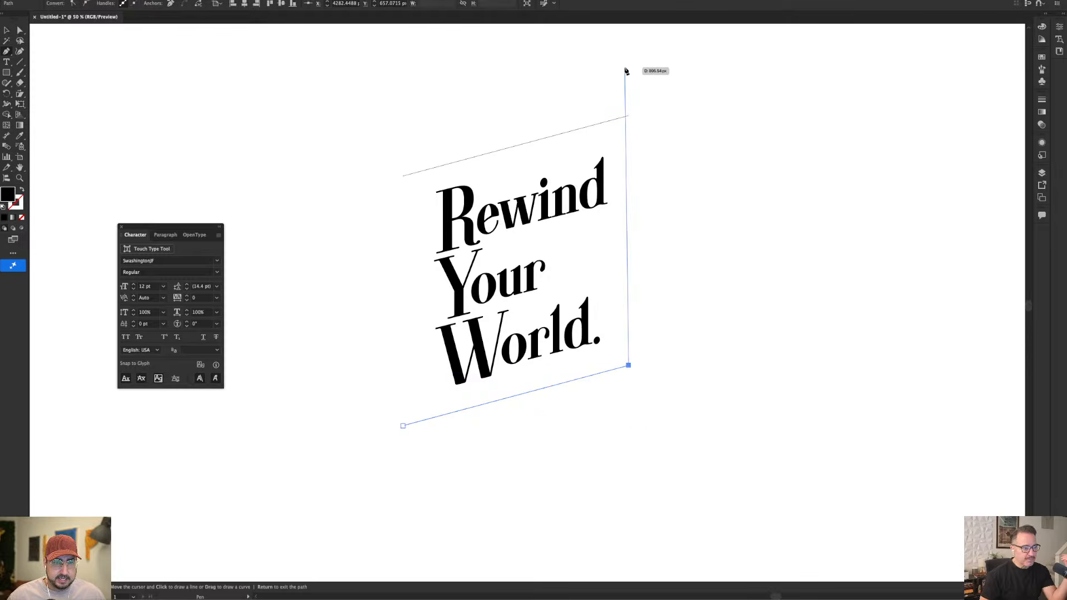
left_click(628, 116)
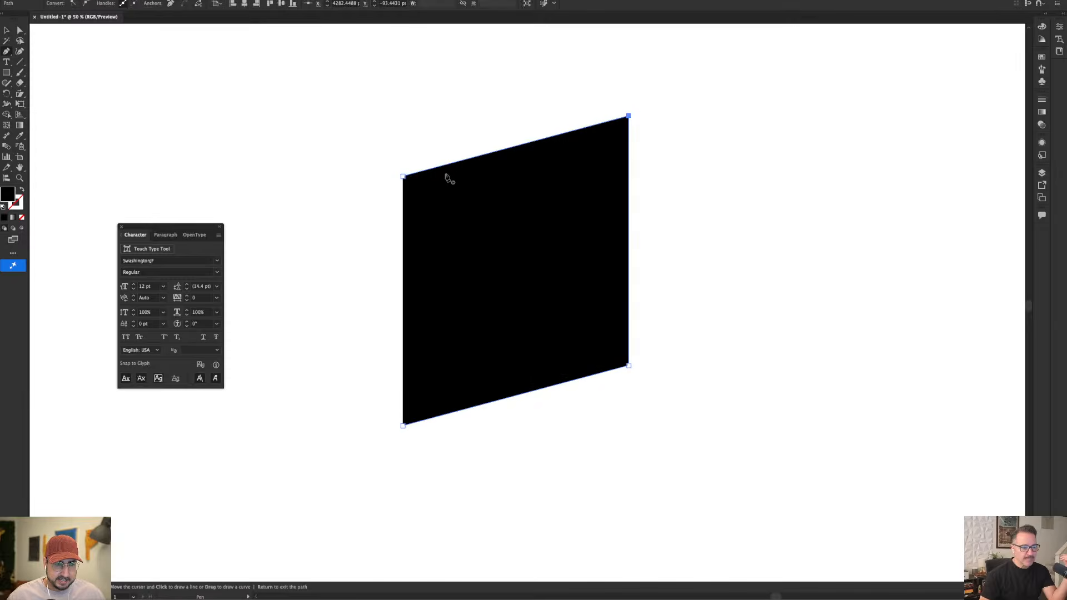
left_click(402, 176)
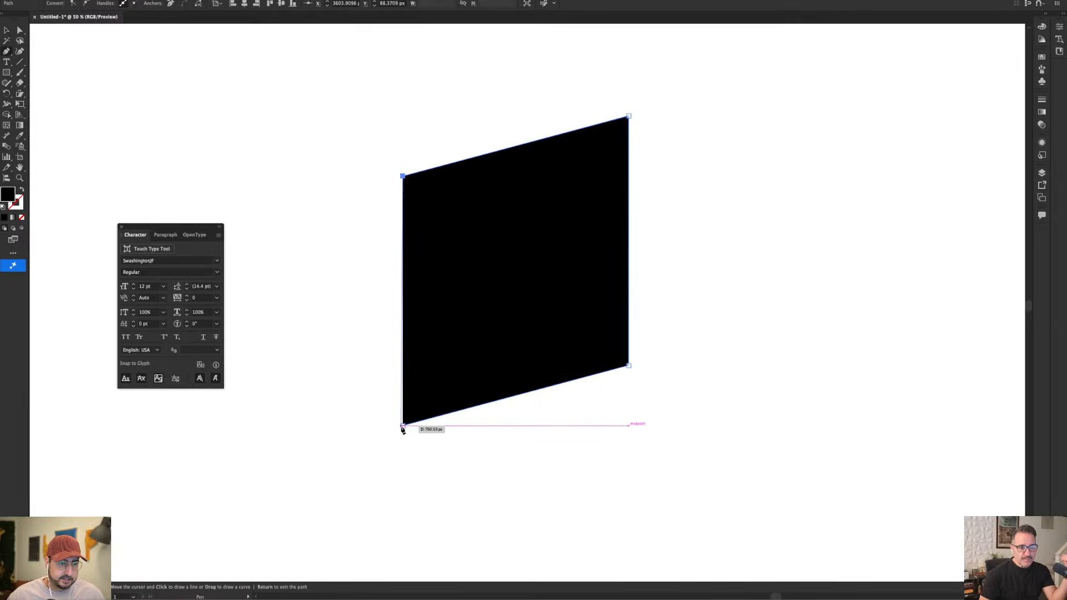
left_click(403, 426)
Pull the parallelogram's lower-right corner point straight down slightly to flatten the bottom edge.
key("v")
key("a")
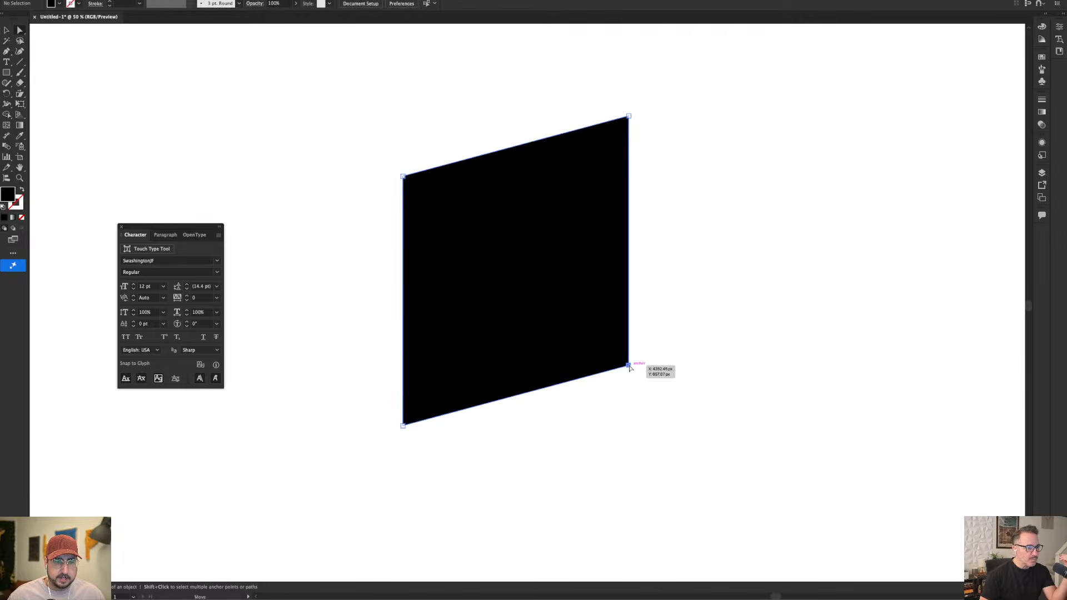
left_click_drag(629, 367, 628, 388)
Round all four corners of the black shape to a radius of about 92 px.
key("v")
left_click(563, 187)
key("a")
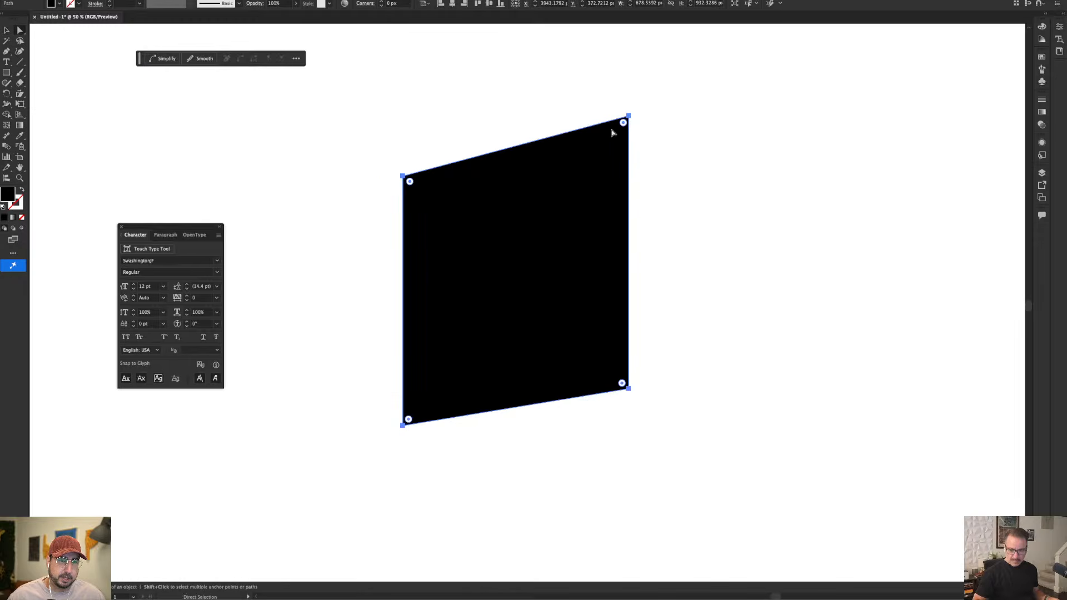
left_click_drag(623, 124, 598, 157)
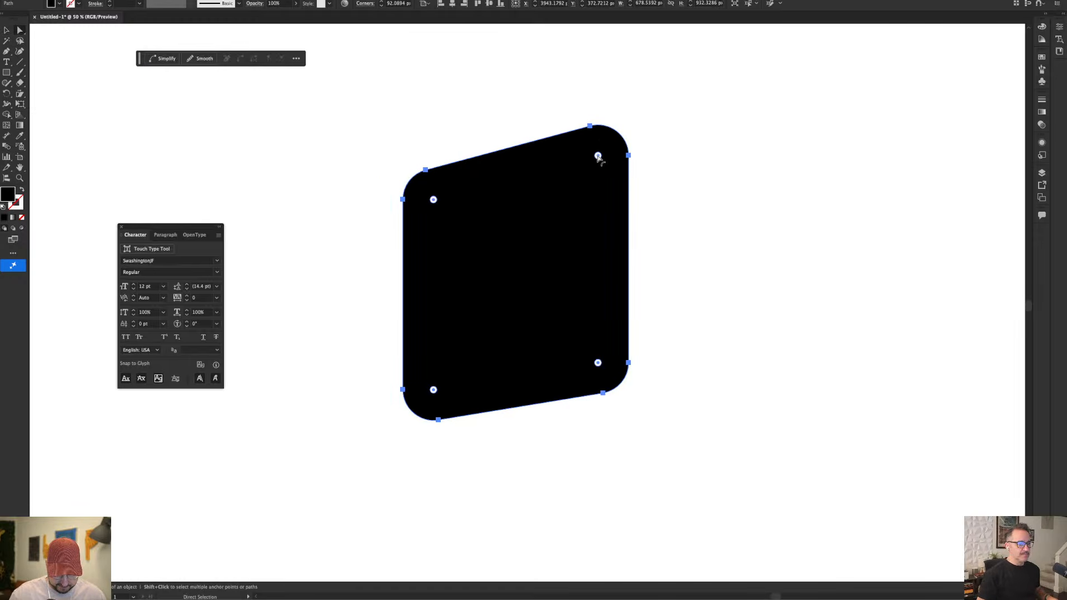
left_click(670, 154)
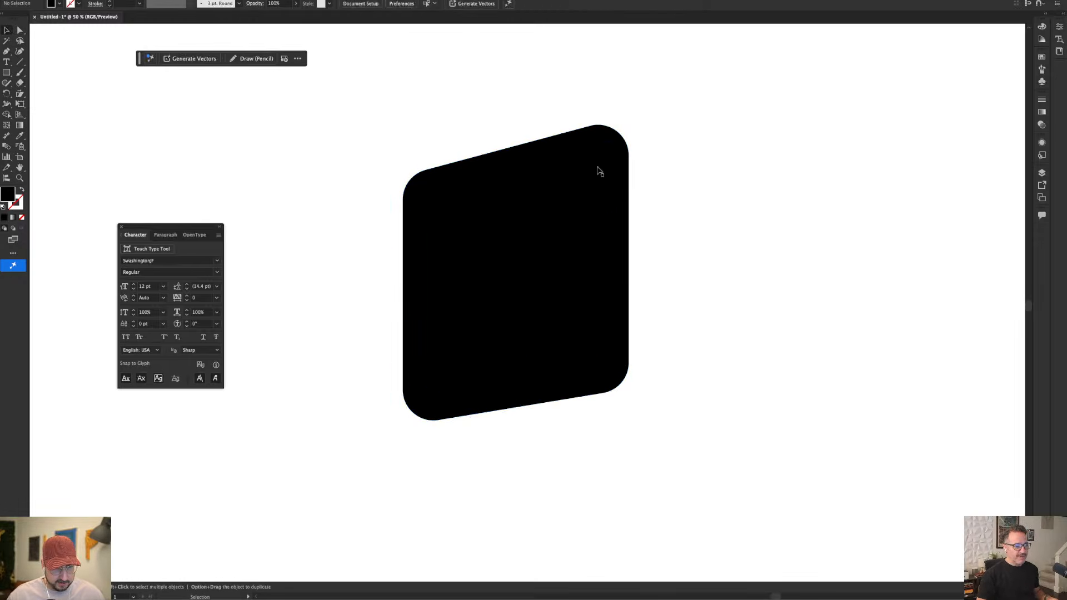
Bring the slogan into view on top of the rounded black shape and color its text white.
key("v")
left_click(476, 216)
key("i")
left_click(683, 210)
key("v")
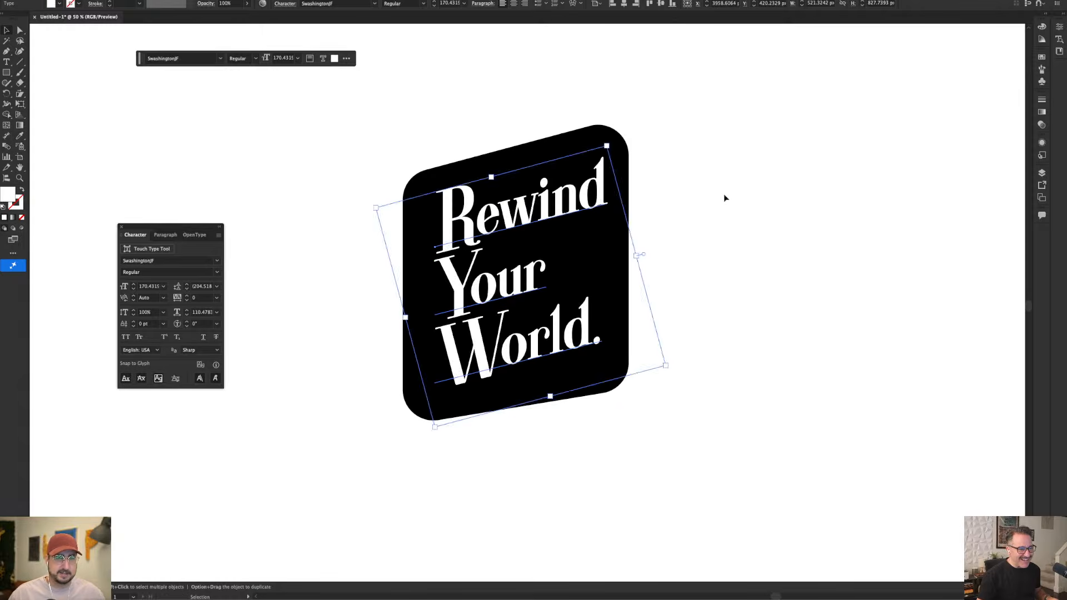
left_click(723, 196)
Undo the white text color, the stacking change and the corner rounding of the black shape.
key("a")
key("super+z")
key("super+z")
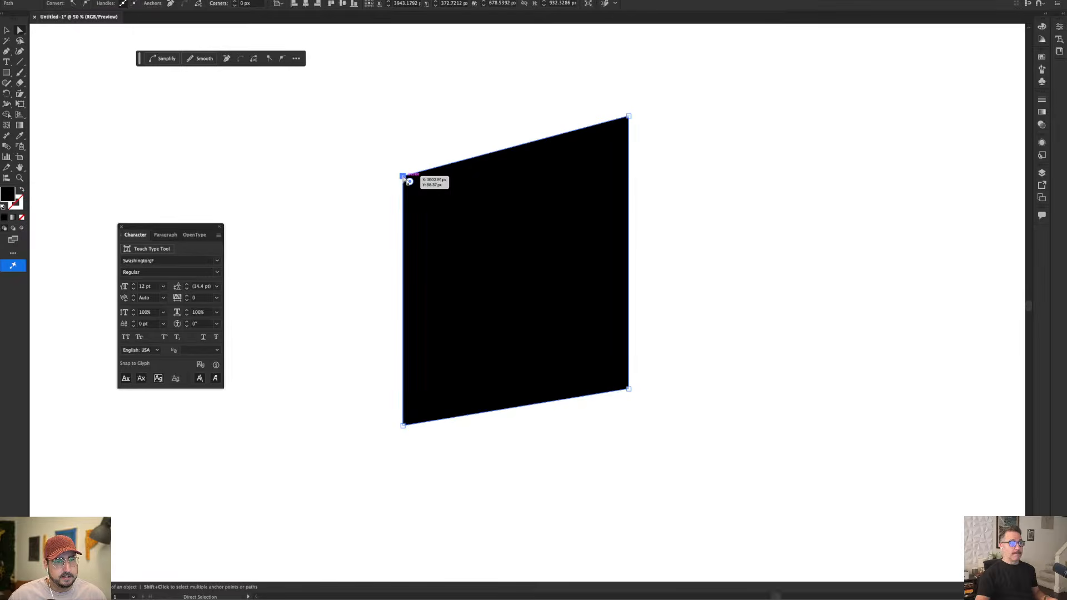
Lower the black shape's upper-left corner by about 52 px and send the shape behind the slogan text.
left_click_drag(406, 181, 406, 199)
key("v")
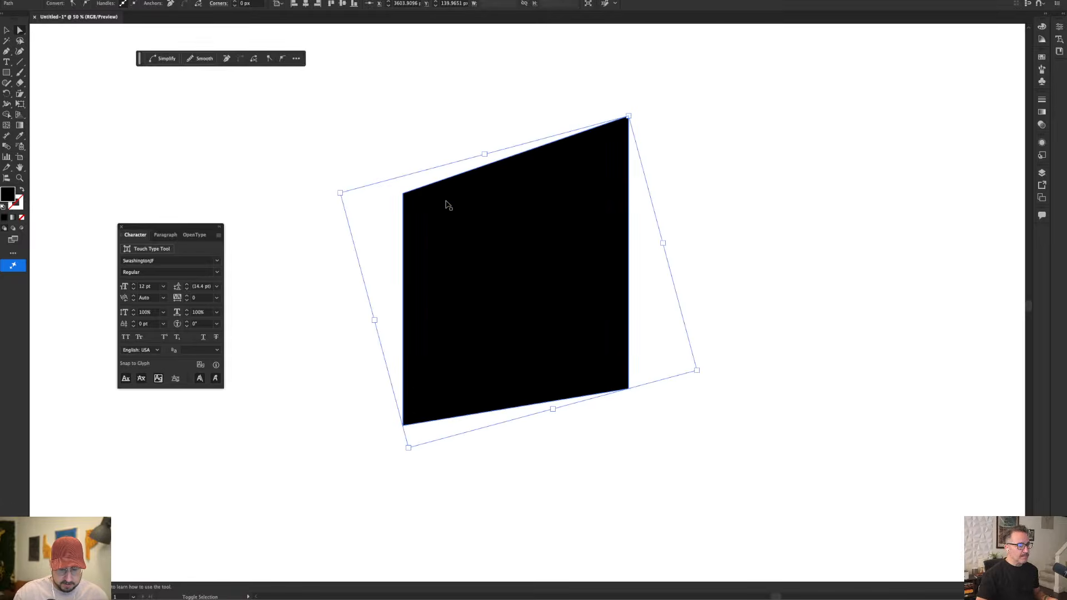
key("super+shift+bracketleft")
Color the "Rewind Your World." text white by sampling the blank canvas with the Eyedropper.
key("v")
left_click(500, 221)
key("i")
left_click(737, 211, "shift")
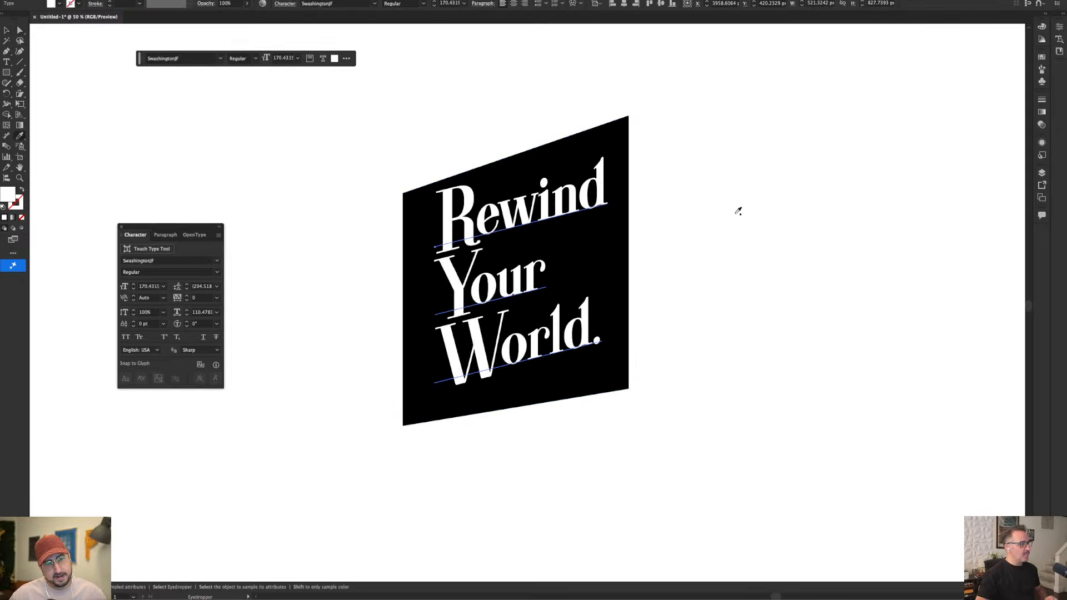
Raise the black shape's lower-left corner to about Y 782 px and round all its corners to about 117 px.
key("a")
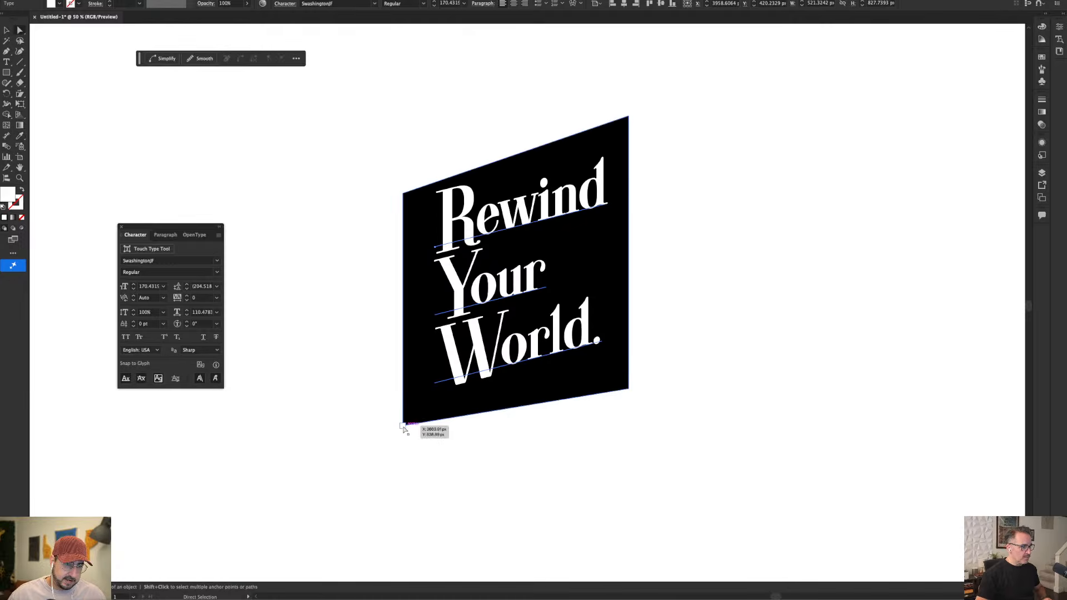
left_click_drag(403, 426, 402, 406)
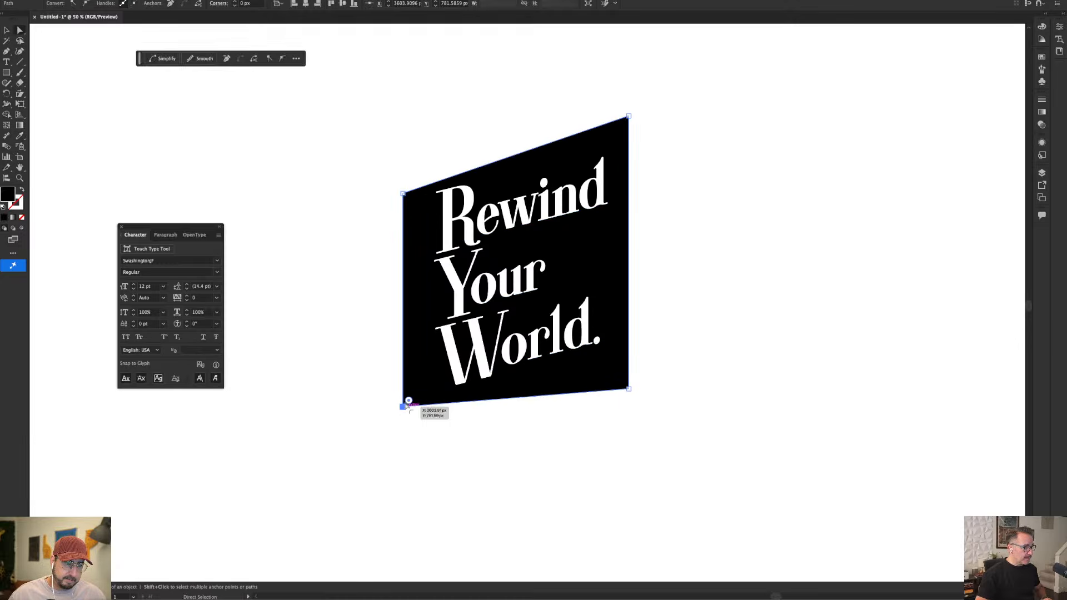
left_click(385, 304)
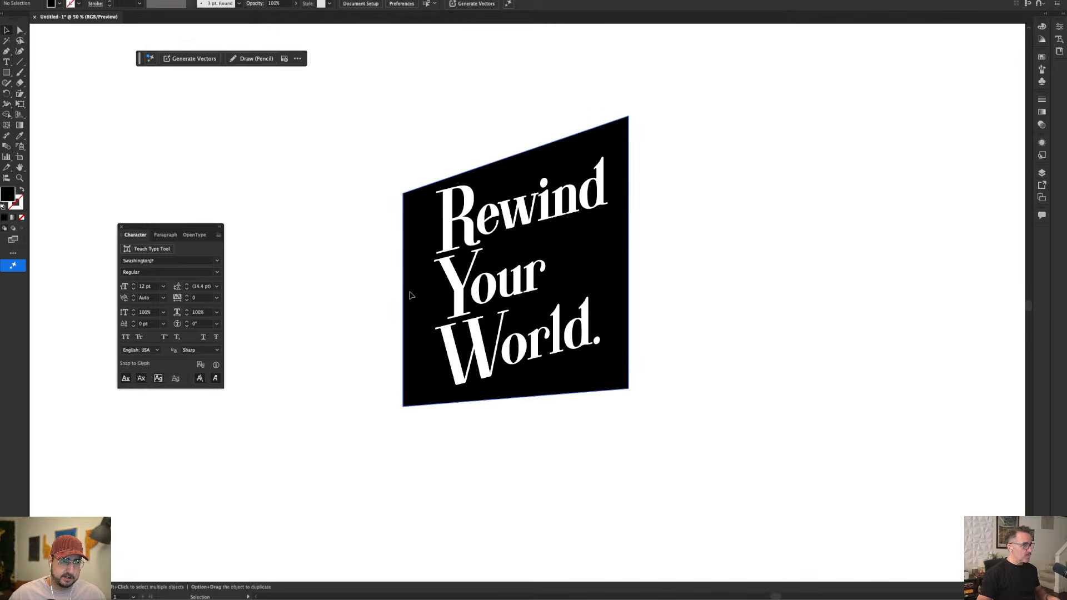
left_click(411, 295)
left_click_drag(410, 198, 441, 224)
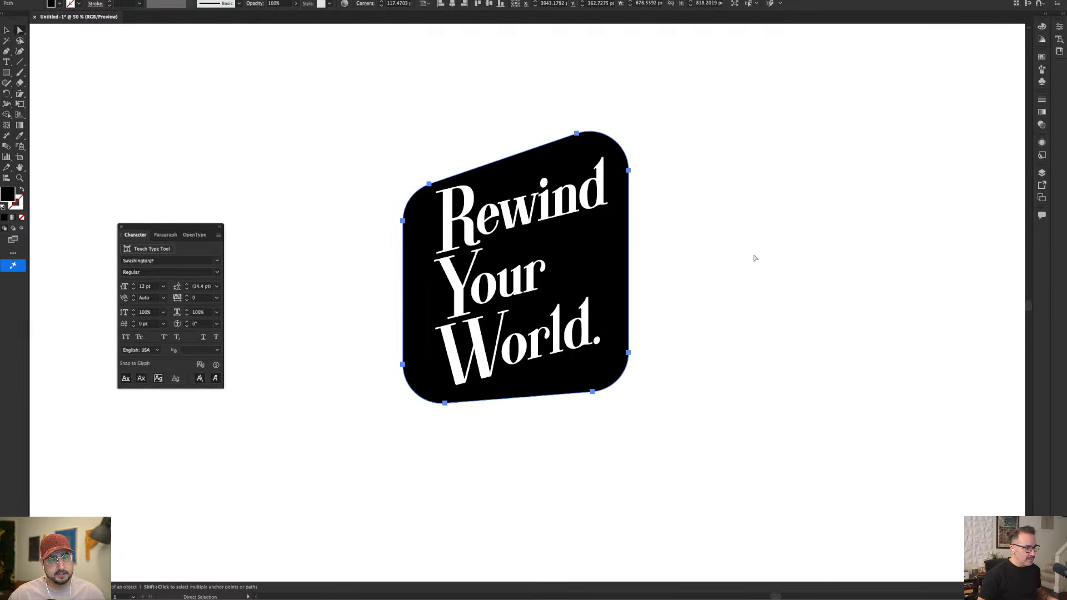
left_click(754, 258)
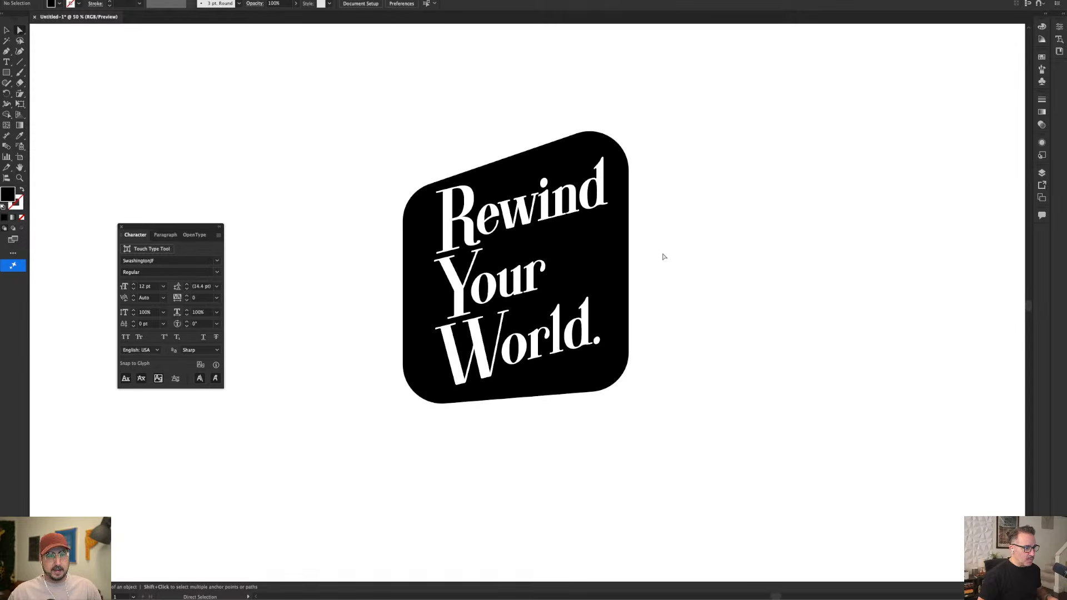
Try scaling the rounded black shape up slightly and shifting it a little around the slogan.
left_click(629, 246)
key("s")
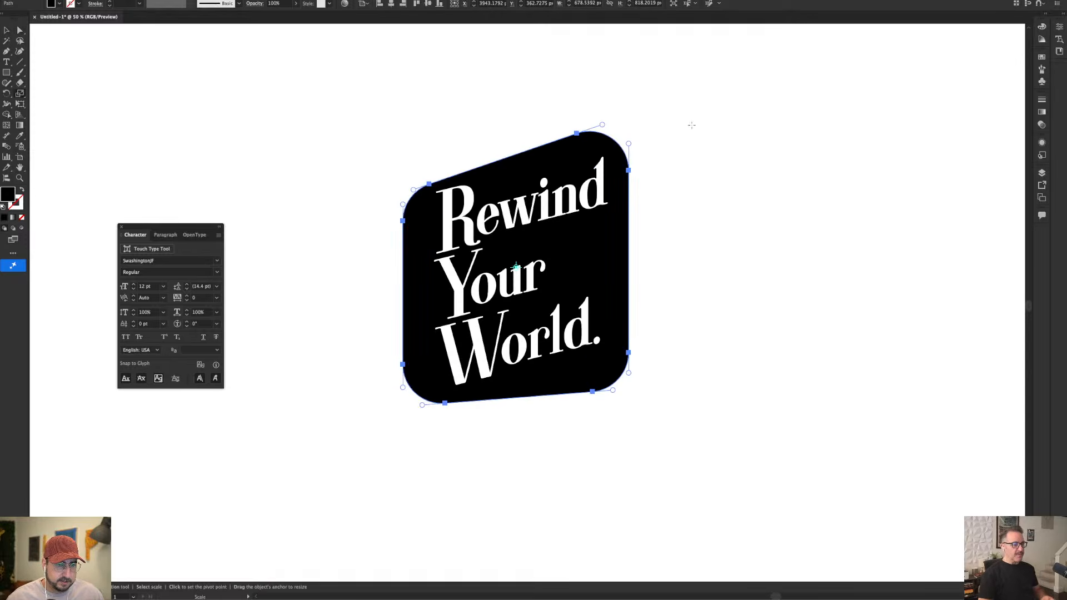
mouse_move(691, 125)
left_mouse_down()
mouse_move(701, 115)
mouse_move(707, 128)
left_mouse_up()
key("v")
left_click_drag(633, 241, 640, 236)
key("a")
Undo the scaling, corner rounding and corner moves of the black shape, along with the white text color and stacking change.
key("super+z")
key("super+z")
key("super+z")
key("super+z")
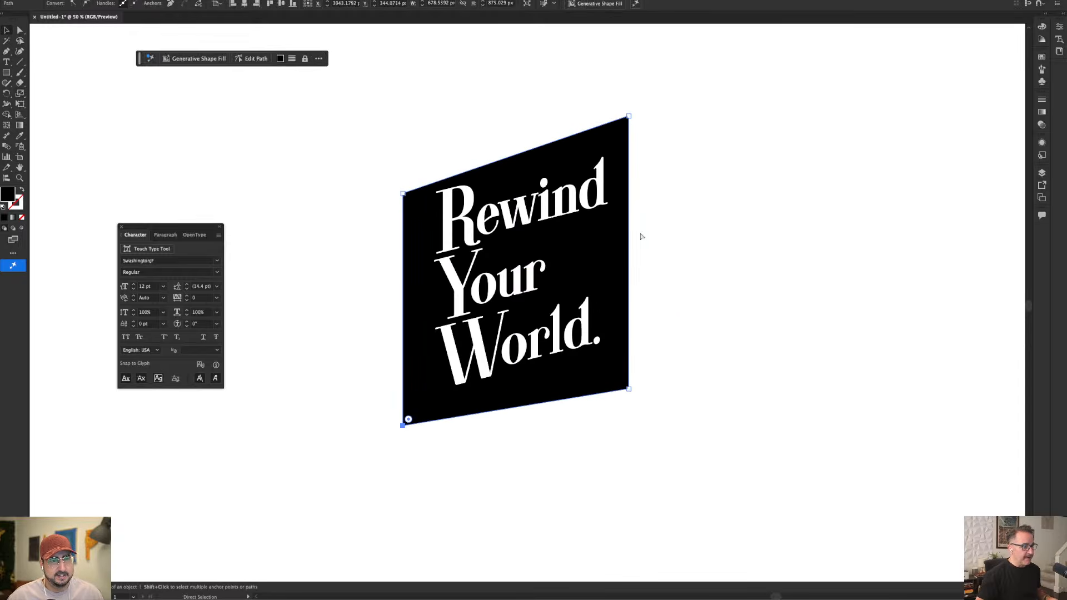
key("super+z")
key("super+shift+z")
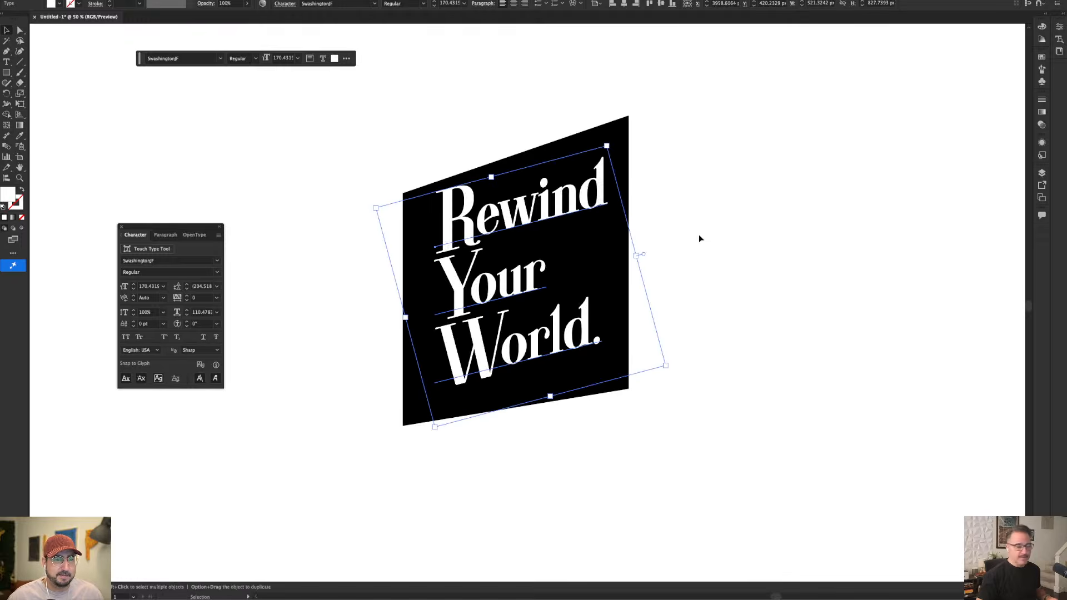
key("super+z")
key("super+z")
Send the black angular shape to the back, behind the slogan text.
key("v")
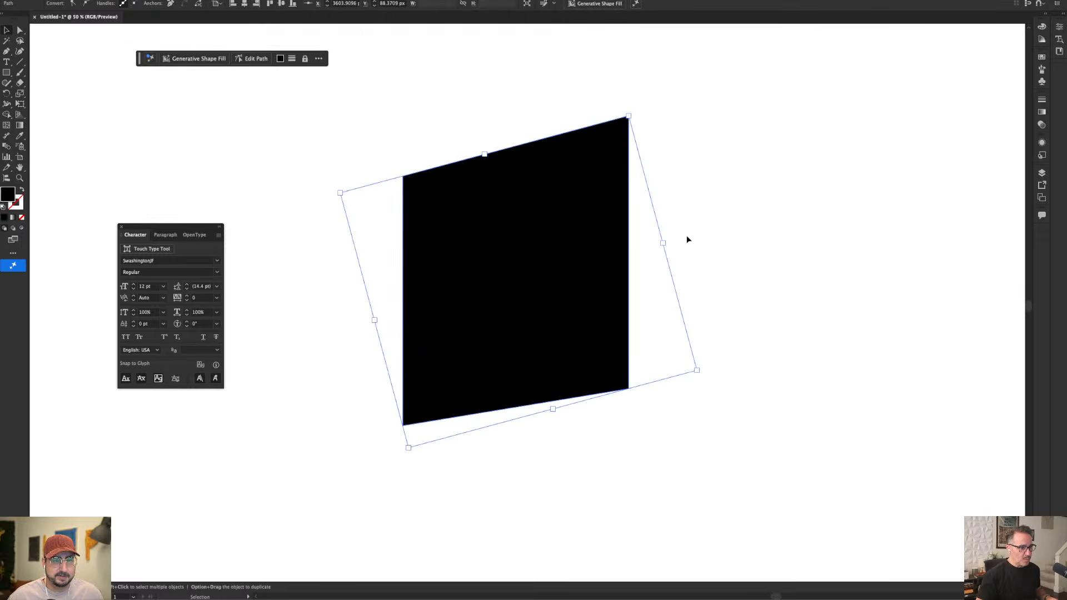
left_click(687, 239)
left_click(488, 193)
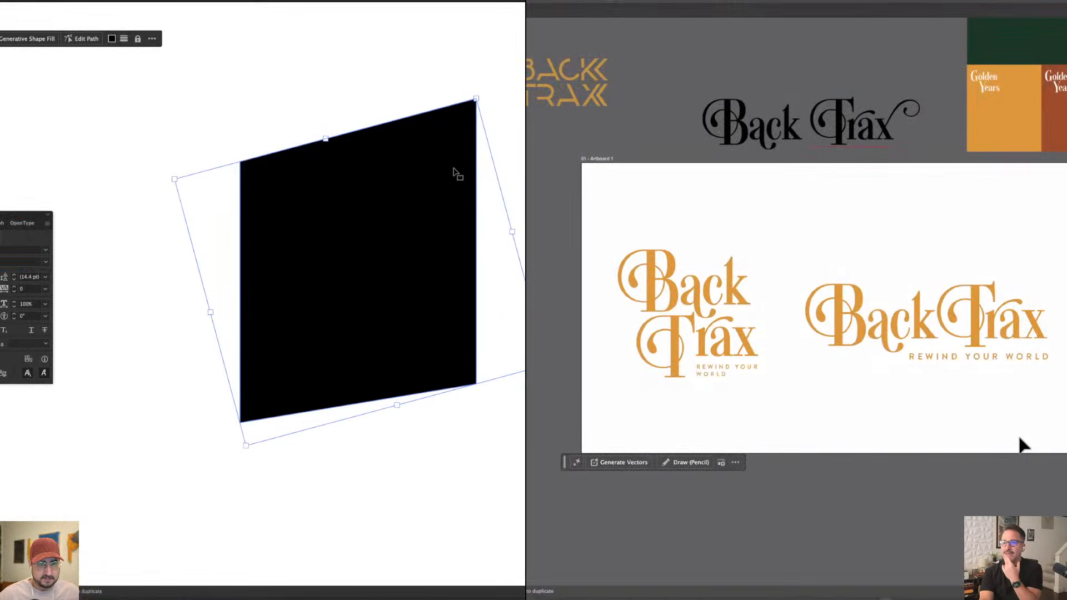
key("super+shift+[")
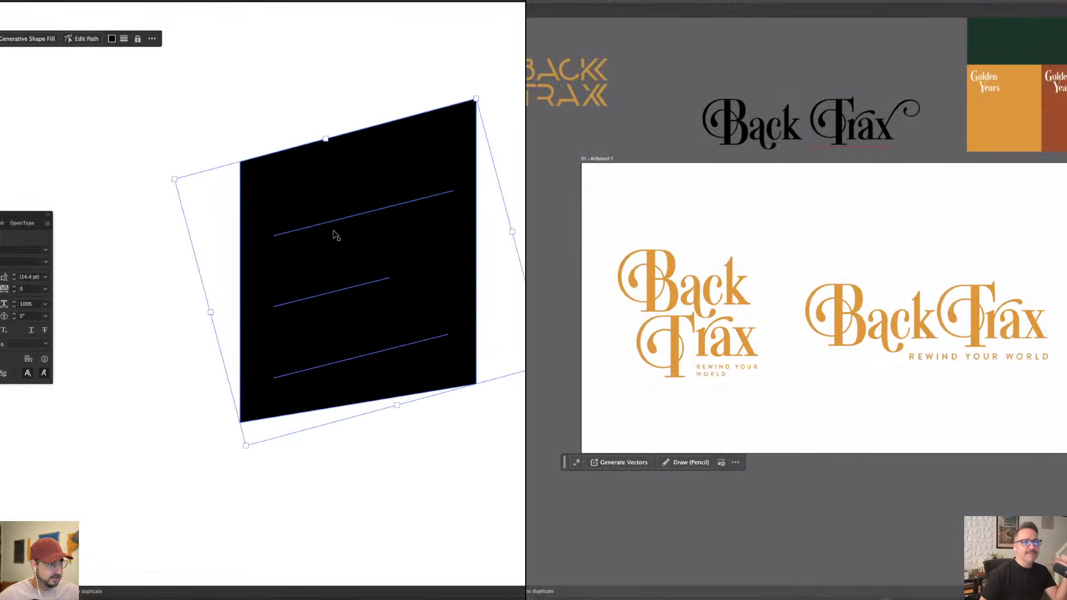
Recolor the slogan text on the black shape white by sampling the blank canvas with the Eyedropper.
left_click(387, 219)
key("i")
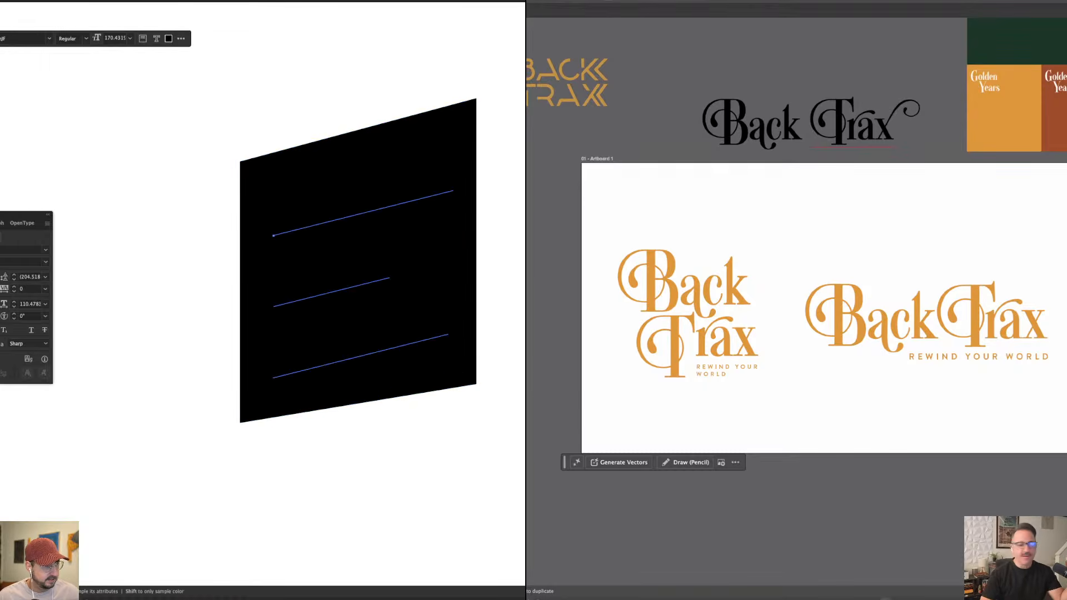
left_click(499, 233)
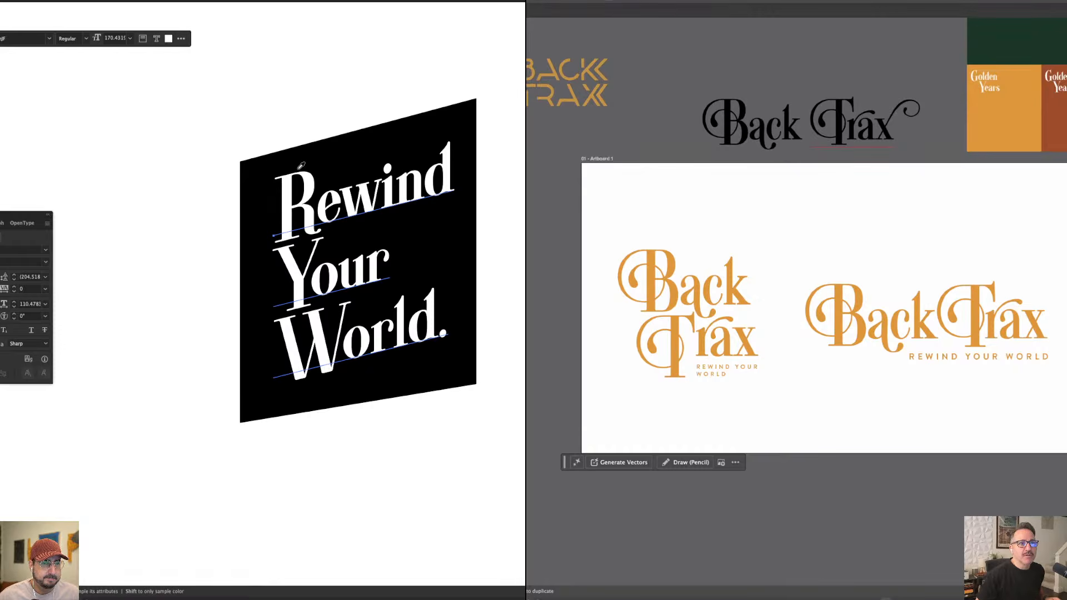
key("v")
left_click(320, 107)
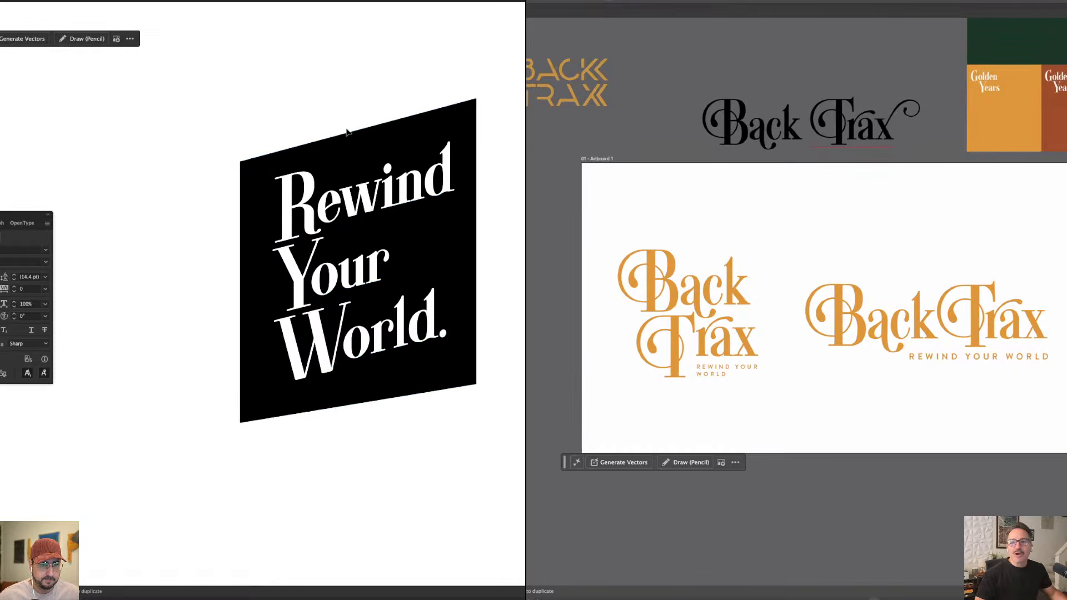
Center the slogan and black shape on each other vertically and horizontally, and move the slogan slightly lower.
left_click(289, 193)
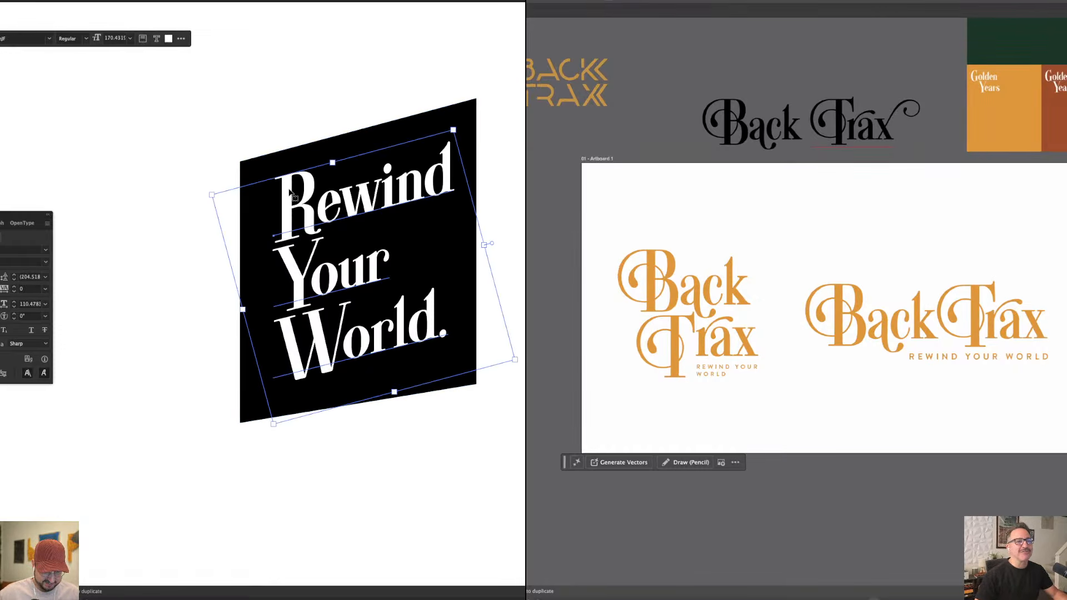
left_click(281, 161, "shift")
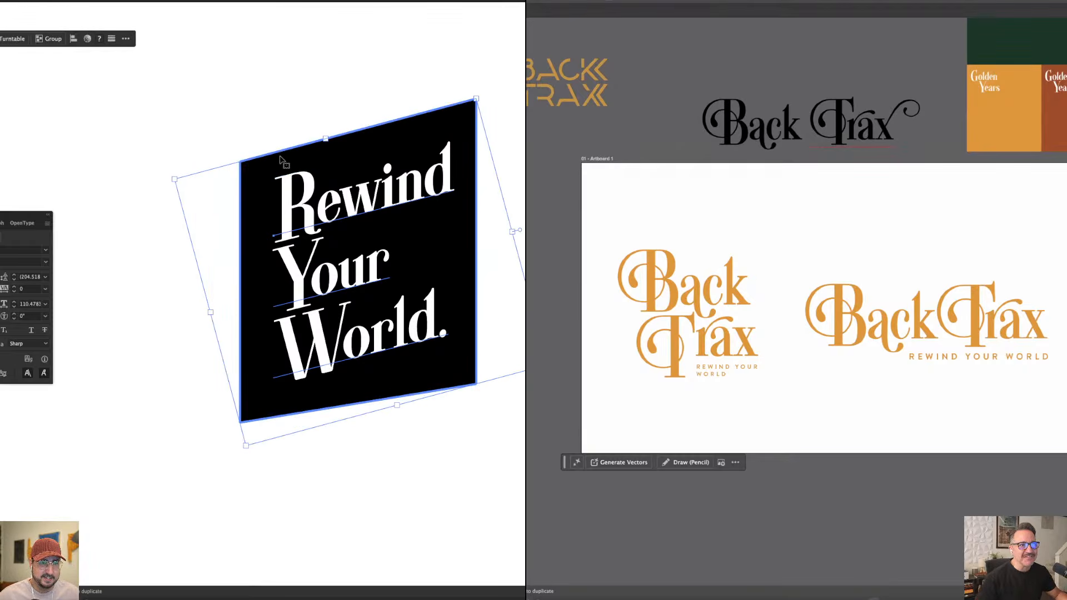
key("alt+v")
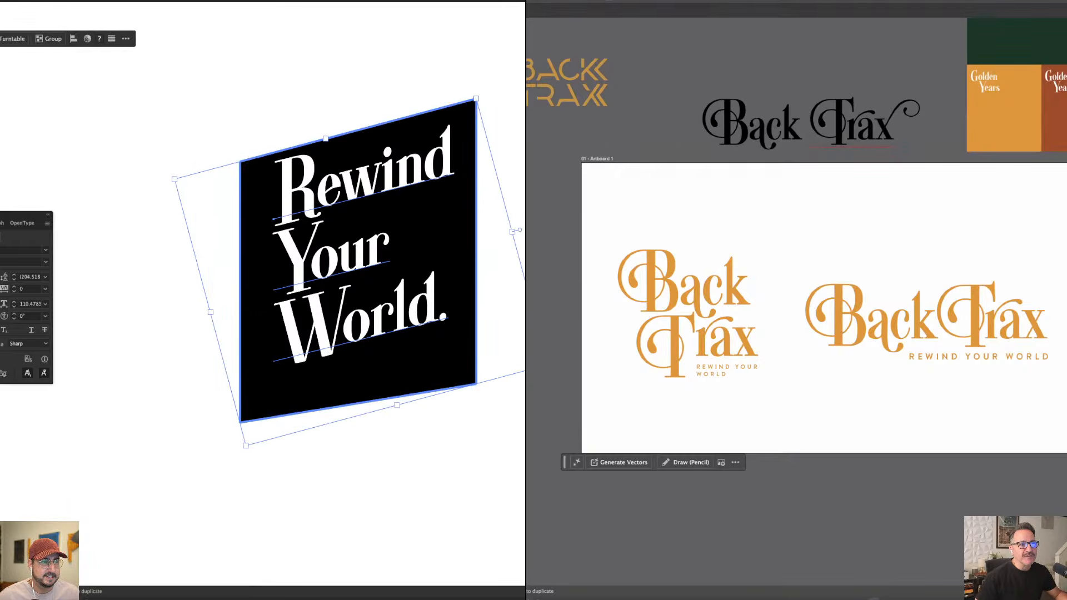
key("alt+h")
left_click(254, 70)
left_click_drag(354, 190, 354, 219)
Round all four corners of the black shape generously with the live corner controls.
left_click(252, 169)
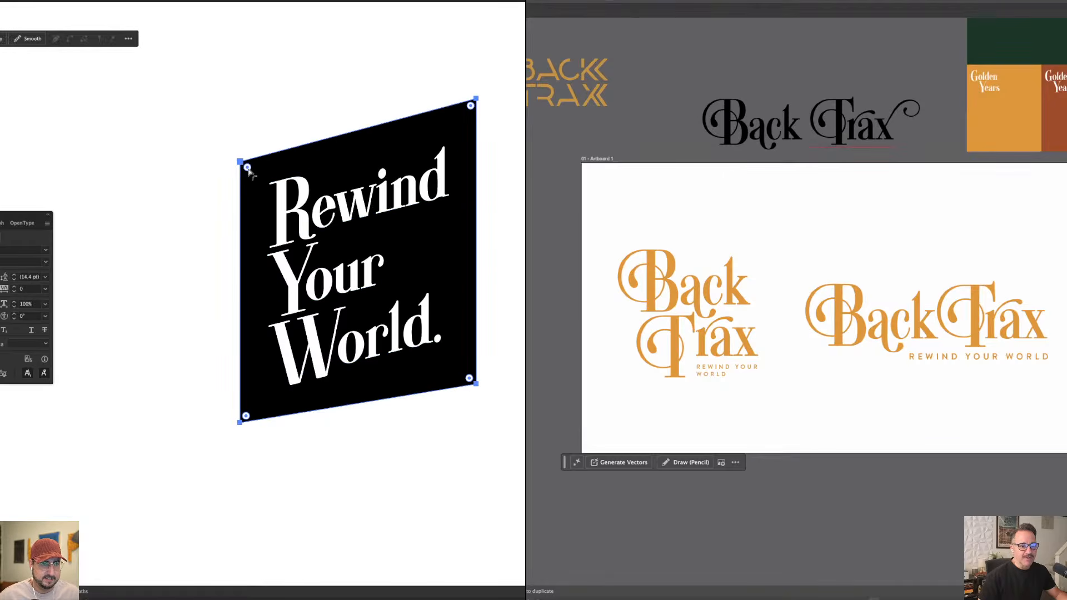
left_click_drag(253, 173, 286, 198)
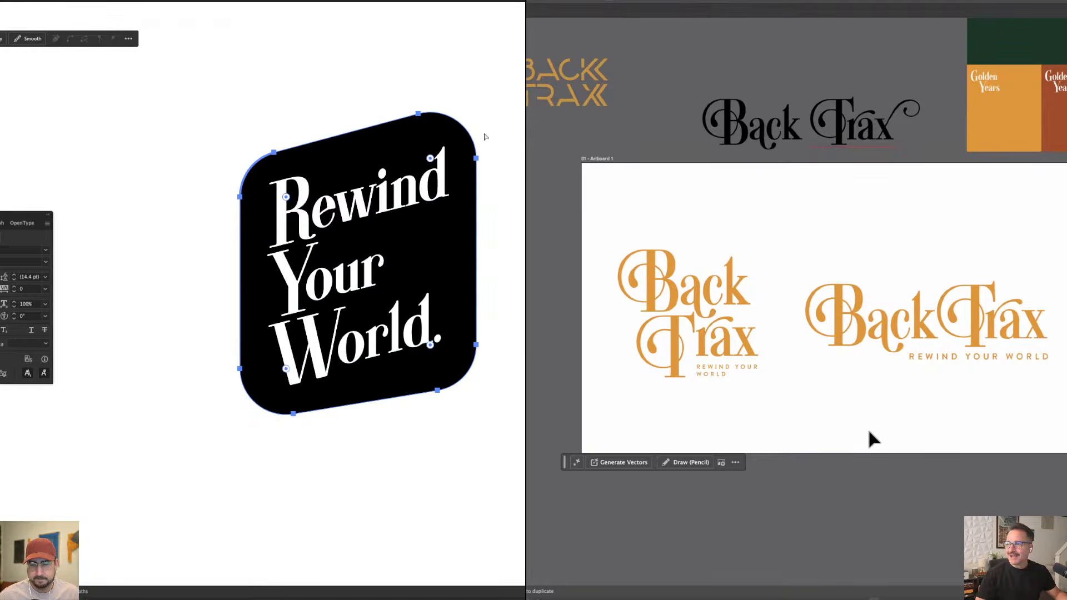
key("v")
left_click(507, 125)
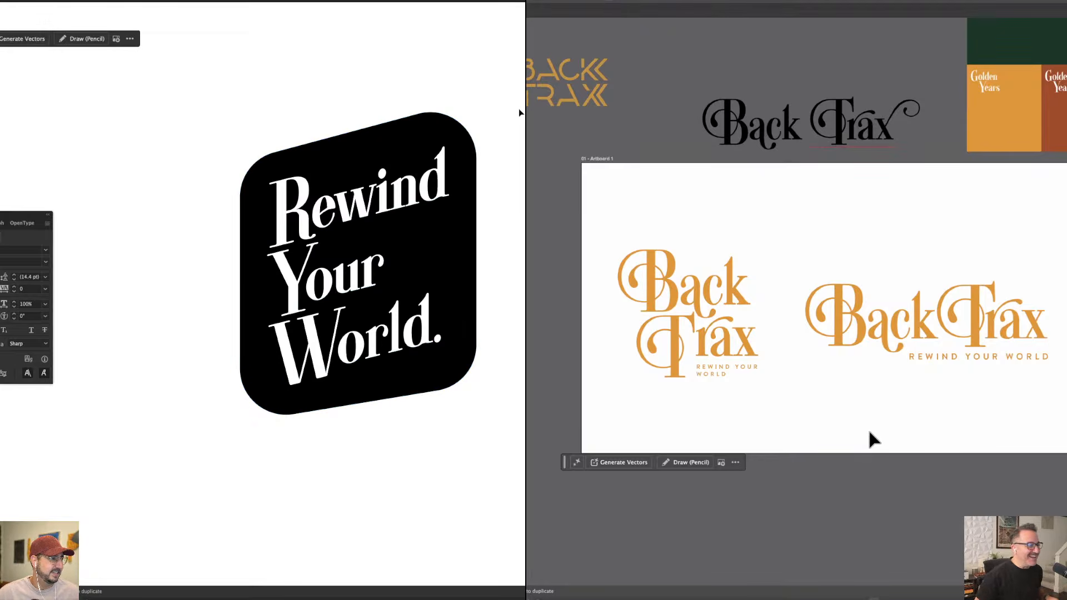
Group the horizontal Back Trax wordmark with its "REWIND YOUR WORLD" tagline.
left_click(735, 368)
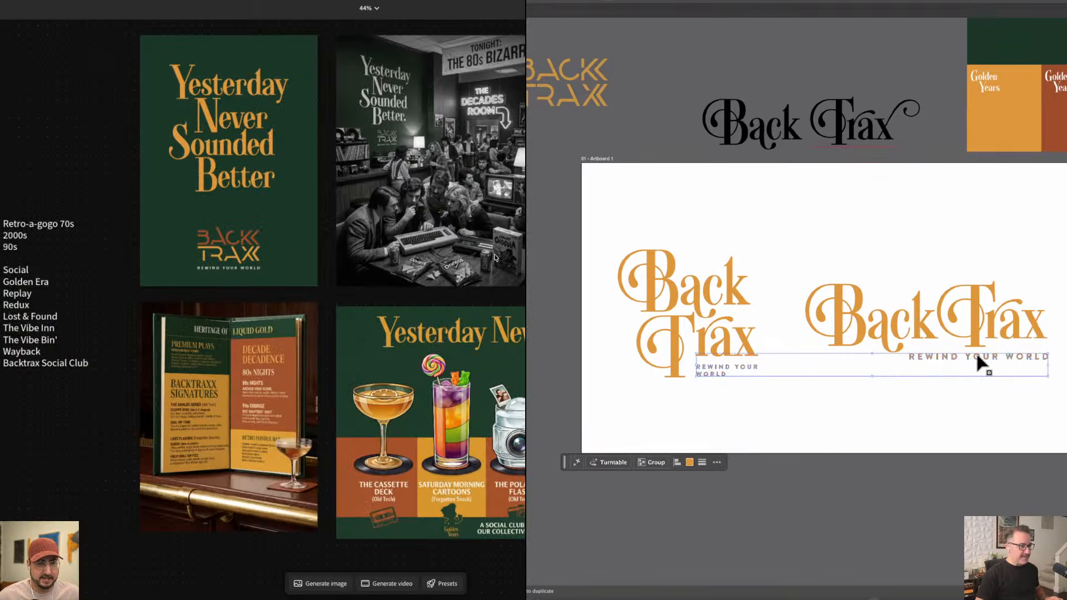
left_click(977, 360, "shift")
left_click(576, 223)
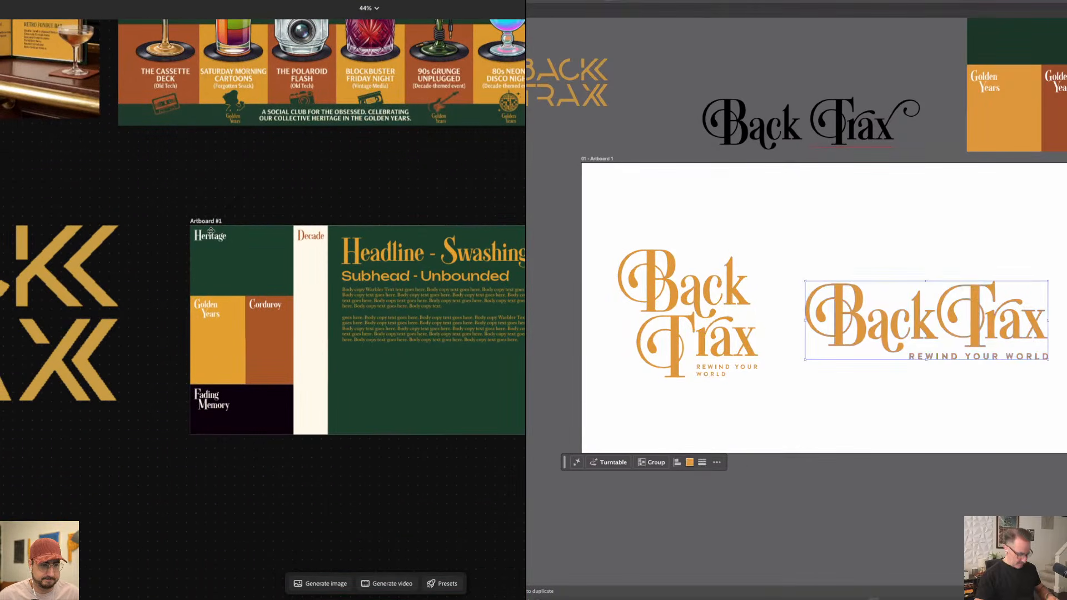
right_click(1011, 329)
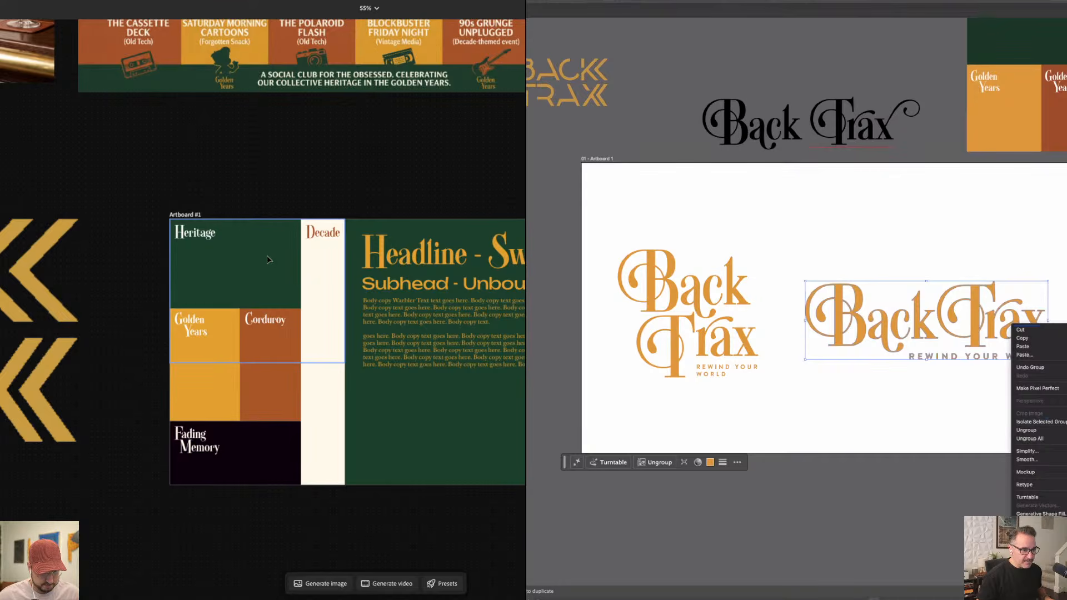
Group the stacked Back Trax wordmark with its tagline and add the group to the library.
left_click(737, 341)
left_click(738, 344)
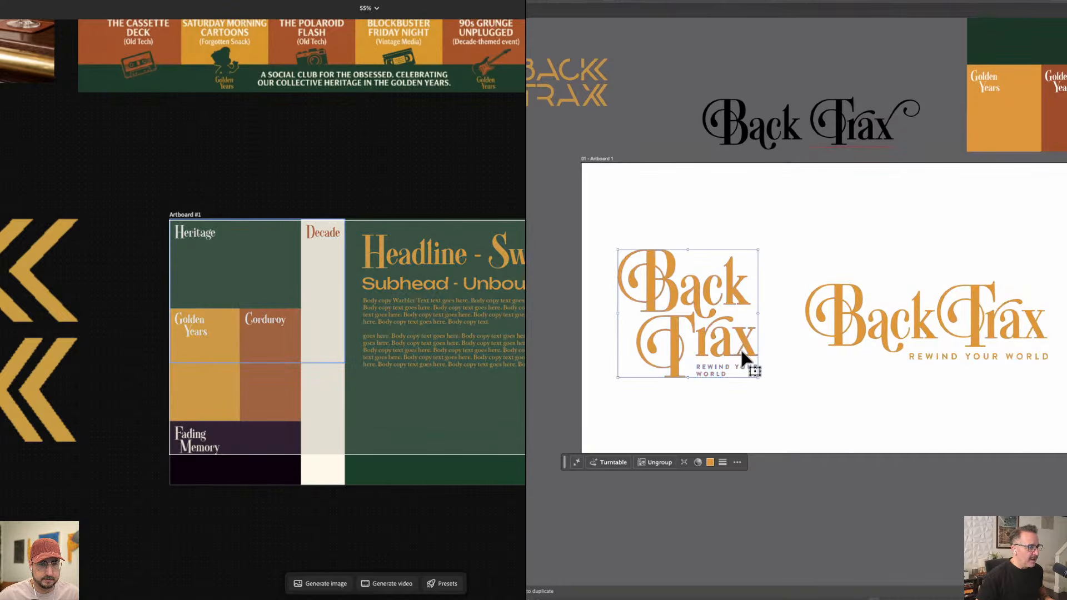
right_click(749, 348)
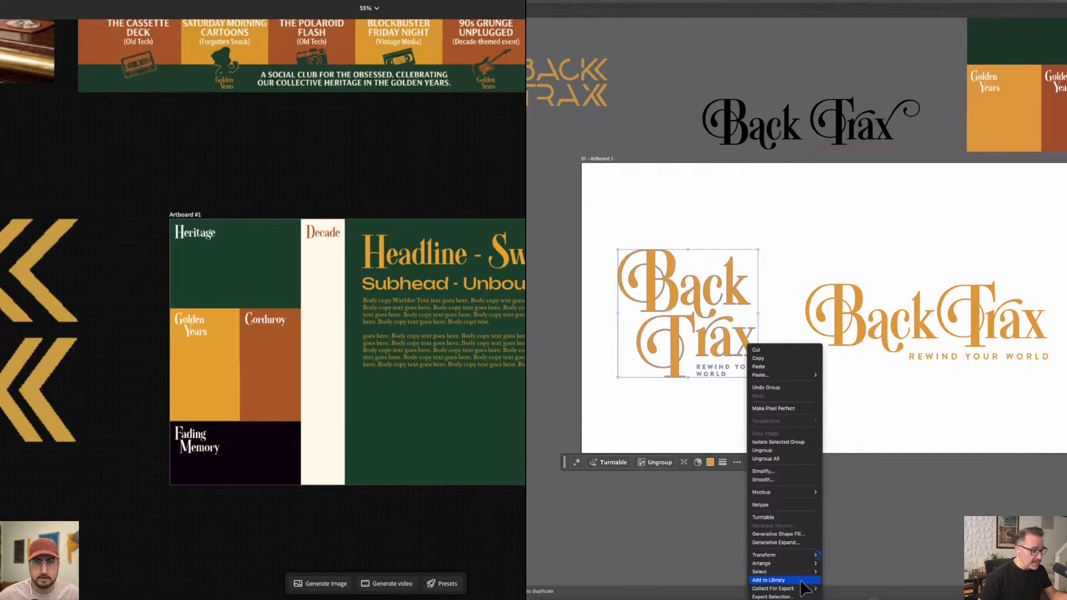
left_click(801, 580)
Return to Illustrator and recolor the rounded black shape by sampling the palette's golden orange and its dark green.
key("super+Tab")
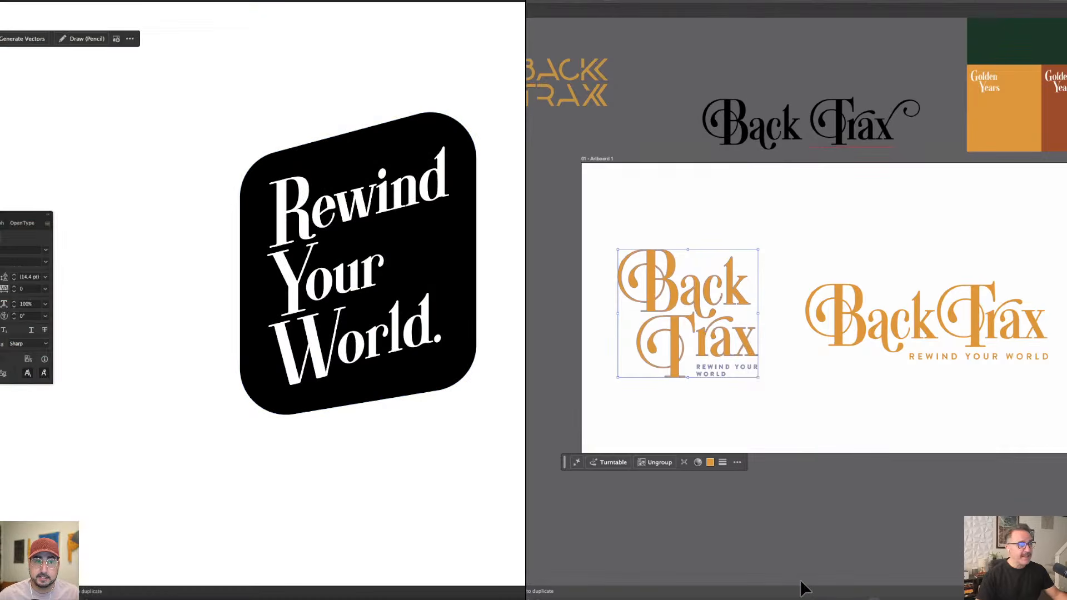
left_click(465, 211)
key("i")
left_click(970, 404)
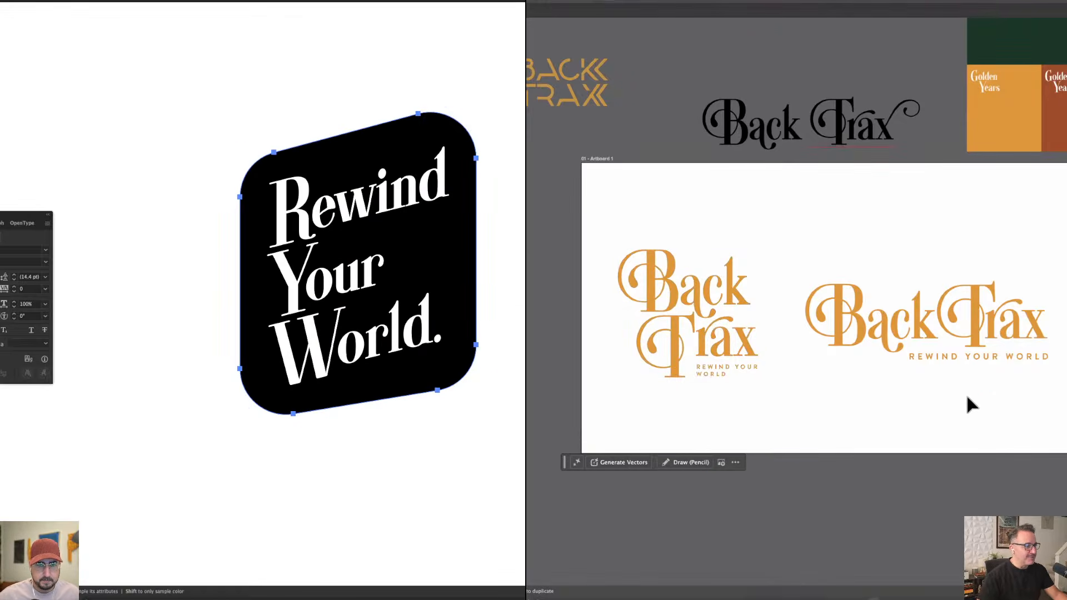
left_click(522, 195)
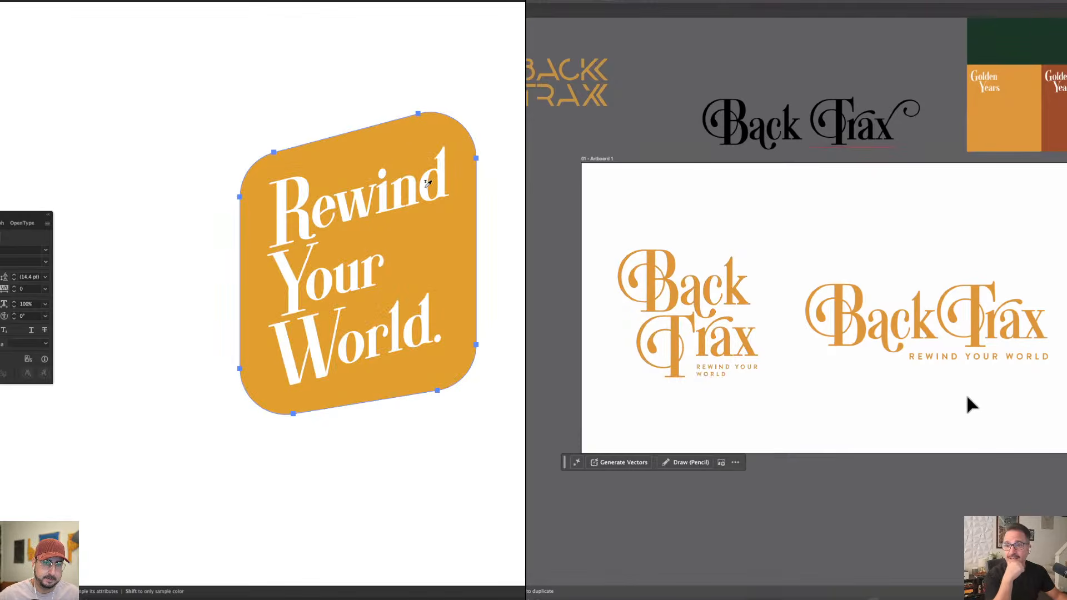
key("v")
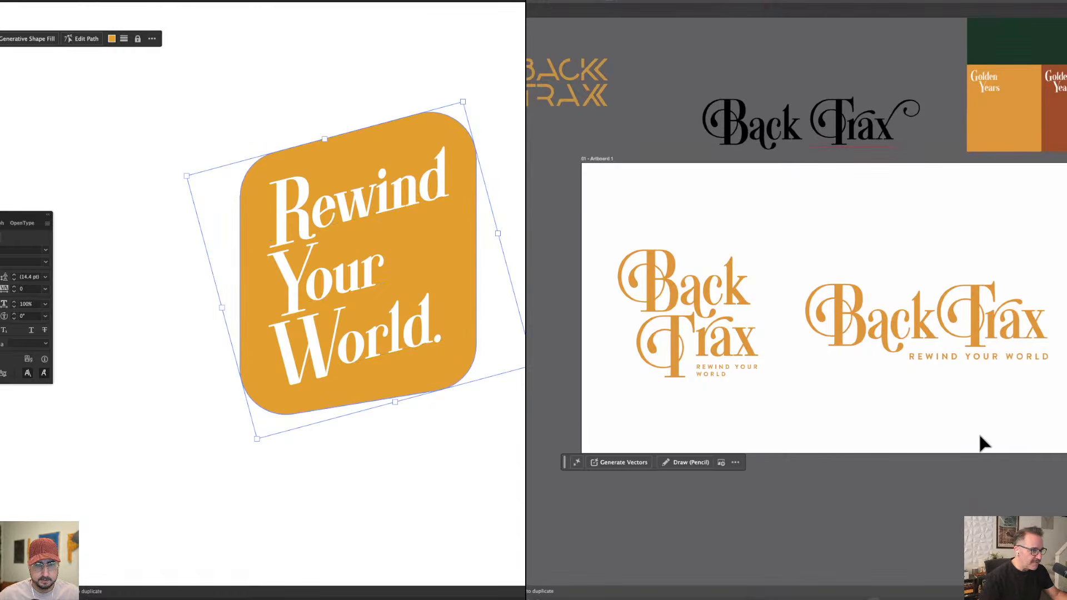
left_click(995, 362)
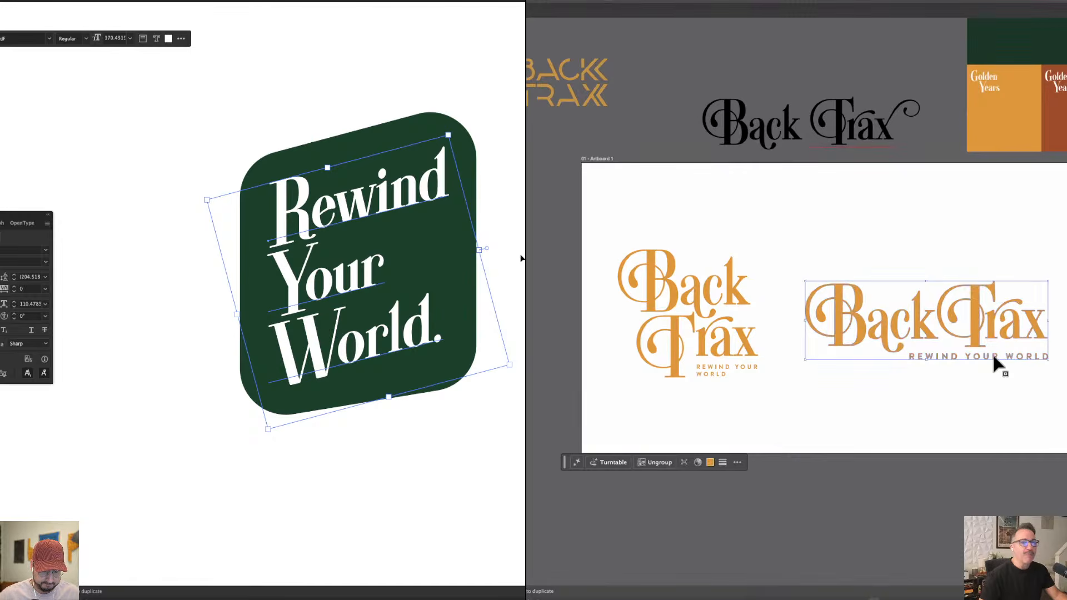
Color the "Rewind Your World." text golden orange by sampling the palette with the Eyedropper.
key("i")
left_click(524, 244)
key("v")
left_click(489, 85)
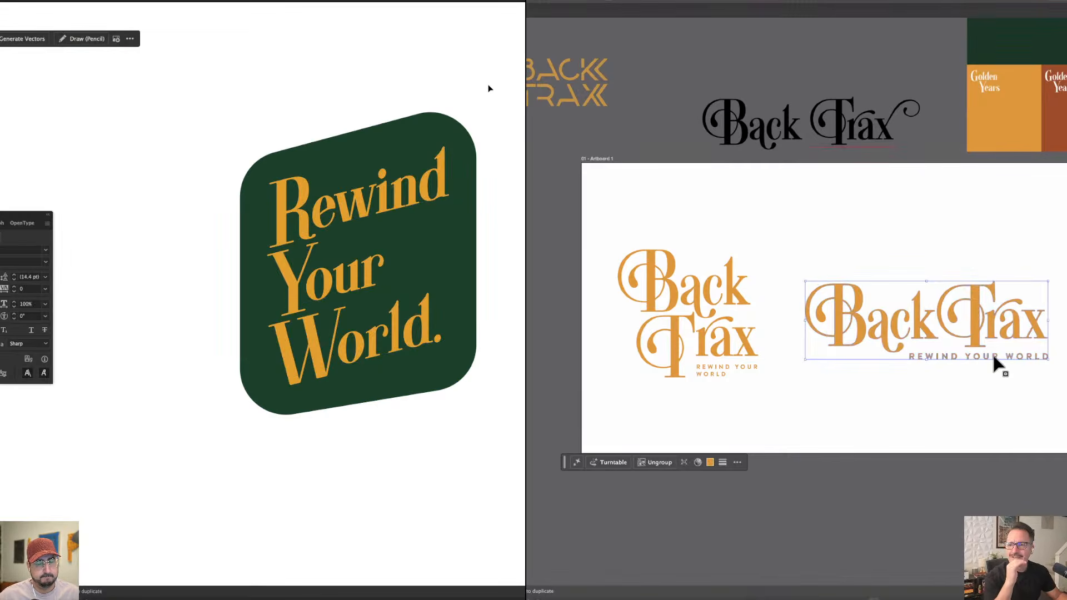
Draw an L-shaped open path with the Pen tool, running down through the "Rewind Your World." badge and sideways beneath it.
scroll(378, 284, "down", 3)
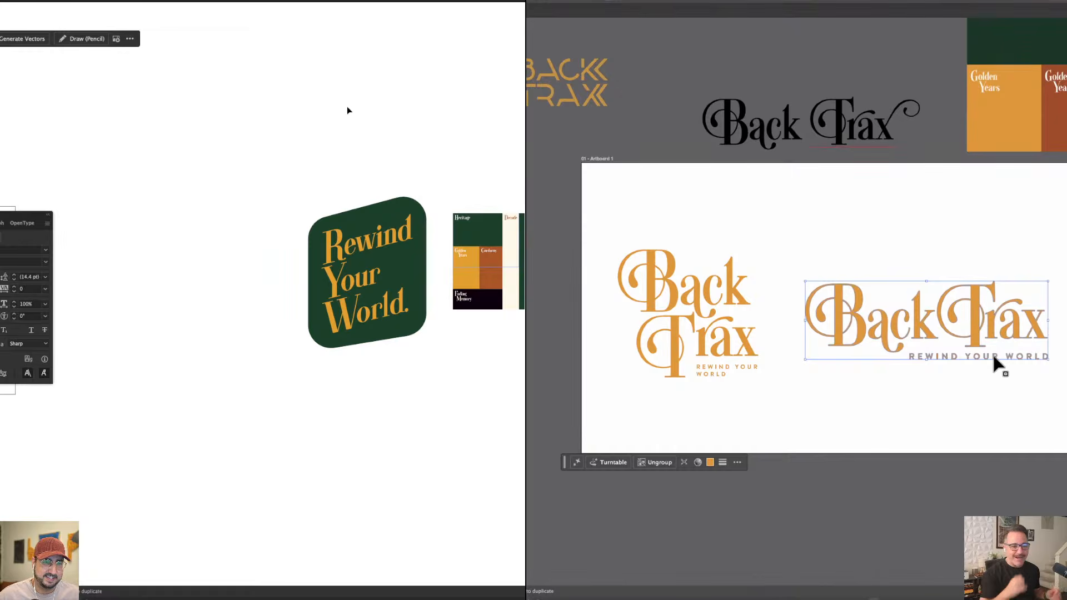
key("p")
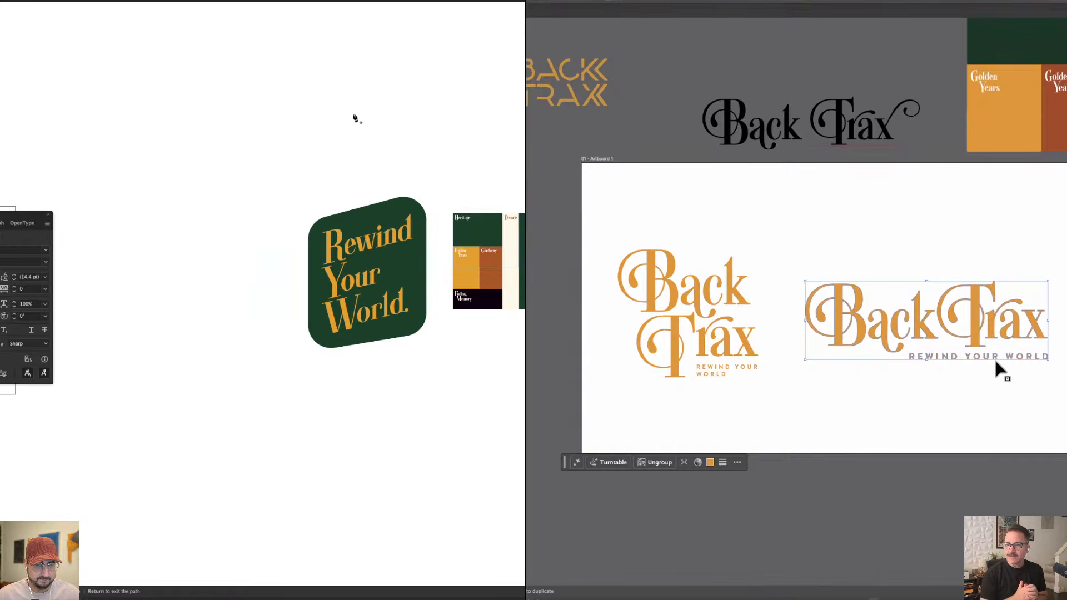
left_click(345, 124)
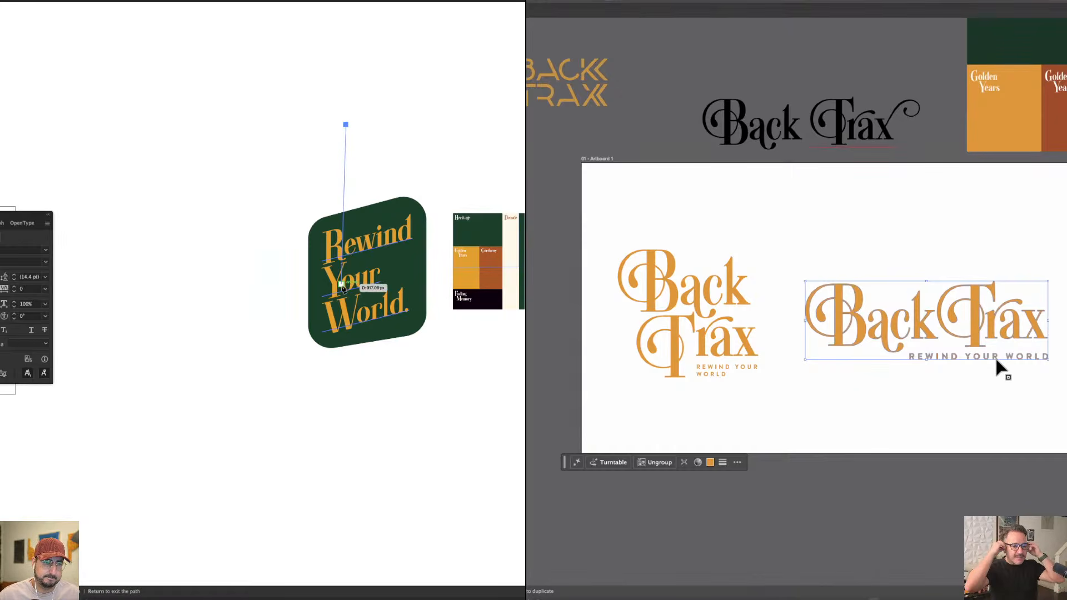
left_click(346, 381)
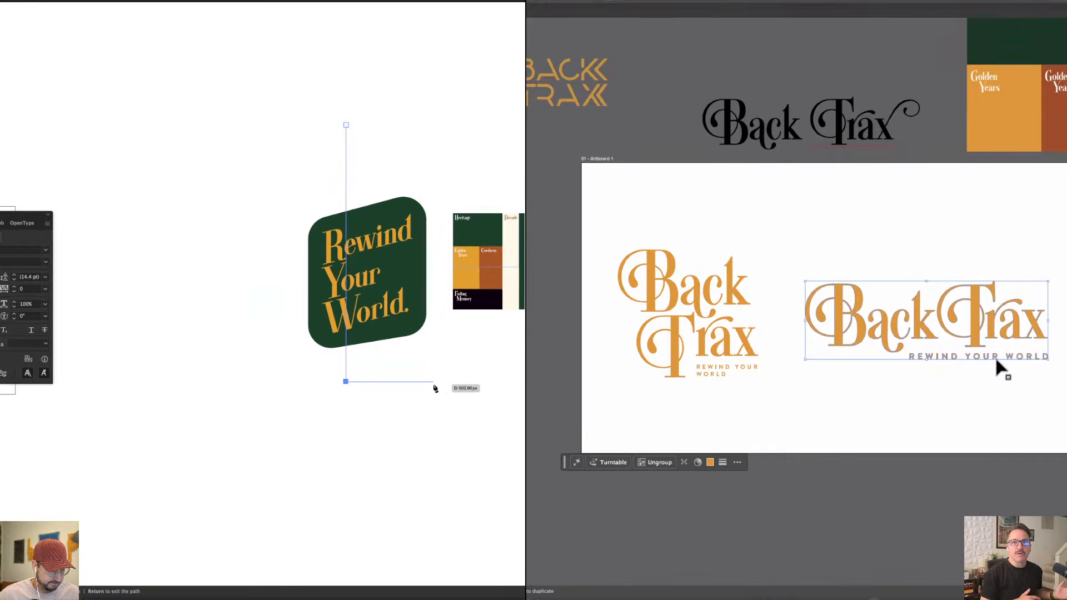
left_click(434, 381)
key("v")
left_click(362, 377)
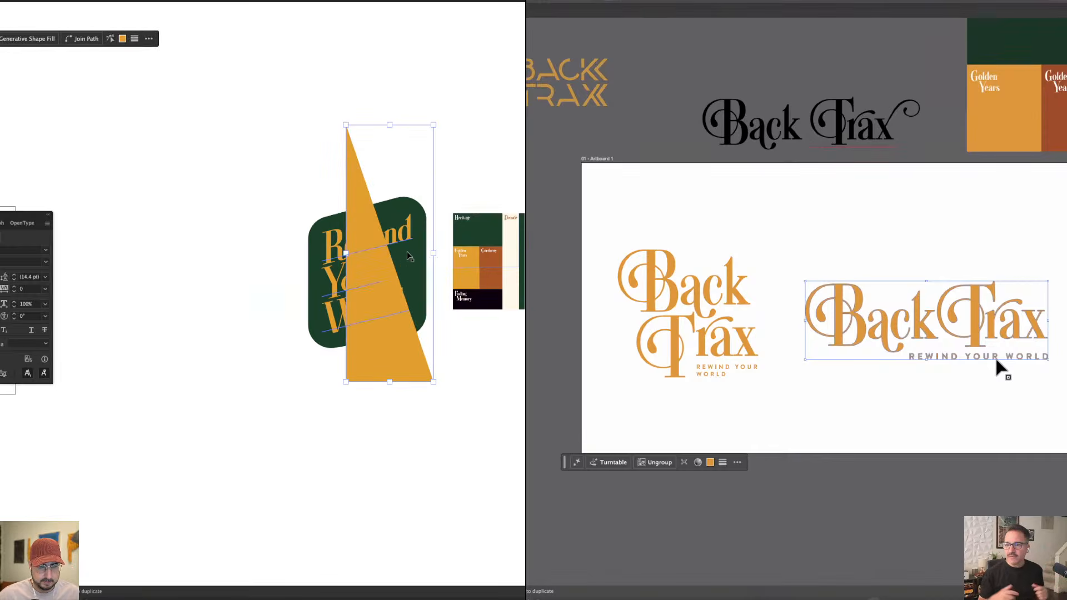
Sample the badge's dark green for the L-shaped path and round its corner into a wide curve.
key("i")
left_click(425, 259)
left_click(412, 255)
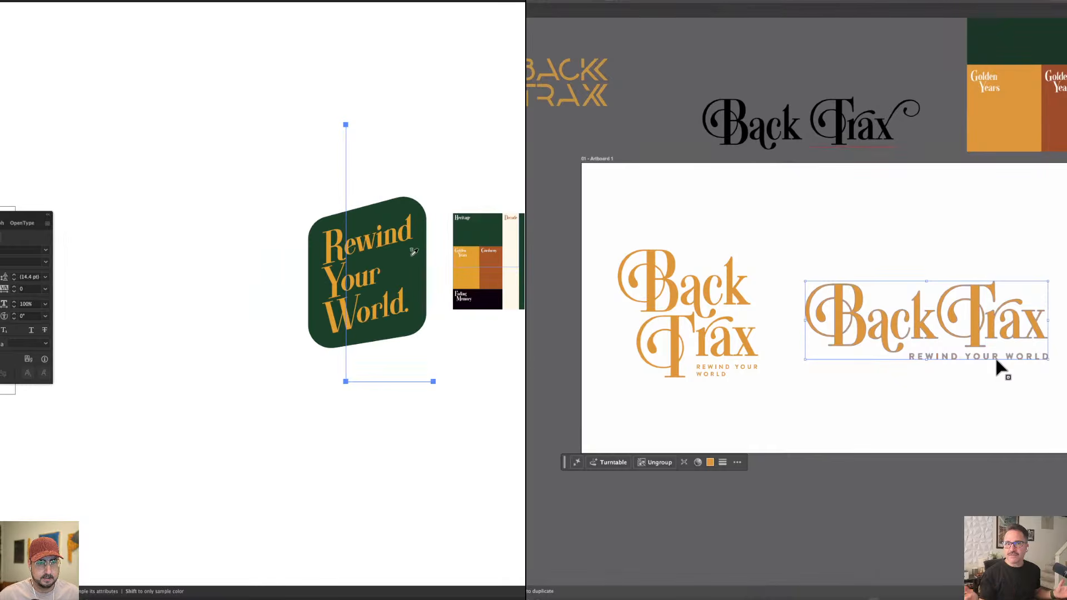
key("a")
left_click(346, 382)
left_click(978, 469)
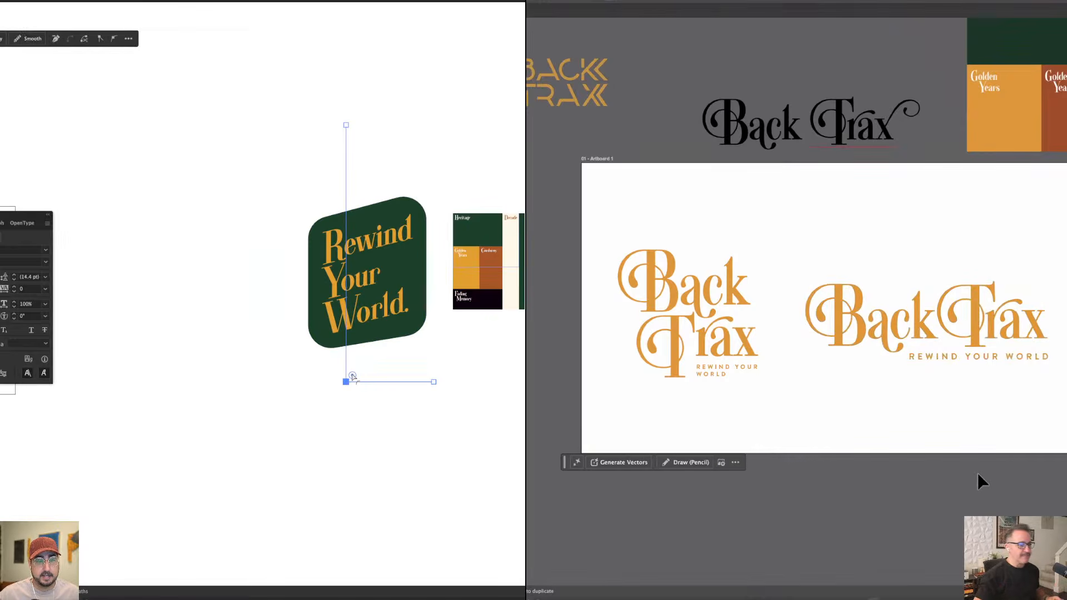
left_click_drag(353, 374, 502, 294)
left_click_drag(567, 210, 1055, 424)
mouse_move(502, 292)
left_mouse_down()
mouse_move(479, 299)
mouse_move(487, 305)
left_mouse_up()
Duplicate the stacked and horizontal Back Trax wordmarks below the originals, and thicken the curved path's stroke into a broad band.
left_click_drag(984, 311, 998, 418)
key("v")
key("Up")
key("Up")
key("Up")
key("Up")
key("Up")
key("Up")
mouse_move(590, 172)
left_mouse_down()
mouse_move(1051, 478)
mouse_move(955, 405)
mouse_move(971, 383)
left_mouse_up()
key("Up")
left_click(723, 459)
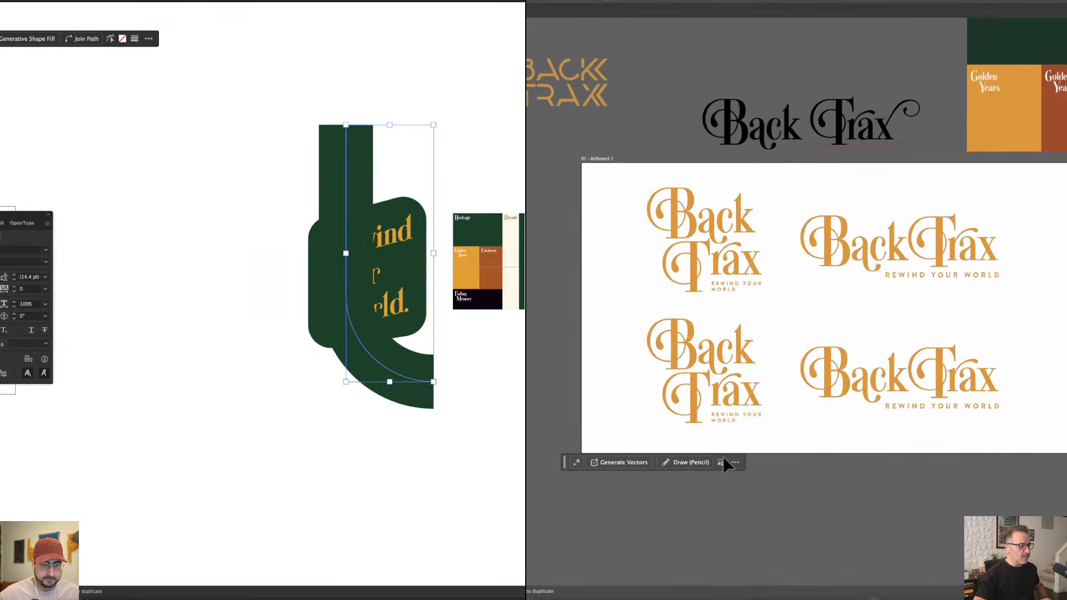
Send the curved band behind the badge, and recolor the lower pair of wordmarks with the palette's dark green.
left_click(476, 83)
left_click_drag(634, 307, 1028, 436)
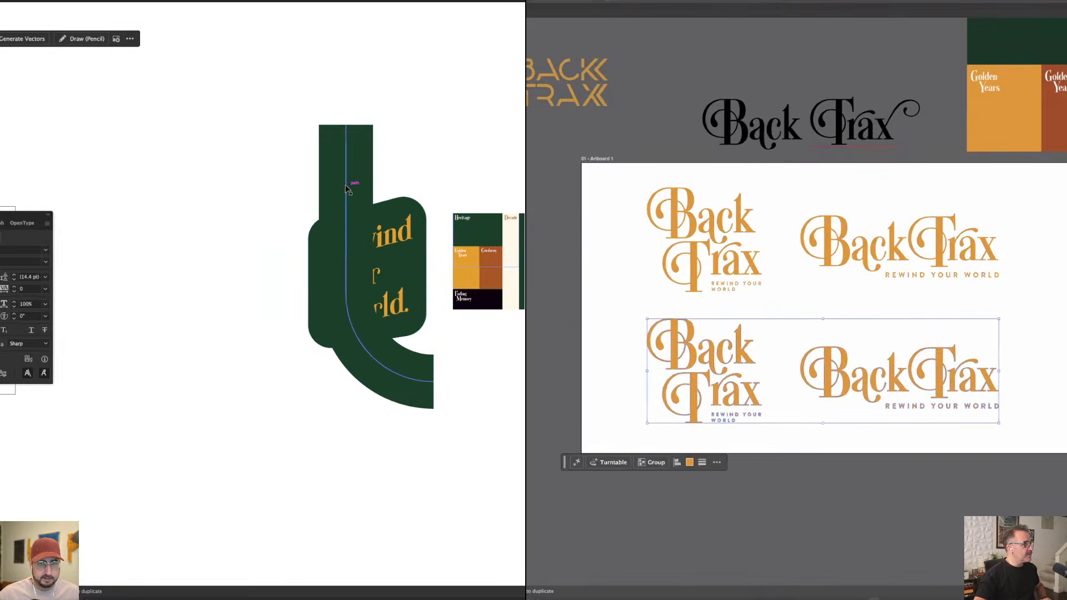
left_click(346, 187)
key("i")
key("shift+super+[")
left_click(995, 49)
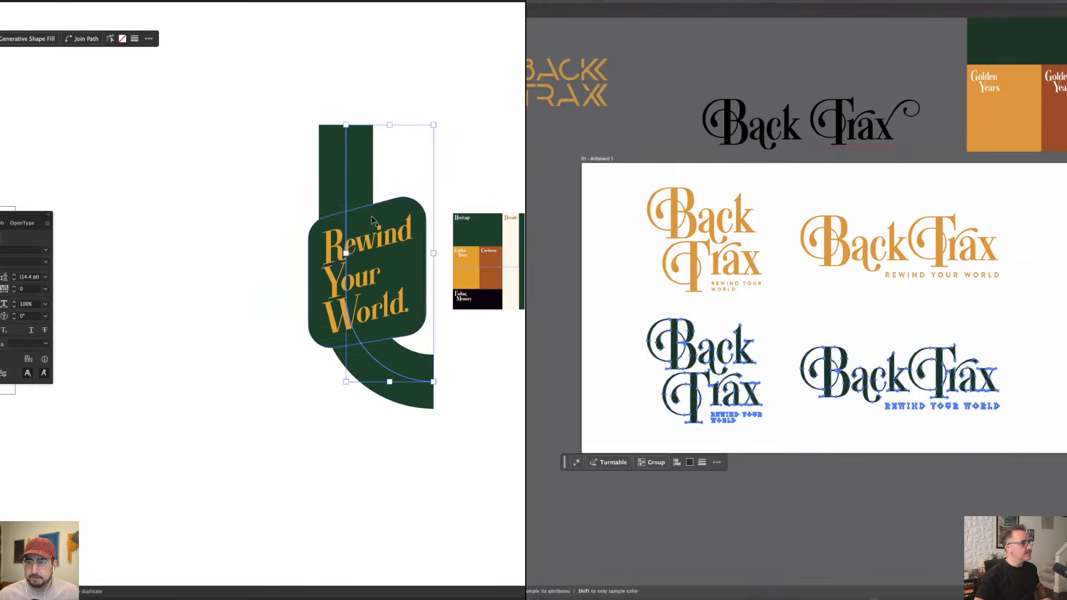
Add the dark green stacked Back Trax wordmark to the library.
scroll(392, 256, "up", 2)
key("v")
key("shift+super+a")
left_click(694, 409)
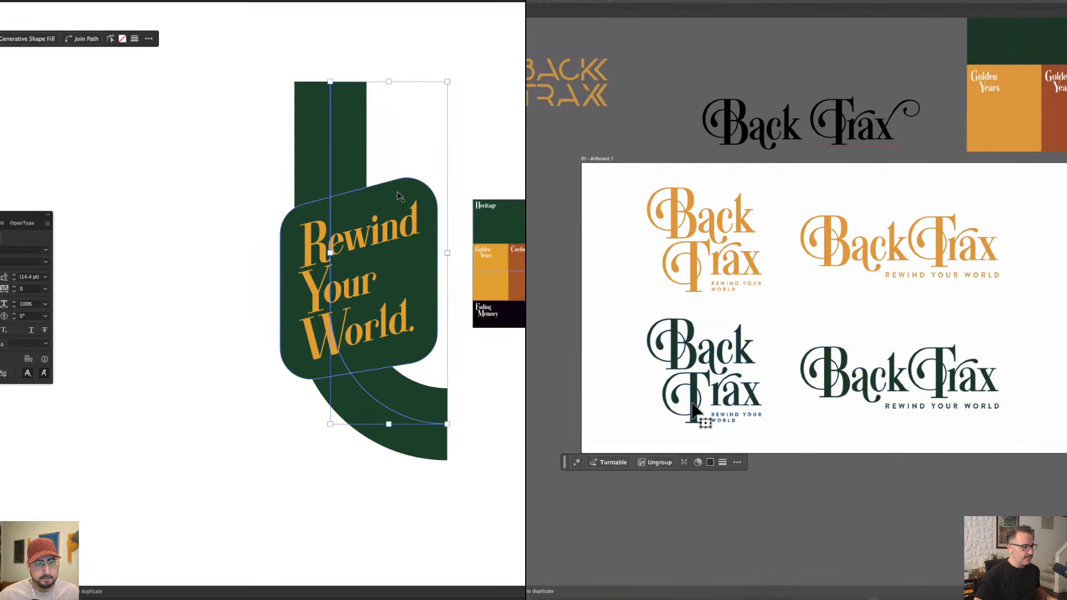
right_click(692, 404)
left_click(459, 148)
left_click(717, 580)
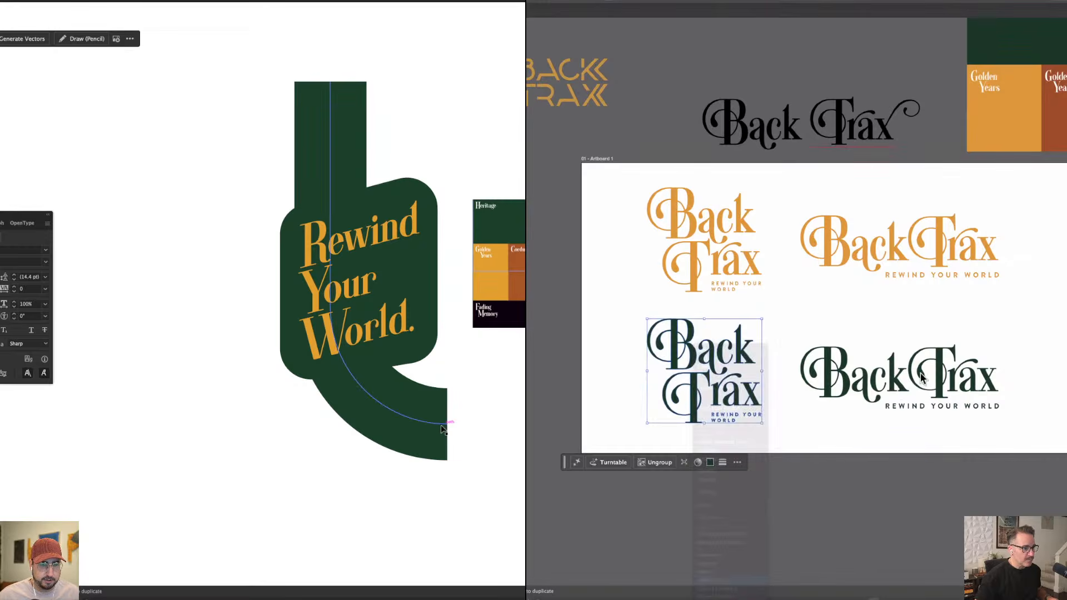
Move the curved band's end flush with the badge's right edge, and add the dark green horizontal wordmark to the library.
mouse_move(442, 429)
left_mouse_down()
mouse_move(427, 363)
mouse_move(437, 355)
left_mouse_up()
left_click(867, 395)
right_click(870, 411)
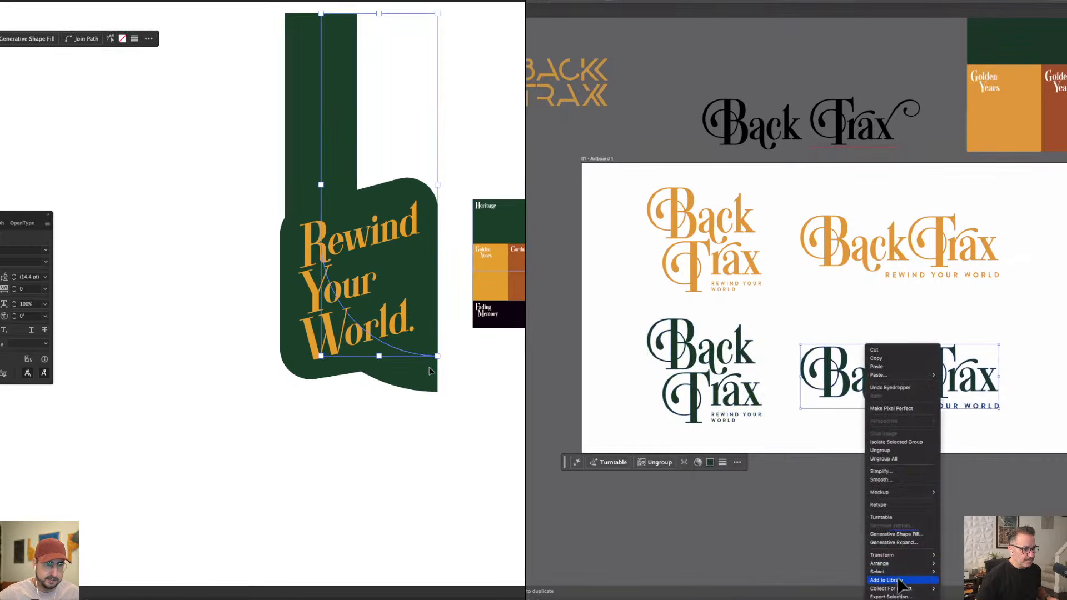
key("Down")
left_click(886, 580)
left_click(884, 576)
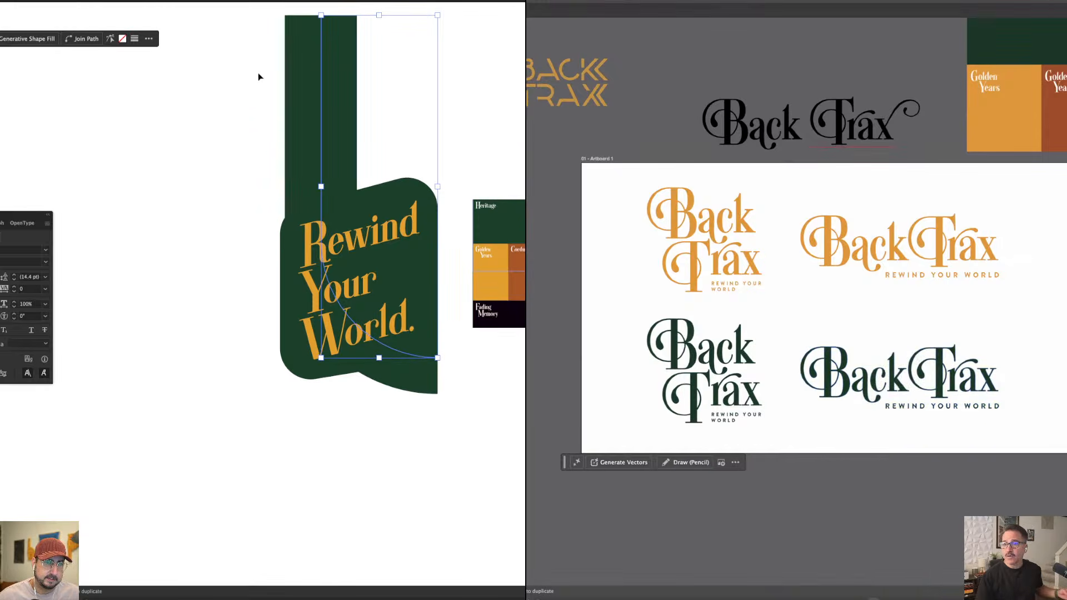
Scale the curved band down from its upper corner and move it lower behind the badge.
left_click_drag(317, 18, 344, 66)
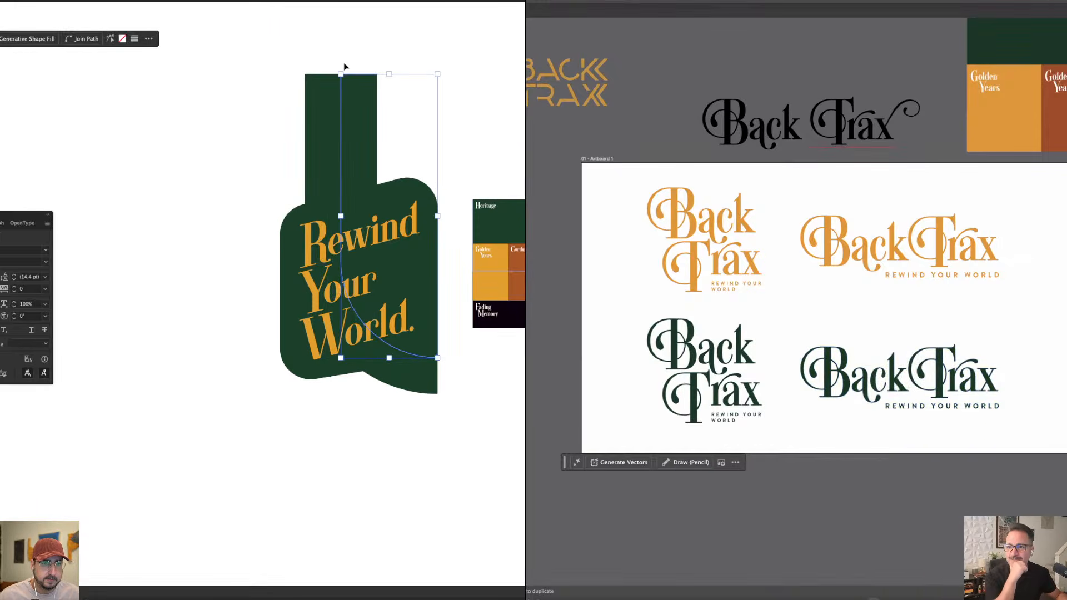
left_click_drag(340, 104, 342, 170)
left_click(485, 367)
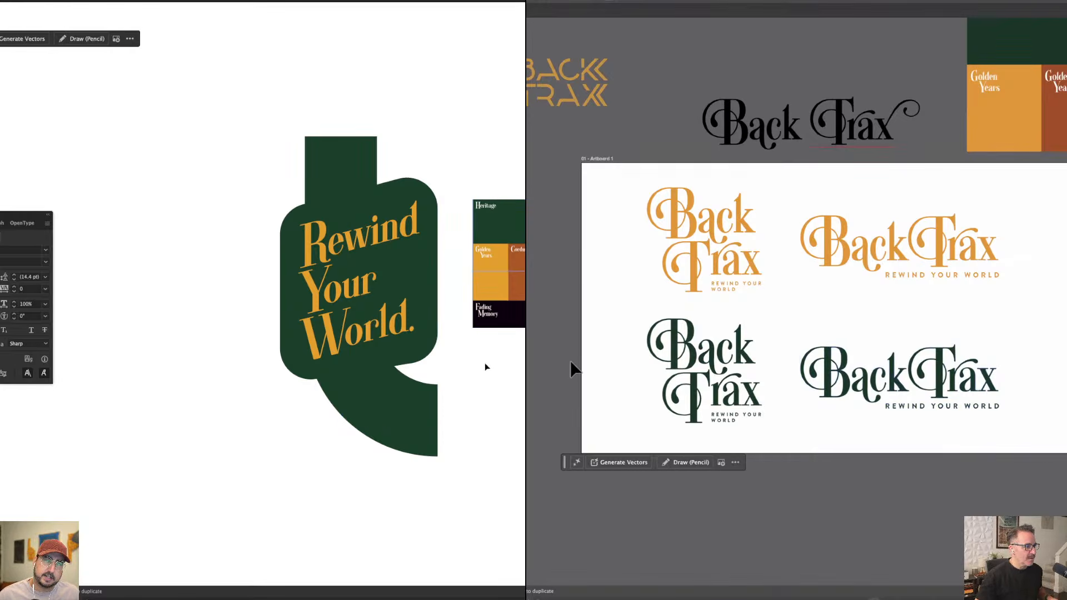
Delete the spare black Back Trax wordmark above the artboard.
left_click(340, 160)
left_click_drag(620, 165, 1003, 441)
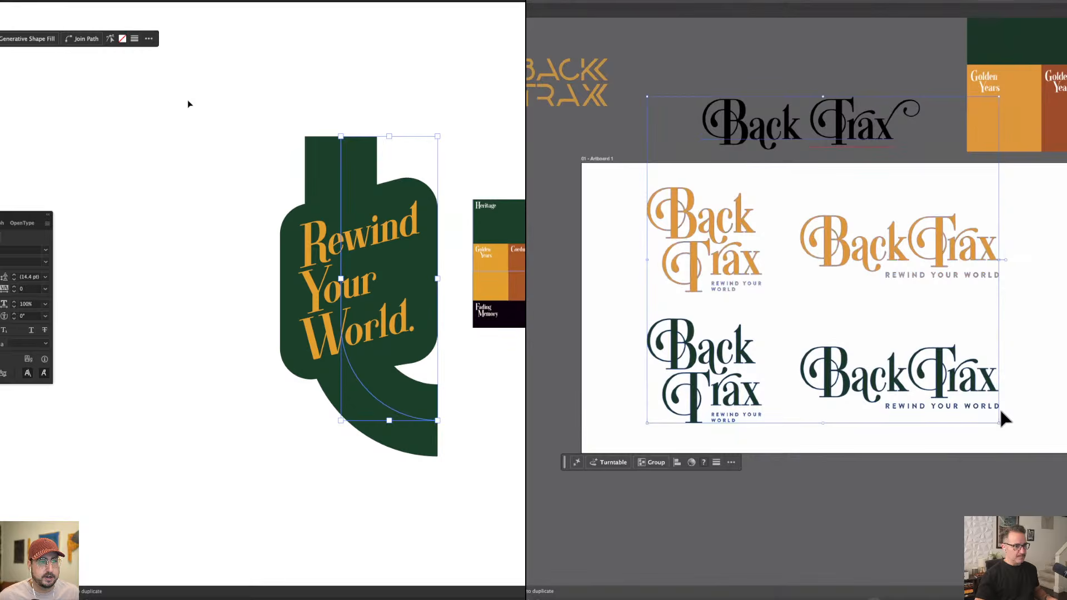
left_click(862, 35)
left_click_drag(854, 116, 780, 22)
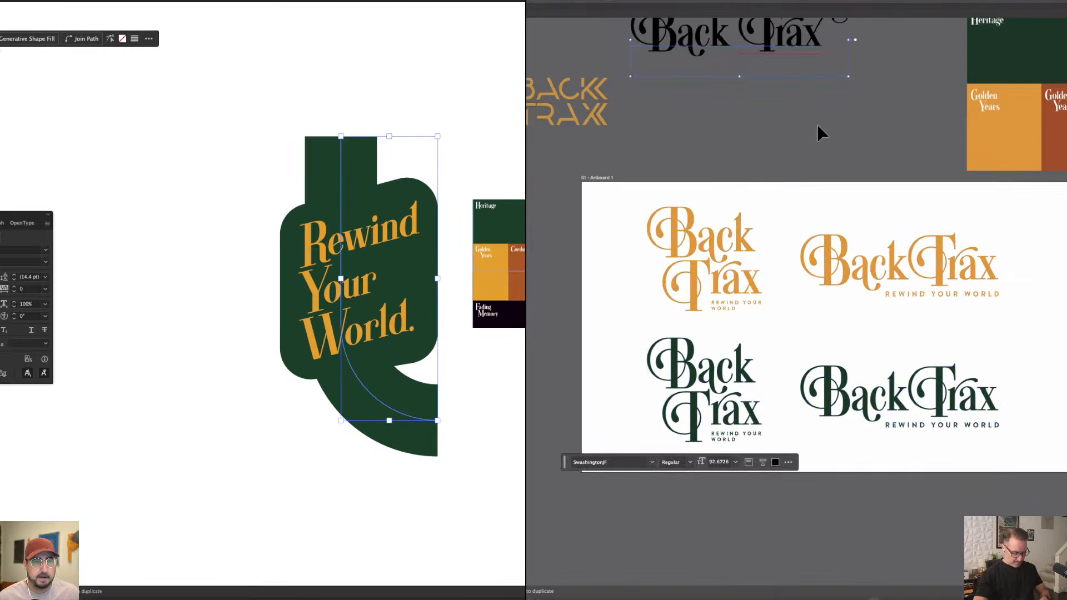
key("Delete")
Convert the curved band's thick stroke into an outlined shape.
scroll(872, 461, "down", 2)
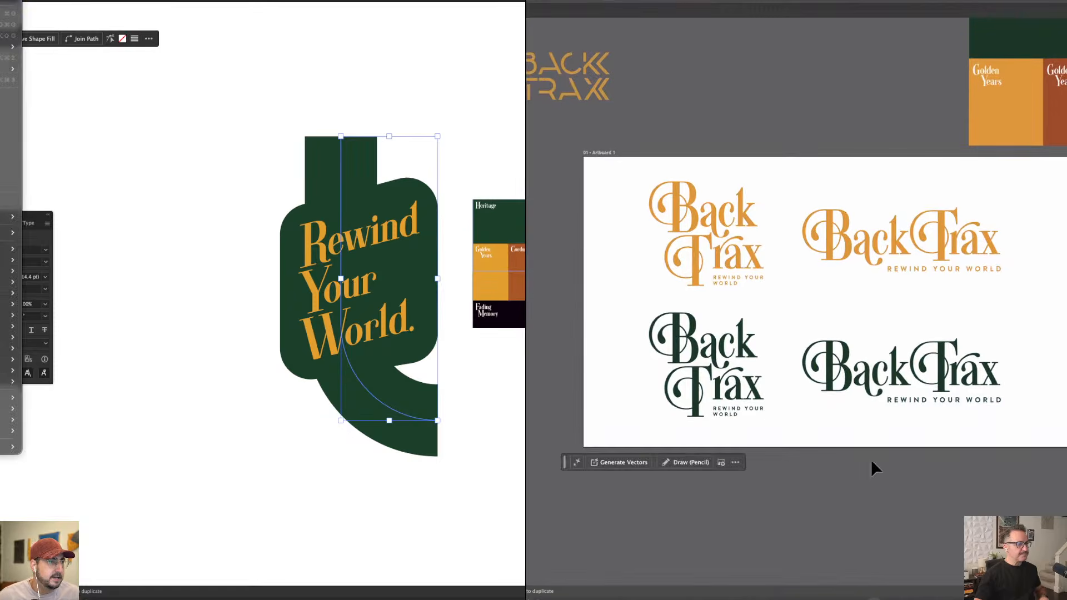
left_click_drag(938, 426, 1040, 433)
left_click_drag(1046, 495, 1005, 305)
left_click(187, 219)
left_click(864, 406)
left_click(401, 122)
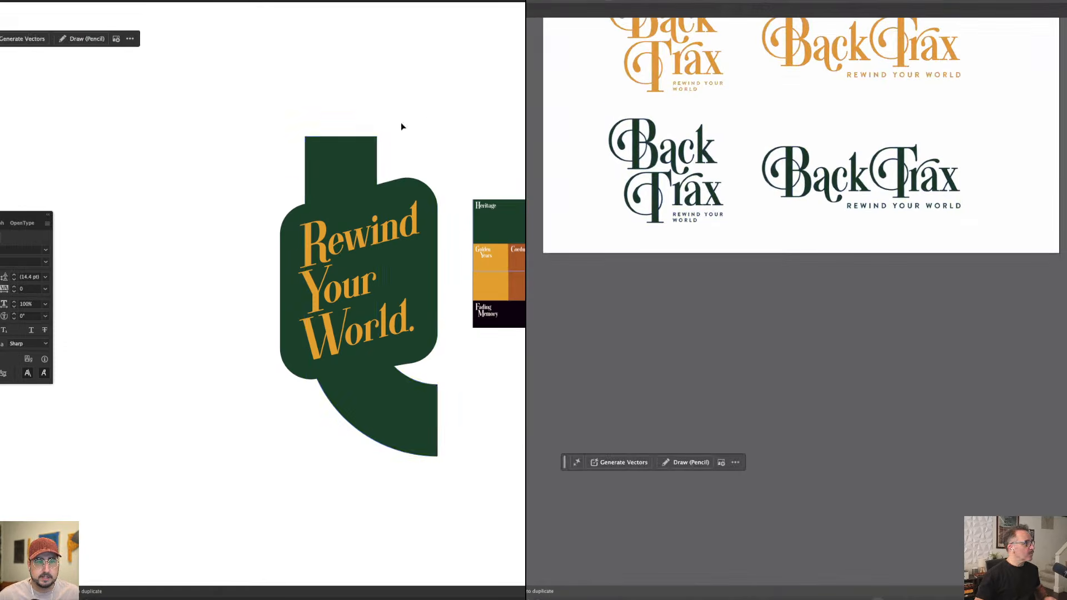
Duplicate the artboard with its wordmarks below the original, and recolor the outlined curve with the palette's golden orange.
left_click(356, 167)
key("shift+o")
left_click_drag(913, 111, 946, 415)
key("i")
left_click(495, 287)
key("v")
left_click(446, 146)
Delete all the wordmarks on the duplicated artboard.
key("v")
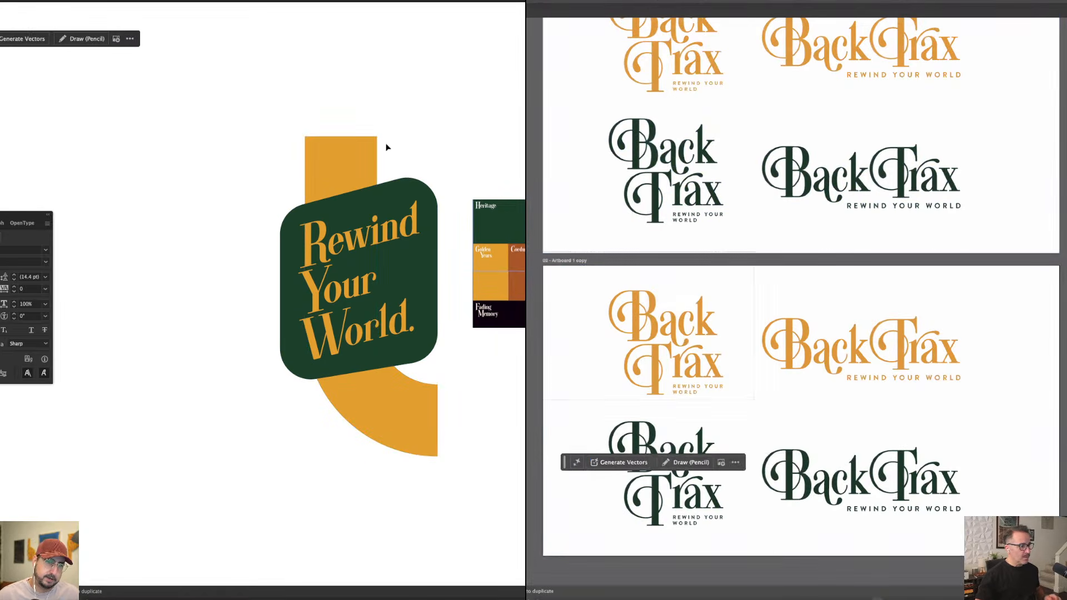
key("super+alt+a")
key("Delete")
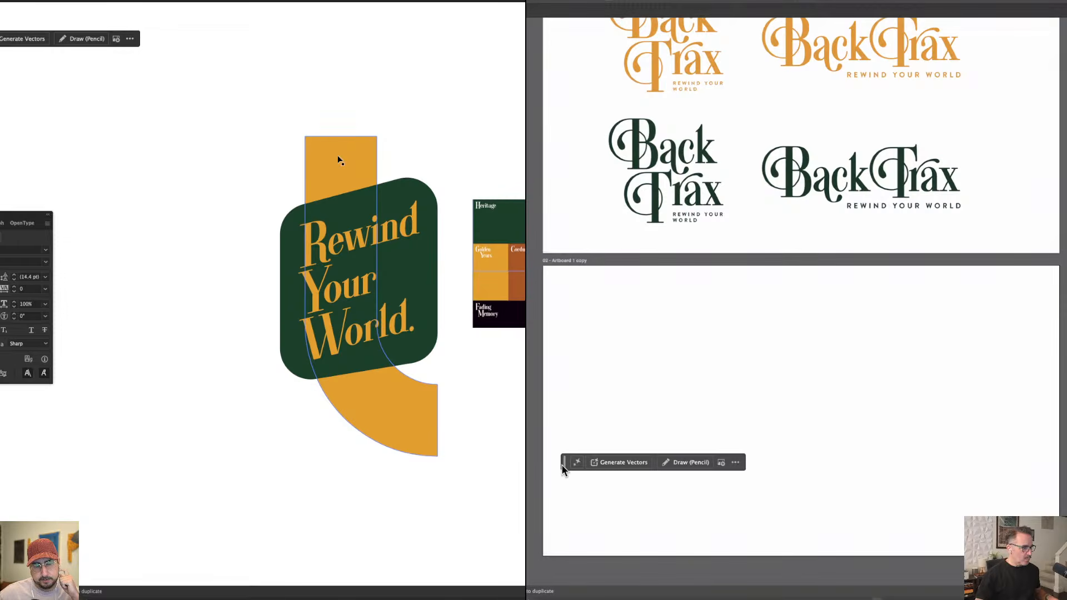
Recolor the curved shape behind the badge with the palette's Corduroy brown.
left_click(358, 170)
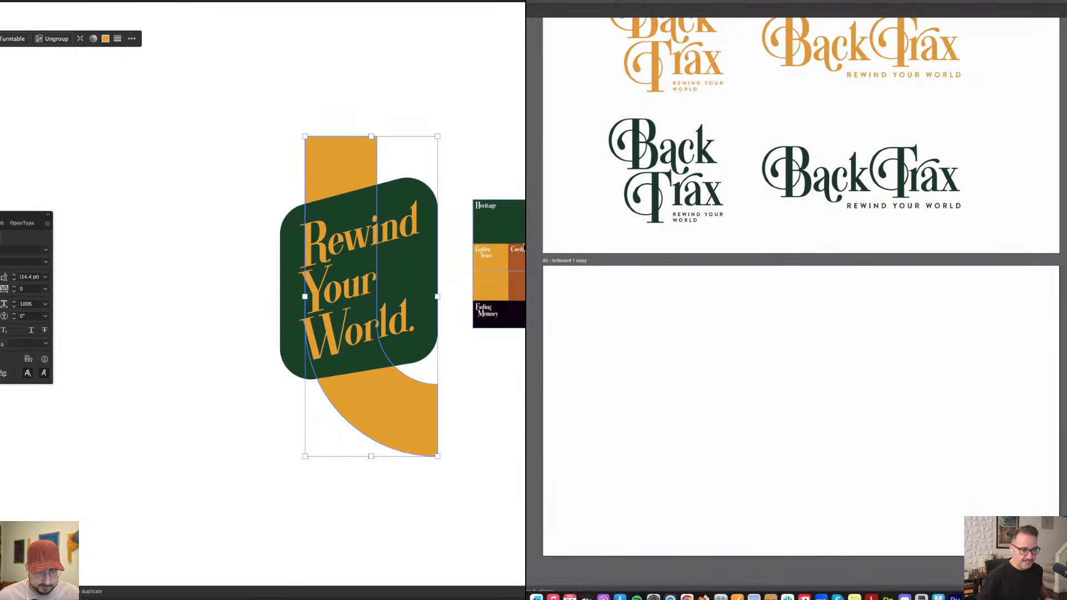
key("i")
left_click(518, 263)
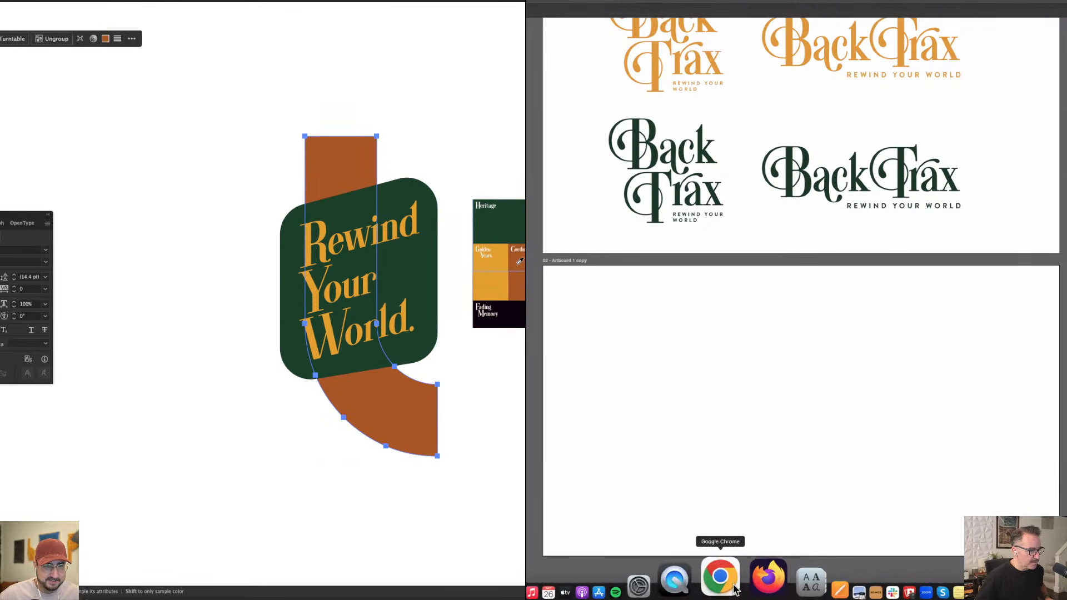
Switch to the brand board in Google Chrome and examine the 80's Neon Disco Night cocktail image up close.
left_click(732, 586)
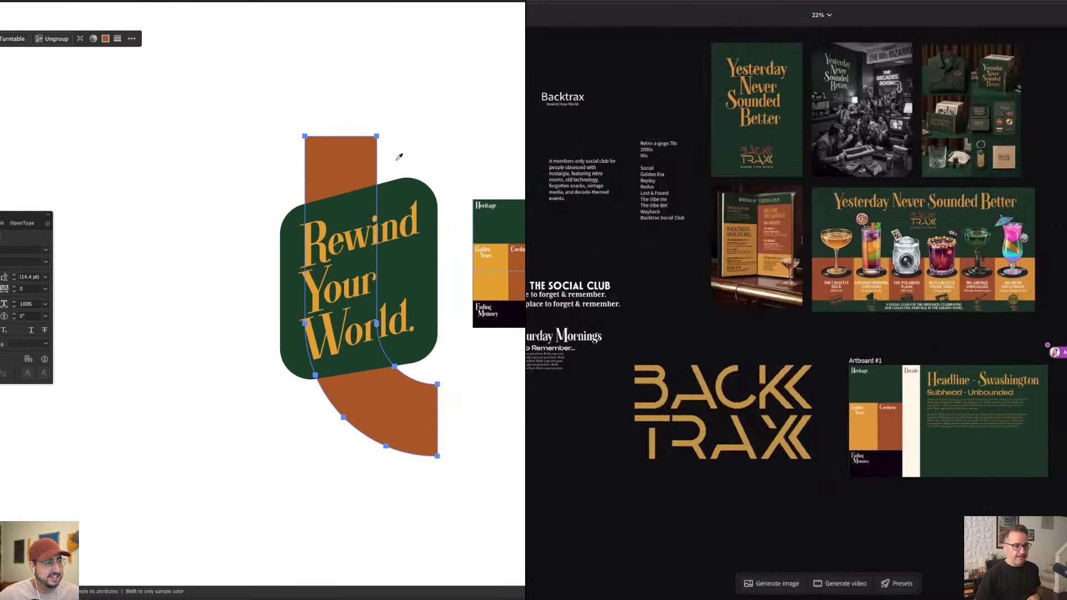
scroll(966, 256, "down", 5)
scroll(966, 256, "right", 5)
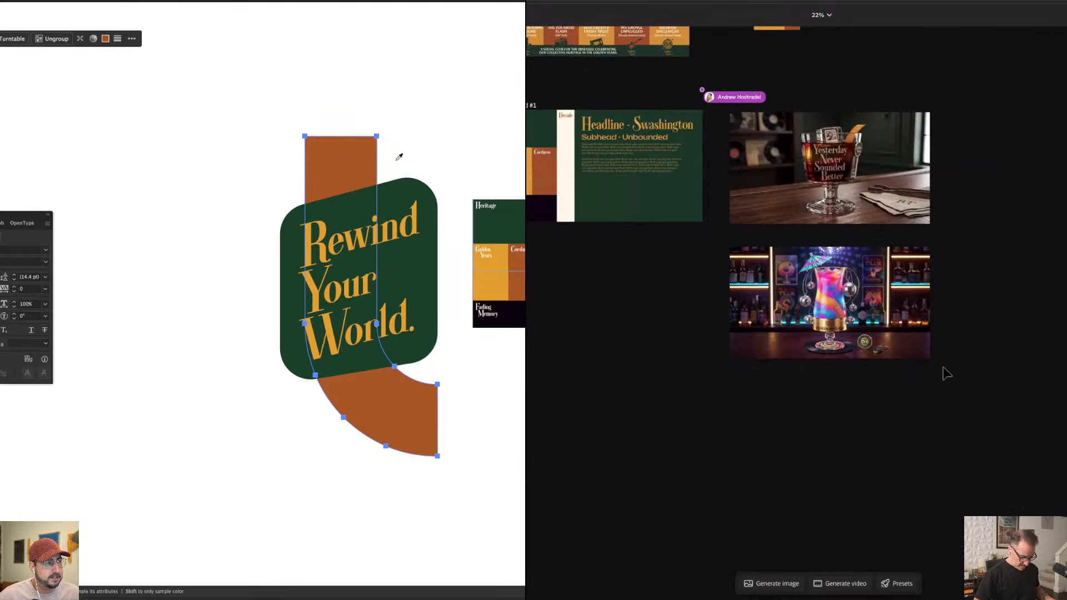
key("super+equal")
key("super+equal")
key("super+equal")
key("v")
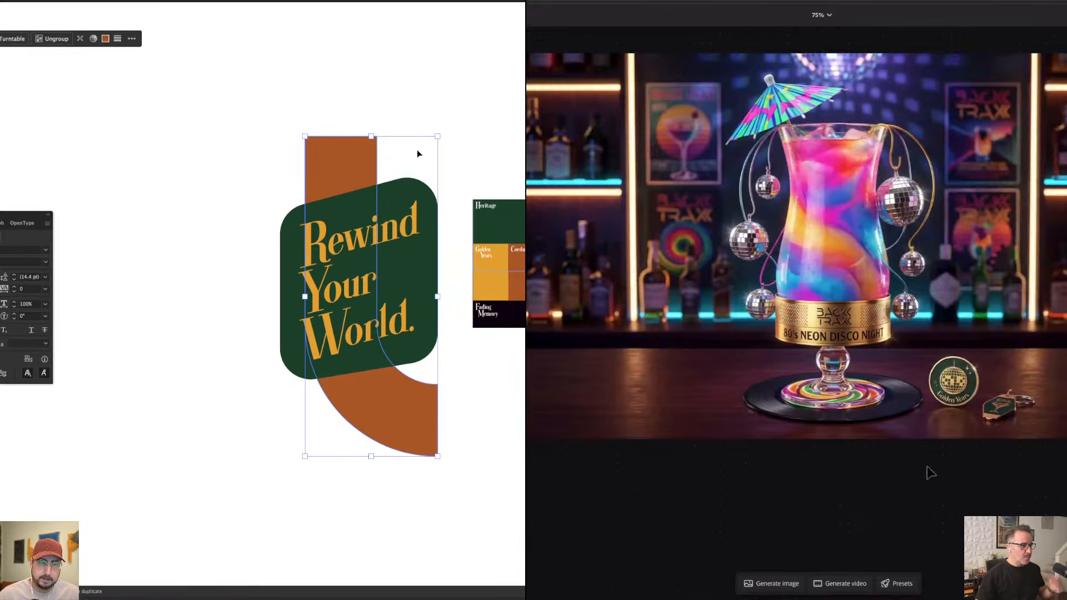
left_click(418, 156)
left_click(883, 368)
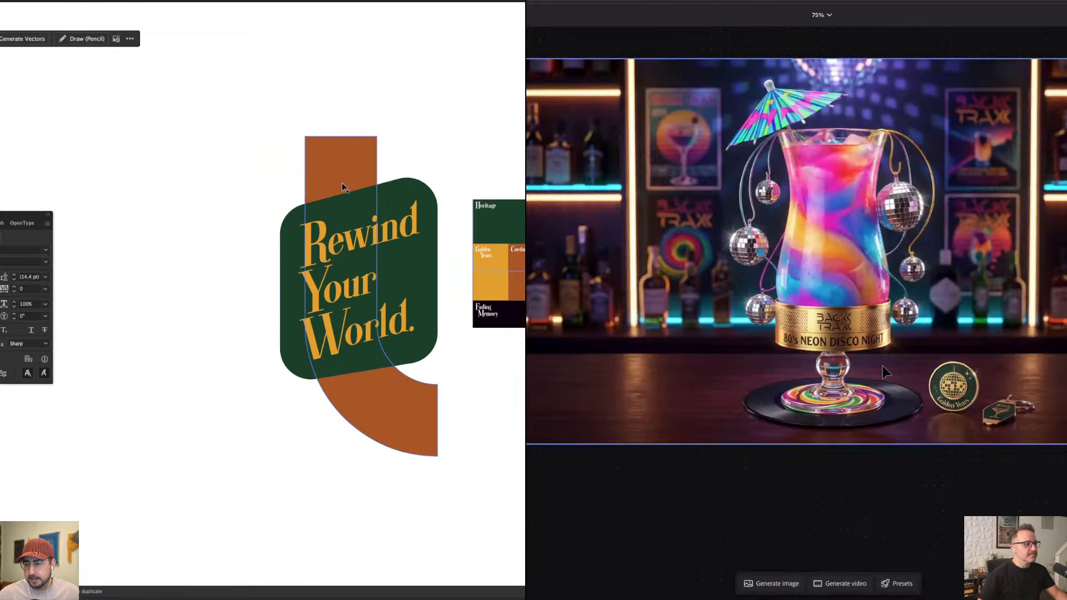
Draw a brown square over the top end of the curved shape and rotate it into a diamond.
scroll(342, 187, "up", 2)
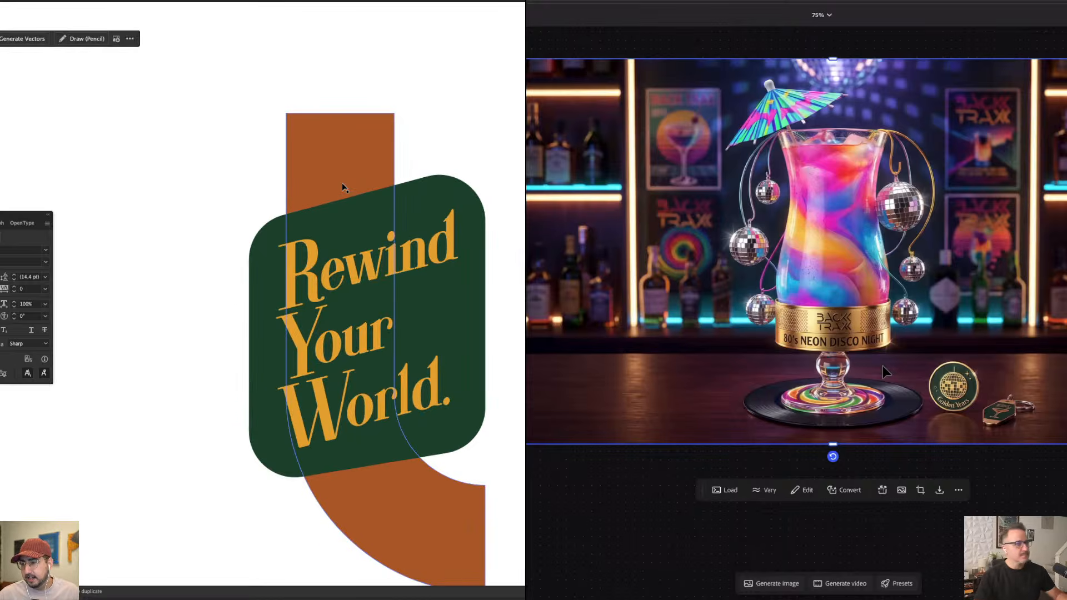
scroll(343, 187, "right", 5)
scroll(343, 187, "down", 2)
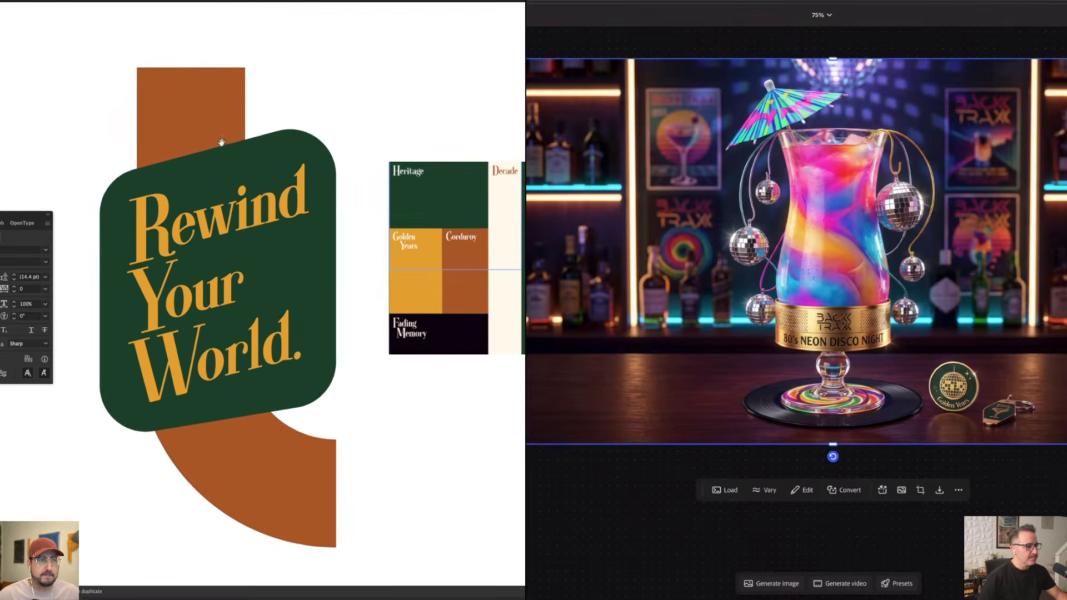
key("m")
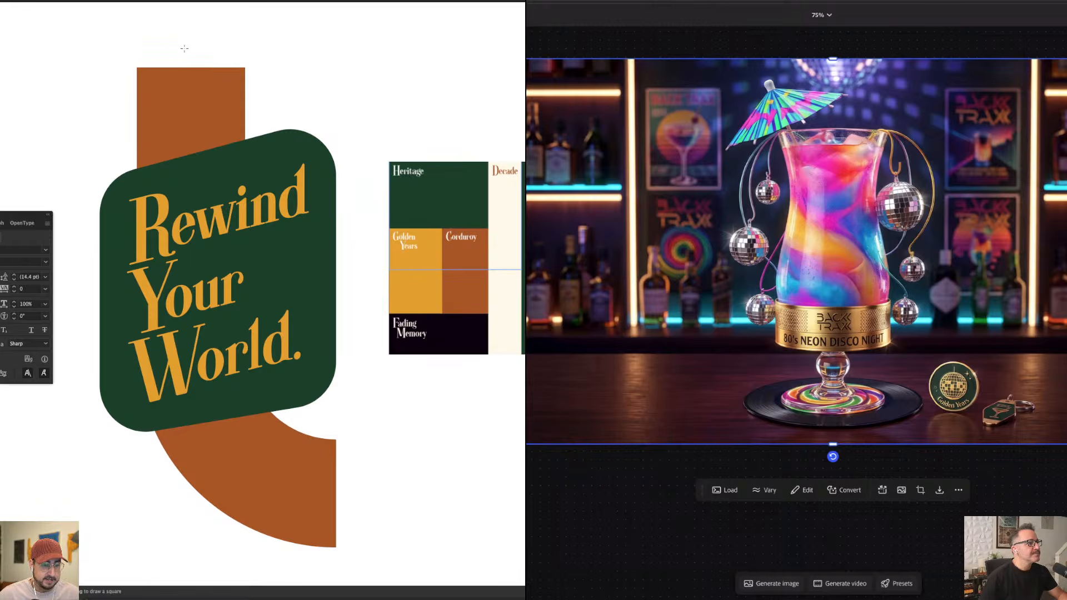
left_click_drag(160, 38, 321, 95)
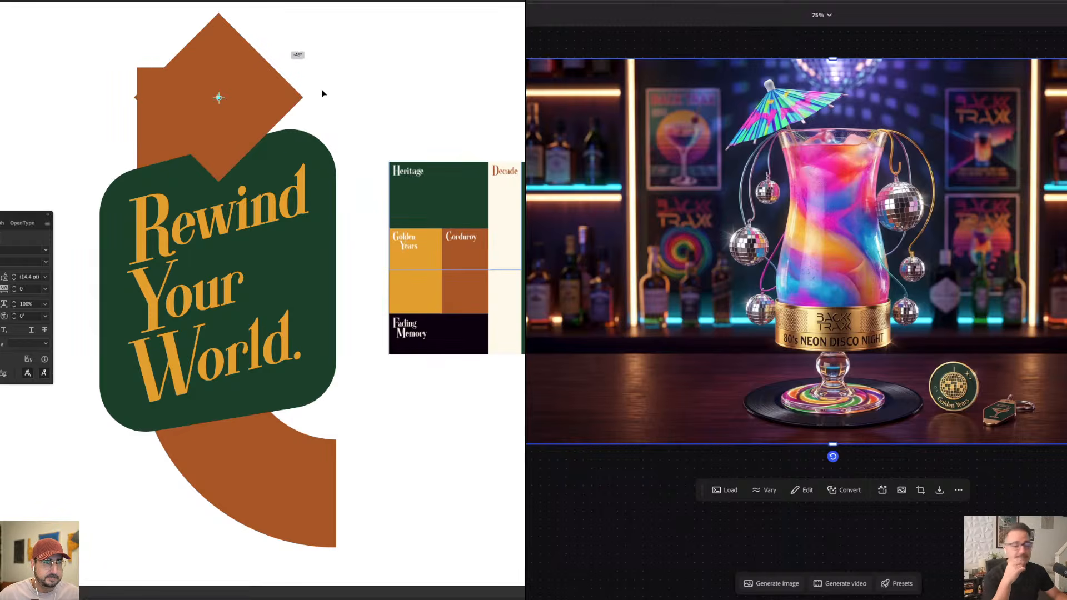
Delete the diamond's upper corner point to leave an open V, and swap its fill for a Golden Years gold stroke.
key("a")
left_click(218, 12)
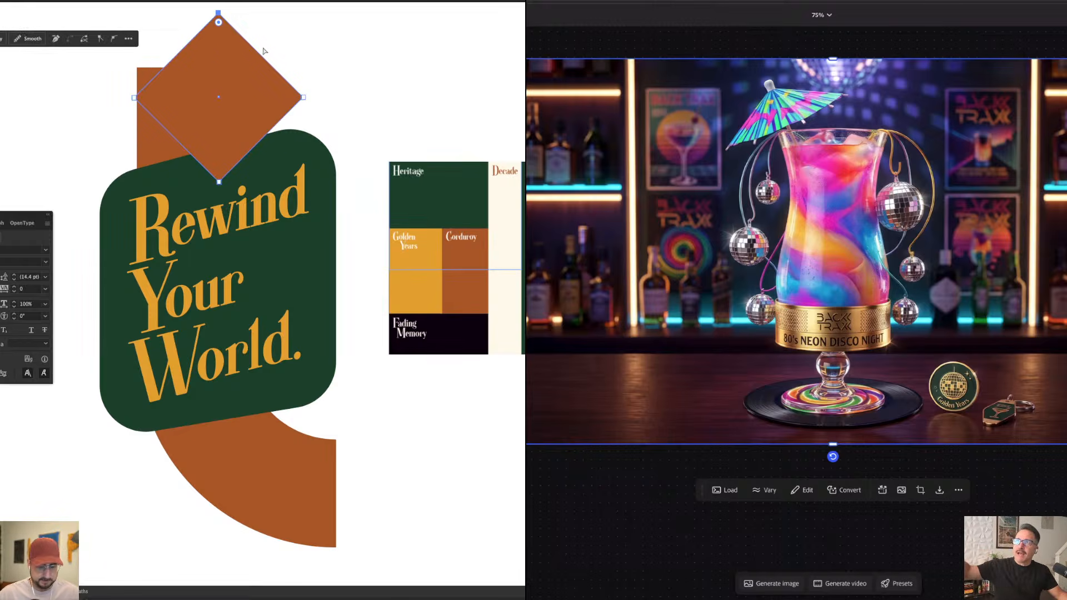
key("Delete")
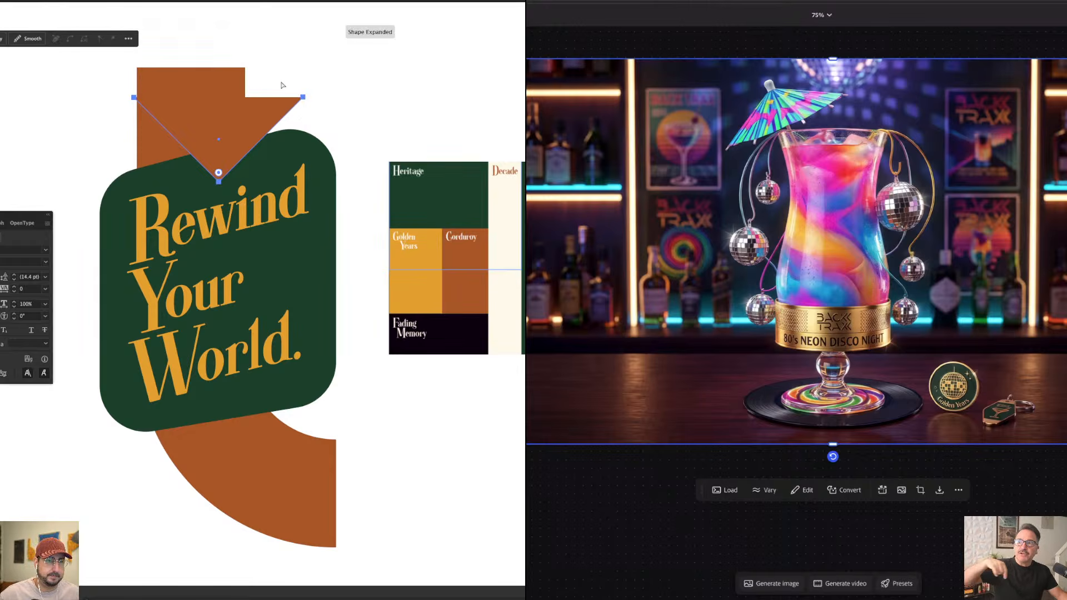
key("shift+x")
key("i")
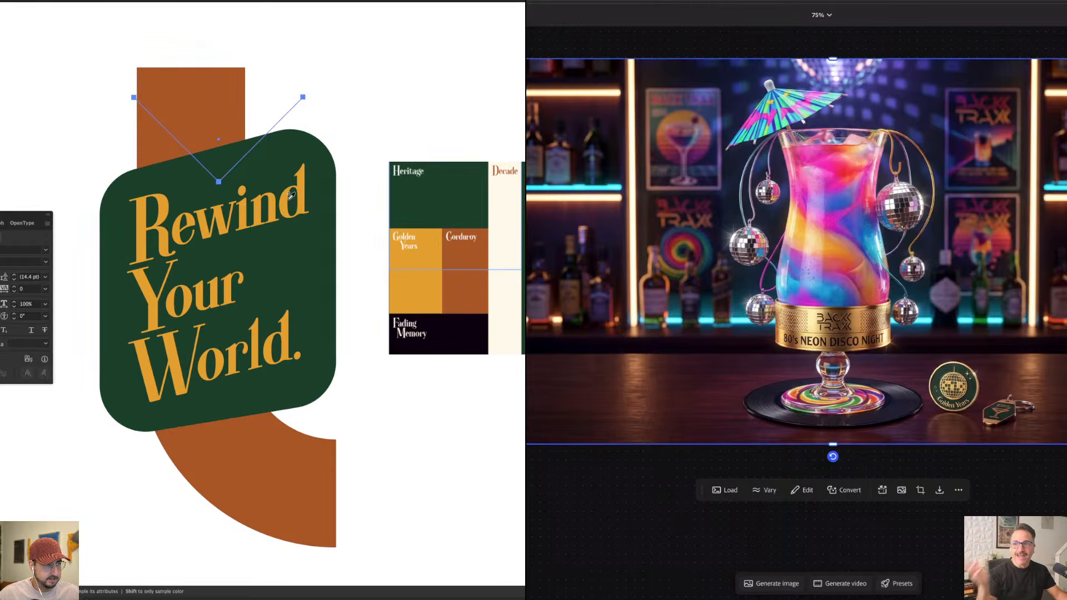
left_click(419, 288)
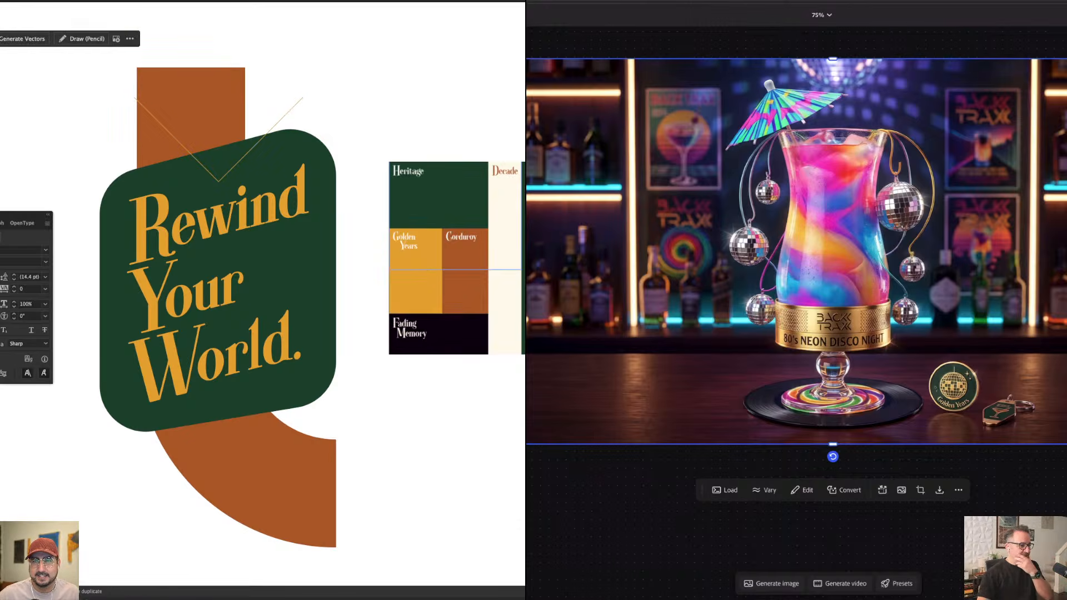
Thicken the V's gold stroke into a bold chevron with rounded ends.
left_click(297, 103)
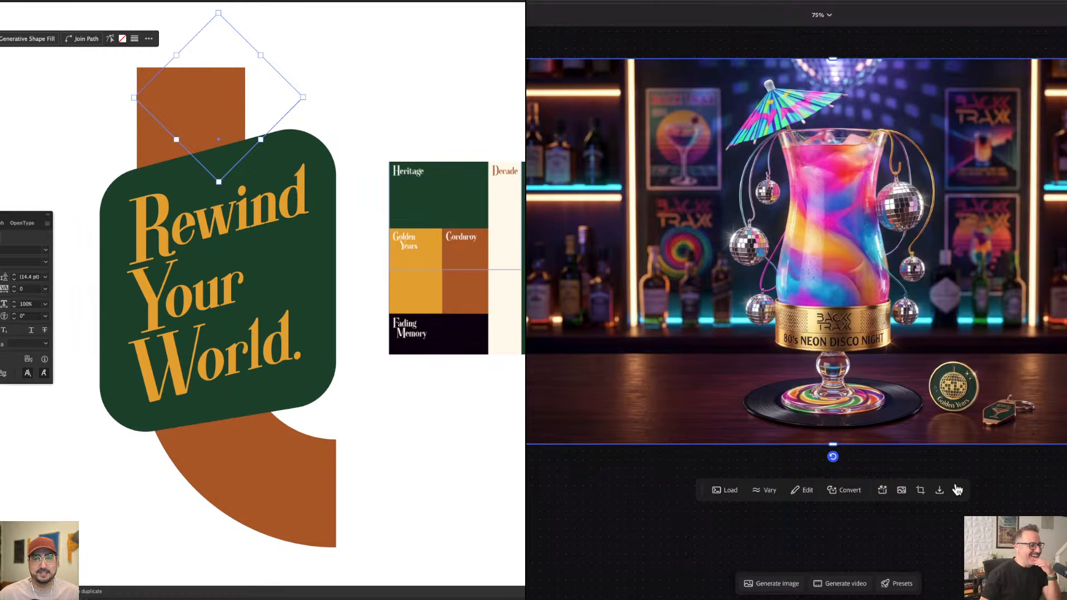
key("Up")
key("Up")
key("Up")
key("Up")
key("Up")
key("Up")
key("Up")
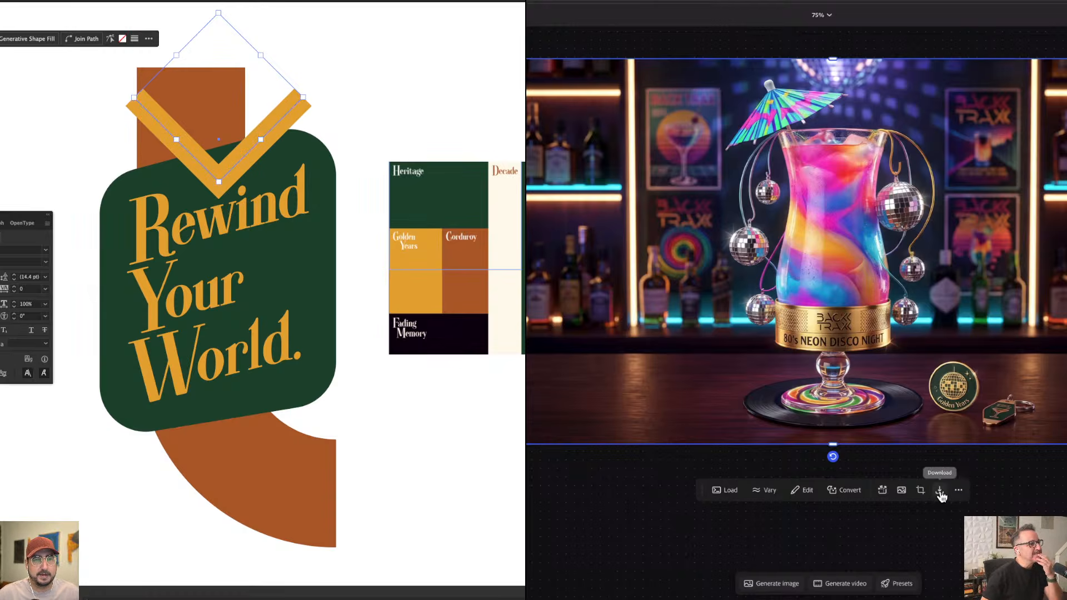
Download the 80's Neon Disco Night cocktail image from the Firefly board.
left_click(939, 491)
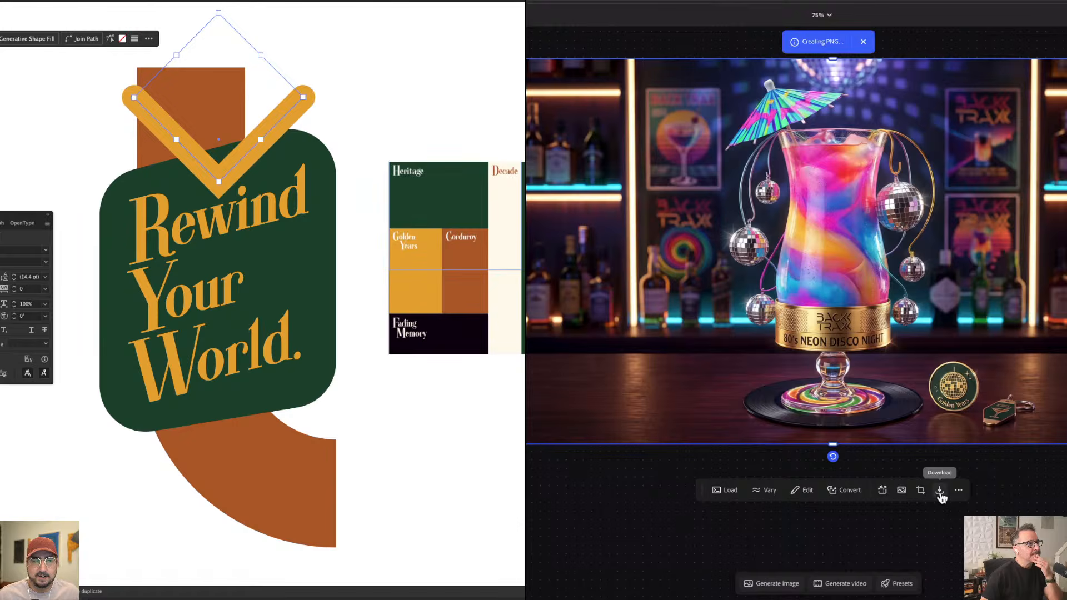
Scale down the gold chevron and place it on the upper end of the brown curved shape.
left_click(358, 98)
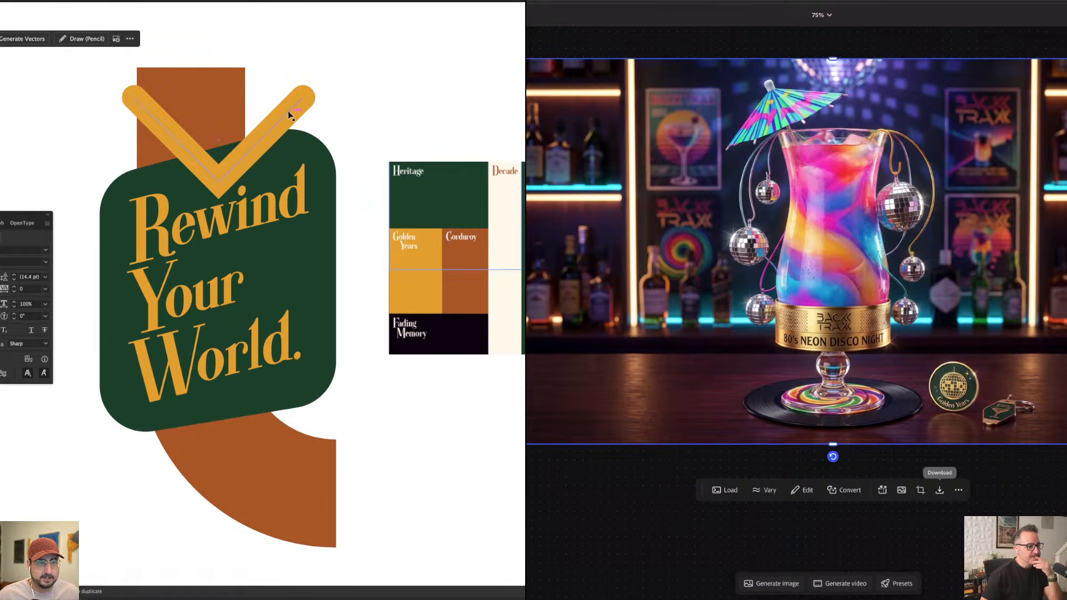
left_click(288, 111)
key("s")
left_click_drag(398, 43, 294, 103)
key("v")
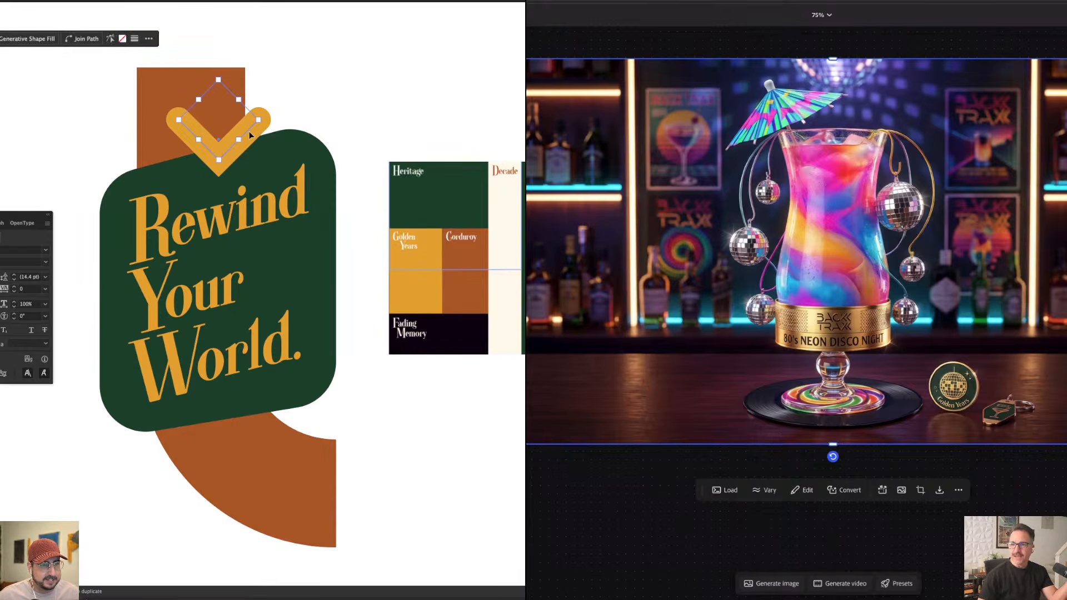
left_click(239, 128)
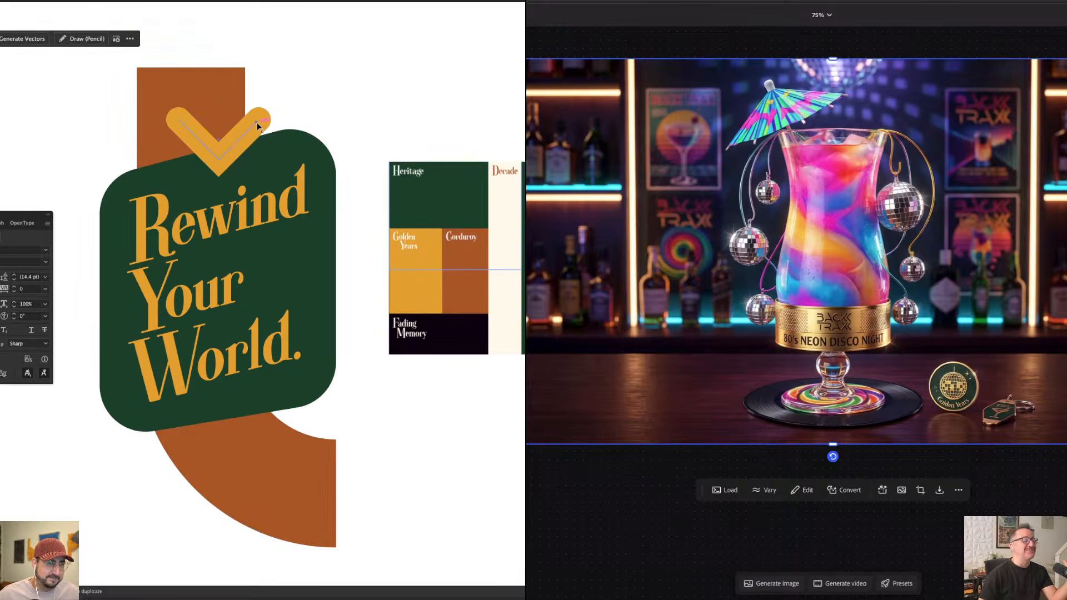
left_click_drag(257, 122, 230, 90)
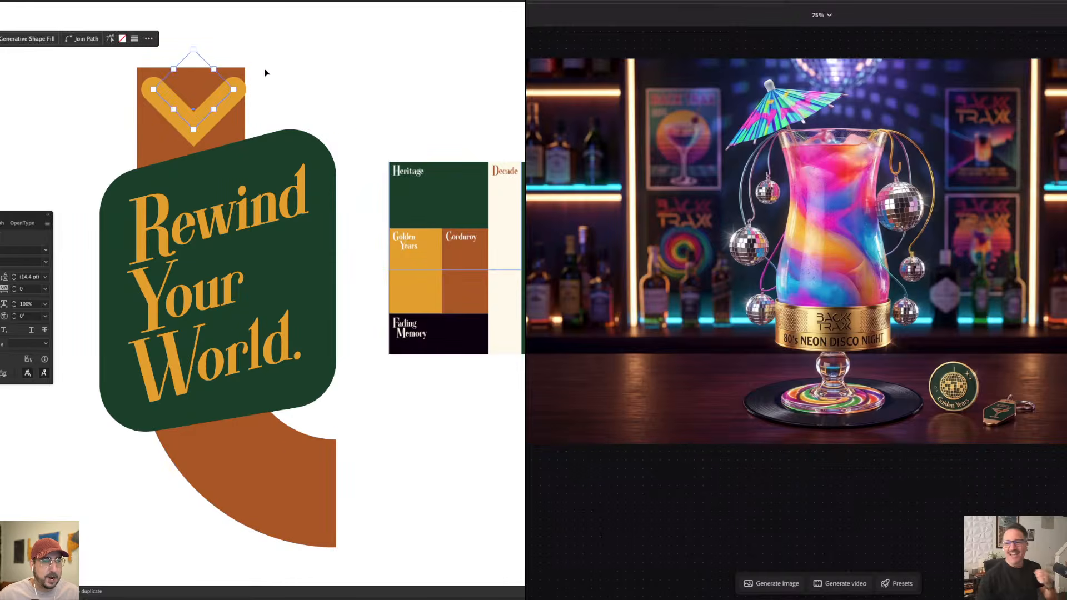
key("s")
left_click_drag(296, 50, 261, 75)
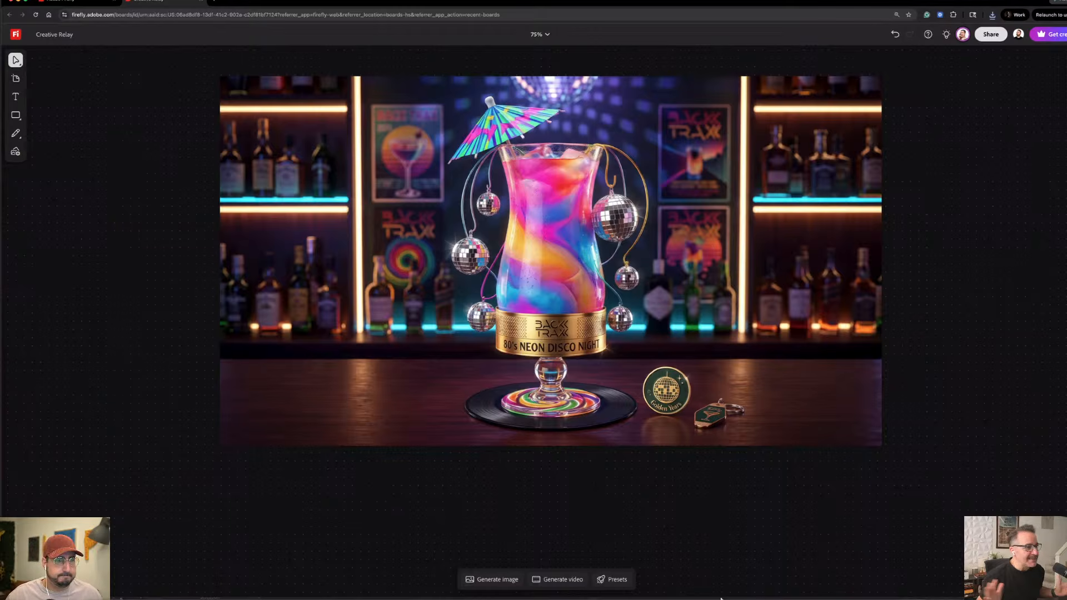
Switch to Illustrator, place the downloaded Creative Relay (2).png cocktail image, and scale and position it within the empty duplicated artboard.
mouse_move(636, 590)
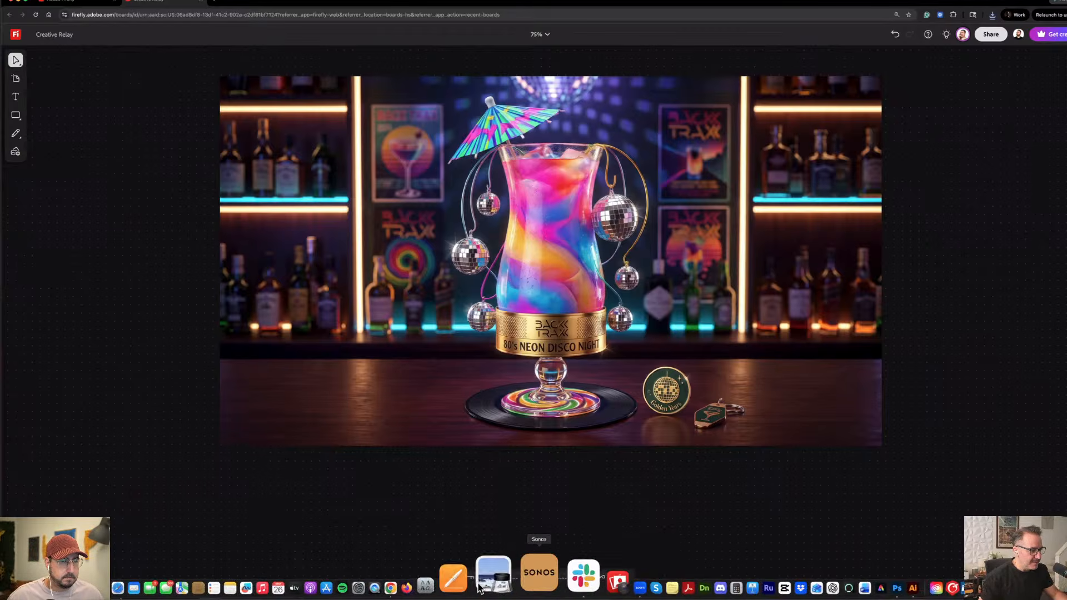
left_click(854, 578)
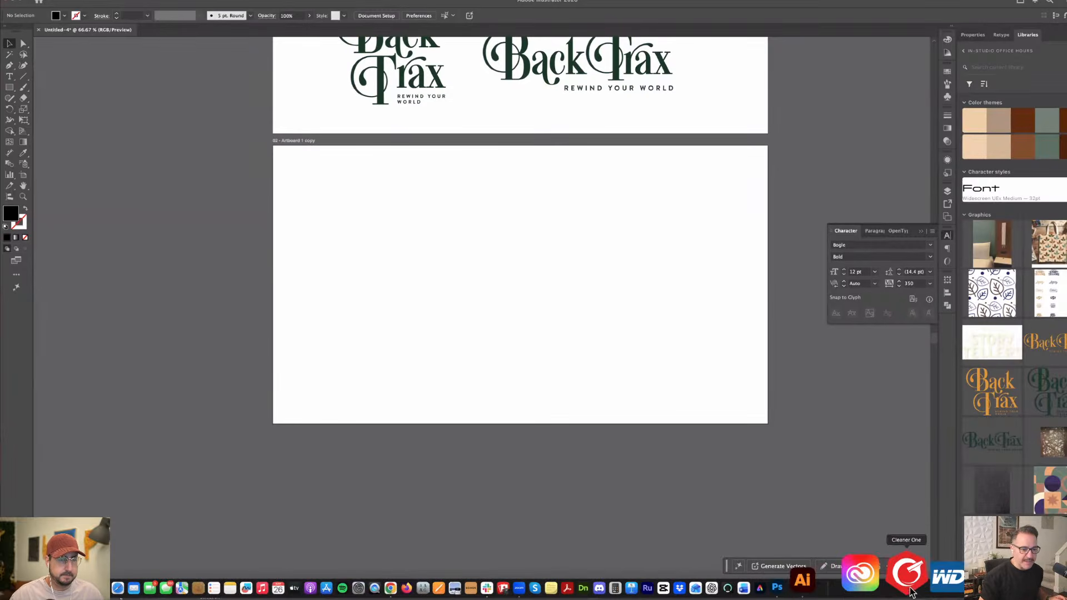
left_click(926, 578)
left_click_drag(489, 85, 566, 437)
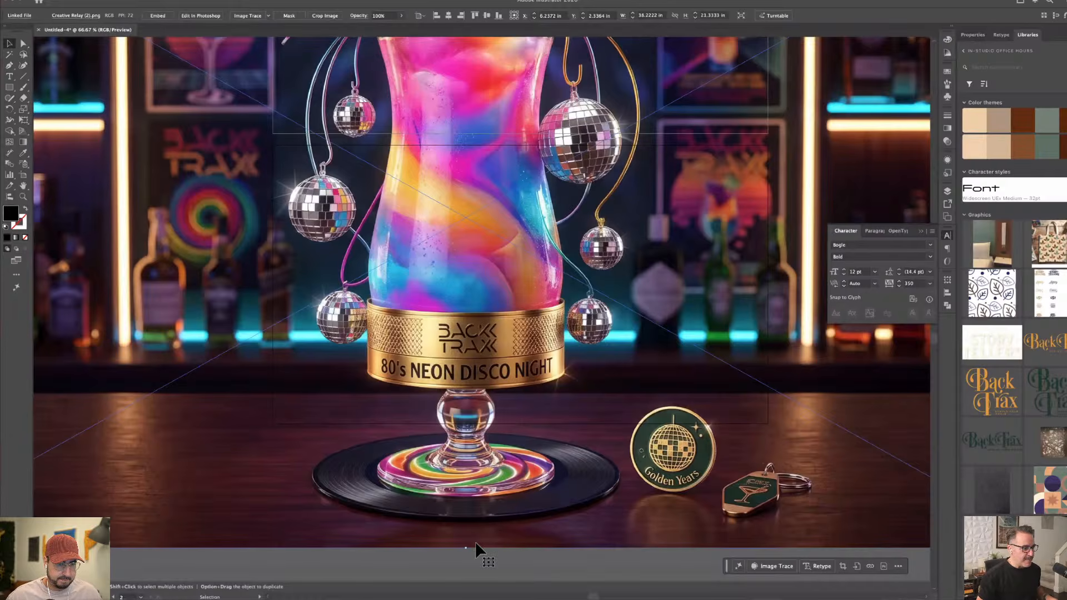
left_click_drag(469, 550, 500, 124)
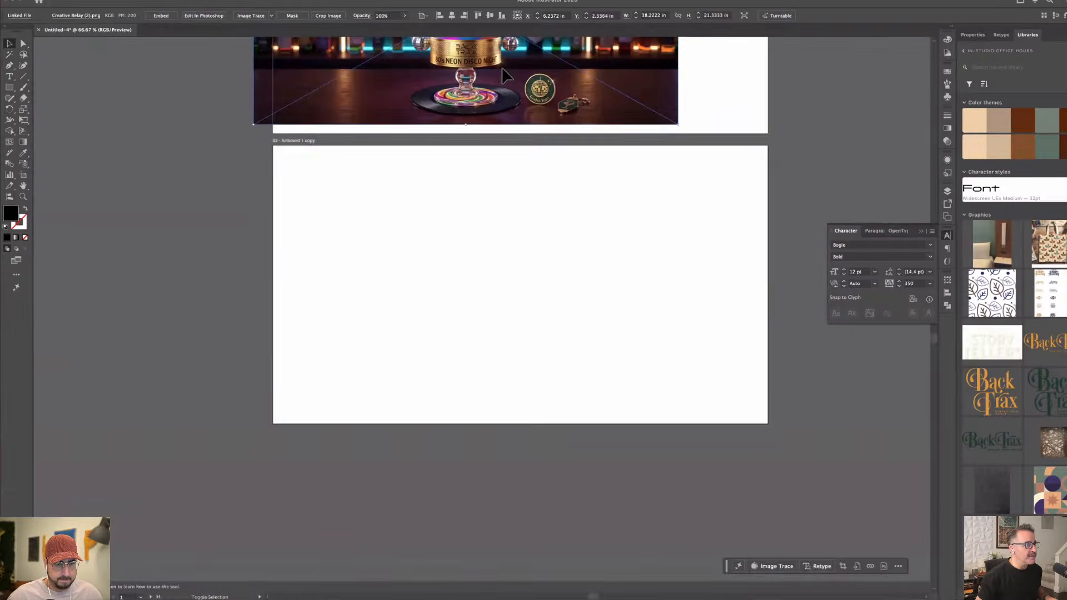
left_click_drag(503, 75, 543, 486)
left_click(544, 486)
Draw a black portrait rectangle about 4.62 × 7.33 in over the middle of the cocktail image.
key("m")
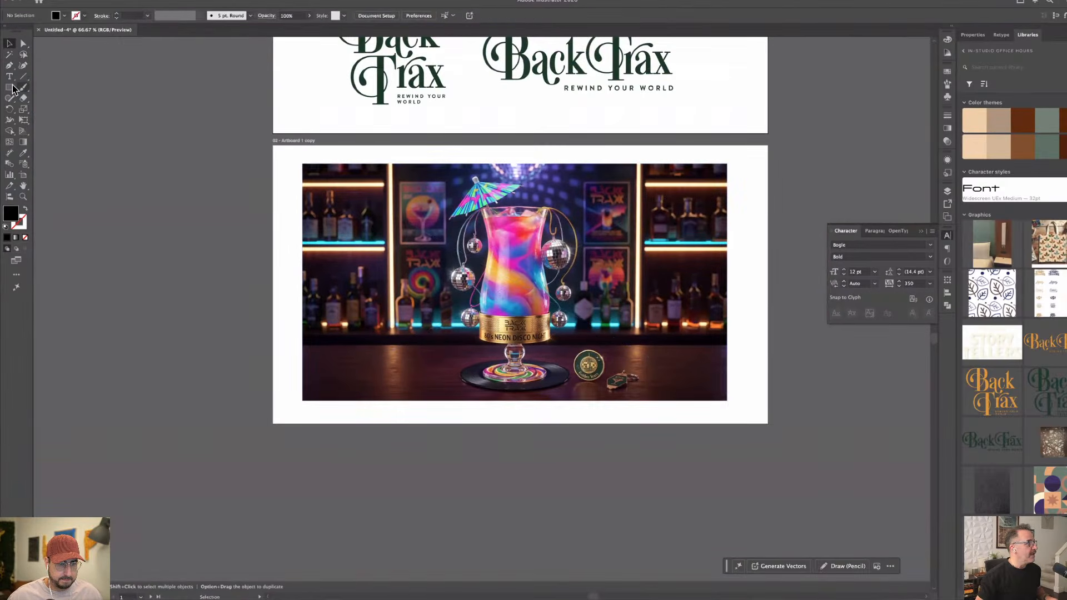
left_click_drag(445, 165, 590, 393)
left_click(704, 391)
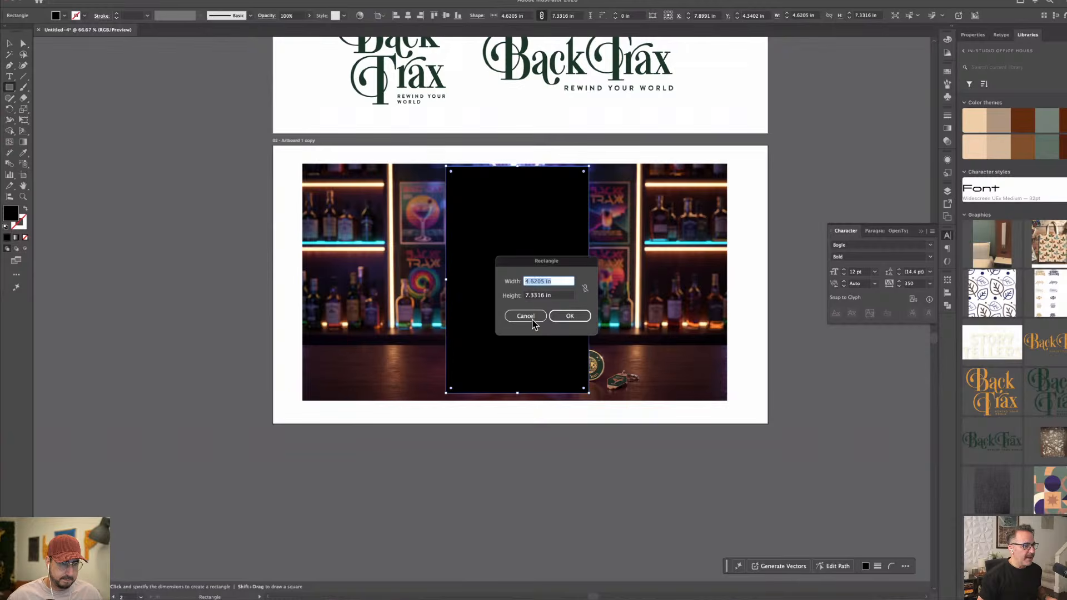
left_click(526, 316)
left_click(10, 43)
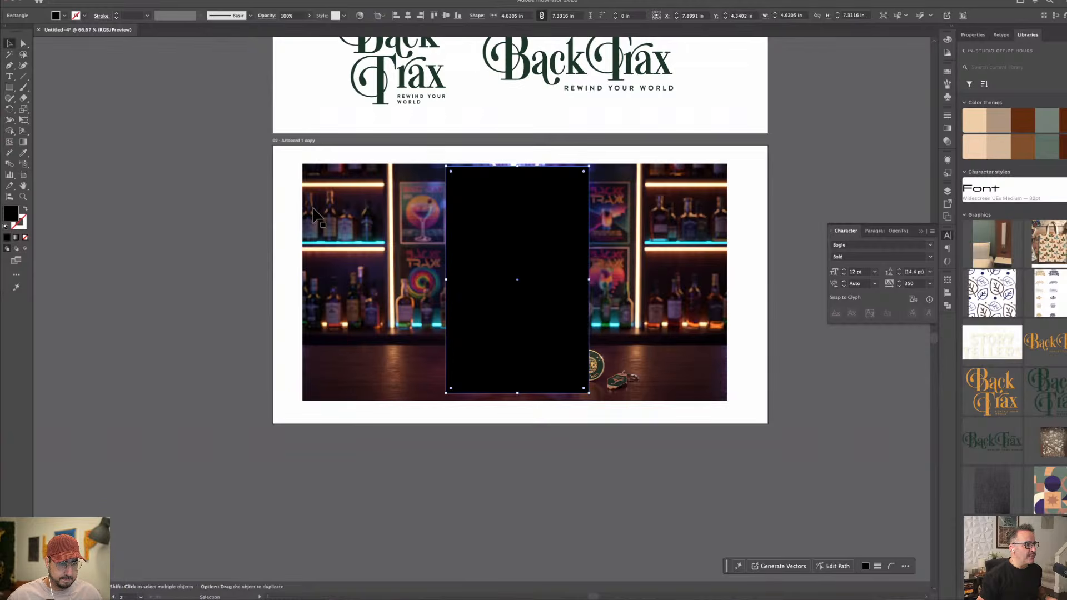
Move the cocktail image below the artboard, then move the black rectangle beside the artboard's left edge and scale it to about 3.62 × 5.74 in.
left_click_drag(344, 250, 345, 438)
left_click_drag(529, 305, 364, 311)
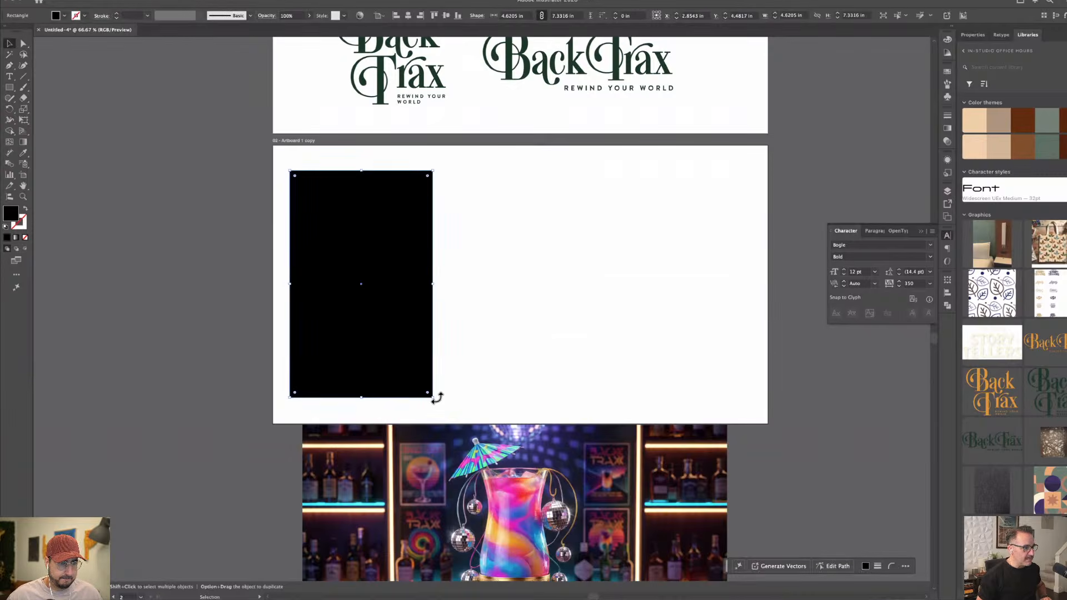
left_click_drag(432, 398, 401, 363)
left_click_drag(360, 327, 466, 337)
key("super+z")
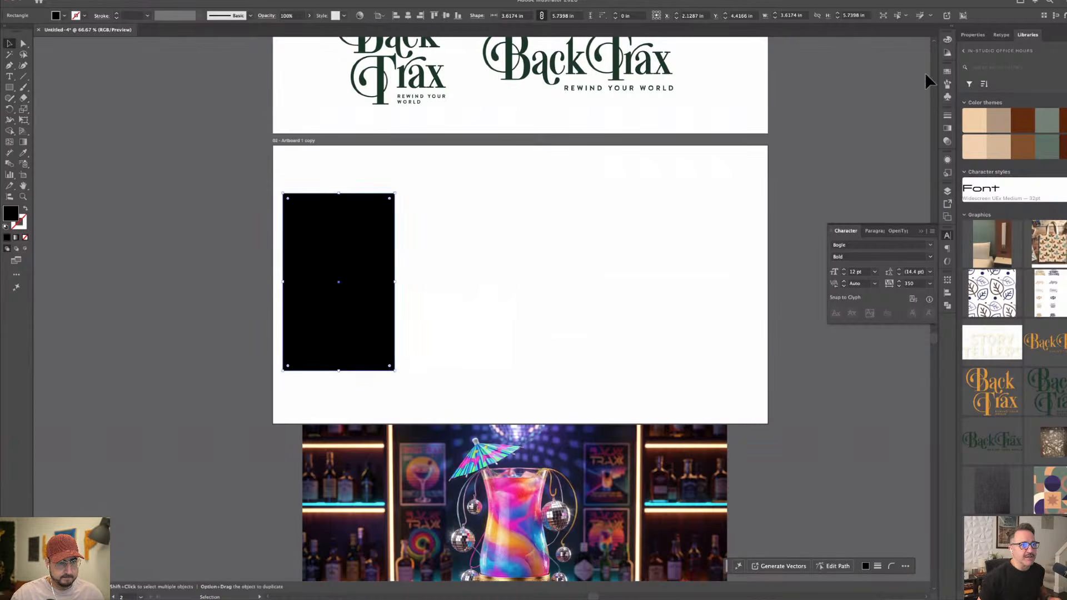
Remove the rectangle's fill and give it a black stroke.
left_click(948, 71)
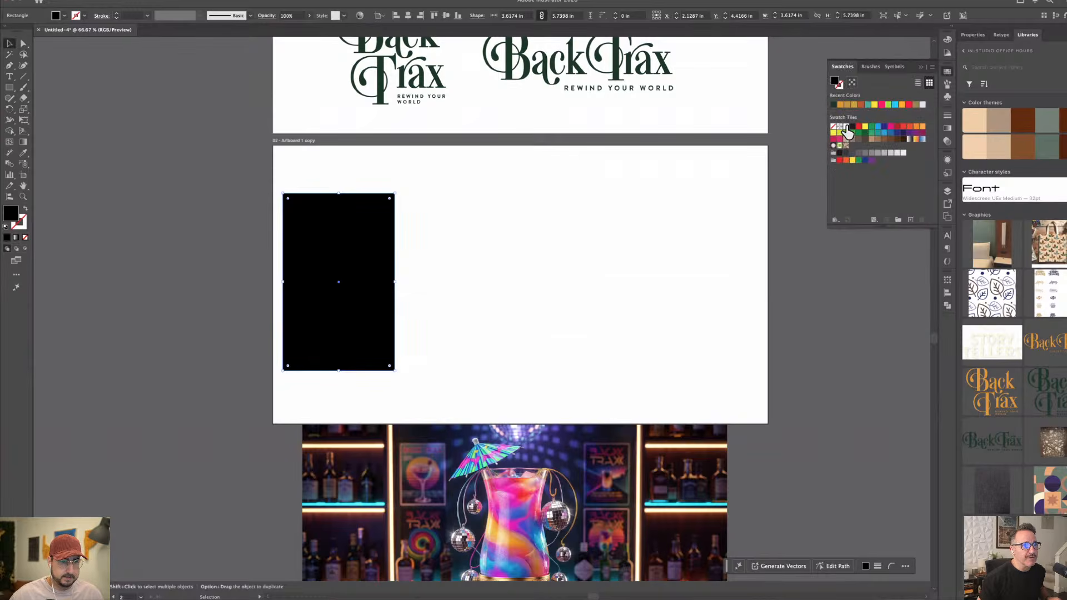
left_click(833, 126)
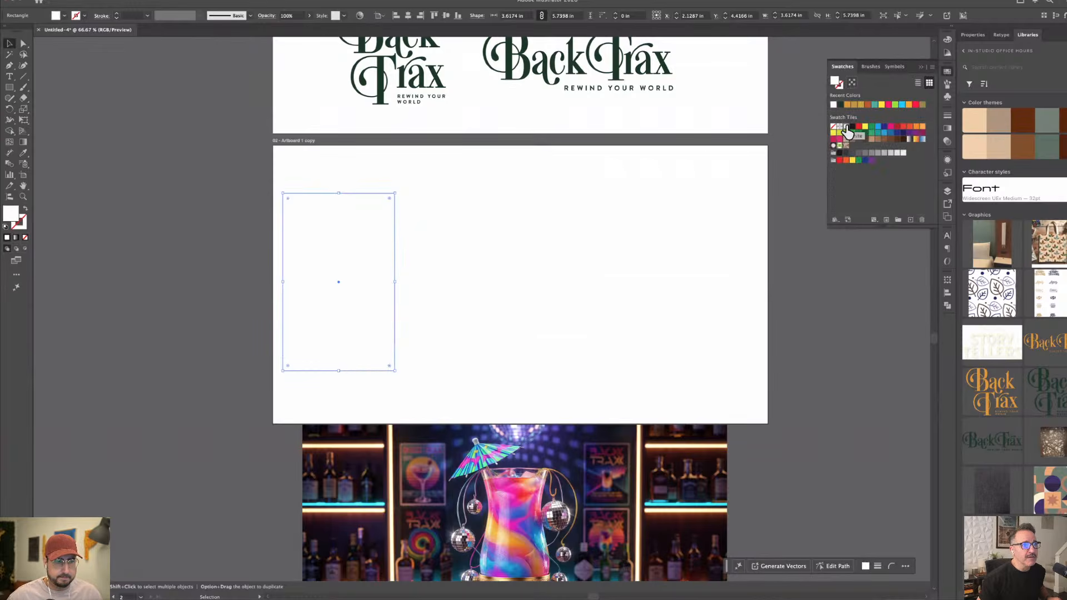
left_click(839, 85)
left_click(852, 127)
left_click(600, 252)
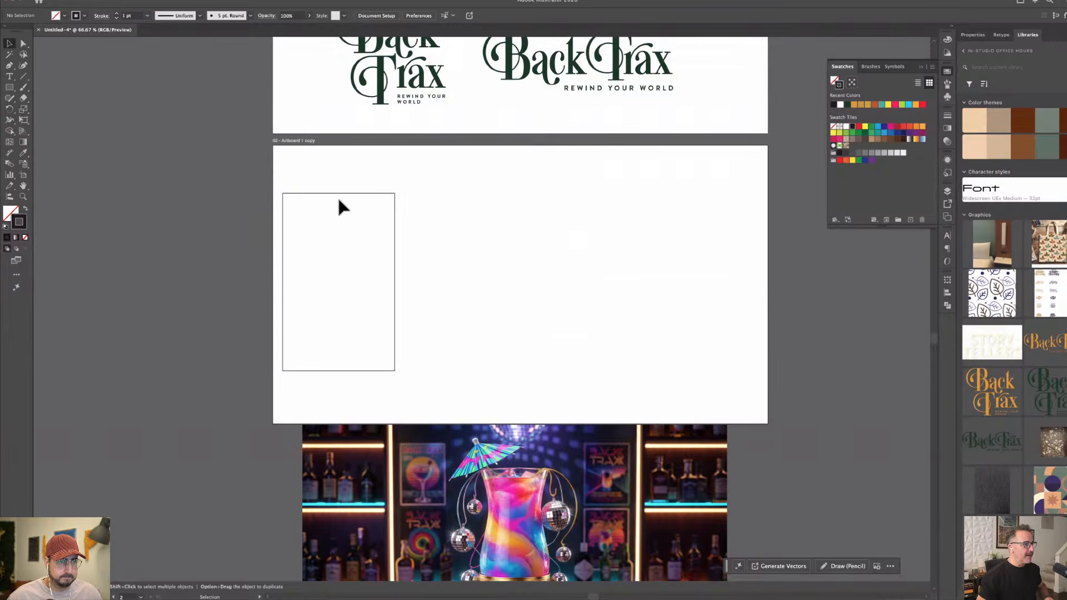
Duplicate the outlined rectangle edge to edge into a row of four and shift the row toward the artboard's center.
left_click_drag(340, 203, 453, 206)
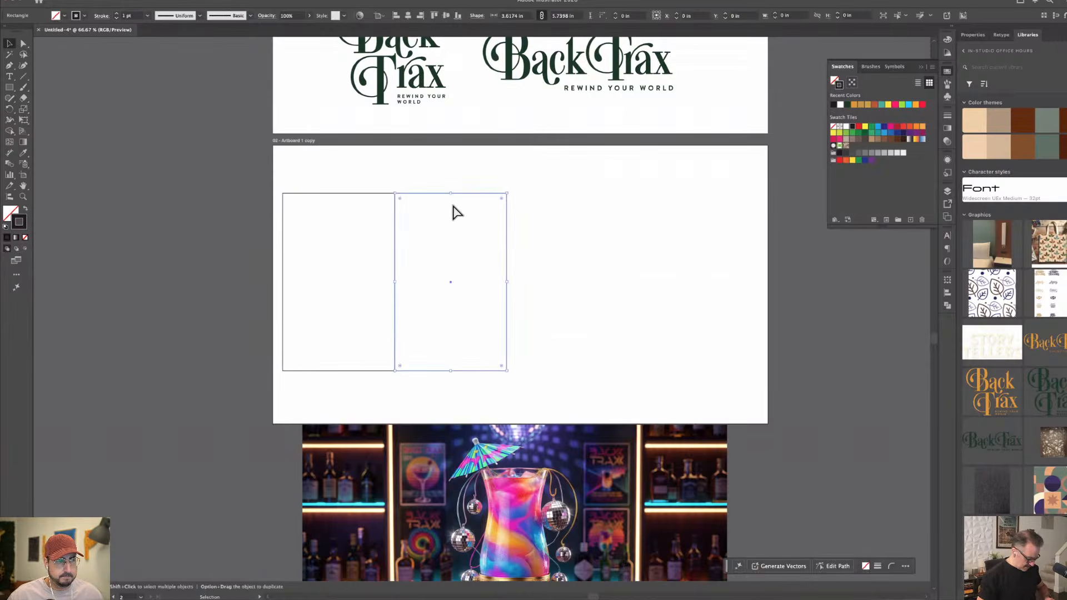
key("super+d")
key("super+d")
left_click(304, 211)
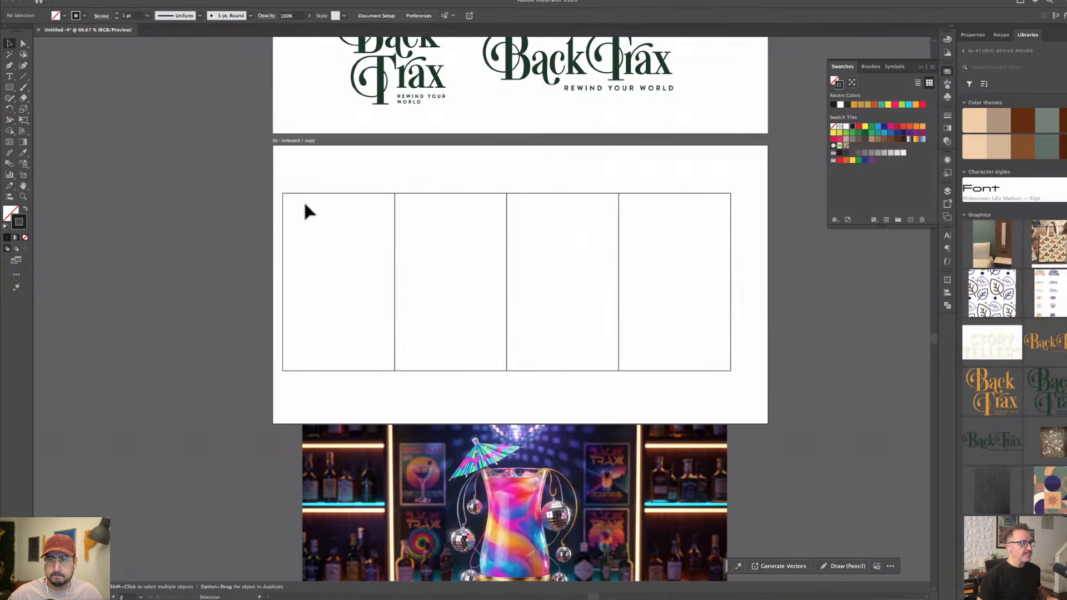
left_click_drag(341, 174, 629, 303)
left_click(557, 415)
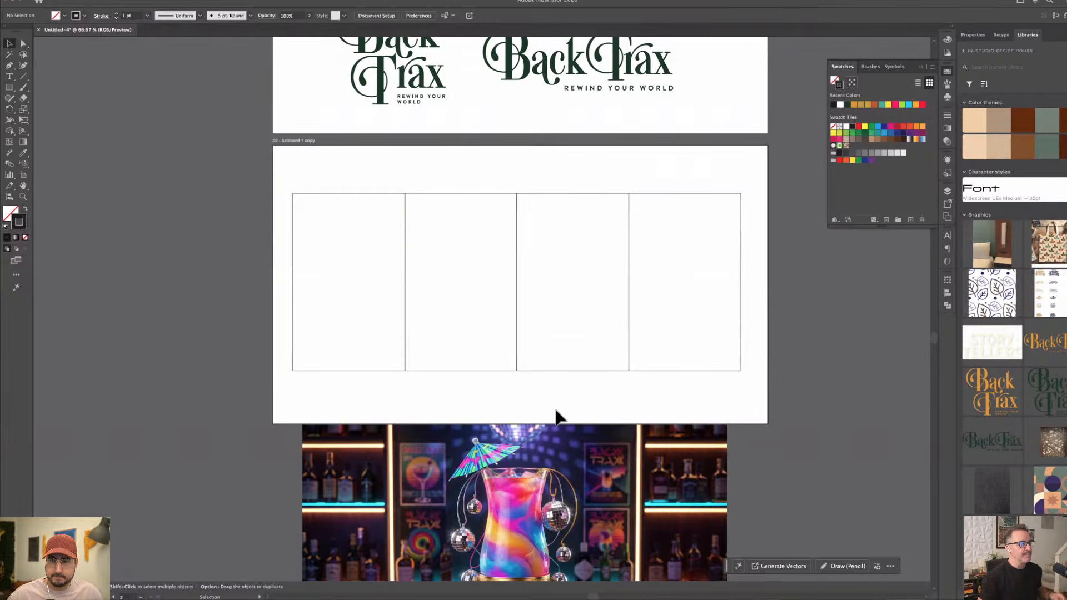
Spread the four rectangles apart horizontally to leave a narrow gap between neighbours.
left_click(367, 353)
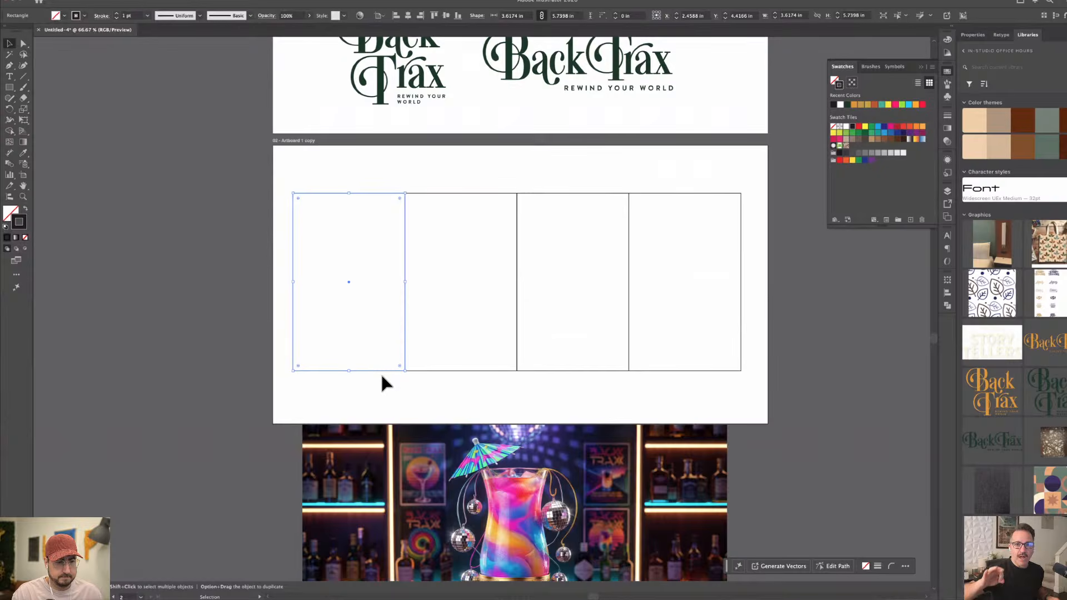
left_click(520, 404)
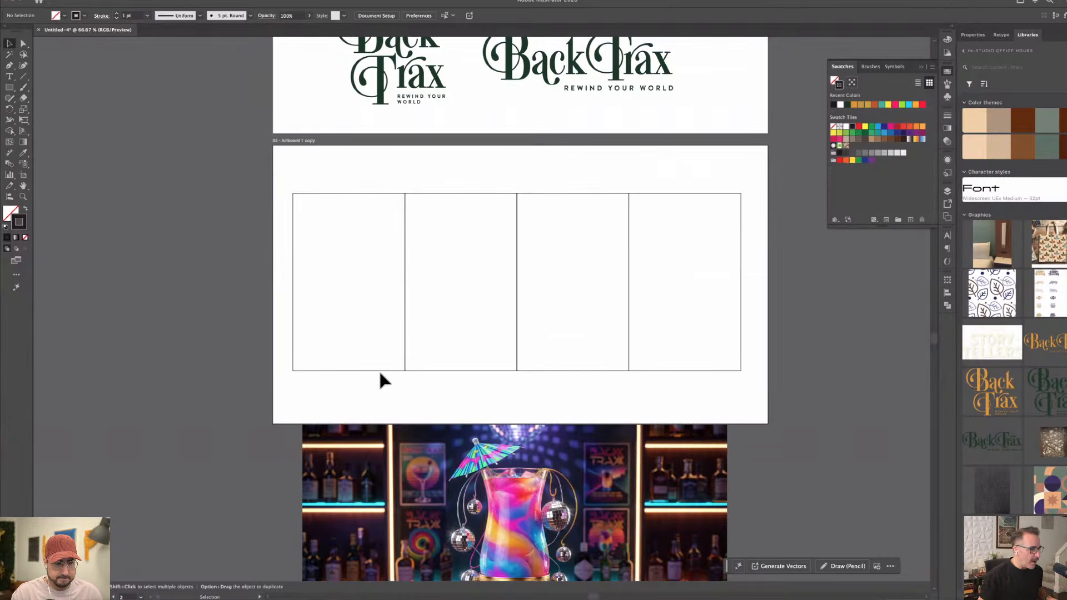
left_click_drag(379, 374, 376, 372)
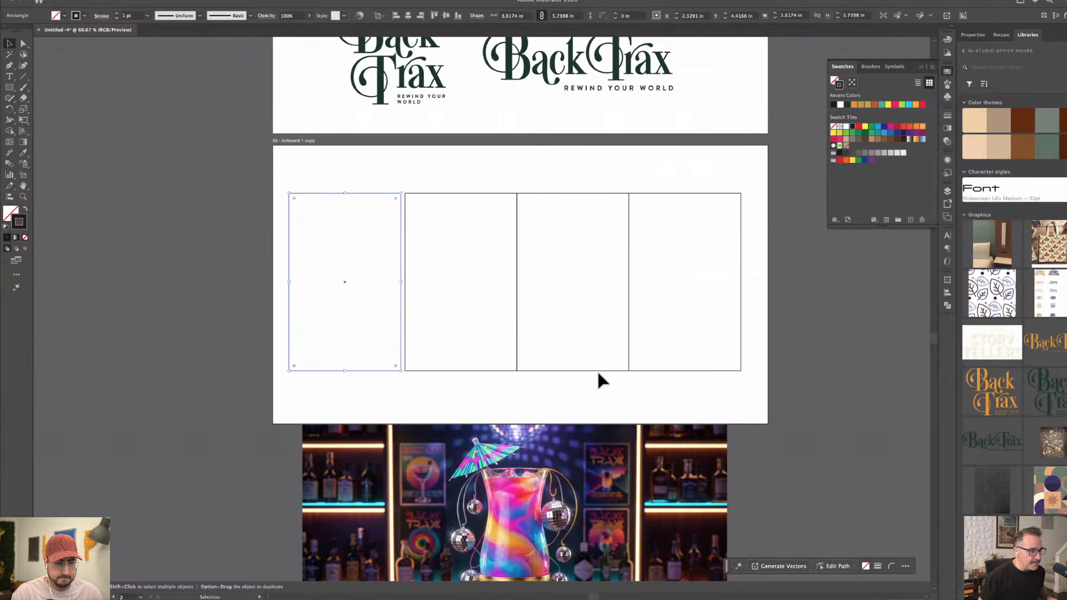
left_click_drag(596, 371, 606, 374)
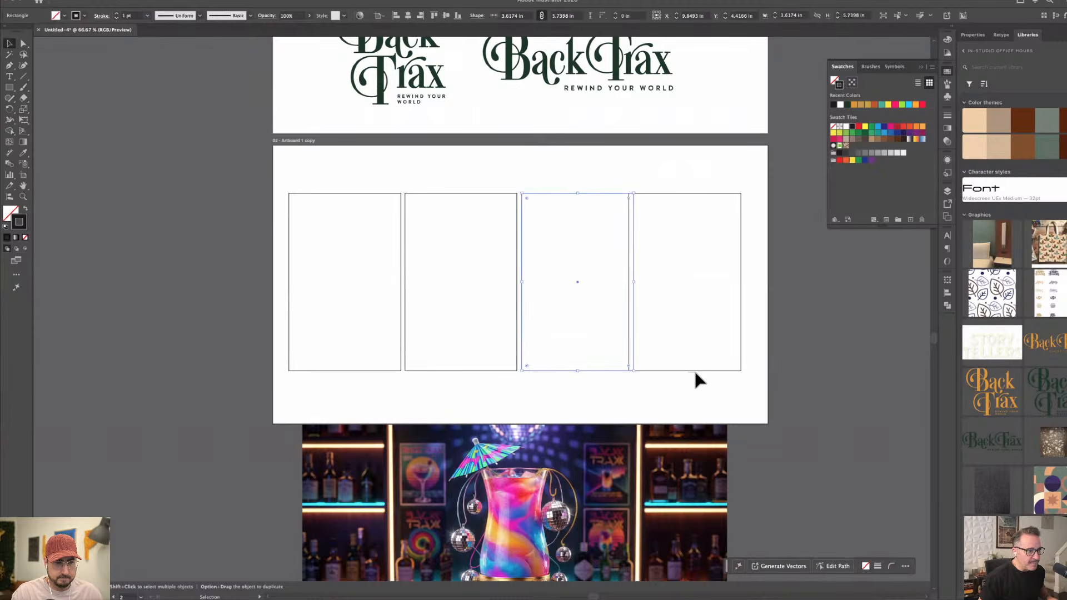
left_click_drag(688, 373, 698, 373)
Scale the four rectangles down together proportionally, to about 2.88 × 4.57 in each.
left_click_drag(327, 189, 745, 281)
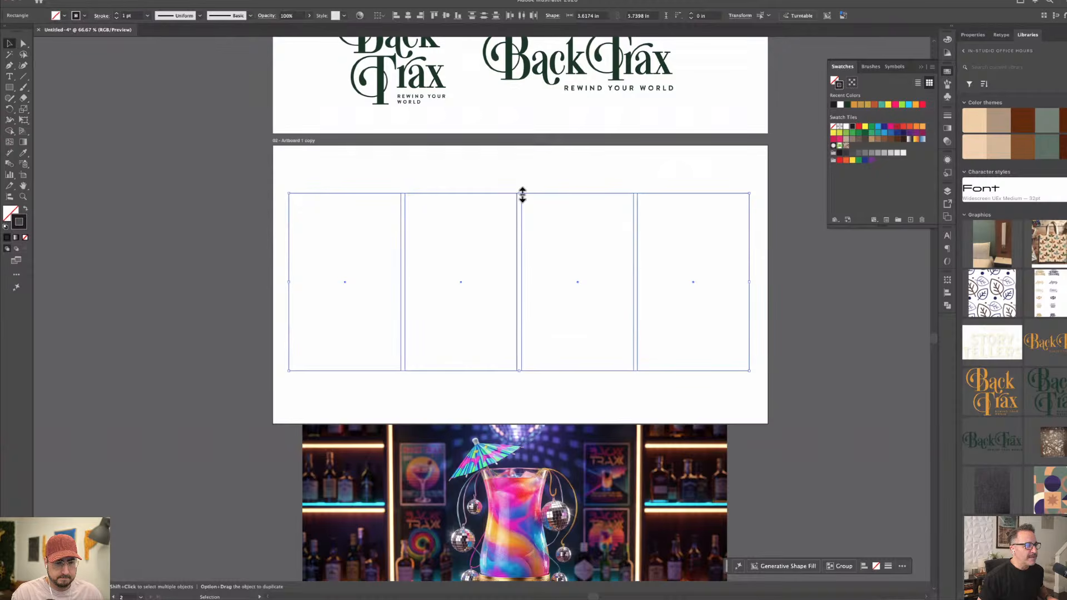
left_click_drag(522, 194, 525, 229)
left_click(486, 377)
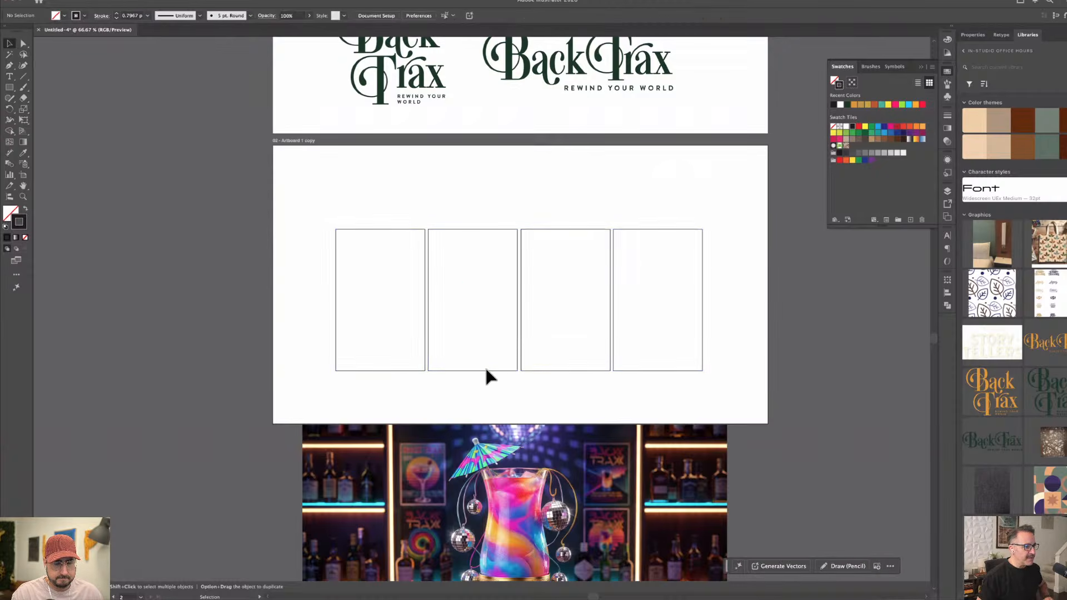
Duplicate the second rectangle above the row and set the copy's height to 2.882 in to make it square.
left_click_drag(486, 370, 481, 224)
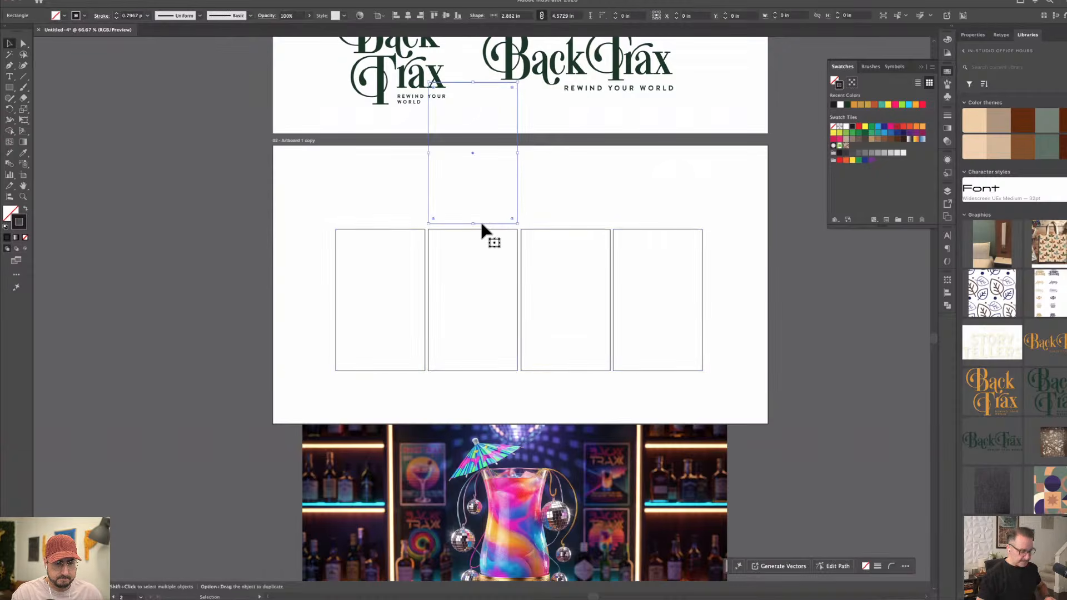
key("super+equal")
key("super+equal")
key("super+equal")
left_click_drag(532, 307, 491, 174)
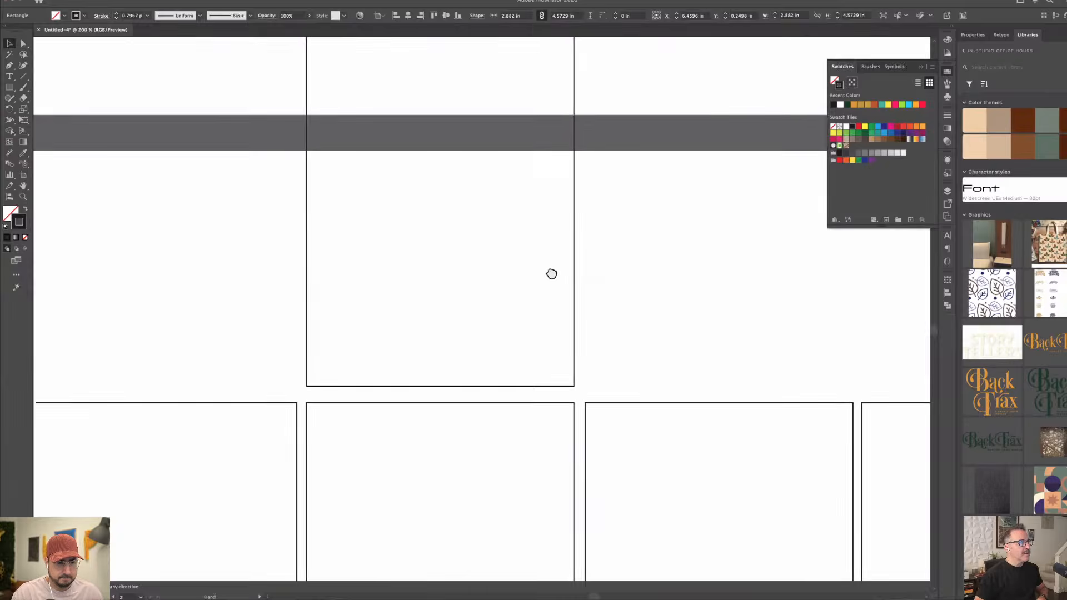
left_click_drag(551, 274, 603, 364)
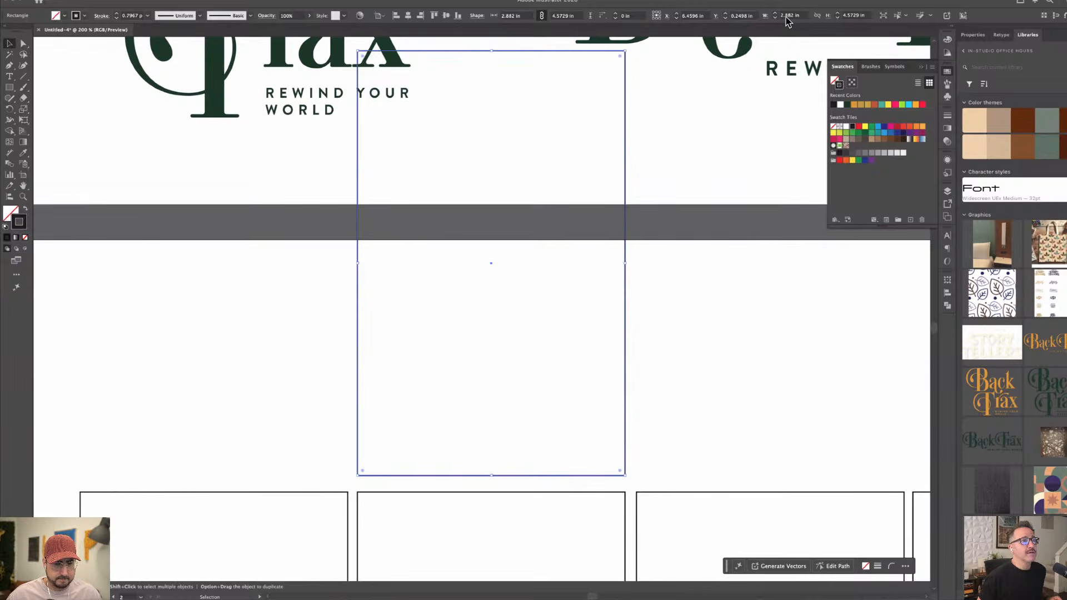
left_click(848, 15)
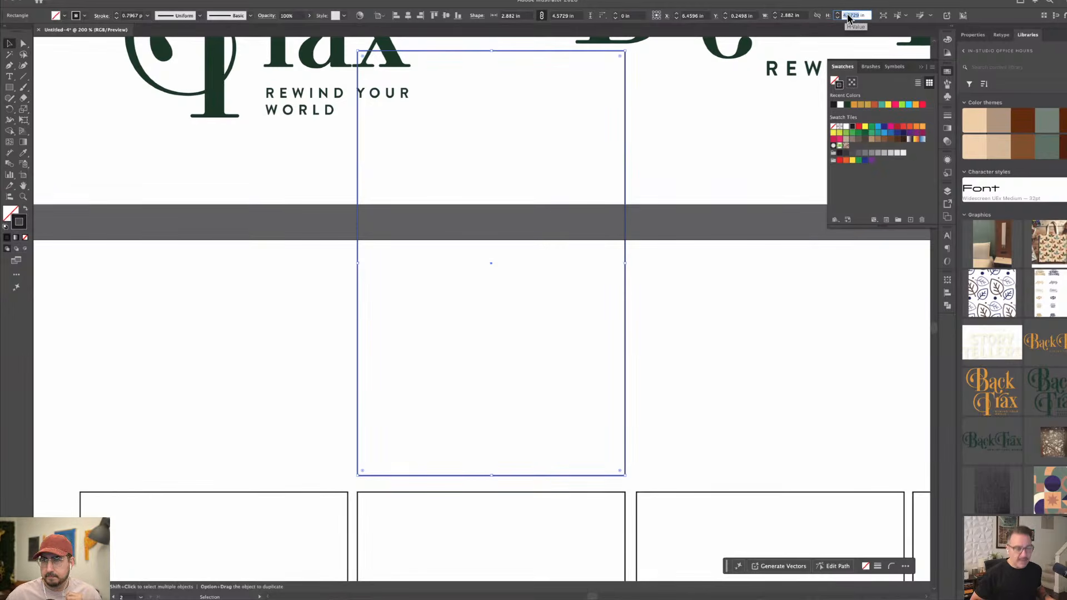
type("2")
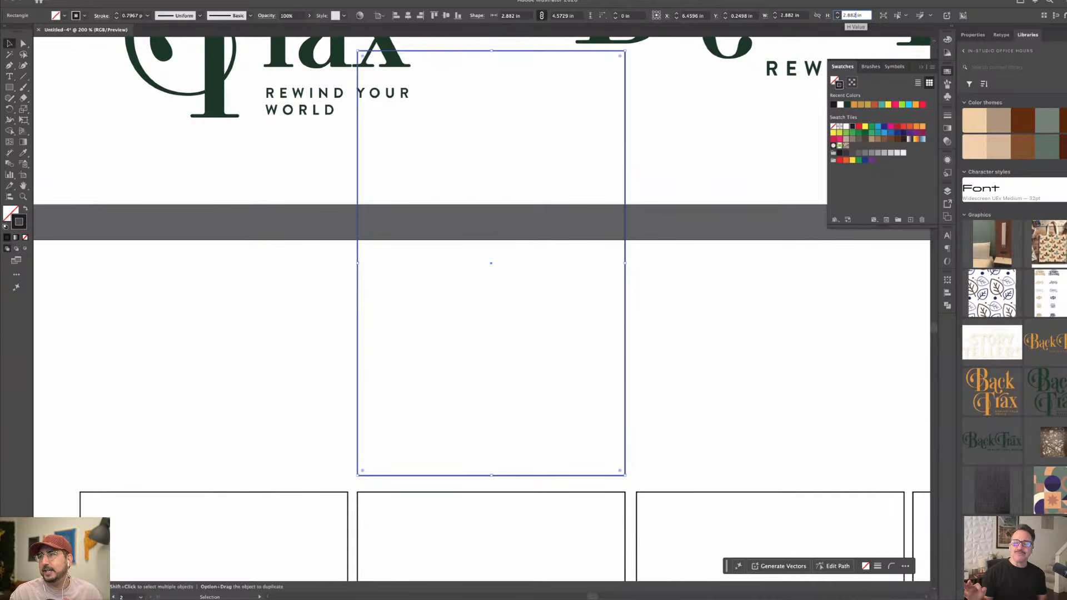
key("Return")
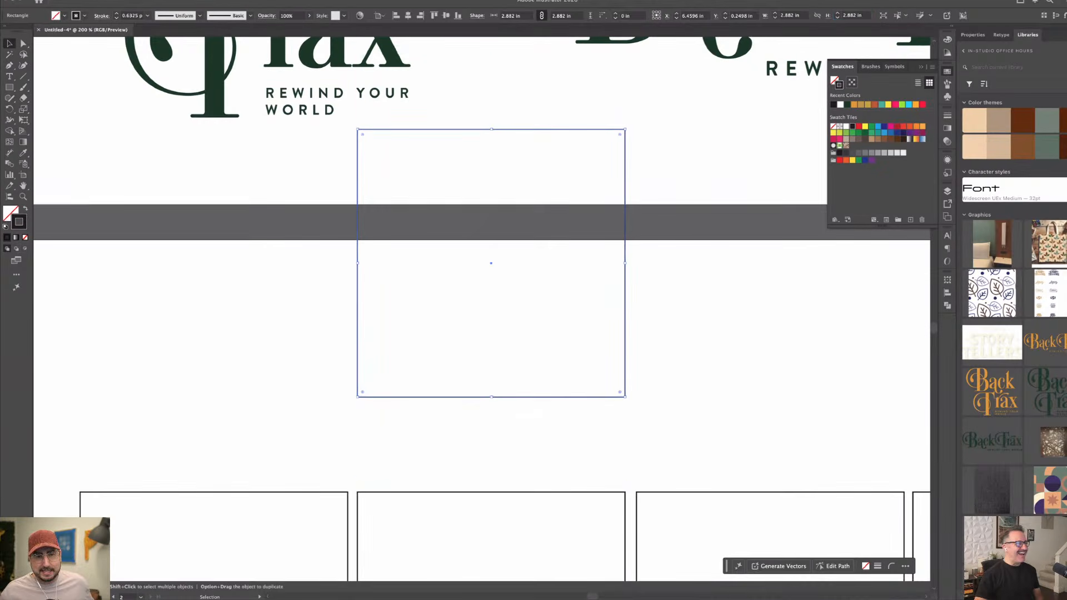
Place the square just above the second rectangle with a narrow gap, and shift all five frames down the artboard.
left_click(153, 412)
left_click_drag(153, 413, 195, 243)
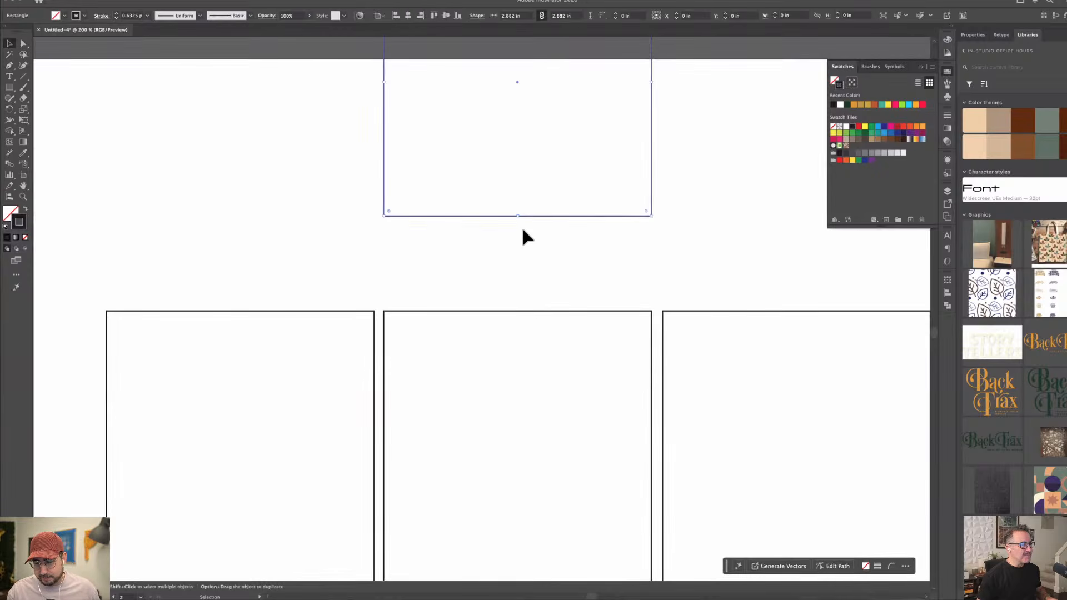
key("a")
left_click_drag(547, 216, 574, 231)
key("super+minus")
key("super+minus")
left_click(574, 231)
left_click(379, 248)
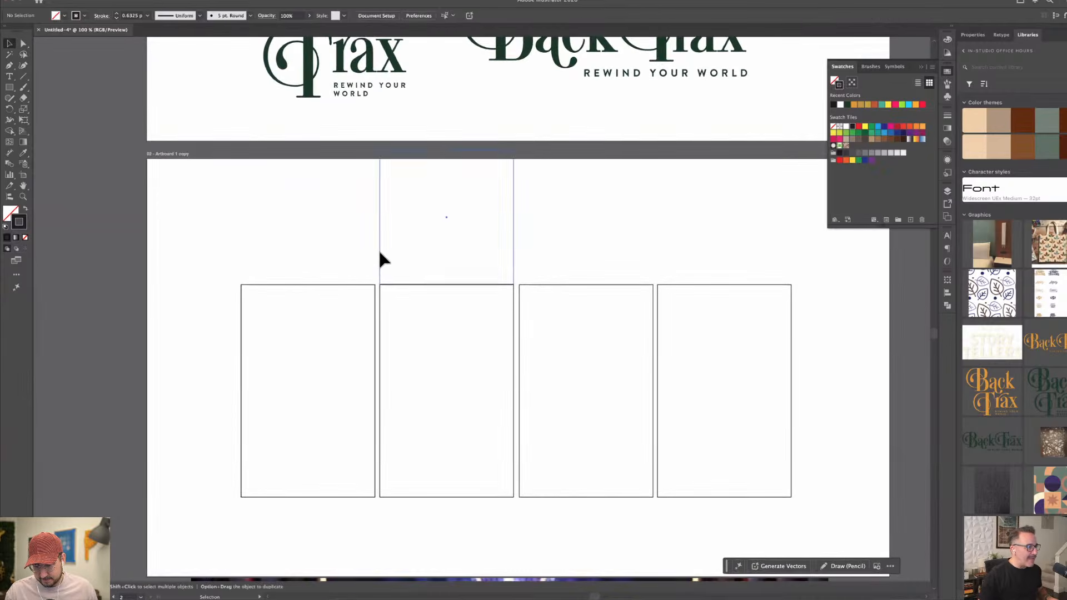
key("shift+Up")
left_click_drag(302, 260, 784, 359)
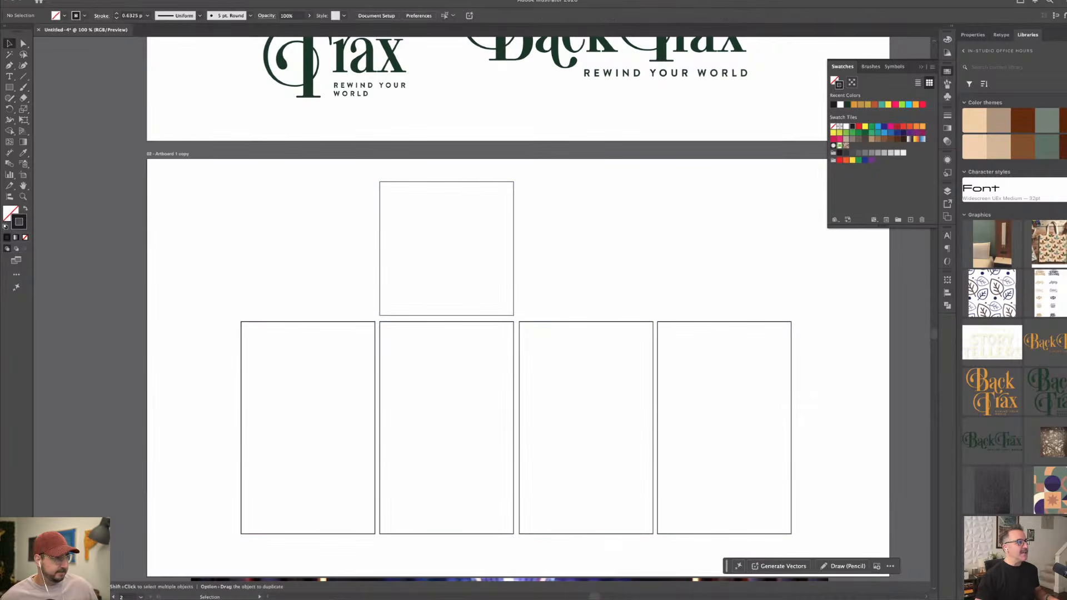
left_click(10, 87)
left_click(692, 211)
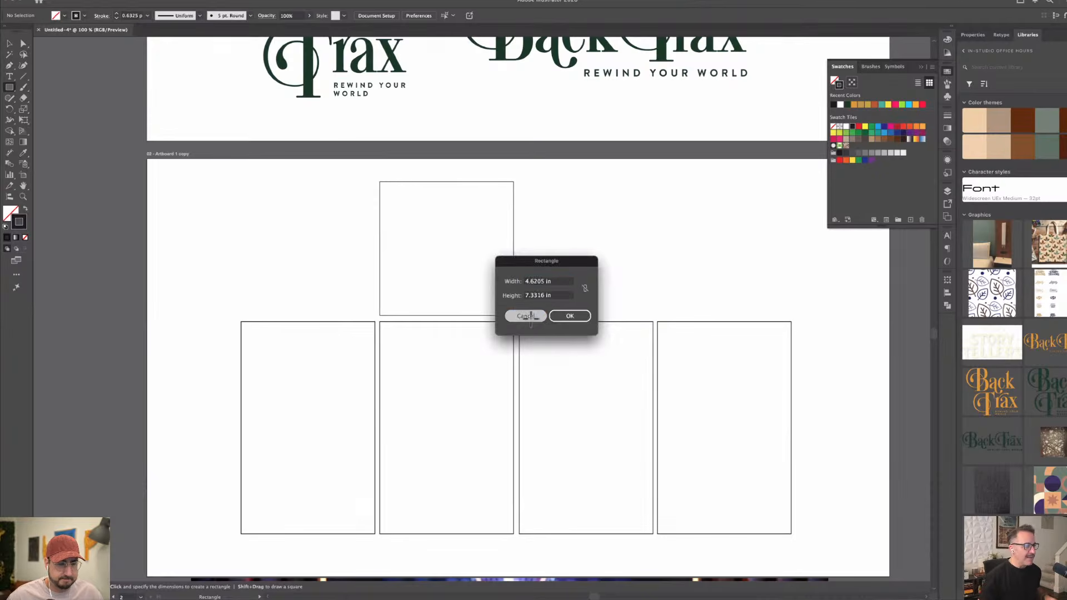
left_click(525, 315)
key("v")
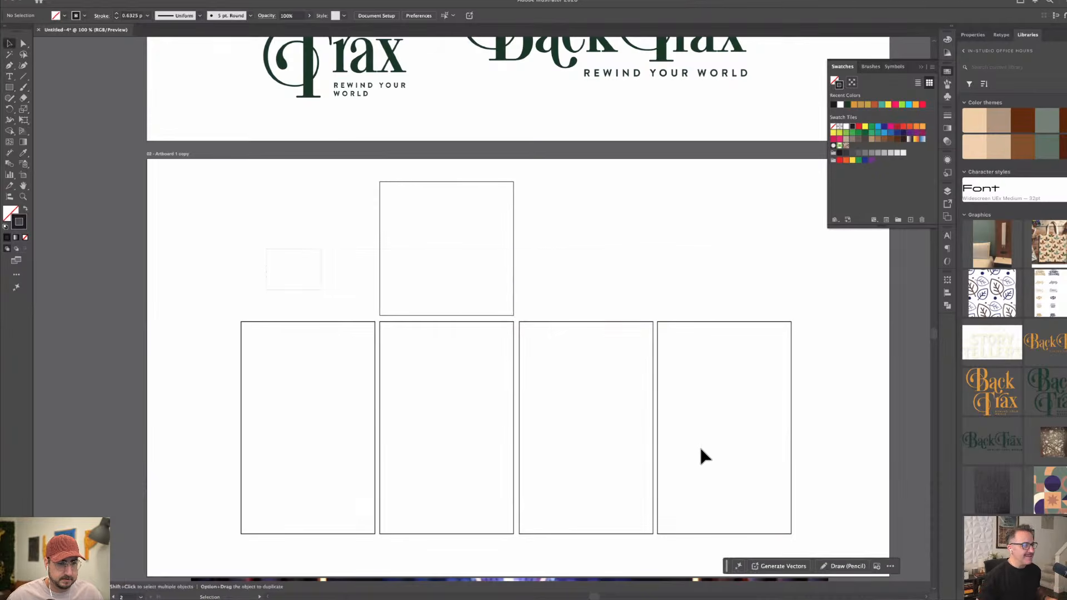
Set the stroke weight of the square and the four rectangles to 1 pt.
key("super+a")
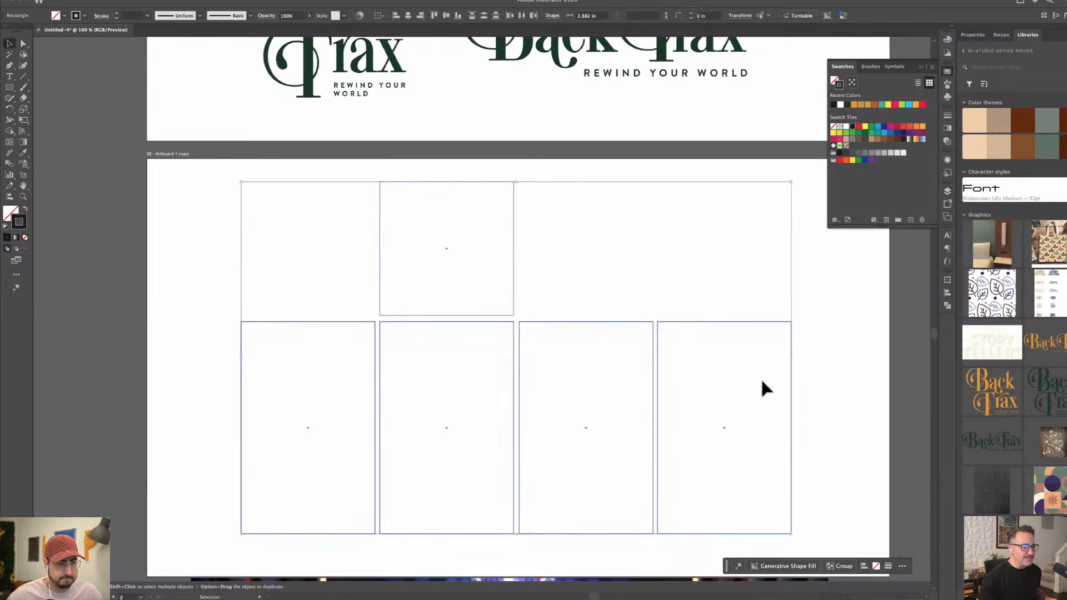
left_click(947, 116)
left_click(882, 125)
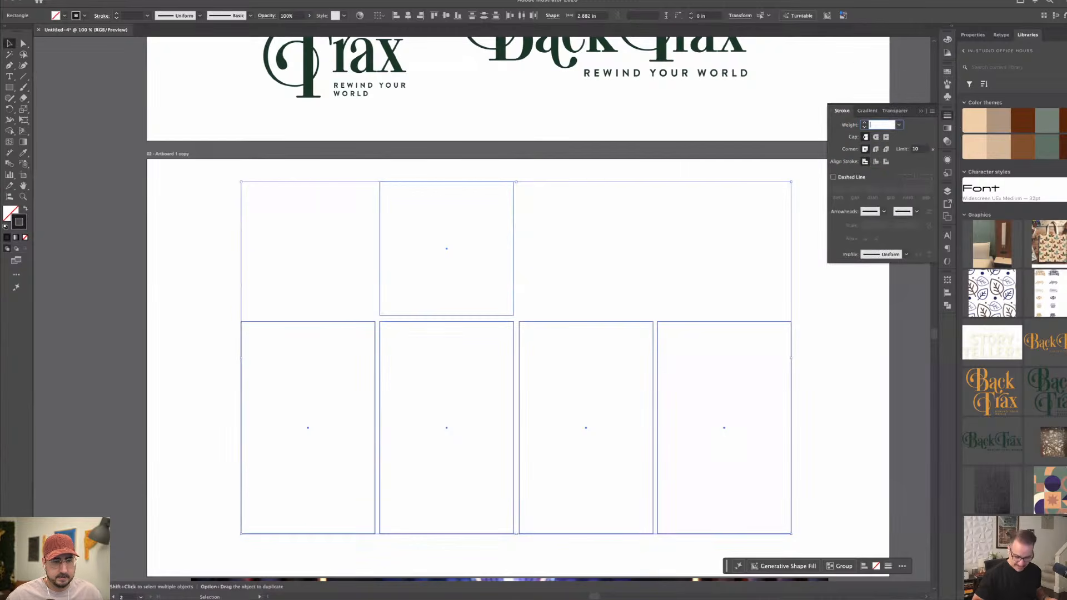
type("1")
key("Return")
left_click(620, 201)
Draw a tall rectangle around the cocktail glass on the bar image.
key("space")
left_click_drag(624, 293, 625, 237)
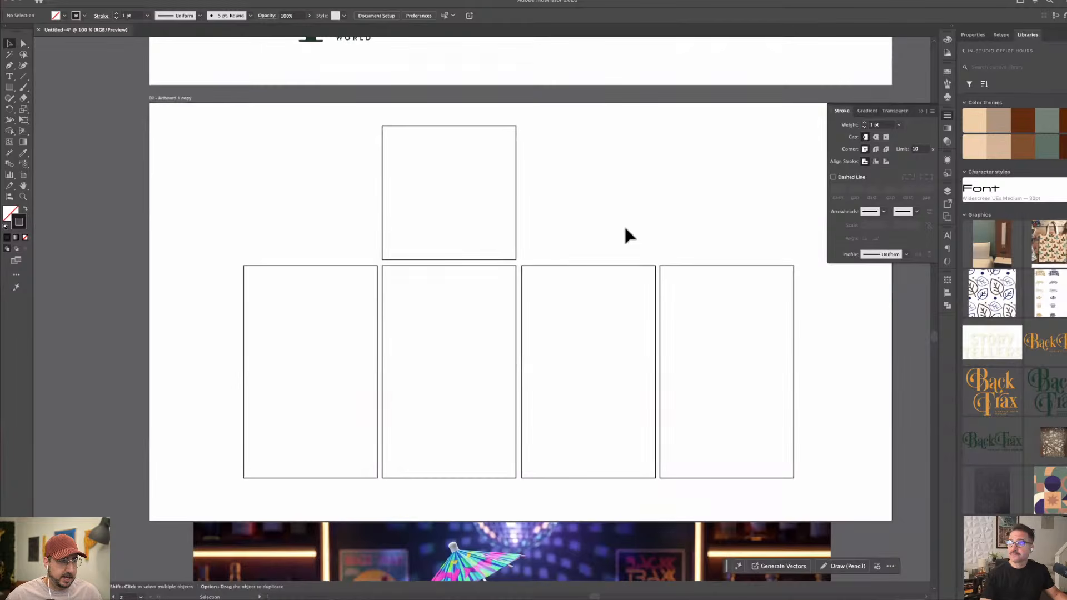
scroll(671, 303, "down", 4)
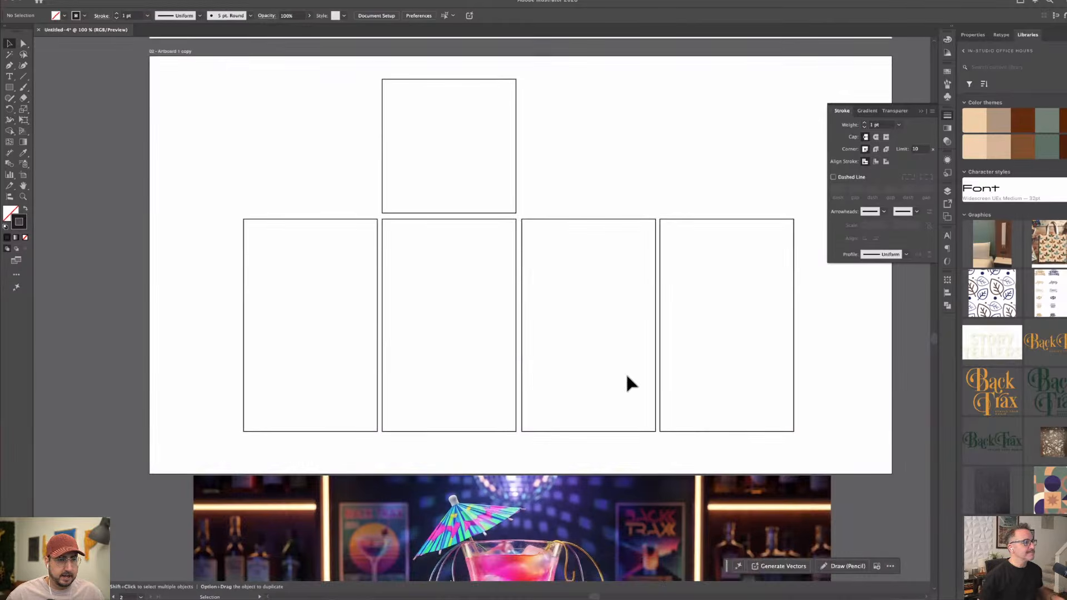
scroll(626, 377, "down", 10)
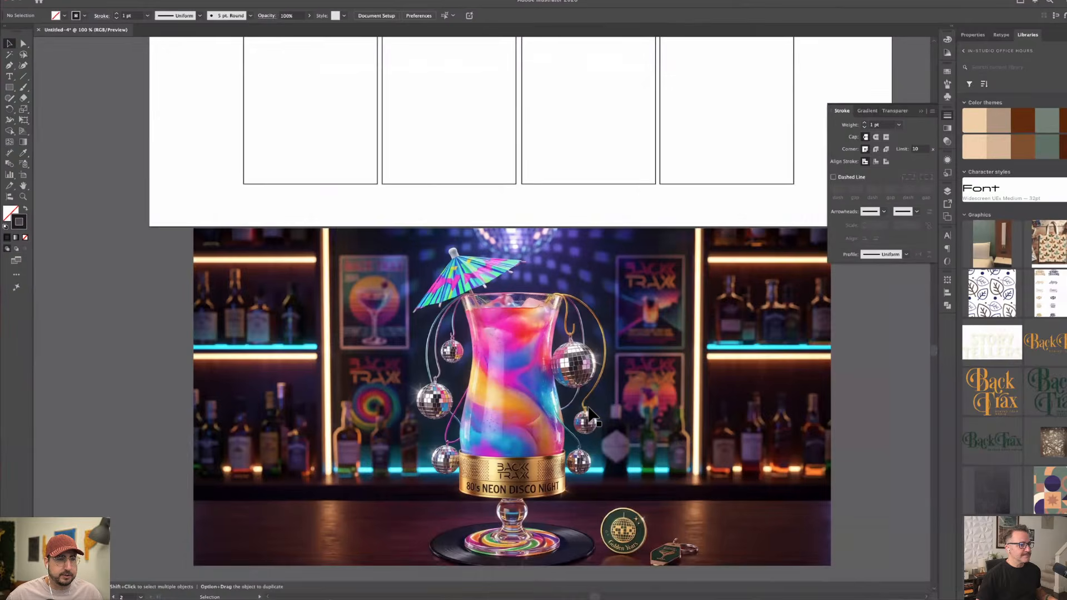
scroll(590, 414, "down", 2)
key("m")
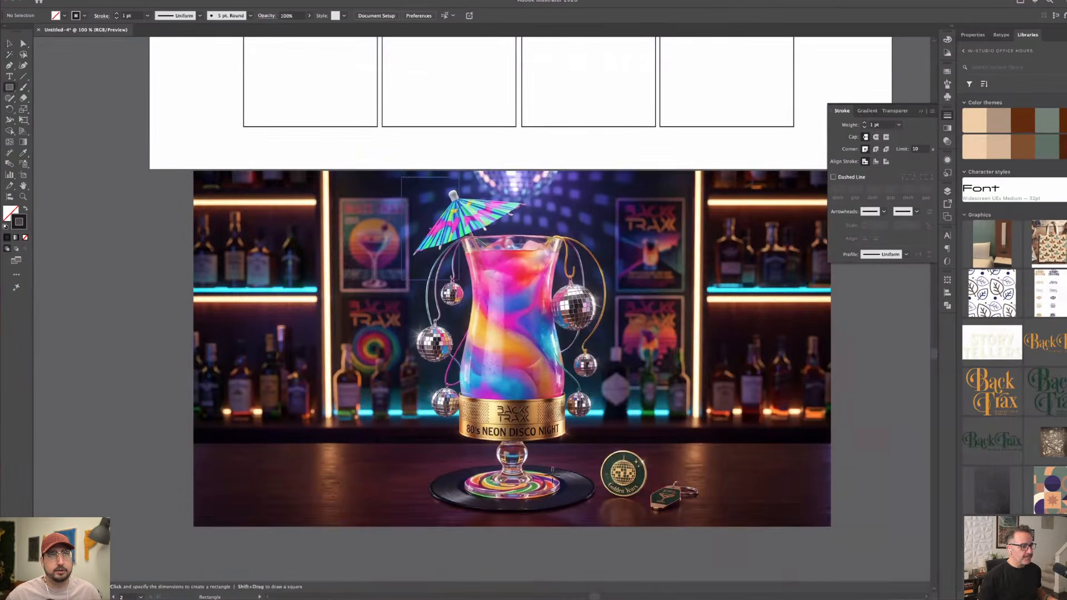
left_click_drag(459, 279, 620, 517)
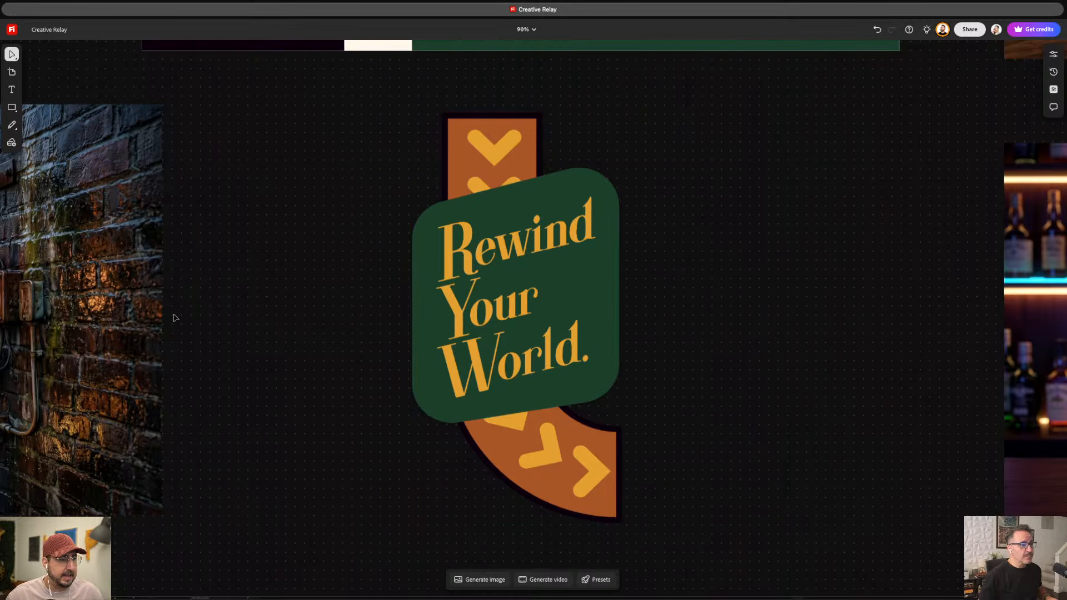
Switch to the Creative Relay board in Firefly and examine the neon "Rewind Your World." street sign image up close.
key("h")
left_click_drag(63, 310, 914, 276)
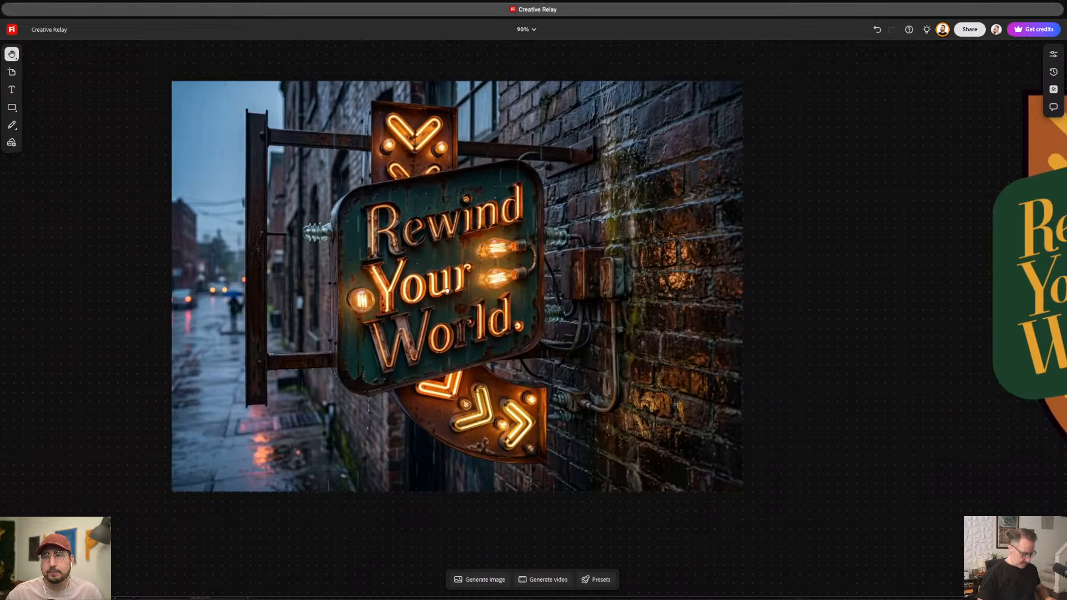
key("v")
left_click_drag(311, 287, 411, 288)
scroll(442, 289, "up", 2)
scroll(463, 290, "up", 1)
key("h")
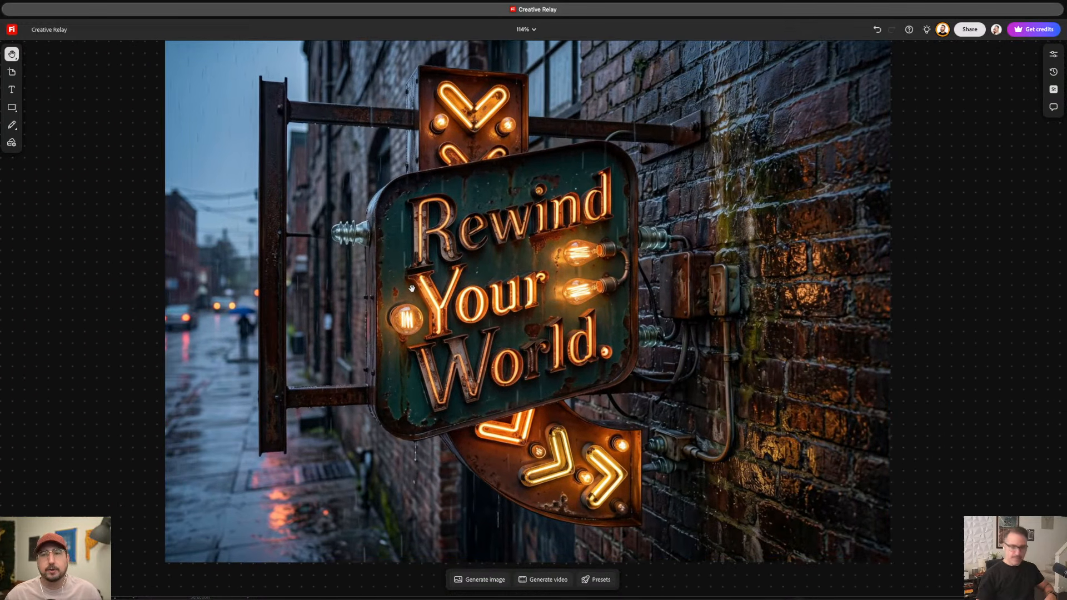
key("v")
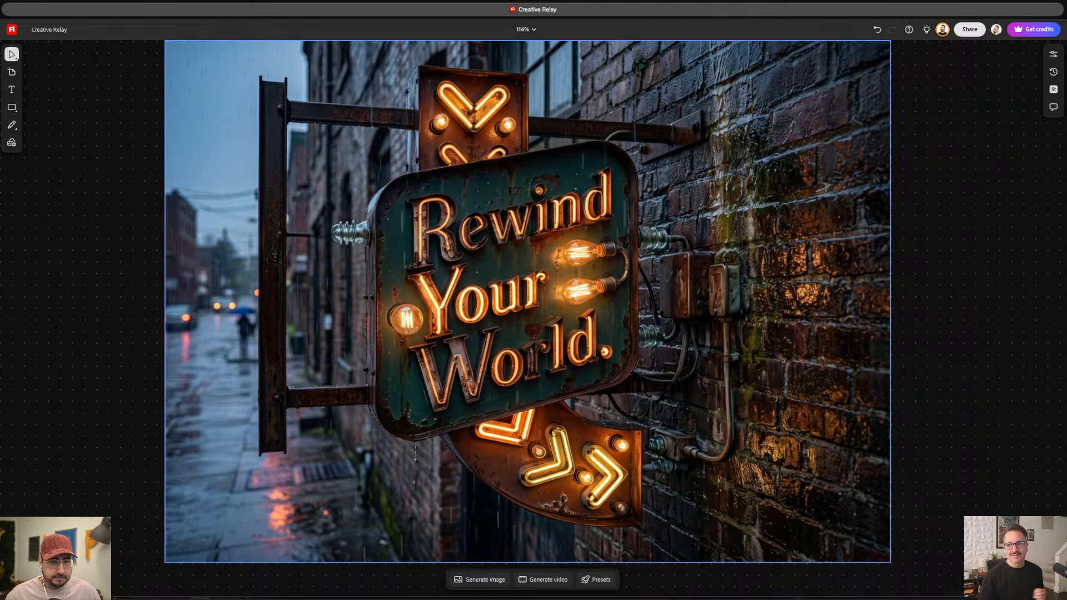
Crop the neon sign image from both sides to a narrower portrait format around the sign.
left_click(684, 306)
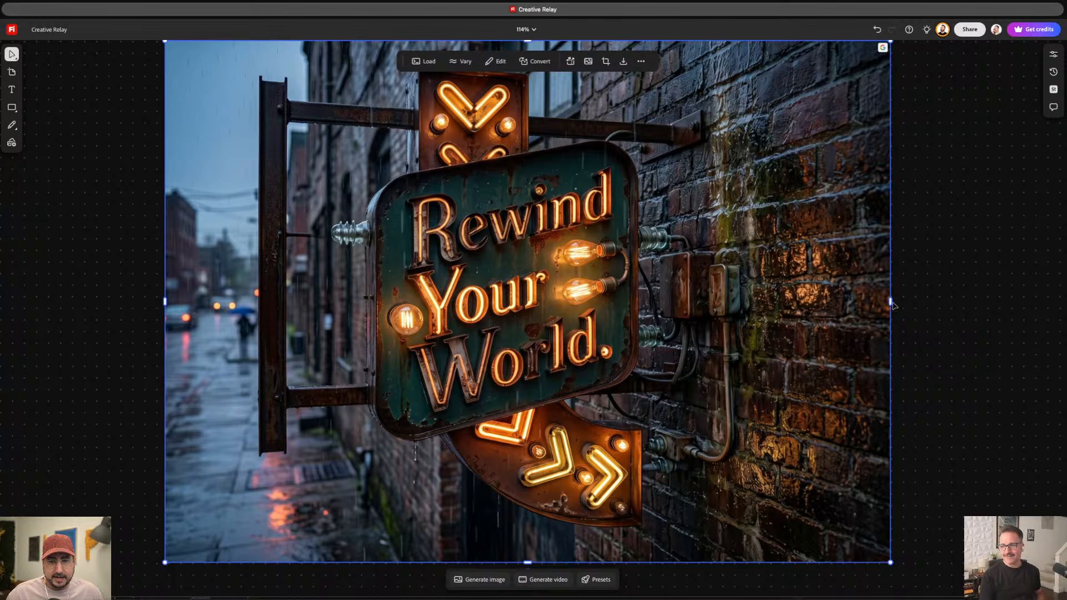
left_click_drag(890, 301, 707, 303)
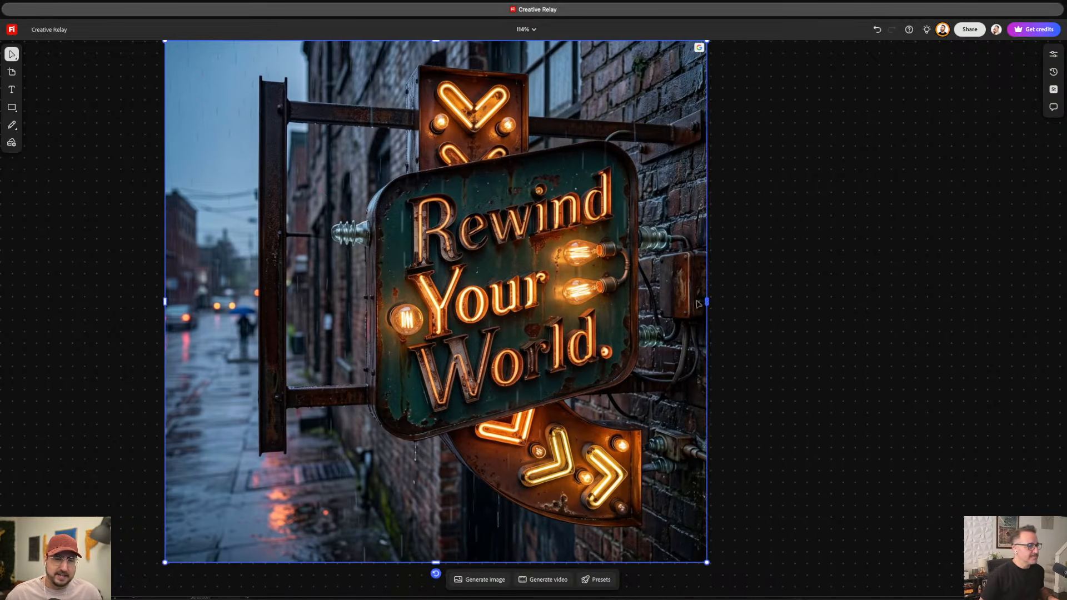
left_click_drag(164, 302, 215, 302)
left_click(741, 295)
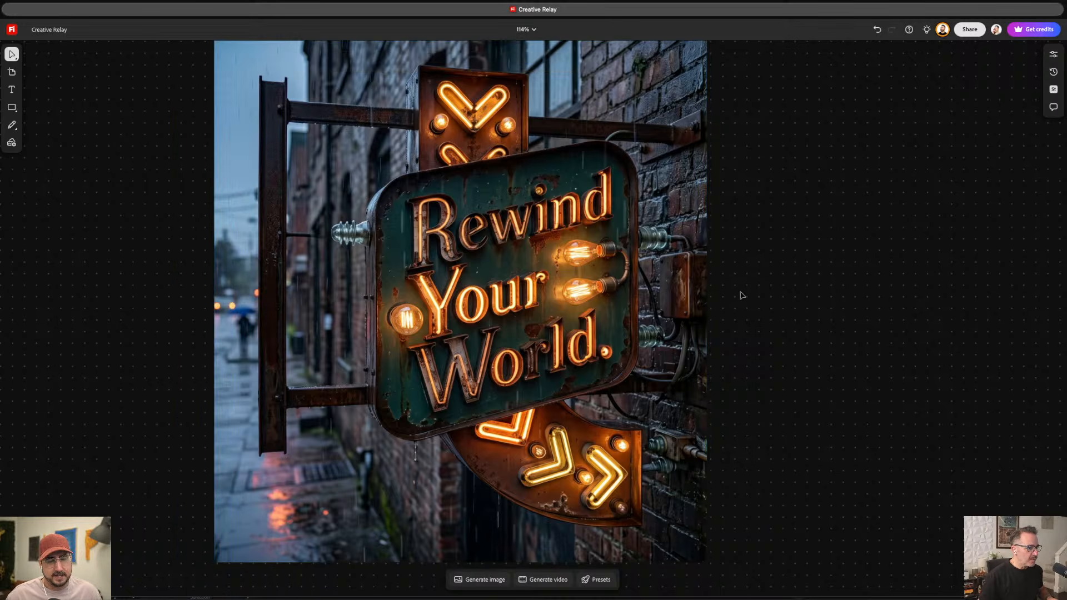
Move the flat "Rewind Your World." badge beside the neon sign image and scale it down slightly.
scroll(742, 295, "up", 3)
scroll(746, 293, "down", 5)
scroll(745, 292, "right", 5)
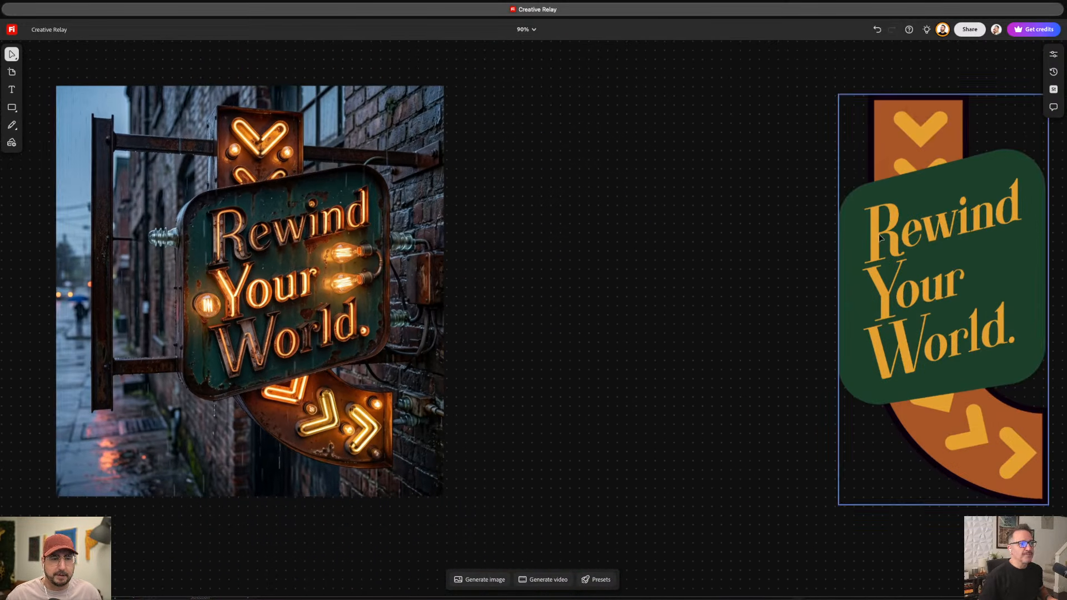
left_click_drag(880, 238, 539, 238)
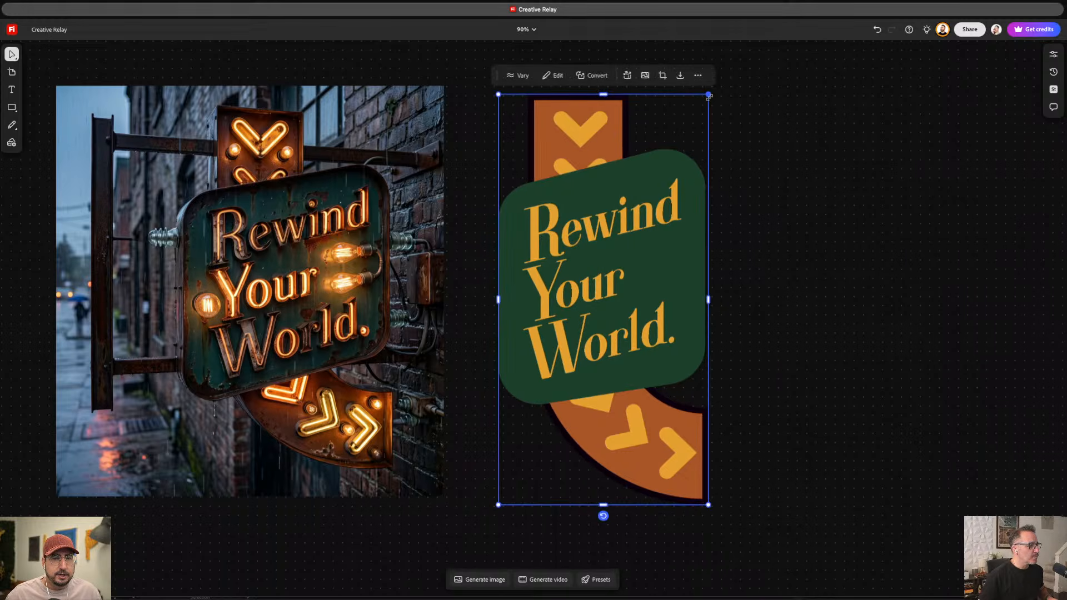
left_click_drag(709, 96, 695, 112)
left_click_drag(613, 249, 573, 238)
left_click(760, 238)
scroll(759, 238, "left", 2)
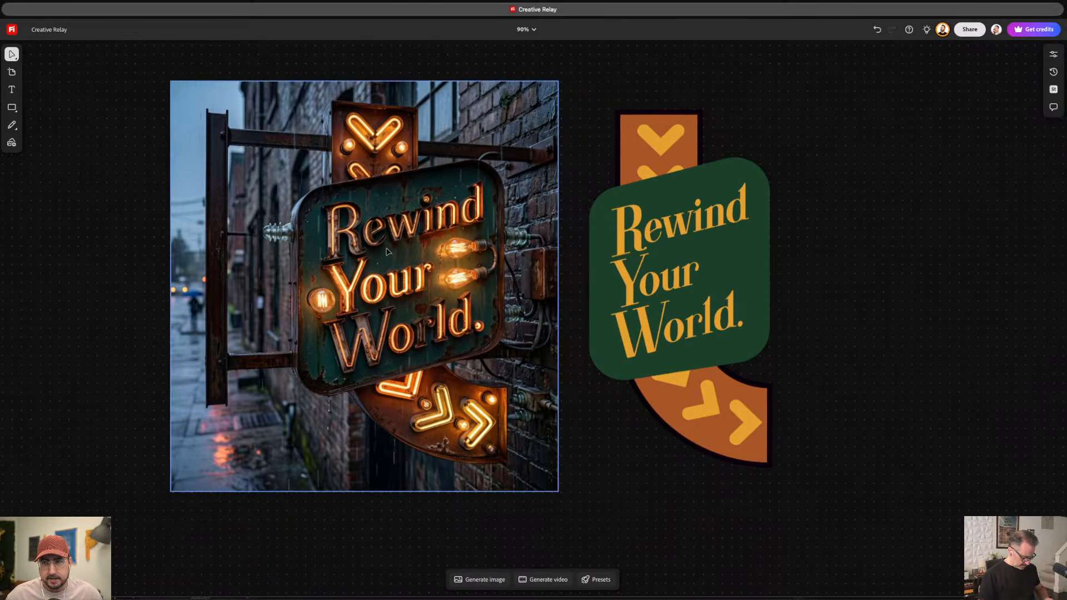
left_click_drag(646, 217, 680, 220)
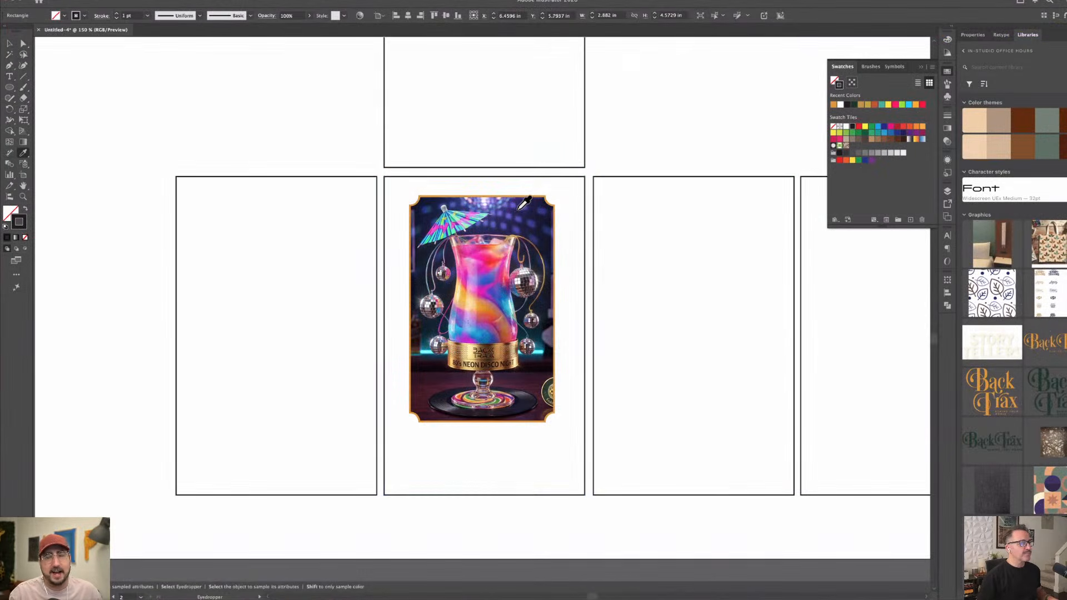
Switch to Illustrator and fill the rectangle behind the cocktail image with the dark green sampled from the Back Trax wordmark.
scroll(550, 189, "up", 10)
scroll(441, 143, "up", 2)
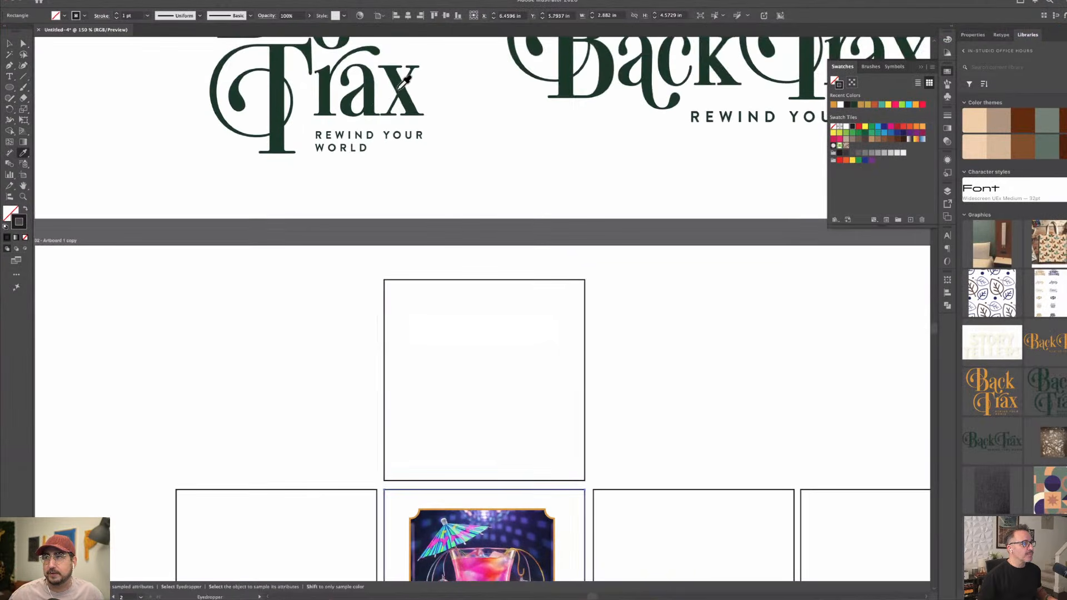
left_click(407, 83)
scroll(562, 300, "down", 3)
scroll(561, 298, "down", 5)
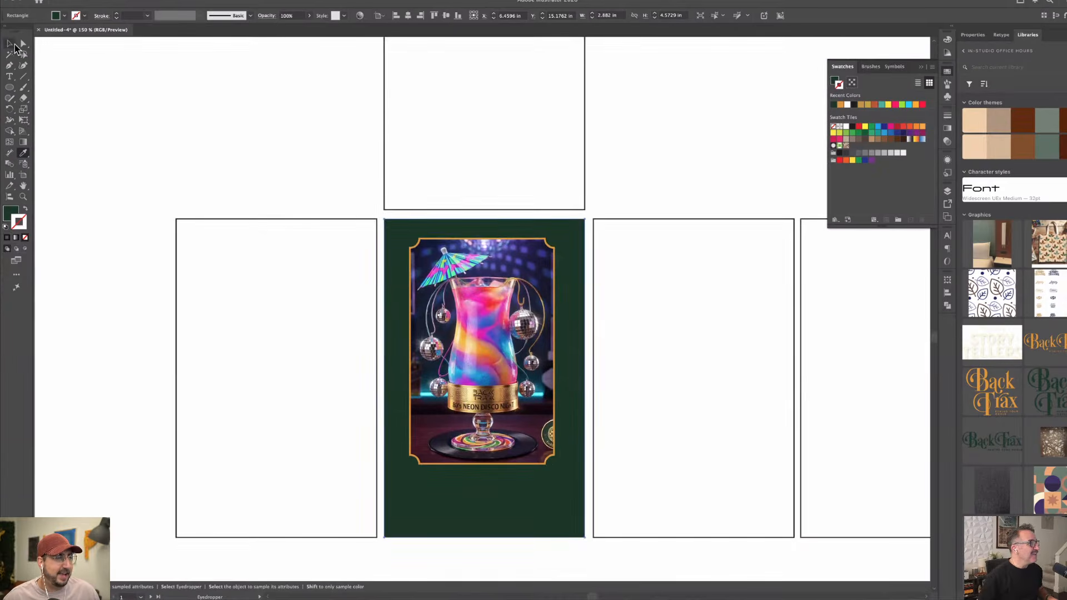
left_click(11, 44)
left_click(83, 49)
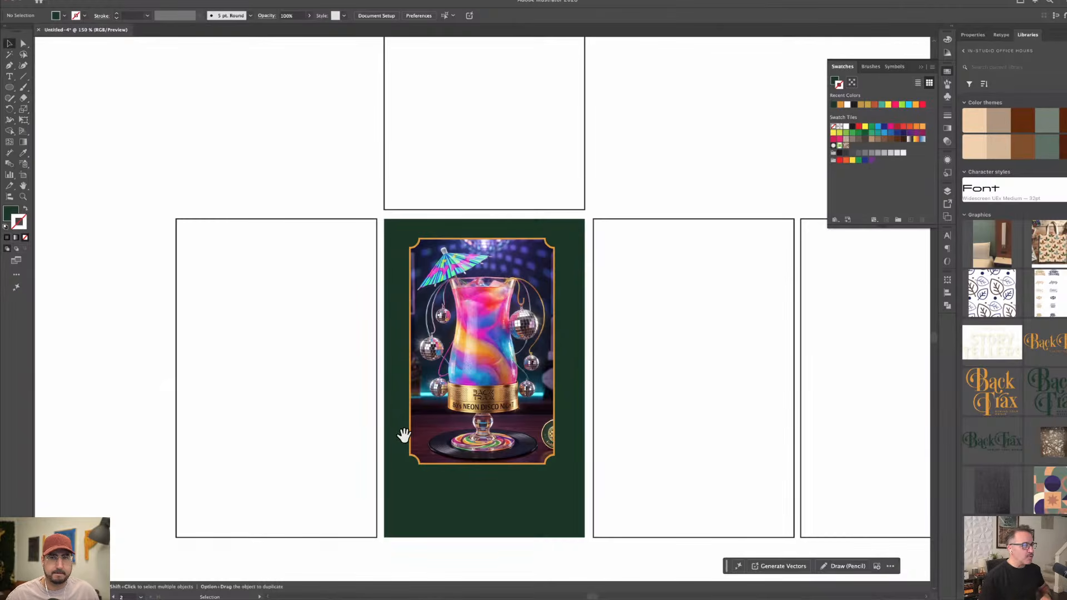
Move the gold-framed cocktail image slightly down within the green panel.
left_click_drag(388, 389, 371, 351)
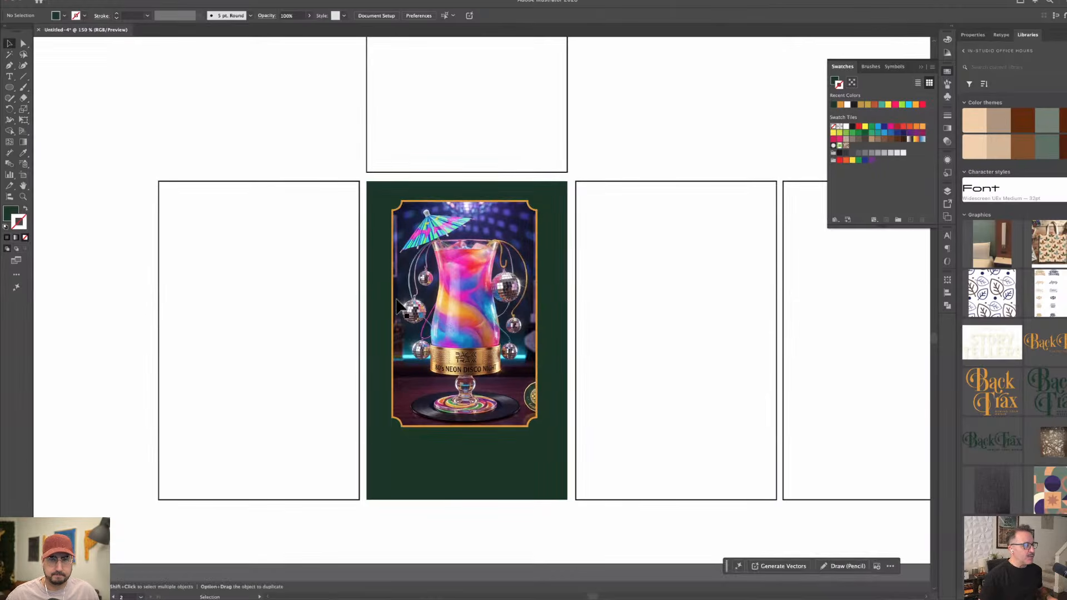
left_click(507, 204)
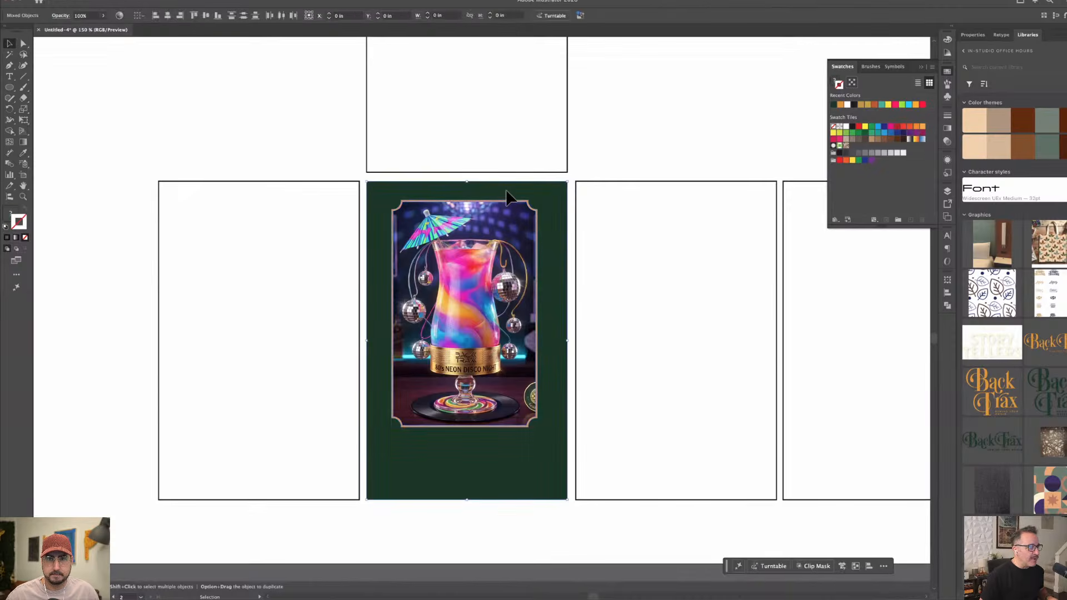
left_click_drag(498, 241, 501, 252)
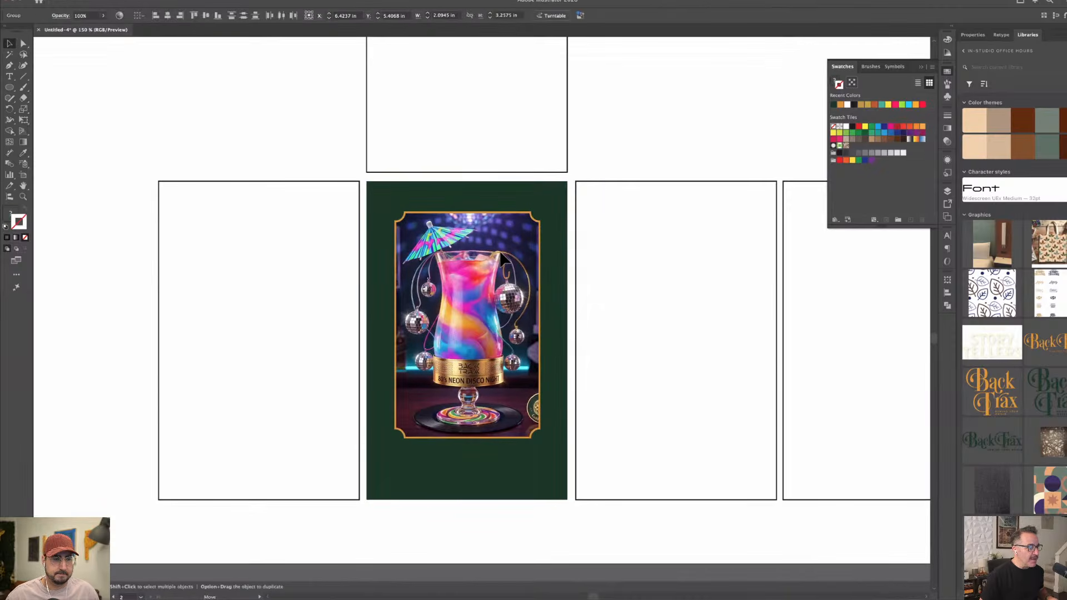
left_click(663, 103)
scroll(658, 197, "up", 10)
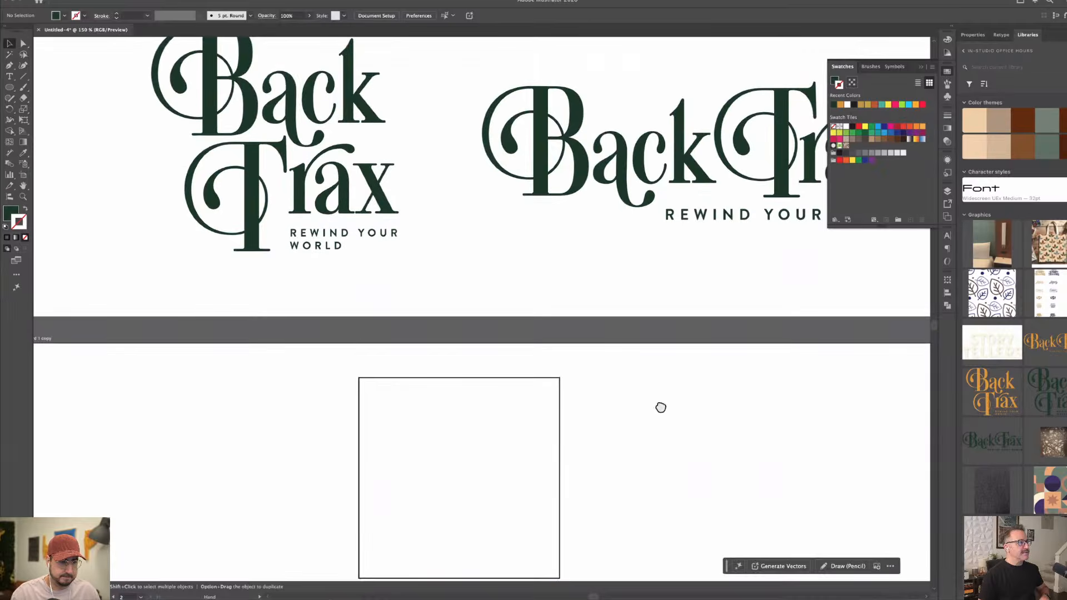
Copy the orange horizontal BackTrax wordmark onto the green panel and scale it down to fit centred below the cocktail image.
scroll(661, 408, "up", 8)
left_click(655, 119)
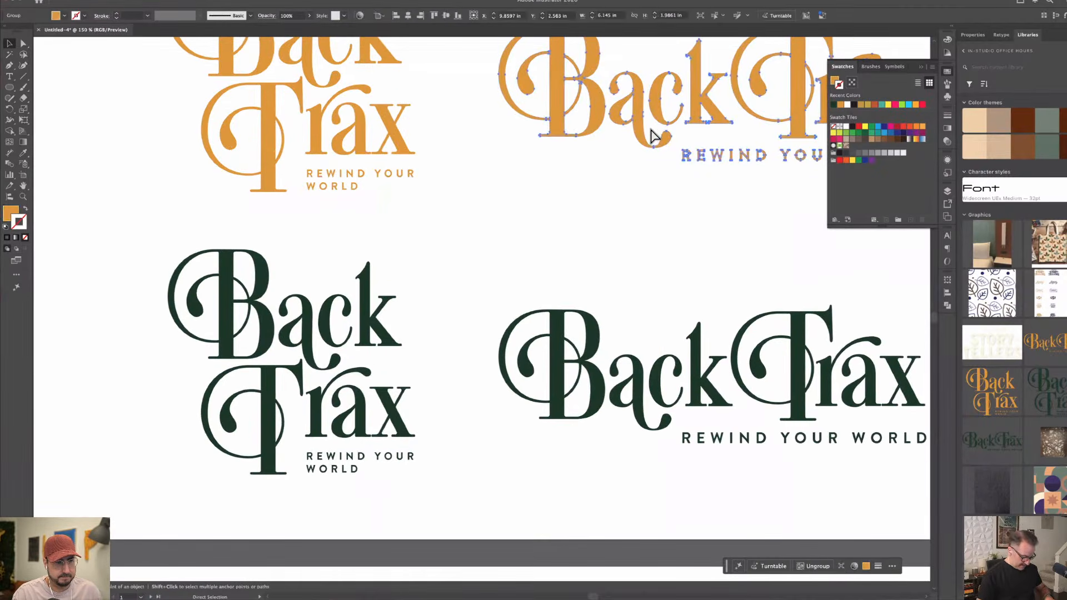
scroll(568, 224, "down", 15)
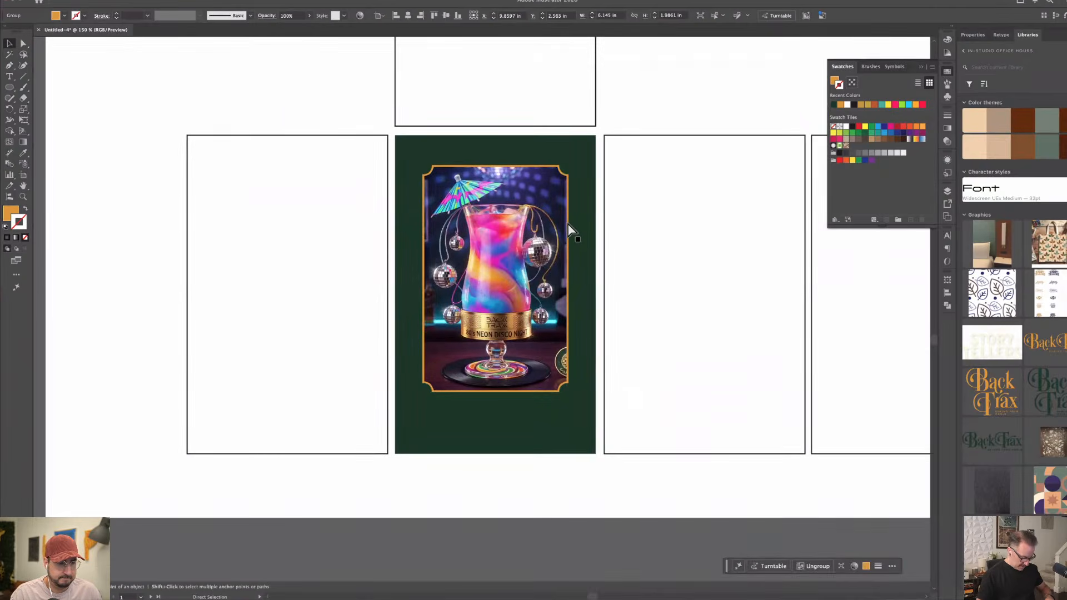
key("super+v")
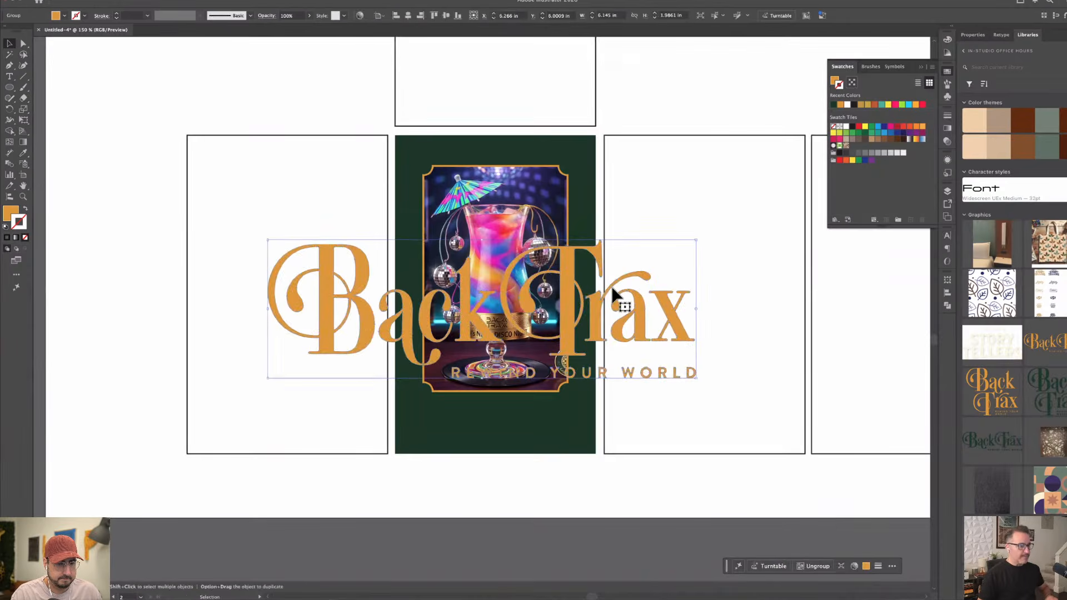
left_click_drag(697, 378, 531, 429)
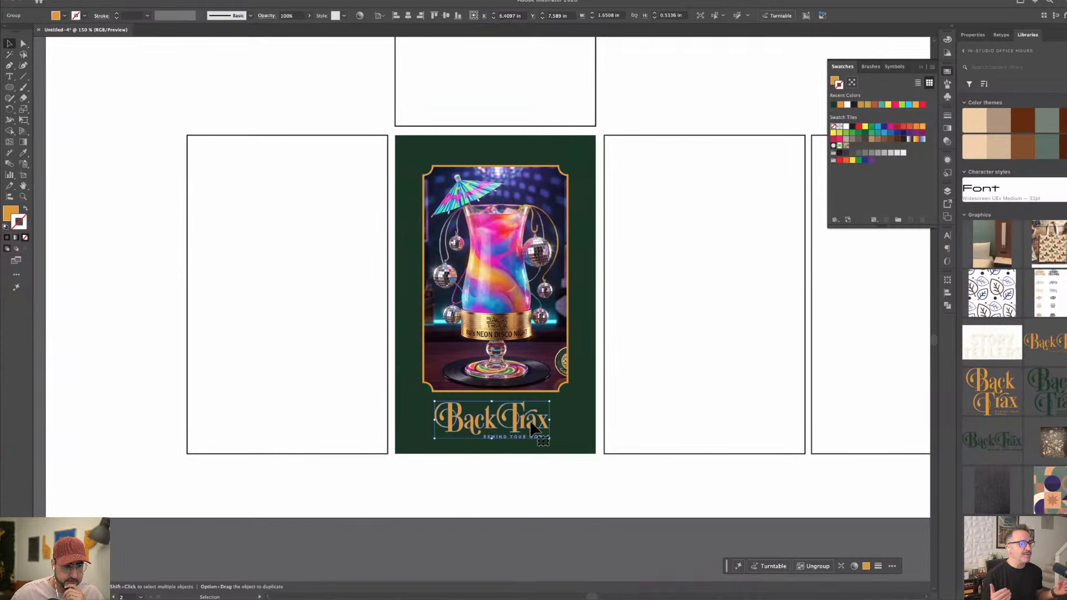
left_click(318, 353)
scroll(523, 417, "up", 1)
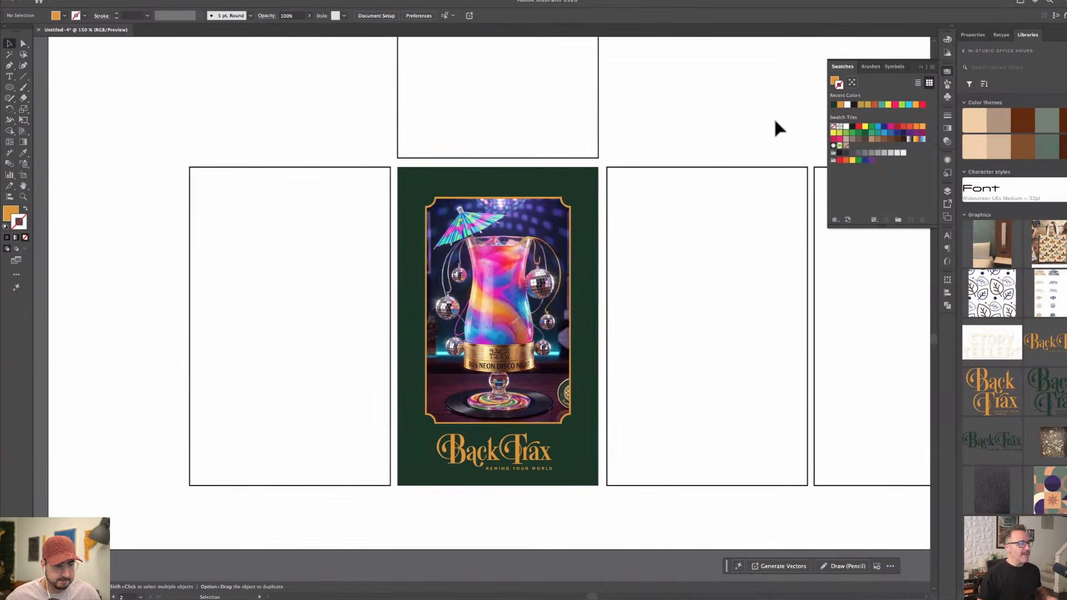
Add a text line reading "COLLECTIBLE GLASS" on the blank area above the panels.
left_click(9, 76)
left_click(282, 80)
type("COLL")
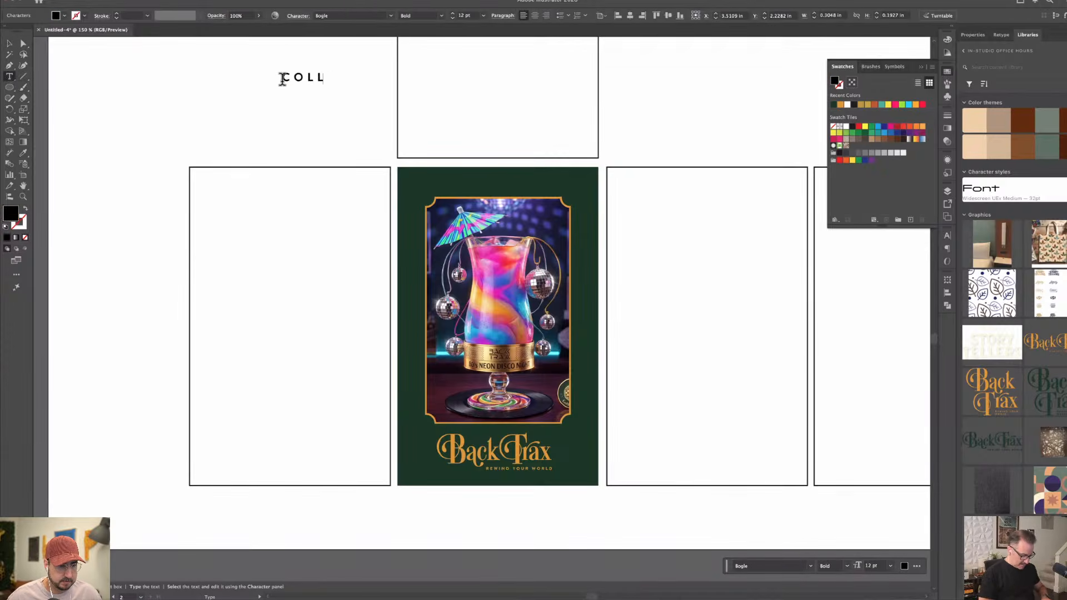
type("ECTIBLE")
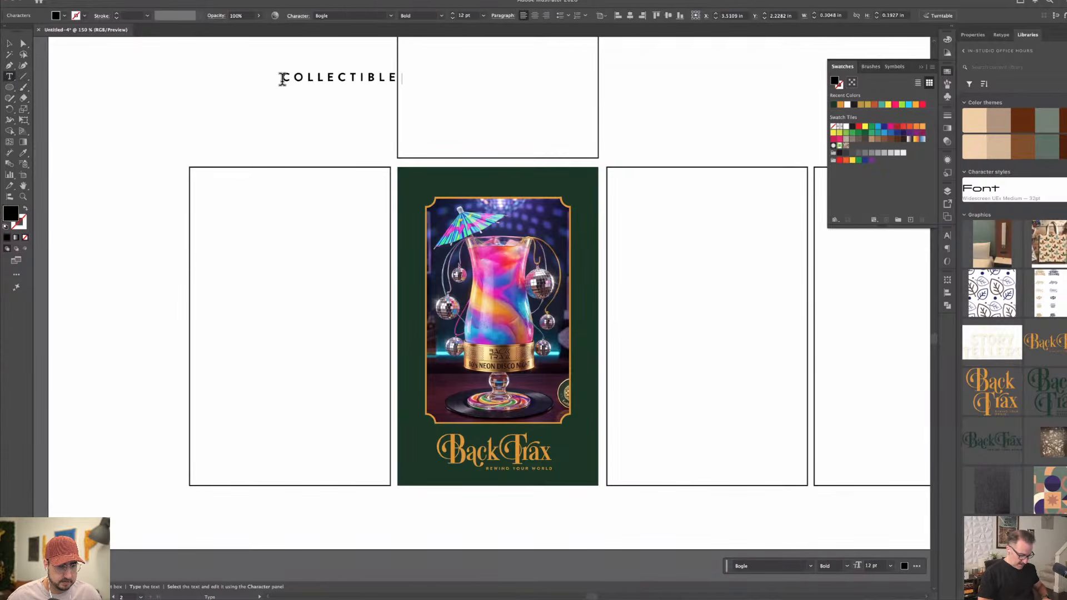
type(" GLASS")
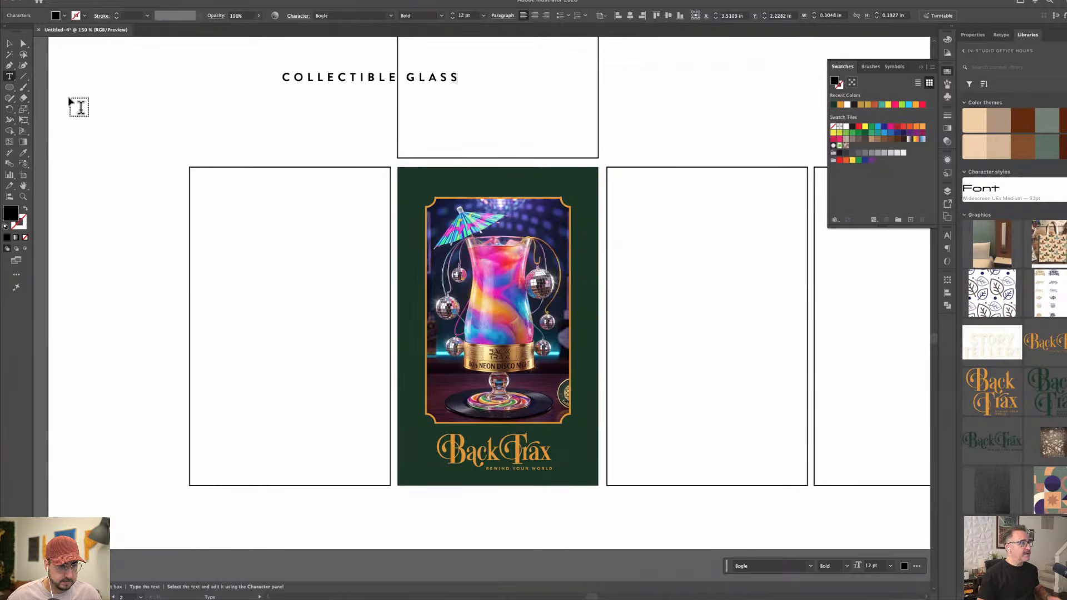
left_click(10, 43)
left_click(387, 56)
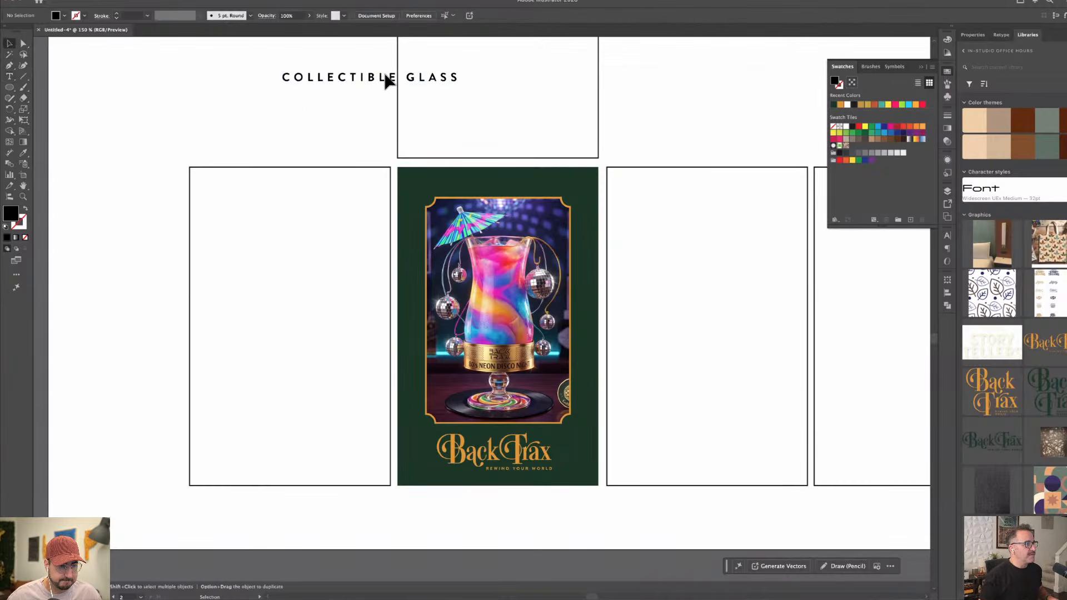
Place the "COLLECTIBLE GLASS" text above the cocktail image, shrink it slightly and colour it with the orange sampled from the wordmark.
left_click_drag(389, 79, 520, 187)
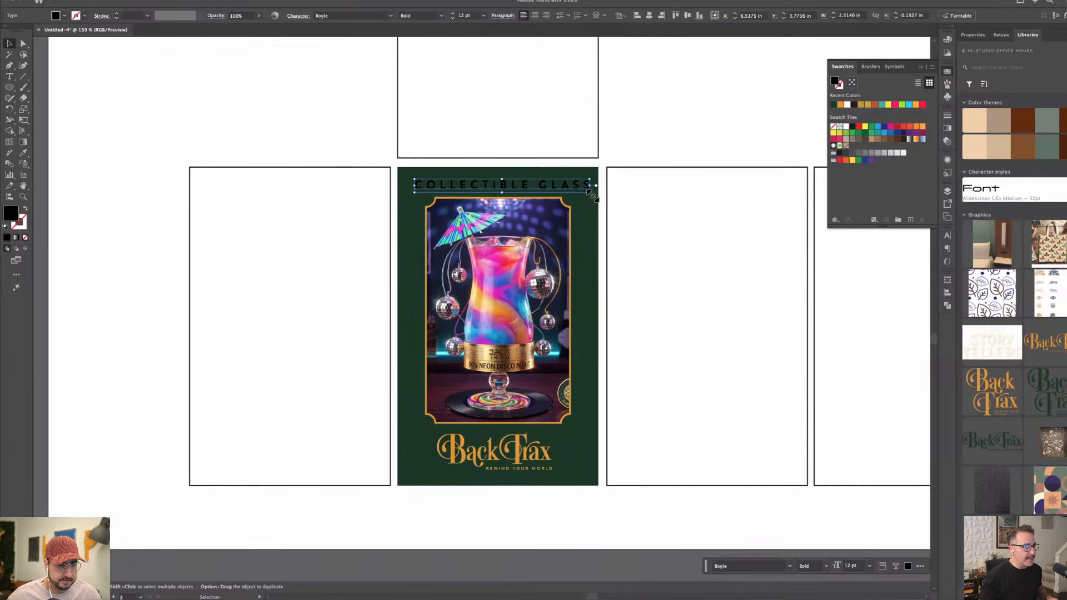
left_click_drag(590, 192, 565, 182)
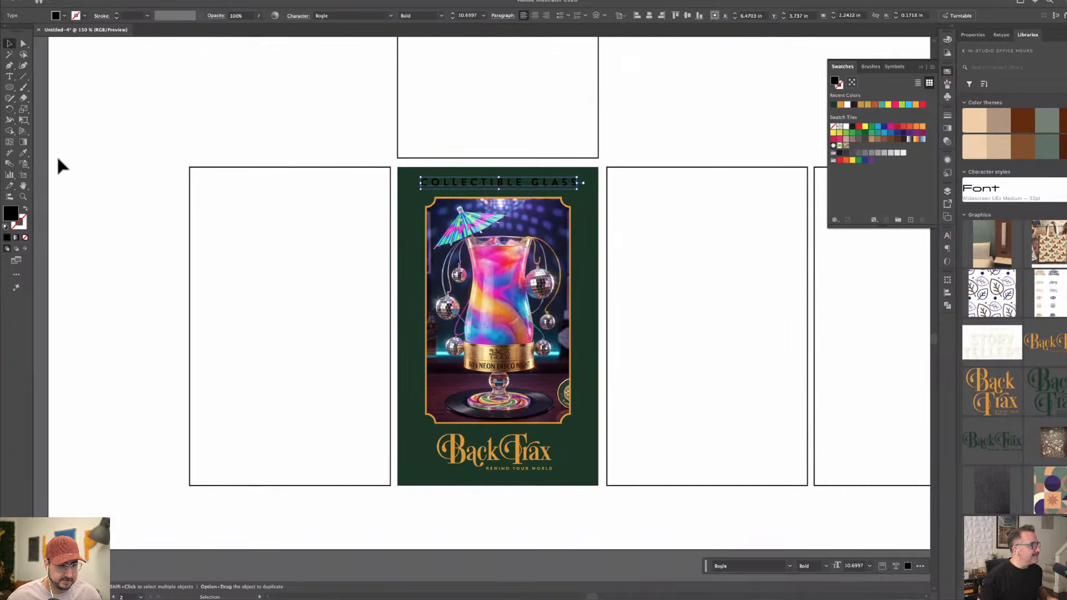
left_click(23, 153)
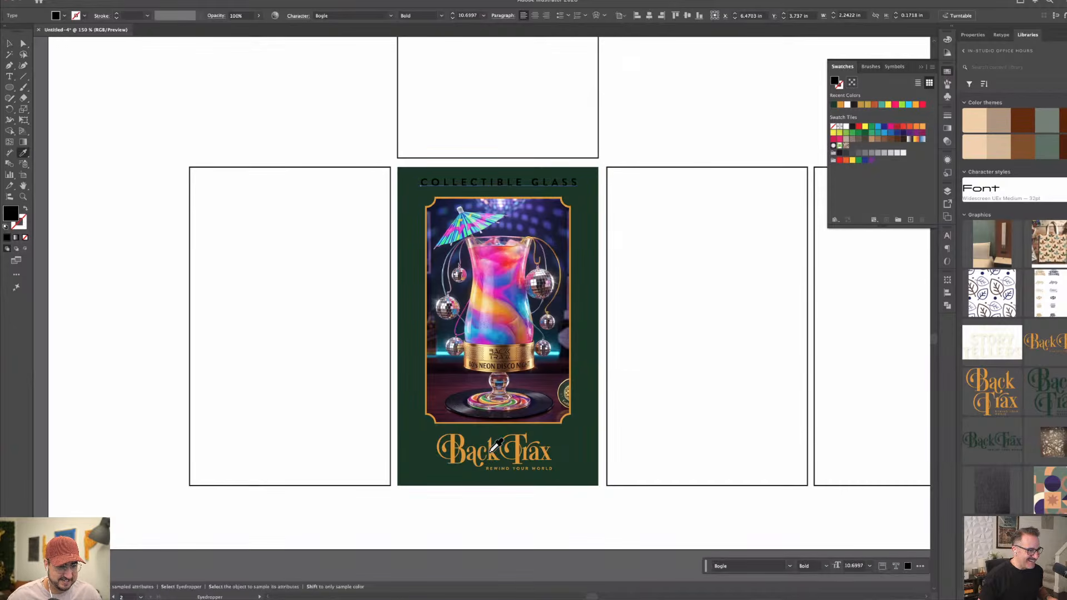
left_click(490, 452)
left_click(9, 43)
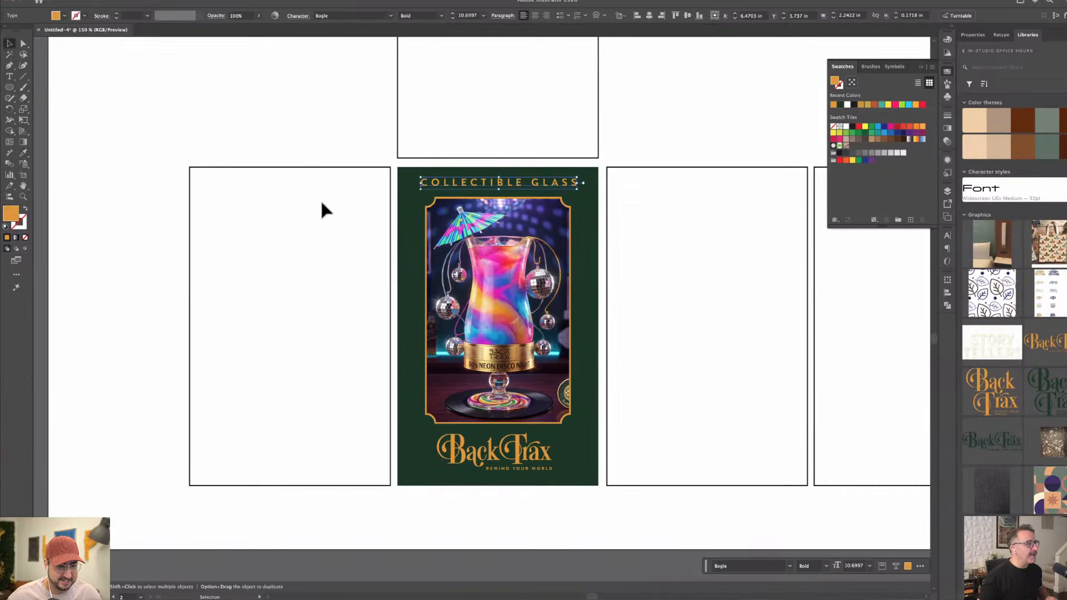
left_click(322, 203)
Scale "COLLECTIBLE GLASS" down a little more so it matches the width of the gold frame below it.
left_click_drag(428, 448, 427, 412)
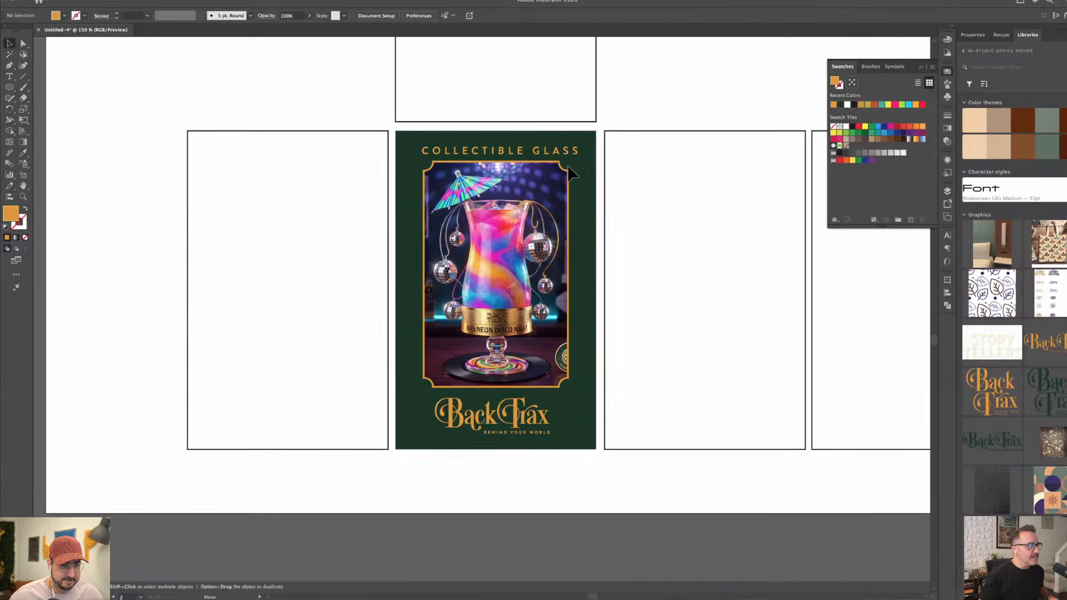
mouse_move(573, 151)
left_mouse_down()
mouse_move(575, 184)
mouse_move(557, 183)
mouse_move(557, 160)
left_mouse_up()
left_click(575, 186)
key("super+=")
left_click_drag(493, 269, 520, 11)
left_click_drag(493, 144, 491, 209)
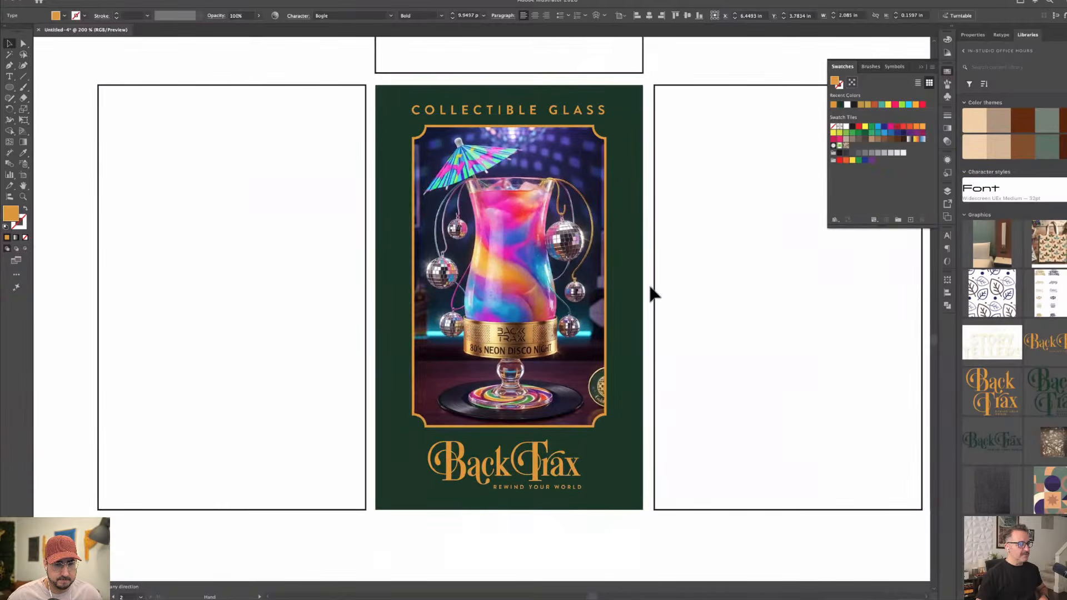
left_click(450, 545)
left_click_drag(441, 539, 439, 535)
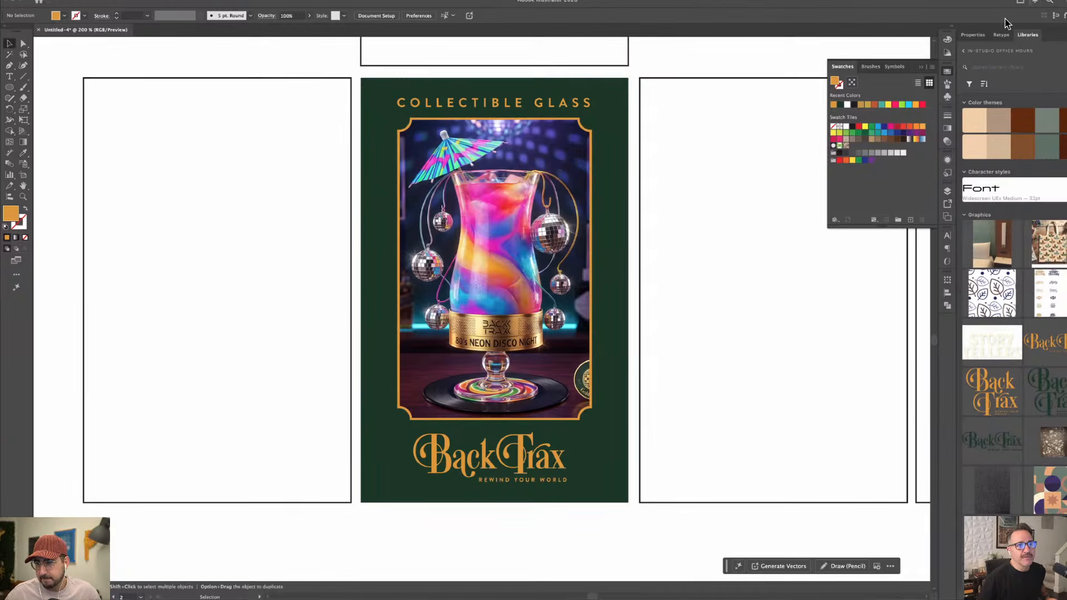
Generate a vector subject from the prompt "disco ball" with the Auto Select model and place it at the green panel's lower right corner.
left_click(973, 34)
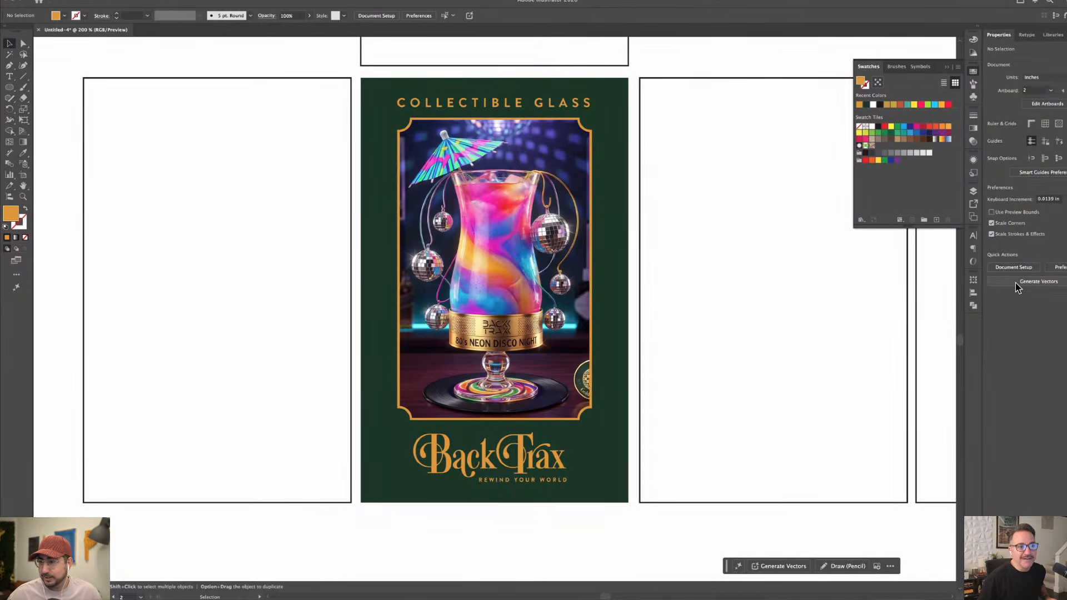
left_click(1015, 282)
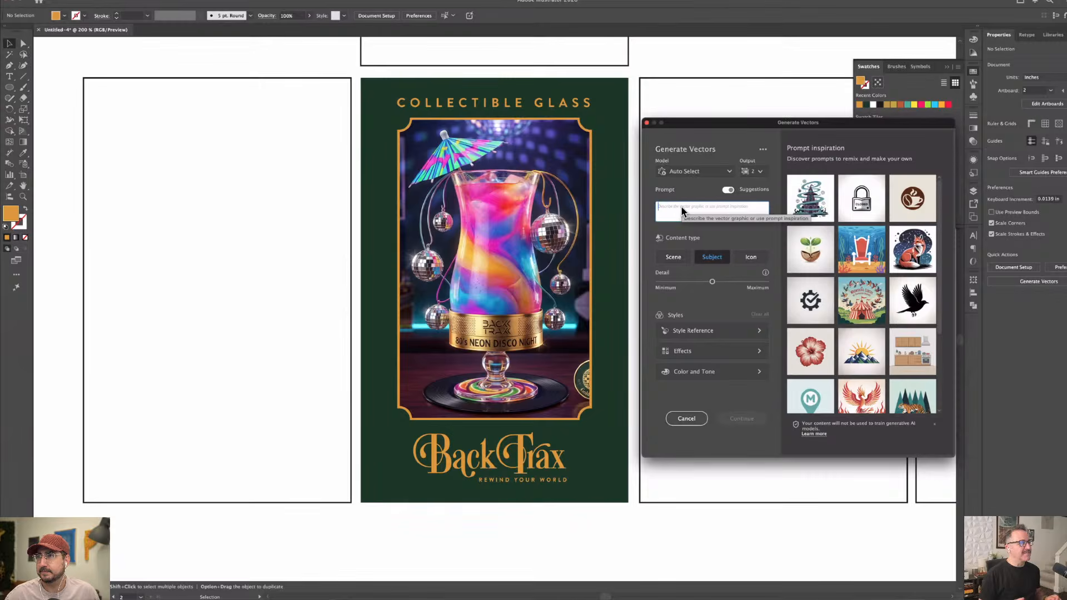
type("de")
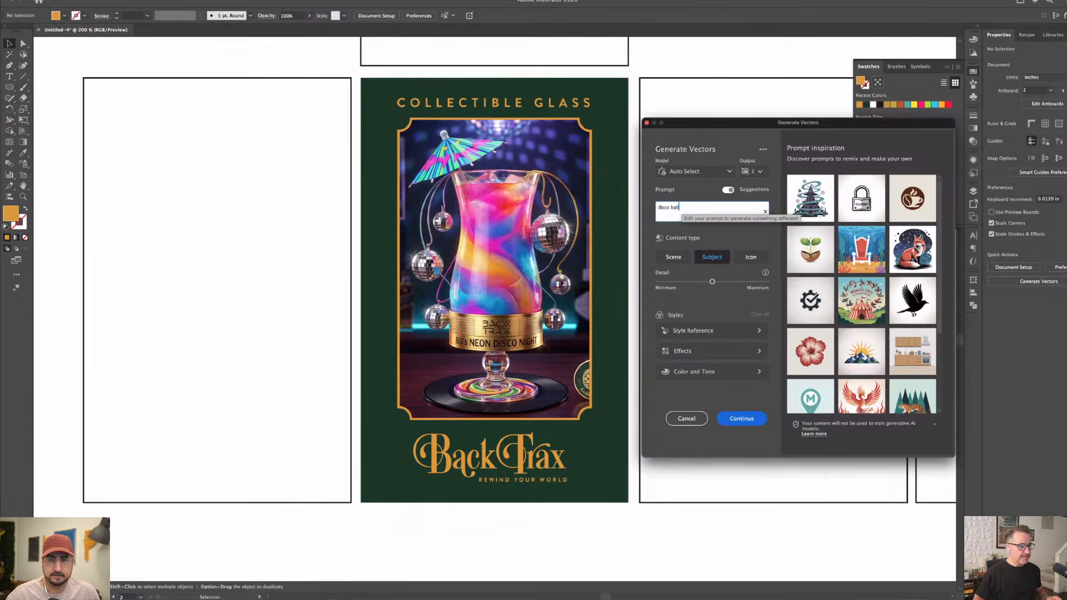
left_click(742, 418)
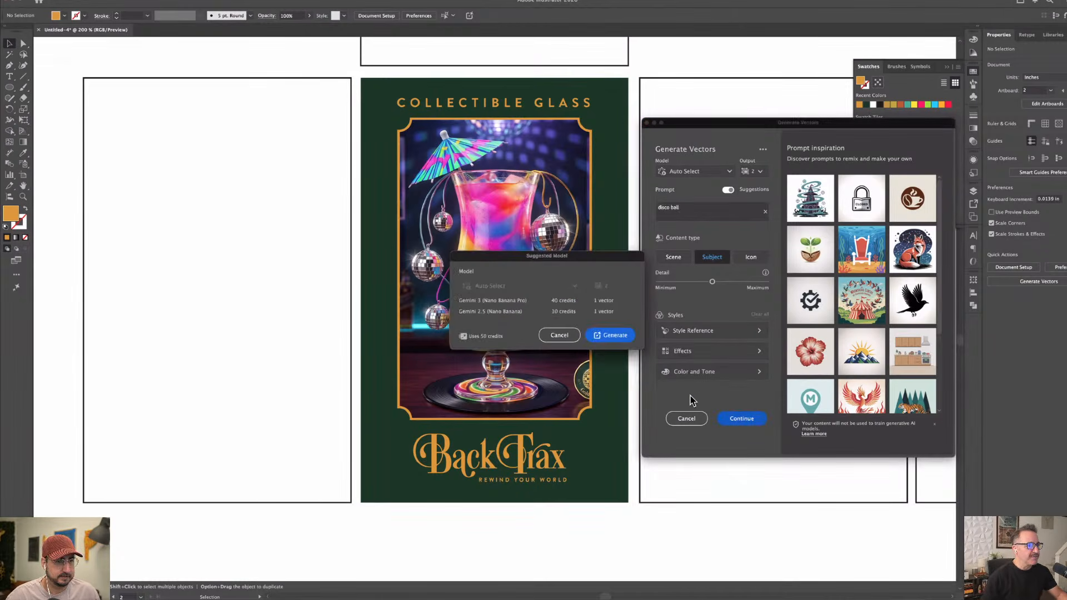
left_click(612, 335)
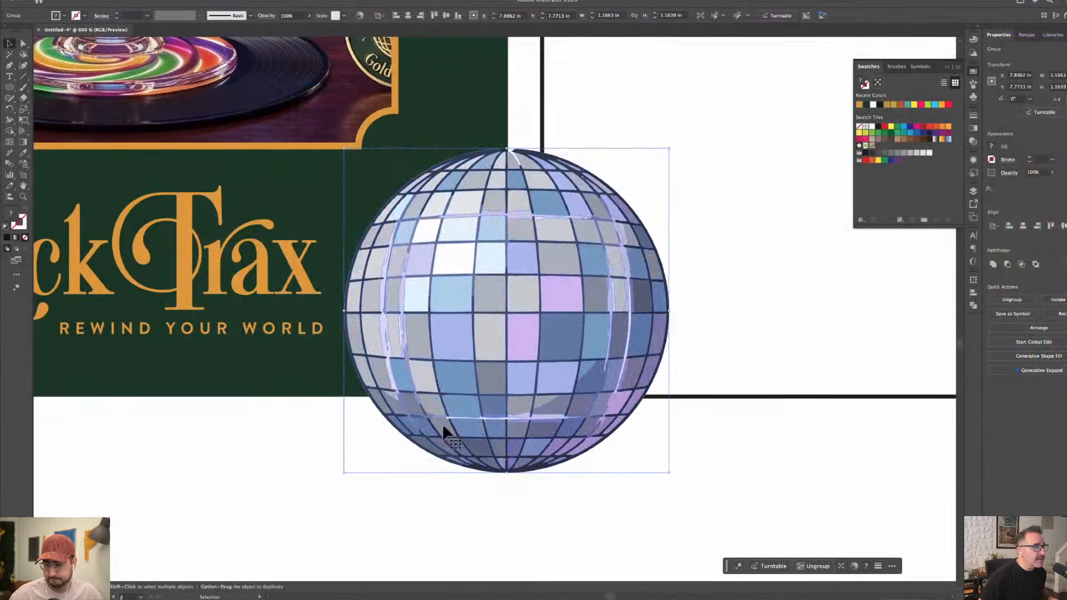
left_click(245, 506)
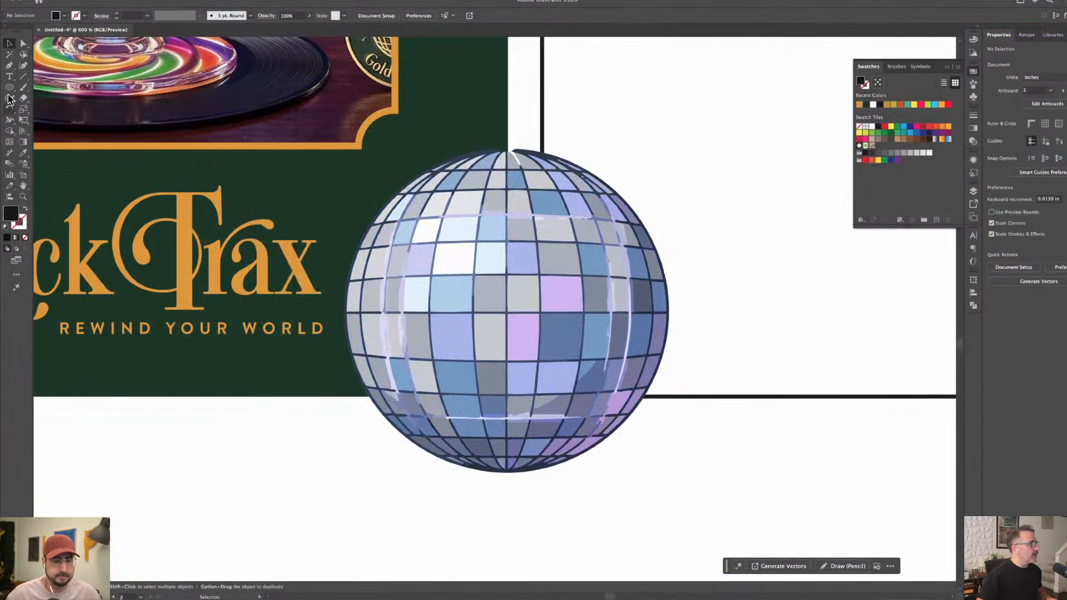
Draw a rectangle about 0.77 × 0.98 in over the ball's part inside the green panel and clip the disco ball with it.
left_click_drag(9, 92, 42, 85)
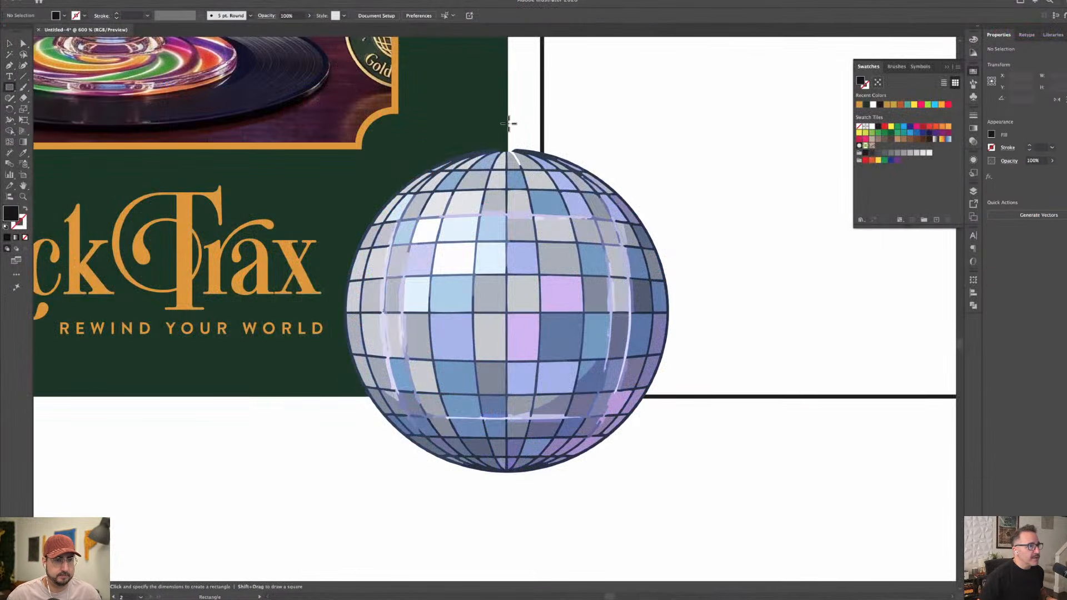
left_click_drag(507, 122, 293, 396)
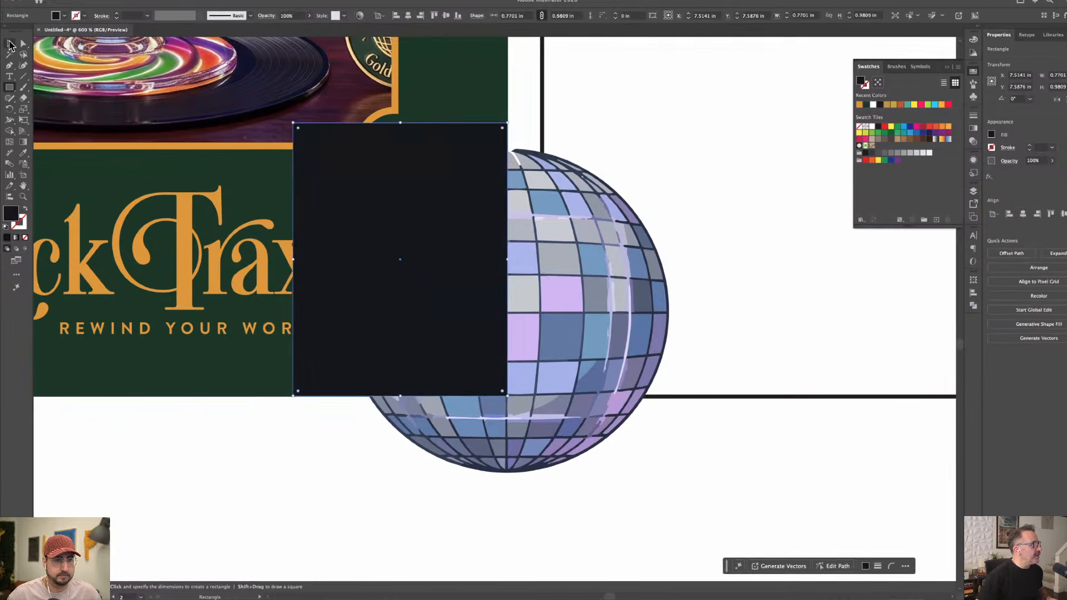
left_click(9, 43)
left_click(503, 466, "shift")
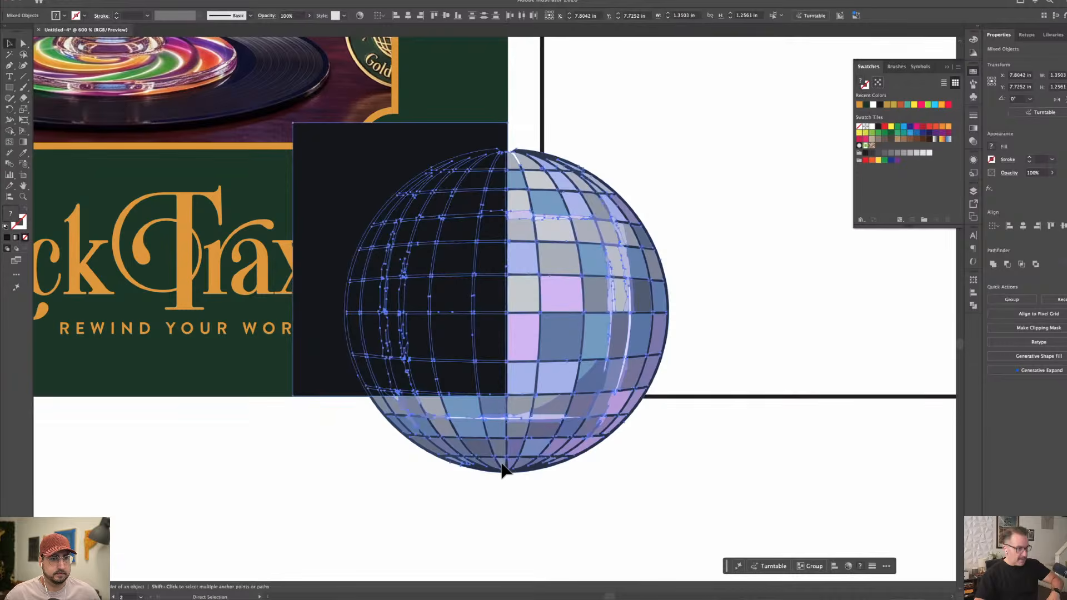
key("super+7")
key("super+shift+a")
key("b")
left_click_drag(540, 486, 583, 488)
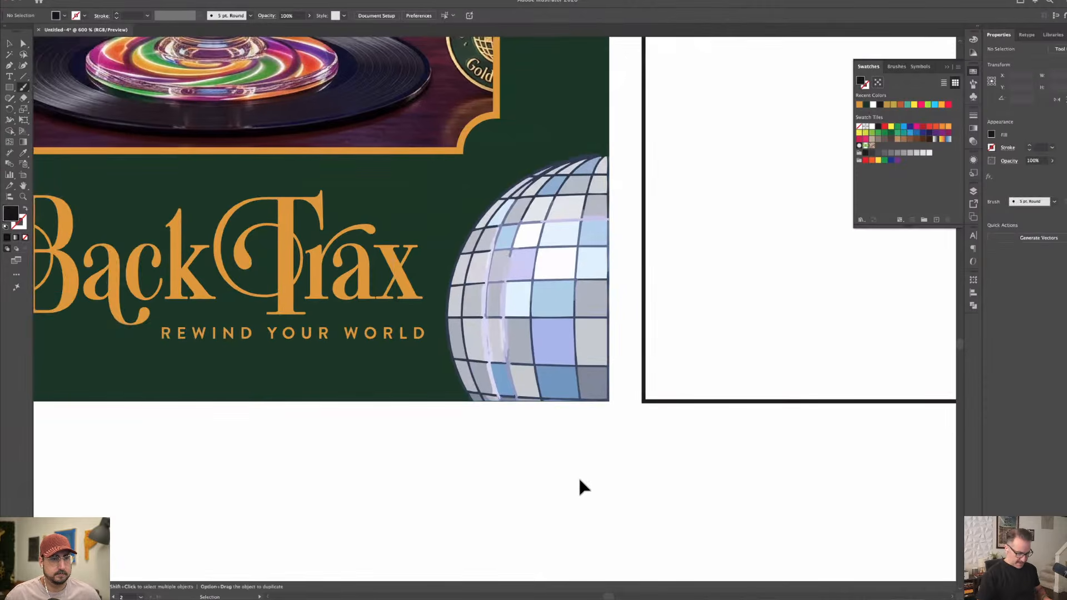
key("super+minus")
key("super+minus")
key("super+minus")
key("super+minus")
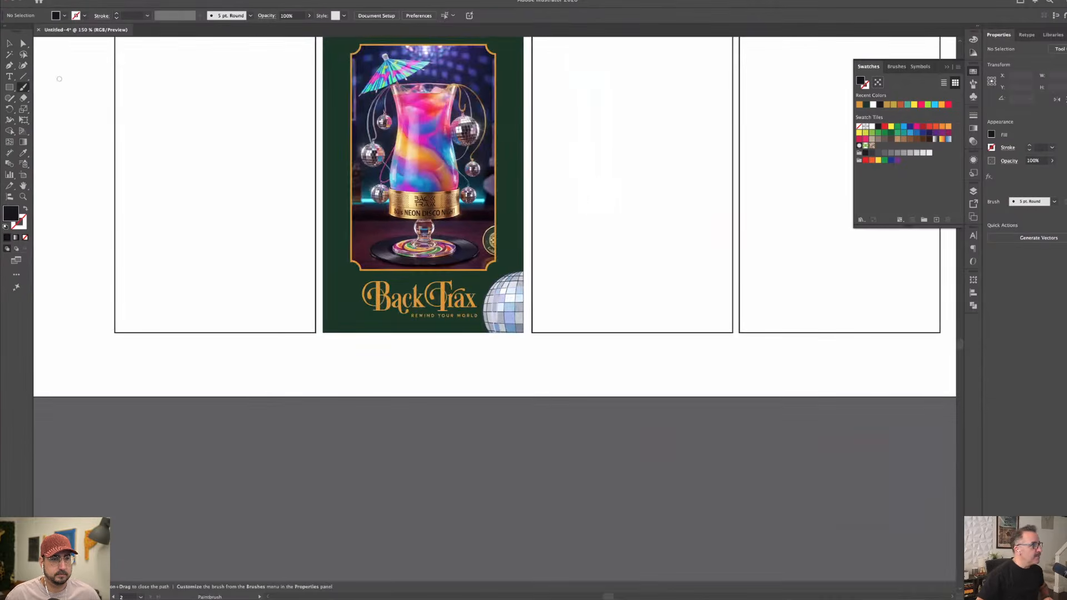
Copy the clipped disco ball to the left neighbouring panel and place a mirrored copy in the green panel's lower left corner.
left_click(9, 43)
left_click_drag(405, 418, 515, 508)
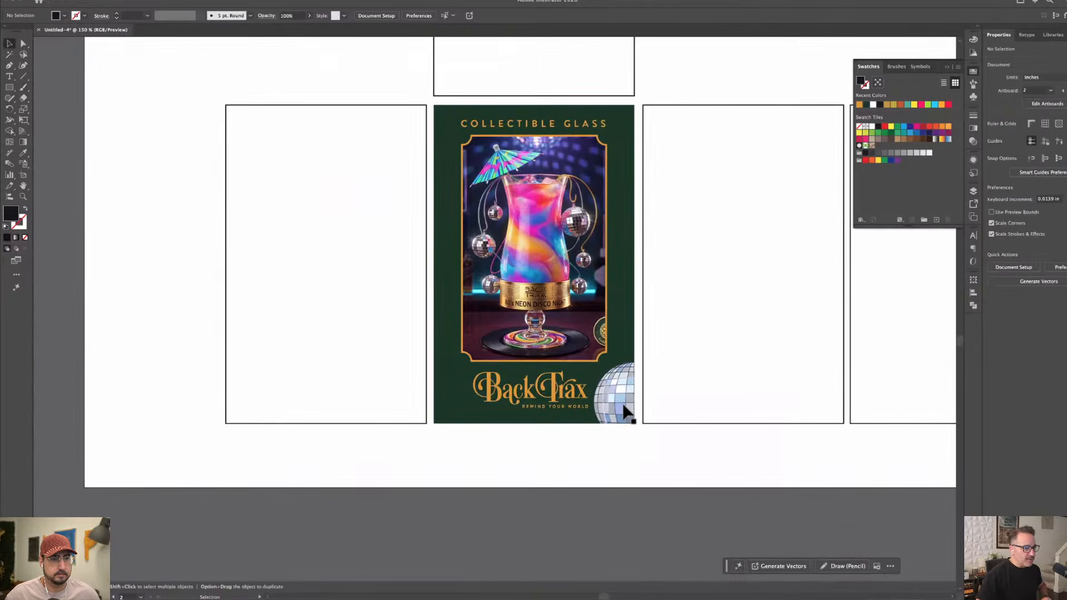
left_click_drag(624, 409, 429, 432)
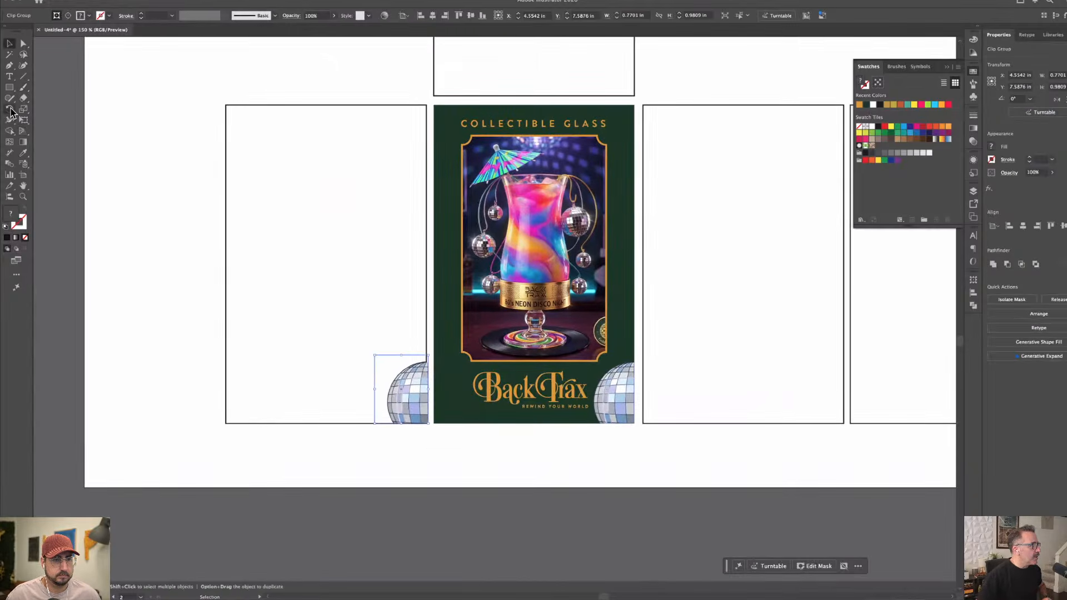
left_click_drag(9, 109, 31, 121)
left_click_drag(277, 358, 463, 371)
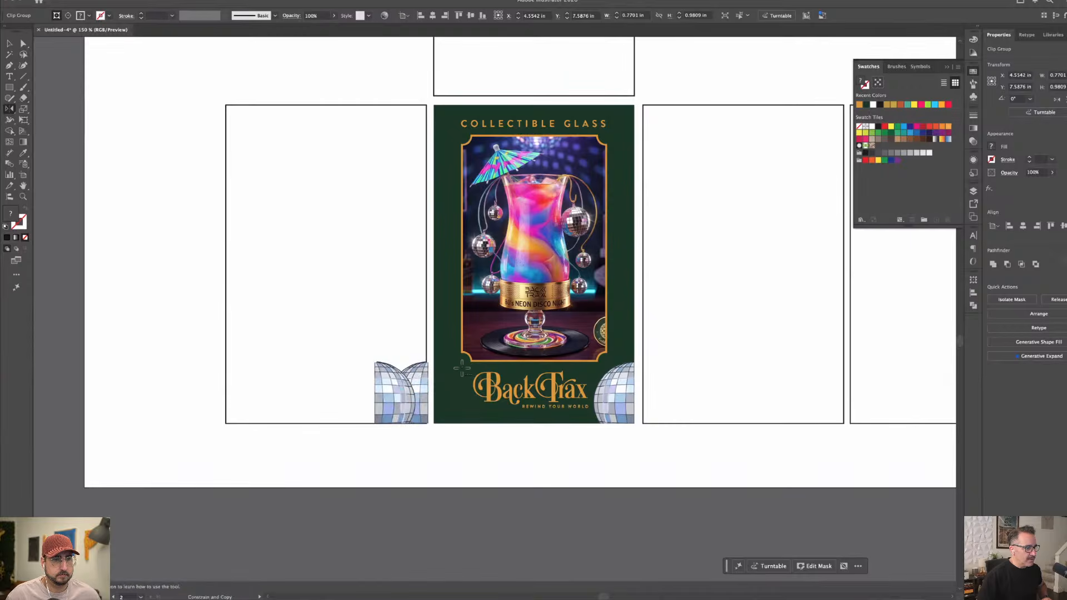
left_click(9, 42)
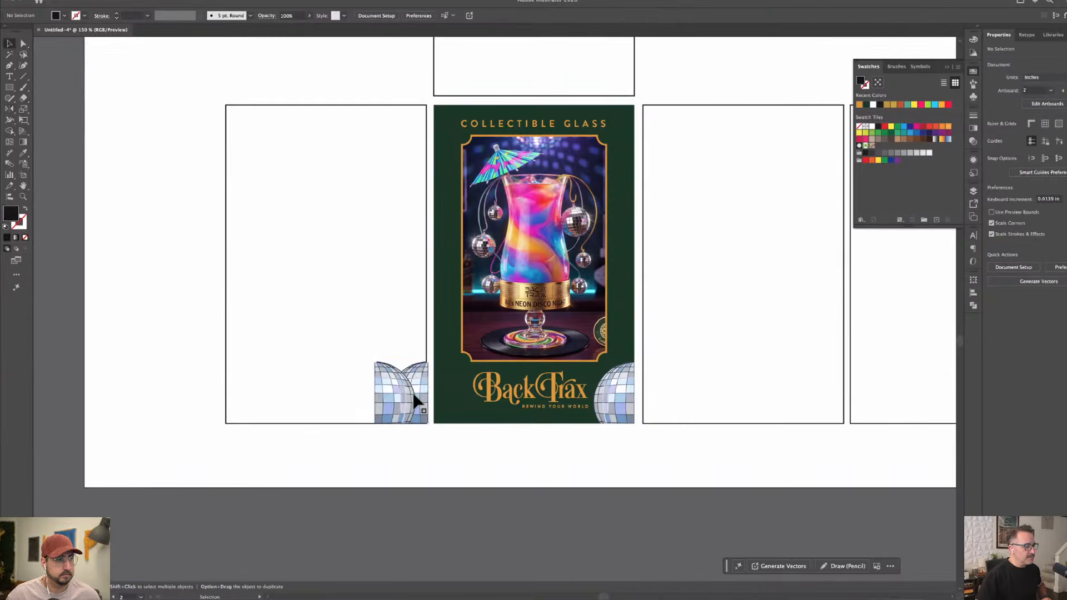
left_click_drag(409, 400, 459, 410)
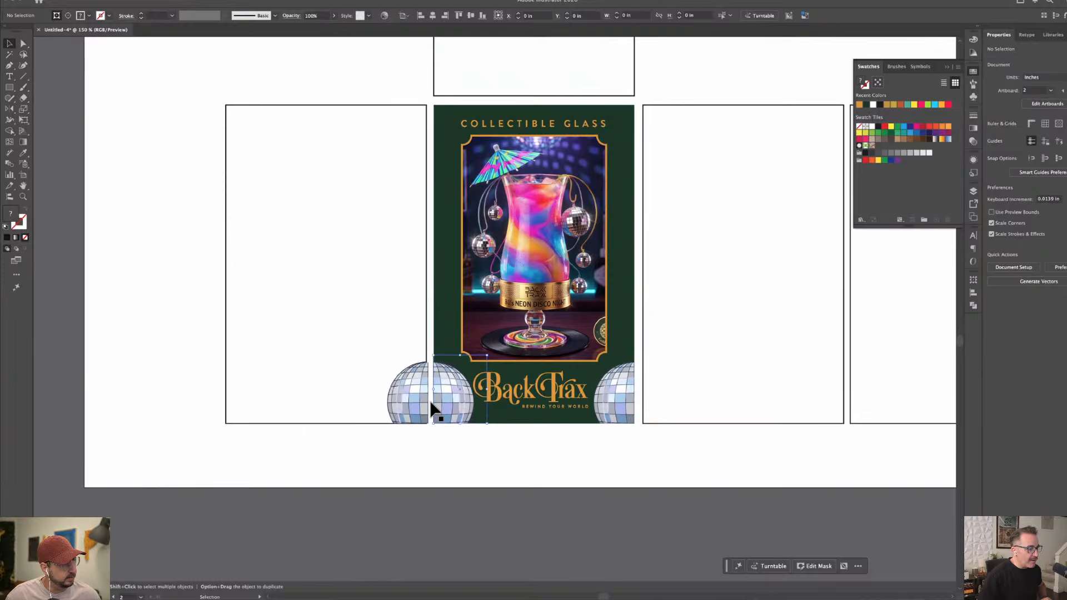
Copy the mirrored half disco ball to the lower left corner of the panel right of the green one.
left_click(466, 456)
scroll(412, 448, "right", 3)
left_click_drag(408, 388, 598, 384)
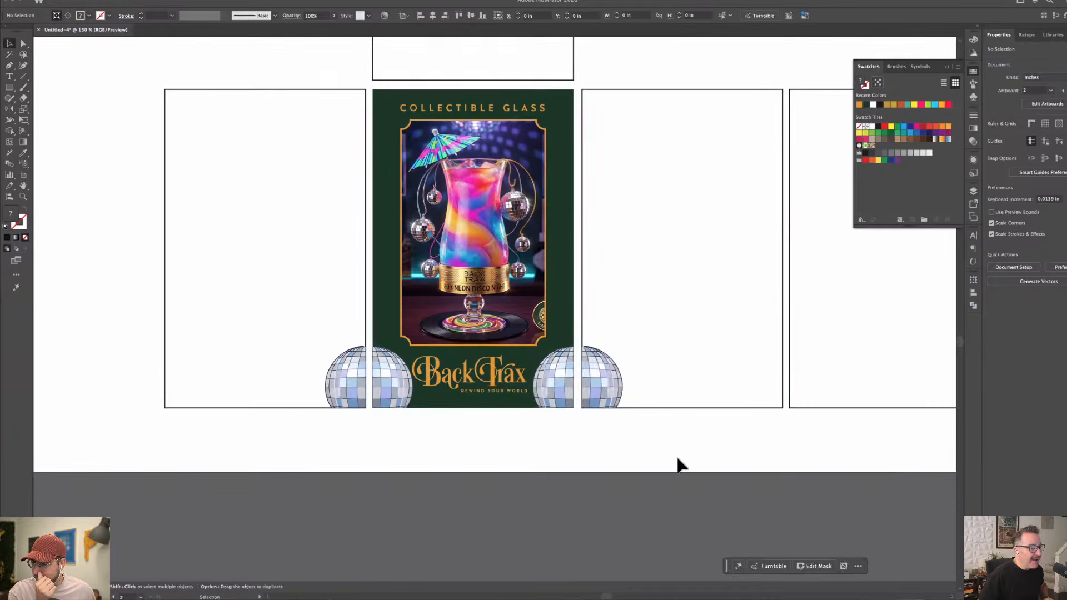
Fill the two panels flanking the green panel with the orange sampled from the BackTrax wordmark.
left_click(581, 275)
left_click(234, 89, "shift")
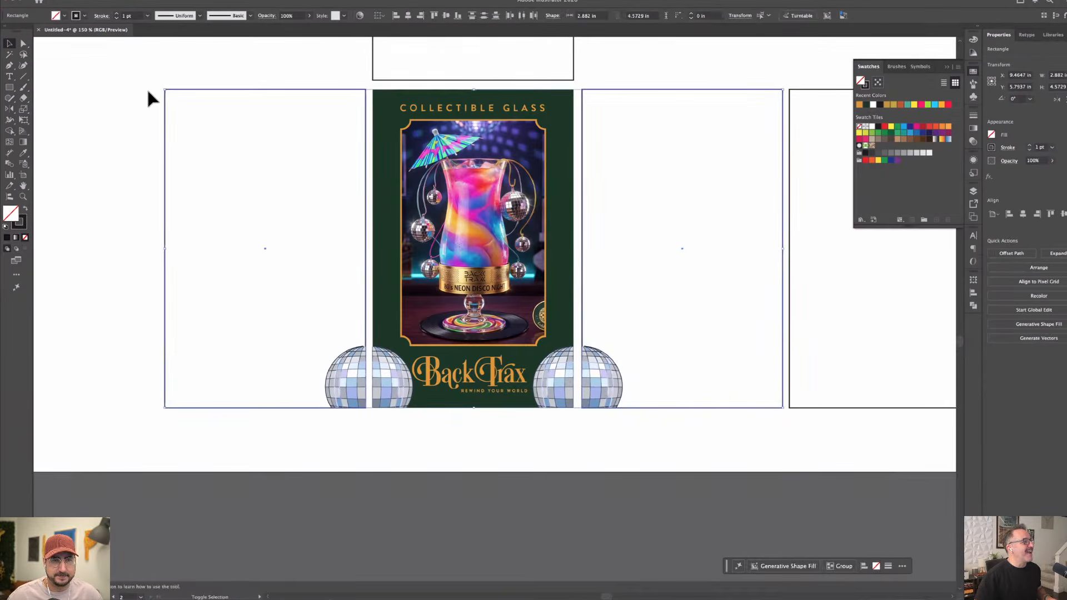
left_click(24, 153)
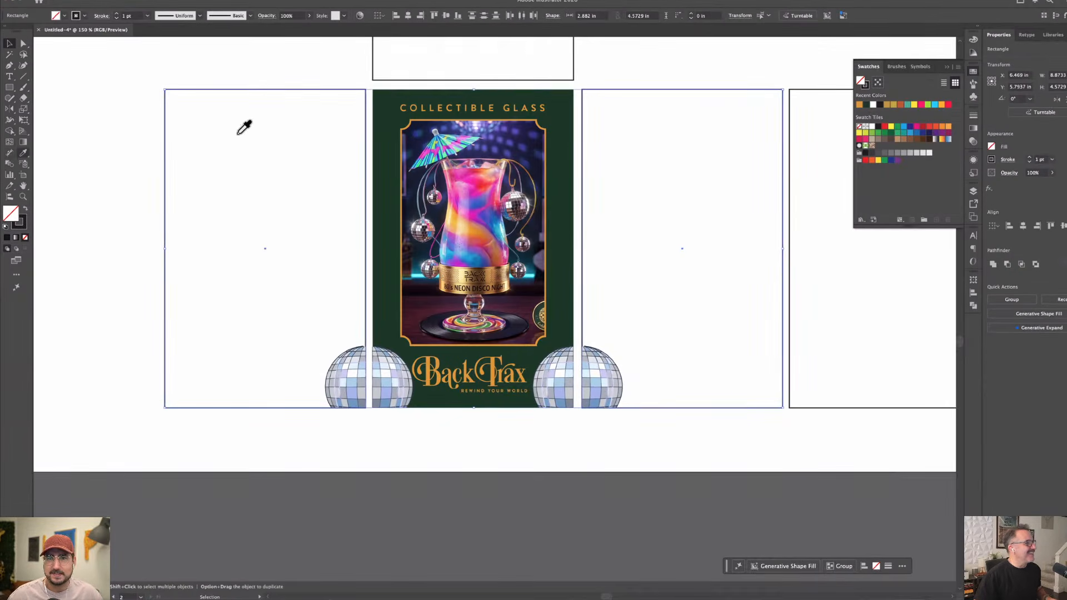
left_click(469, 371)
left_click(469, 372)
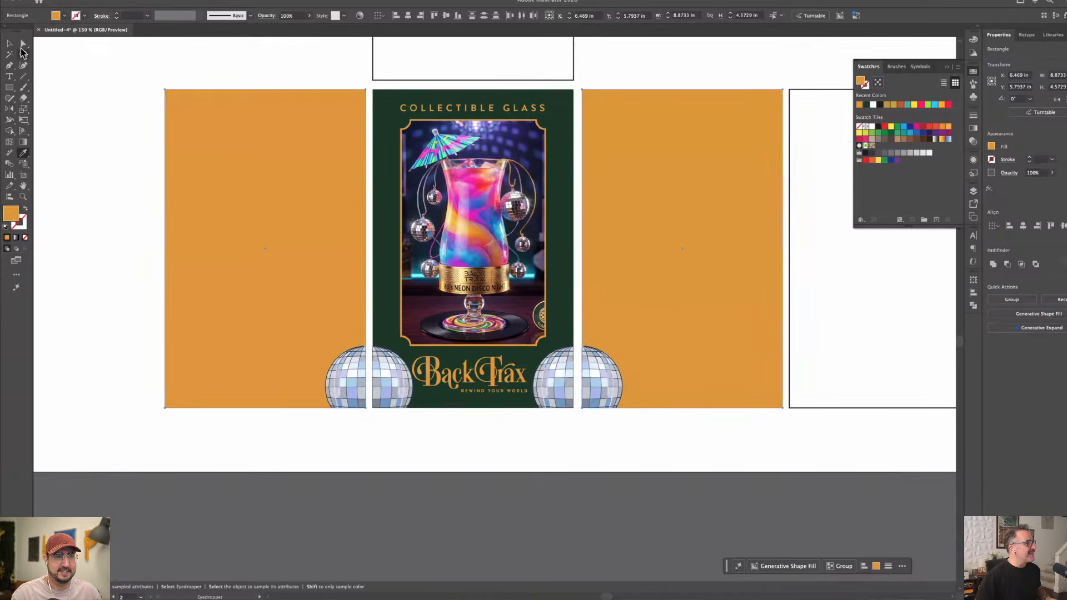
key("v")
left_click(139, 153)
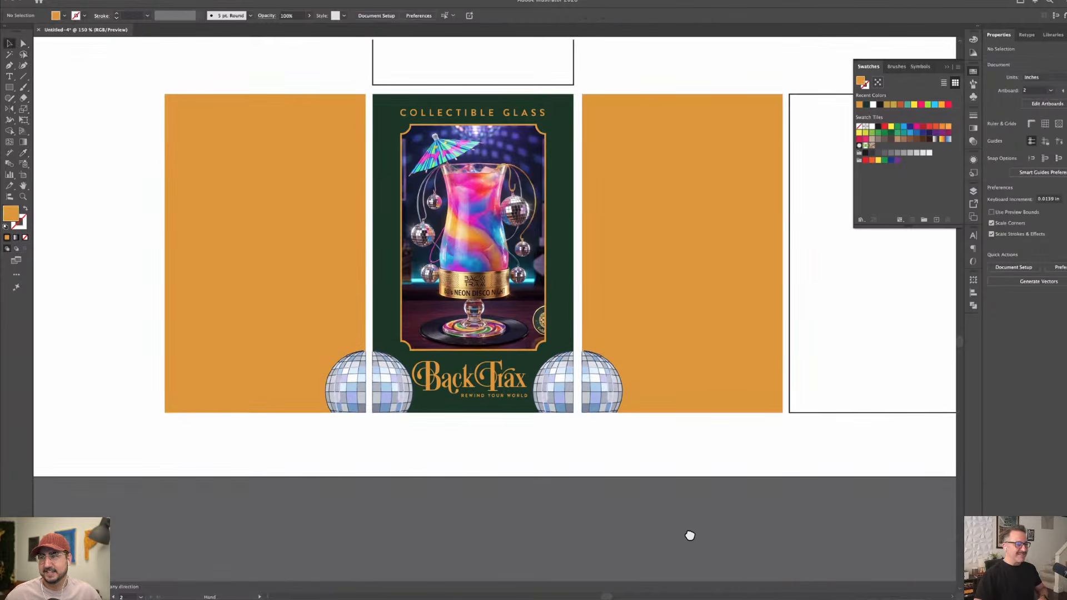
Copy the stacked BackTrax wordmark onto the left orange panel, bring it to front and scale it to about 2.17 × 1.98 in.
scroll(689, 534, "up", 3)
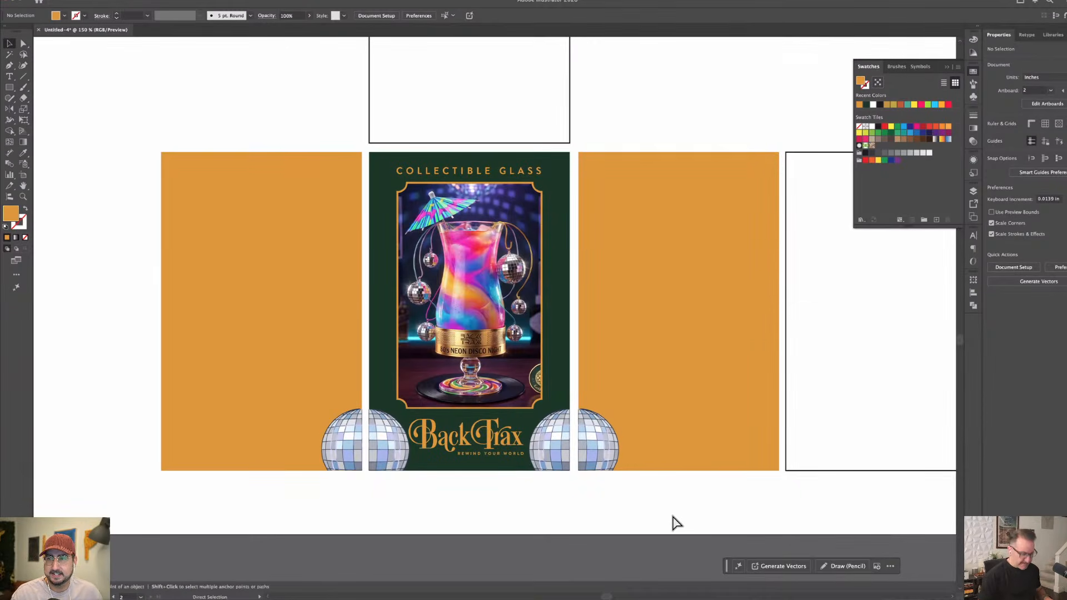
key("super+minus")
scroll(561, 160, "up", 8)
scroll(558, 151, "up", 2)
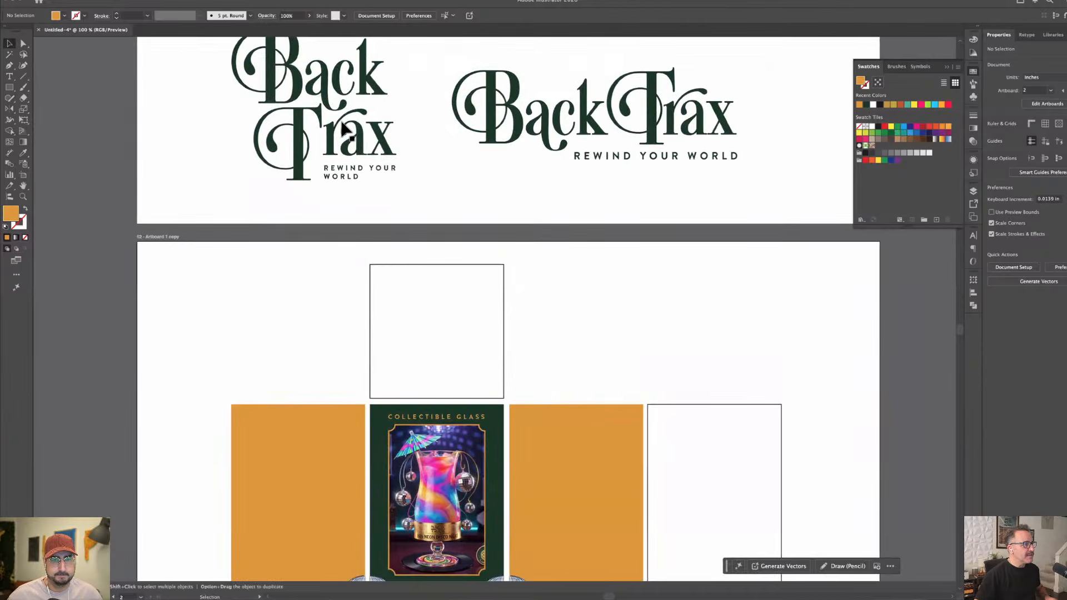
left_click_drag(338, 129, 315, 535)
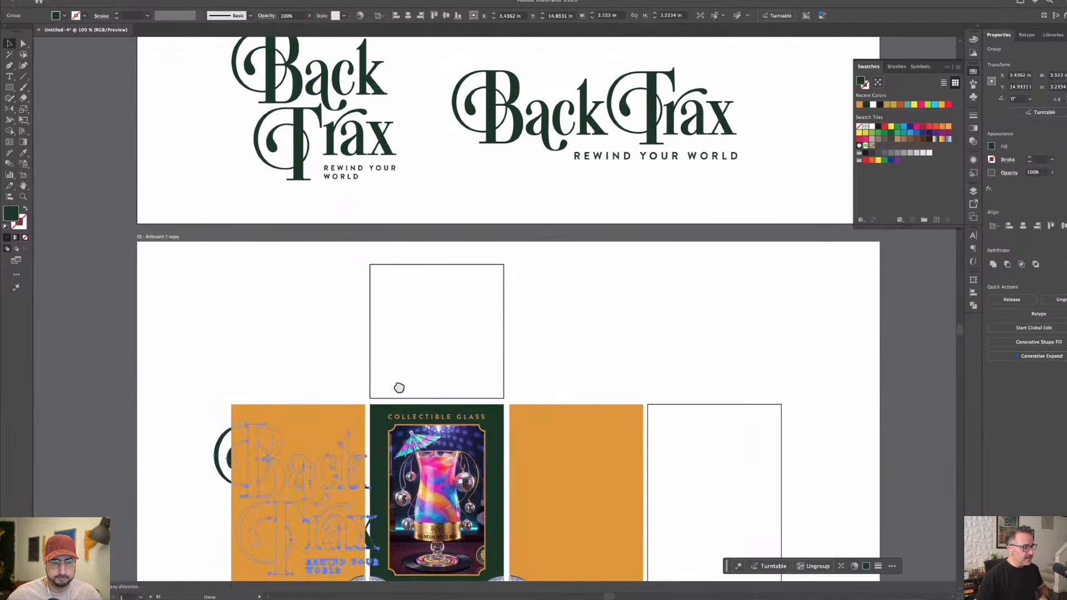
left_click_drag(400, 385, 479, 145)
key("super+shift+bracketright")
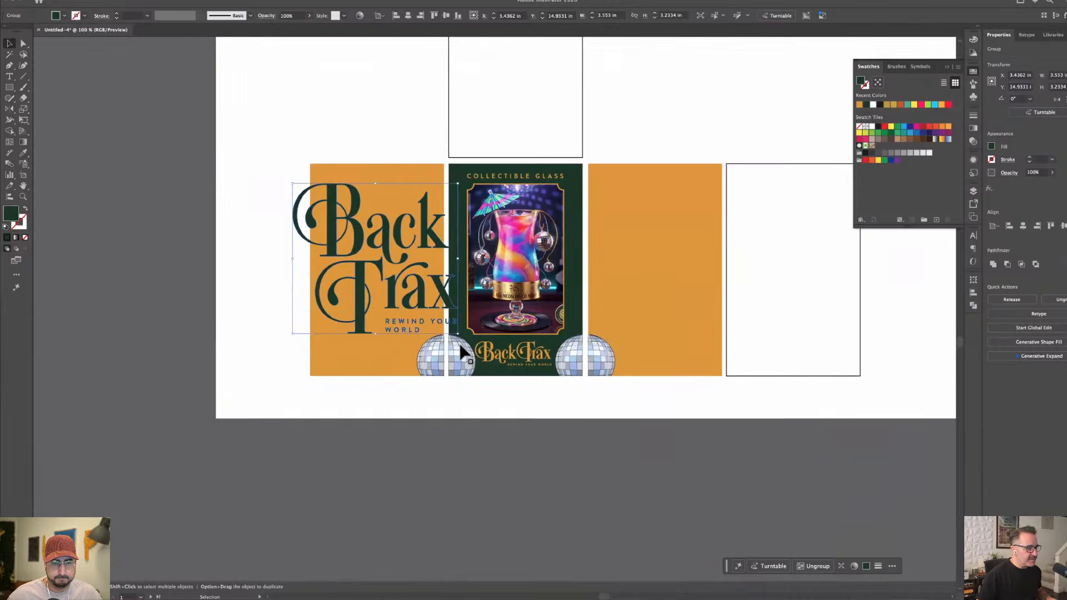
left_click_drag(458, 333, 402, 296)
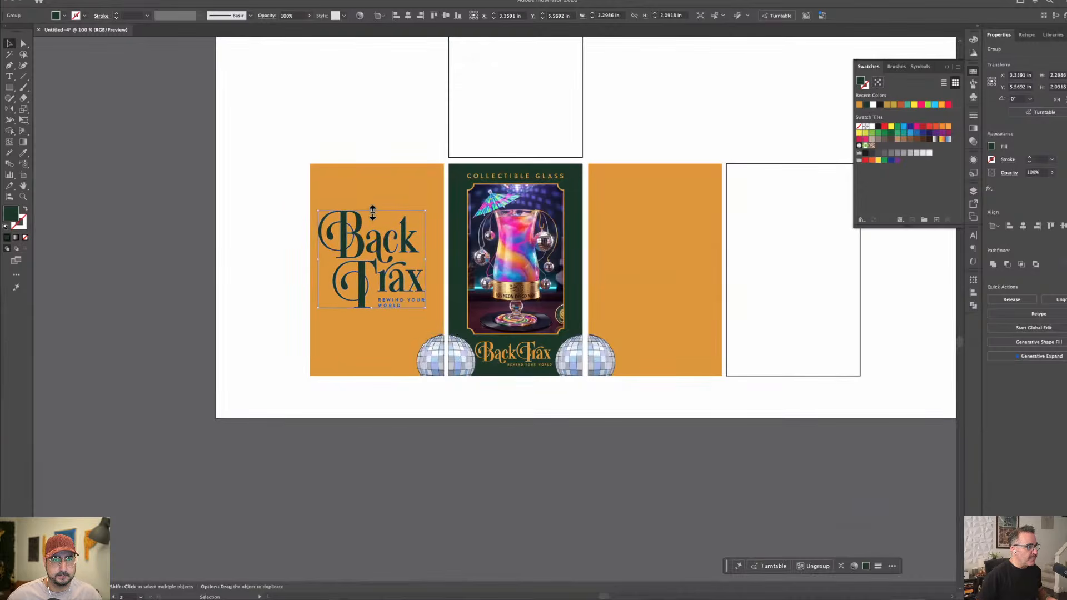
left_click_drag(372, 211, 376, 239)
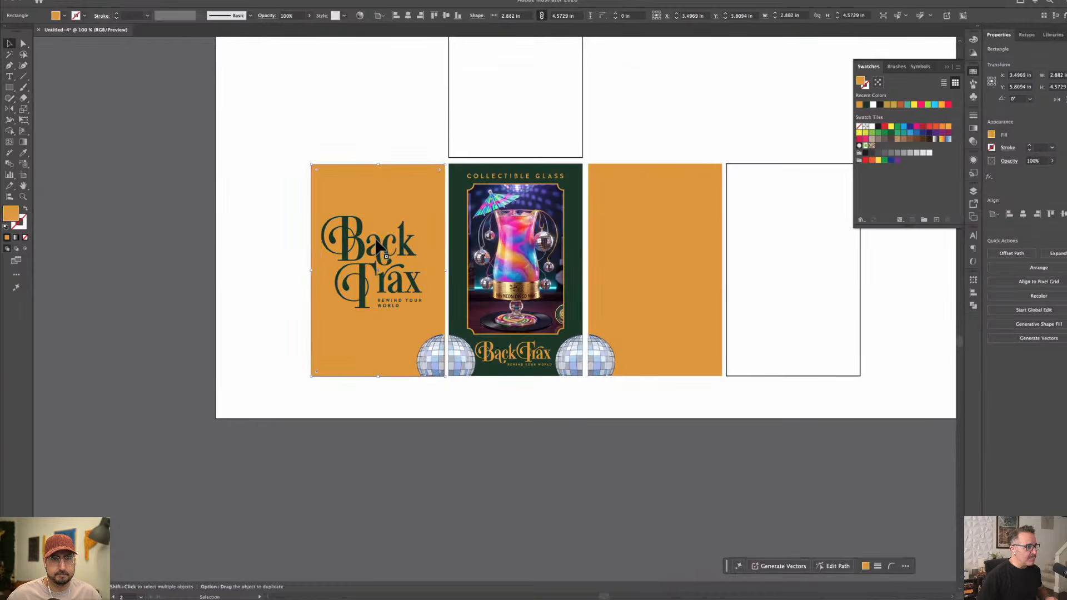
Place a copy of the stacked wordmark on the orange panel right of the green one.
left_click(248, 257)
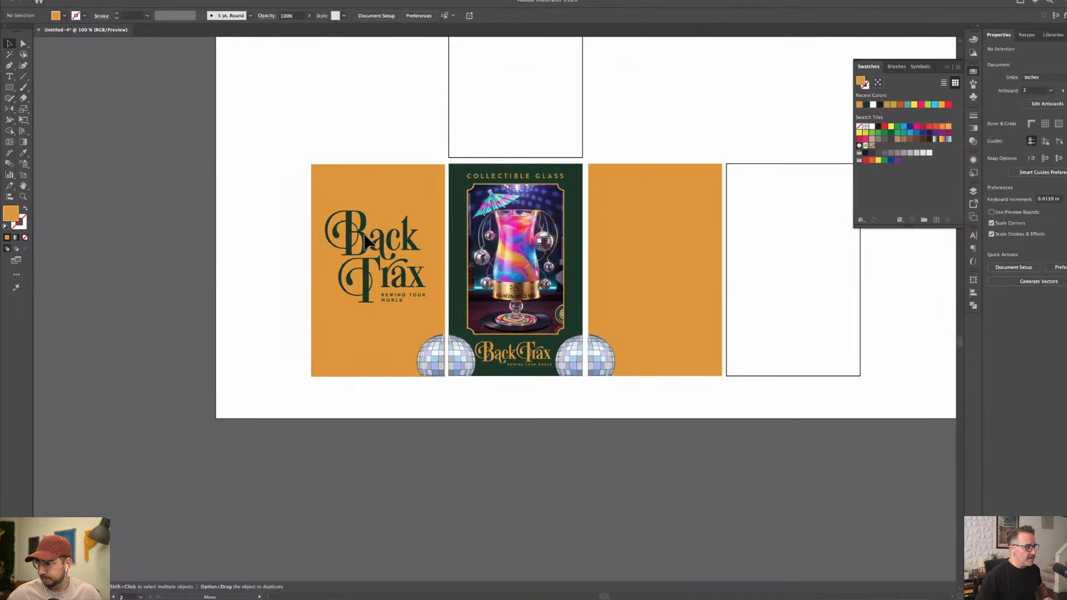
left_click_drag(376, 253, 650, 248)
left_click(655, 452)
left_click_drag(632, 431, 603, 401)
Switch to the Firefly board in Chrome and remove the background from the cocktail image.
mouse_move(661, 599)
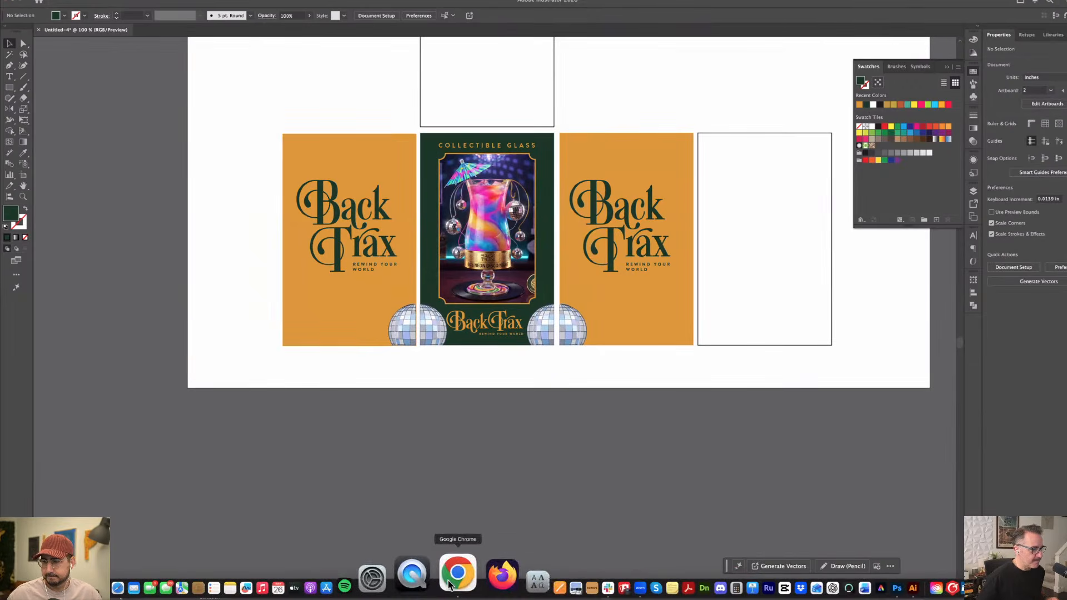
left_click(452, 583)
left_click(591, 268)
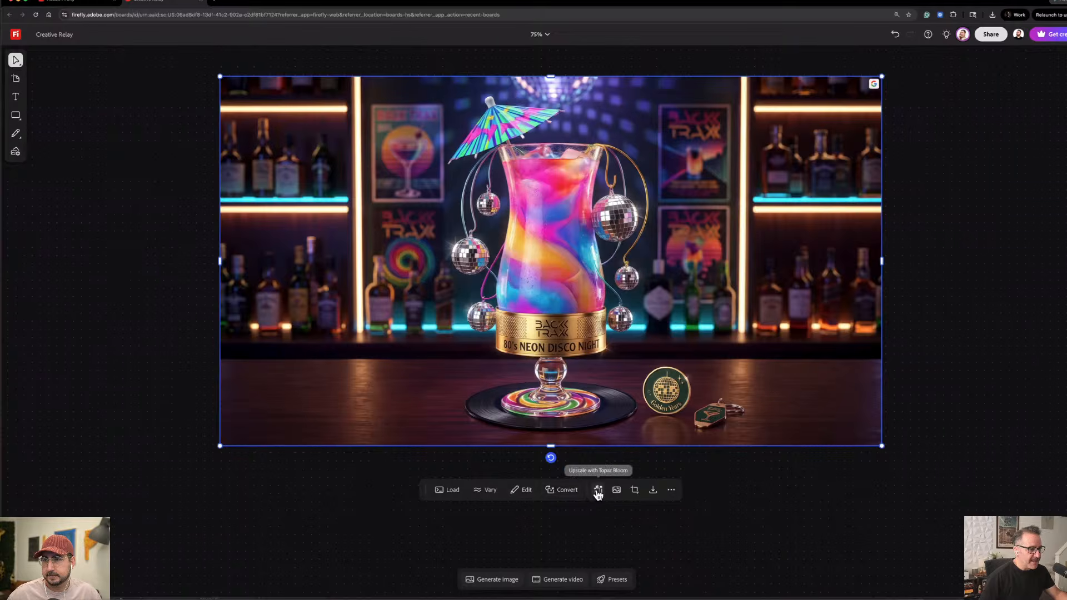
left_click(616, 490)
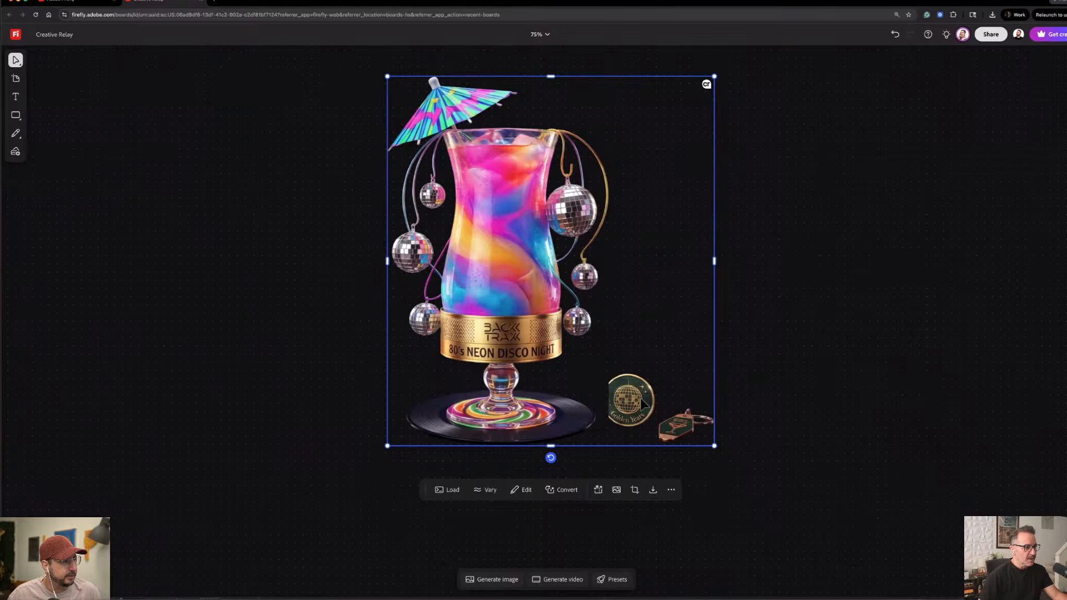
Brush over the round coin and the keychain beside the glass, remove them and keep the generated result.
left_click(520, 491)
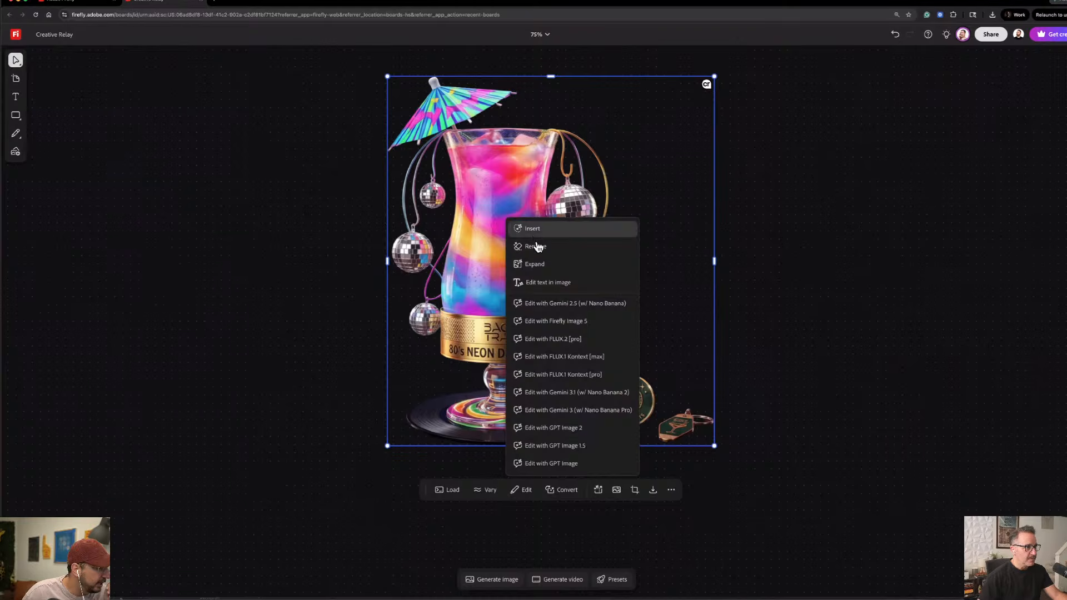
left_click(536, 247)
mouse_move(622, 395)
left_mouse_down()
mouse_move(625, 416)
mouse_move(625, 384)
mouse_move(703, 423)
mouse_move(660, 433)
mouse_move(624, 424)
mouse_move(624, 393)
mouse_move(692, 427)
left_mouse_up()
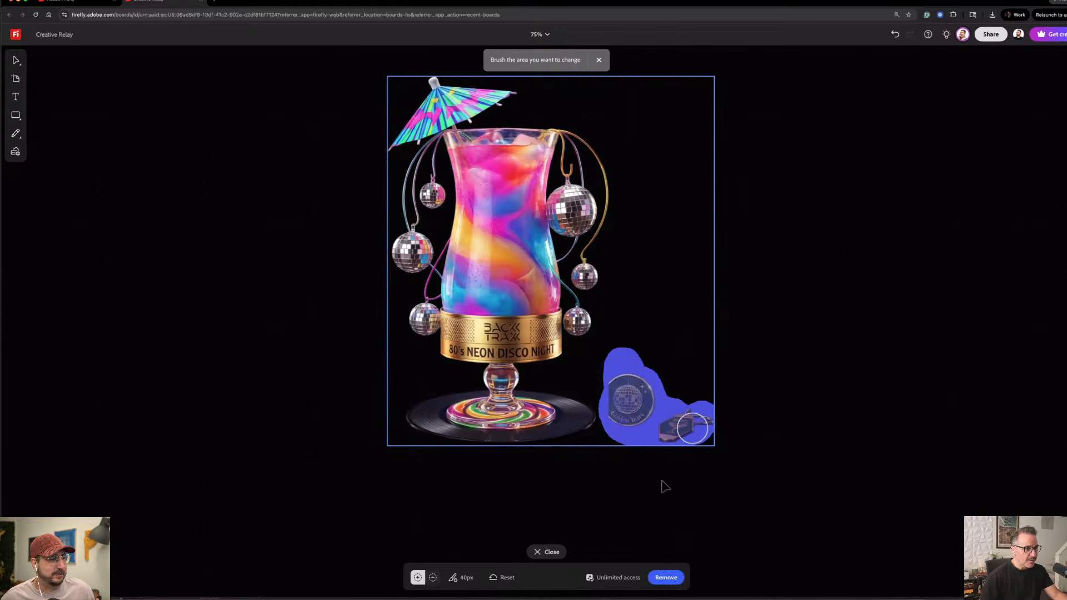
left_click(667, 578)
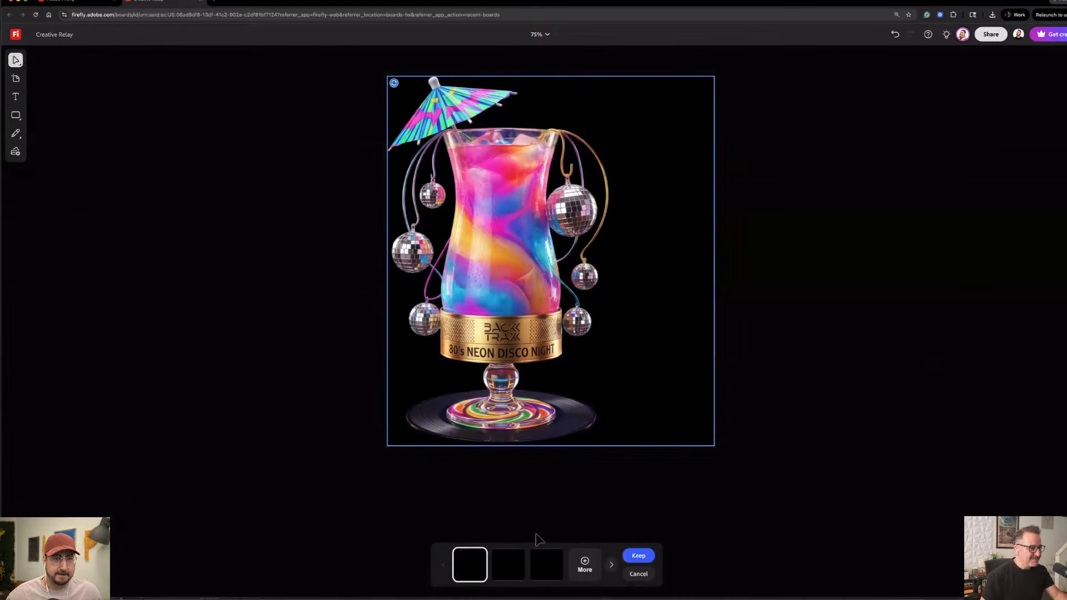
left_click(640, 556)
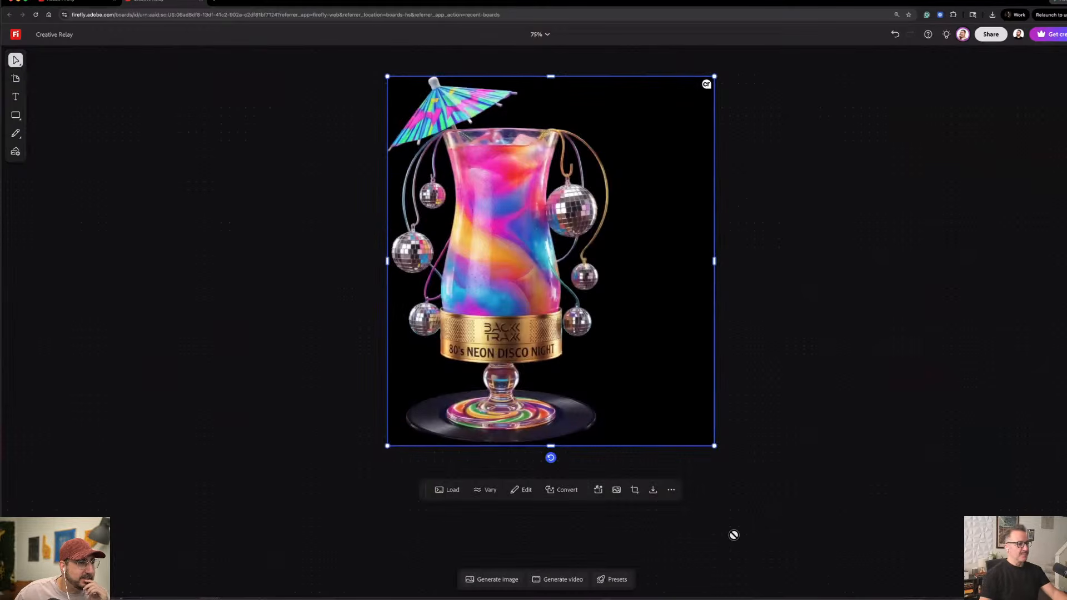
left_click(734, 535)
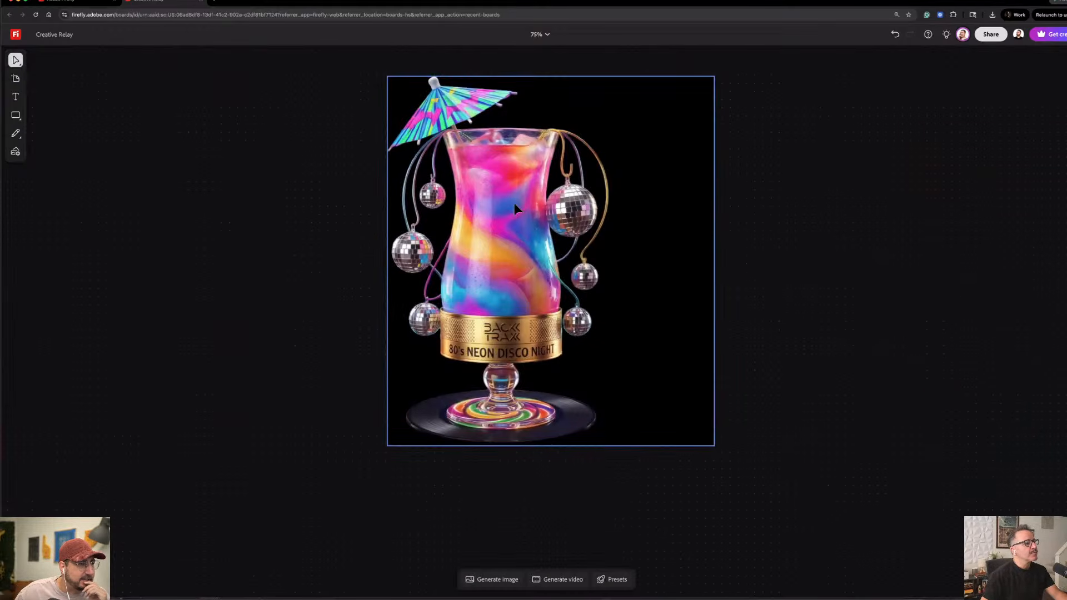
Clear the remaining black background around the cocktail glass and download the cutout.
left_click_drag(537, 215, 557, 227)
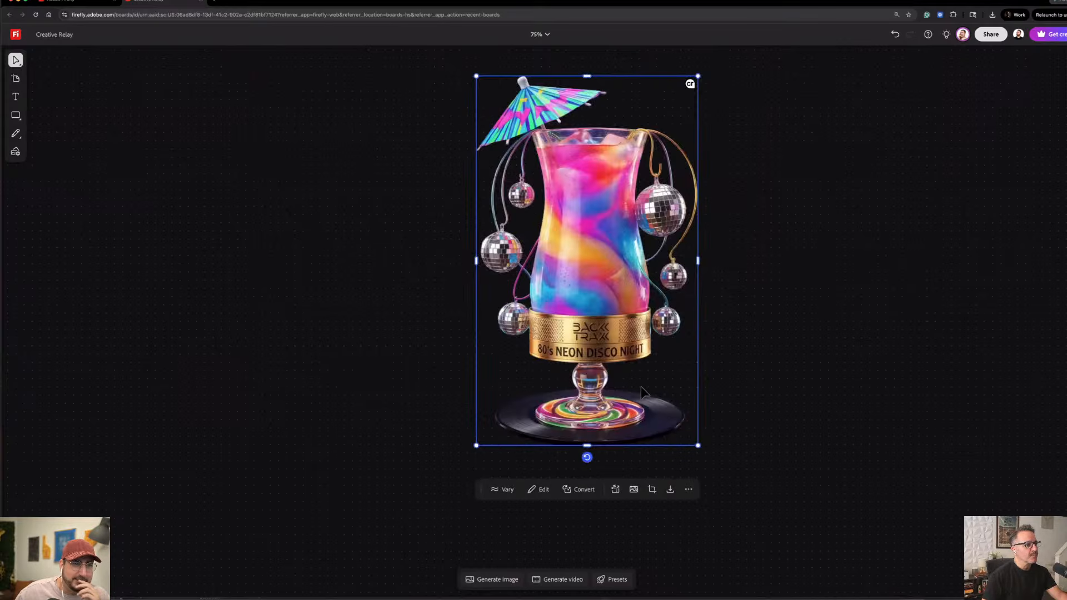
left_click(670, 490)
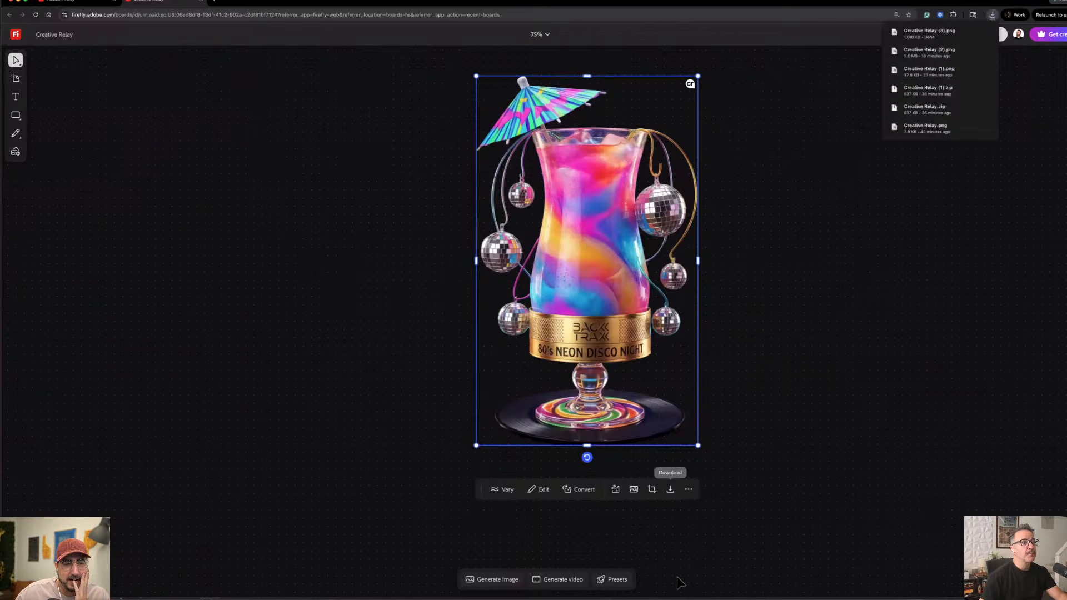
Switch to Illustrator, place Creative Relay (3).png and scale it to about 2.72 × 4.54 in over the left orange panel's lower part.
mouse_move(715, 592)
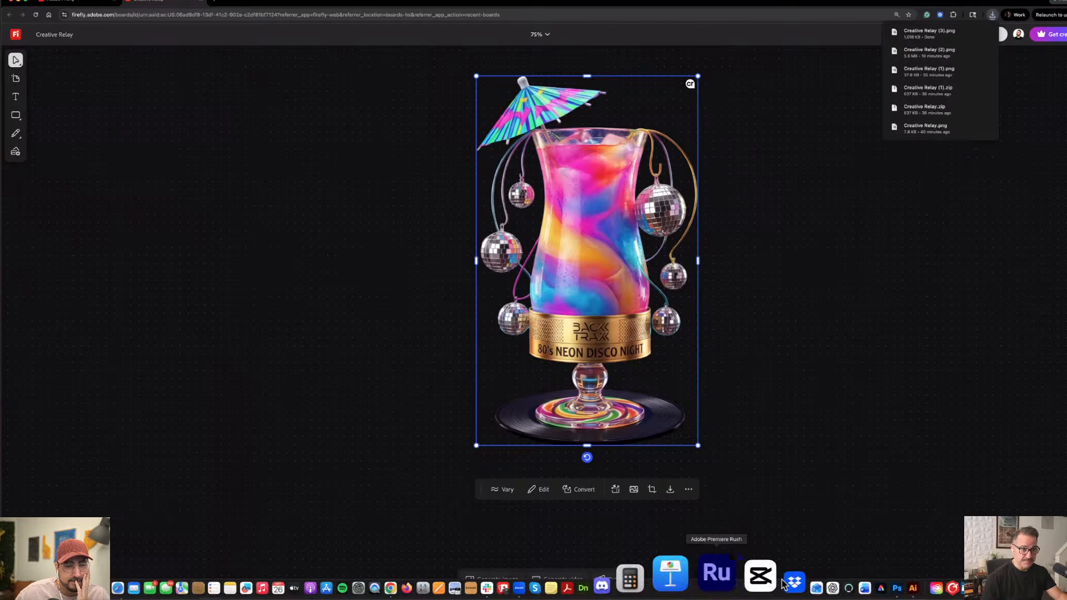
left_click(854, 576)
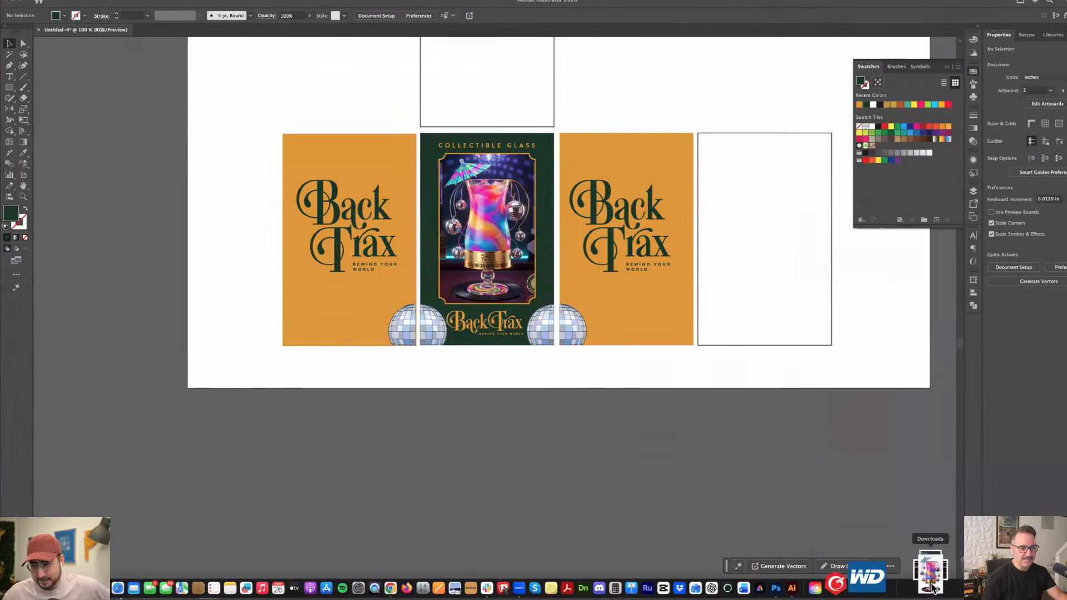
left_click(930, 587)
left_click_drag(492, 92, 398, 400)
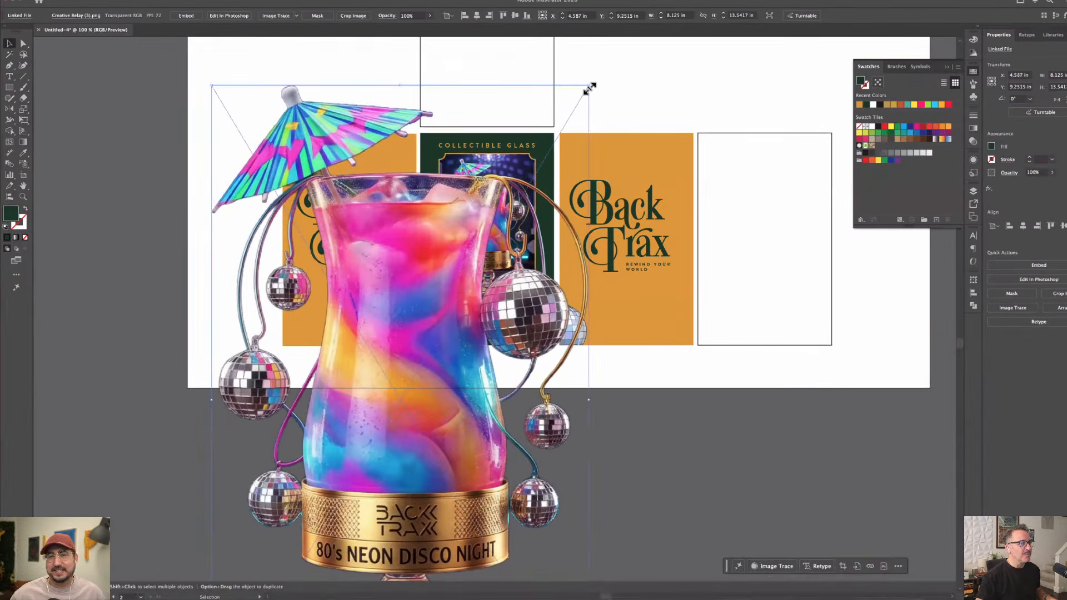
left_click_drag(589, 88, 368, 571)
left_click_drag(277, 550, 352, 293)
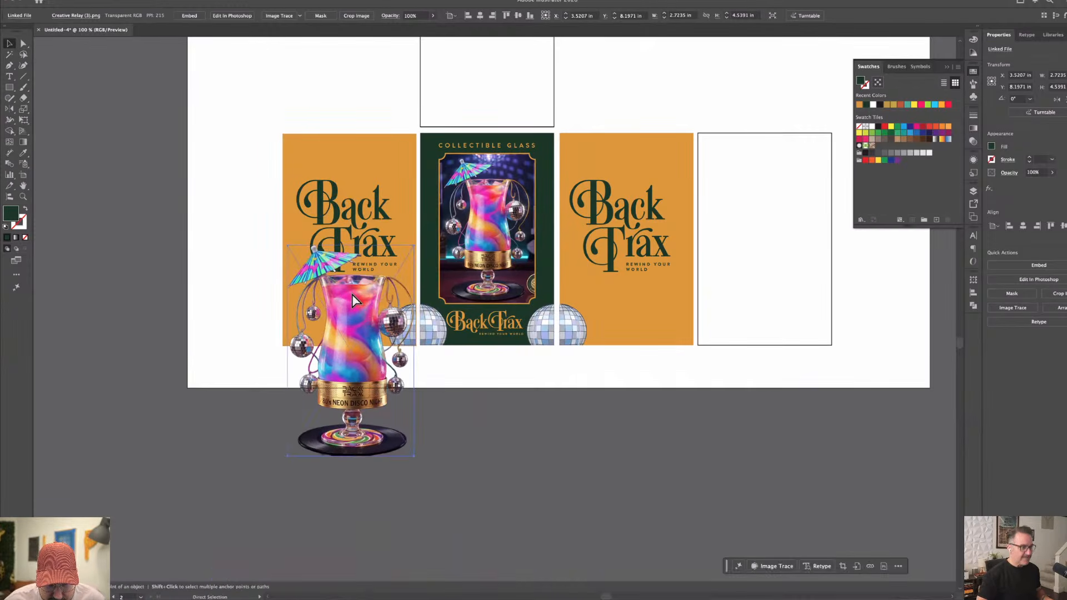
Move the stacked wordmark up to the top of the left orange panel and shift the cocktail slightly left below it.
key("super+=")
key("super+=")
left_click_drag(250, 326, 162, 424)
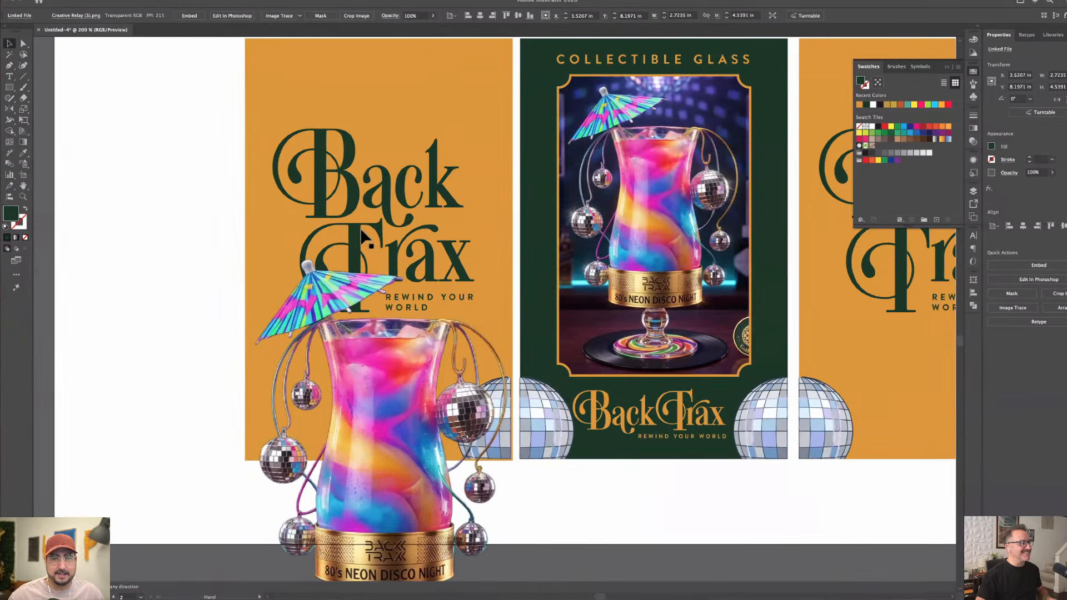
left_click_drag(361, 236, 368, 204)
left_click_drag(396, 148, 397, 104)
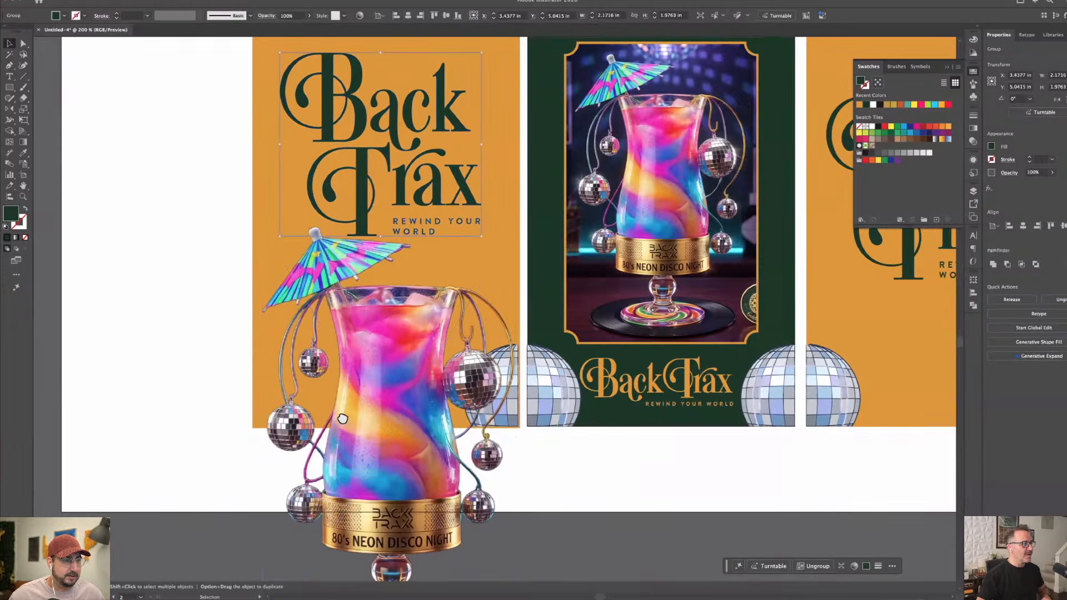
left_click_drag(343, 419, 408, 420)
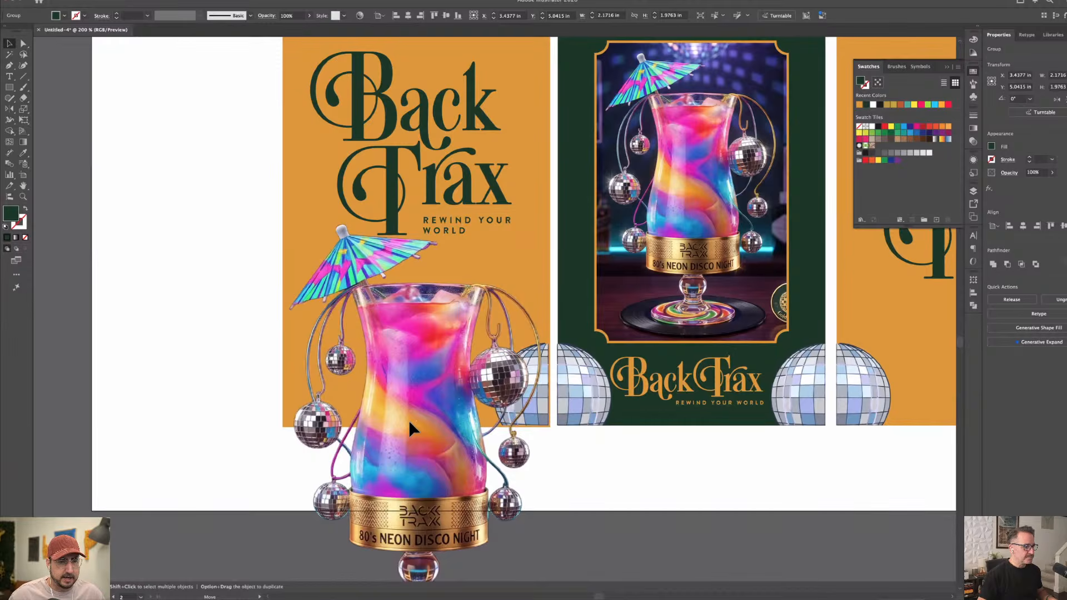
left_click(536, 469)
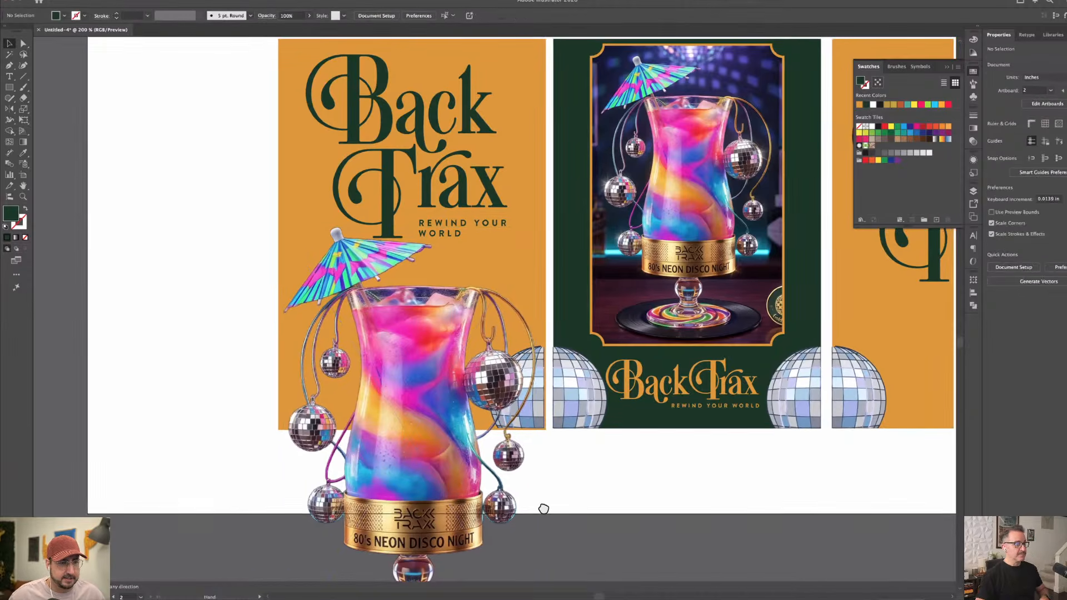
Delete the clipped half disco balls from the lower corners of both orange panels.
scroll(533, 467, "right", 2)
left_click(516, 437)
left_click(519, 432)
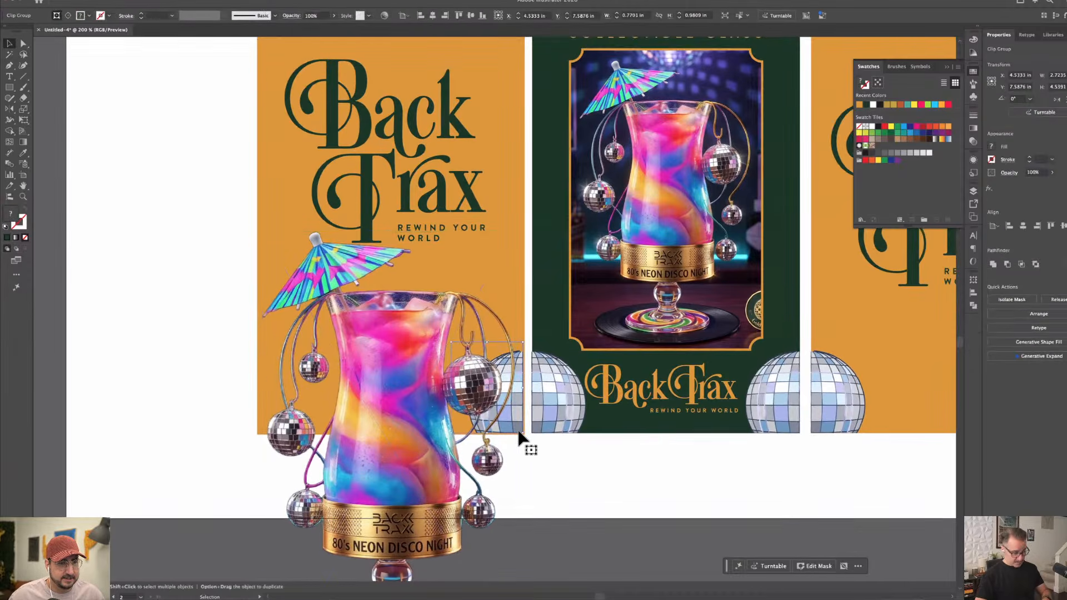
key("Delete")
left_click(830, 409)
key("Delete")
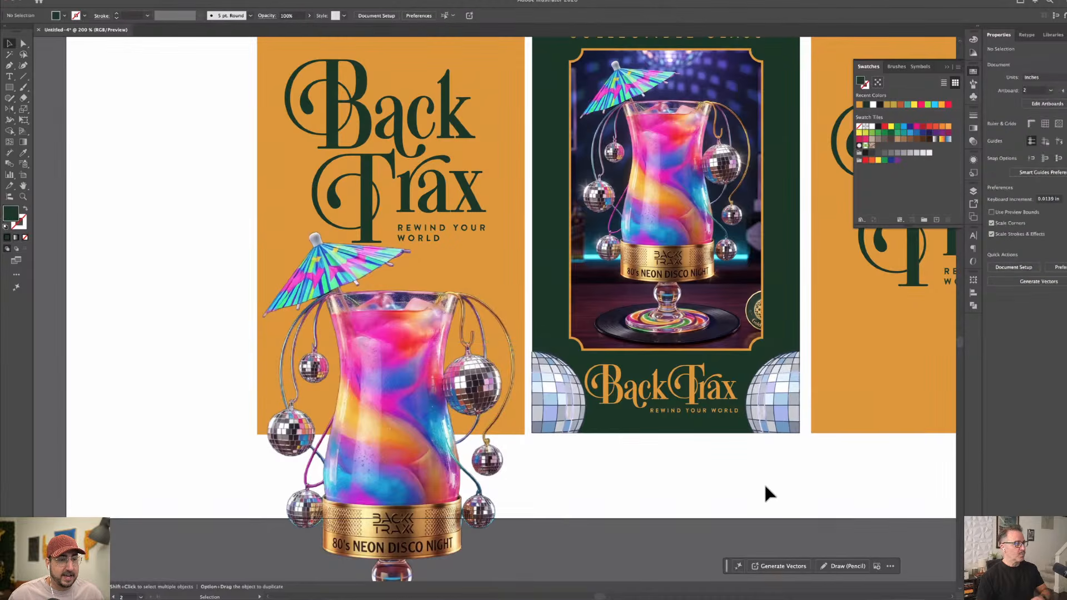
Select the cocktail image on the left orange panel and open the list of effects.
left_click_drag(729, 491, 722, 499)
left_click(338, 369)
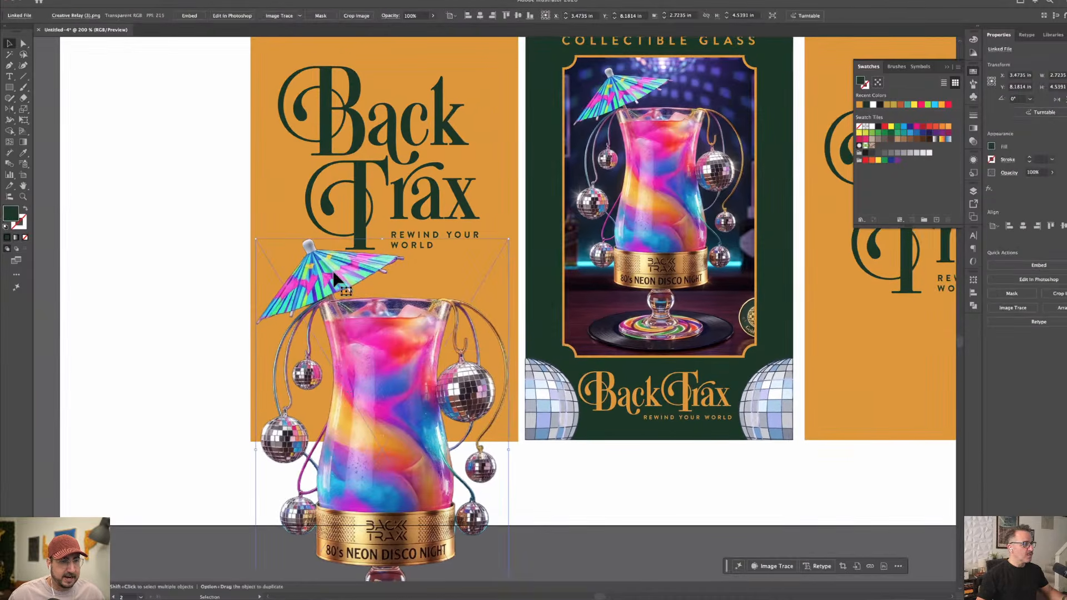
left_click(146, 1)
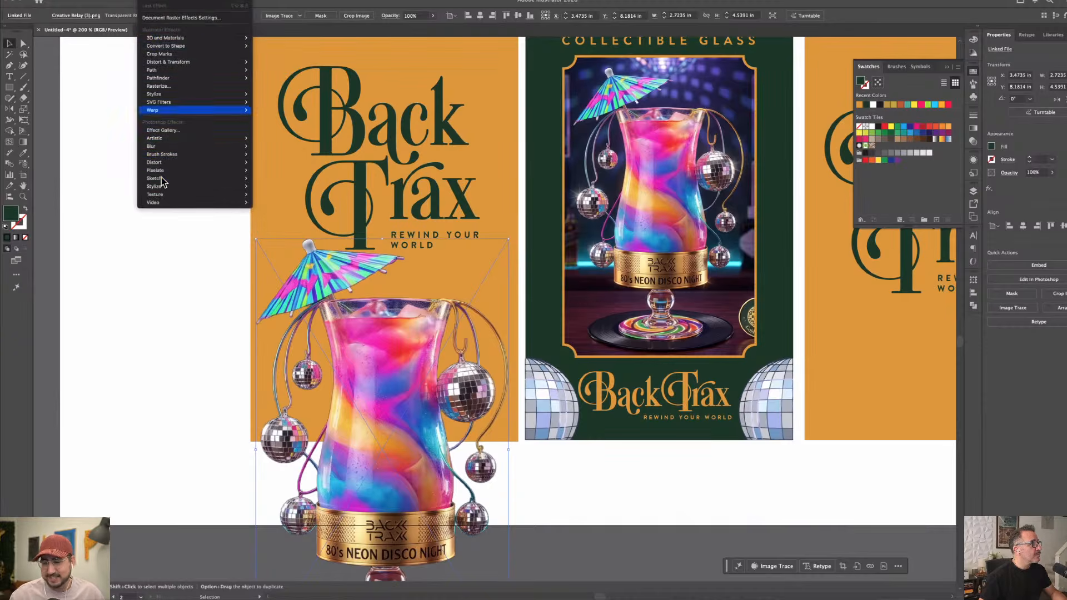
mouse_move(189, 3)
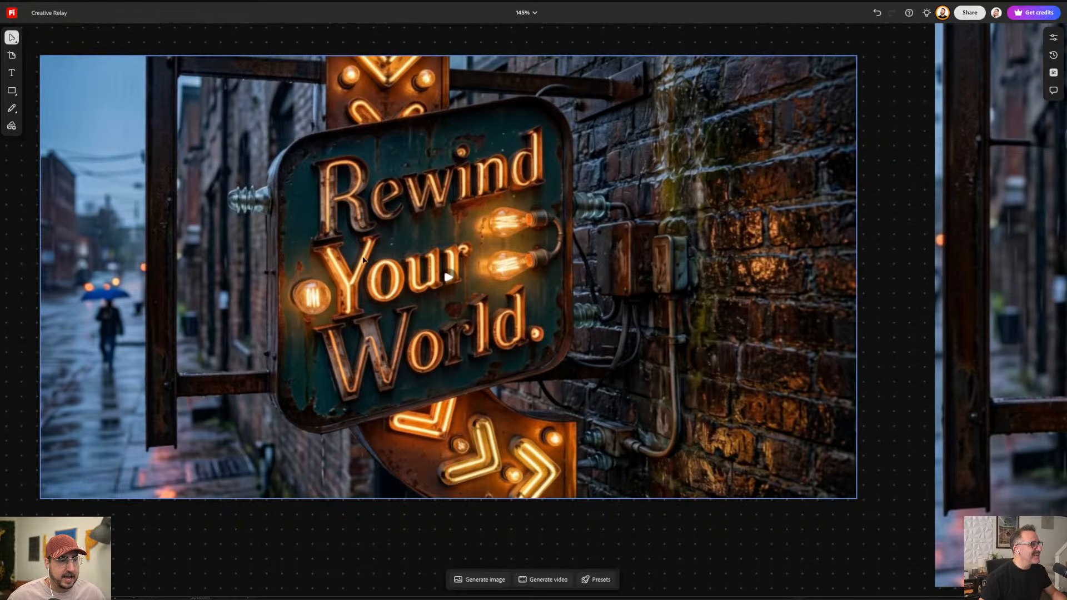
Bring the "Rewind Your World." neon sign video into view, select it and play it back.
left_click_drag(498, 262, 556, 264)
key("v")
left_click(809, 213)
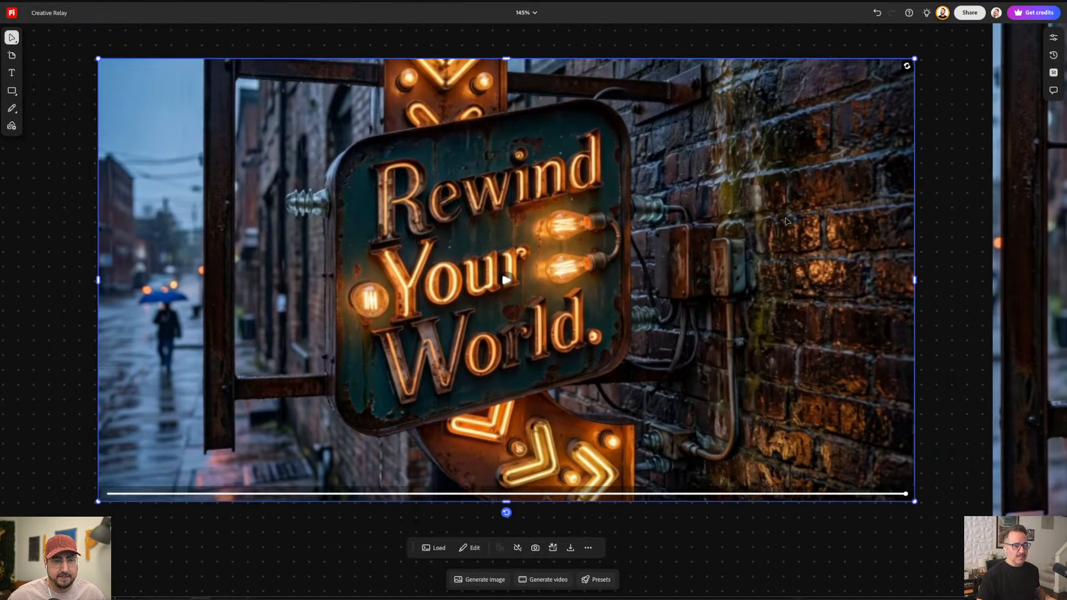
left_click(517, 284)
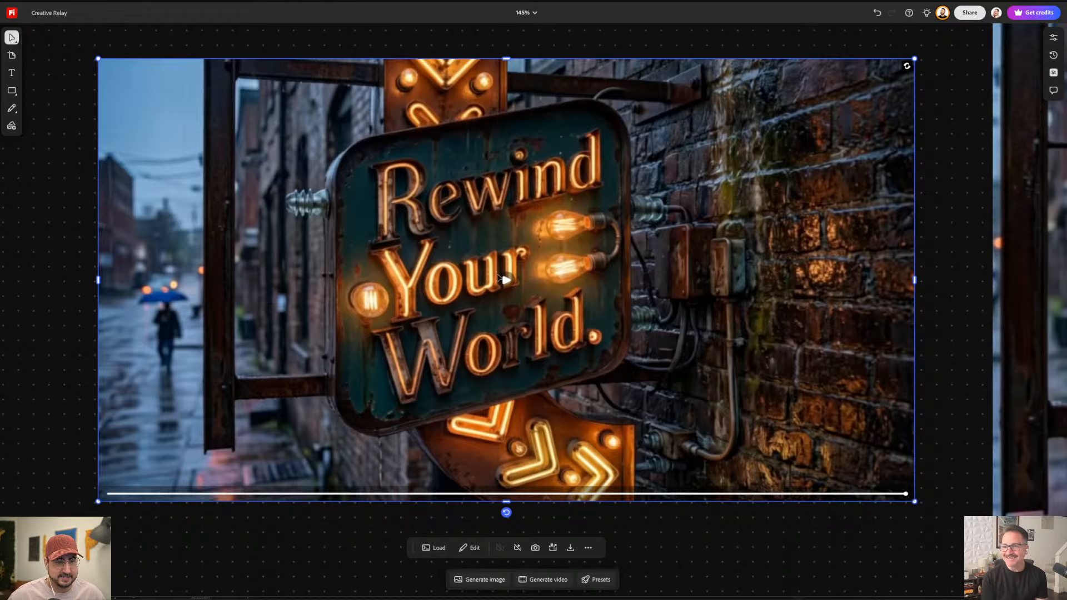
left_click(515, 287)
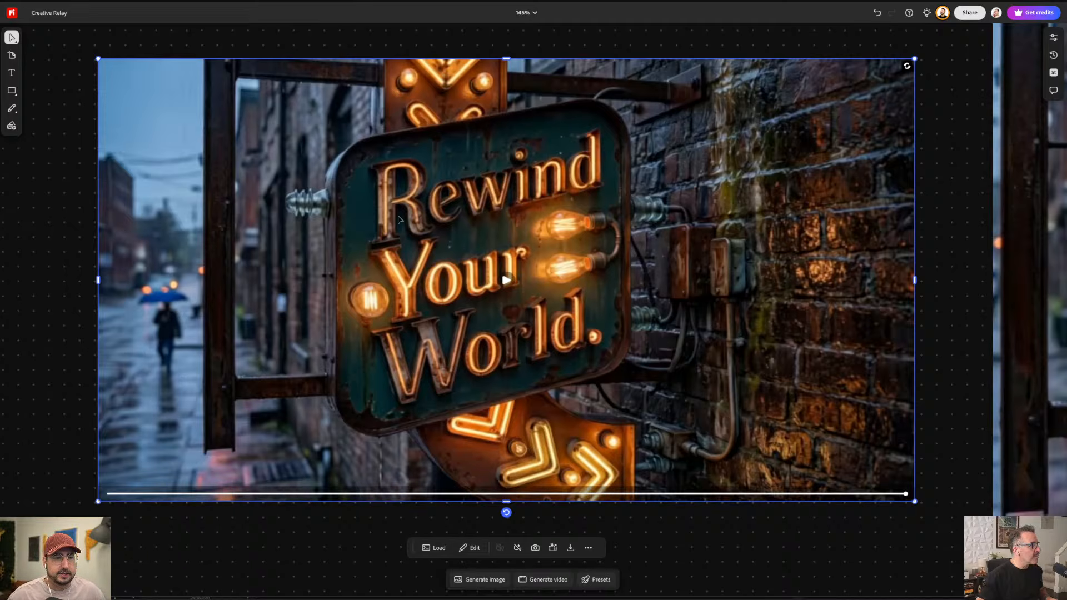
Examine the board's other brand assets, including the colour and type artboard, the arrow sign graphic and the cocktail images.
scroll(670, 242, "down", 10)
key("space")
mouse_move(996, 201)
left_mouse_down()
mouse_move(807, 185)
mouse_move(590, 221)
left_mouse_up()
left_click_drag(812, 177, 455, 284)
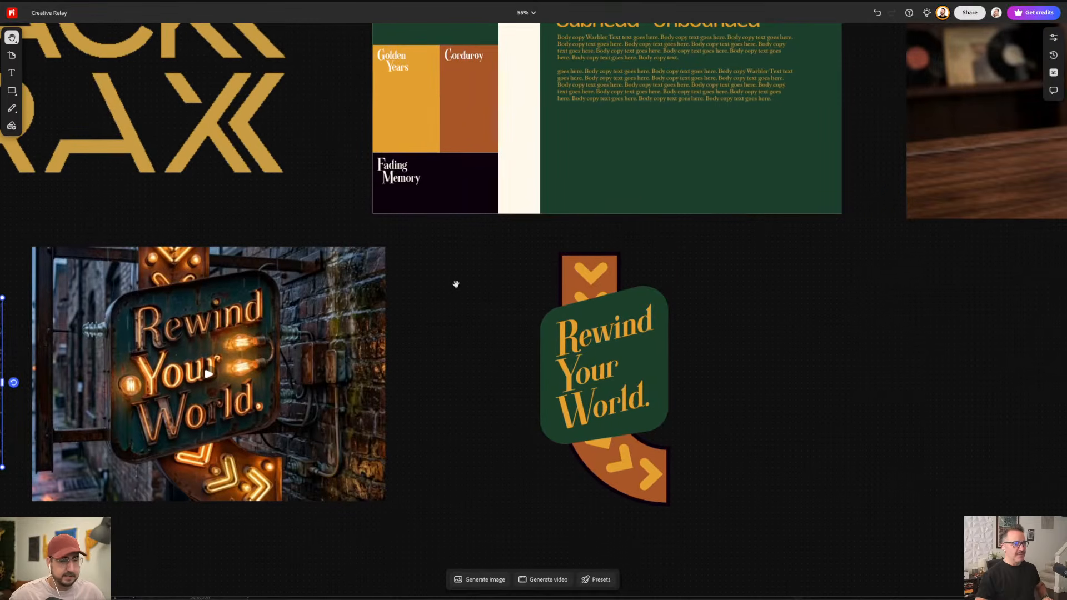
left_click_drag(618, 213, 469, 285)
left_click_drag(549, 225, 426, 232)
scroll(488, 221, "down", 1)
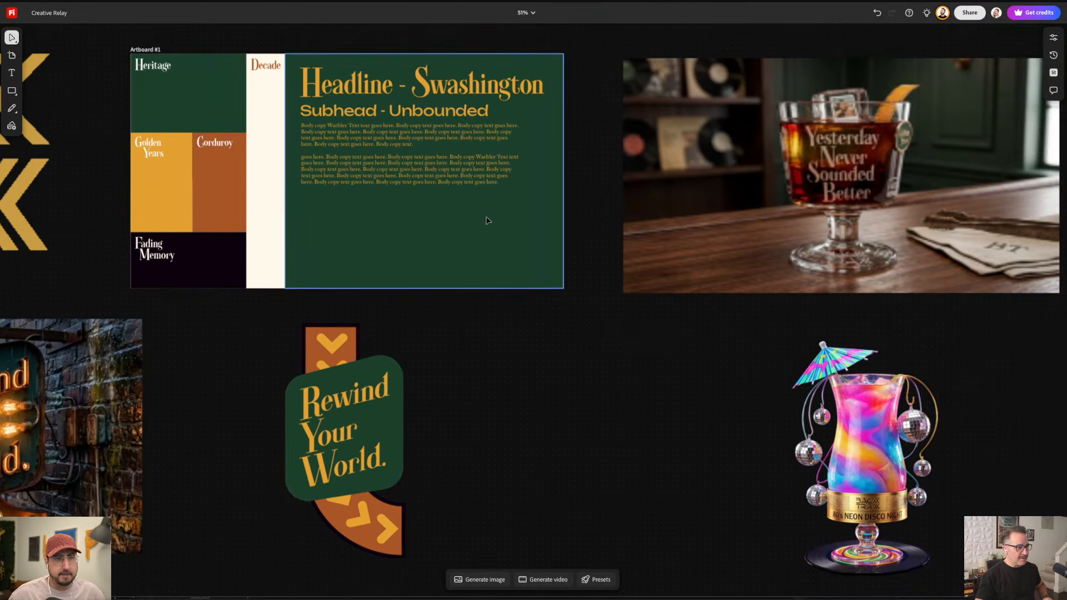
key("space")
left_click_drag(404, 107, 504, 204)
left_click_drag(372, 270, 502, 384)
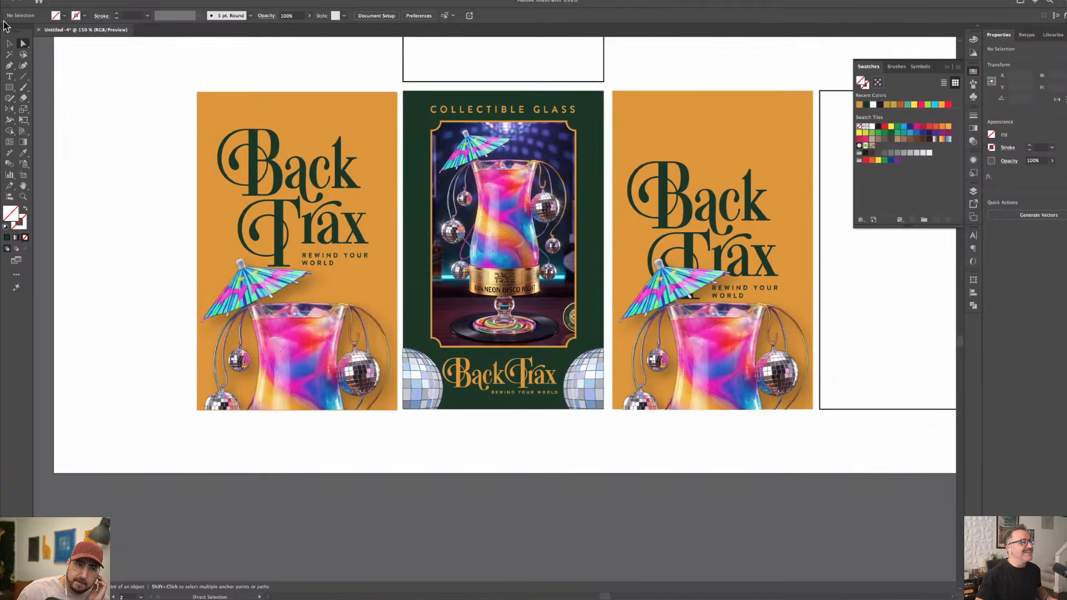
Delete the stacked wordmark on the right orange panel and replace it with a copy of the left panel's wordmark at the matching position.
left_click(10, 43)
left_click(760, 194)
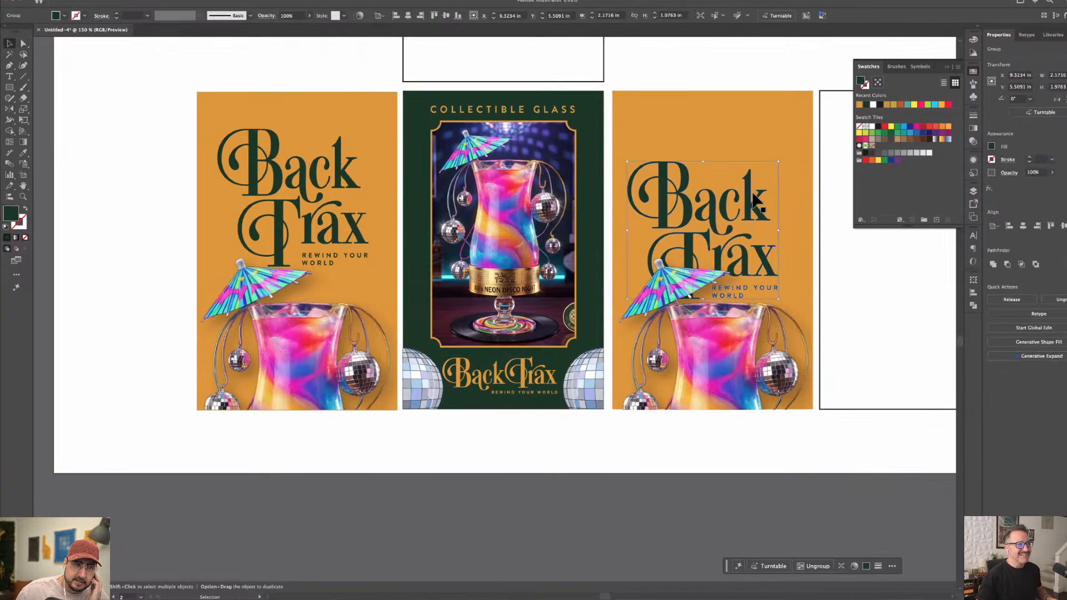
key("Delete")
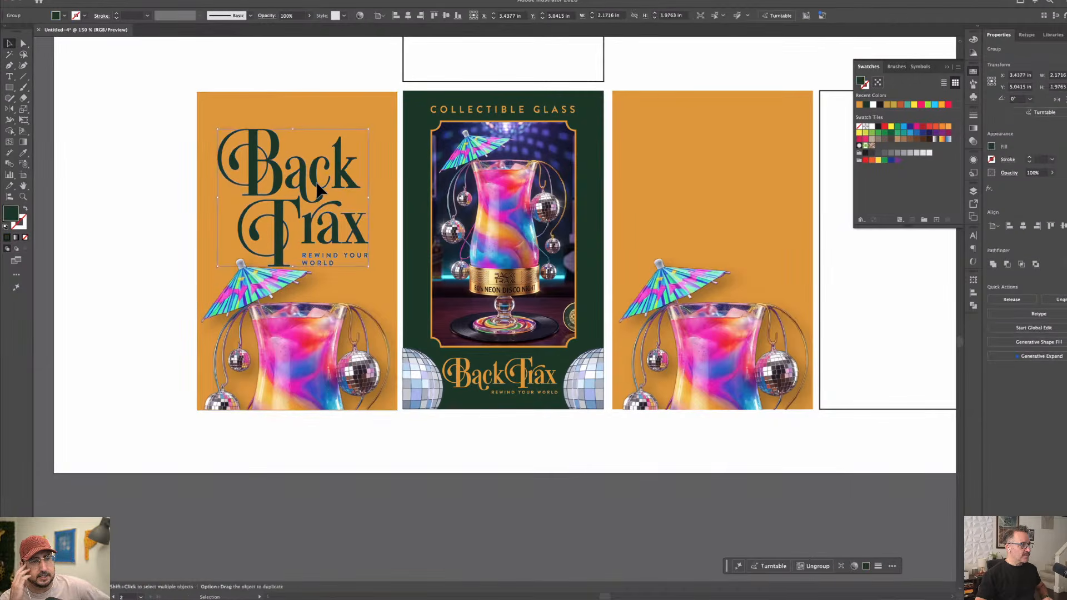
left_click_drag(325, 194, 735, 217)
left_click(677, 477)
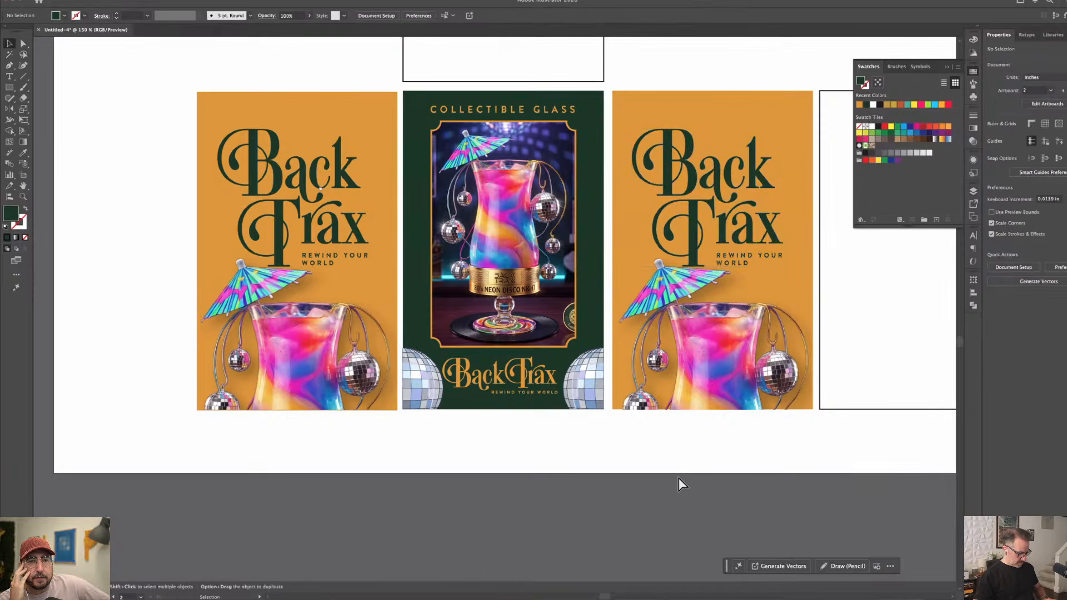
Save the document as BT.ai in Adobe Illustrator format with the Illustrator 2020 version option.
key("super+shift+s")
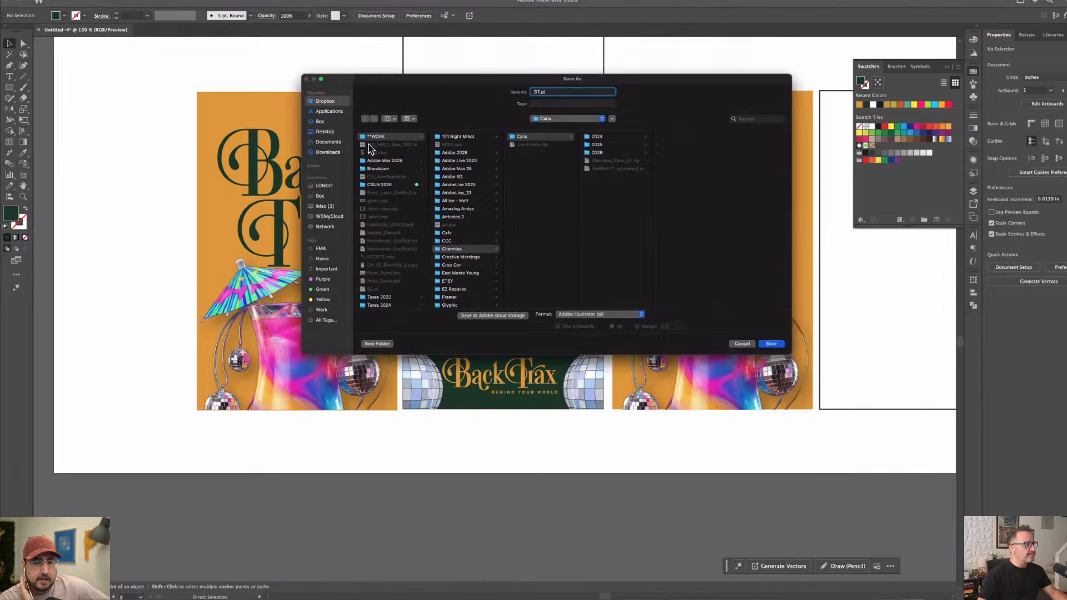
key("super+shift+d")
left_click(770, 343)
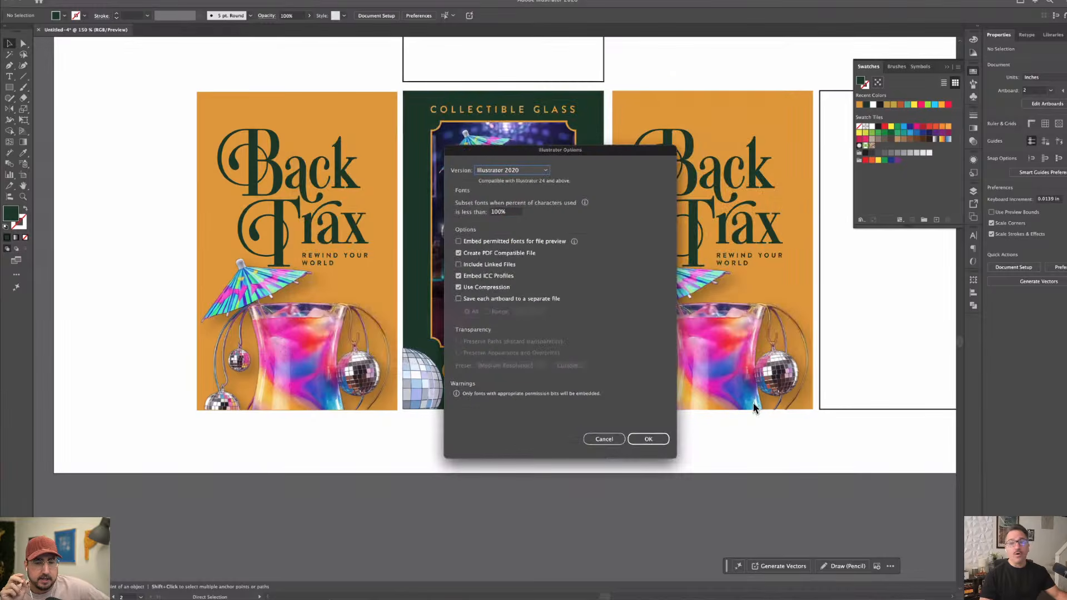
left_click(648, 439)
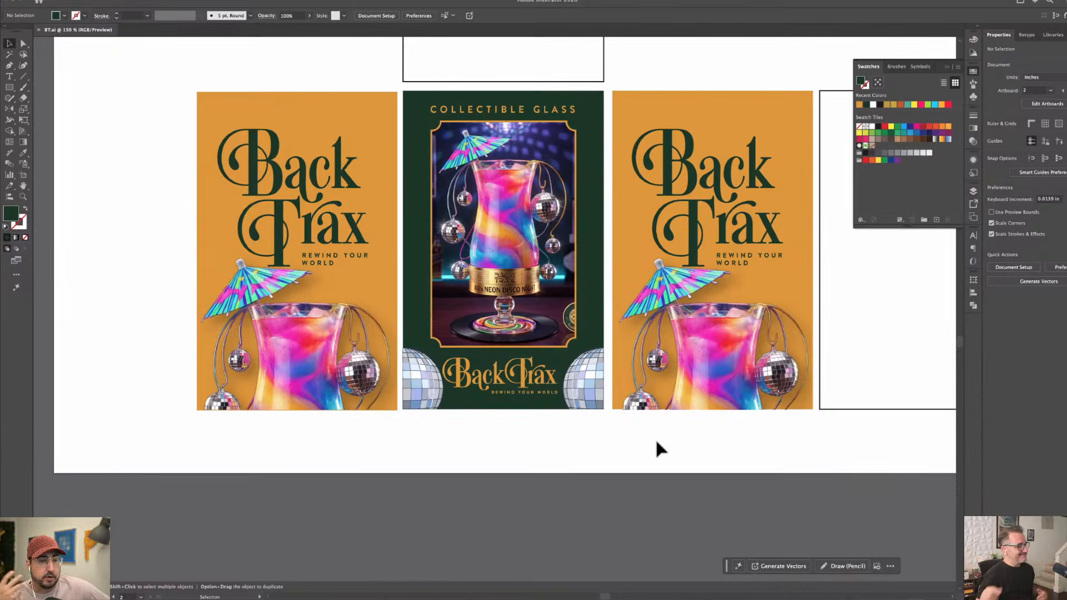
Copy the green front panel's framed cocktail image, COLLECTIBLE GLASS text and horizontal wordmark onto the empty fourth panel.
scroll(638, 479, "right", 3)
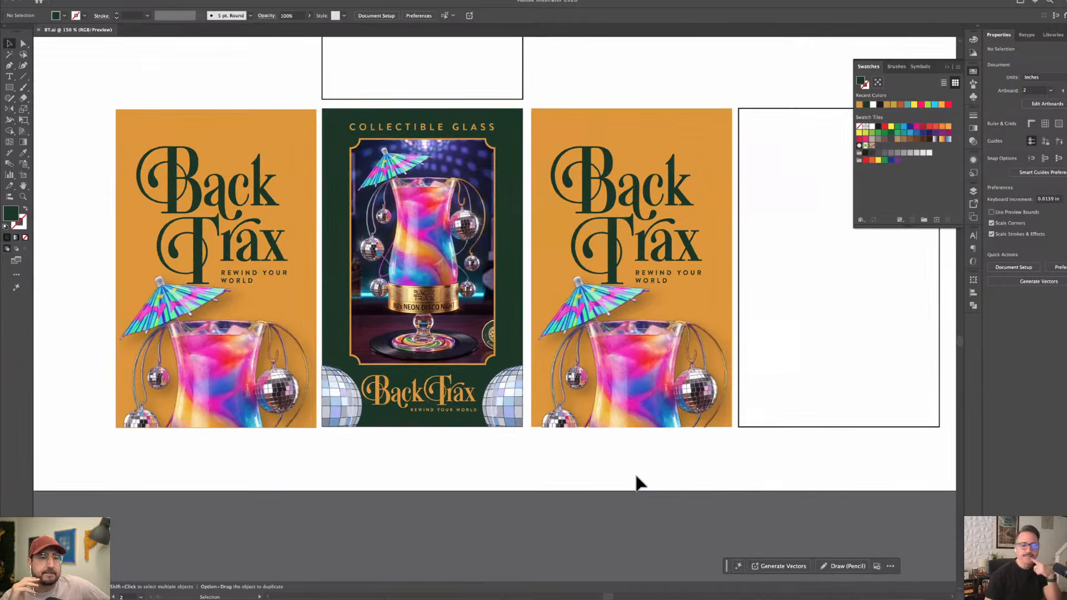
left_click(411, 286)
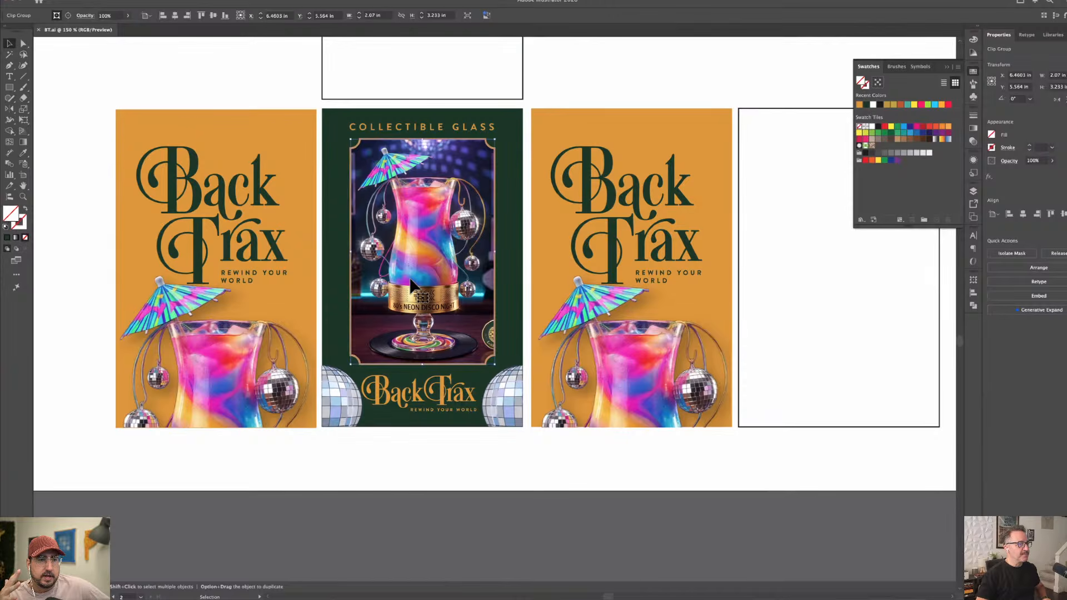
left_click(389, 100)
left_click_drag(417, 425, 833, 426)
Give the fourth panel's rectangle the dark green, outline-free appearance sampled from the front panel.
left_click(848, 422)
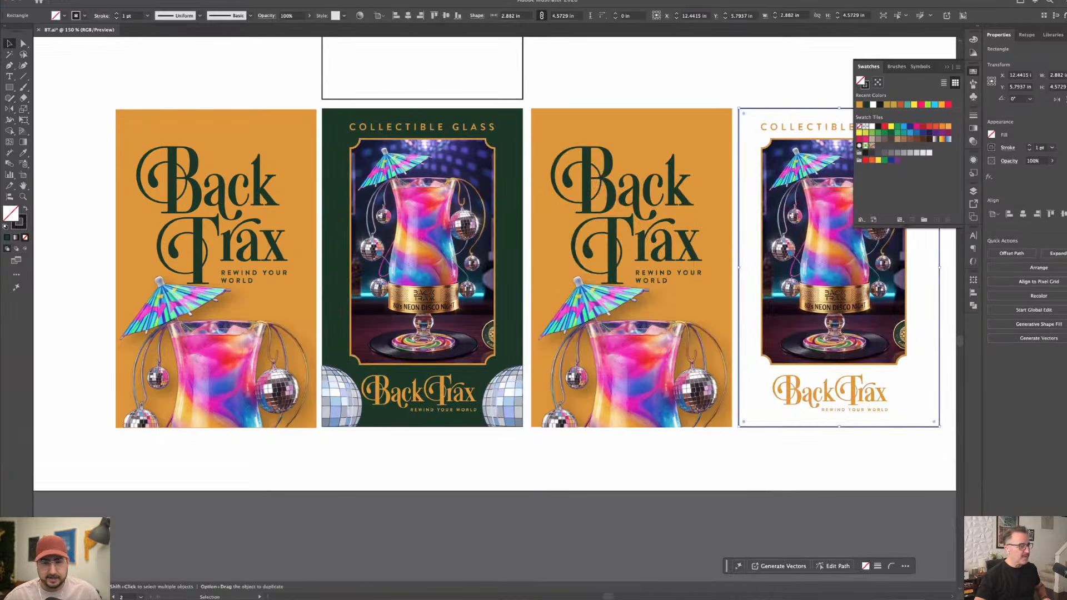
left_click(343, 110)
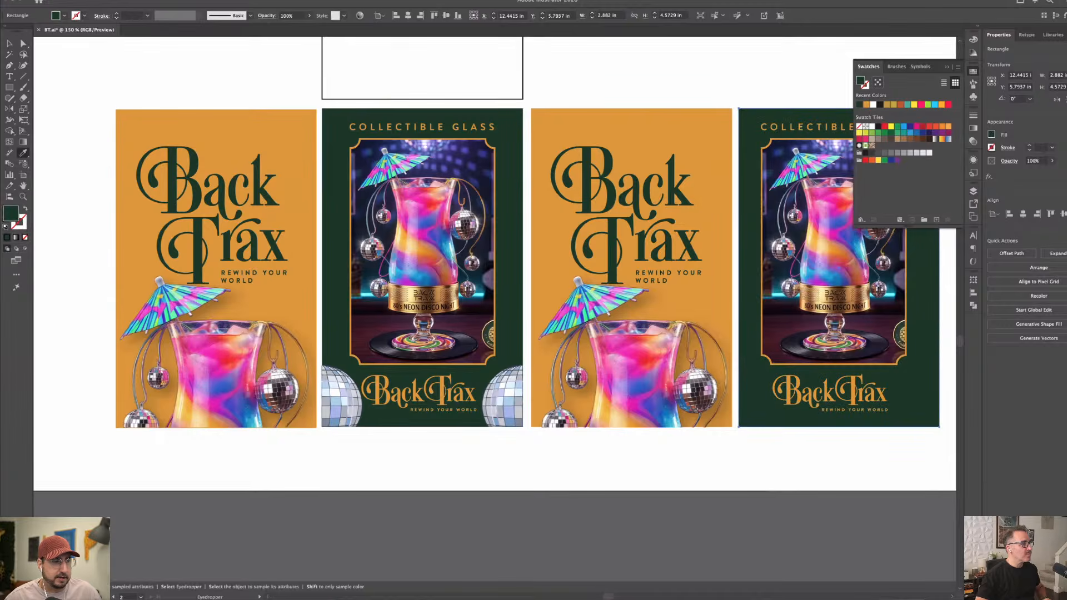
left_click(10, 45)
left_click(132, 61)
Scale down the framed cocktail image on the fourth panel and place it in the panel's upper half.
left_click_drag(753, 507, 644, 568)
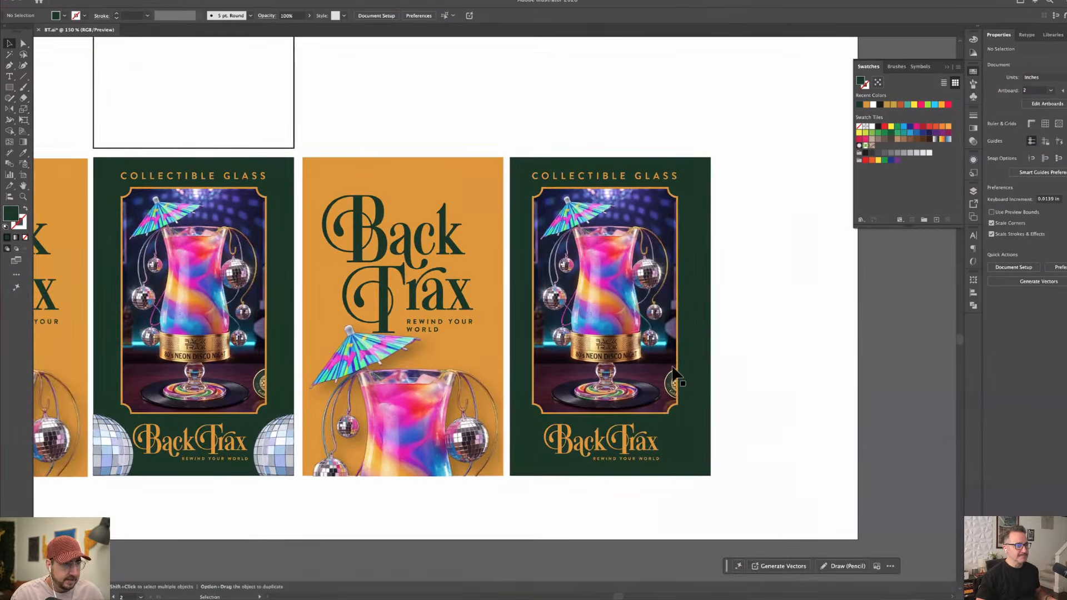
left_click(634, 410)
left_click(628, 416)
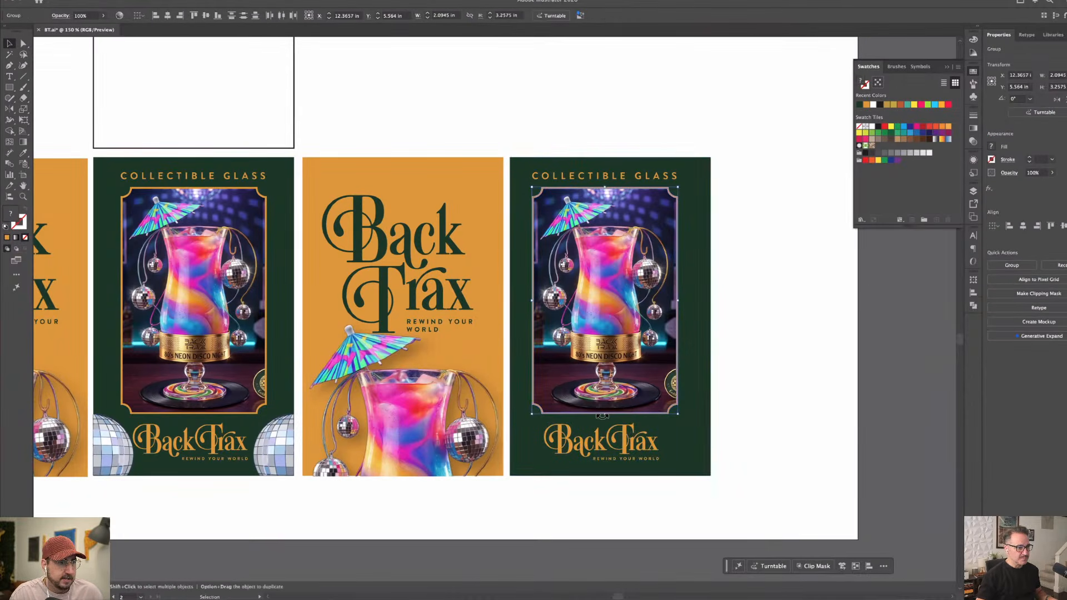
left_click_drag(607, 416, 606, 356)
left_click_drag(614, 266, 615, 271)
Shrink the fourth panel's wordmark slightly and move the COLLECTIBLE GLASS text between the framed image and the wordmark.
left_click_drag(617, 453, 634, 466)
left_click(768, 369)
left_click_drag(609, 170, 617, 399)
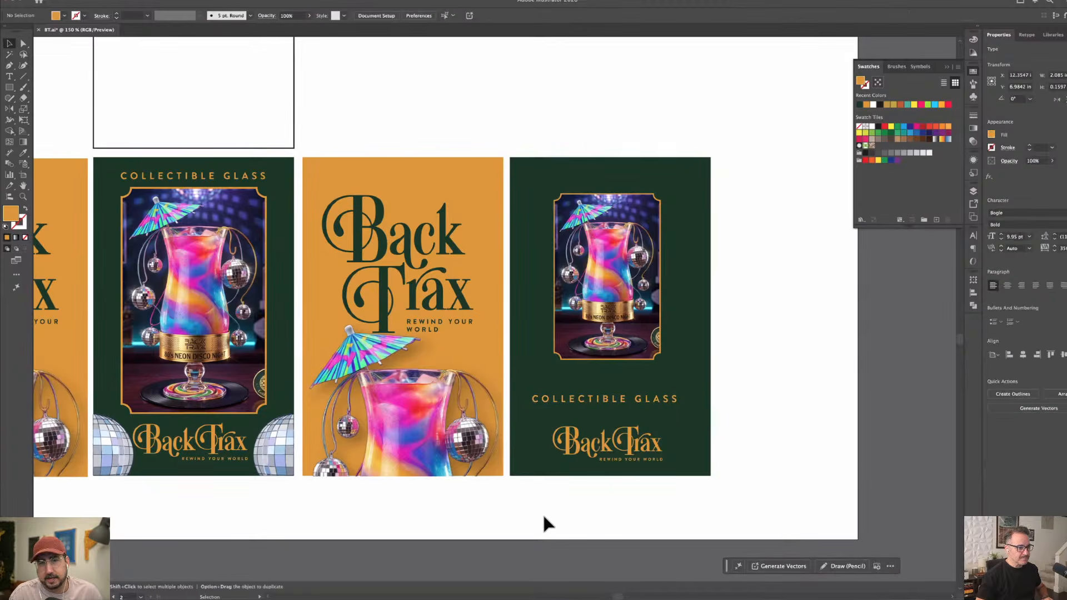
Centre the fourth panel's elements horizontally on one another and nudge the COLLECTIBLE GLASS text slightly upward.
left_click_drag(545, 519, 702, 330)
left_click(1023, 226)
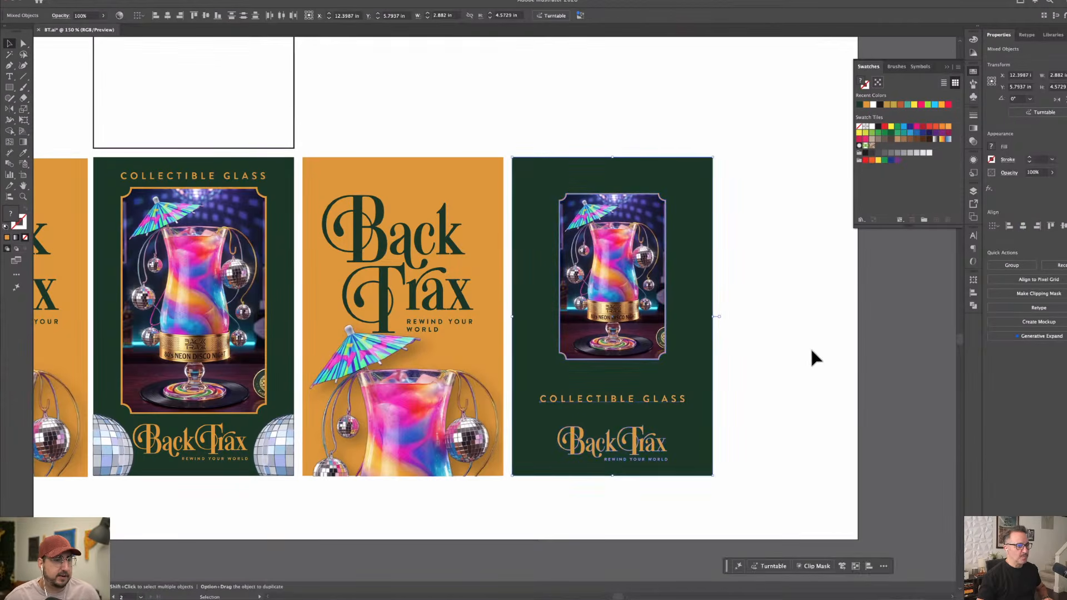
left_click(809, 344)
left_click_drag(749, 385, 773, 364)
mouse_move(684, 379)
left_mouse_down()
mouse_move(682, 363)
mouse_move(683, 381)
left_mouse_up()
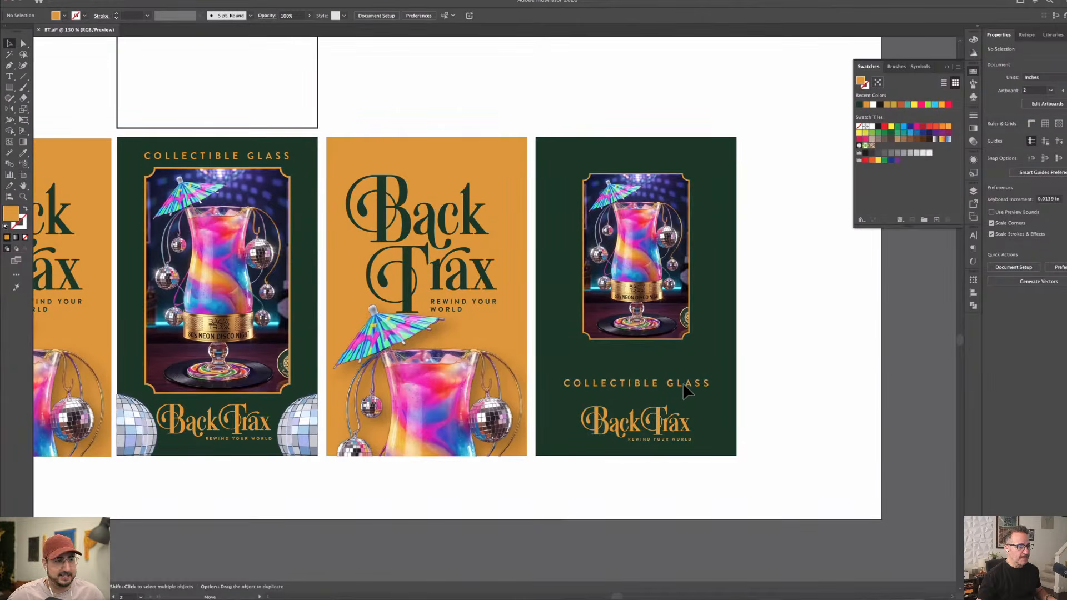
left_click_drag(683, 384, 682, 382)
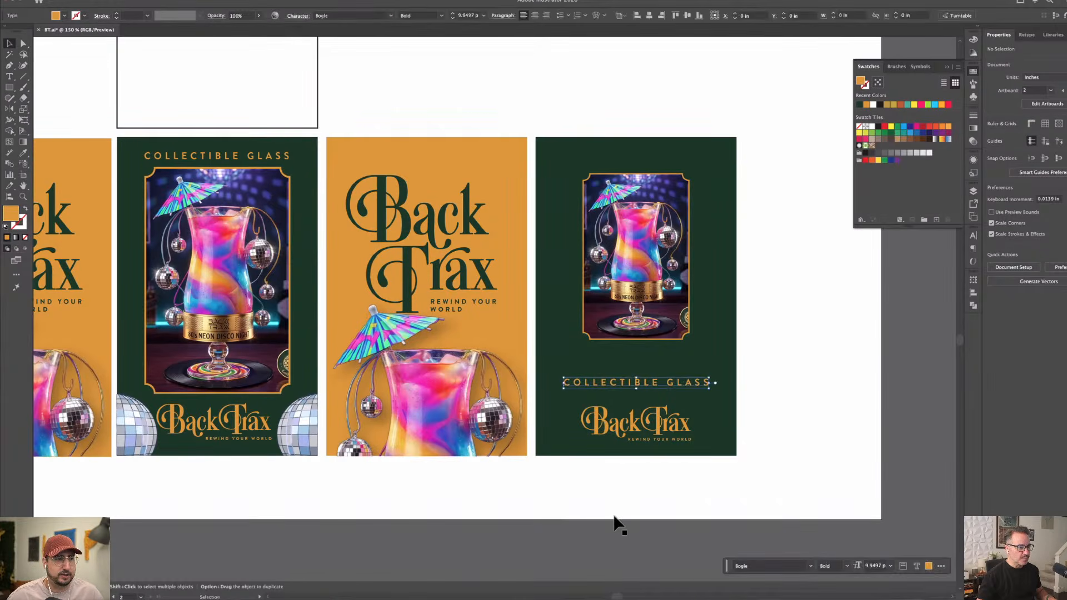
left_click(612, 517)
Add a text line reading "80'S NEON DISCO NIGHT" in the blank area above the fourth panel.
left_click(10, 77)
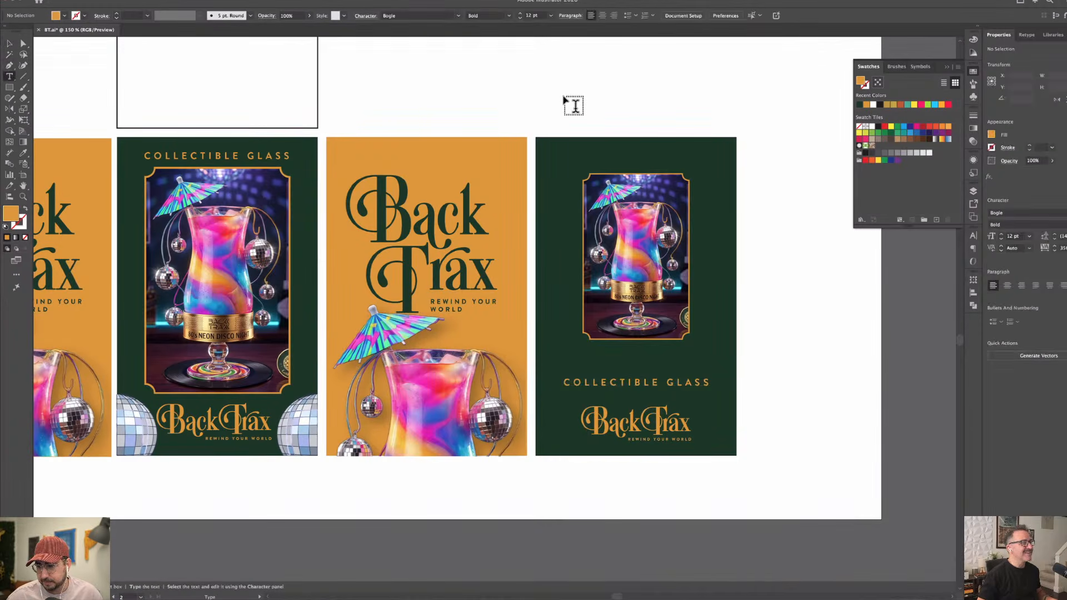
left_click(558, 83)
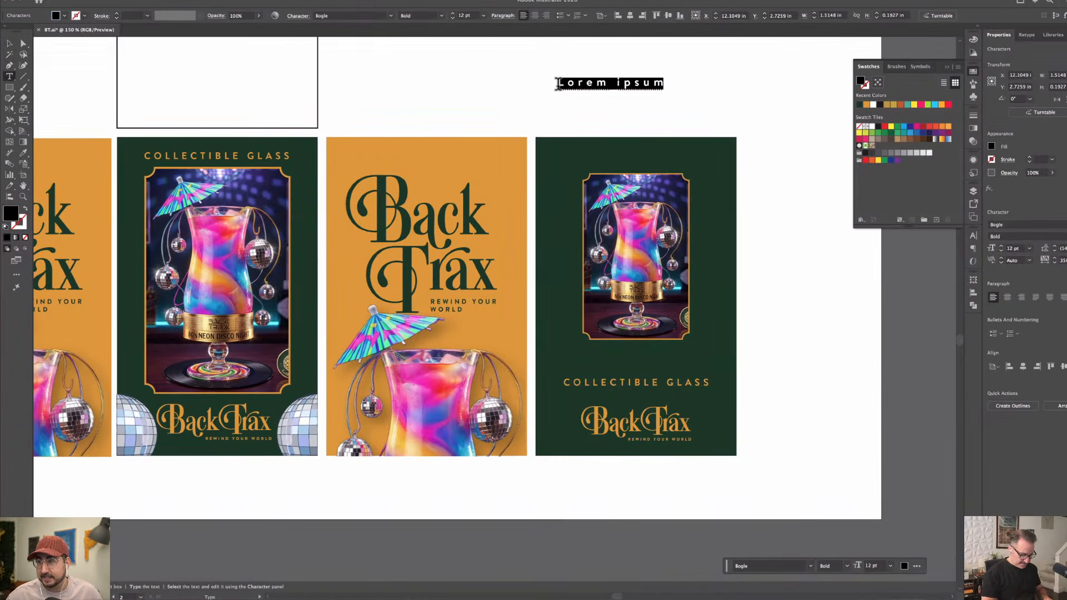
type("80")
type("'")
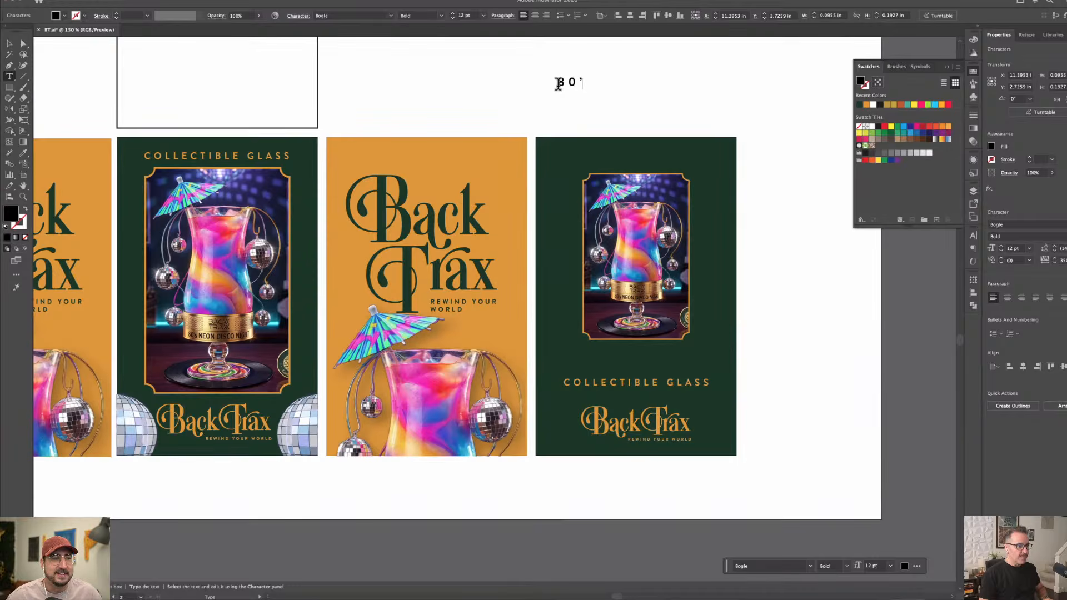
type("S")
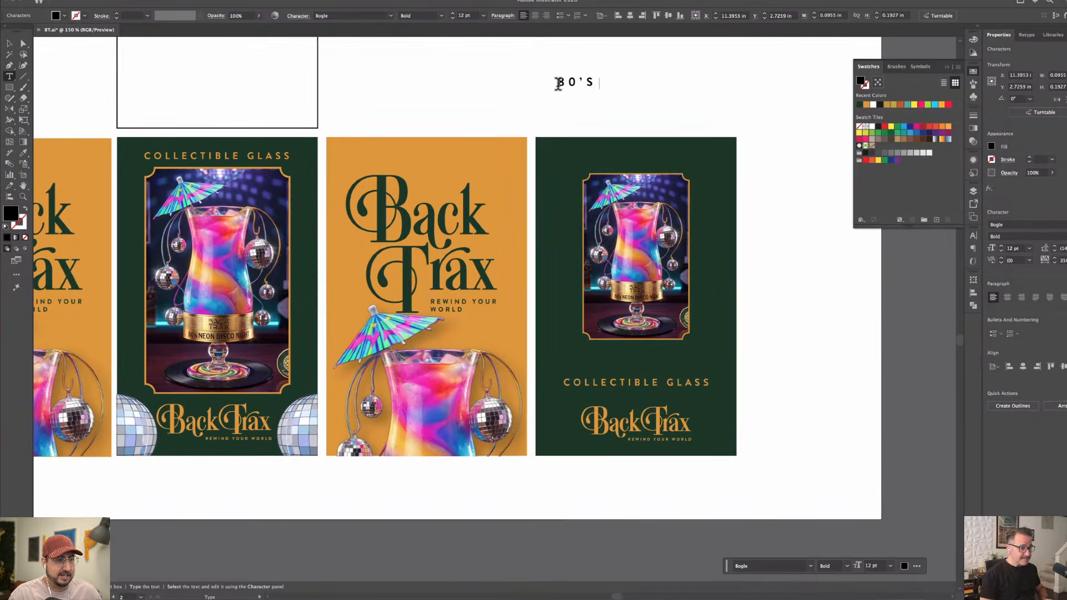
type(" NEON")
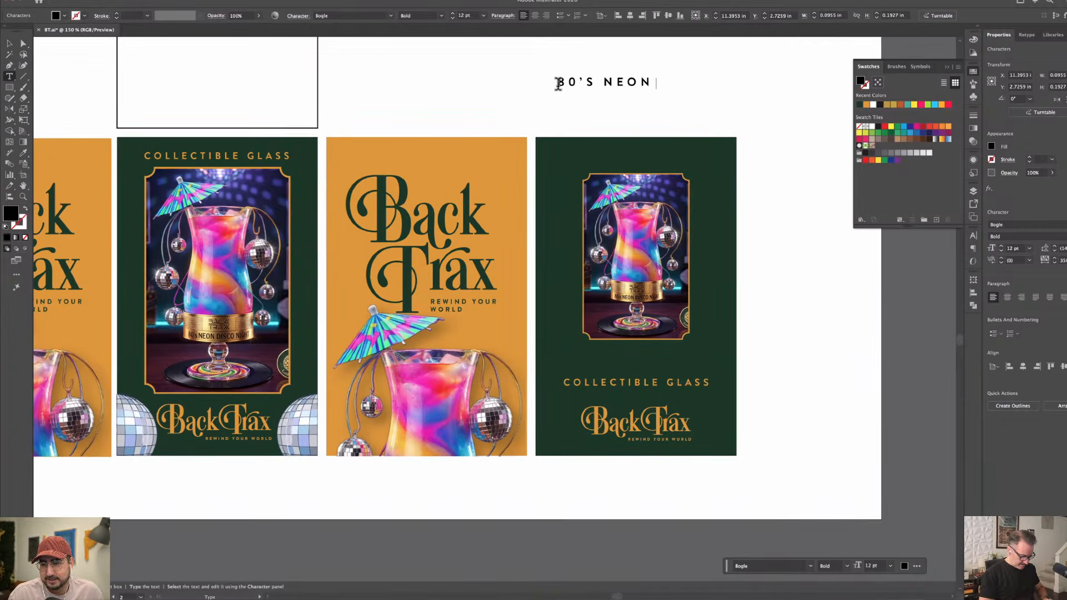
type(" DISCO")
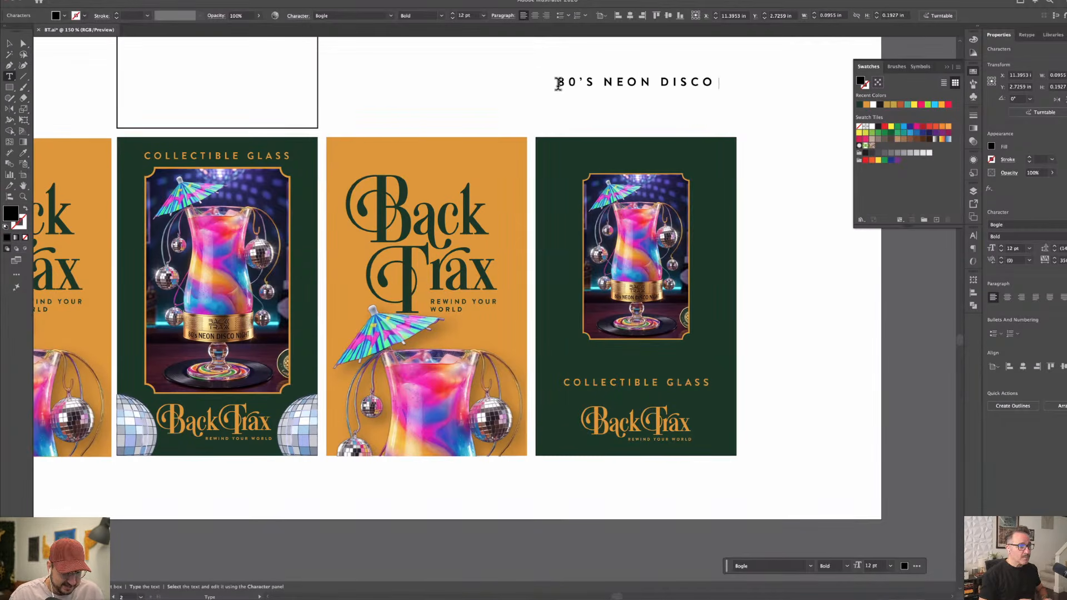
type(" NIGHT")
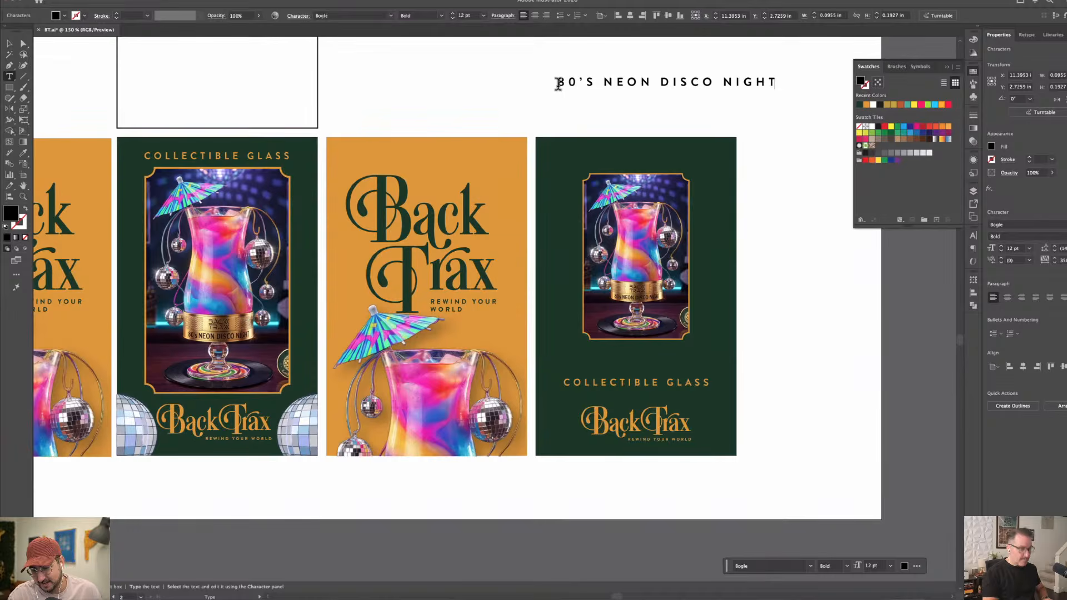
left_click(9, 42)
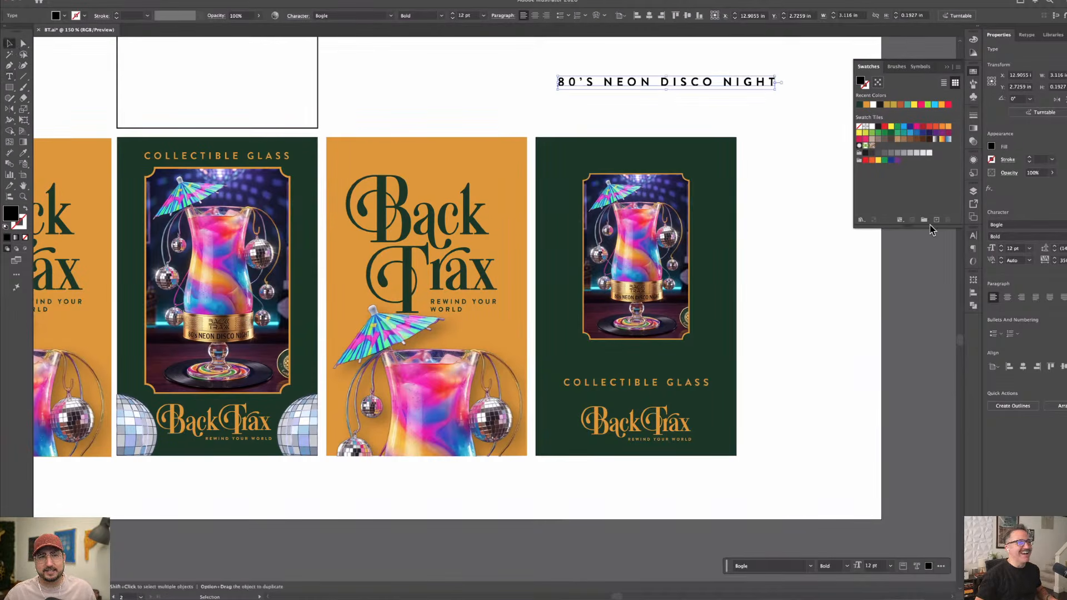
Set the 80'S NEON DISCO NIGHT text in SwashingtonJF Regular with tracking 0.
left_click(1008, 224)
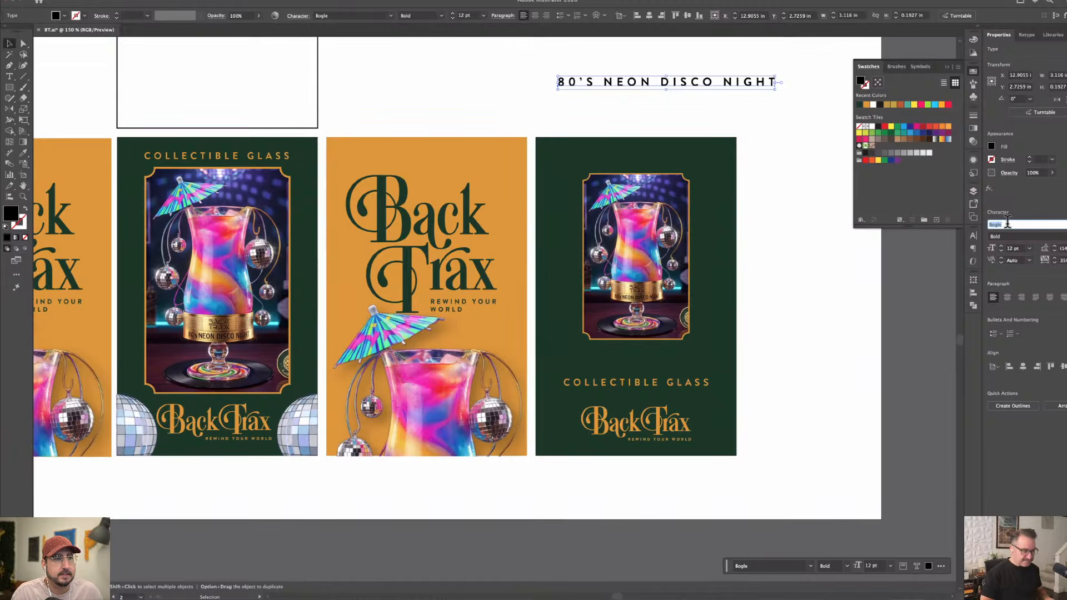
left_click(1065, 224)
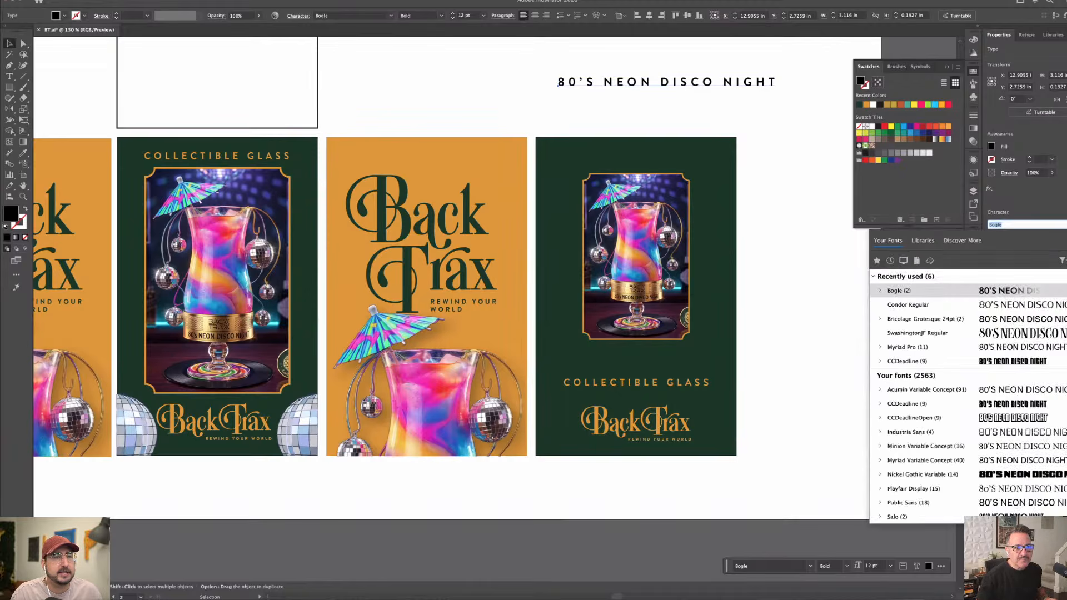
left_click(1024, 332)
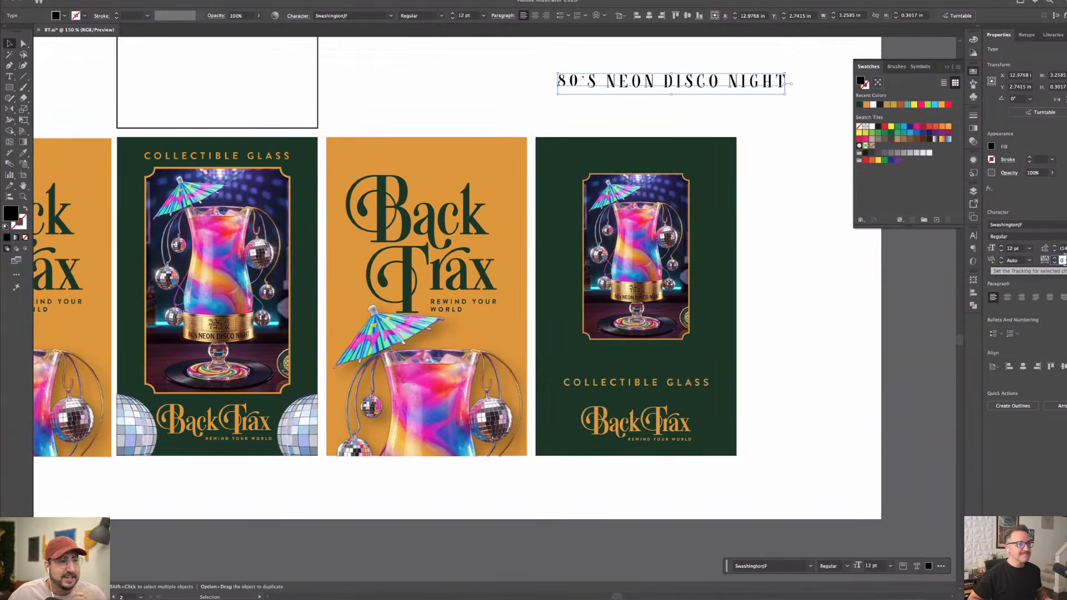
type("0")
key("Return")
Place the 80'S NEON DISCO NIGHT text at about 10.7 pt just above COLLECTIBLE GLASS and open it for editing.
left_click_drag(665, 97, 675, 363)
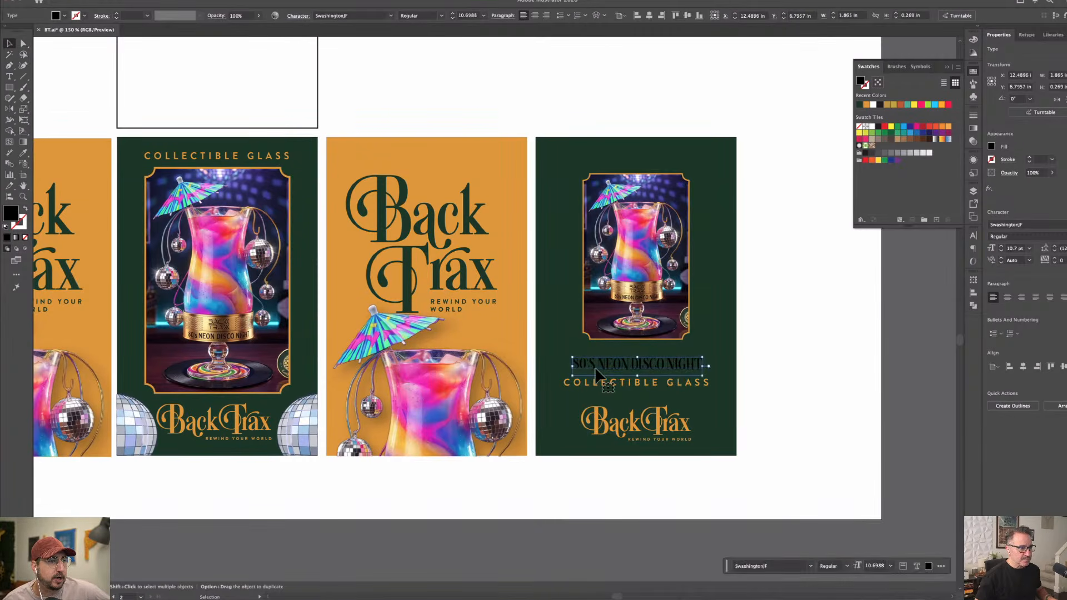
double_click(594, 369)
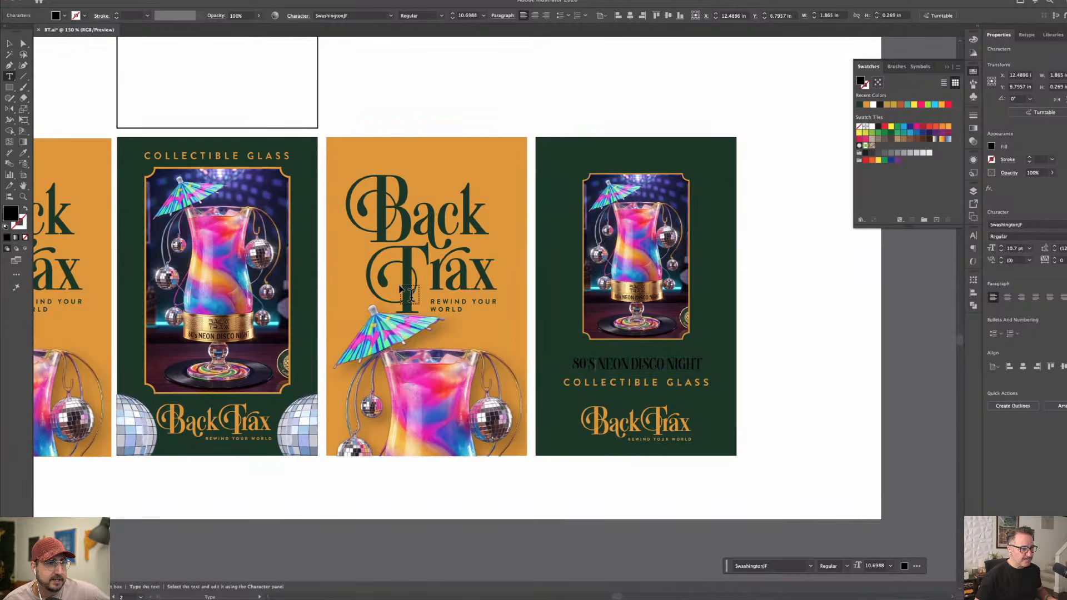
Recolour the 80'S NEON DISCO NIGHT text with the magenta sampled from the drink in the second panel.
left_click(10, 43)
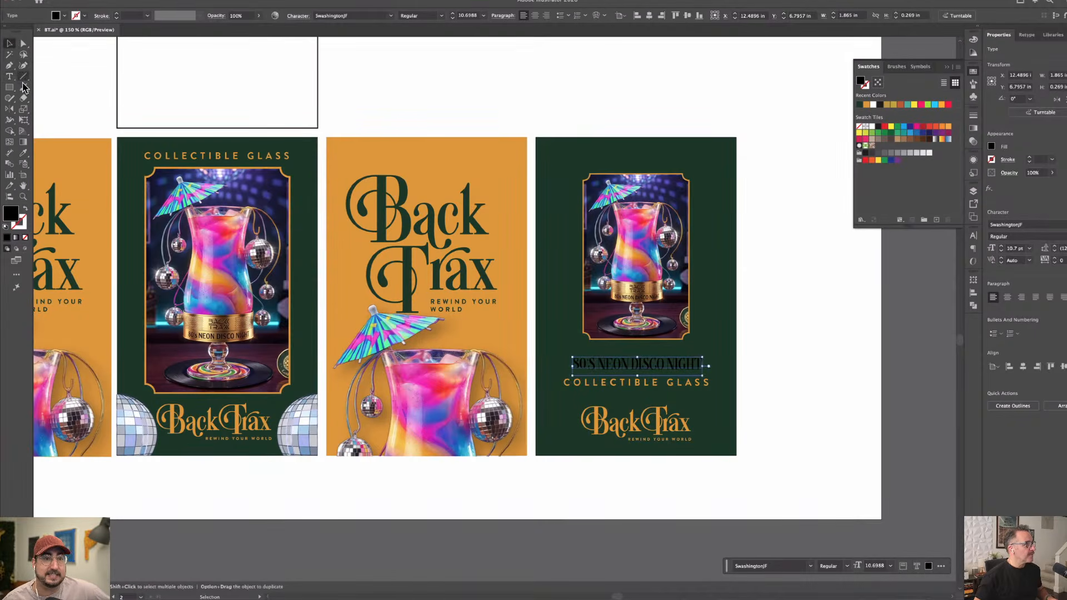
left_click(23, 152)
left_click(219, 262)
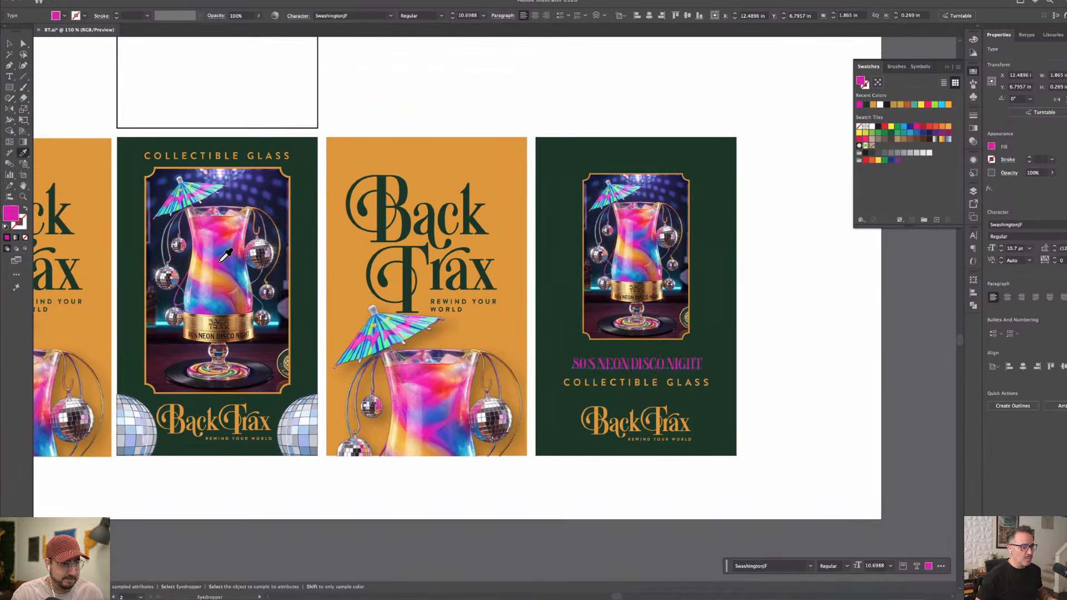
left_click(9, 43)
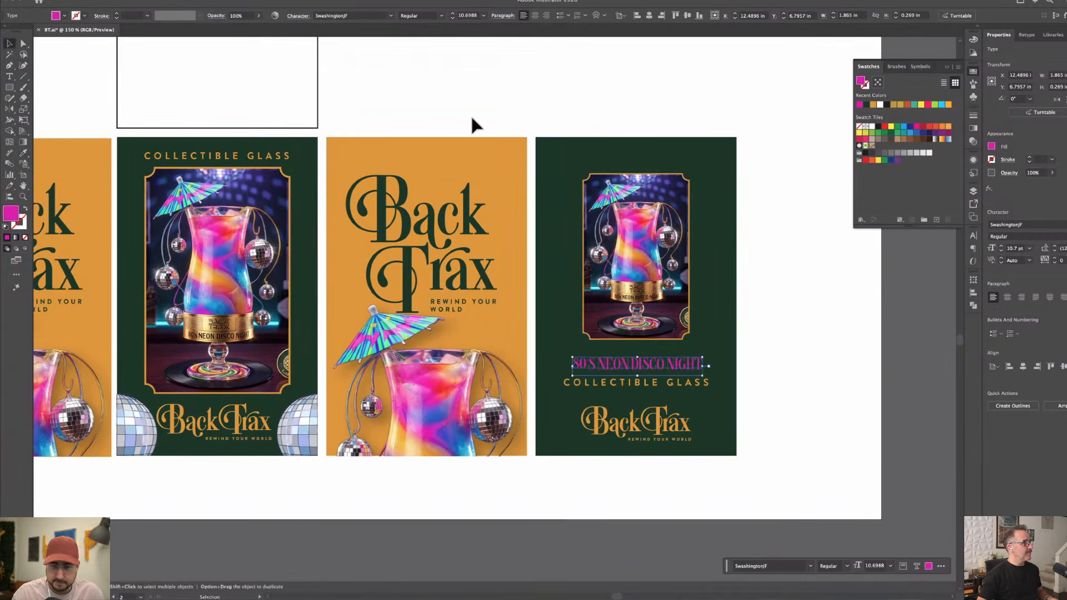
left_click(473, 113)
left_click_drag(506, 104, 644, 155)
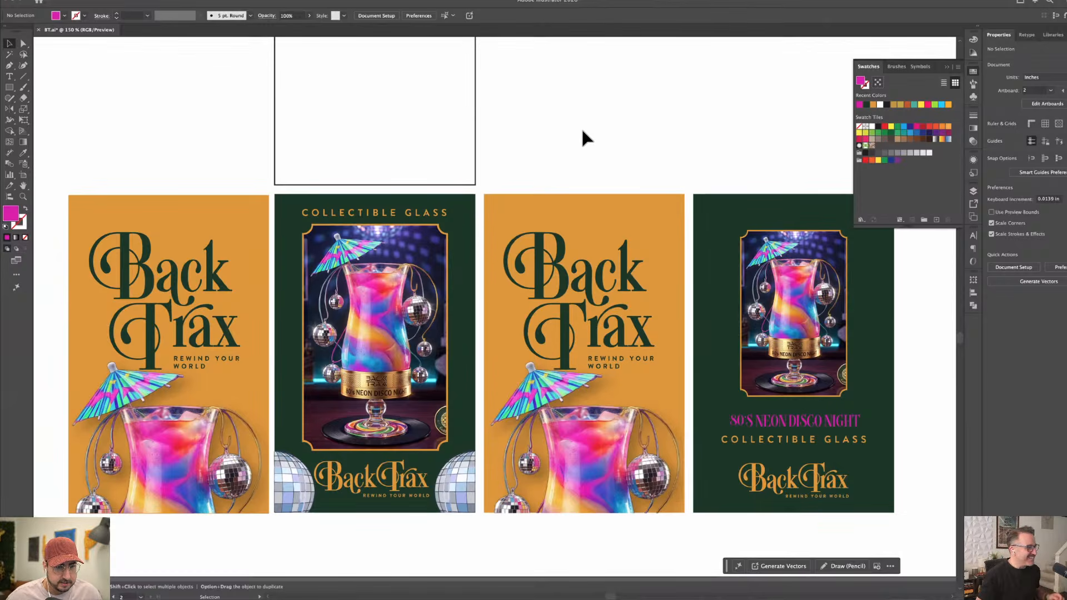
left_click_drag(574, 150, 603, 155)
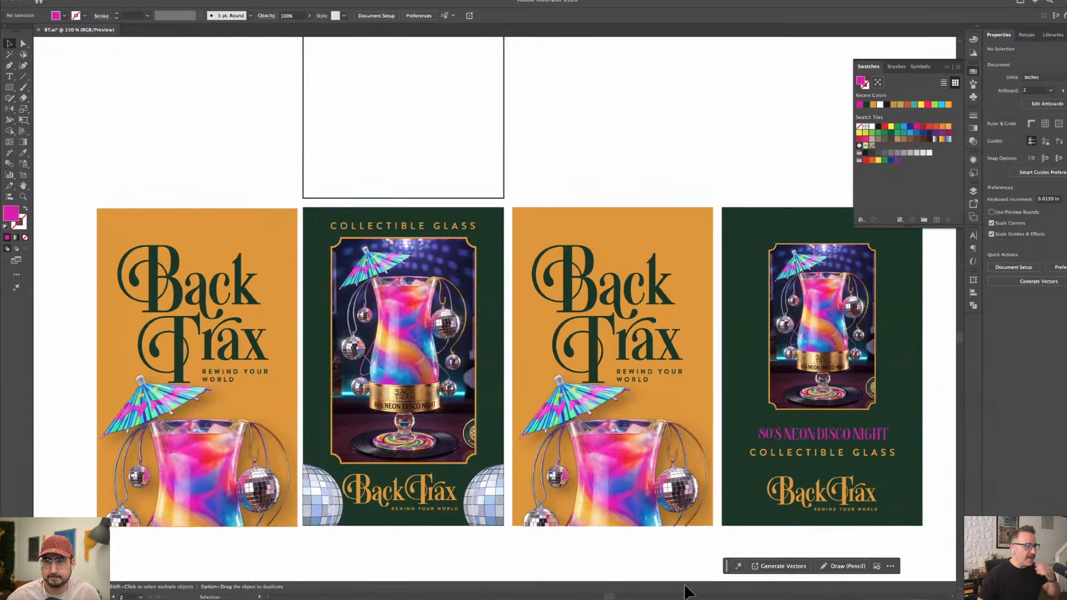
Switch to the Creative Relay Firefly board in Chrome and clear the selection around the cocktail glass row.
mouse_move(670, 597)
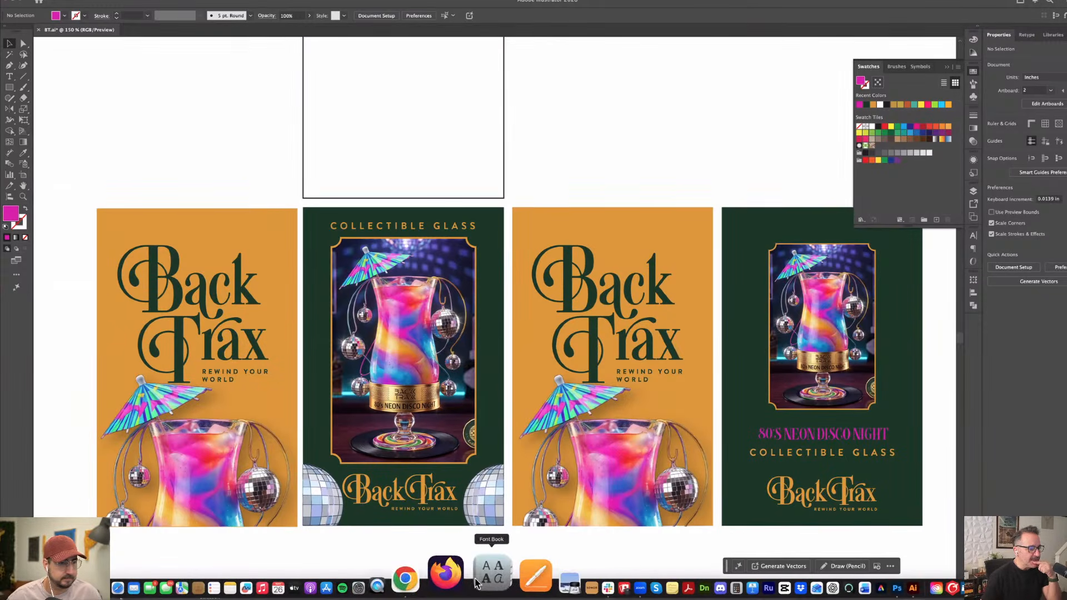
left_click(451, 578)
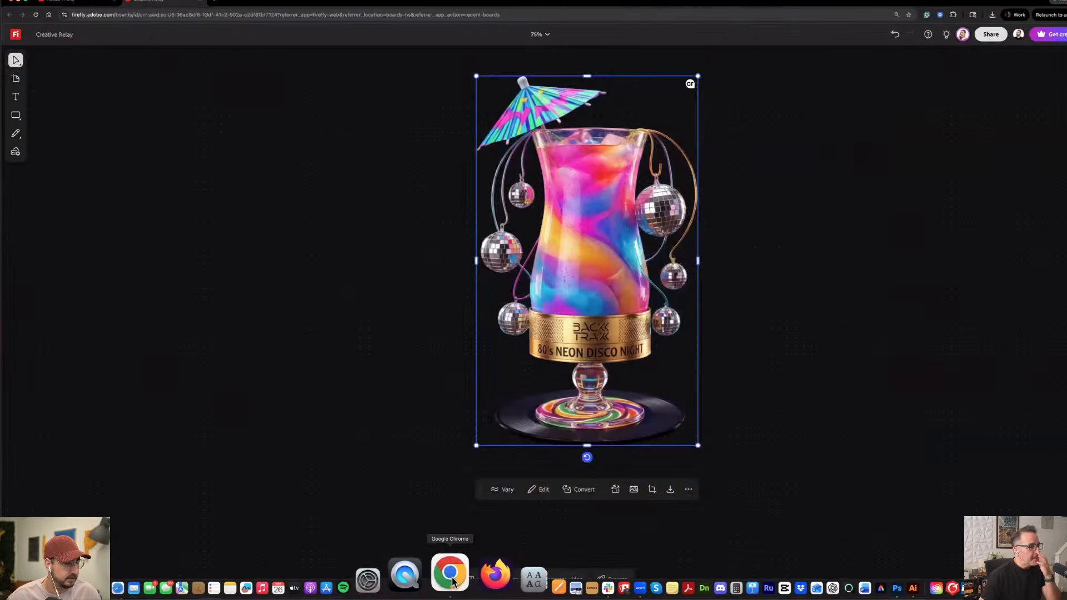
left_click(374, 478)
scroll(373, 478, "down", 10)
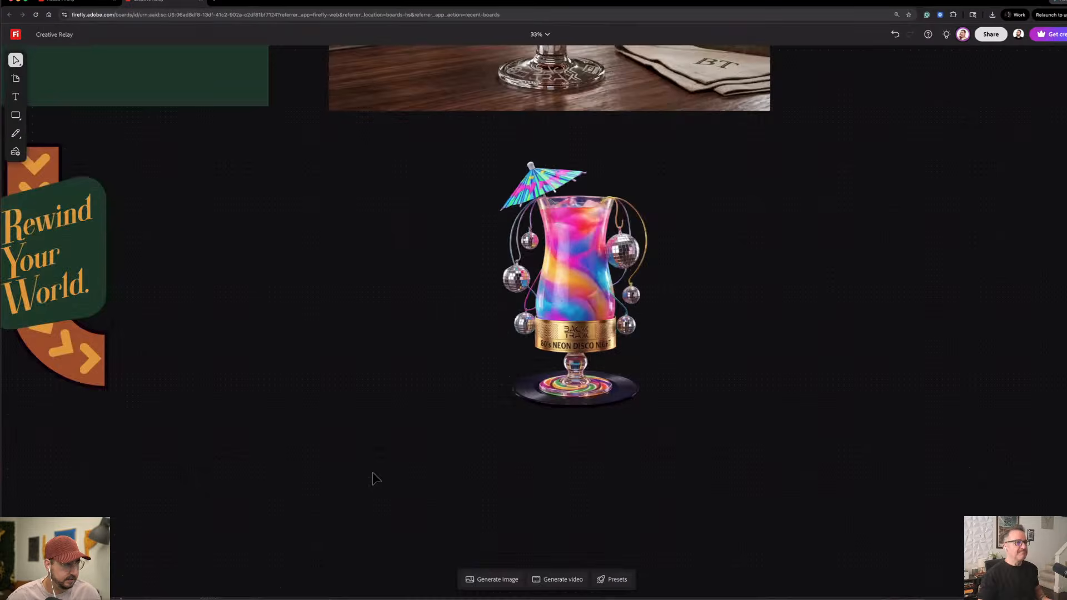
scroll(522, 482, "left", 2)
scroll(515, 479, "left", 5)
scroll(515, 479, "up", 1)
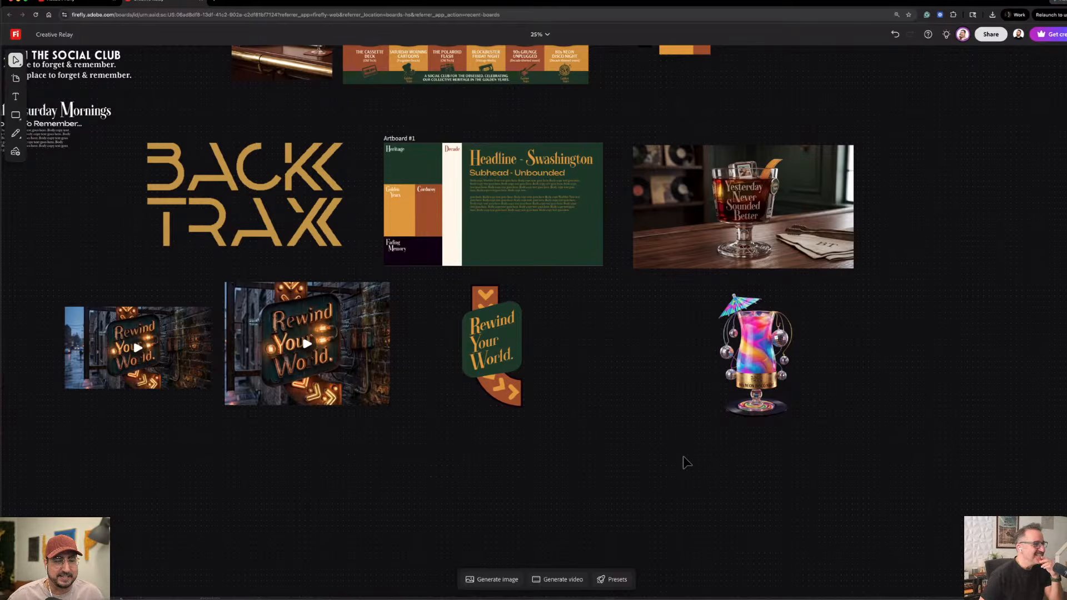
left_click(751, 372)
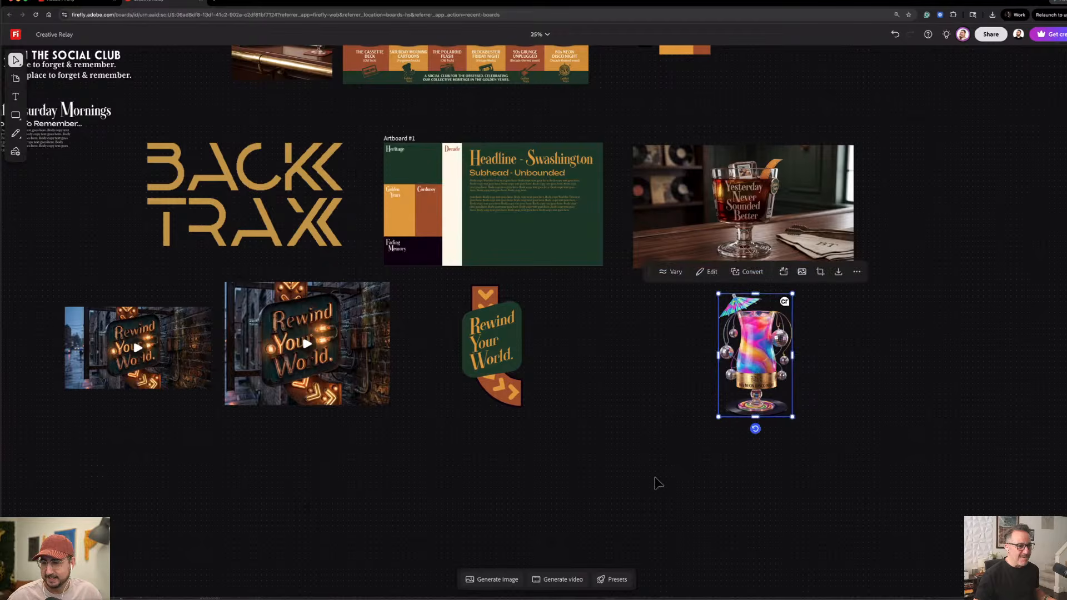
left_click(644, 473)
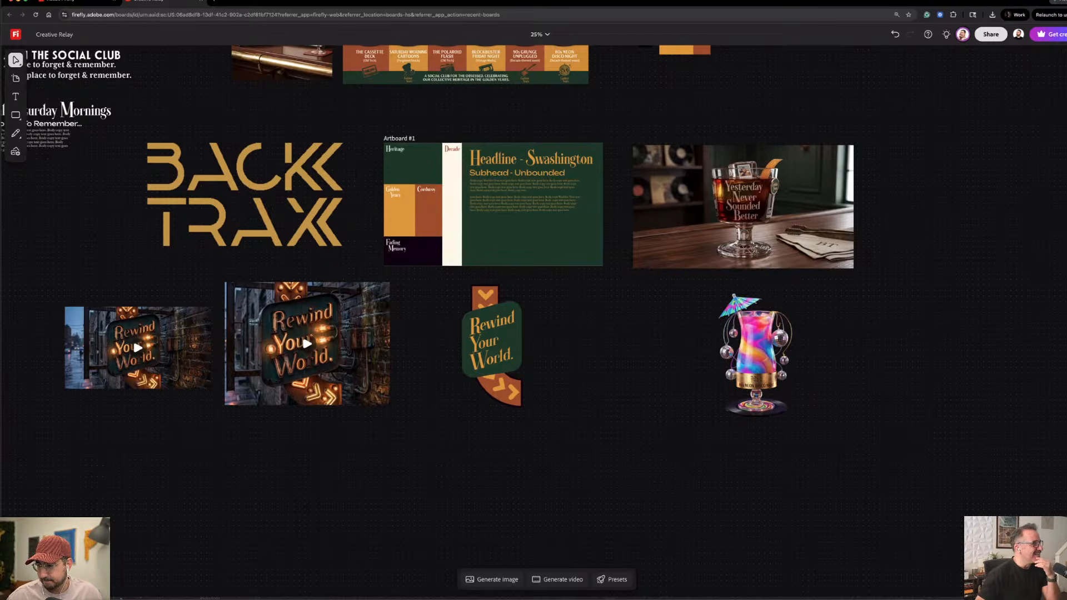
Generate a widescreen image from the prompt "80's inspired pattern", with the previous reference image removed.
left_click(497, 579)
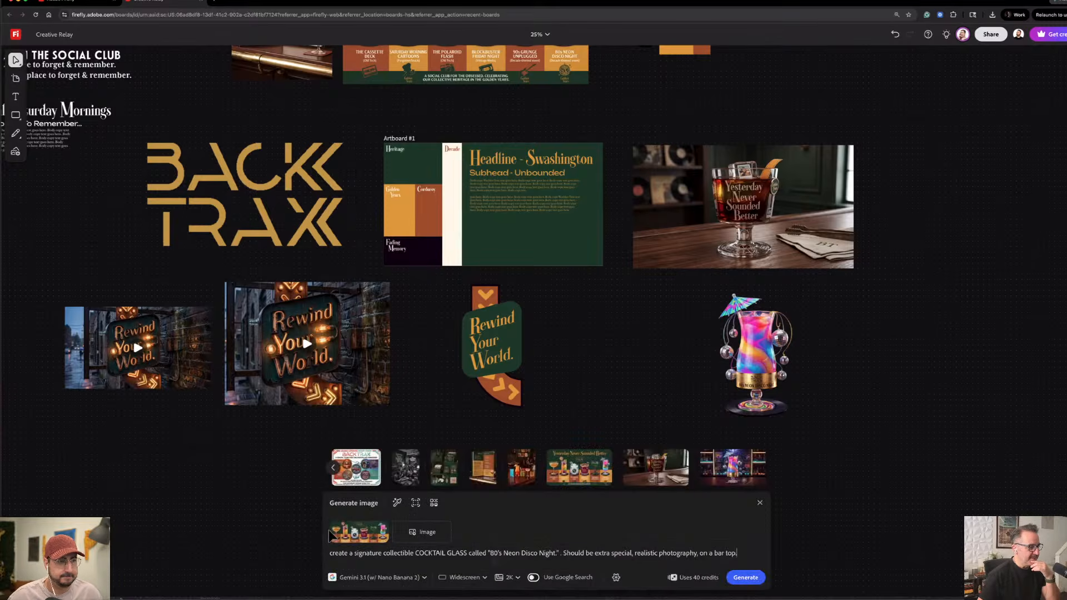
left_click(389, 523)
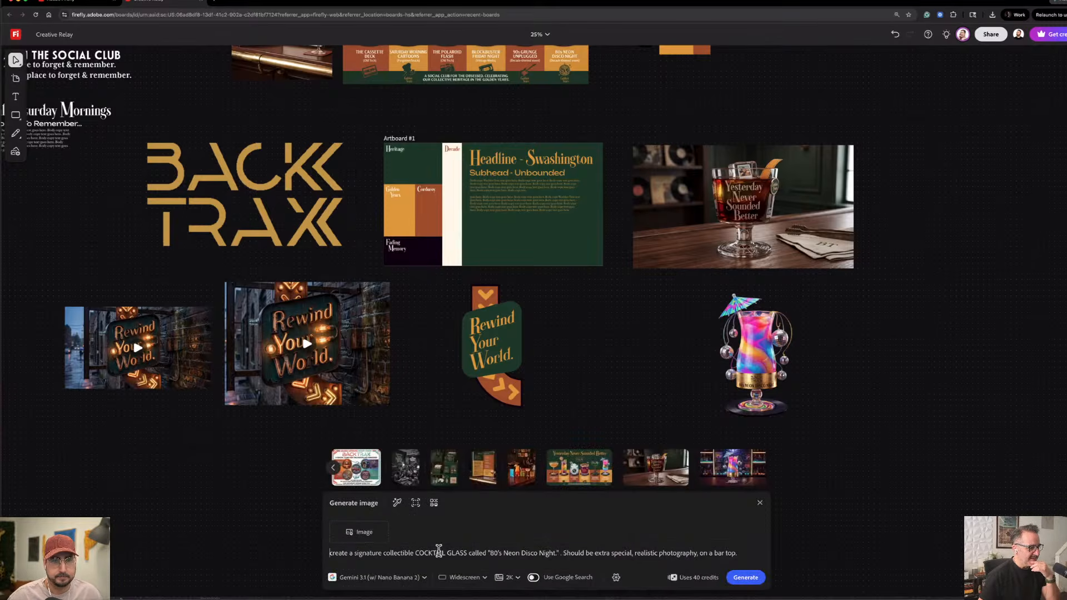
triple_click(439, 550)
type("8")
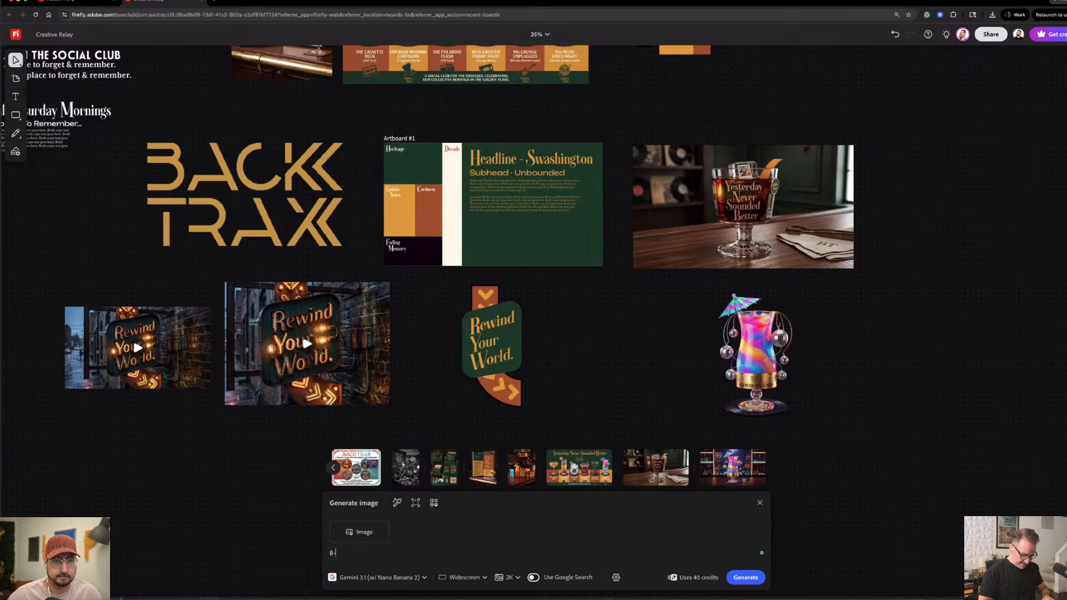
type("0's i")
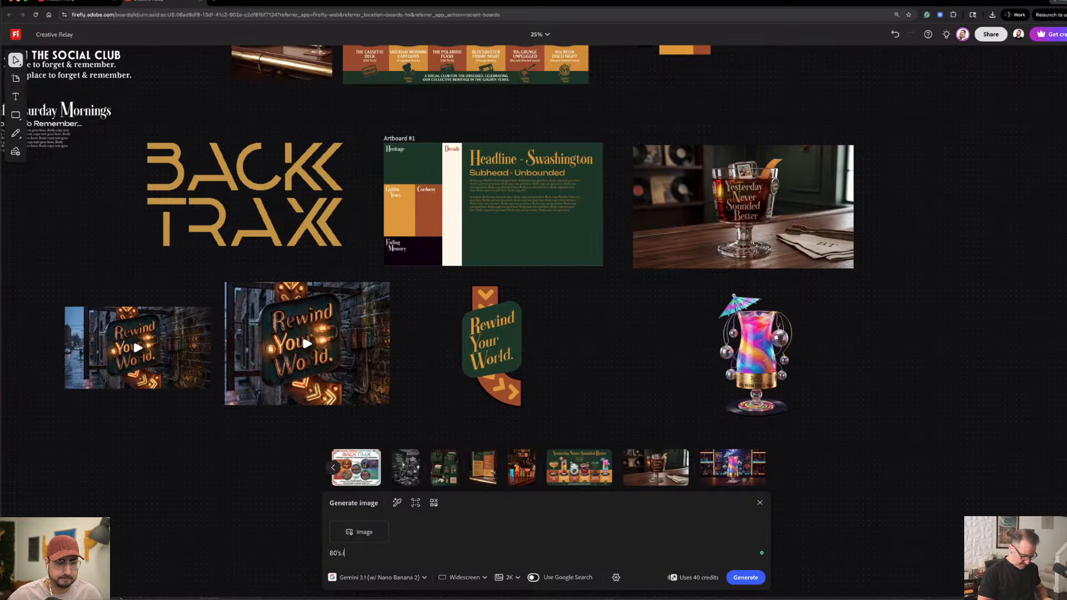
type("nspired pattern")
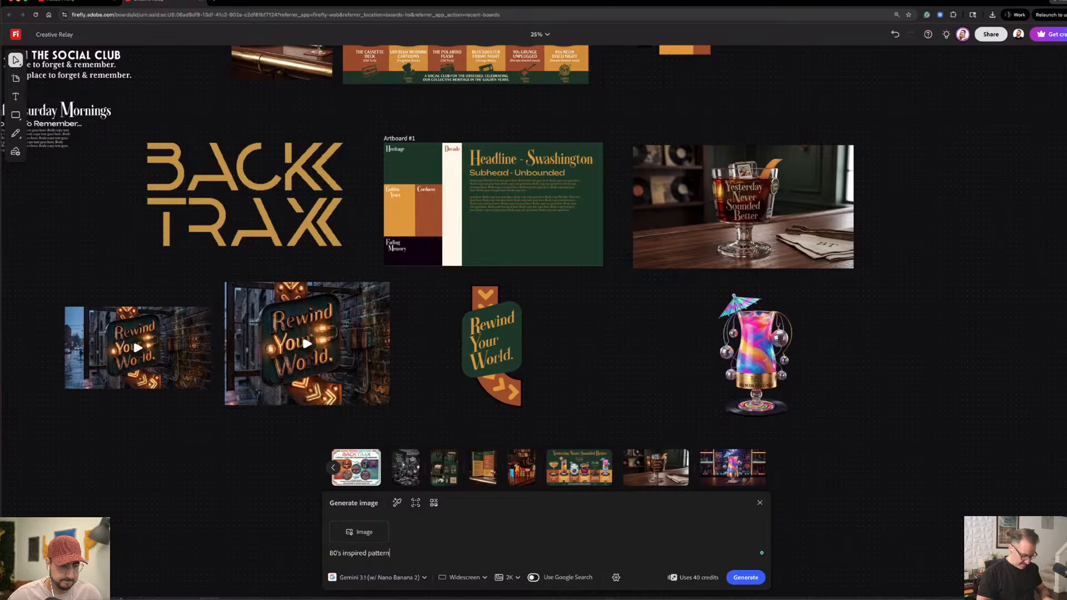
key("Return")
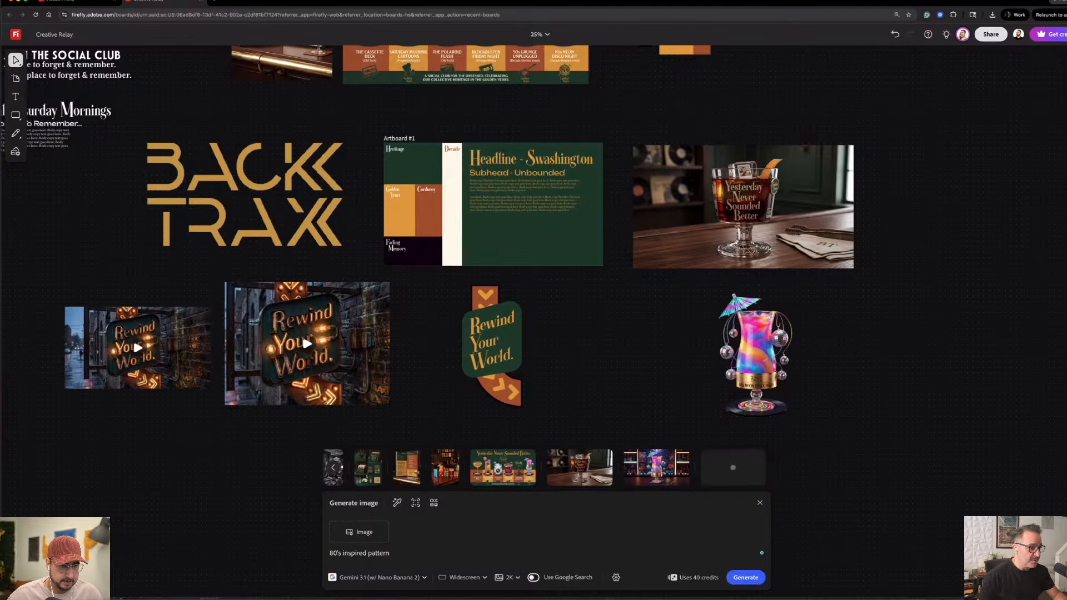
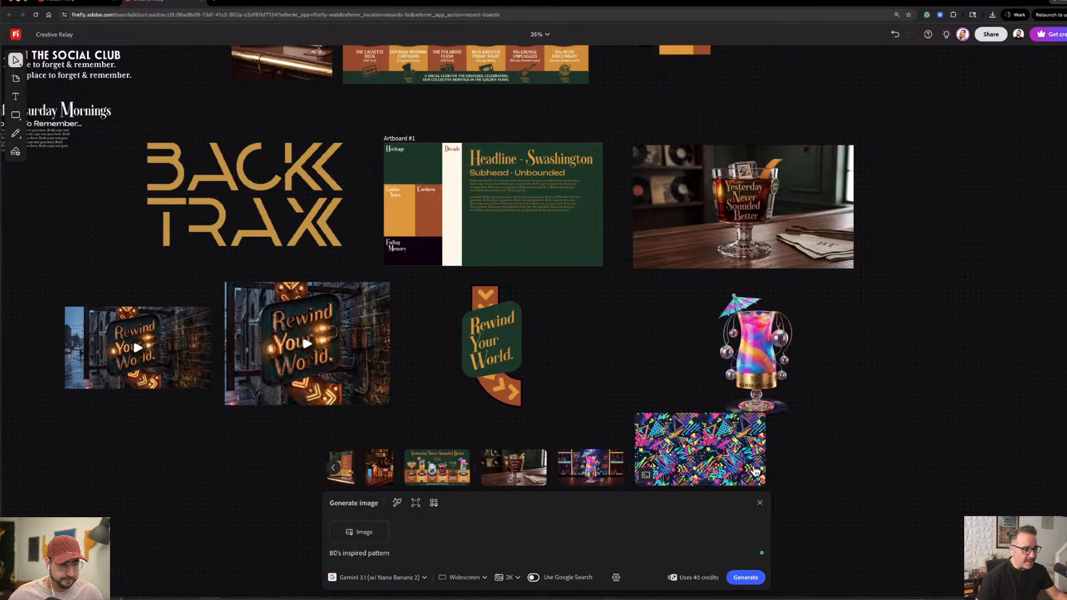
Place the generated 80's pattern on the board beside the cocktail glass and close the image generator.
left_click(749, 469)
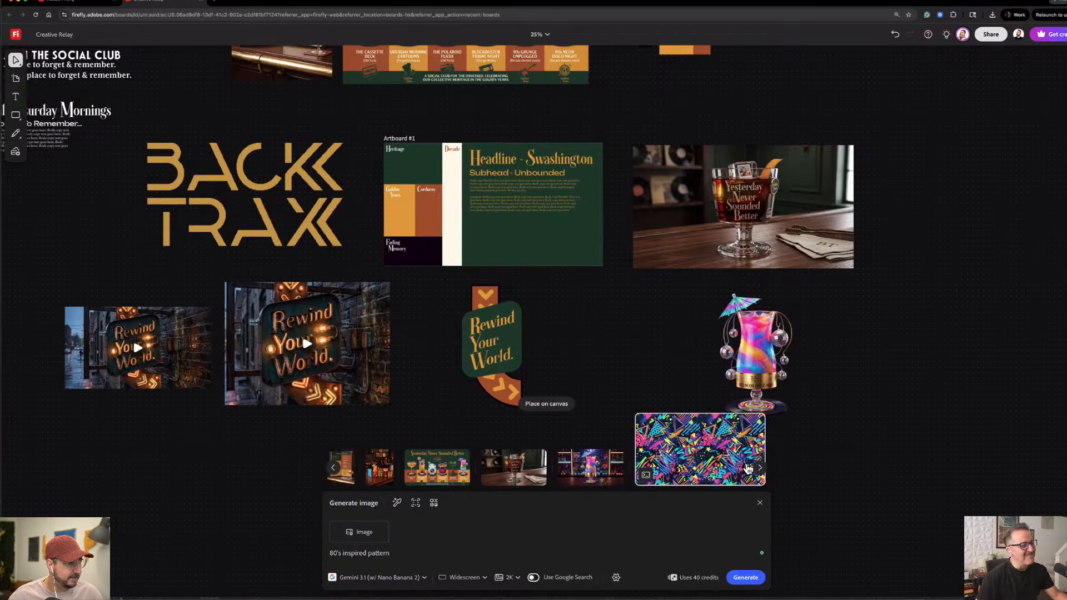
left_click(554, 407)
left_click(840, 314)
left_click(934, 536)
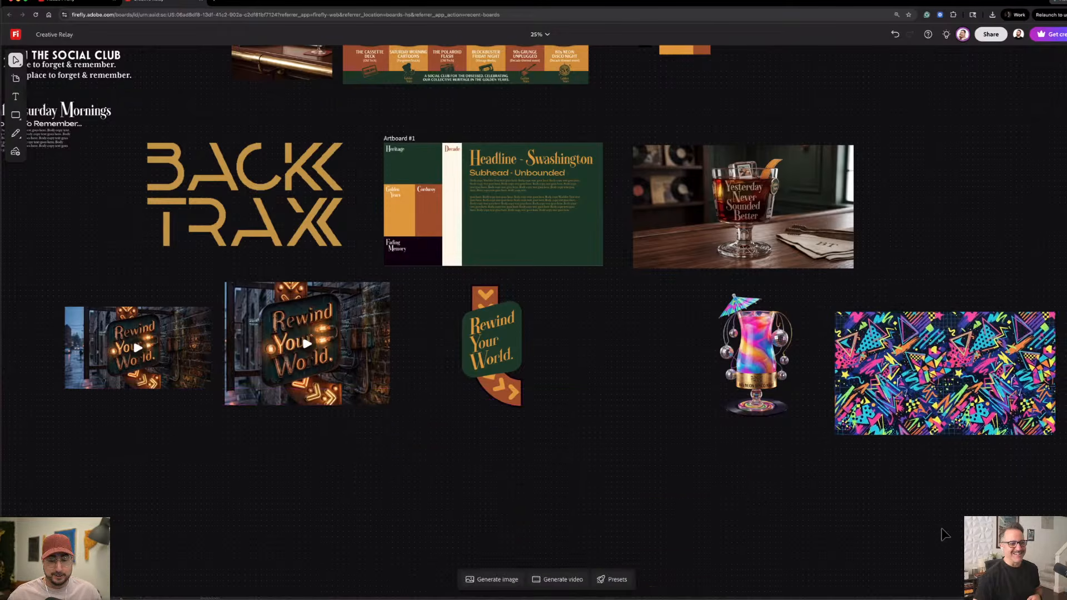
Download the 80's pattern image from the board and clear its selection.
key("h")
scroll(595, 352, "right", 10)
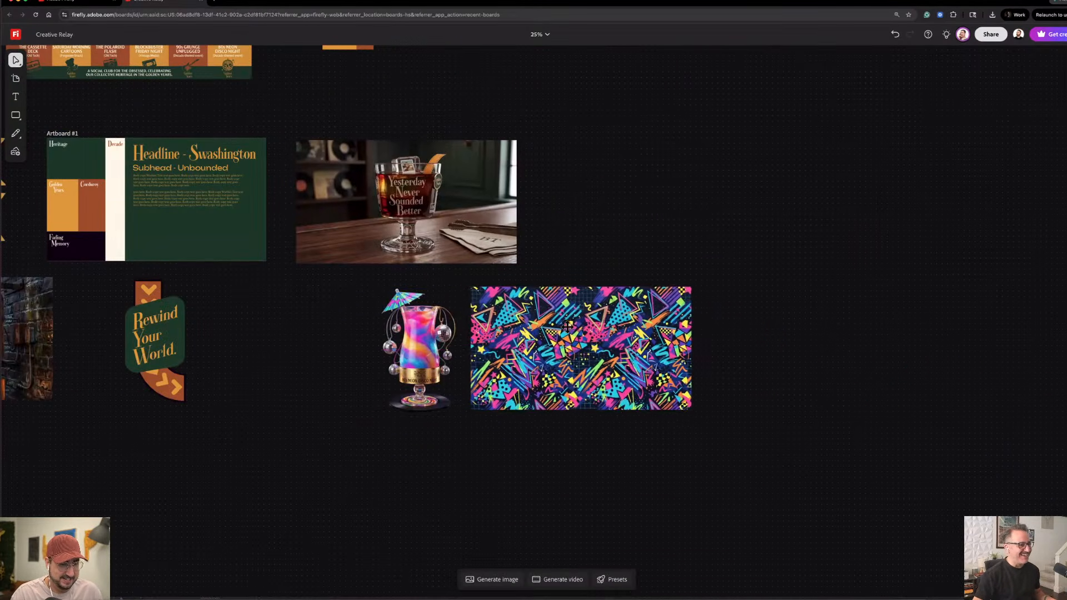
key("v")
left_click(586, 336)
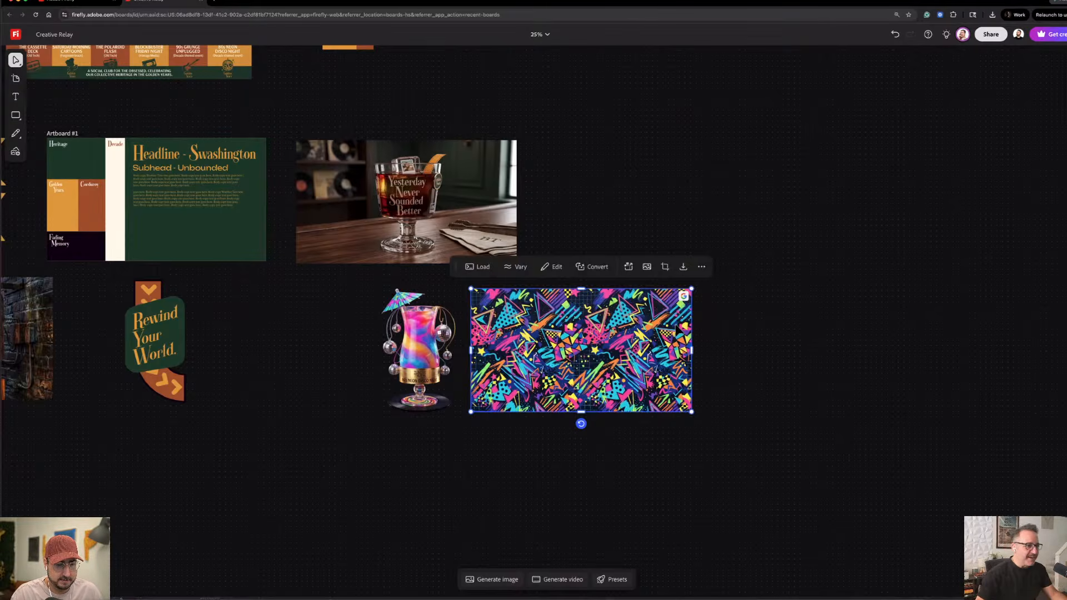
left_click(682, 268)
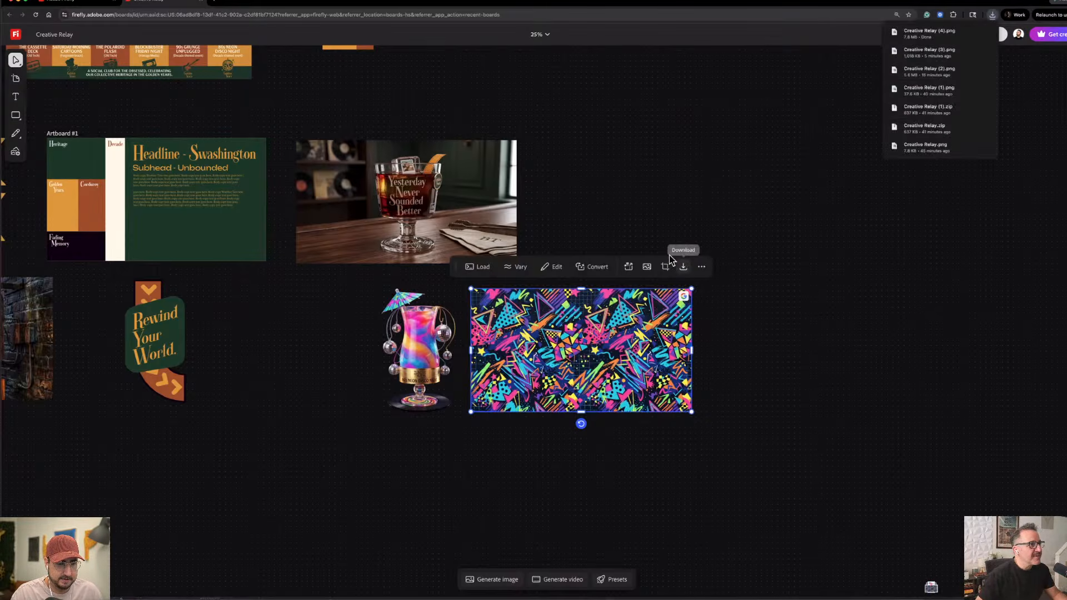
left_click(689, 154)
Switch back to Illustrator and place the downloaded Creative Relay (4).png pattern into the BT.ai document.
mouse_move(740, 597)
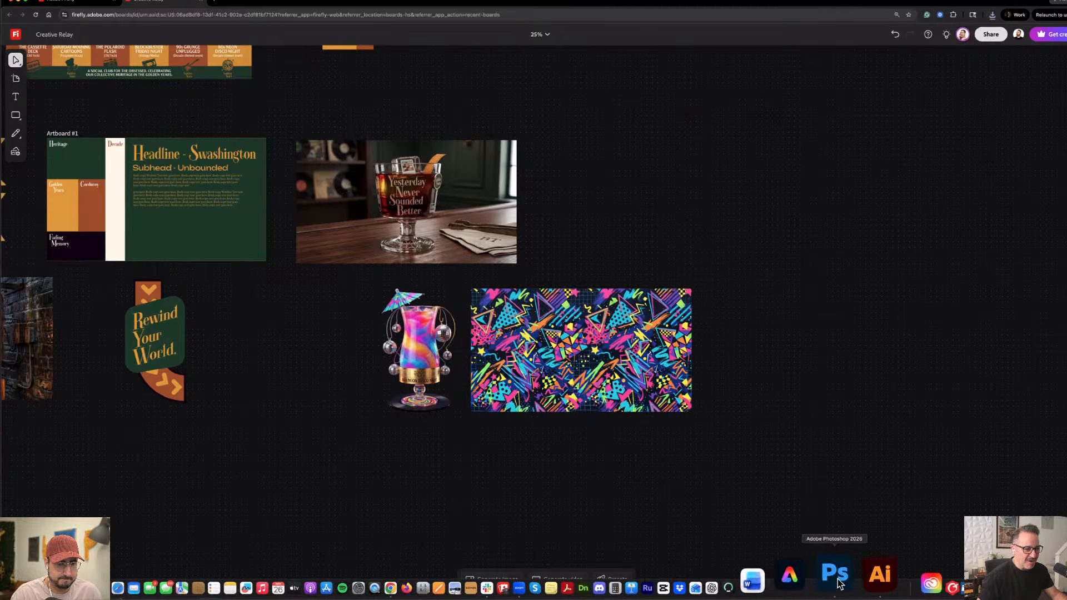
left_click(856, 578)
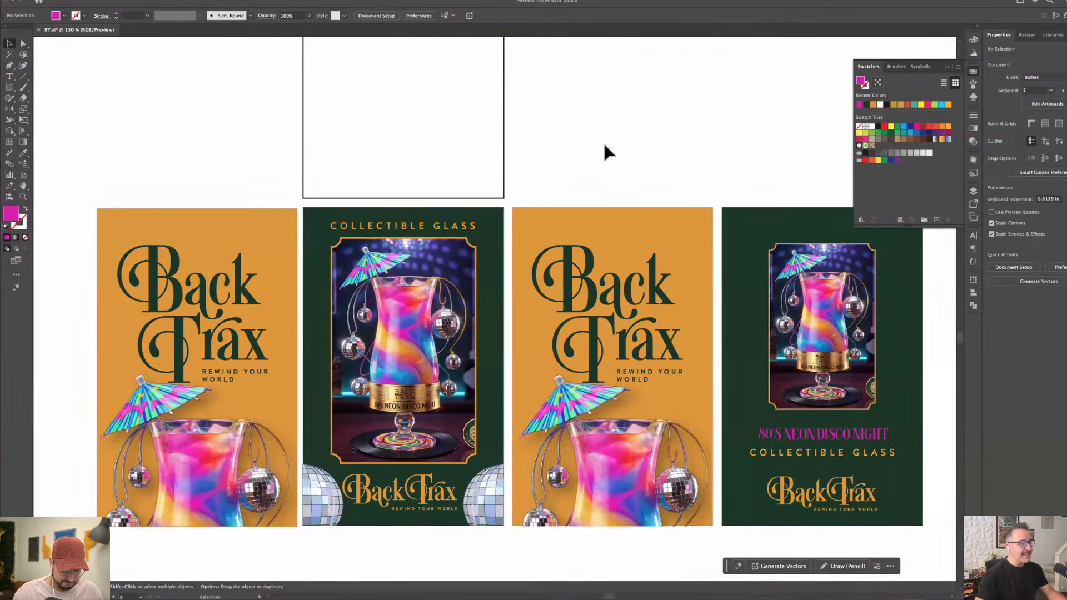
key("super+minus")
key("super+minus")
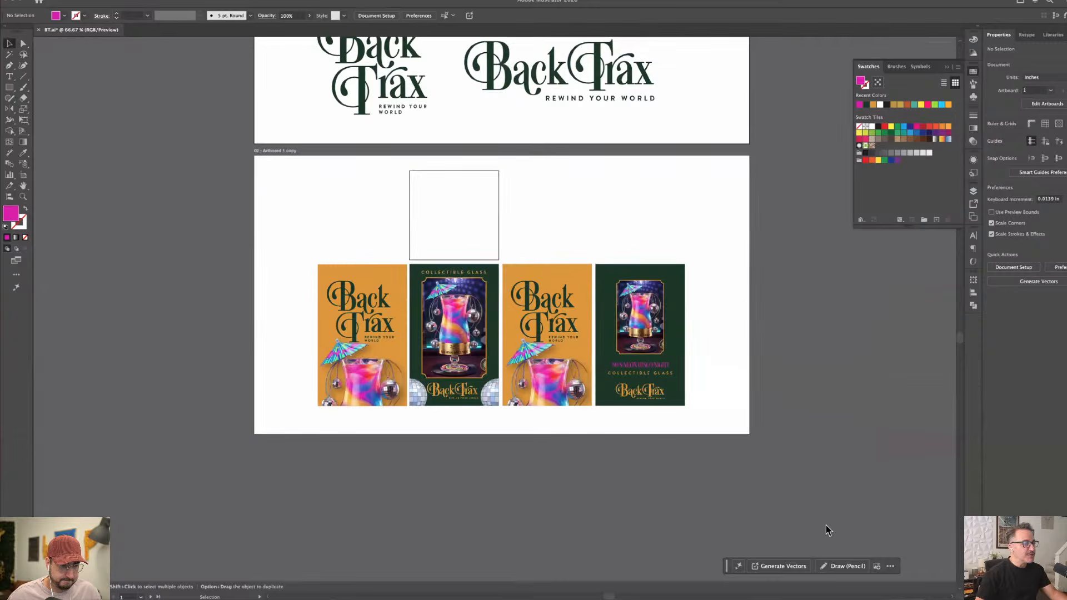
mouse_move(828, 597)
left_click(925, 578)
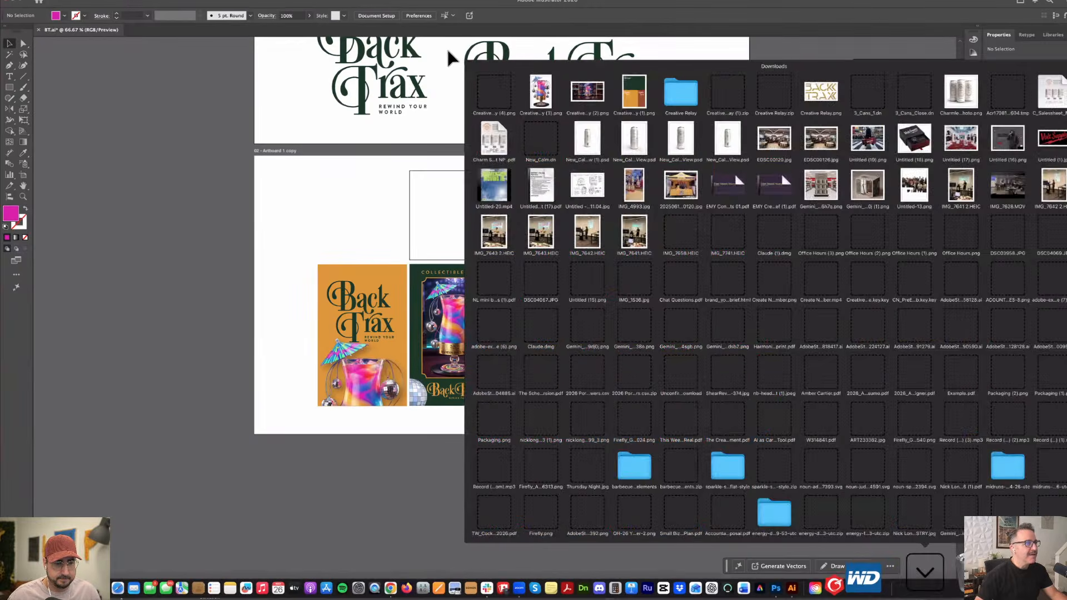
left_click_drag(487, 91, 578, 167)
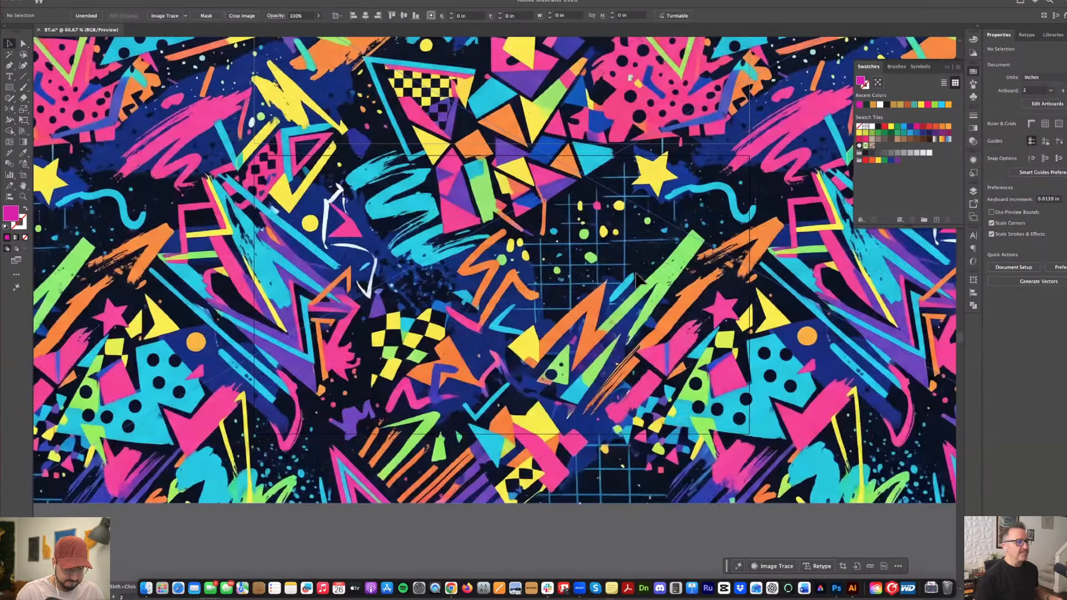
left_click_drag(704, 427, 579, 479)
Scale the placed pattern image down proportionally to about twice the width of the empty square panel.
left_click_drag(952, 522, 588, 243)
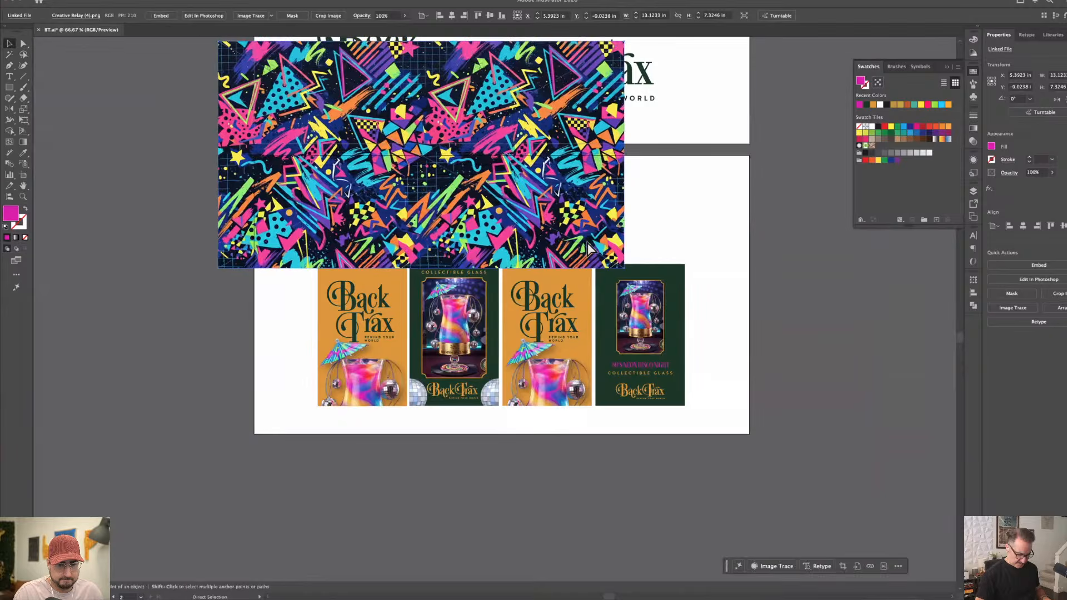
key("super+equal")
key("super+equal")
key("super+equal")
key("super+minus")
key("super+minus")
key("super+minus")
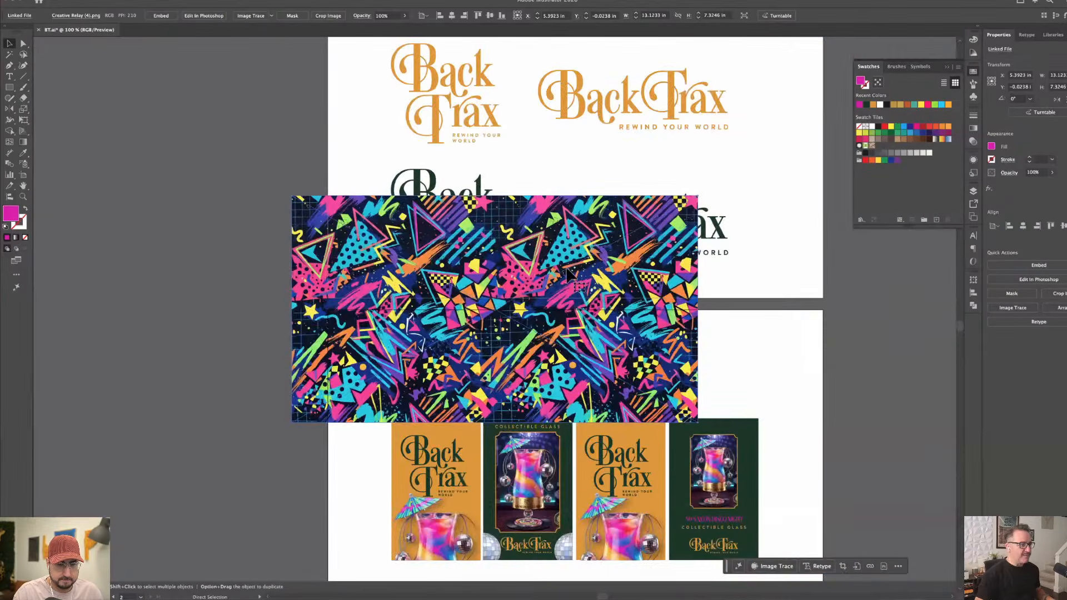
left_click_drag(696, 422, 470, 287)
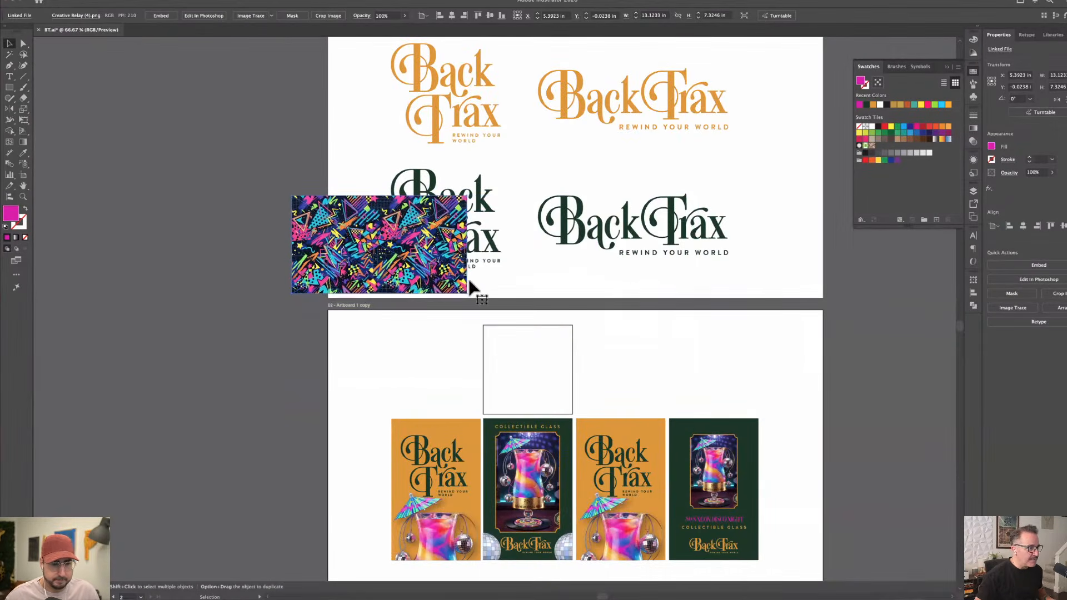
Position the pattern over the empty square above the second panel and clip it to that square.
left_click_drag(387, 257, 555, 381)
left_click_drag(696, 363, 558, 382)
key("super+7")
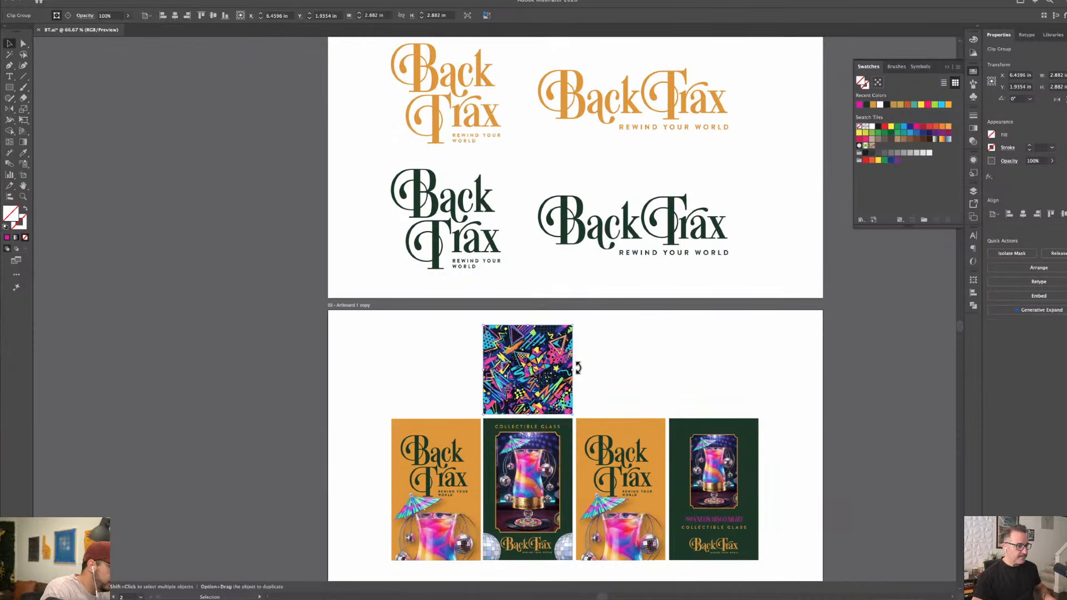
Copy the stacked Back Trax wordmark from the third panel onto the pattern-filled square.
key("super+equal")
left_click_drag(576, 367, 601, 286)
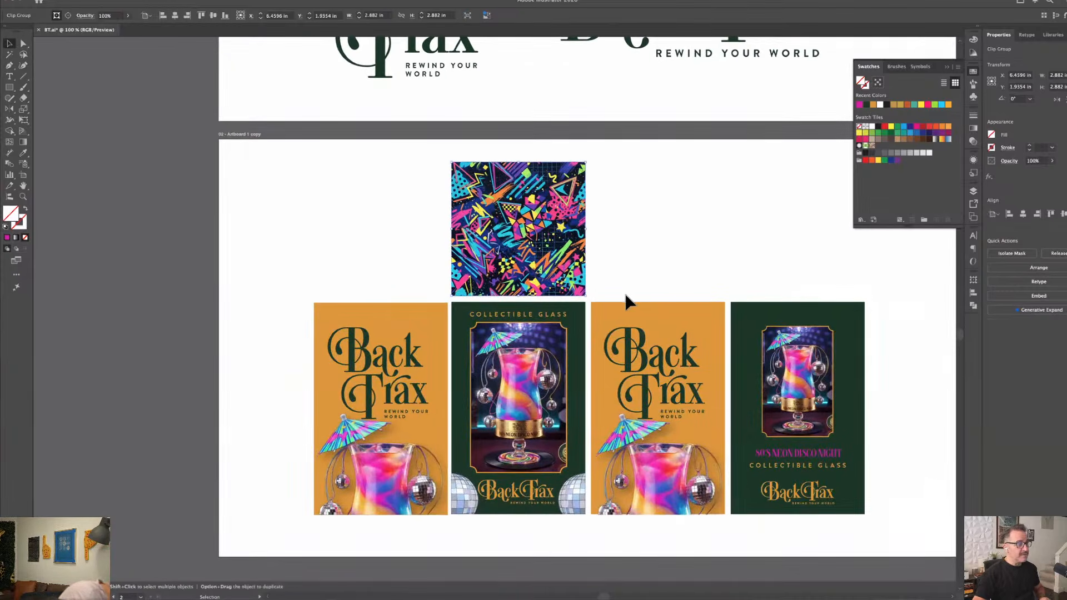
left_click(626, 296)
left_click_drag(649, 357, 498, 207)
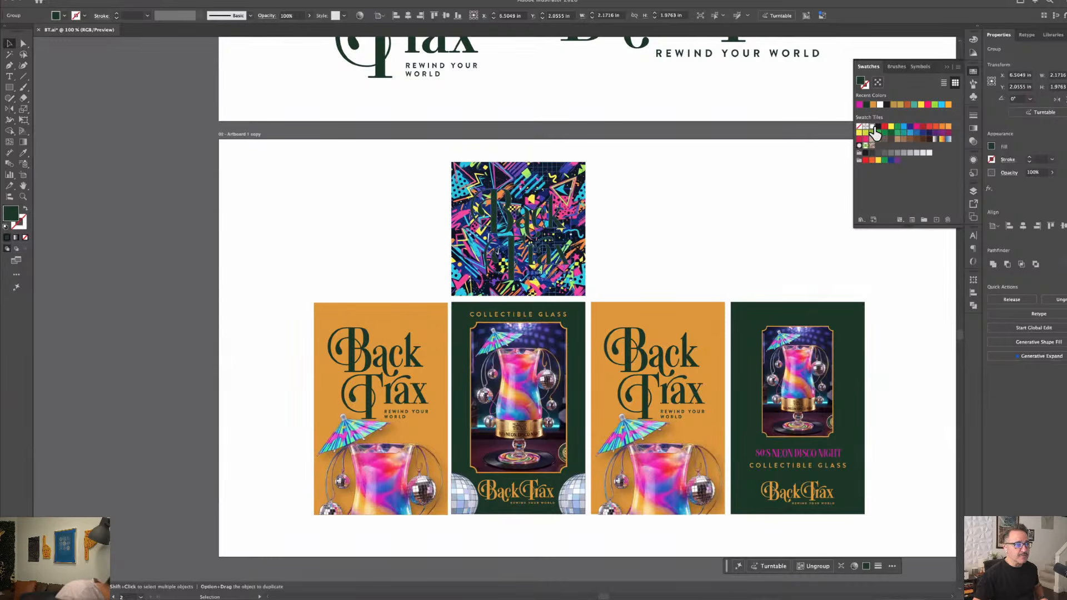
Fill the BackTrax logo over the neon pattern with white and scale it down to about 1.75 by 1.59 in.
left_click(873, 128)
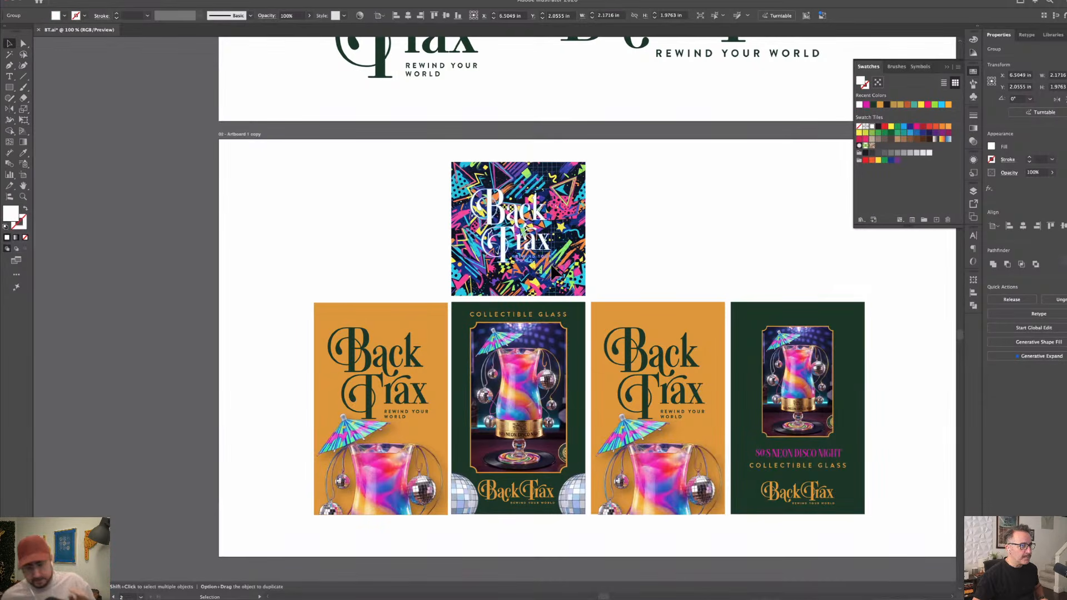
left_click_drag(552, 269, 524, 253)
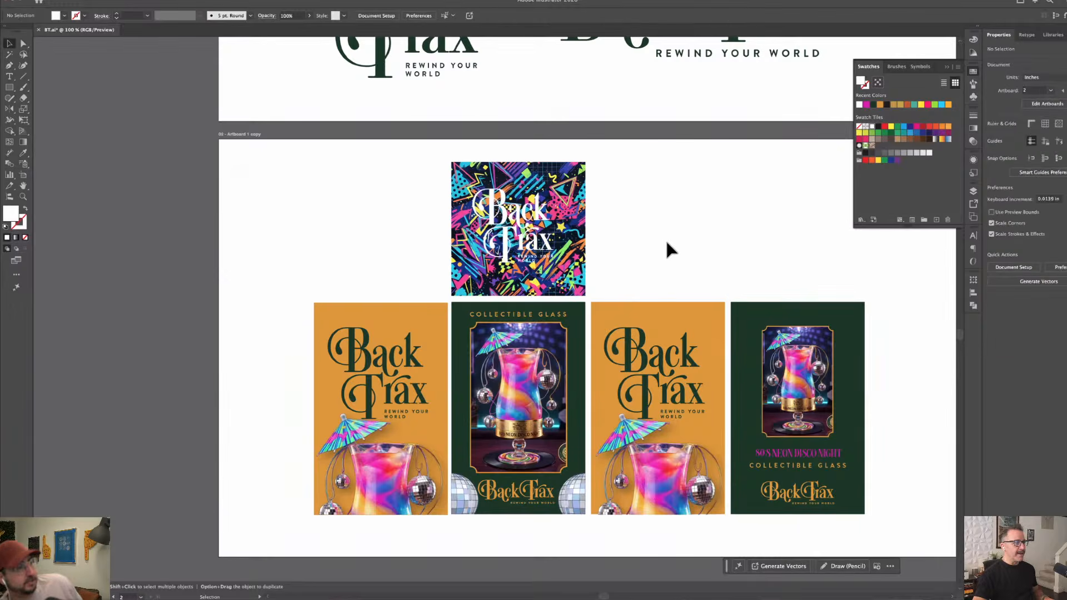
key("a")
key("super+equal")
key("super+equal")
key("super+equal")
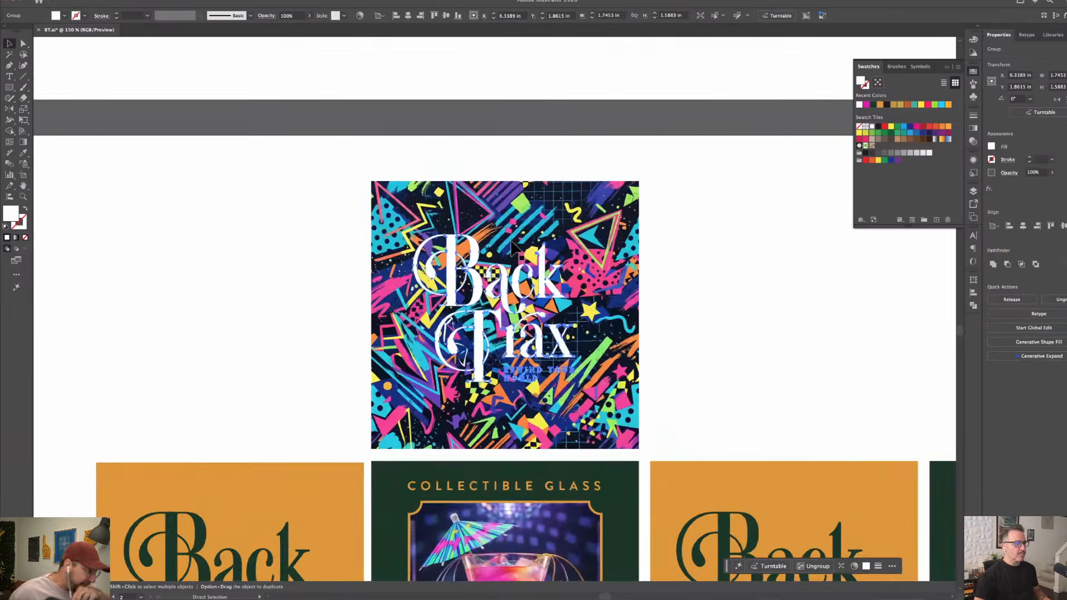
scroll(511, 244, "down", 2)
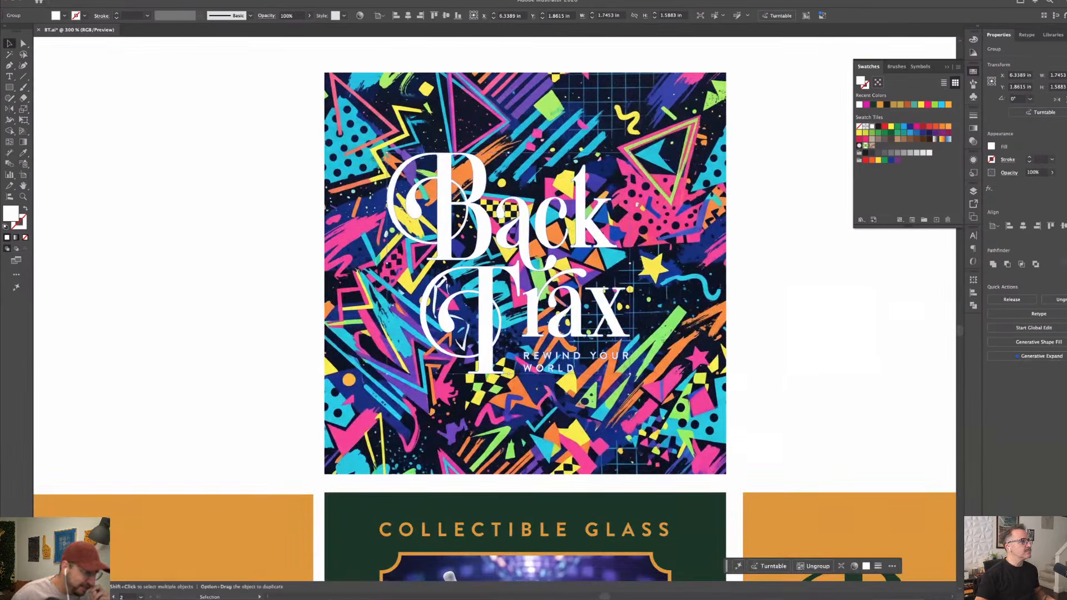
Apply a Drop Shadow effect to the white logo with X and Y offsets of 0.03 in.
left_click(149, 0)
left_click(156, 6)
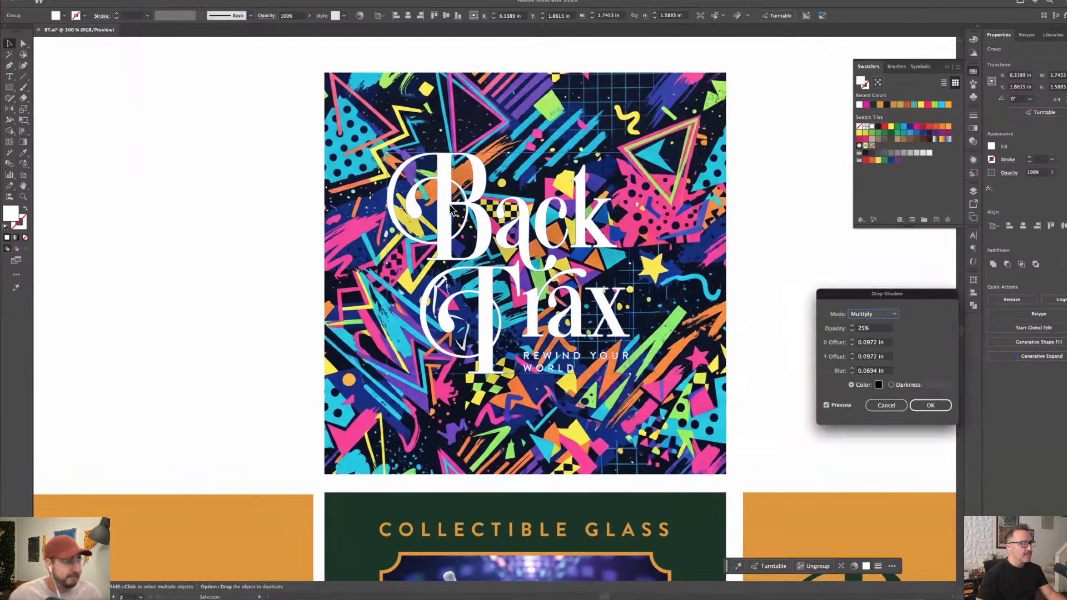
double_click(864, 343)
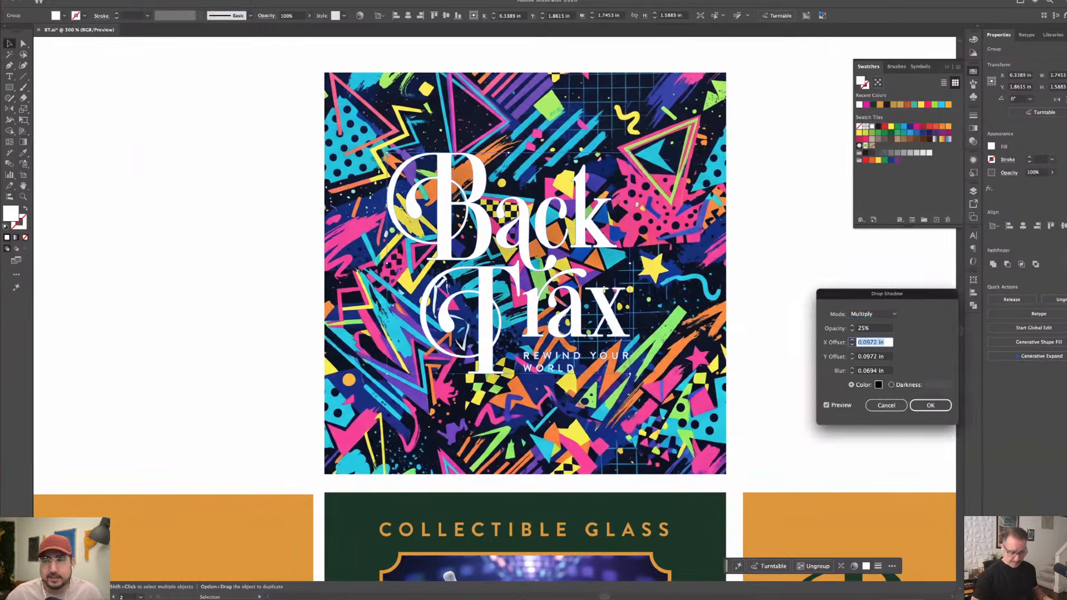
type("0")
key("Tab")
key("Tab")
key("Tab")
key("Tab")
key("Tab")
key("Tab")
key("Tab")
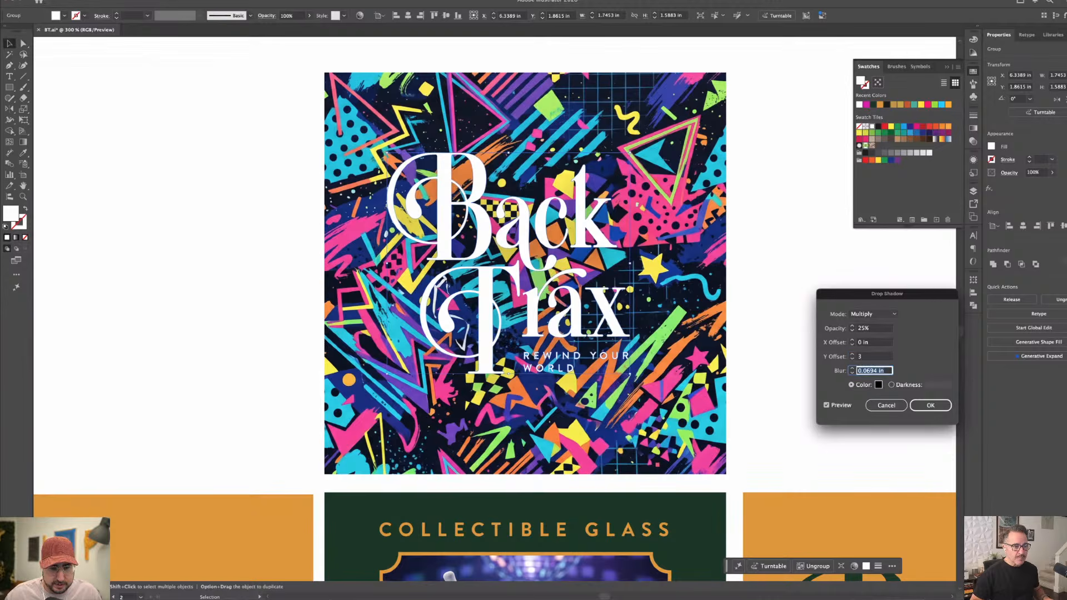
key("Tab")
type("0.03")
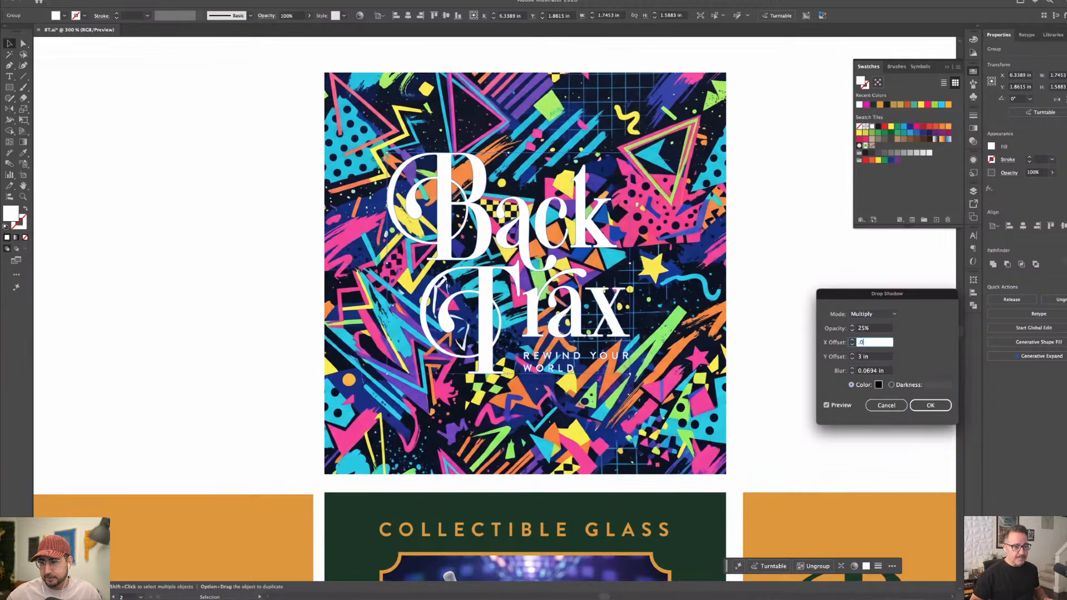
key("Tab")
type("0.03")
key("Tab")
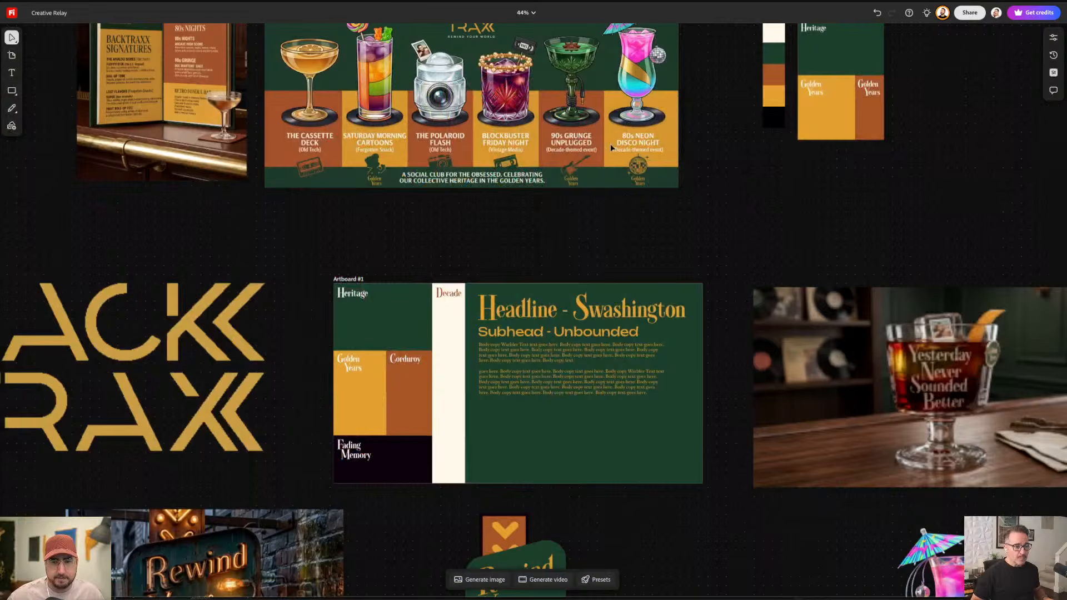
Switch to the Creative Relay board in Adobe Firefly and duplicate the neon 80s pattern image below the original.
scroll(689, 217, "down", 5)
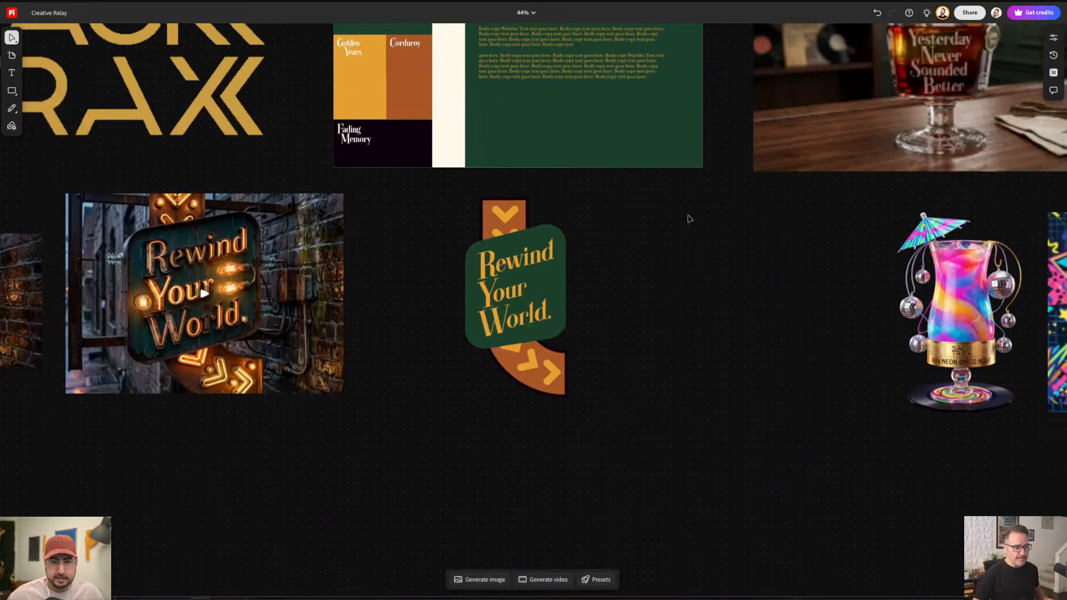
scroll(689, 218, "right", 10)
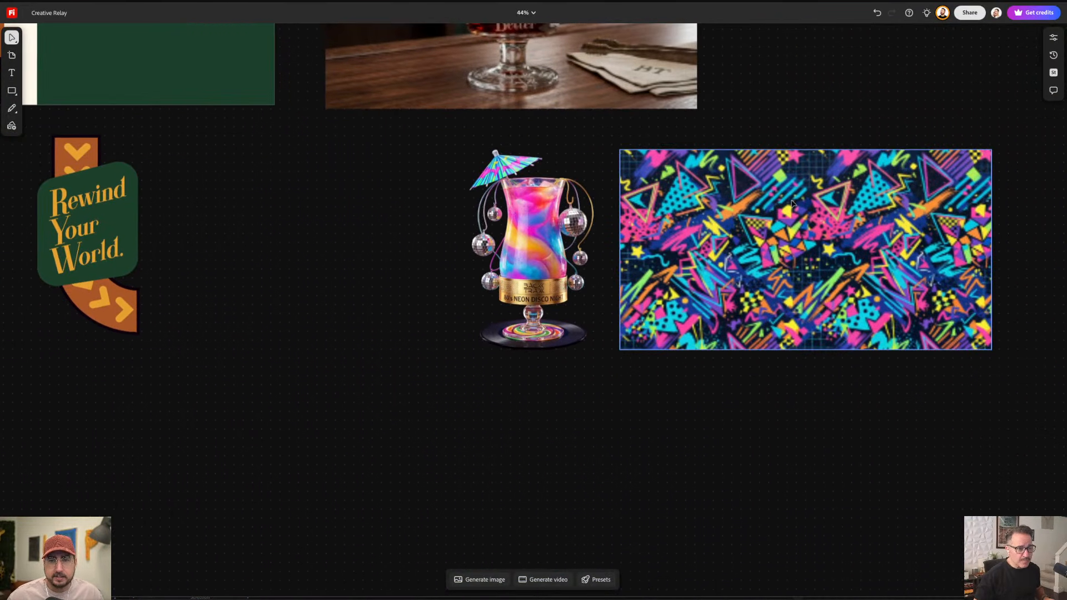
left_click(792, 202)
left_click_drag(792, 203, 622, 314)
Generate a square edit of the copied pattern with Gemini 3.1 (w/ Nano Banana 2) using the prompt "convert this to a seamless repeating pattern".
left_click(607, 268)
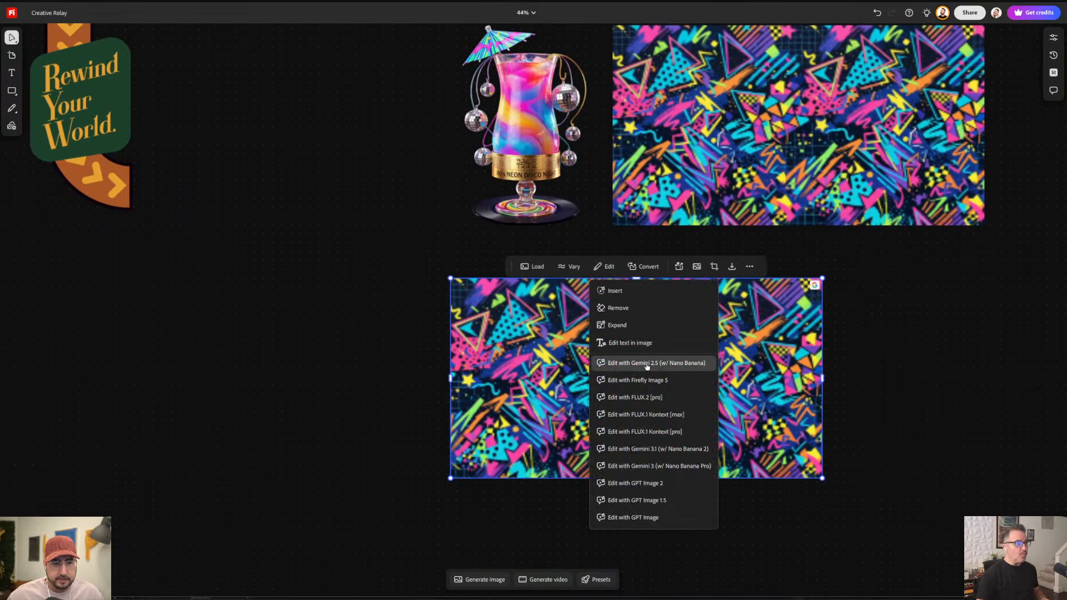
left_click(641, 449)
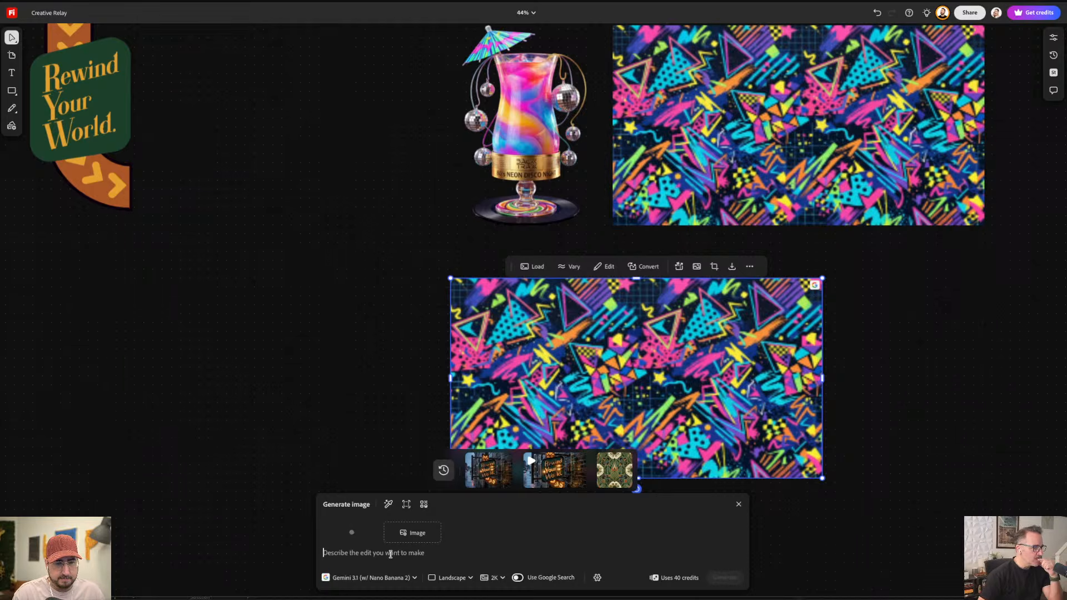
type("con")
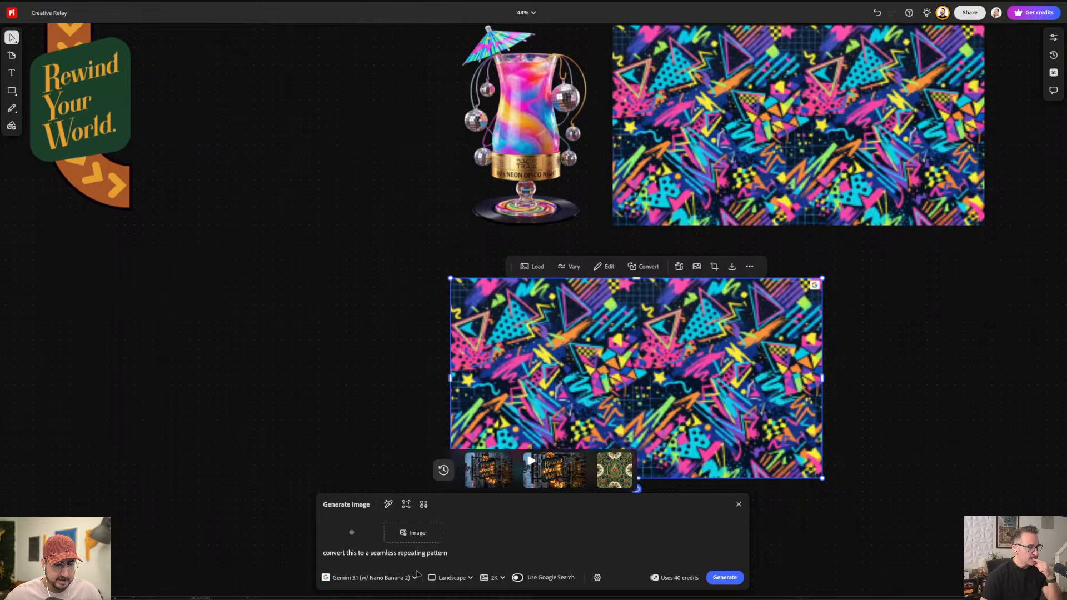
left_click(451, 578)
left_click(501, 474)
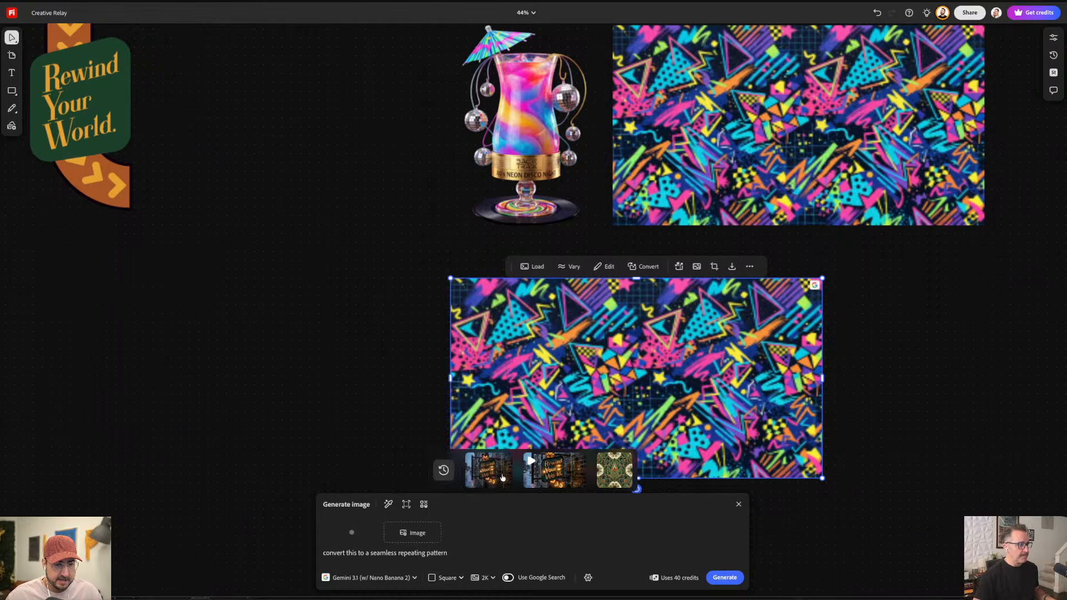
left_click(725, 577)
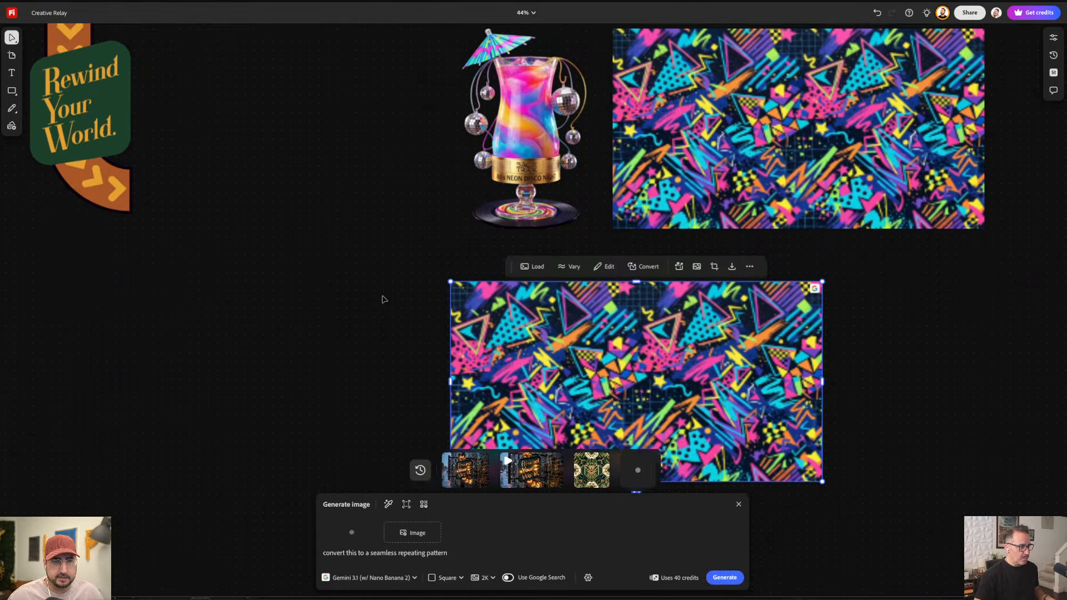
Place the green art deco pattern from the recent generations onto the board beside the merchandise mockups.
scroll(382, 299, "up", 20)
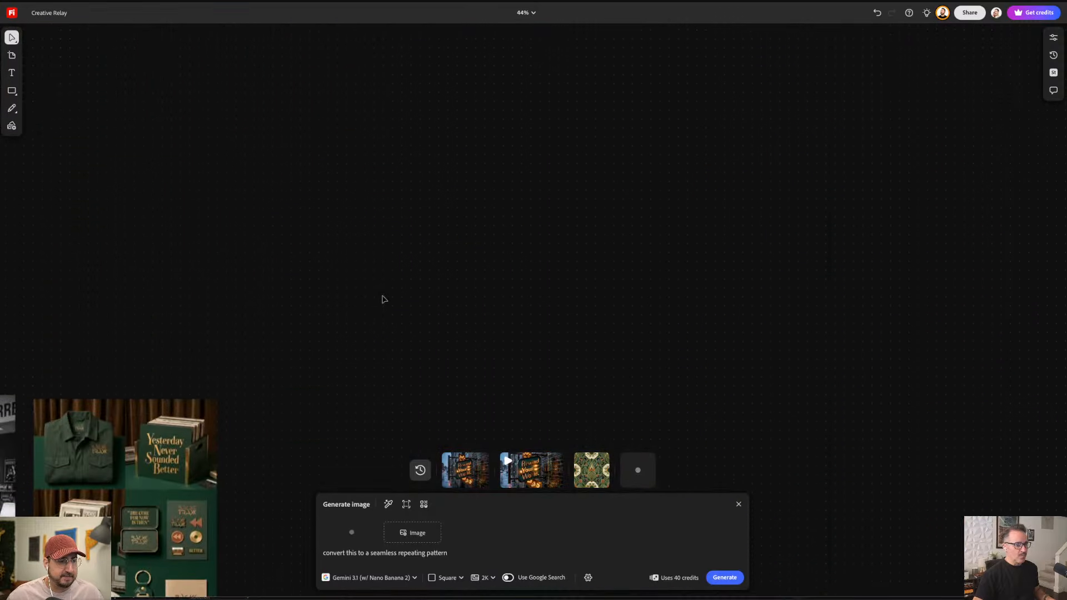
scroll(384, 300, "down", 1)
left_click(333, 311)
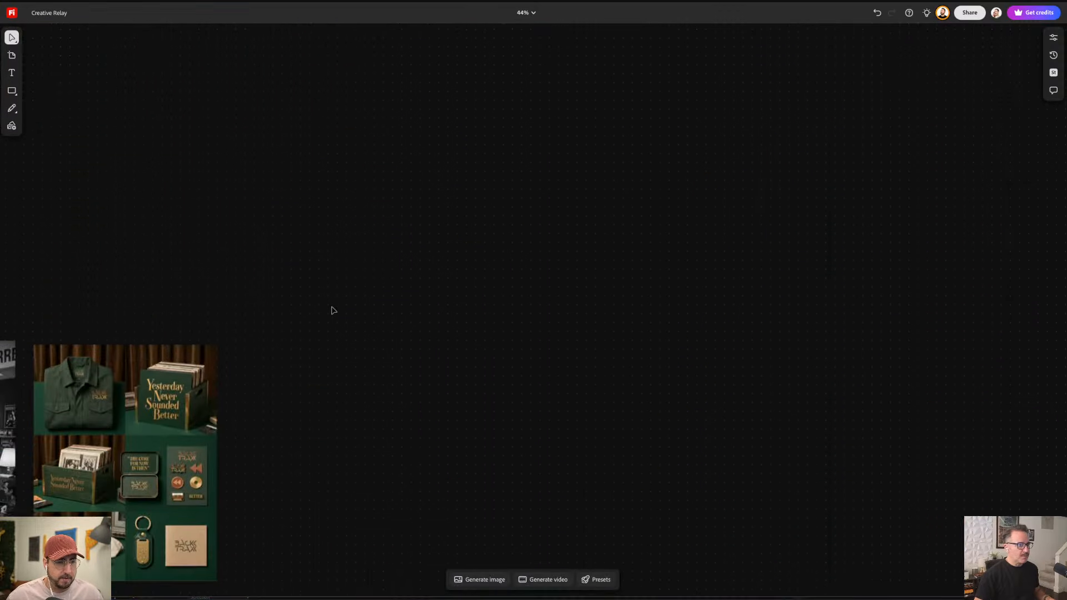
left_click(485, 579)
mouse_move(584, 454)
left_click_drag(584, 454, 290, 324)
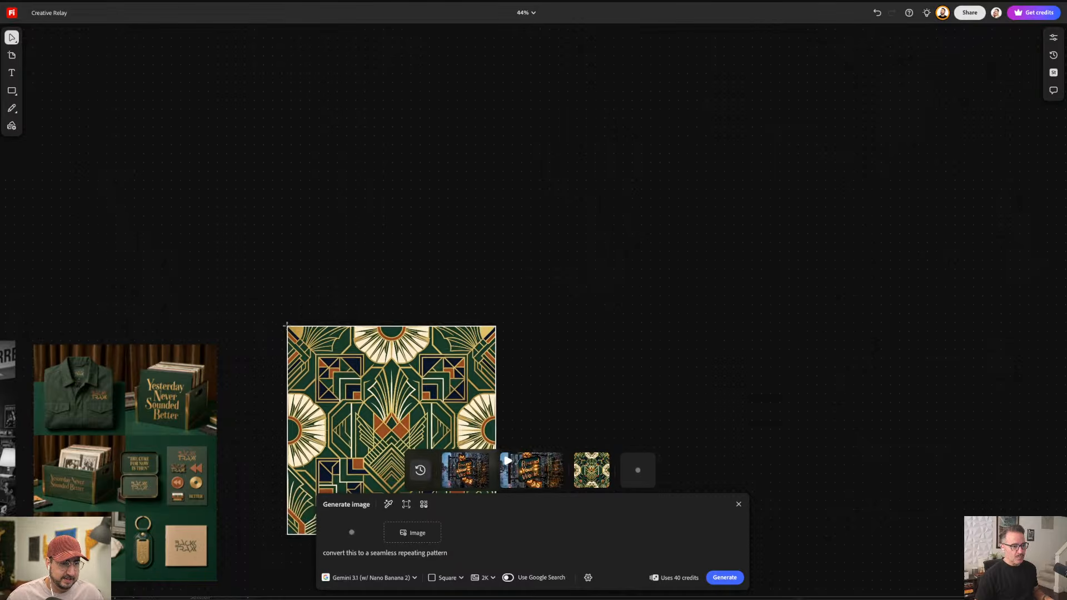
left_click(607, 272)
Move the art deco pattern up beside the smaller colour palette.
left_click_drag(276, 433, 610, 255)
left_click_drag(432, 395, 568, 246)
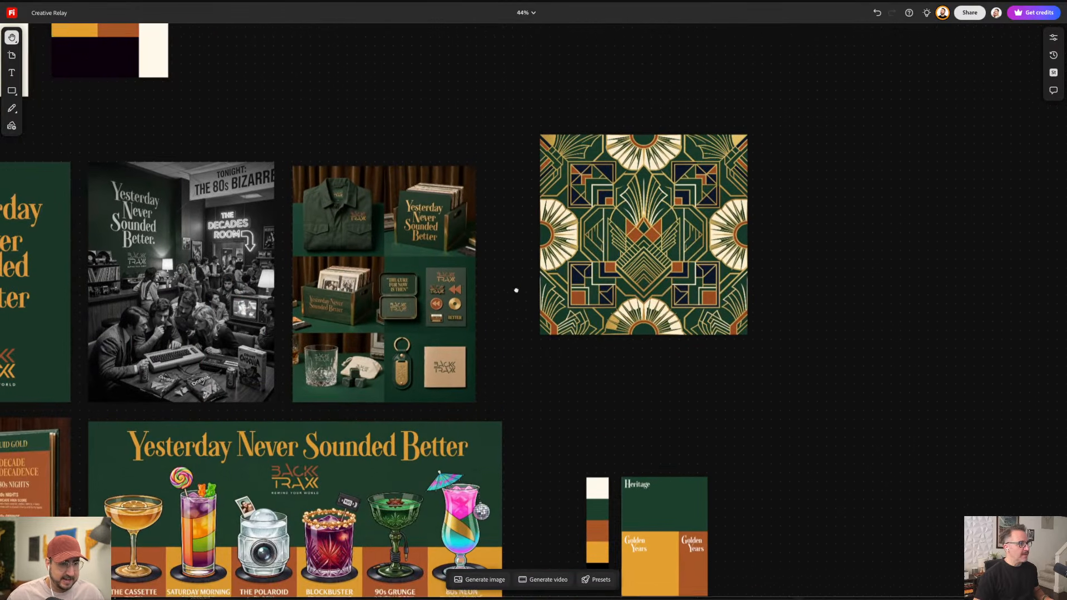
left_click_drag(514, 289, 711, 496)
left_click_drag(769, 426, 635, 291)
left_click_drag(733, 372, 446, 208)
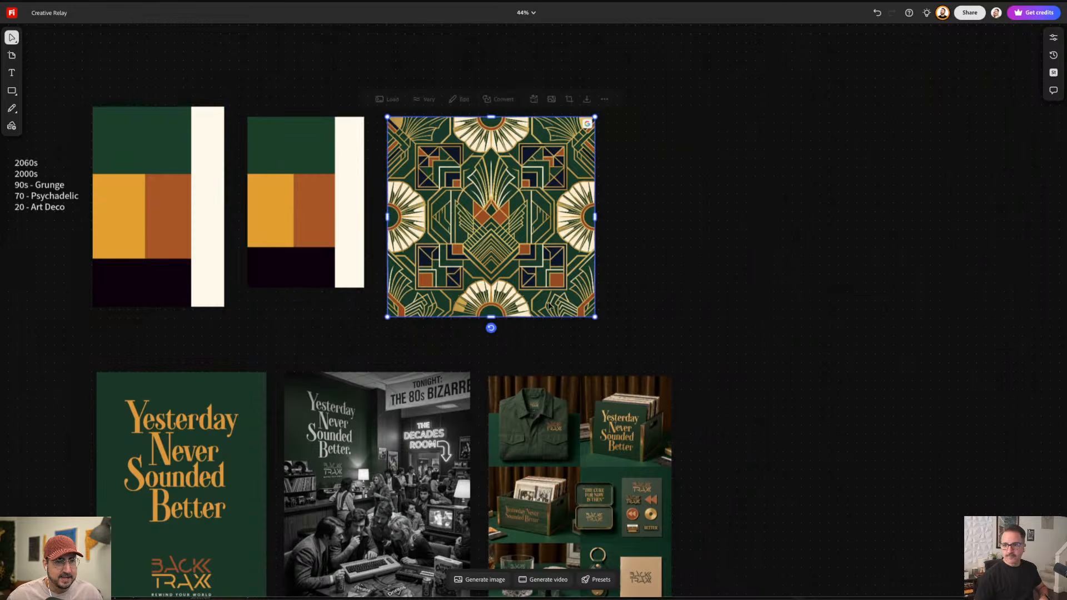
Shrink the art deco tile and duplicate it edge to edge into a two-by-two grid.
left_click_drag(592, 326, 507, 144)
key("ctrl+z")
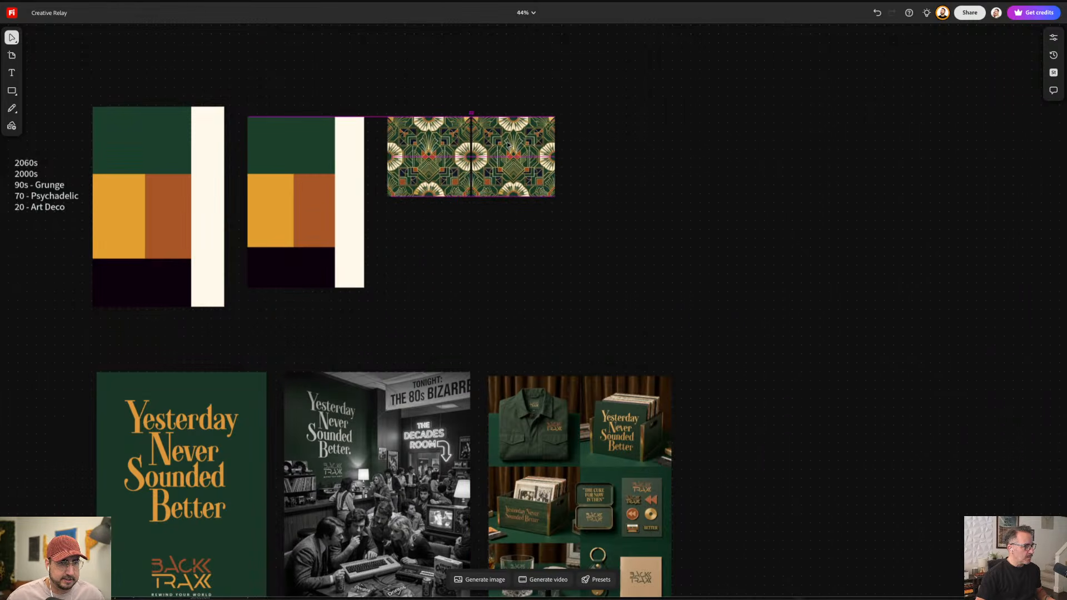
left_click(510, 70)
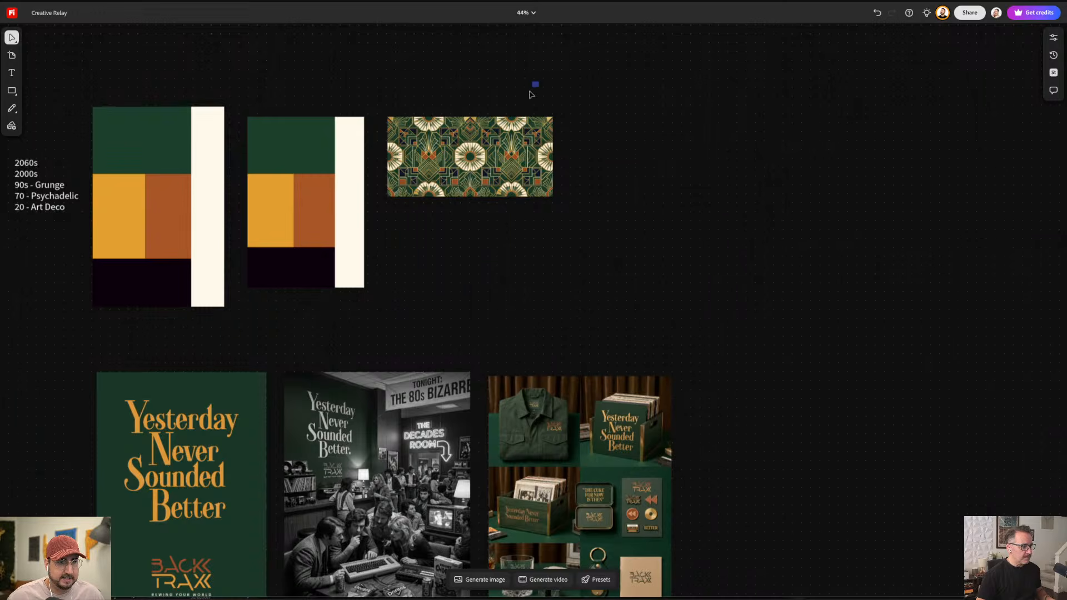
left_click_drag(530, 91, 489, 248)
left_click(627, 213)
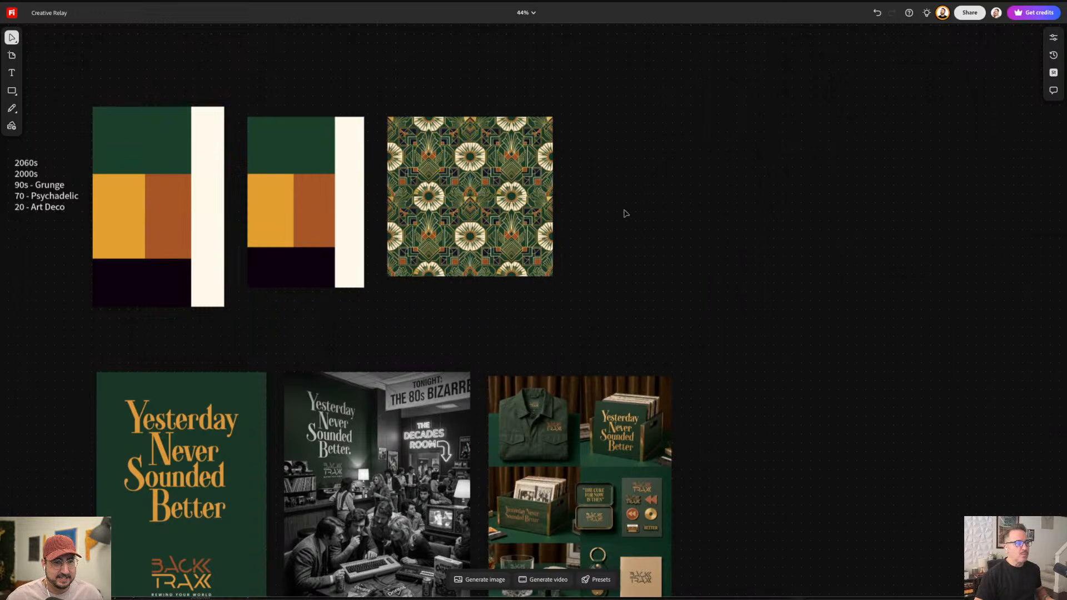
Rotate the two lower tiles of the art deco grid together by 180 degrees.
scroll(476, 203, "up", 5)
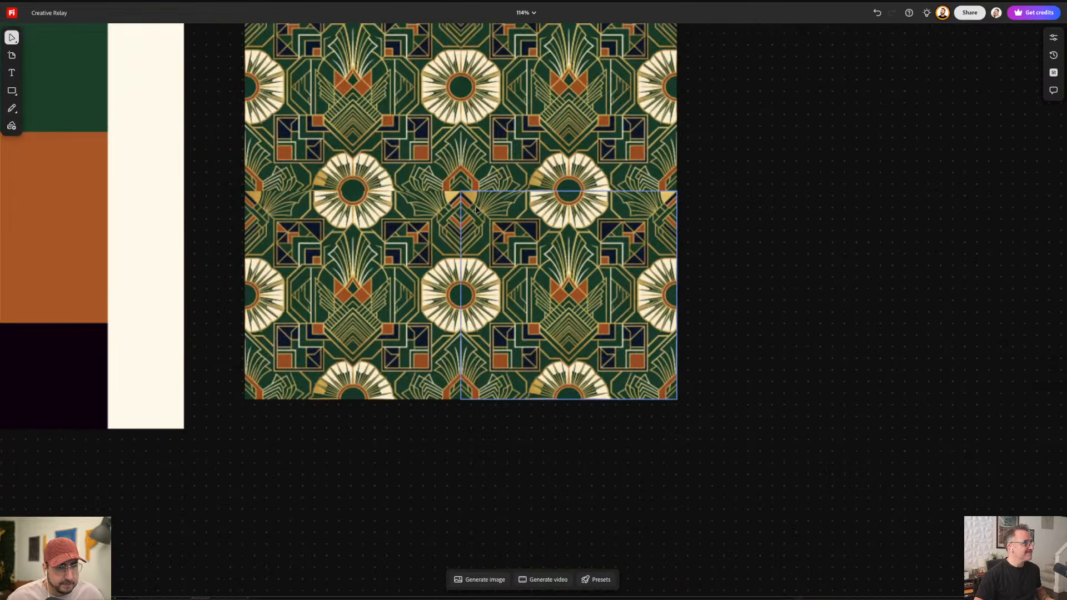
left_click_drag(713, 230, 311, 397)
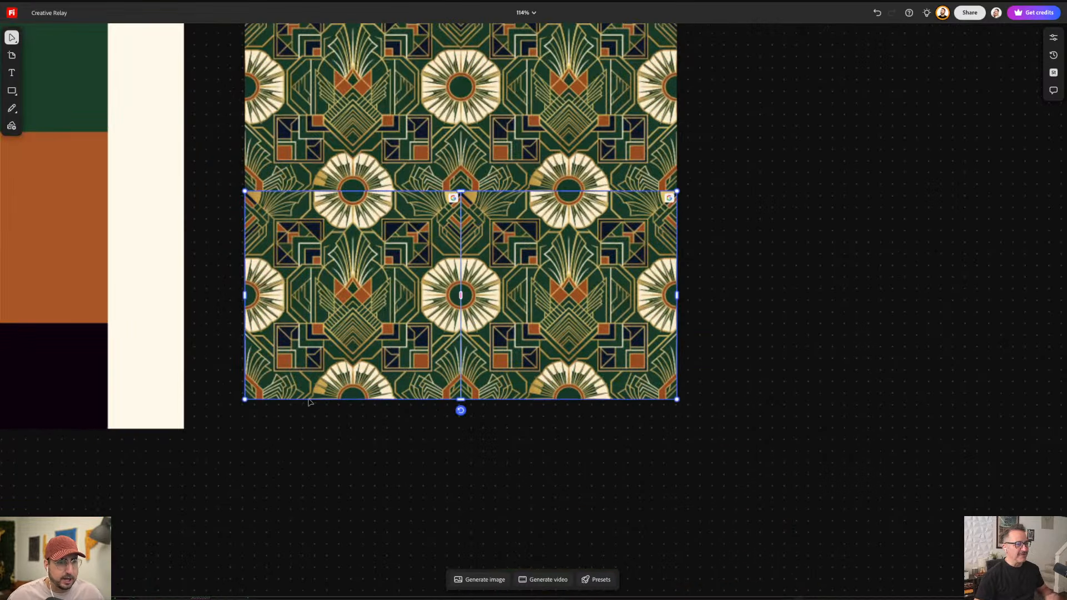
left_click(461, 412)
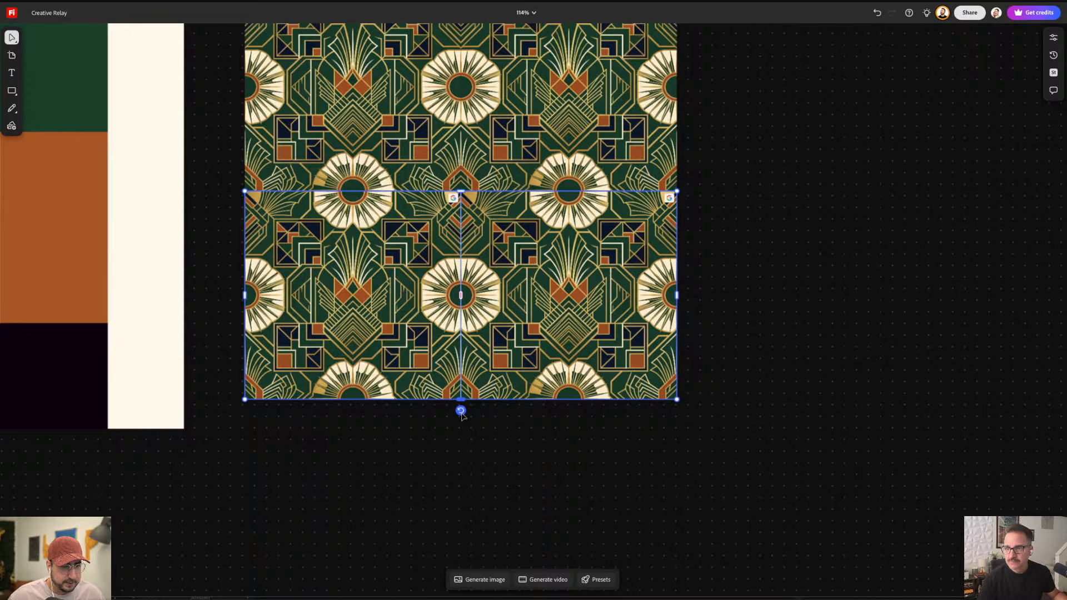
left_click_drag(460, 432, 461, 192)
left_click(774, 275)
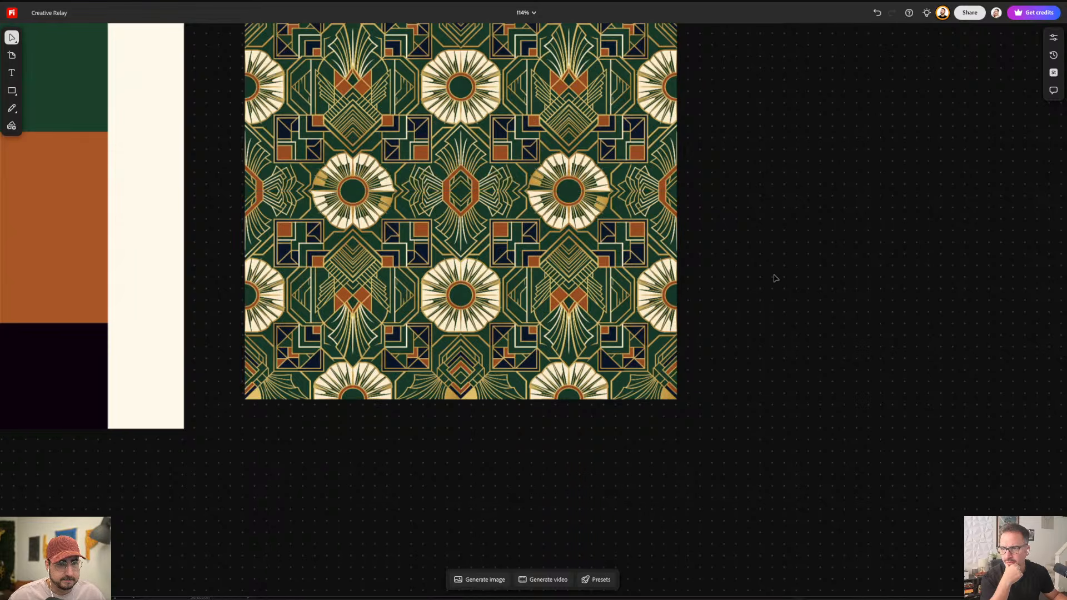
scroll(499, 282, "up", 3)
scroll(499, 282, "down", 5)
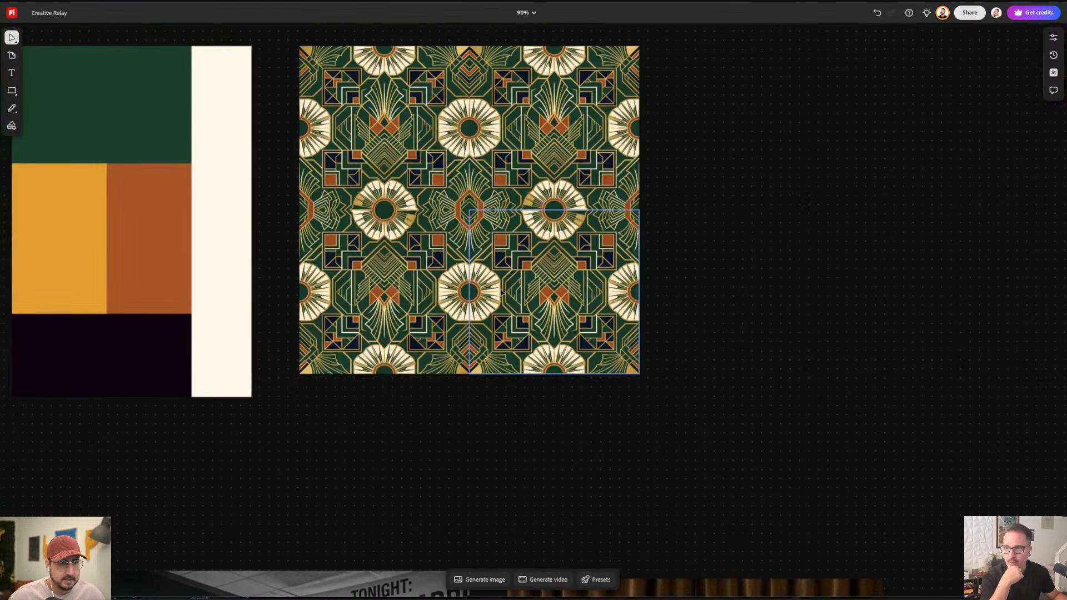
Group all four art deco tiles and scale the group down beside the colour palettes.
left_click_drag(726, 139, 404, 343)
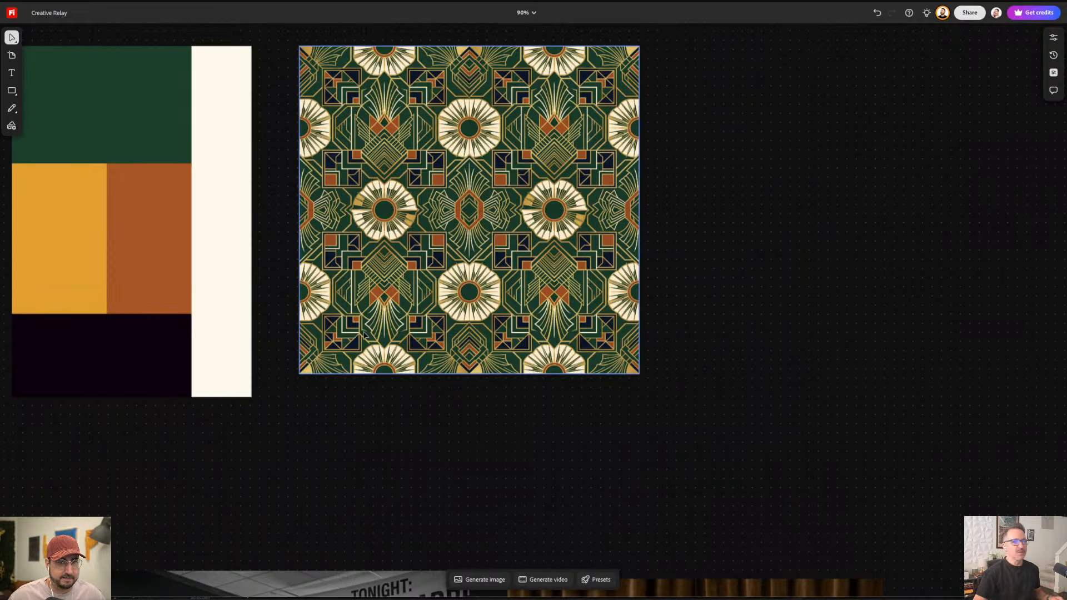
scroll(355, 337, "down", 1)
scroll(356, 337, "down", 3)
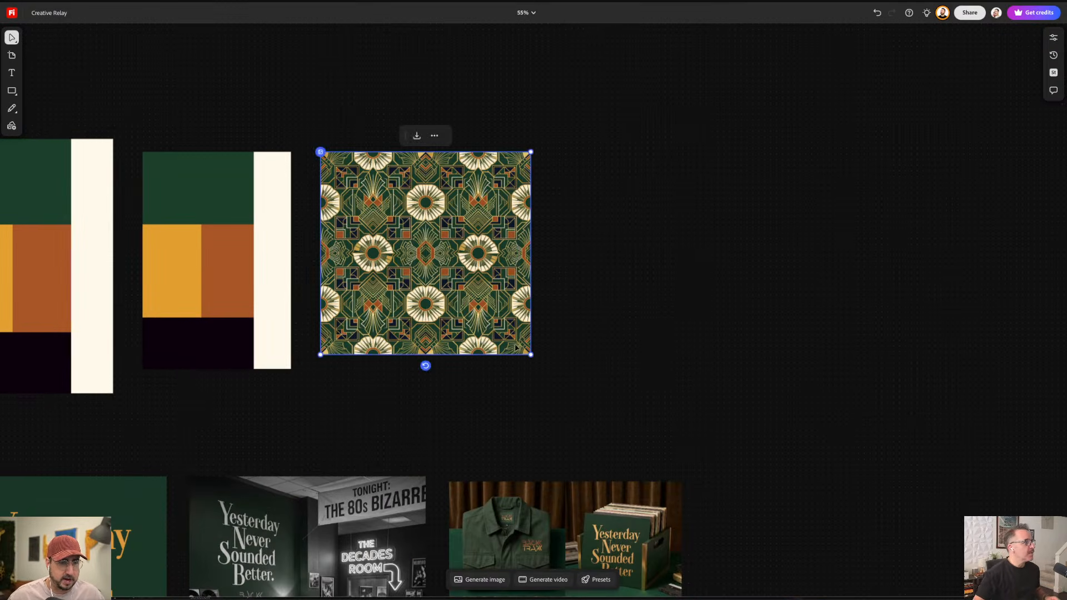
left_click_drag(532, 364, 650, 342)
left_click(368, 361)
key("space")
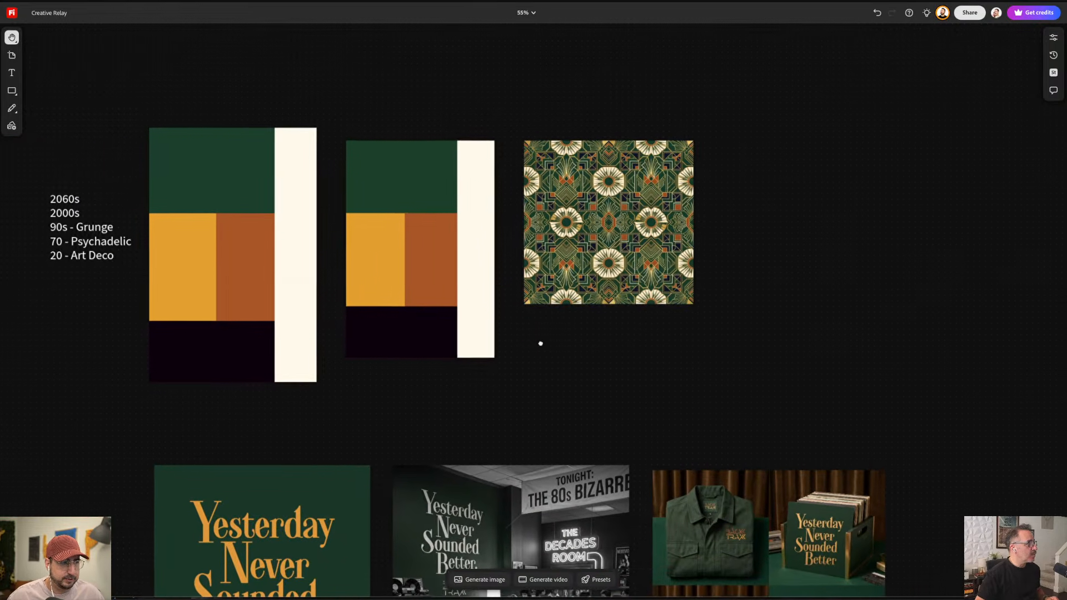
Copy the upper-left tile out of the grouped art deco pattern into the empty area beside the group.
left_click(639, 197)
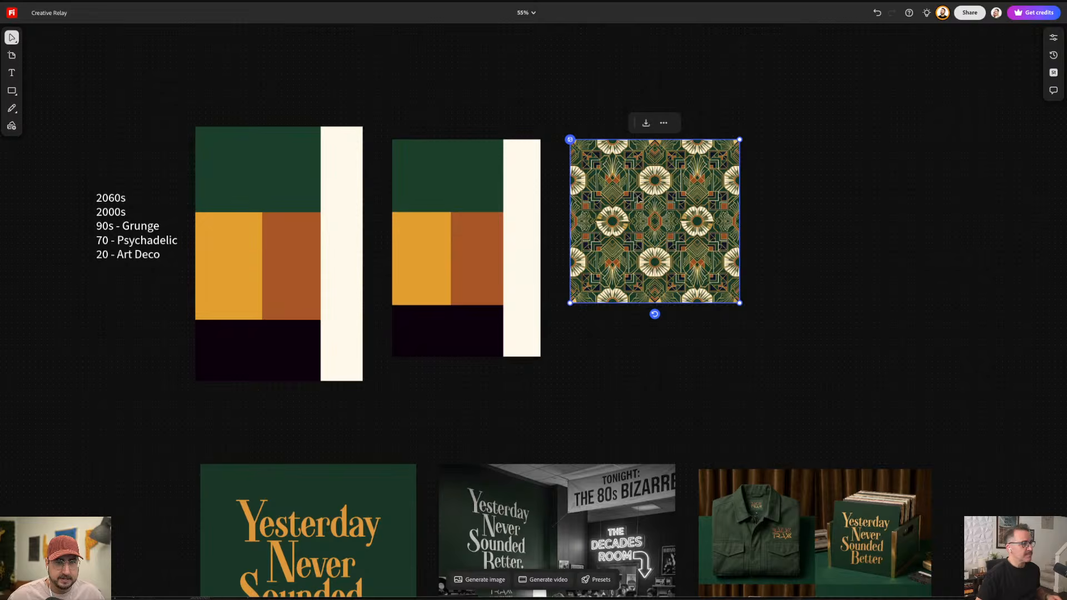
left_click(604, 179)
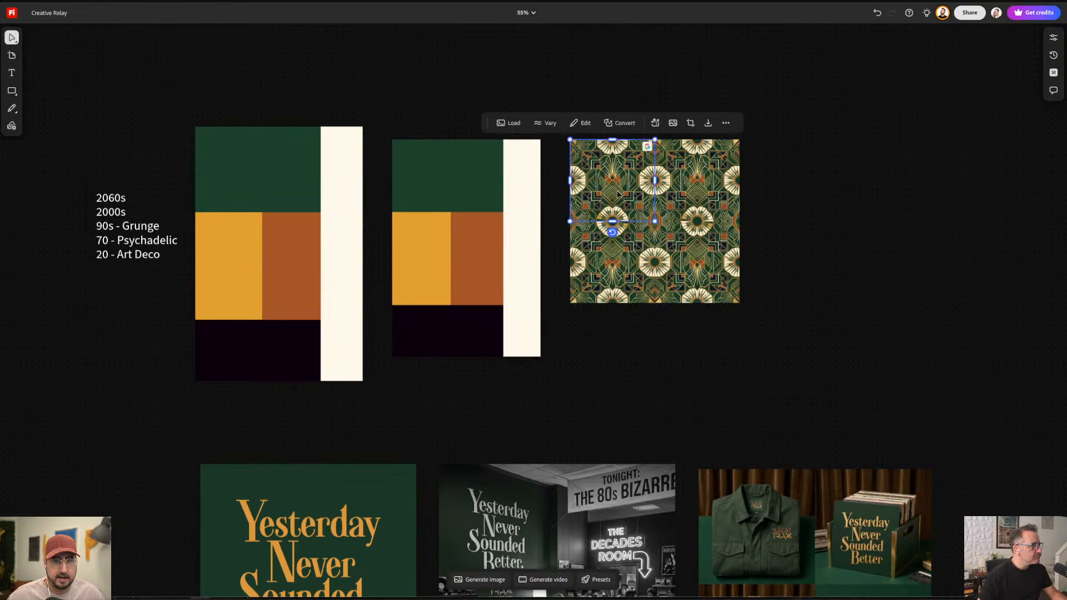
left_click_drag(614, 190, 834, 190)
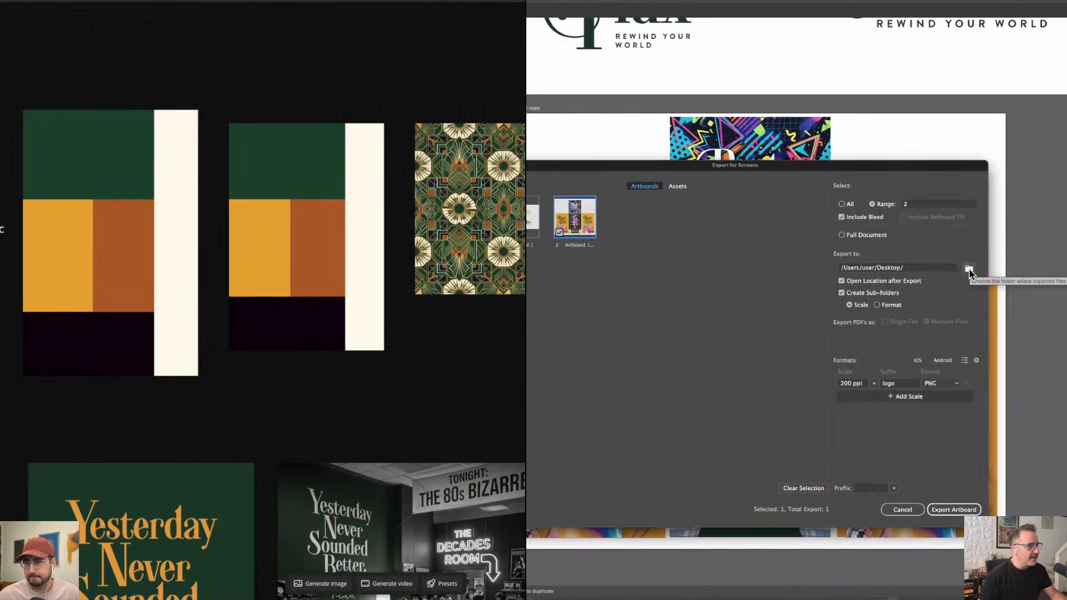
Set the export scale of artboard 2 to 300 ppi in the Export for Screens settings.
left_click_drag(853, 170, 1018, 431)
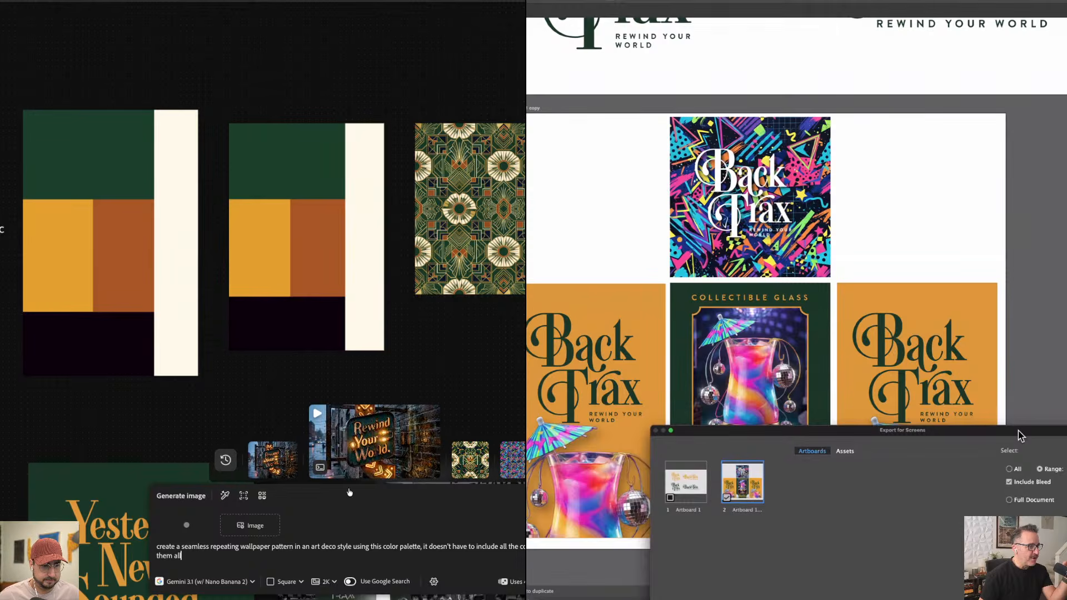
left_click_drag(1018, 431, 1010, 170)
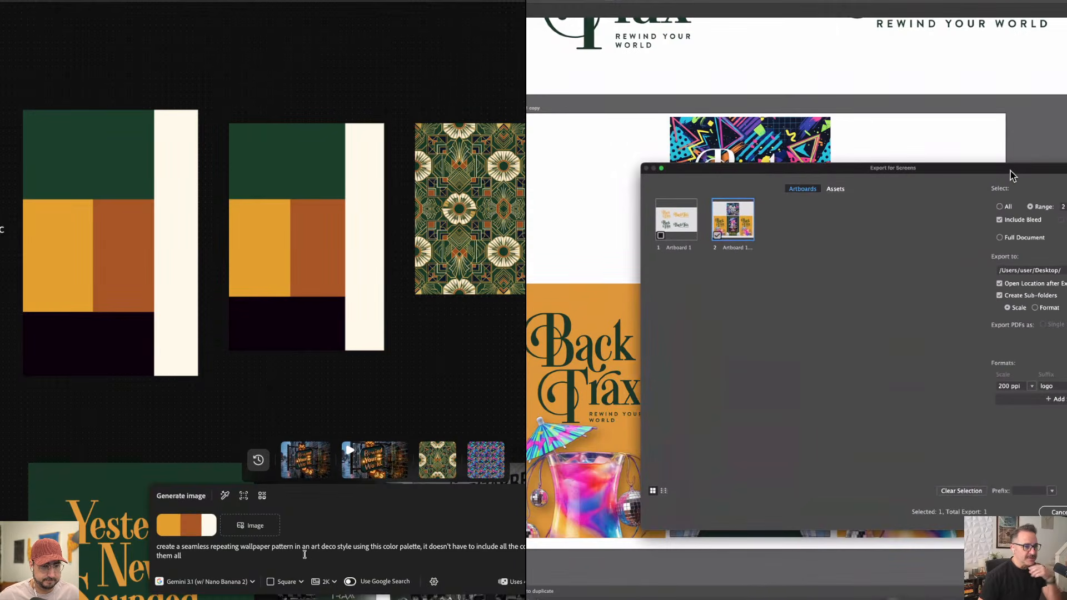
left_click(1007, 387)
Reword the seamless wallpaper prompt to ask for a grungy 90s style and generate the pattern.
left_click_drag(335, 547, 314, 548)
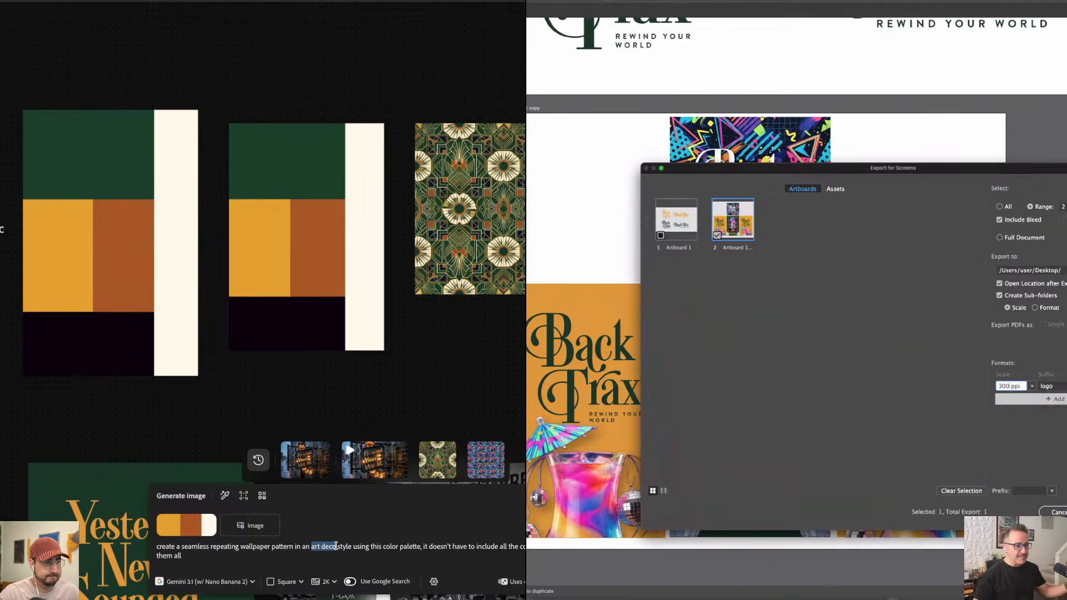
key("BackSpace")
key("BackSpace")
key("BackSpace")
type("grungy")
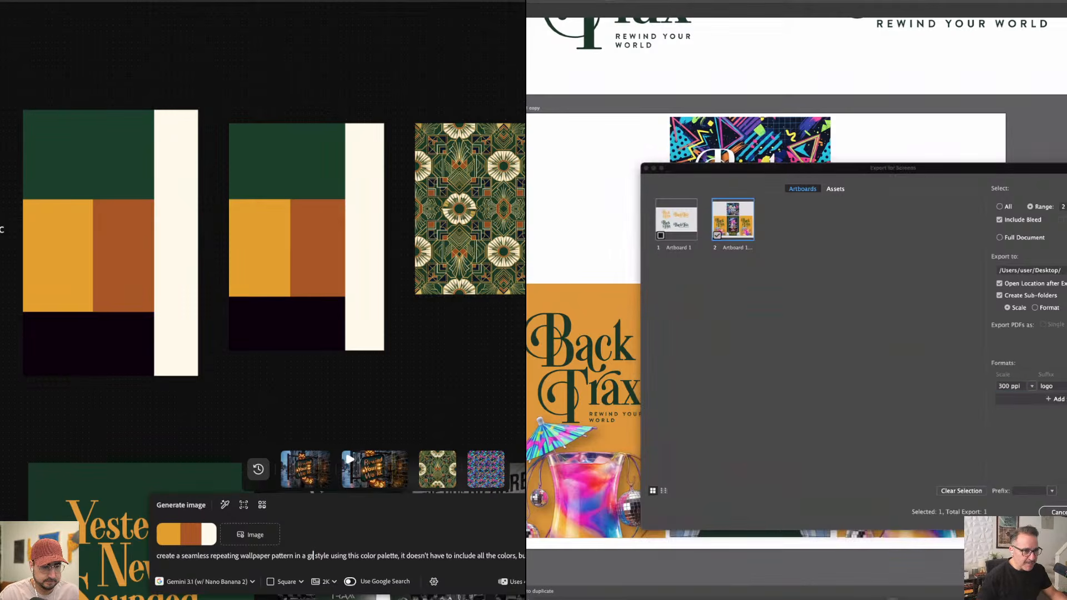
left_click(1061, 389)
type("90s")
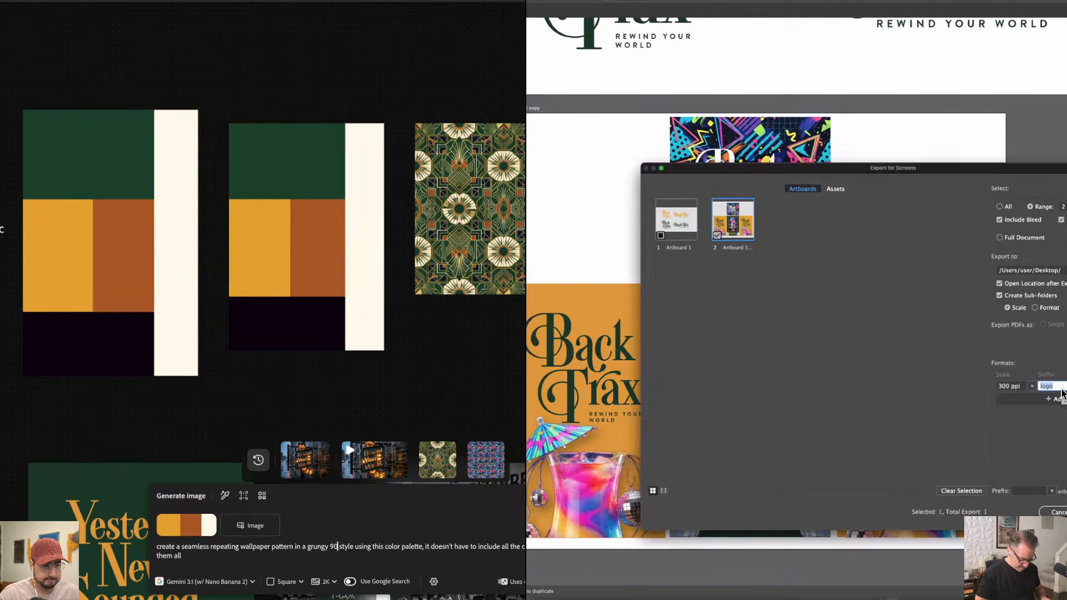
Export artboard 2 with the file suffix box and close the export folder window.
type("box")
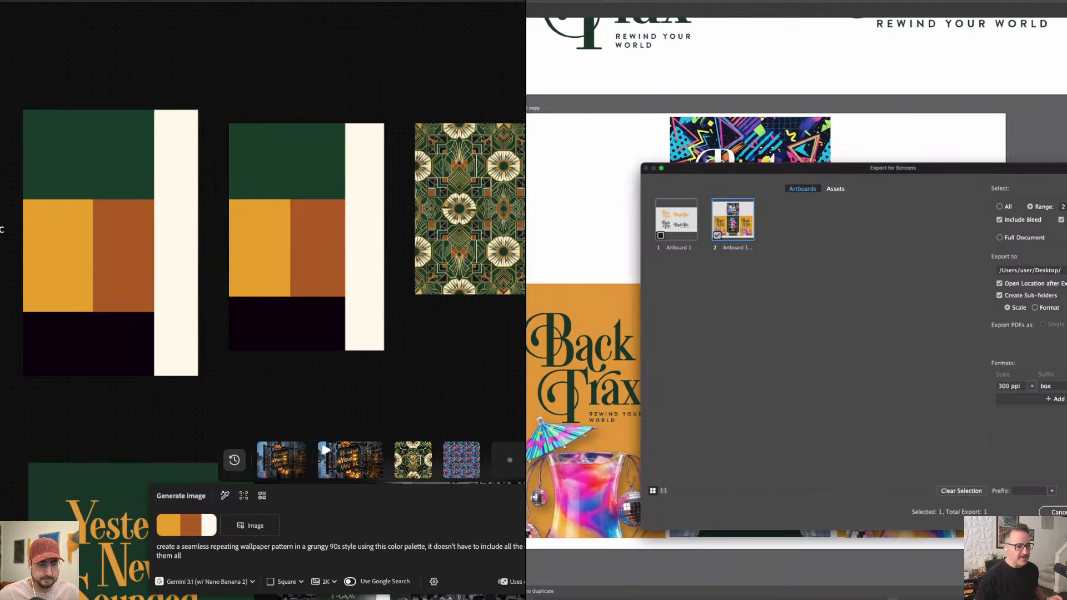
key("Return")
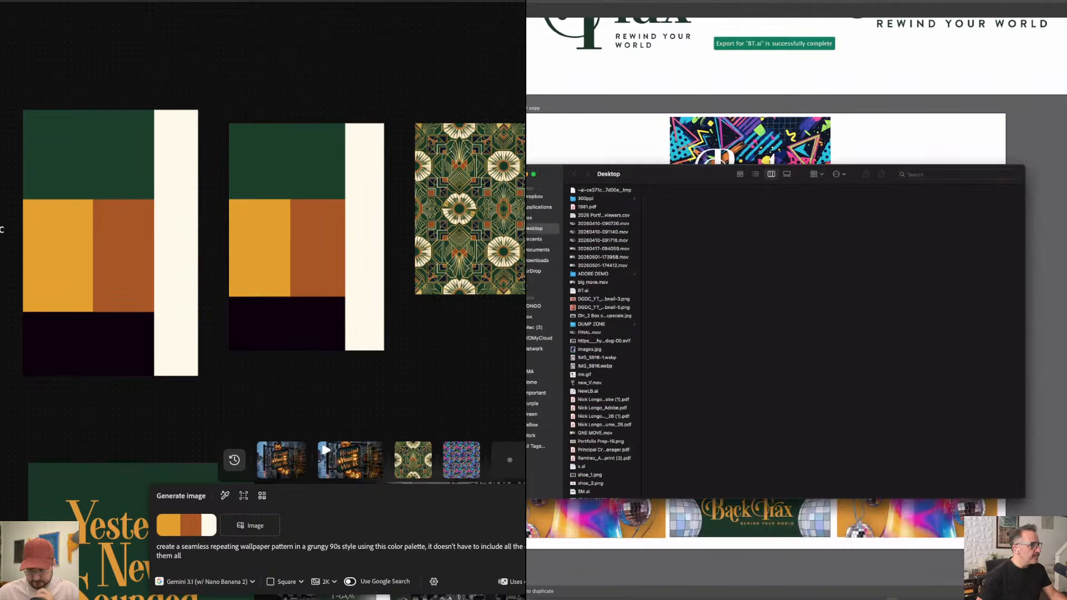
key("super+w")
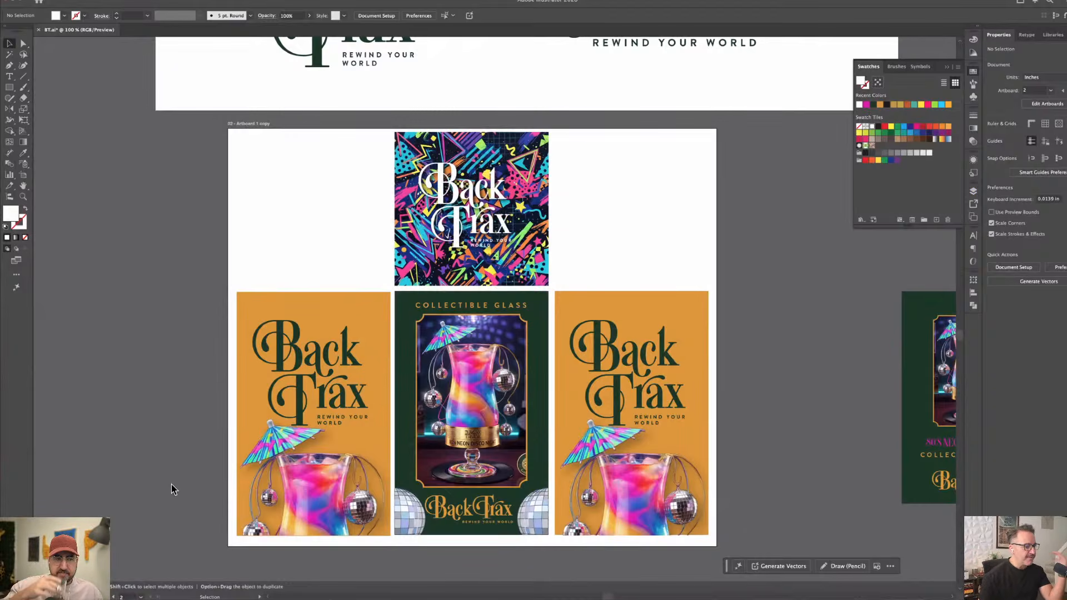
Switch to the Firefly board in Chrome and place the exported Artboard 1 copybox.jpg from the Desktop's 300ppi folder below the neon pattern.
mouse_move(382, 590)
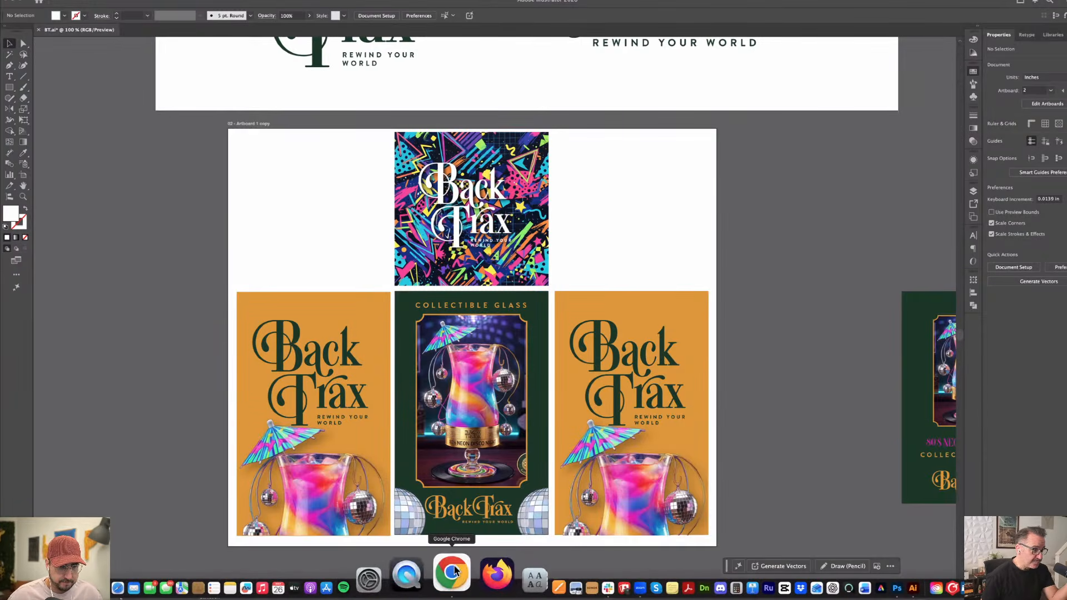
left_click(452, 581)
scroll(368, 358, "down", 6)
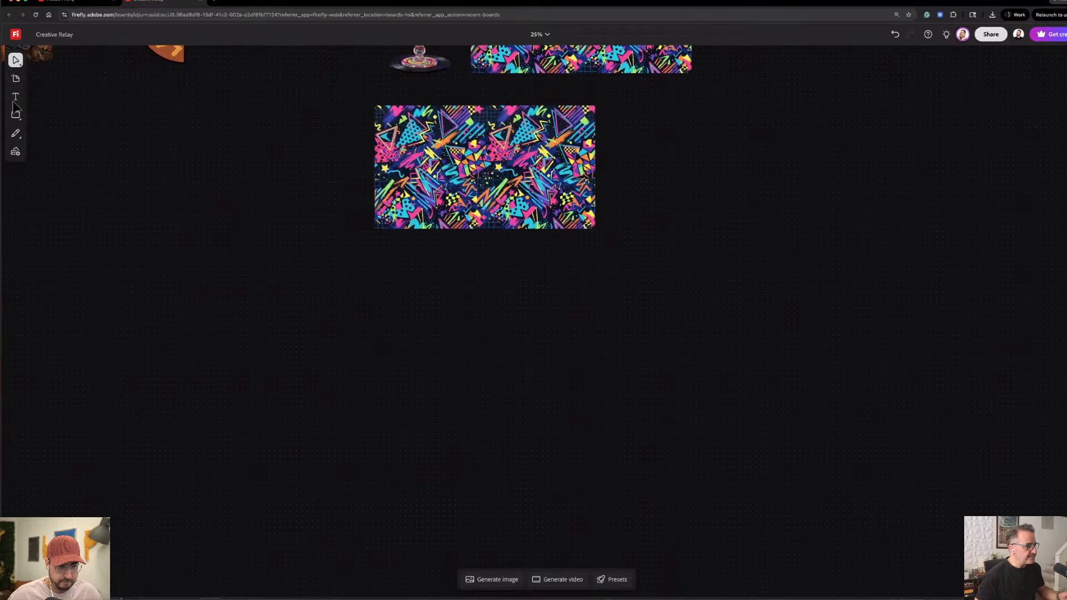
left_click(16, 152)
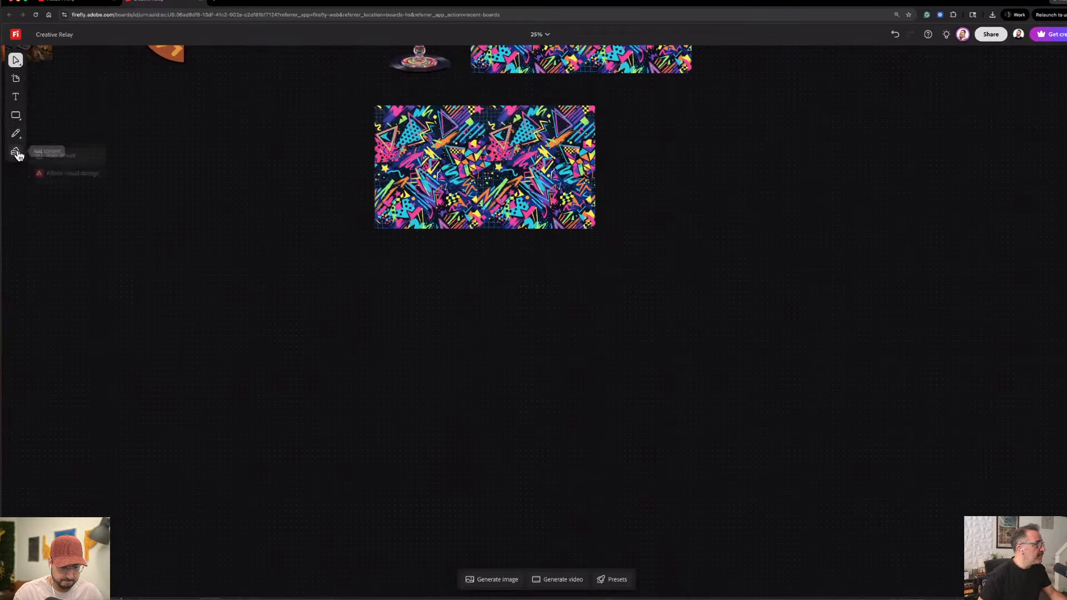
left_click(70, 156)
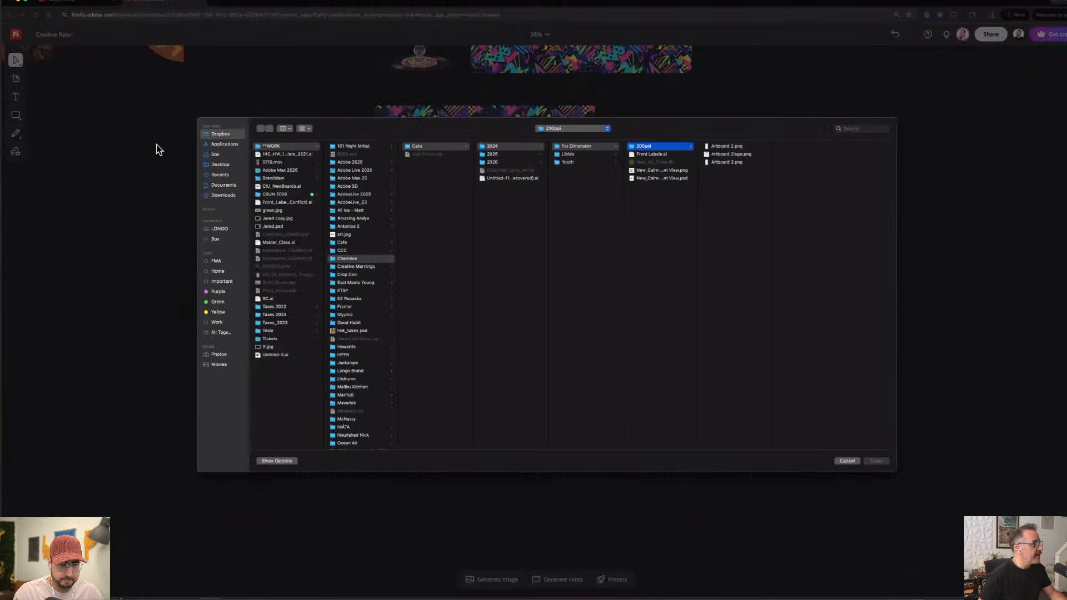
left_click(222, 134)
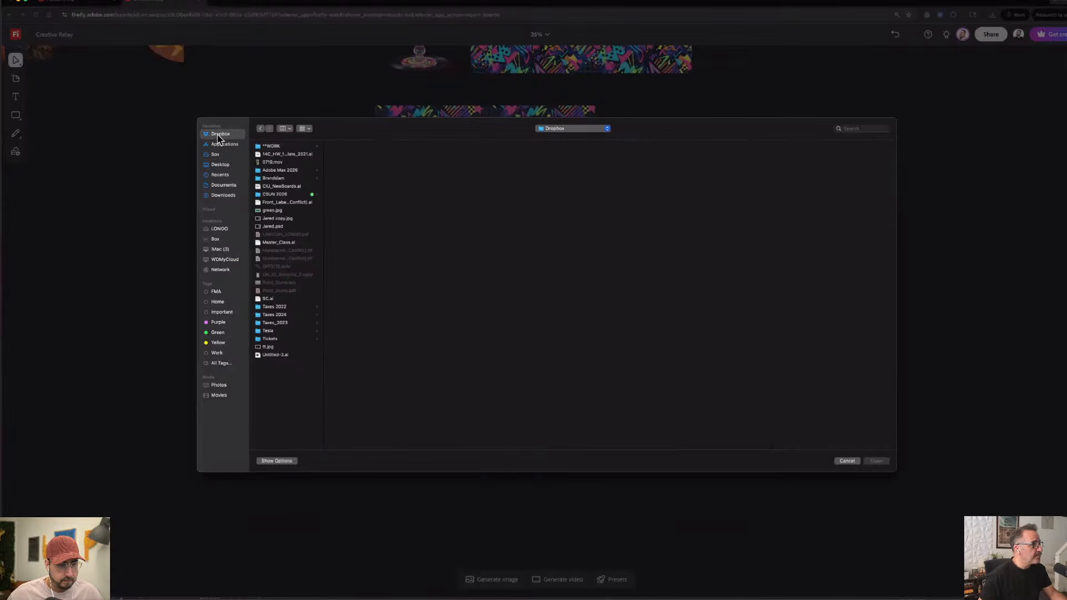
left_click(220, 164)
left_click(273, 155)
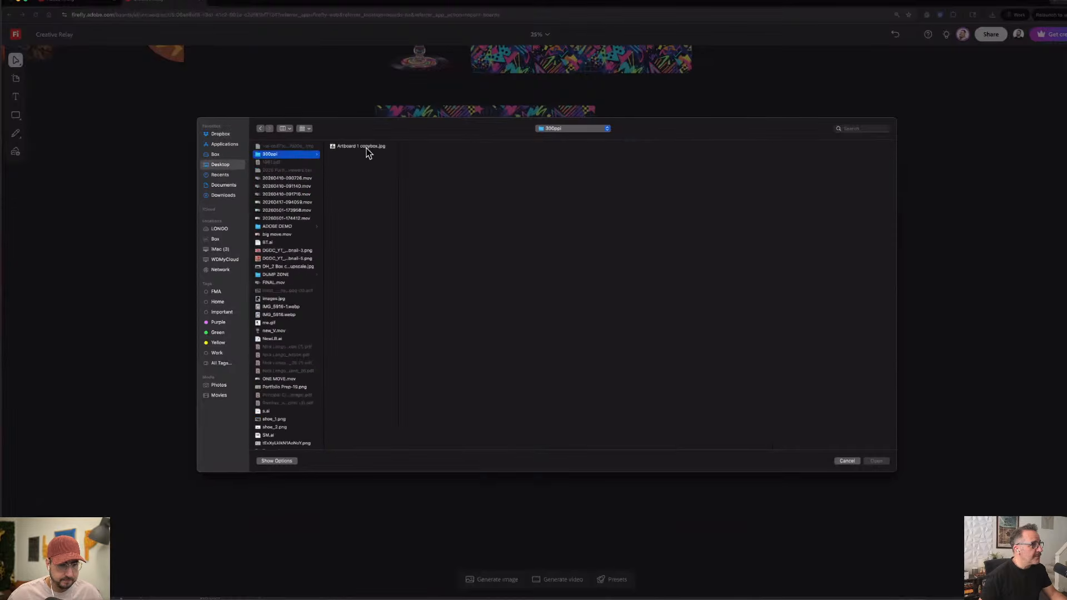
left_click(364, 146)
left_click(875, 461)
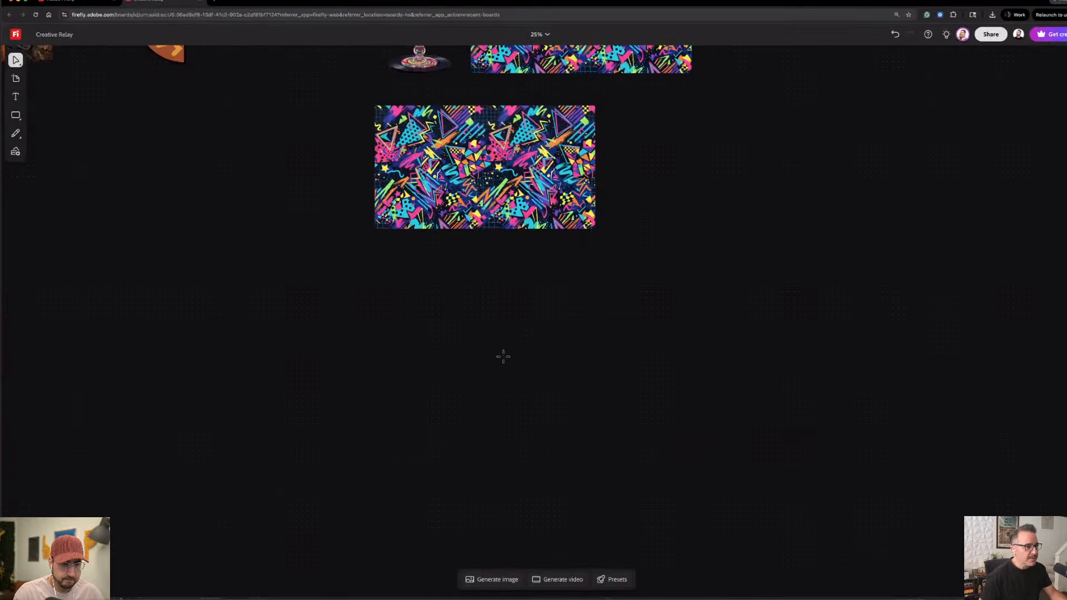
left_click(771, 444)
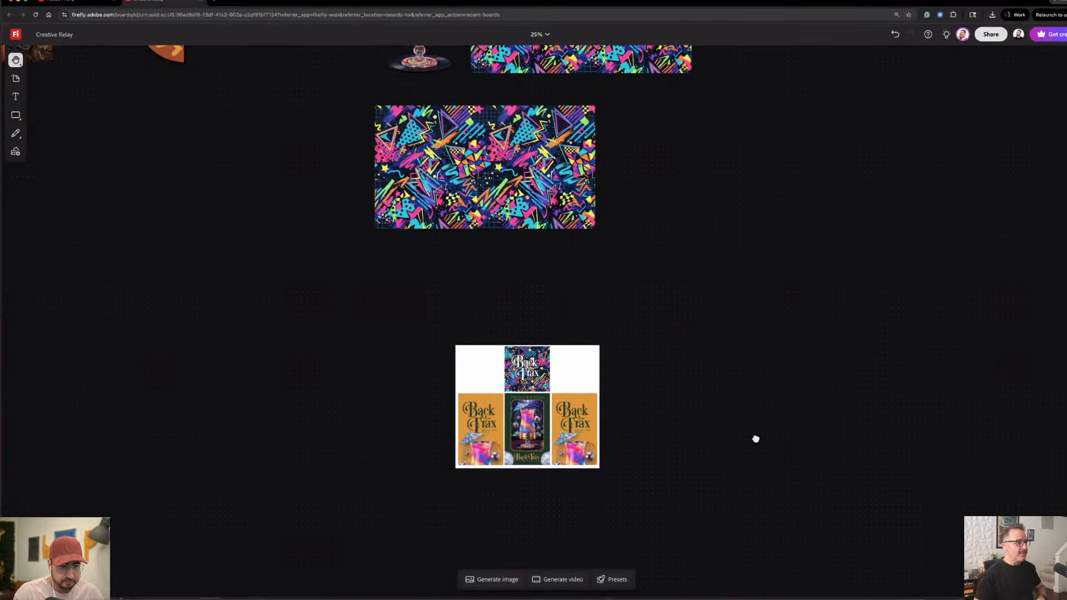
Move the box panel image closer beneath the neon pattern and enlarge it to more than twice its size.
left_click_drag(658, 329, 635, 211)
left_click_drag(533, 289, 469, 219)
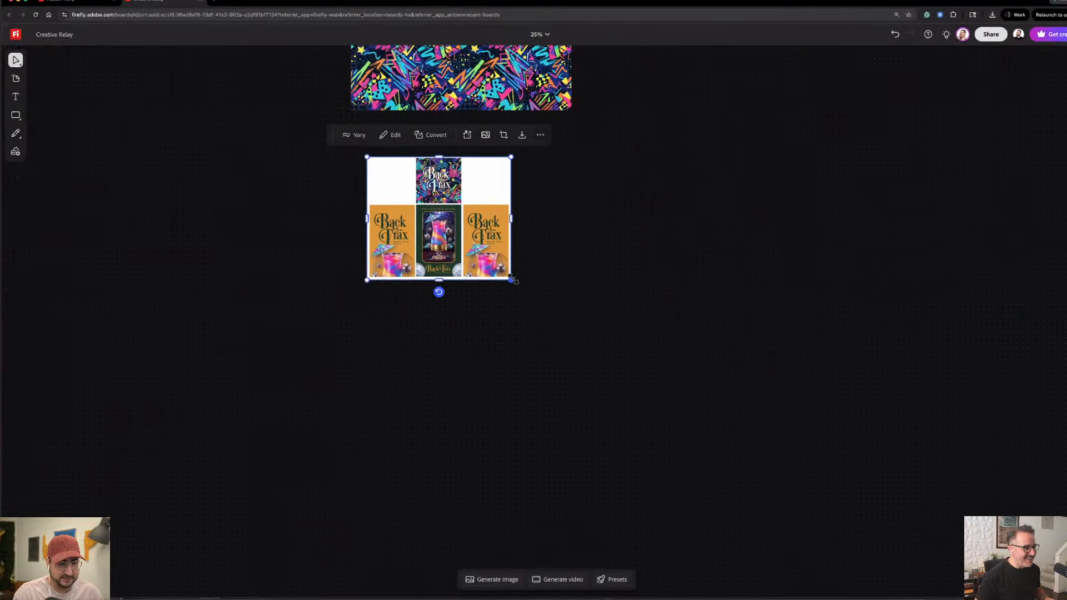
left_click_drag(513, 279, 755, 486)
key("space")
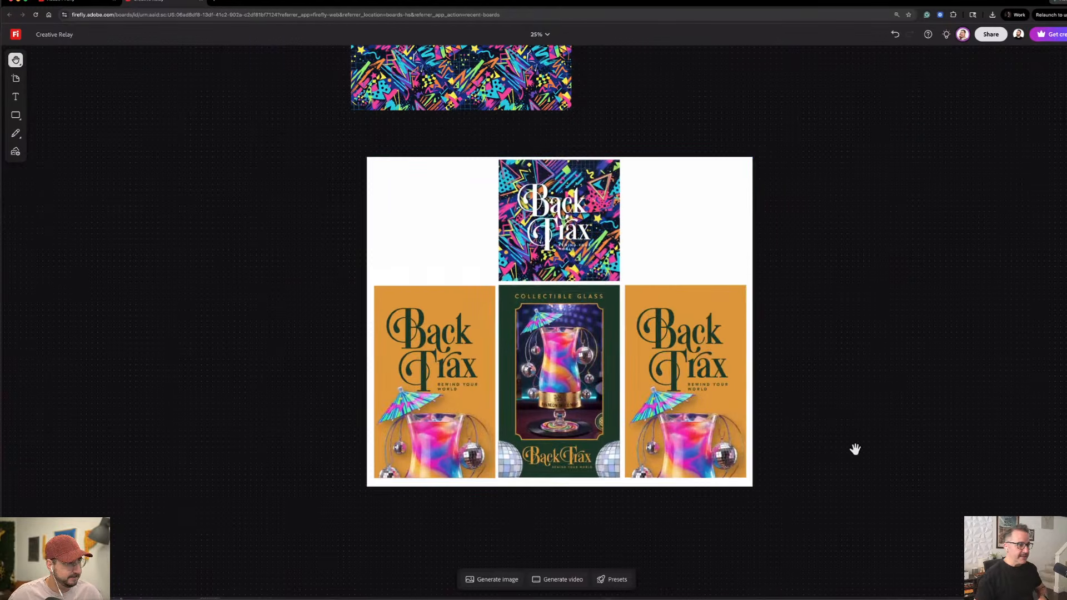
left_click_drag(757, 424, 674, 398)
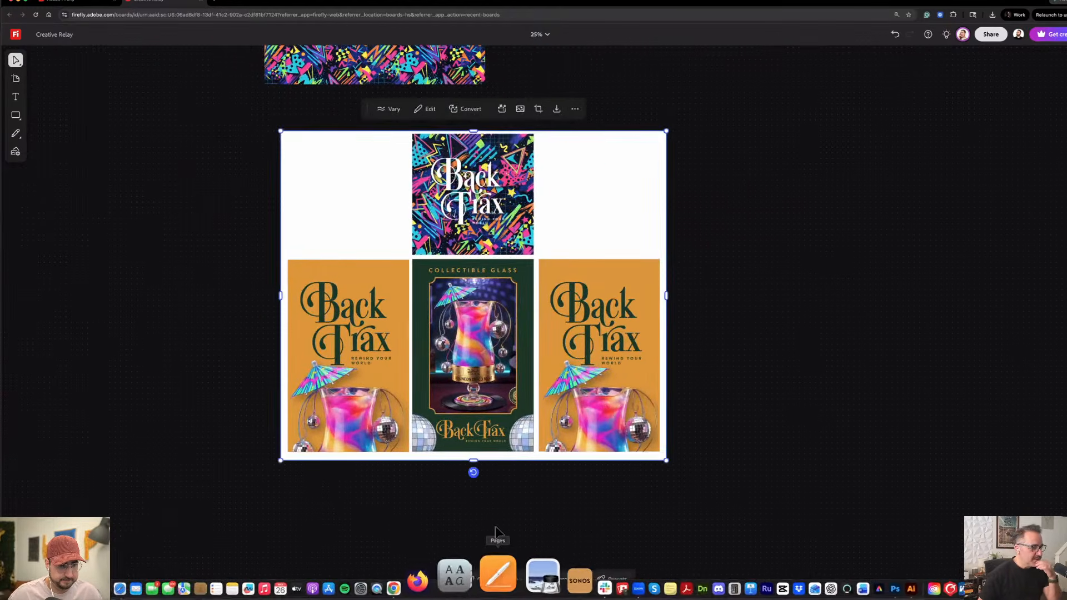
Start an image generation with the placed box panel layout as its reference image.
left_click(495, 580)
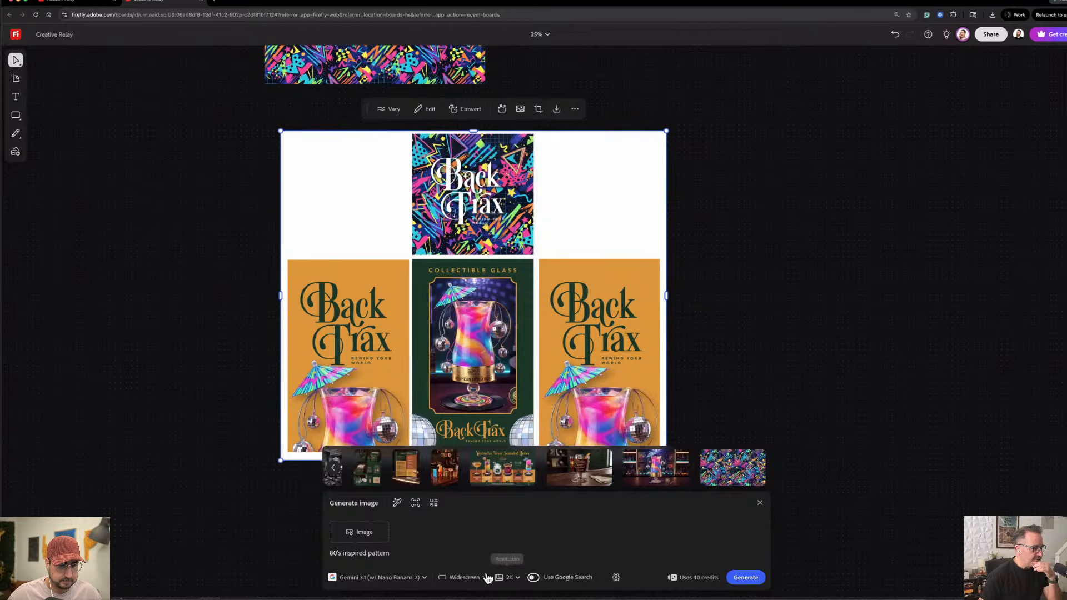
left_click(526, 345)
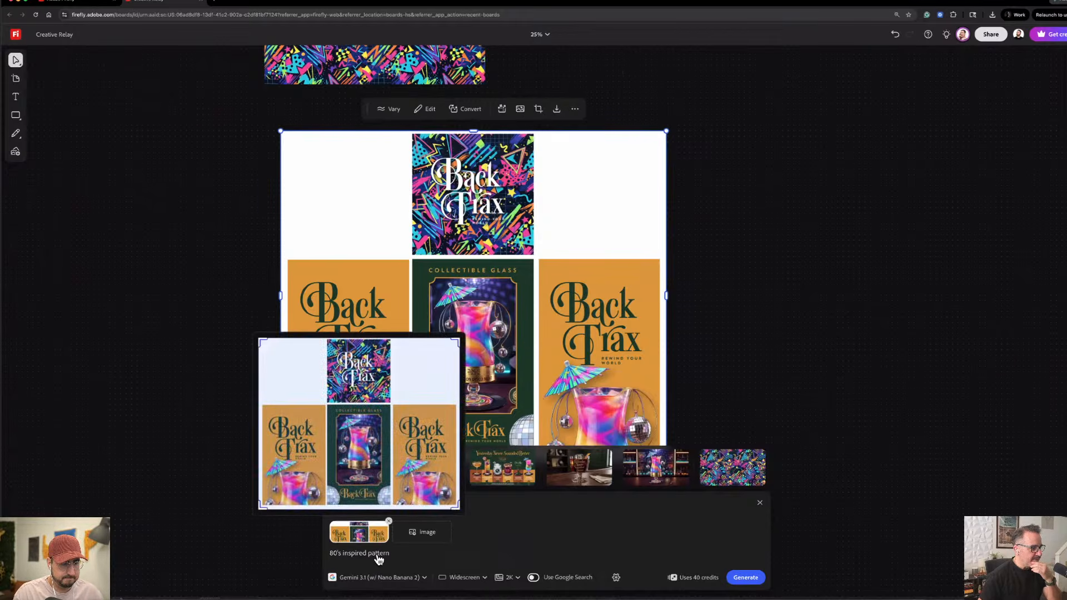
triple_click(411, 550)
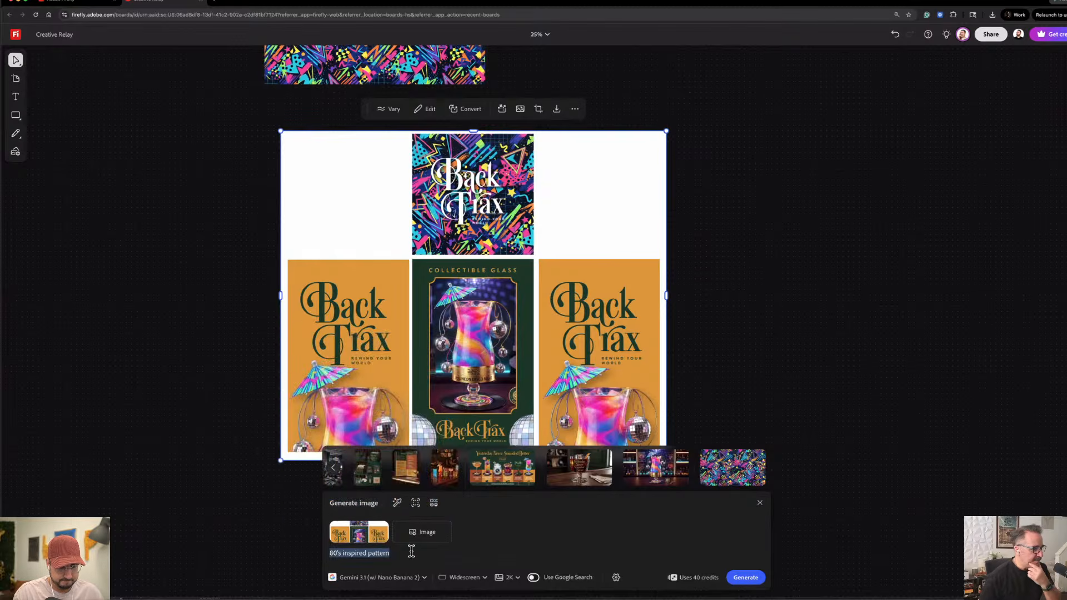
Try the Gemini 3 (w/ Nano Banana Pro) model and return to Gemini 3.1 (w/ Nano Banana 2).
left_click(507, 578)
left_click(368, 577)
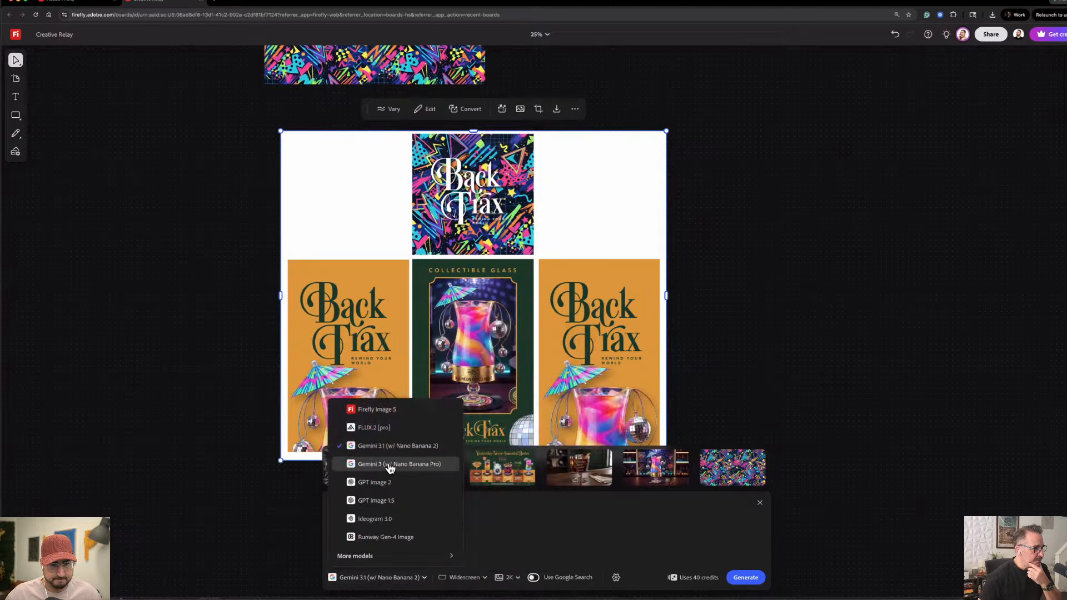
left_click(391, 464)
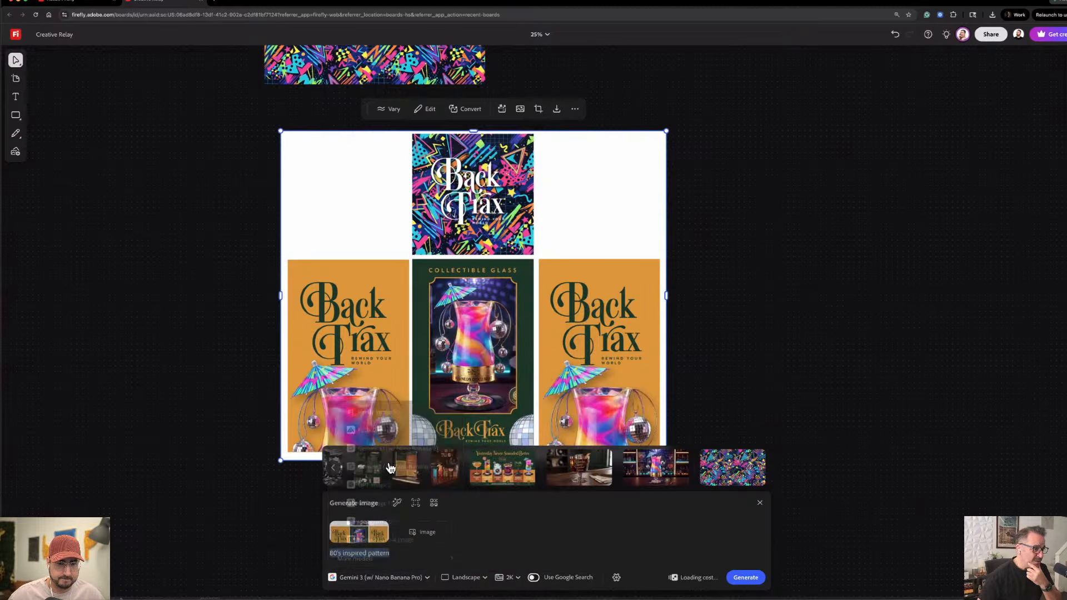
left_click(380, 578)
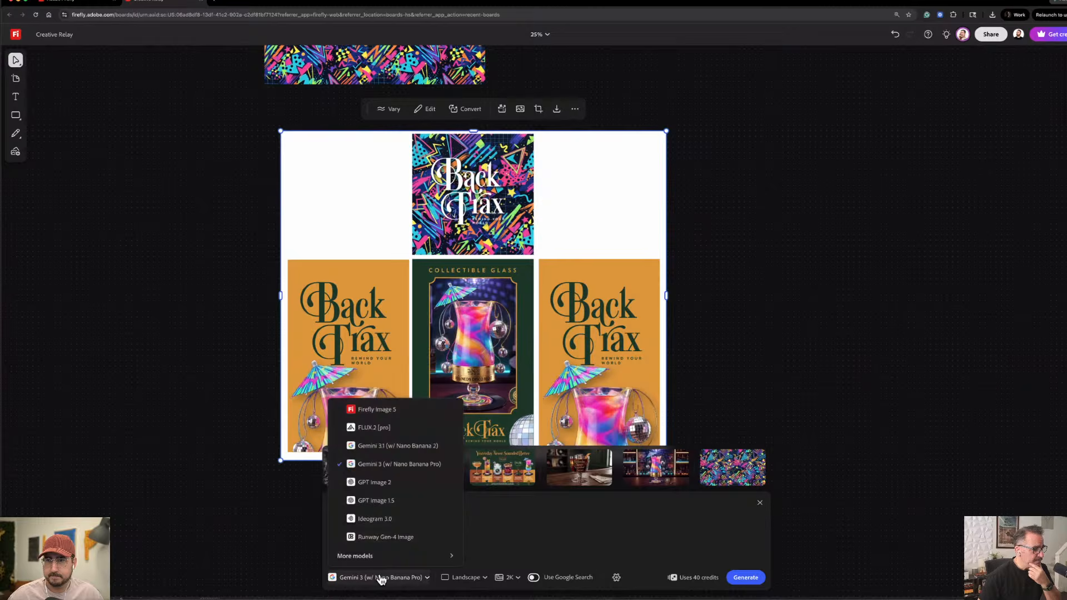
left_click(399, 446)
Replace the prompt with "create a 3 dimensional box from these panels, using the tall ones as the sides and the front, and the square as the top".
triple_click(434, 553)
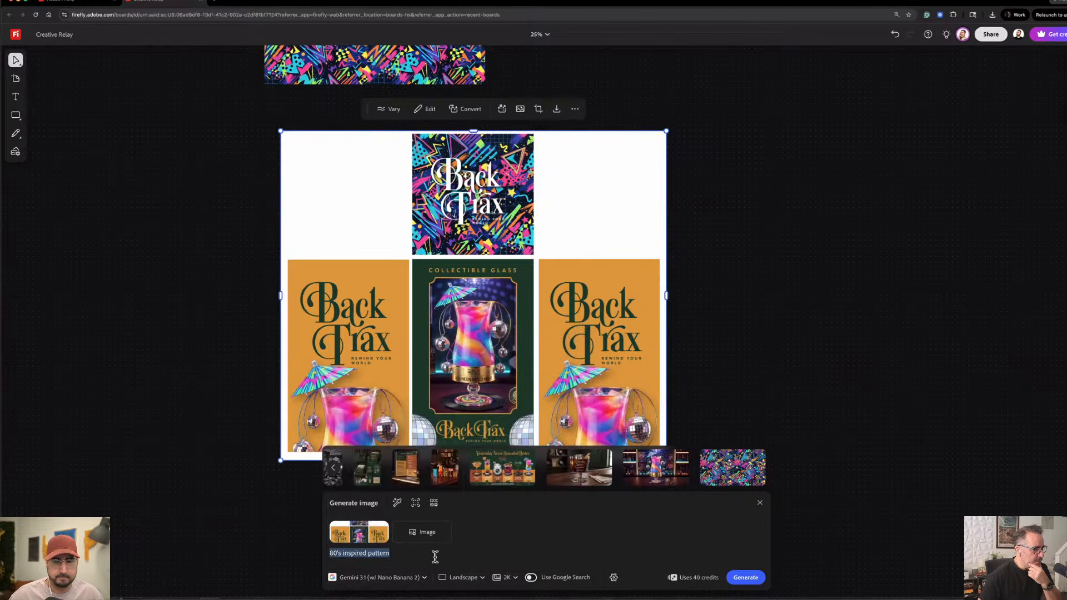
type("create")
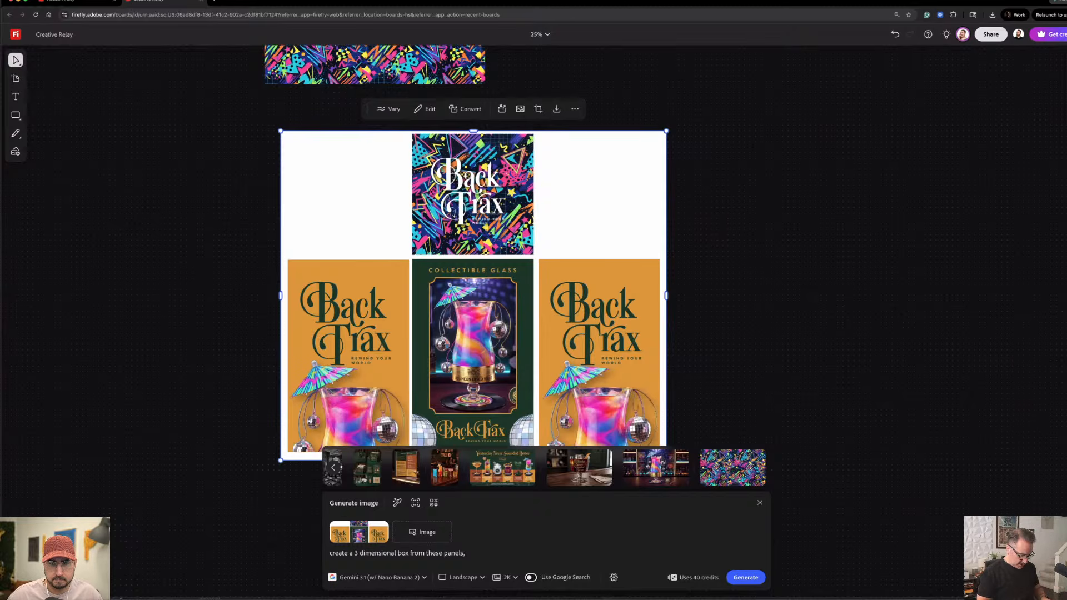
type("using the ")
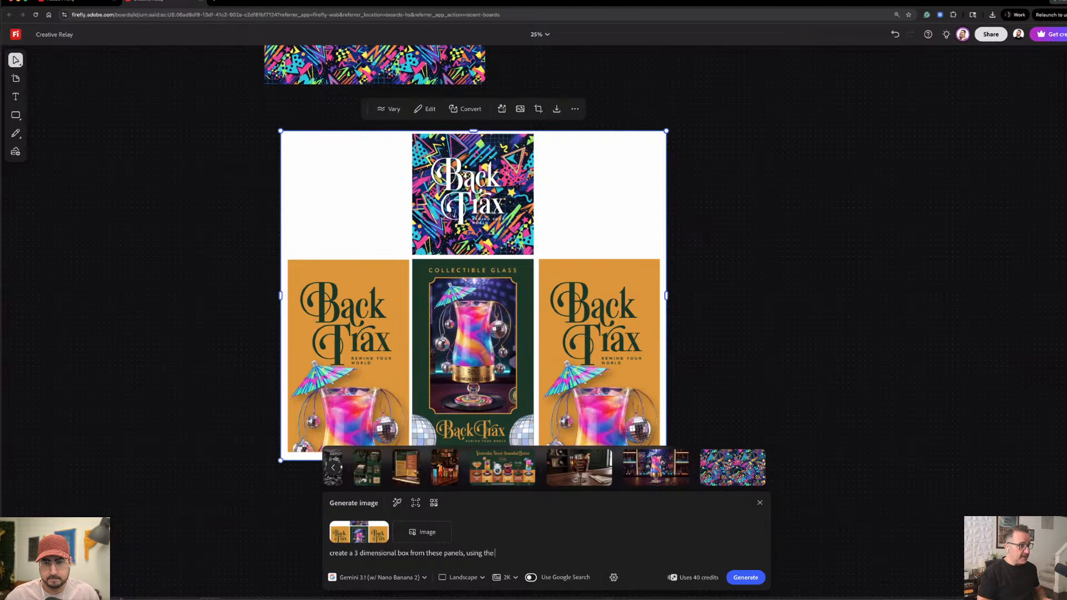
type("tall one")
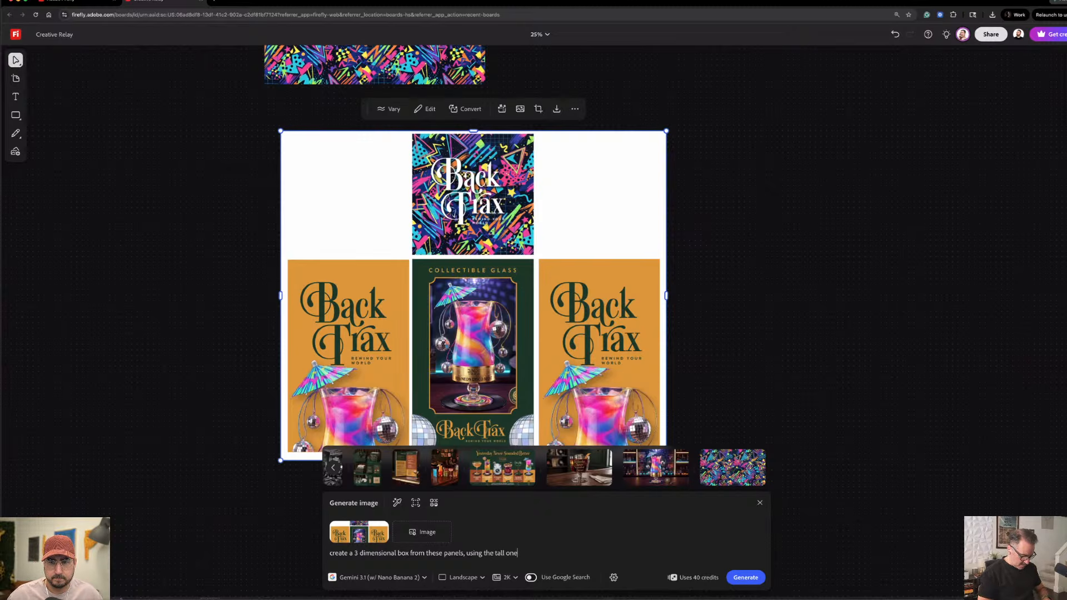
type("s as the sid")
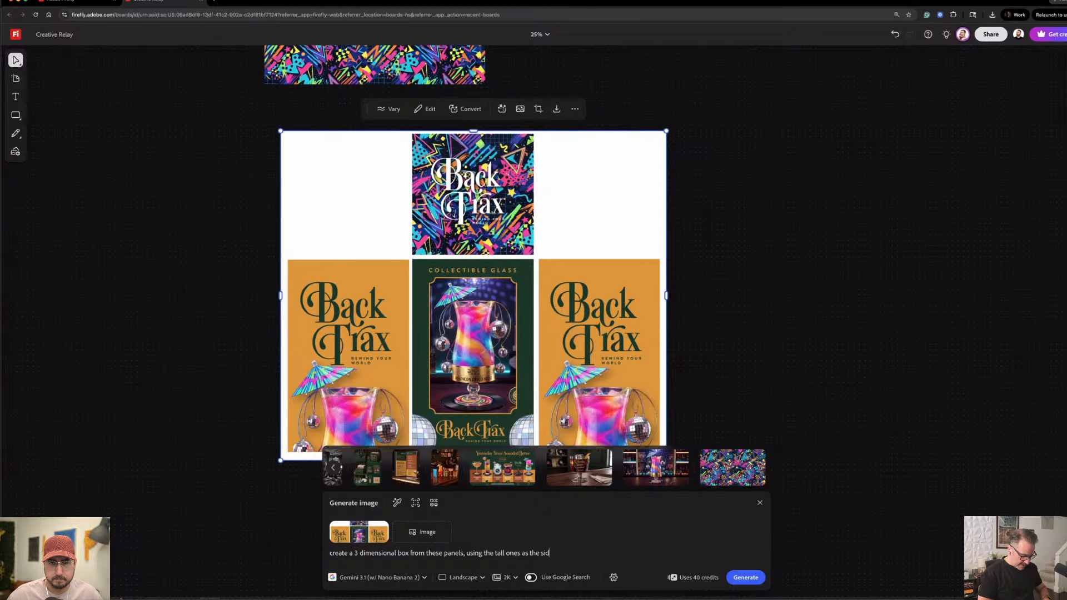
type("es and the fro")
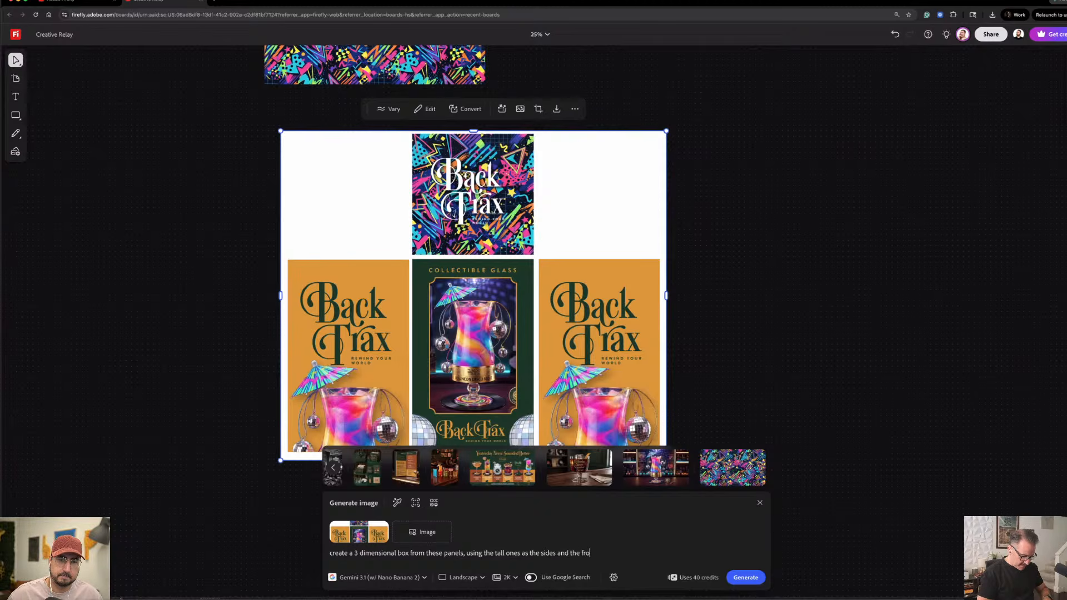
type("nt, and the ")
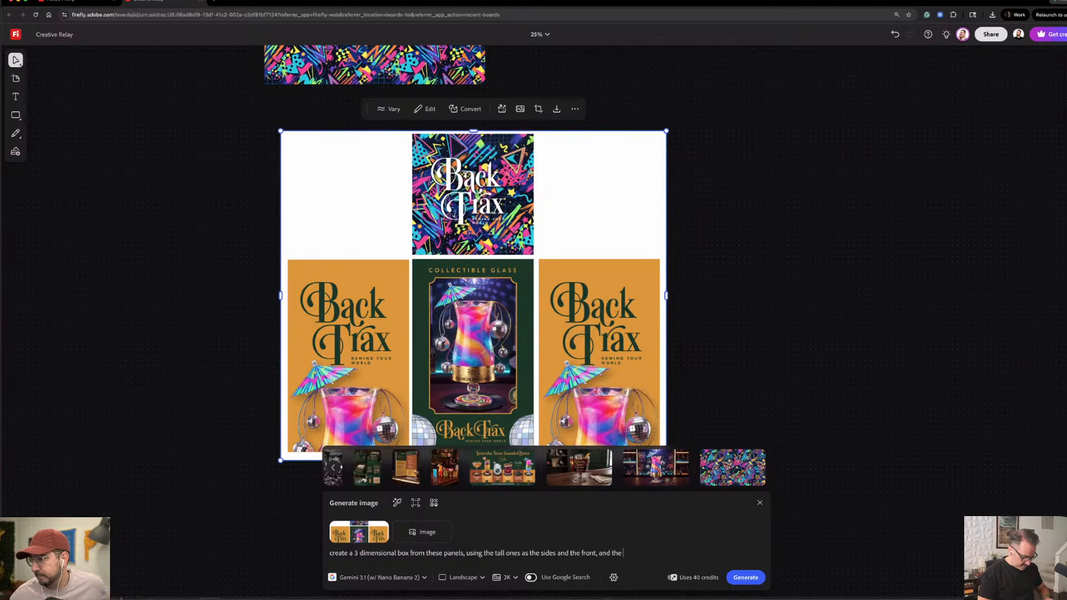
type("square a")
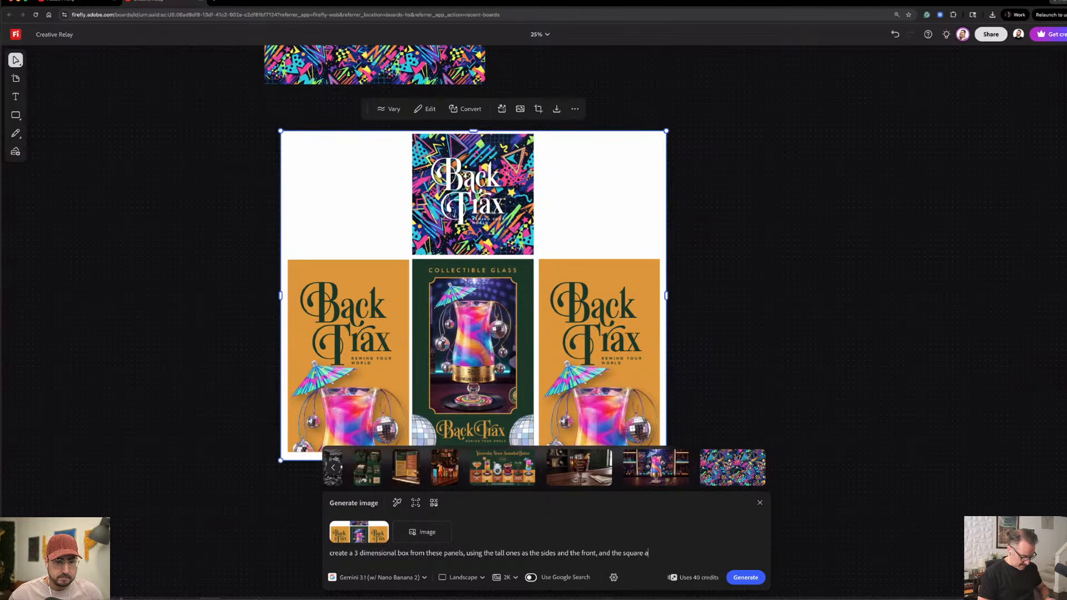
type("s the top")
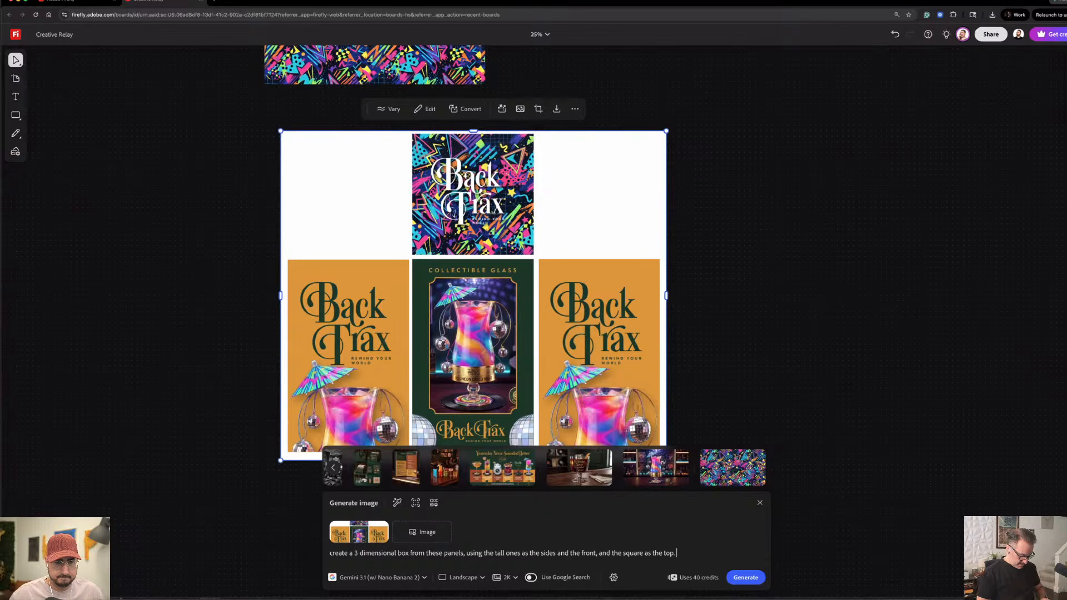
Add "have the box on a dark wooden bar top." to the prompt and generate the image.
type(". have")
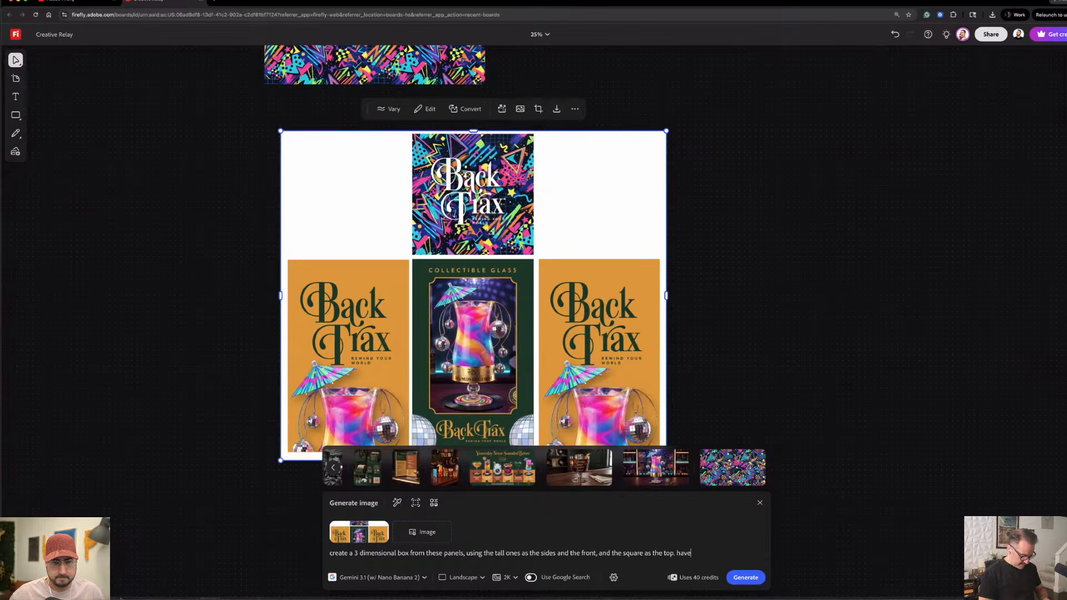
type(" the box")
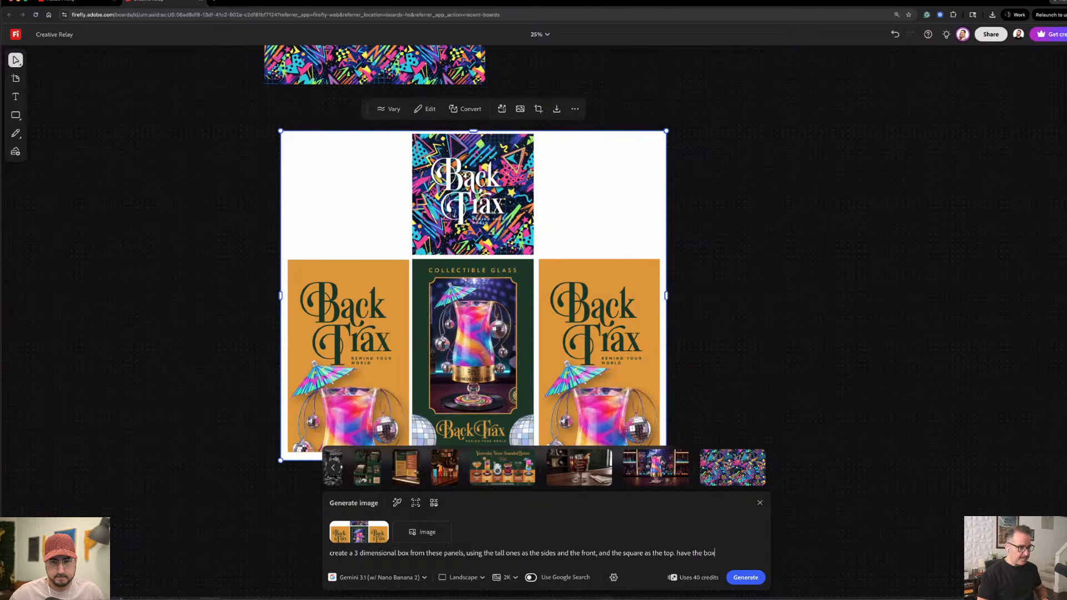
type(" on a da")
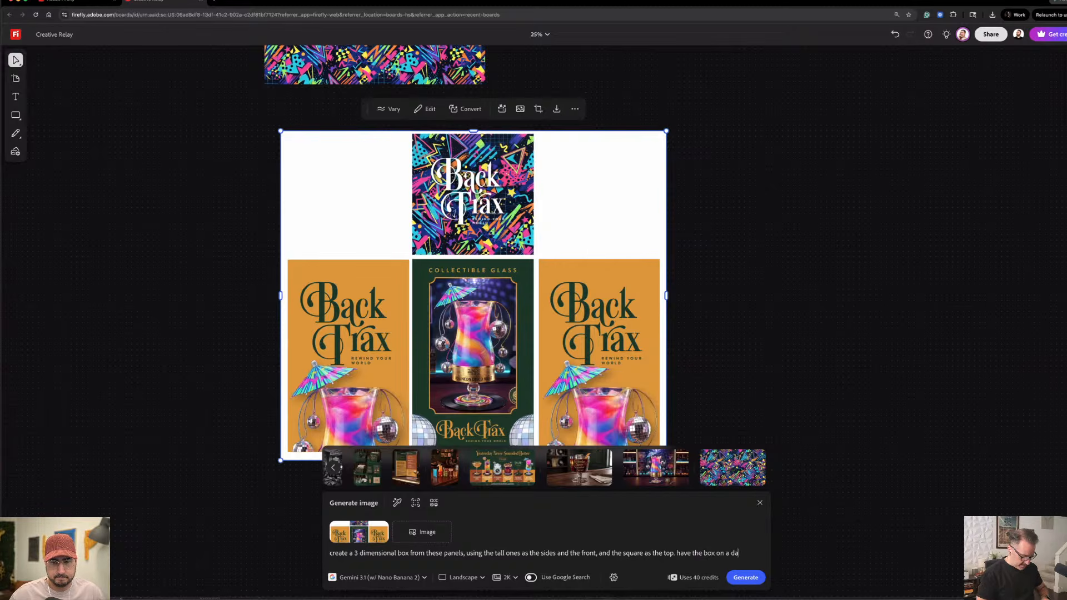
type("rk wooden ")
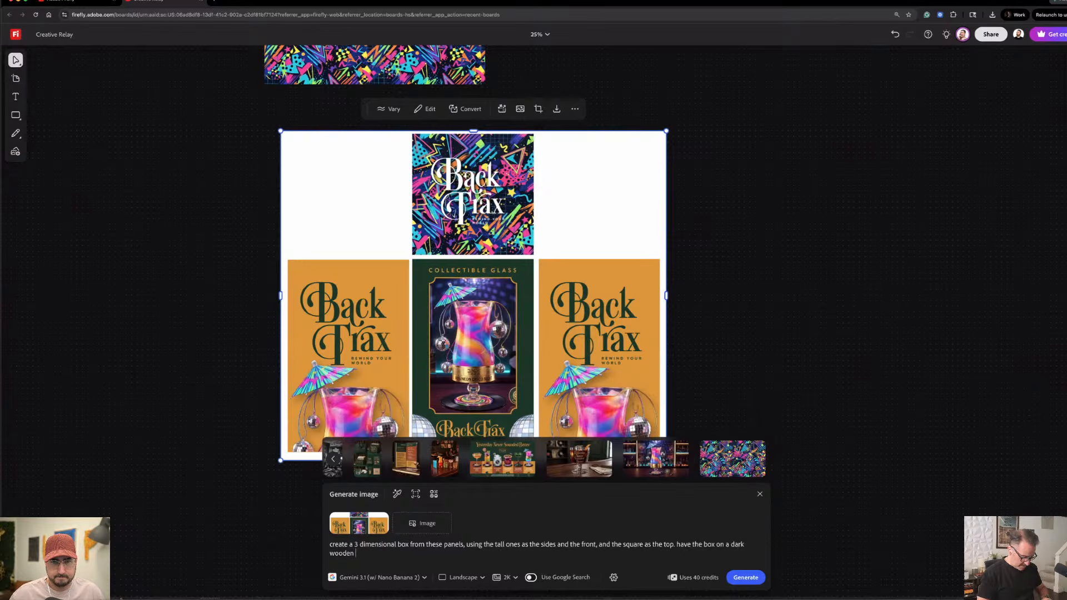
type("bar top.")
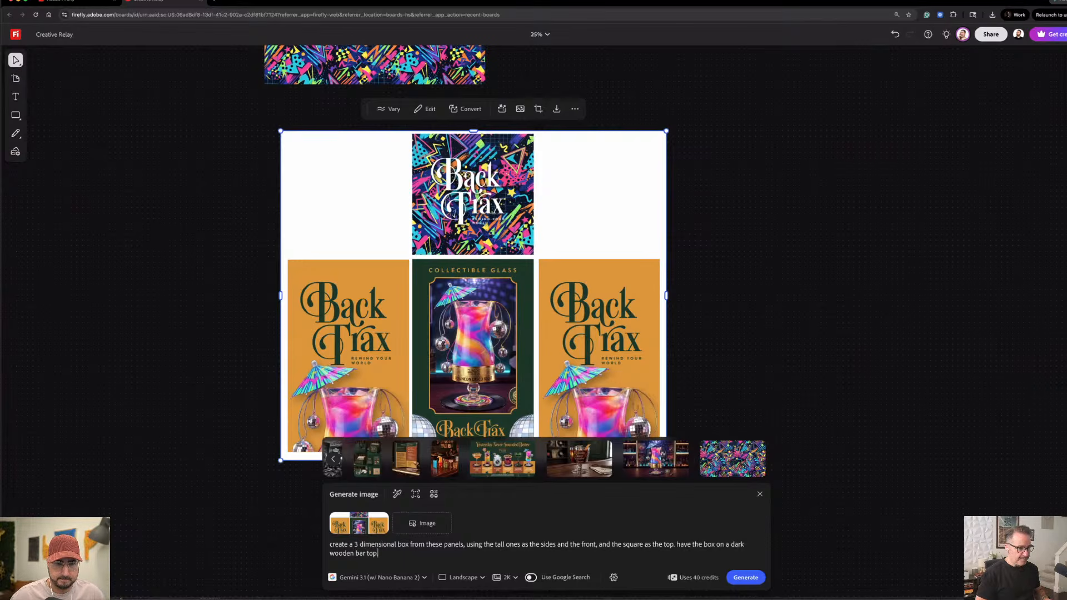
left_click(745, 578)
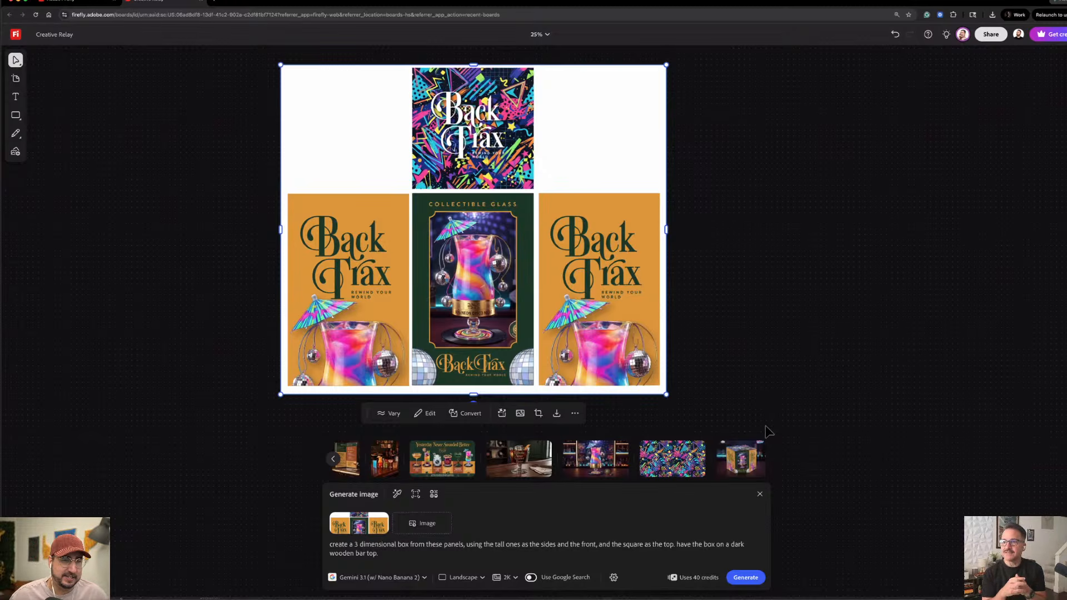
Place the generated box mockup beside the panel layout and enlarge it to about two and a half times its size.
mouse_move(745, 462)
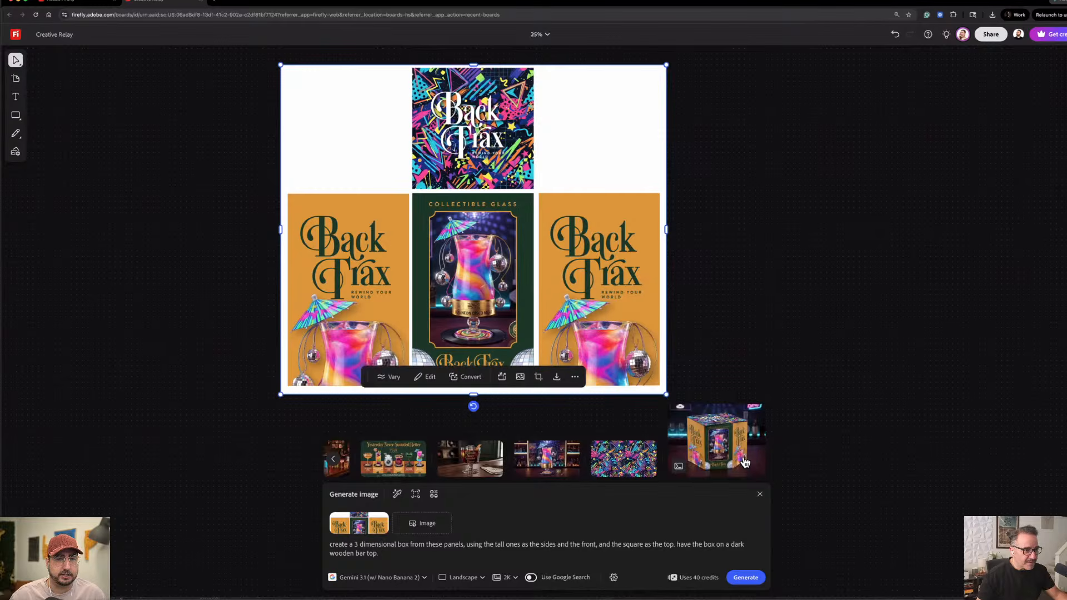
left_click(541, 396)
left_click(691, 227)
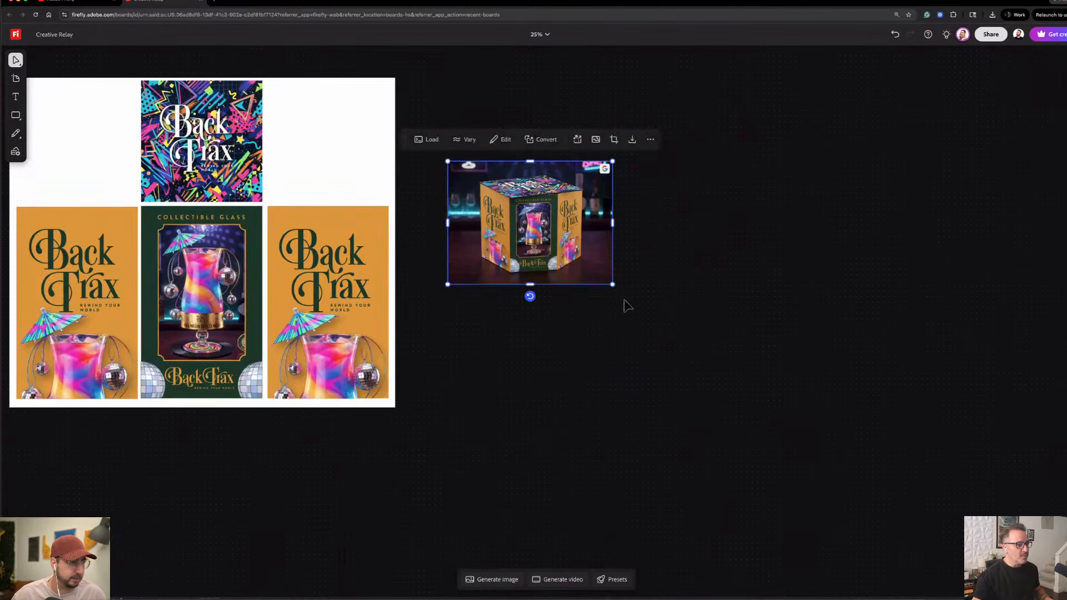
left_click_drag(613, 285, 941, 439)
left_click(942, 434)
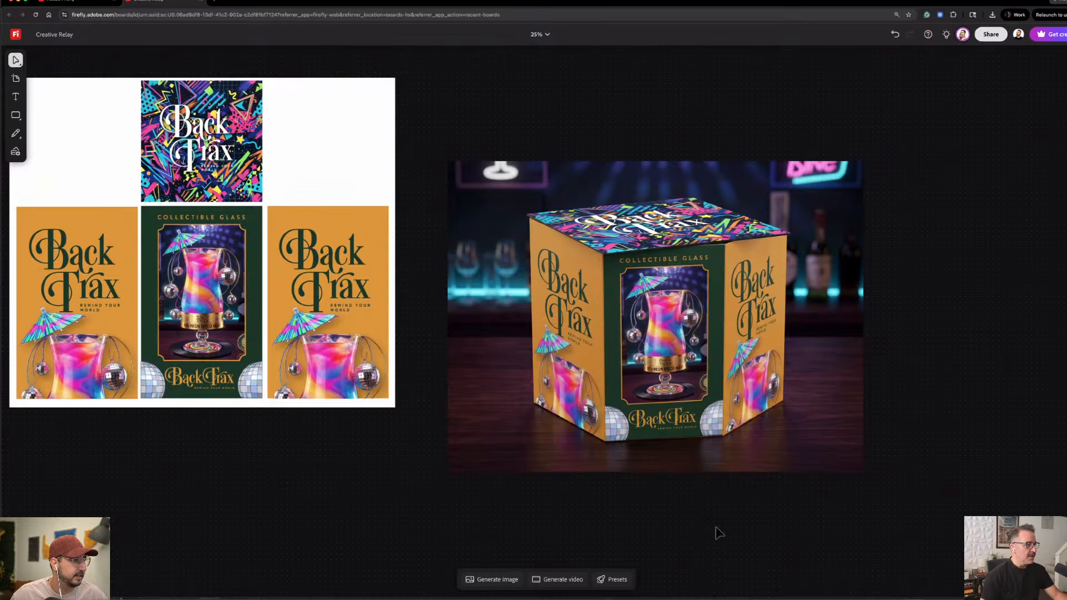
Switch to Illustrator and look over the artboard with the box panels.
mouse_move(735, 598)
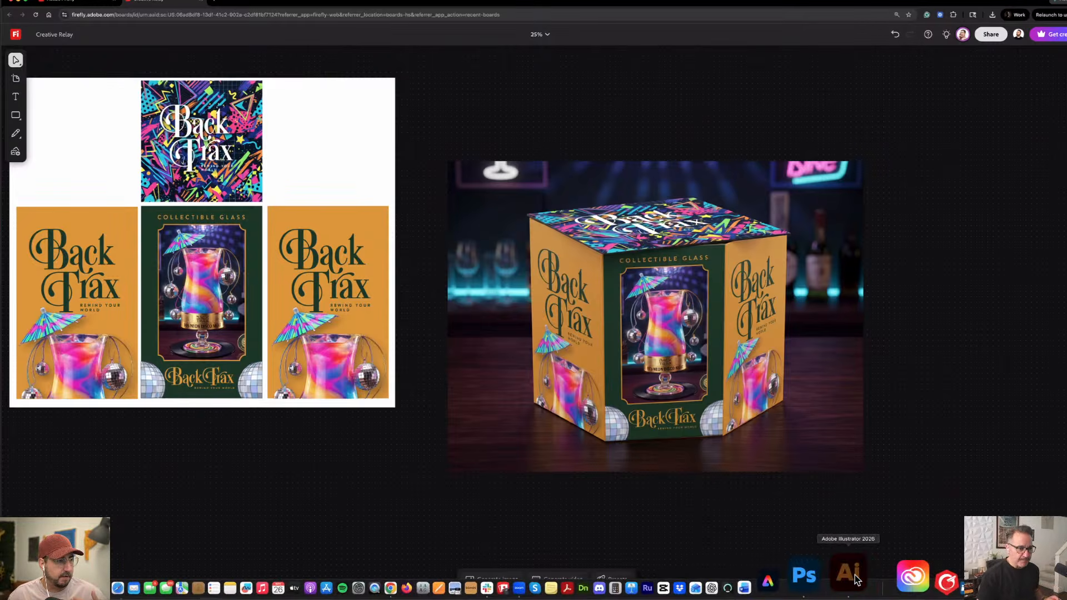
left_click(848, 573)
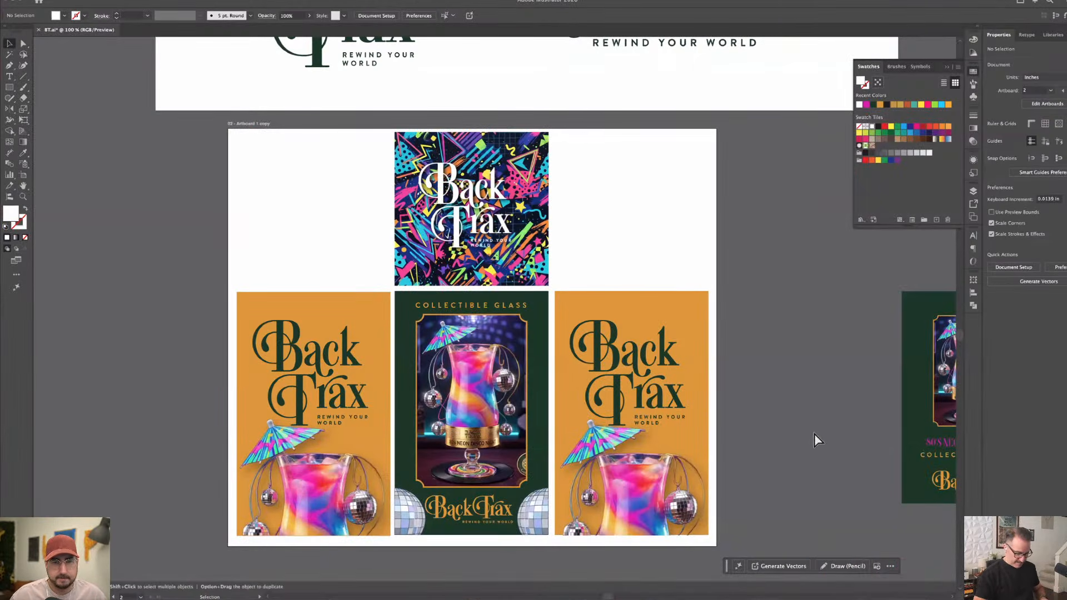
key("super+minus")
key("super+minus")
key("super+1")
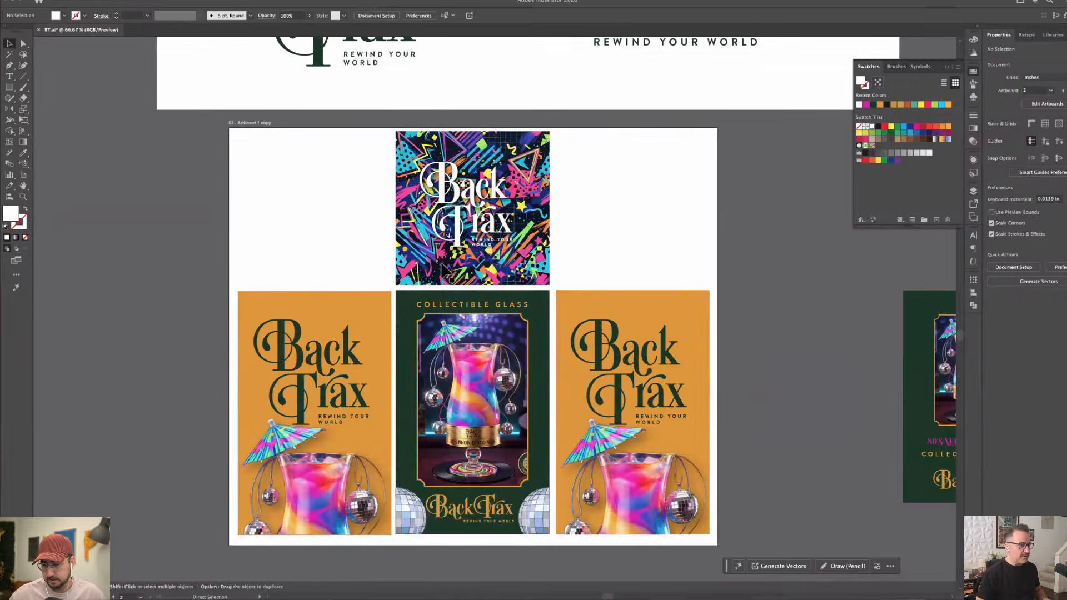
scroll(588, 202, "down", 1)
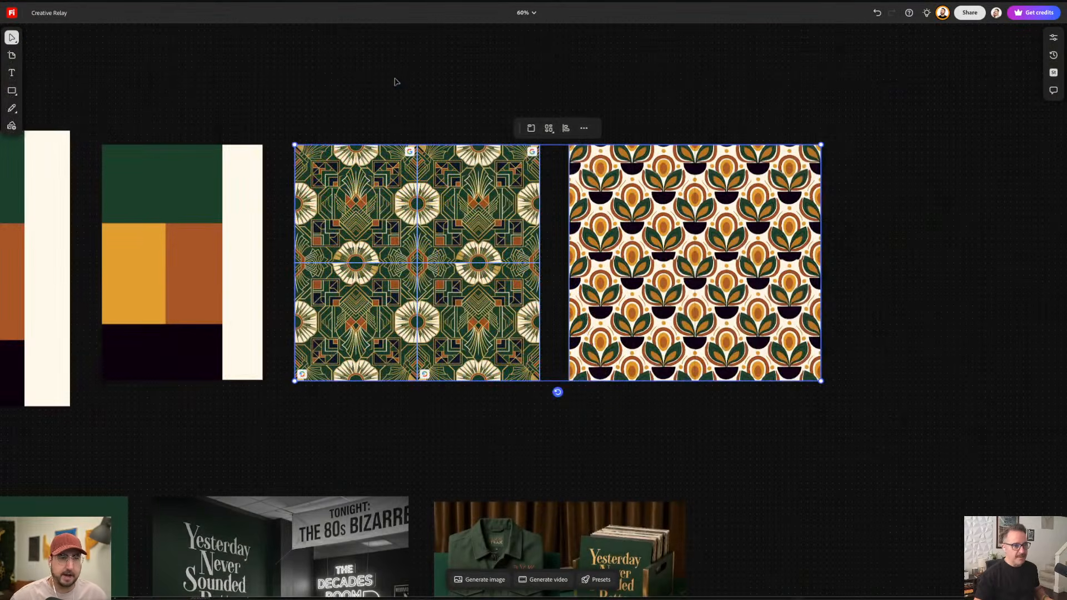
On the Firefly board with the wallpaper patterns, deselect the patterns, start an image generation and remove its color palette reference.
left_click(395, 91)
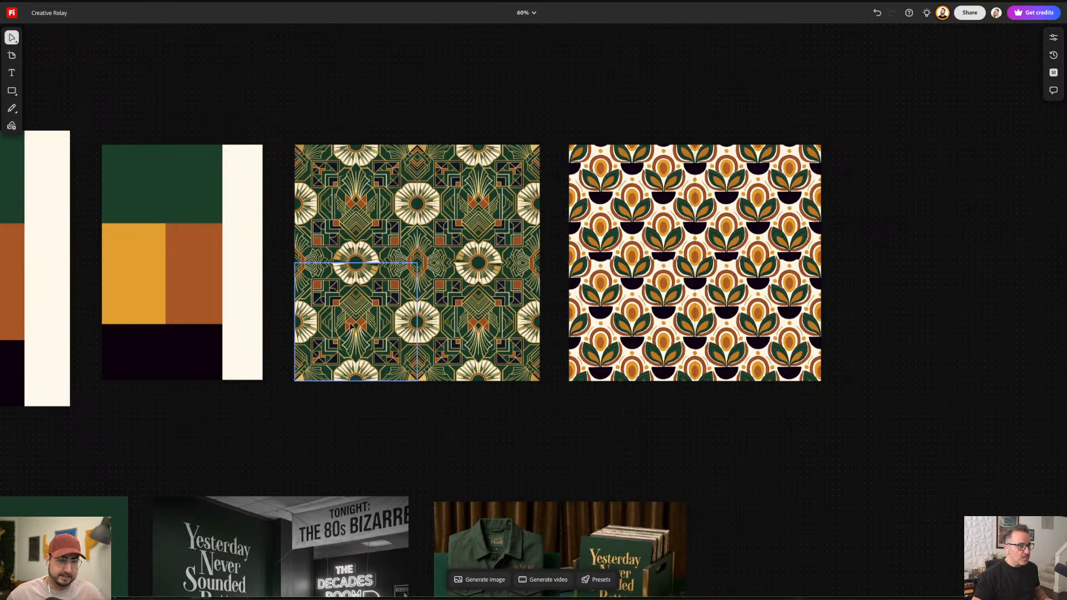
left_click(483, 580)
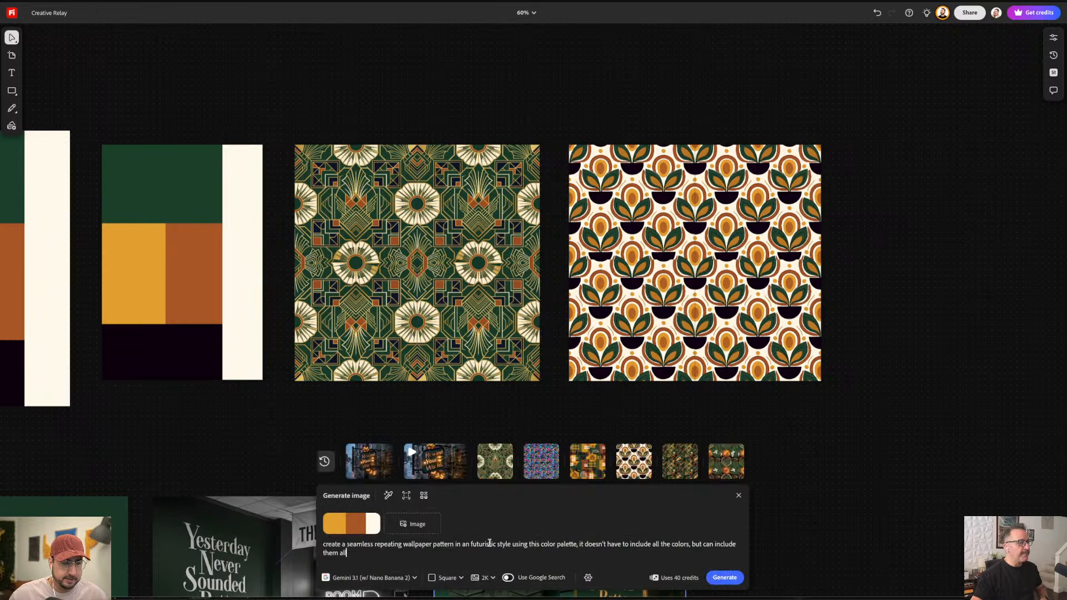
left_click(381, 514)
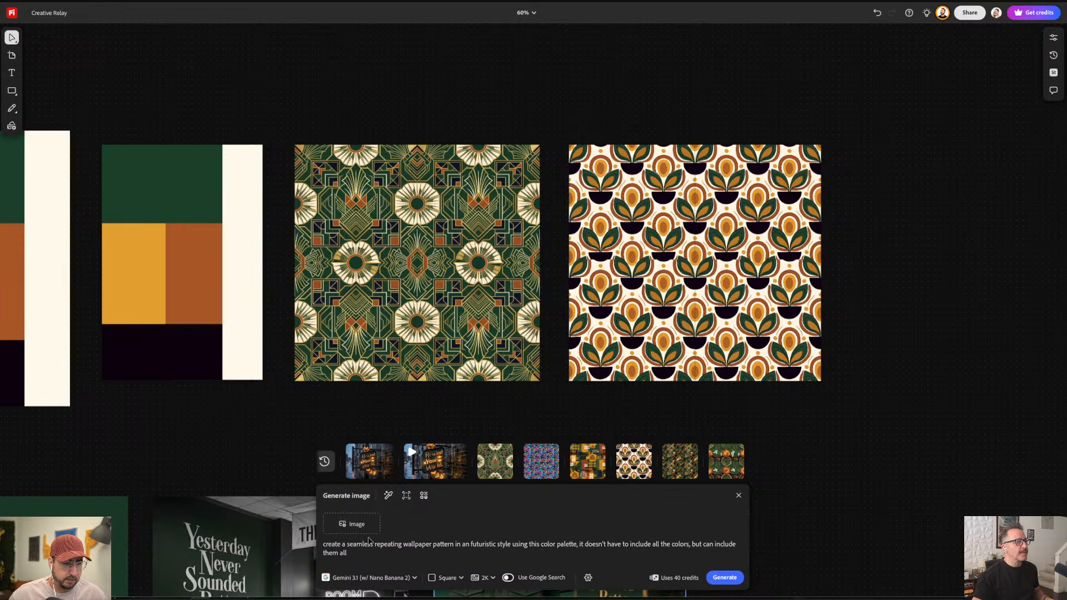
Replace the prompt with "Create a speakeasy style room or bar with this wallpaper included. Make the gold on the wallpaper reflective.".
triple_click(367, 544)
type("Create a ")
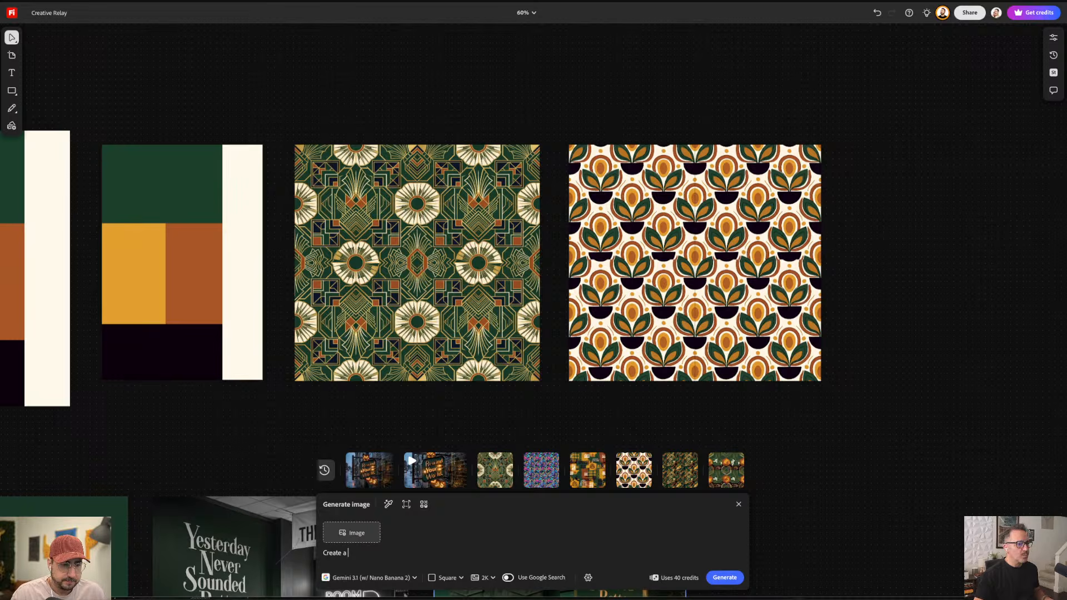
type("speaker")
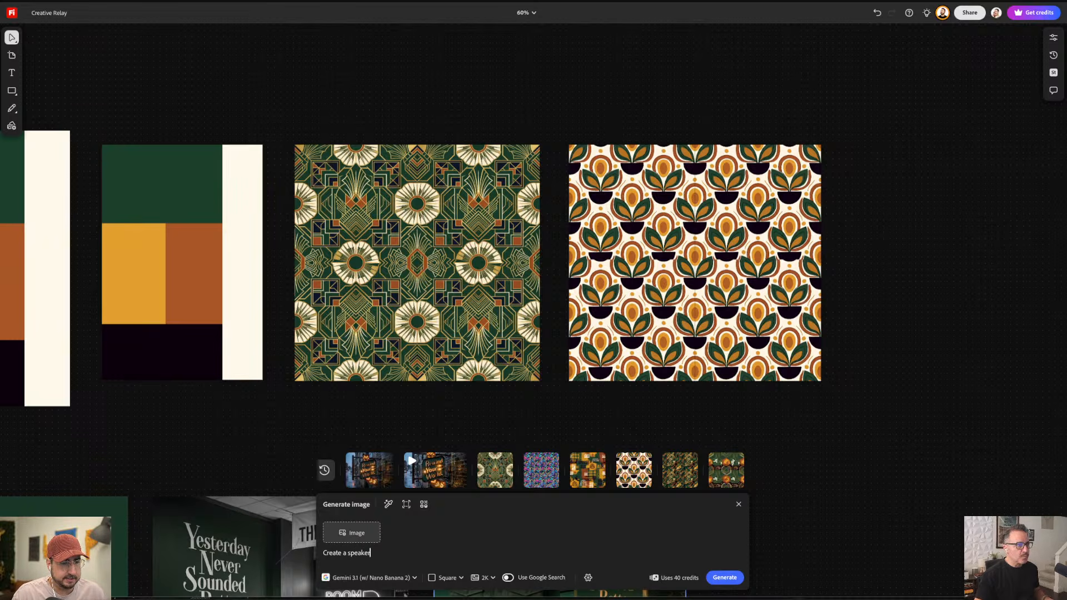
key("BackSpace")
type("asy sty")
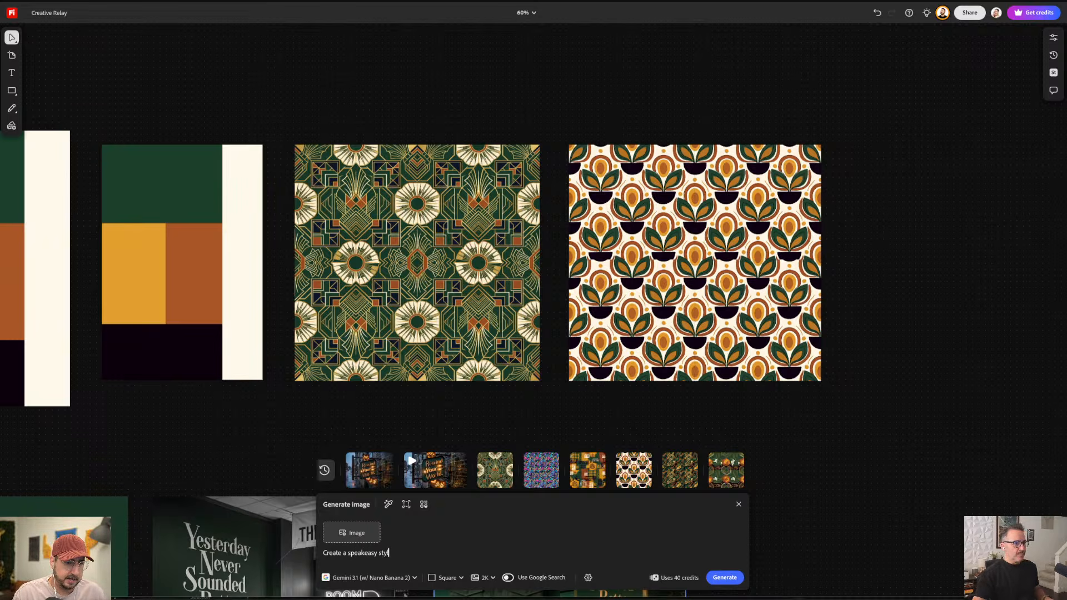
type("le room")
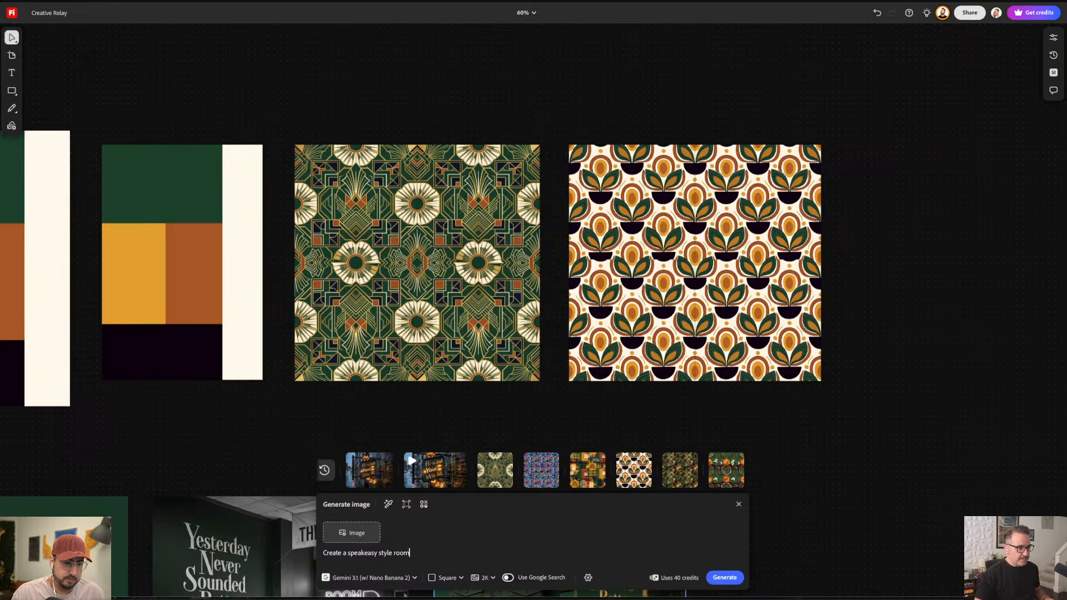
type(" or bar")
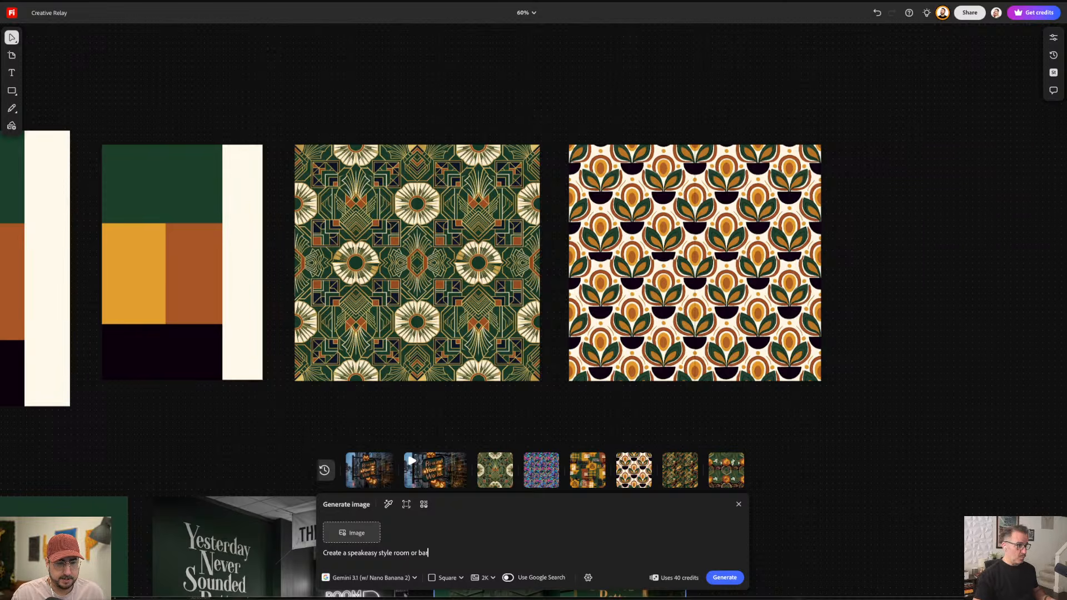
type(" with t")
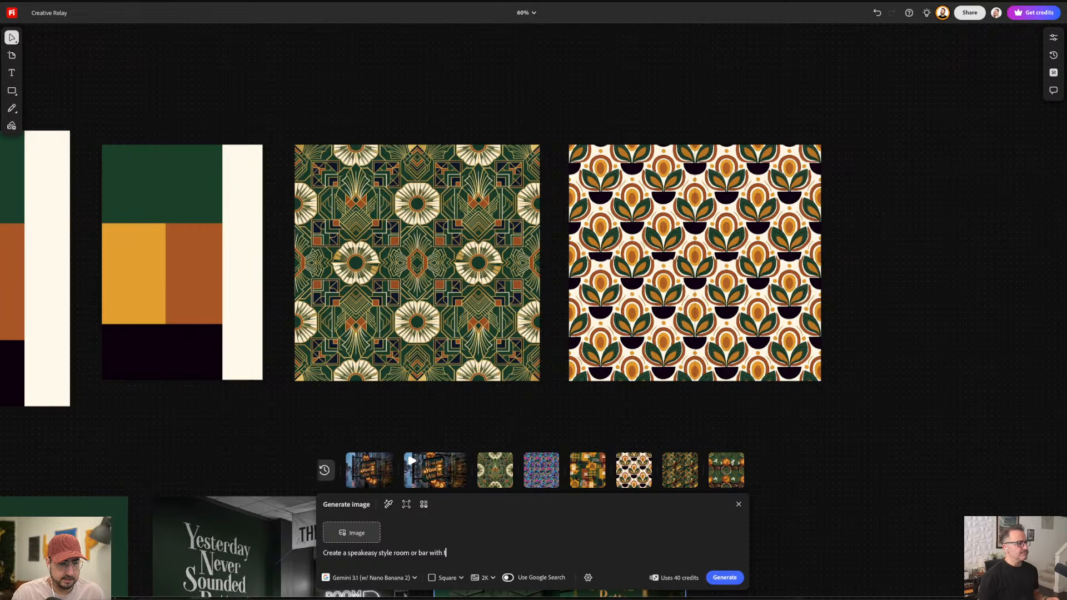
type("his wallpa")
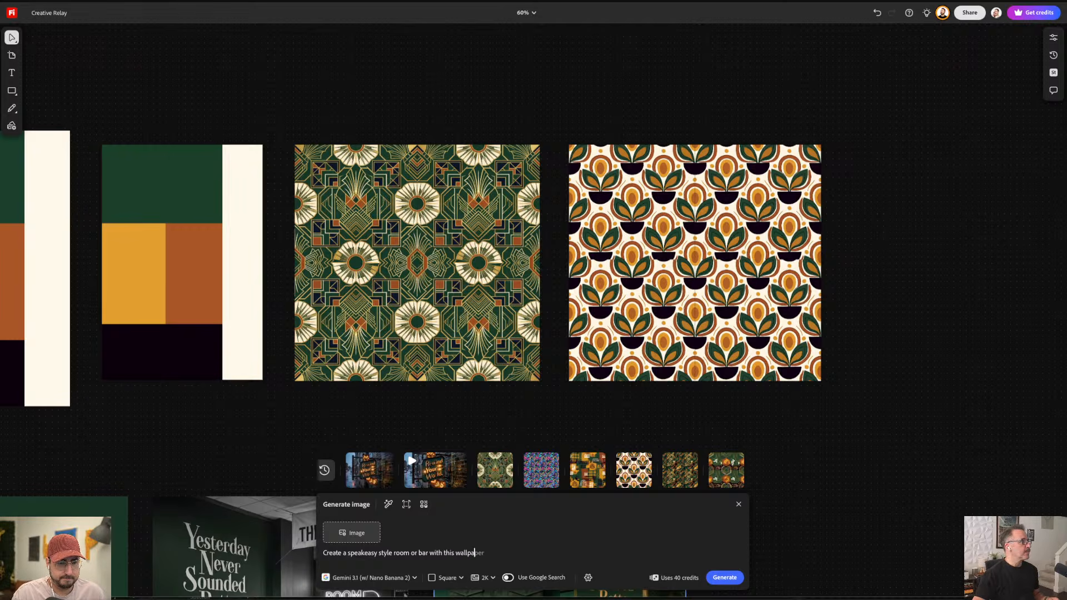
type("per includ")
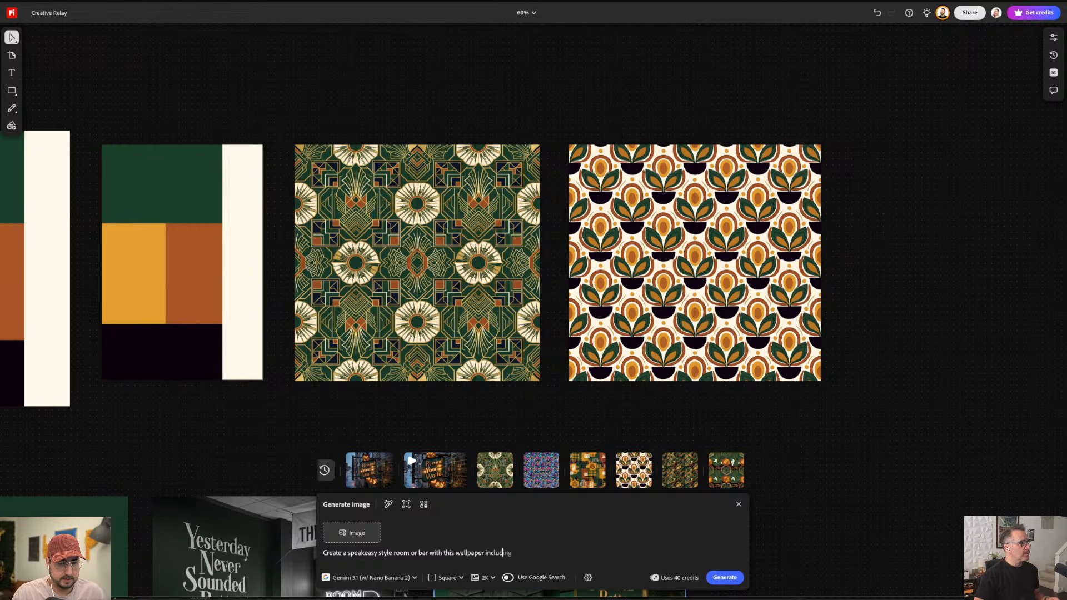
type("ed. Make")
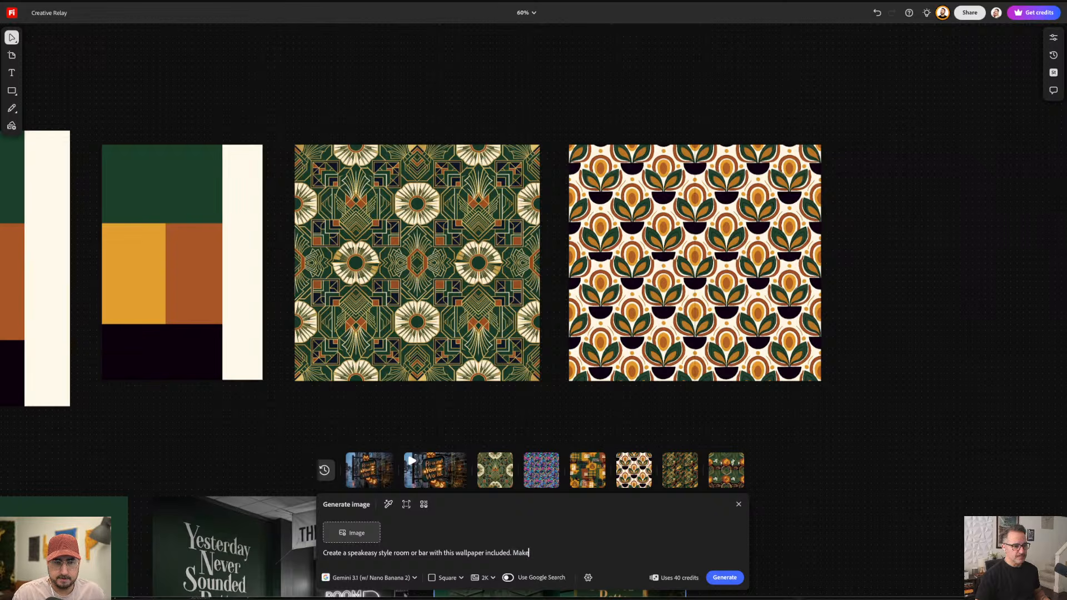
type(" the gold on the")
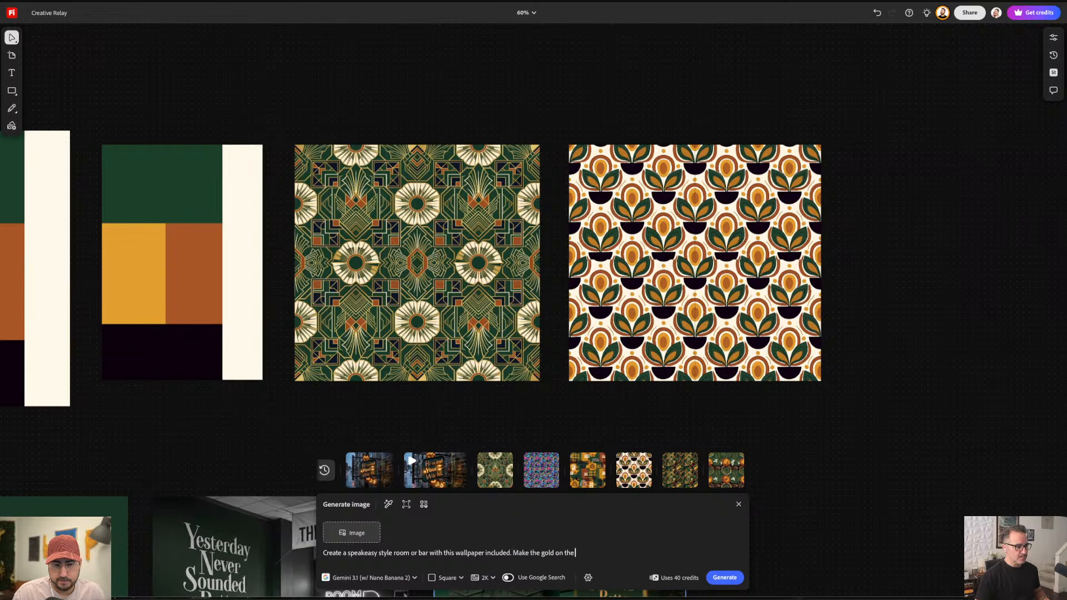
type(" wallpaper")
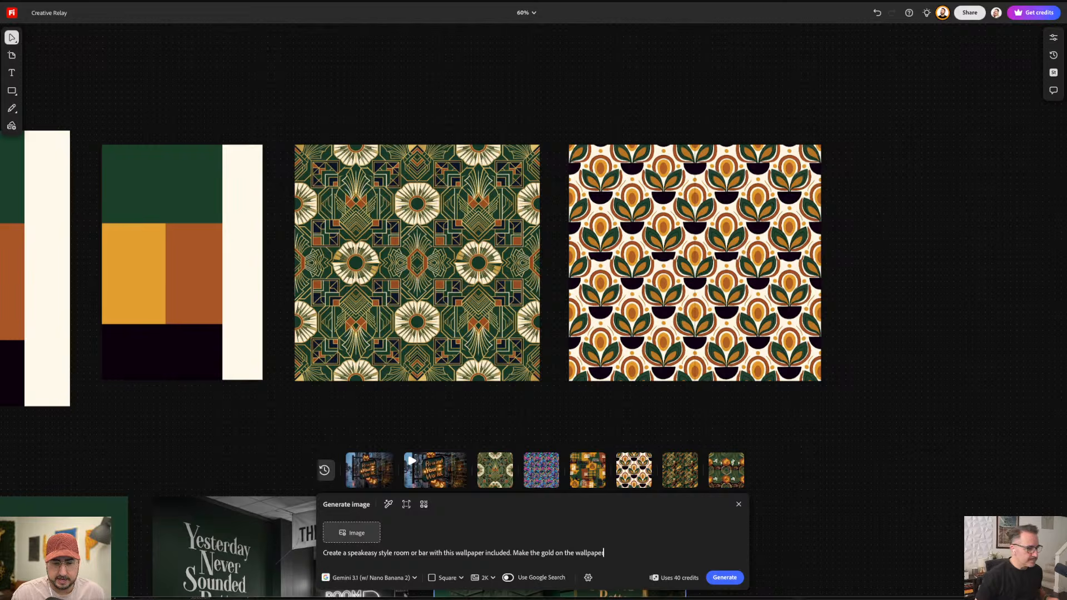
type(" reflective.")
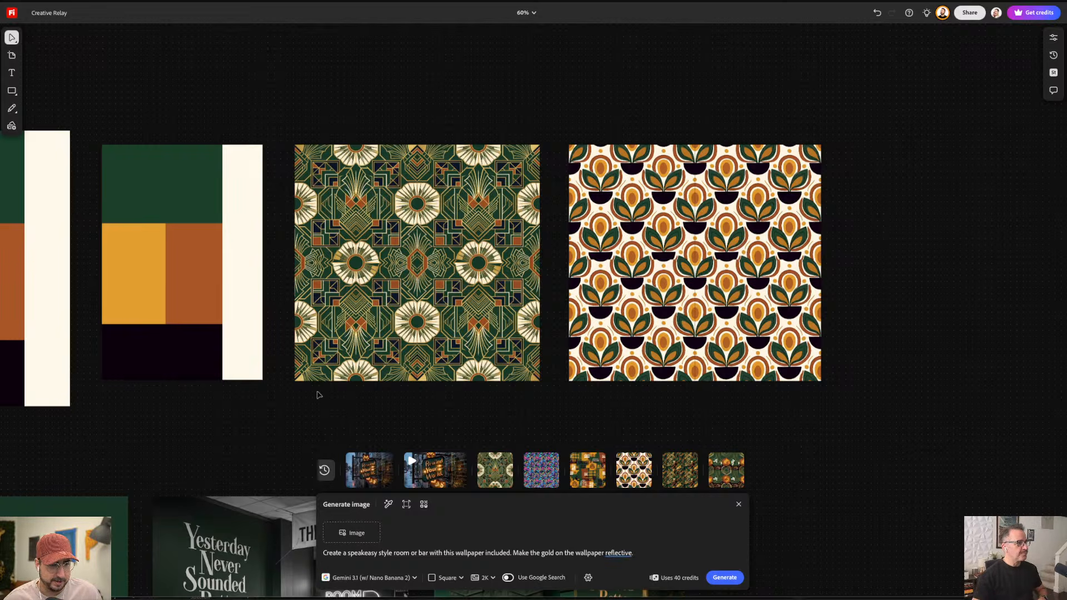
Look over the brand graphics below the wallpaper patterns, including the poster, merchandise images and cocktail menu.
left_click(285, 409)
key("space")
left_click_drag(289, 407, 532, 156)
scroll(472, 303, "down", 3)
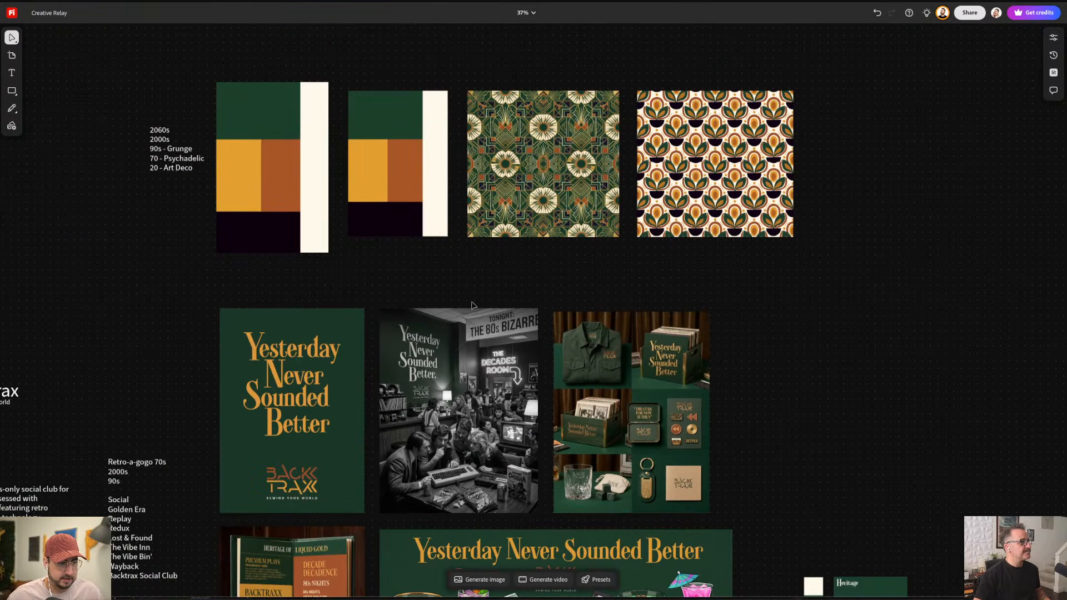
scroll(488, 217, "down", 5)
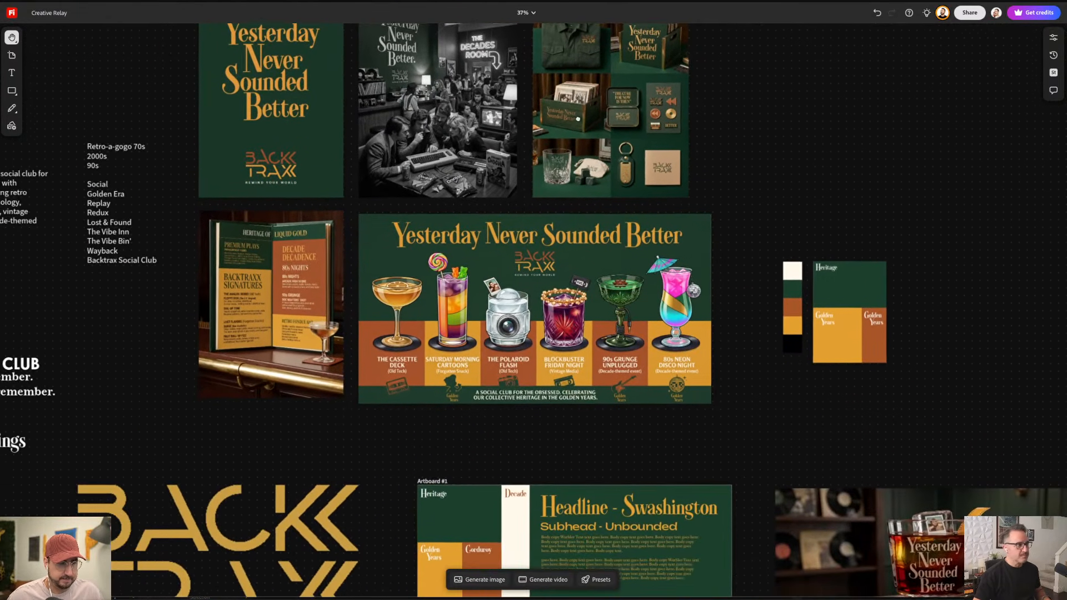
left_click_drag(522, 279, 555, 360)
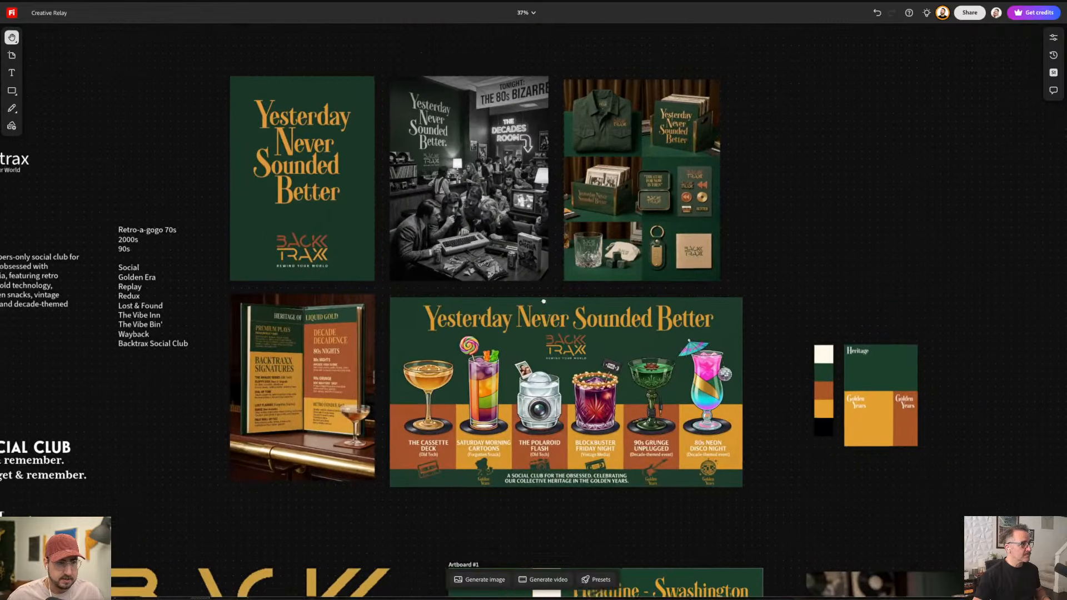
left_click_drag(437, 135, 349, 370)
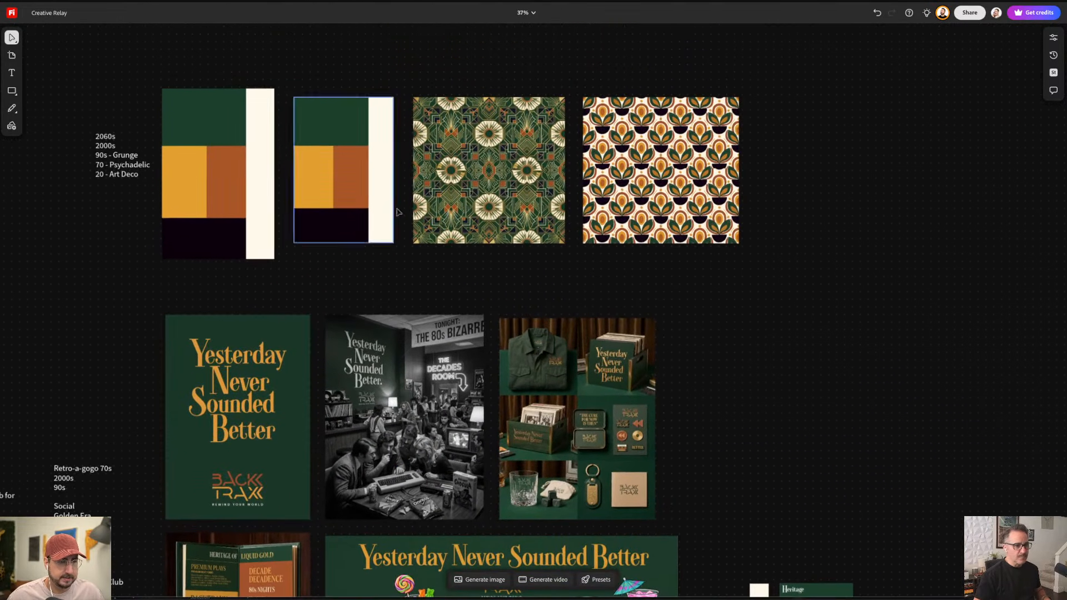
Reopen the image prompt and append "Add the text 1920 to the wall in art deco style numbers and gold dimension".
left_click(481, 579)
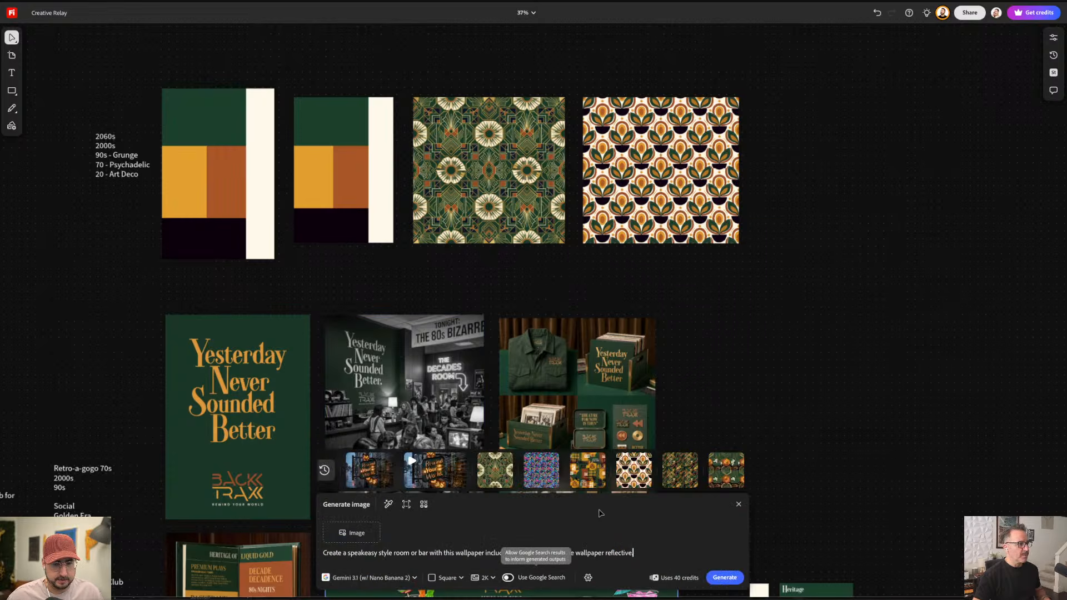
left_click(652, 551)
type("A")
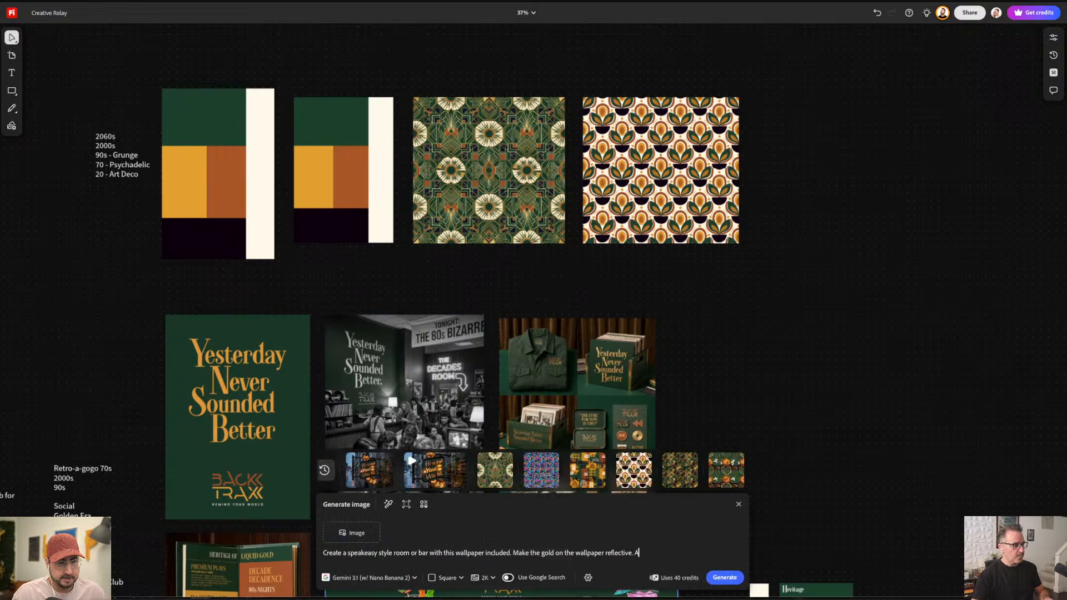
type("dd the")
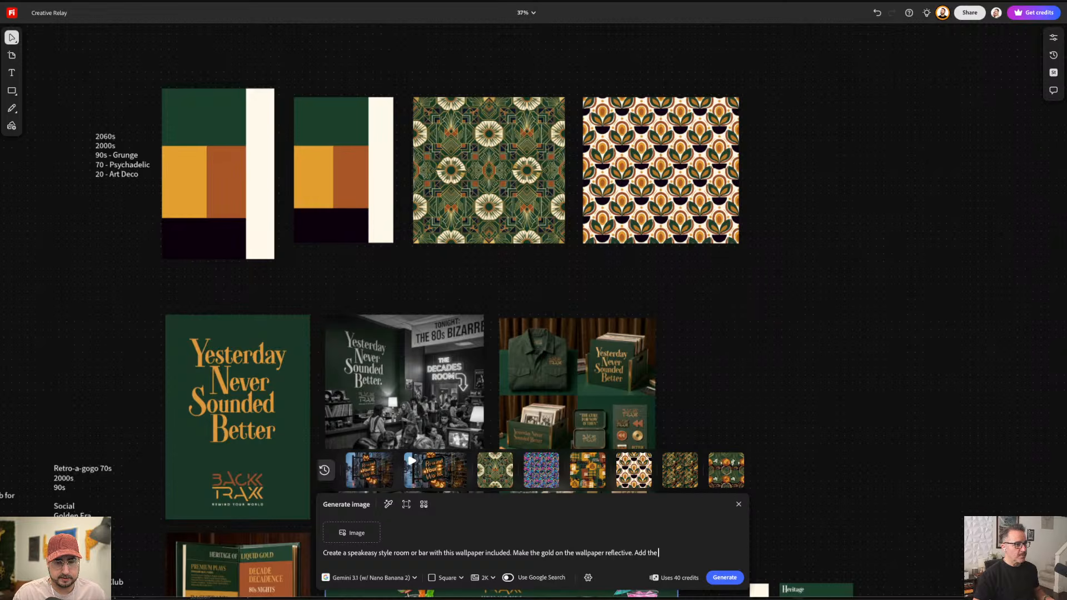
type(" text")
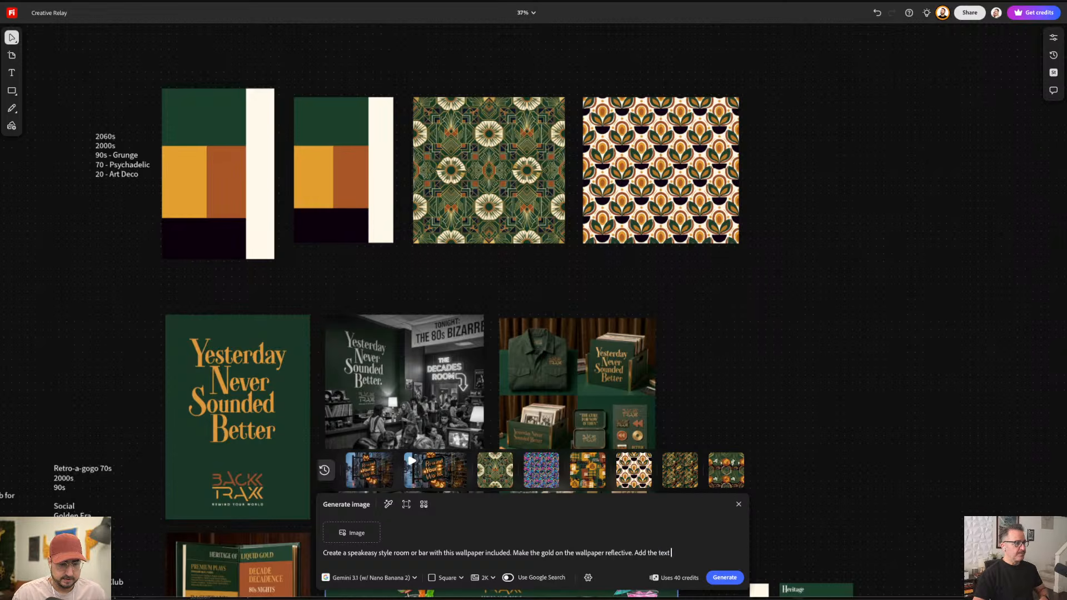
type(" 192")
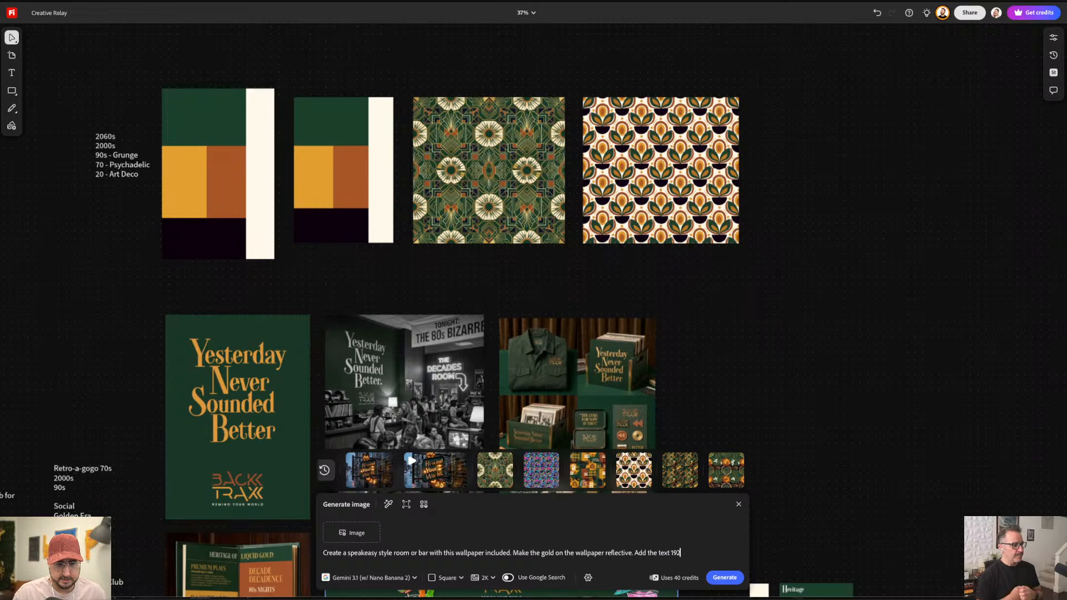
type("0 to the wall in ")
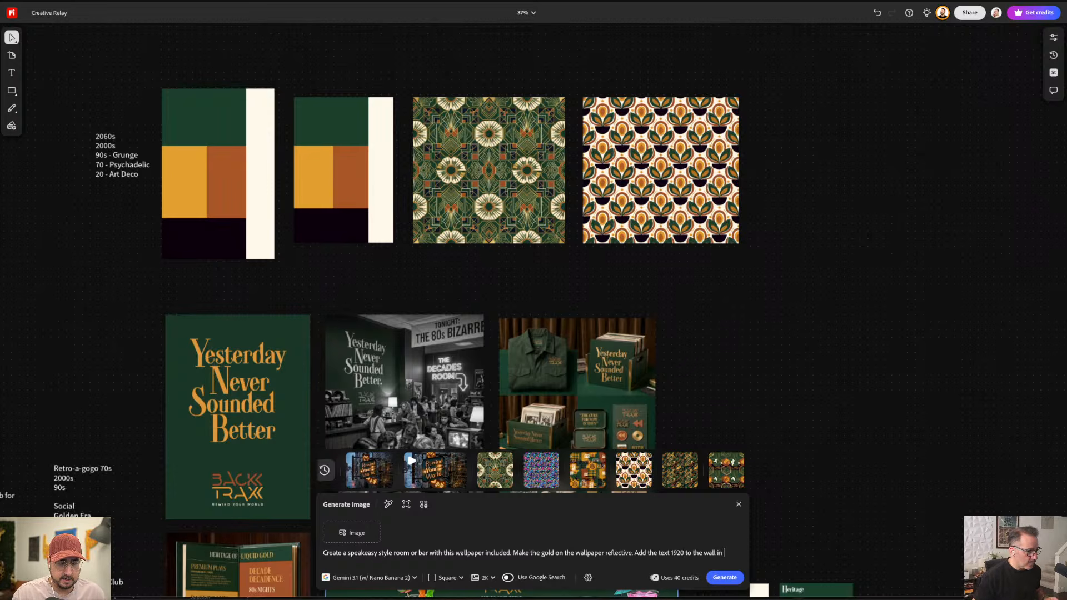
type("art des")
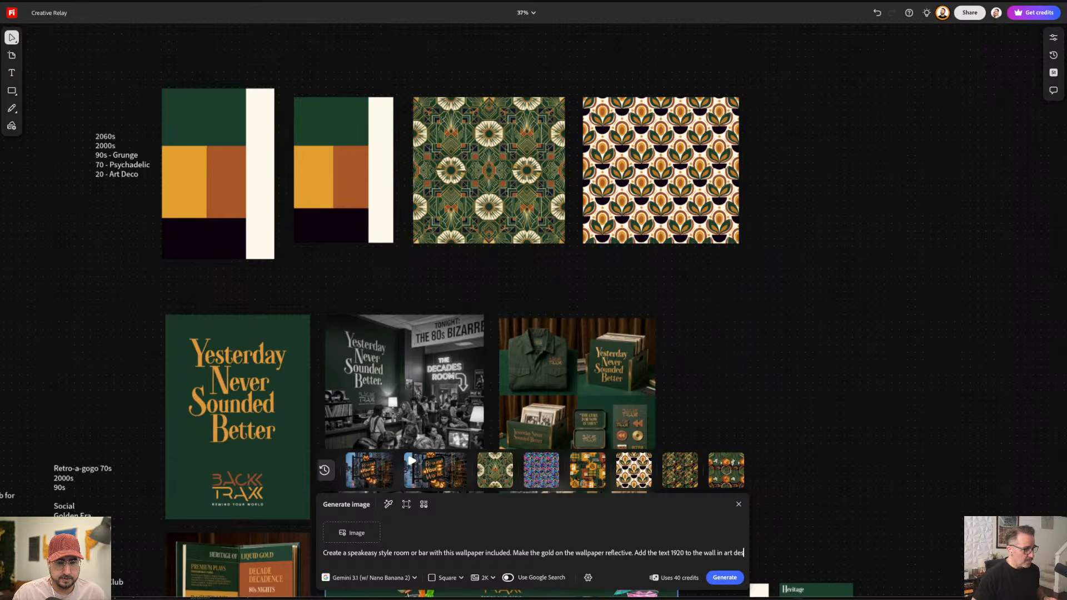
key("BackSpace")
type("co style nu")
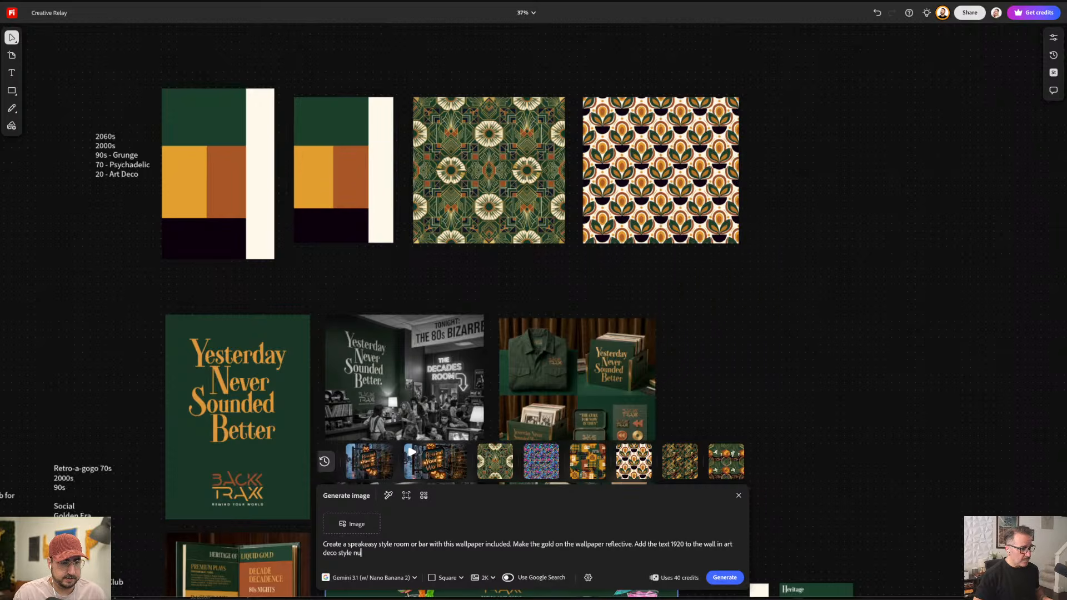
type("mbers and ")
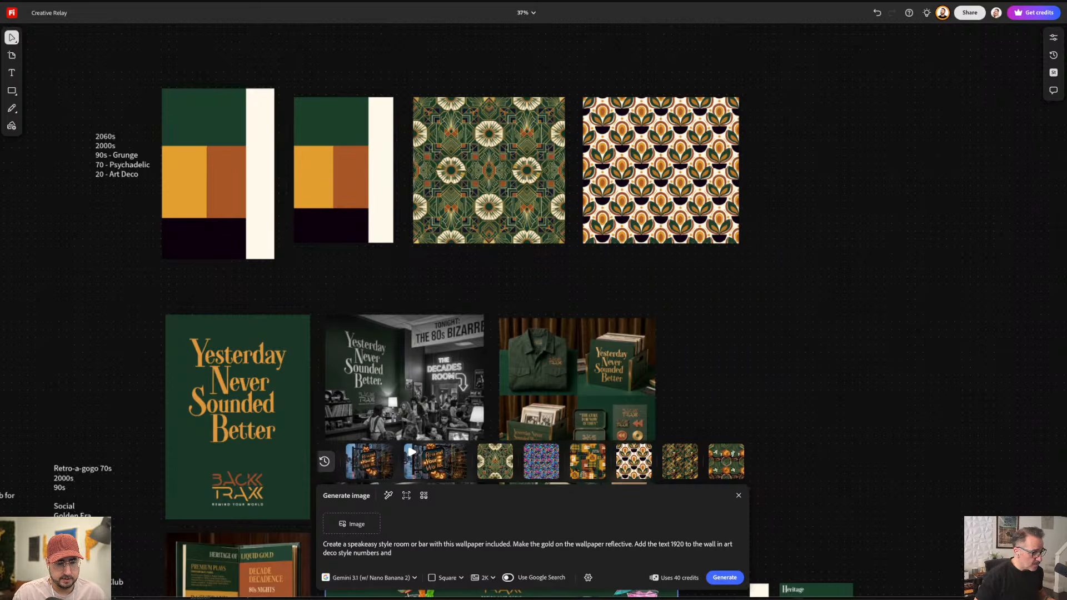
type("gold dimension")
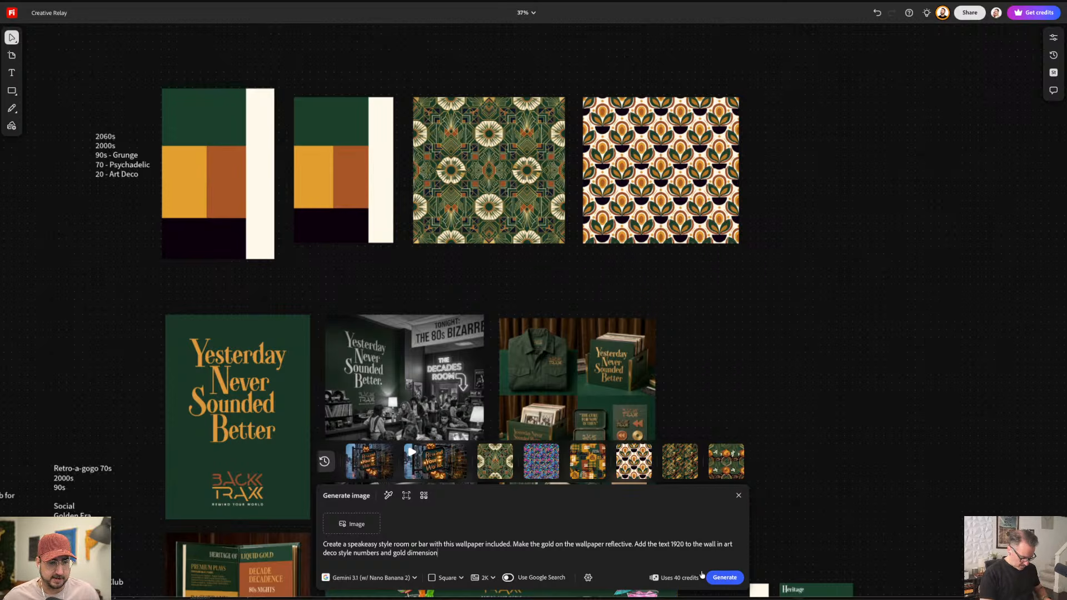
Use the green art deco pattern from the board as the reference image and generate the speakeasy image.
left_click(352, 524)
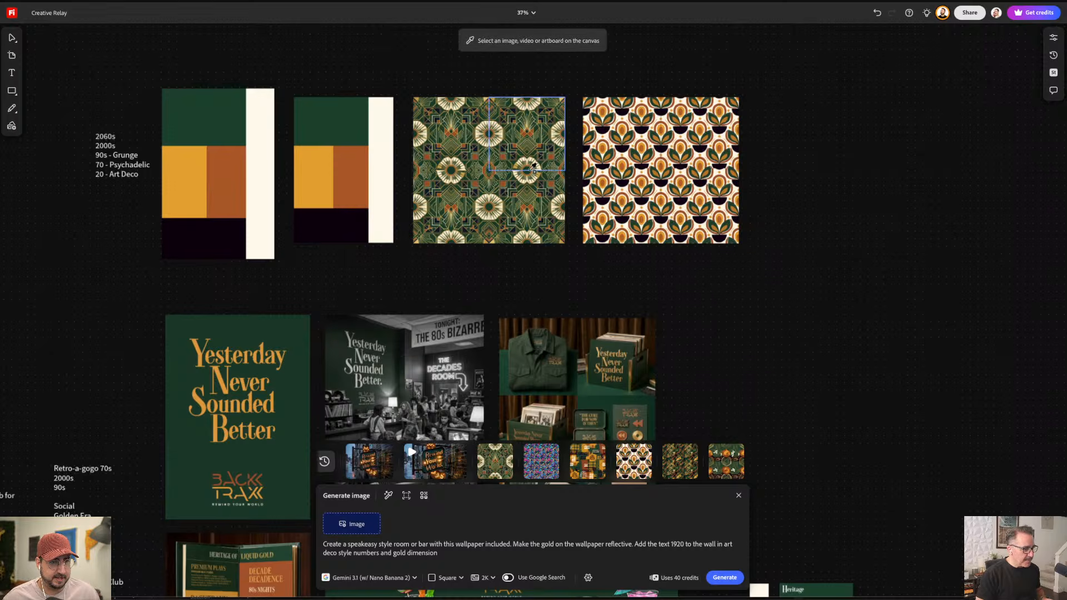
left_click(523, 139)
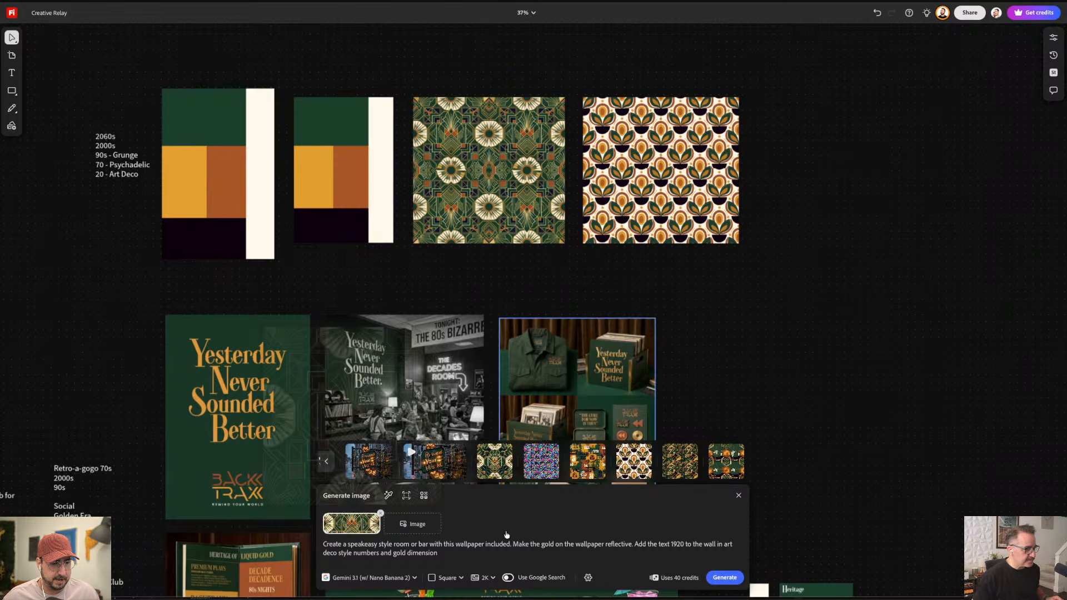
left_click(729, 580)
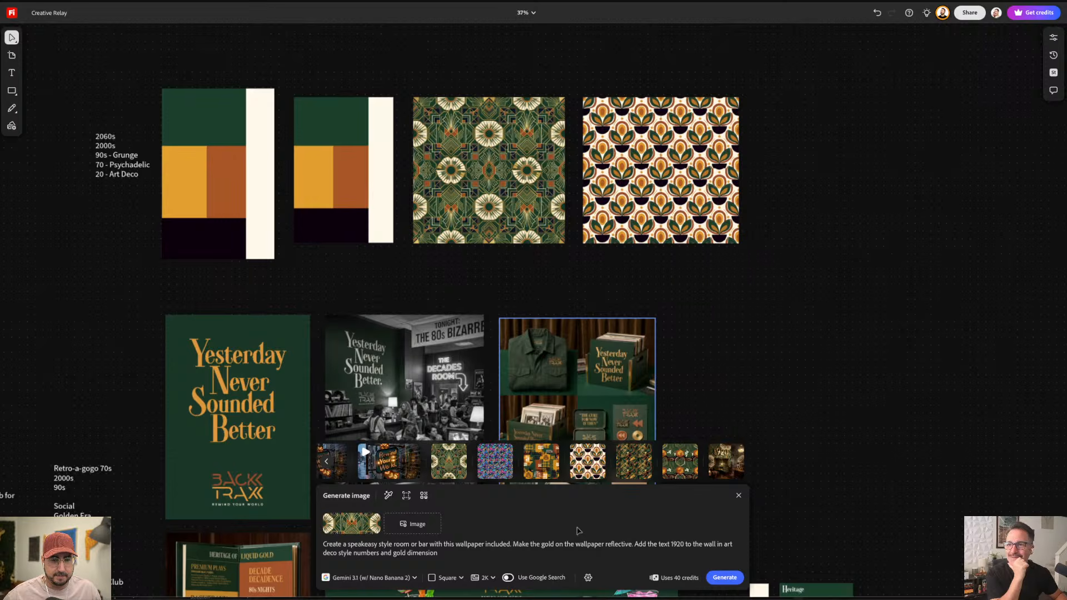
Place the generated 1920 speakeasy image on the board beside the orange floral pattern and examine it up close.
mouse_move(725, 446)
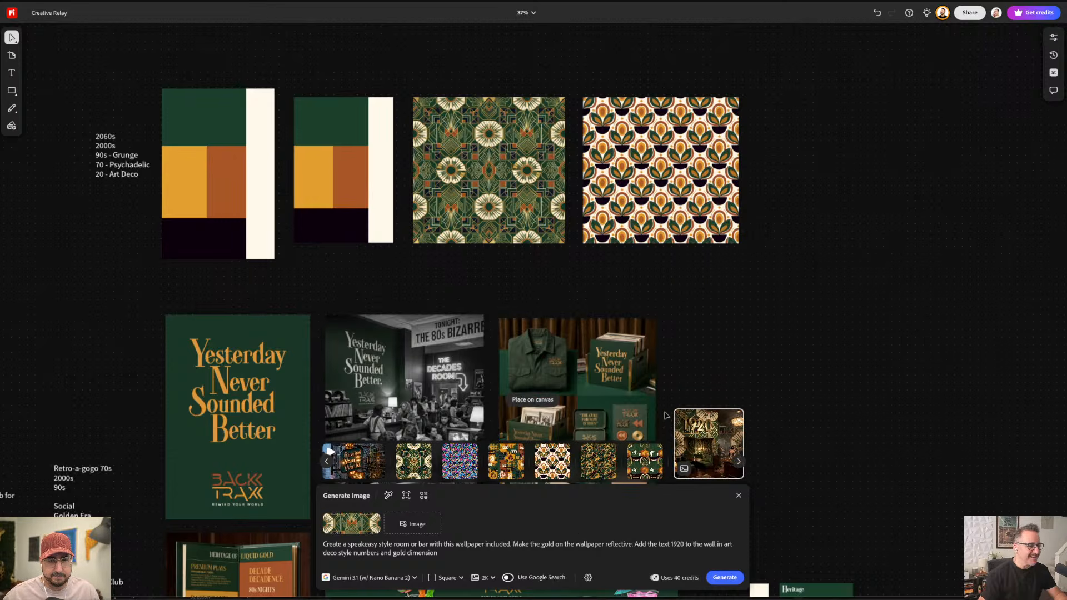
left_click_drag(708, 445, 766, 95)
scroll(861, 188, "up", 1)
scroll(861, 188, "up", 5)
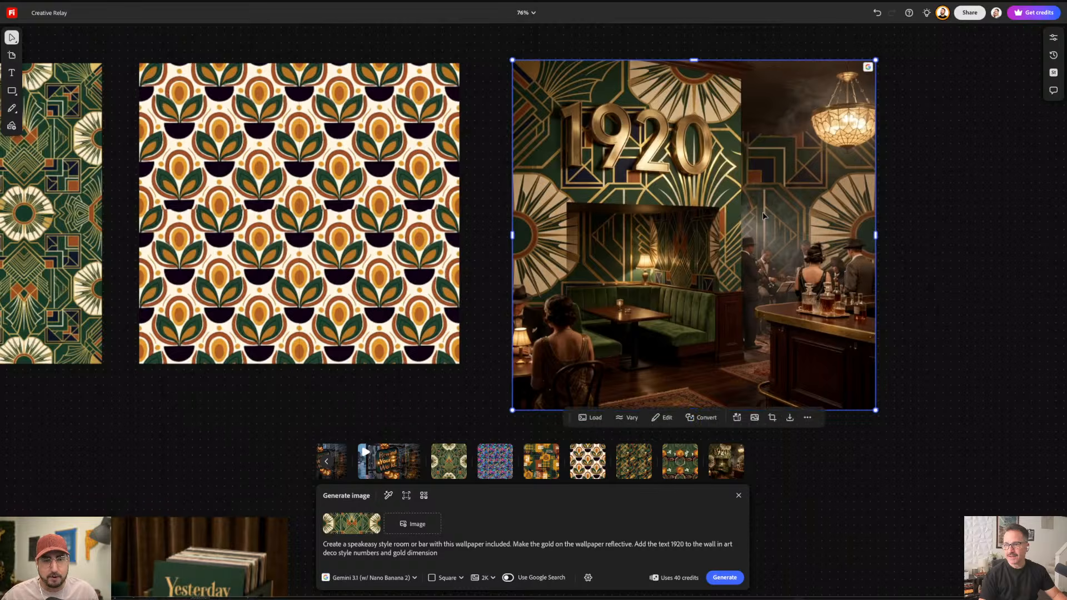
scroll(762, 212, "up", 1)
scroll(847, 191, "right", 2)
left_click_drag(847, 191, 828, 198)
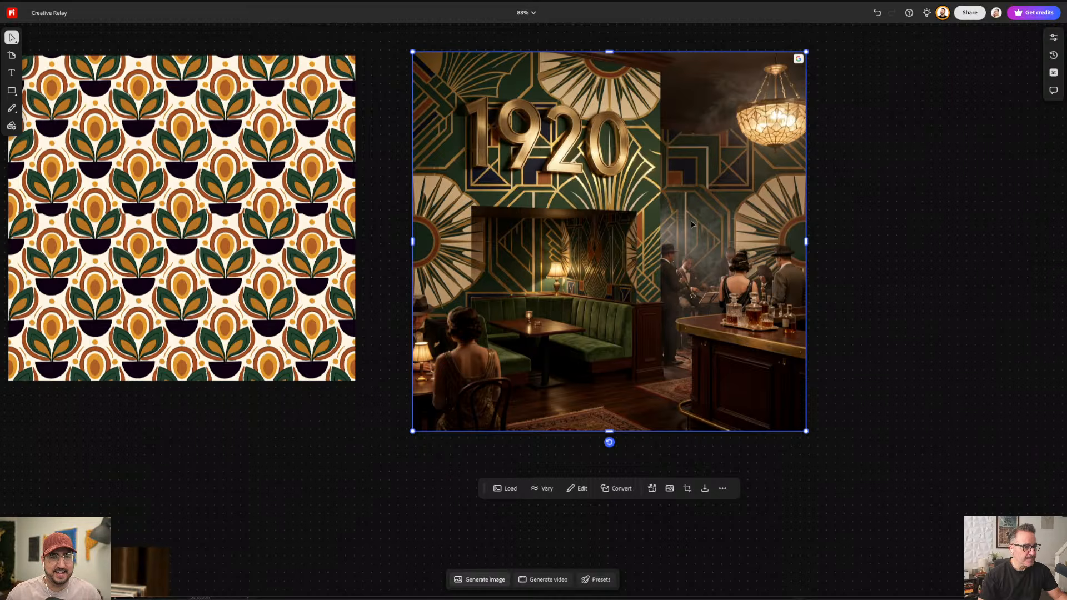
scroll(535, 265, "down", 4)
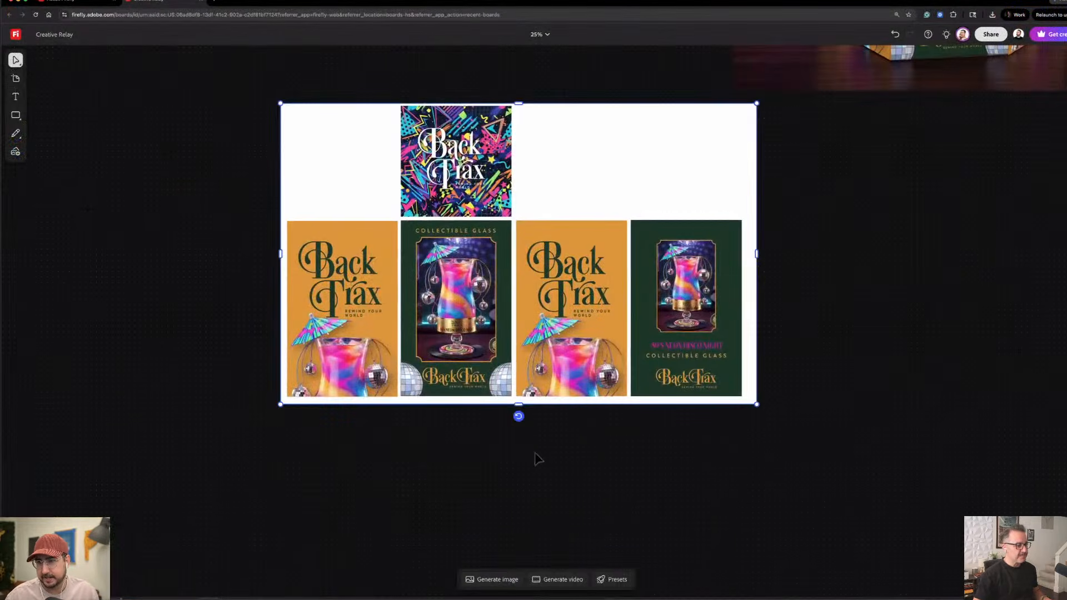
Generate a landscape image of the tall square box packaging on a wooden bar top from the selected panels, using GPT Image 1.5.
left_click(511, 579)
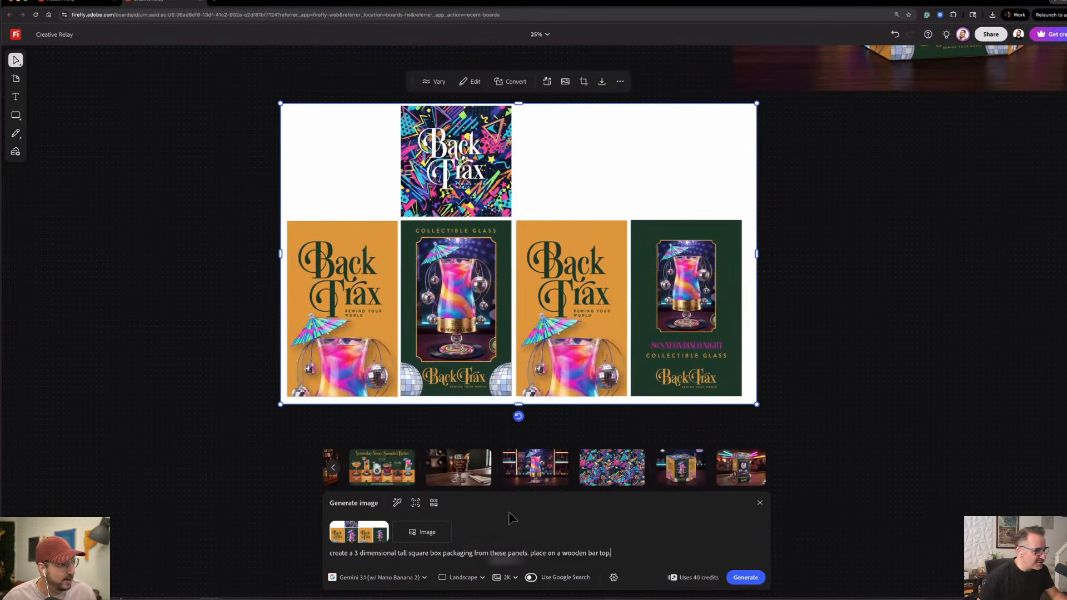
left_click(382, 578)
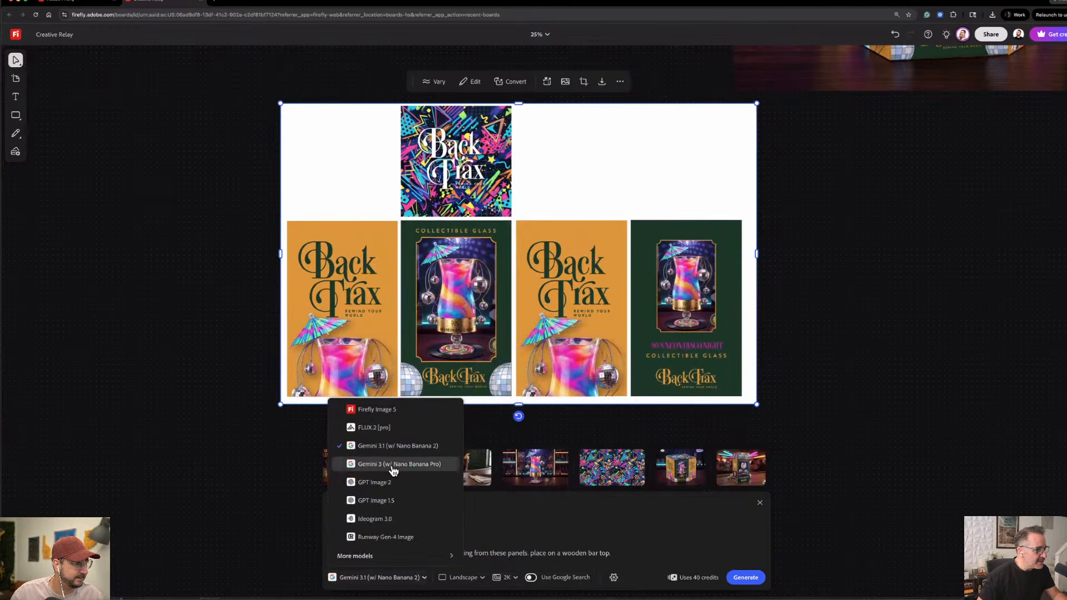
left_click(387, 502)
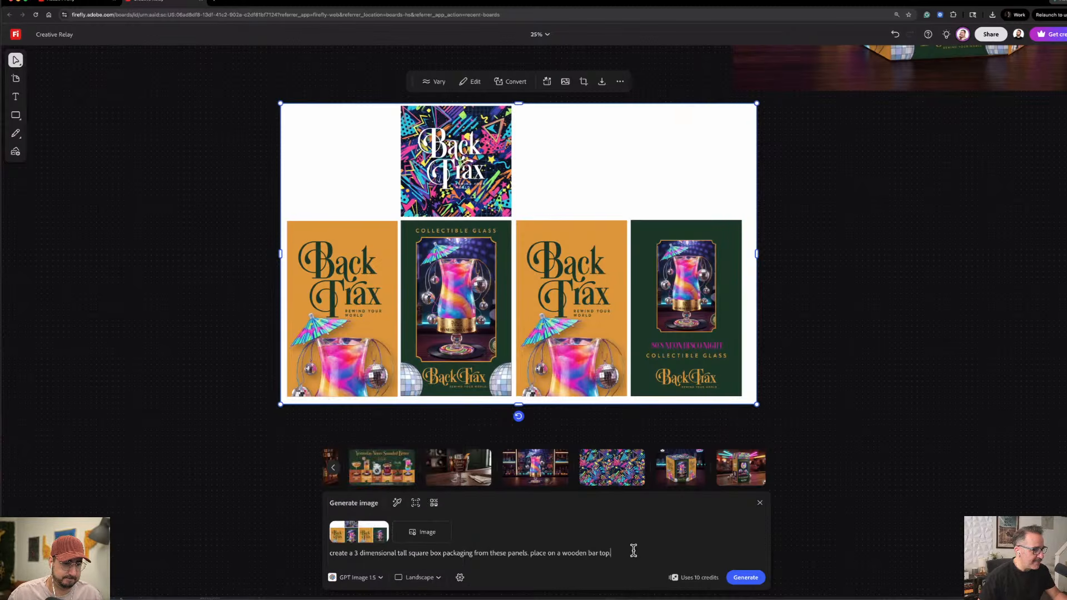
left_click(758, 582)
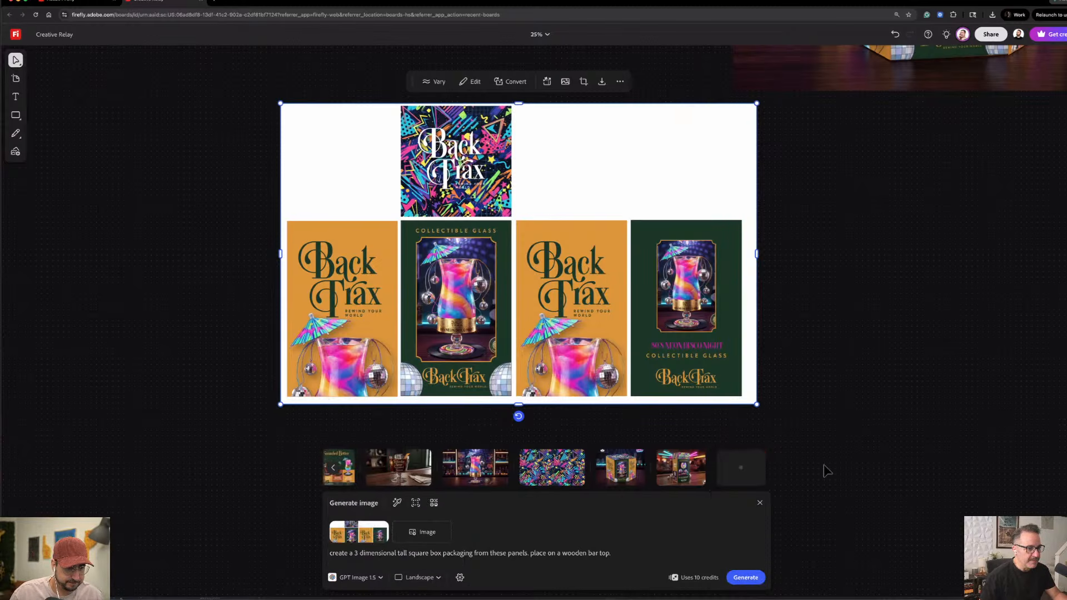
Place the generated box packaging image on the board beside the panel layout.
scroll(842, 445, "down", 3)
scroll(832, 442, "down", 2)
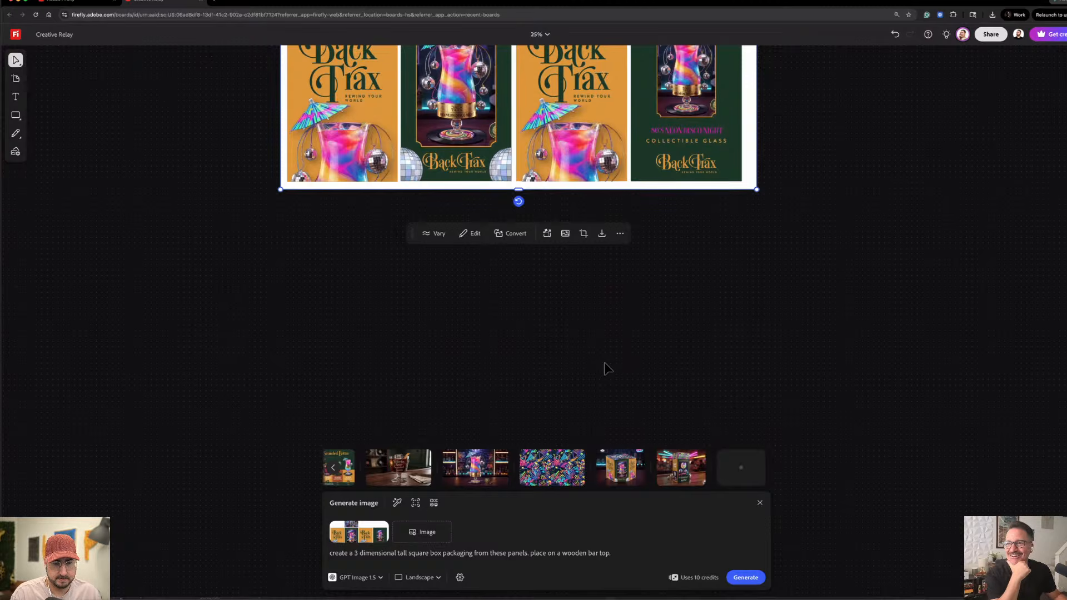
scroll(578, 342, "down", 2)
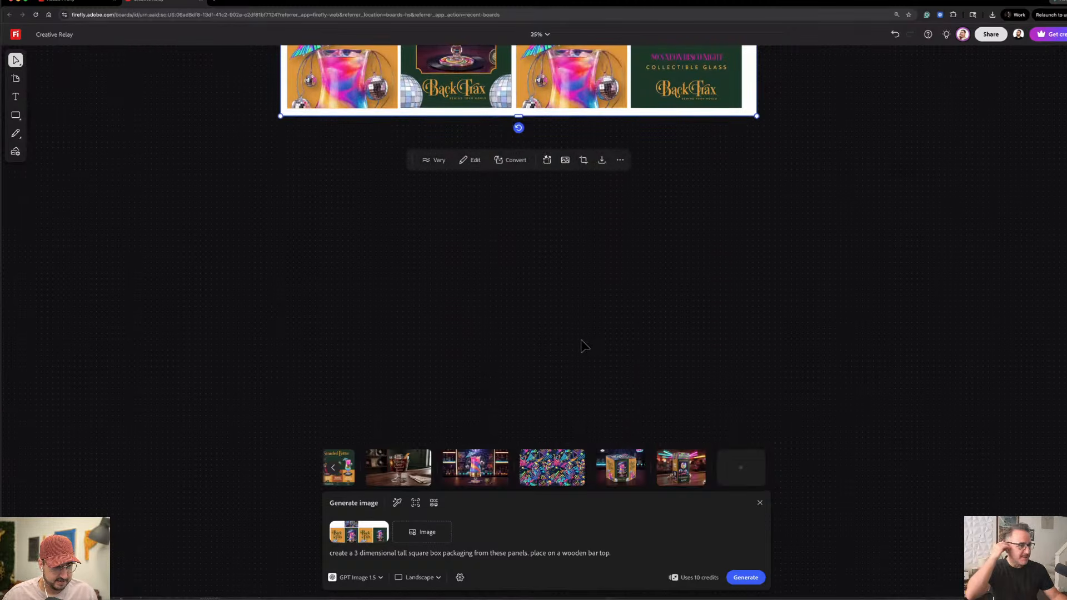
scroll(556, 336, "up", 4)
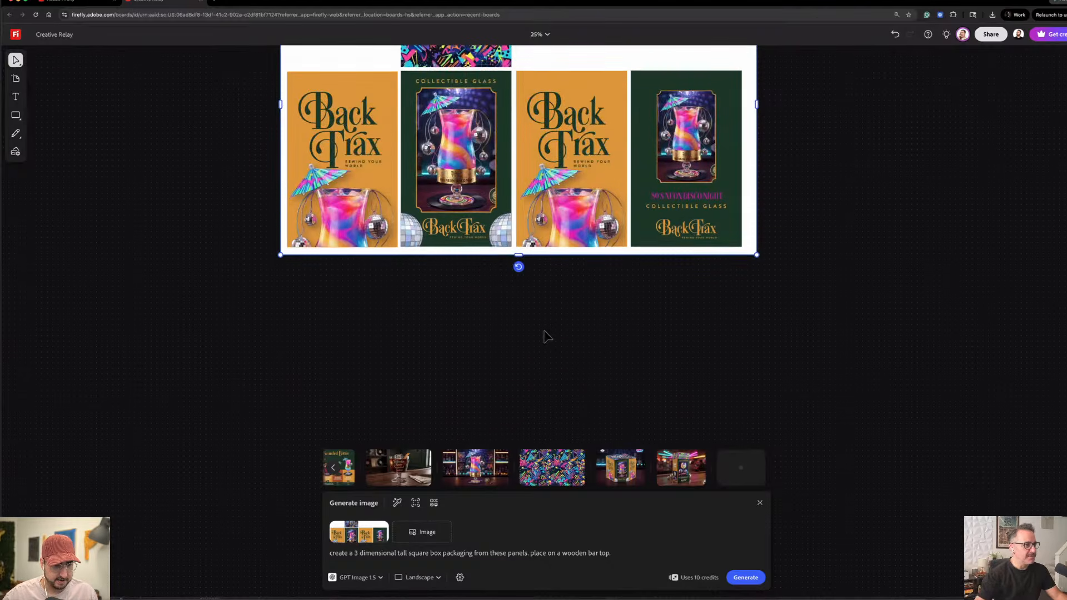
scroll(688, 382, "up", 2)
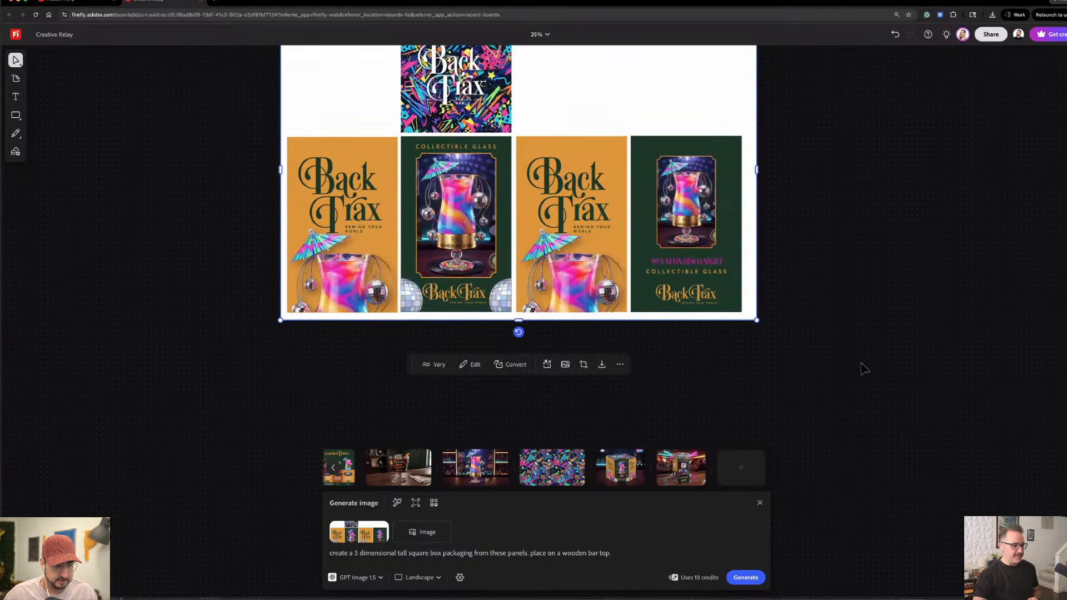
left_click_drag(812, 390, 517, 412)
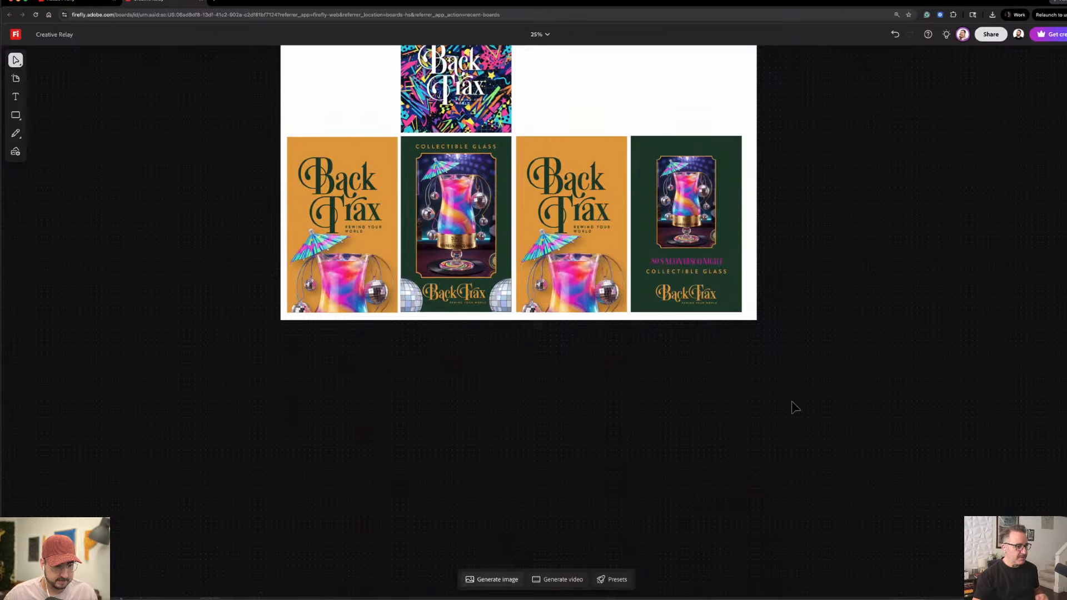
left_click(493, 584)
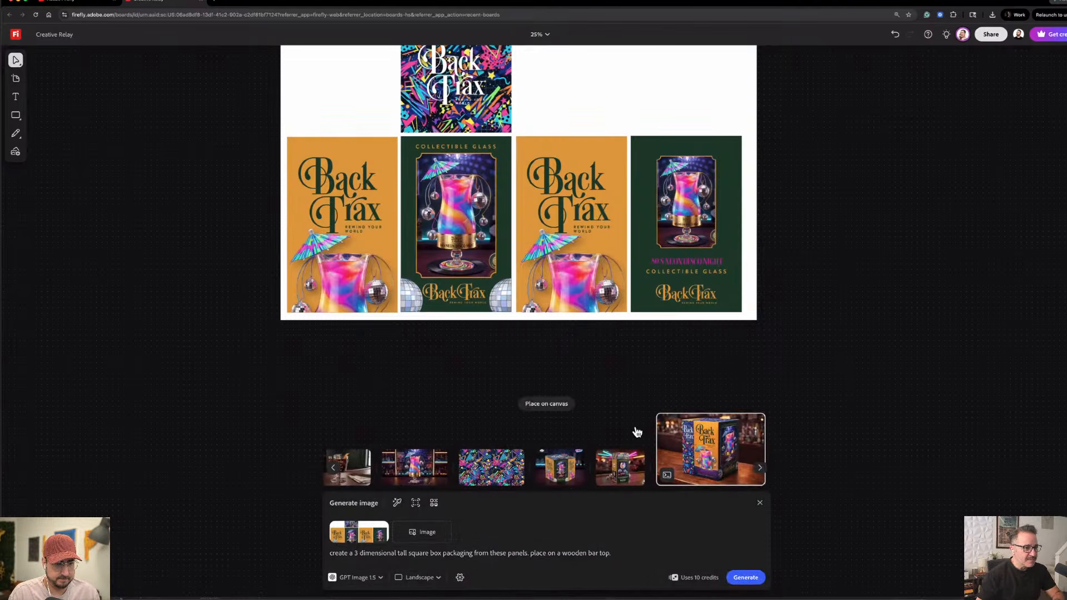
left_click(548, 406)
left_click(788, 232)
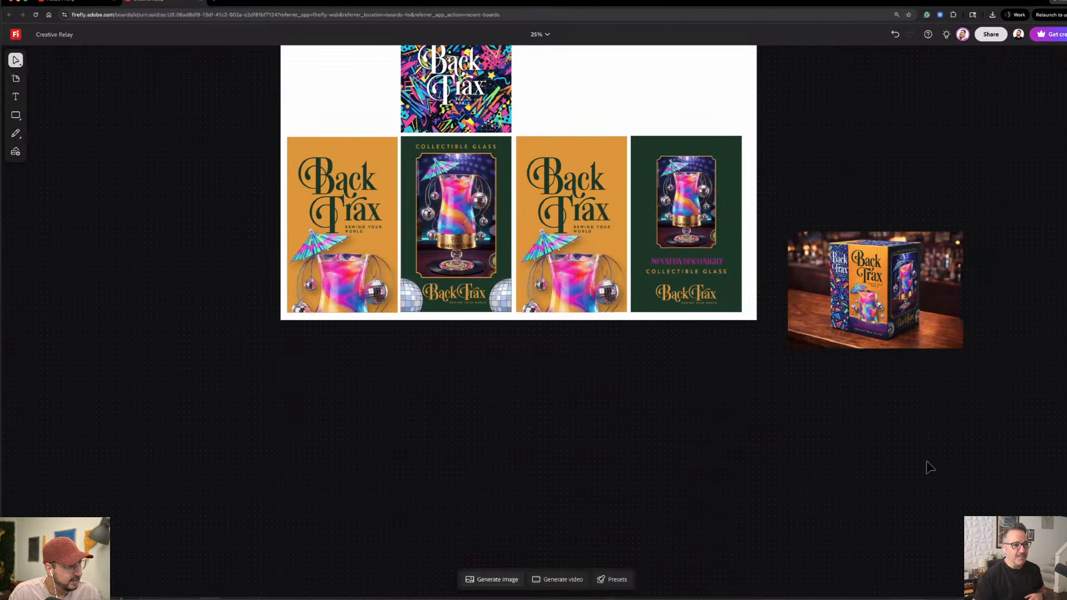
Move the box mockup up beside the panel layout and enlarge it to about three times its size.
scroll(524, 361, "right", 10)
left_click_drag(511, 243, 525, 230)
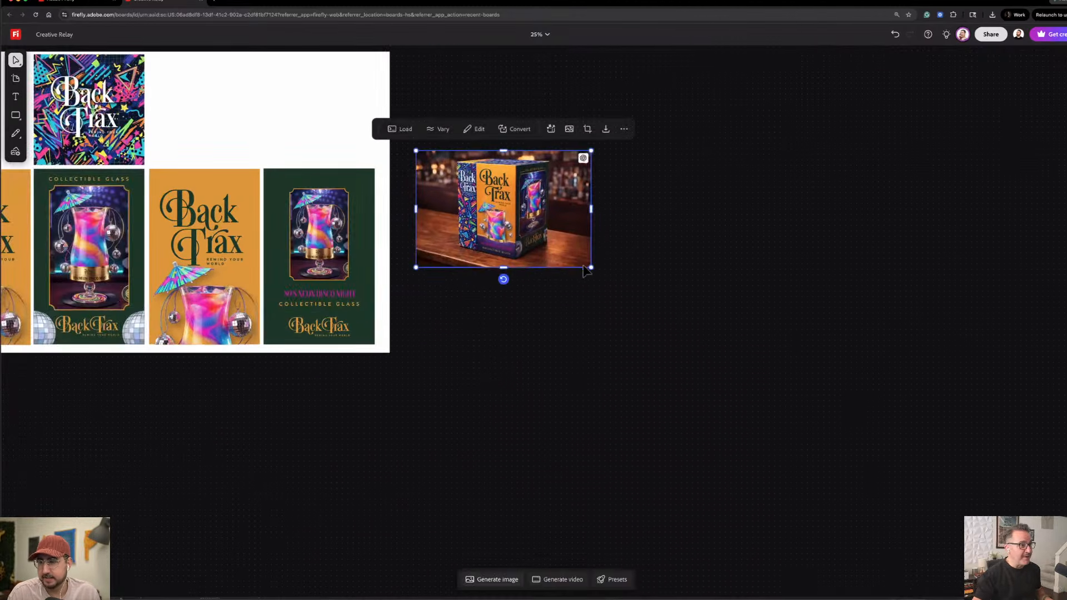
left_click_drag(592, 270, 952, 507)
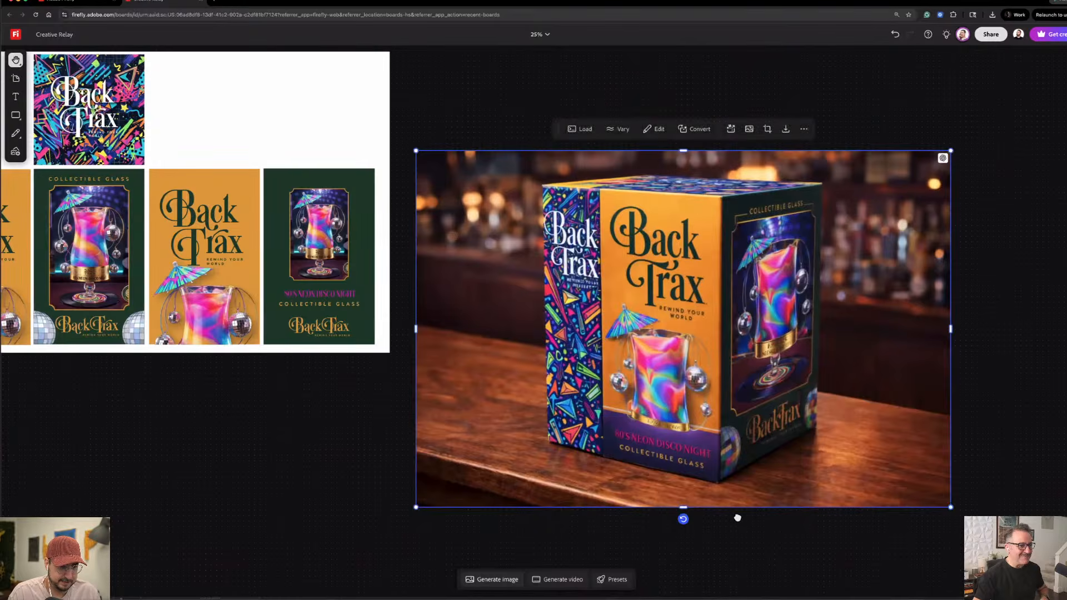
scroll(998, 449, "right", 5)
left_click(997, 449)
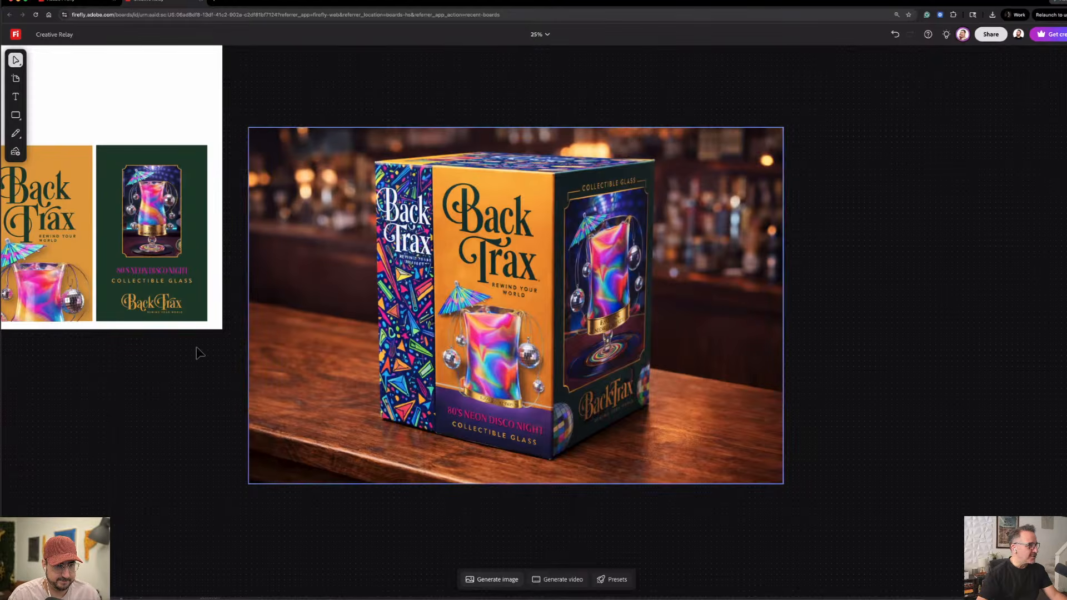
Switch to Illustrator and move the green 80's Neon Disco Night panel off the artboard.
key("space")
left_click_drag(152, 486, 557, 481)
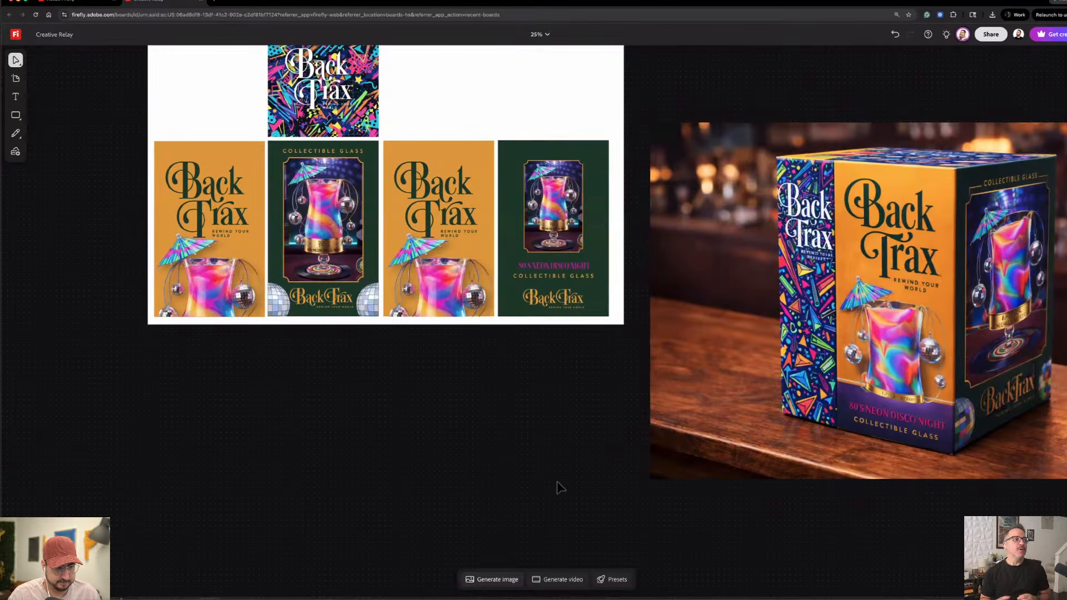
scroll(519, 478, "up", 5)
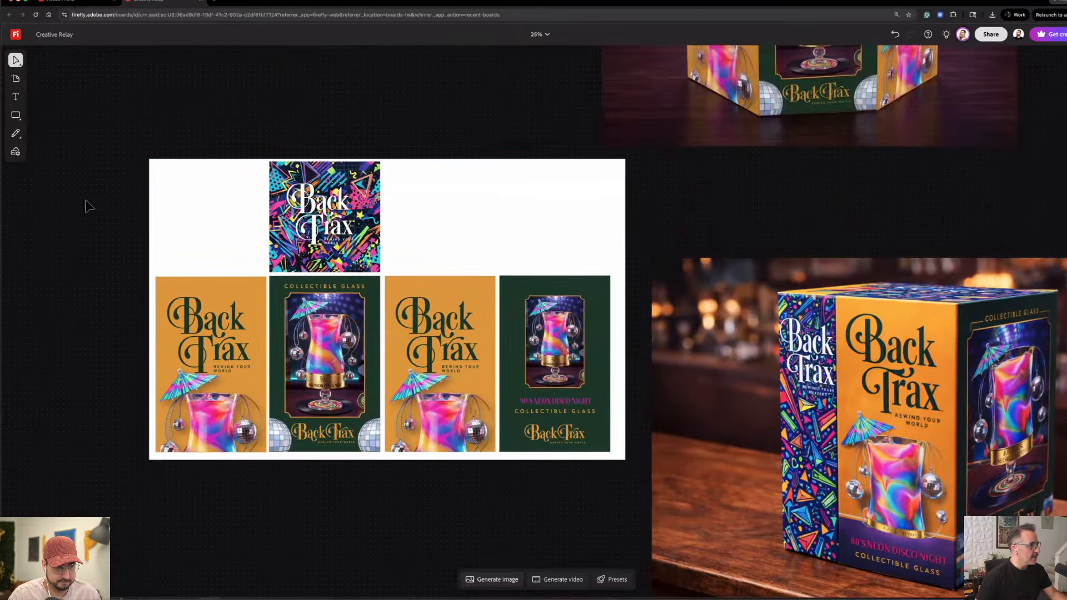
left_click(383, 234)
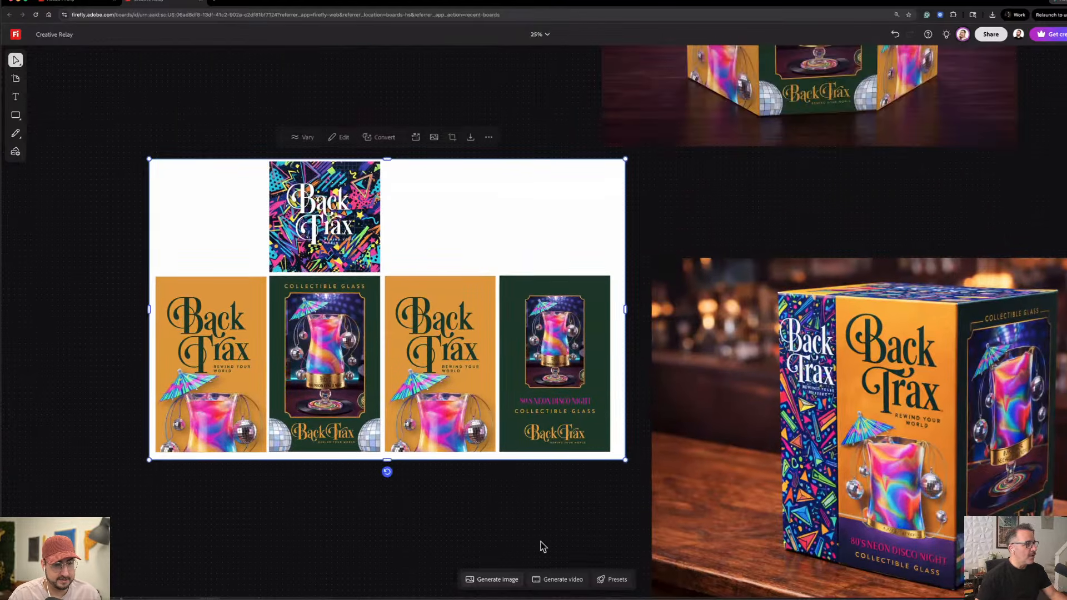
mouse_move(690, 587)
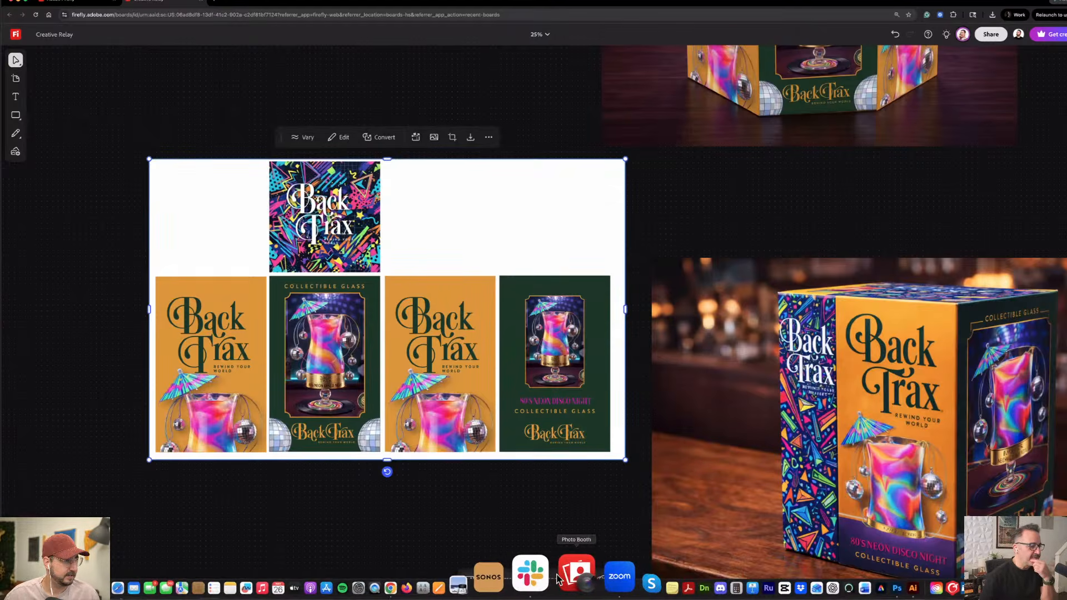
left_click(852, 573)
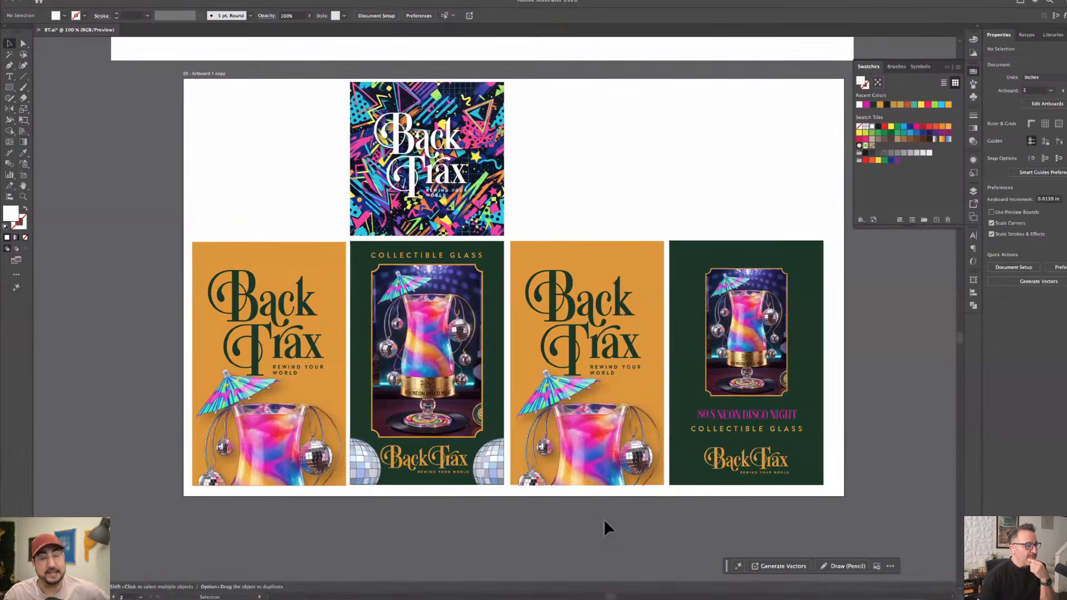
left_click_drag(704, 425, 904, 425)
left_click(729, 348)
left_click_drag(728, 347, 649, 396)
left_click_drag(395, 385, 379, 392)
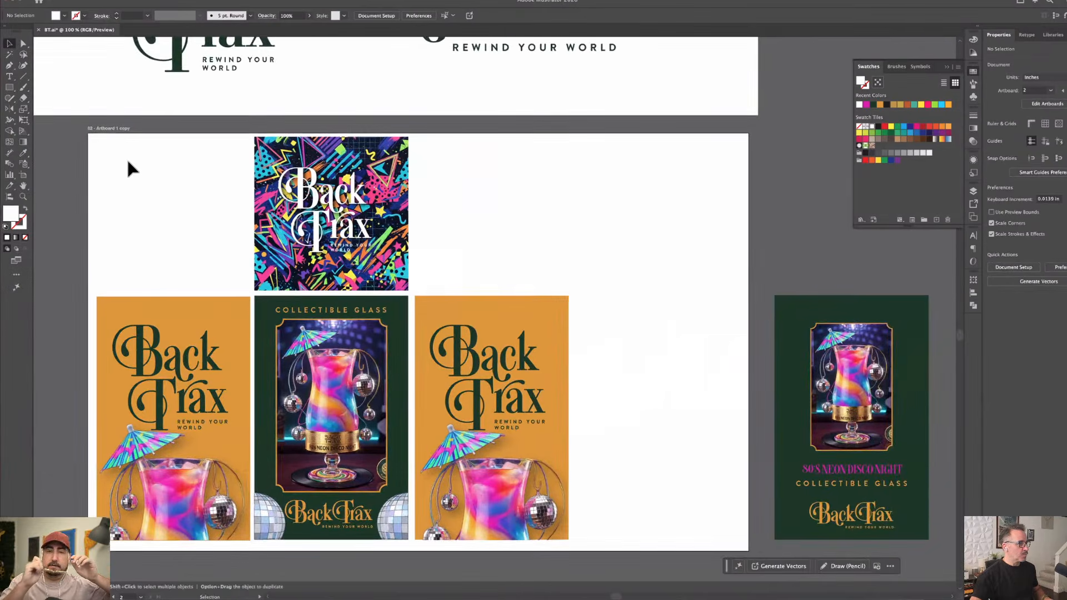
Scale down the four remaining box panels and center them on the artboard.
left_click_drag(580, 500, 539, 516)
left_click_drag(530, 465, 559, 453)
left_click(564, 191)
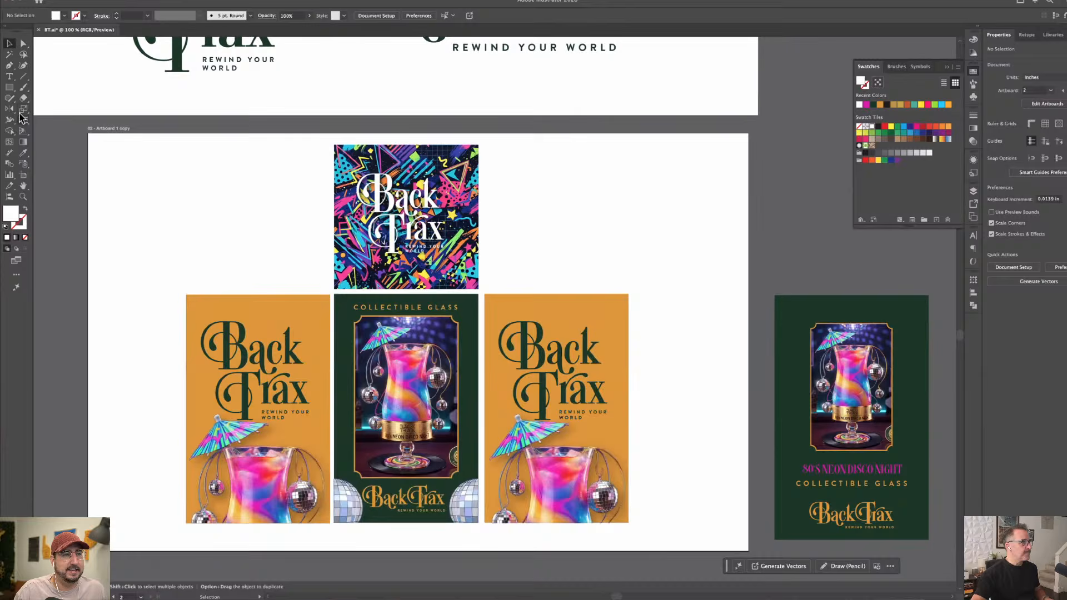
Add the text label "Top Panel" in the empty upper-left area of the artboard.
left_click(10, 76)
left_click(155, 165)
type("Top Pe")
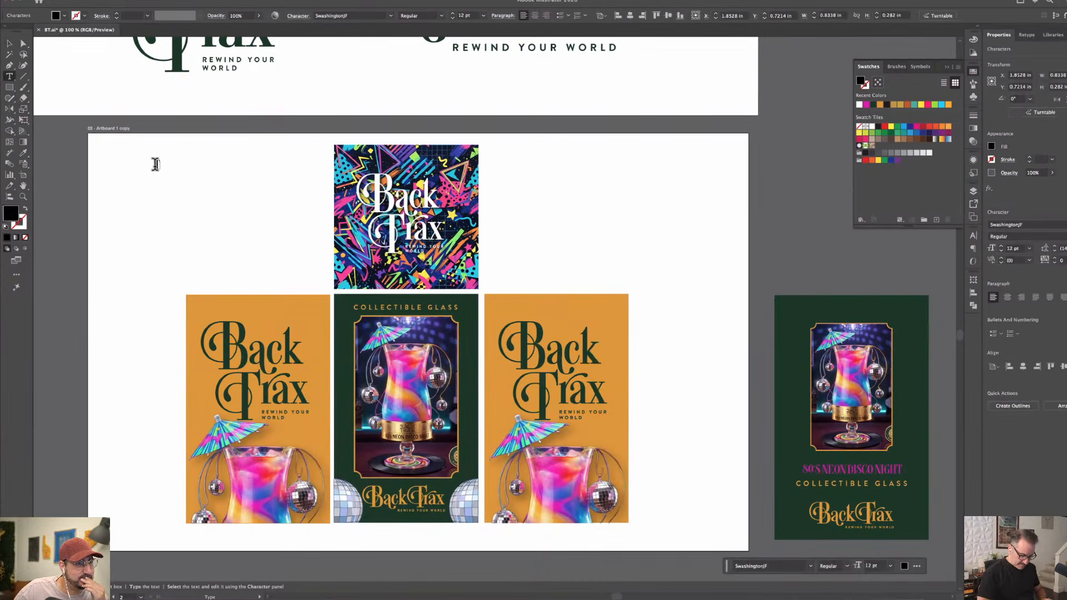
type("nel")
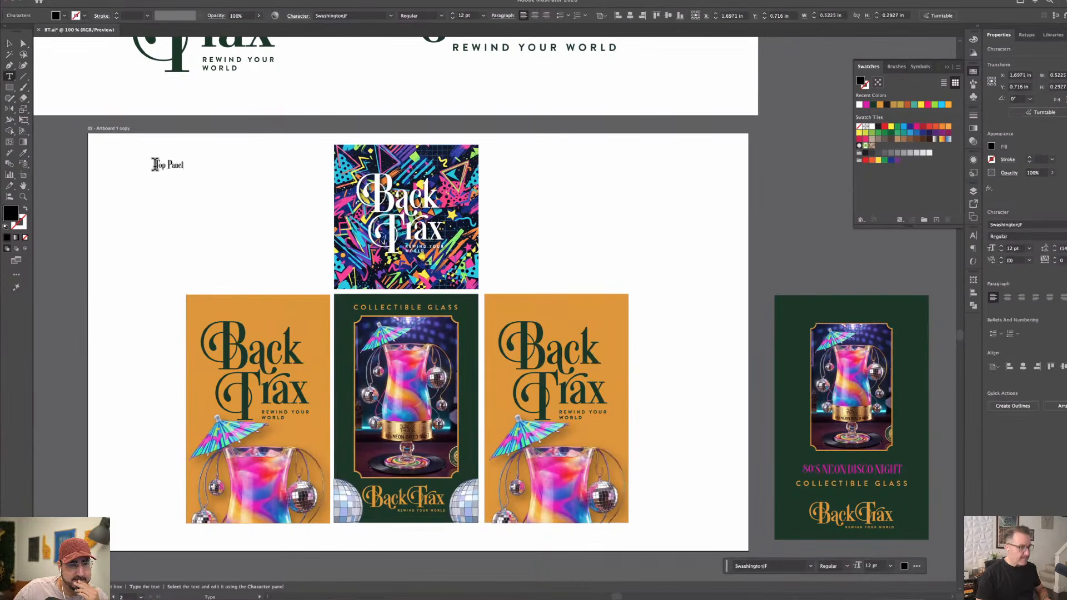
key("Escape")
left_click(9, 45)
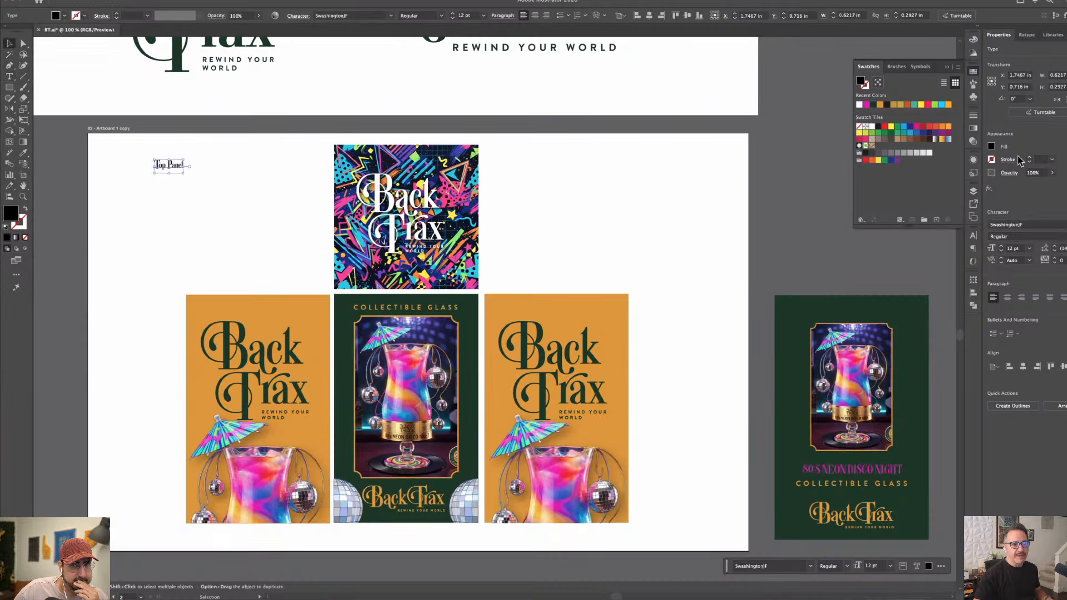
Set the "Top Panel" label in Bogle Bold at about 9.1 pt and move it above the patterned top panel.
left_click(1023, 224)
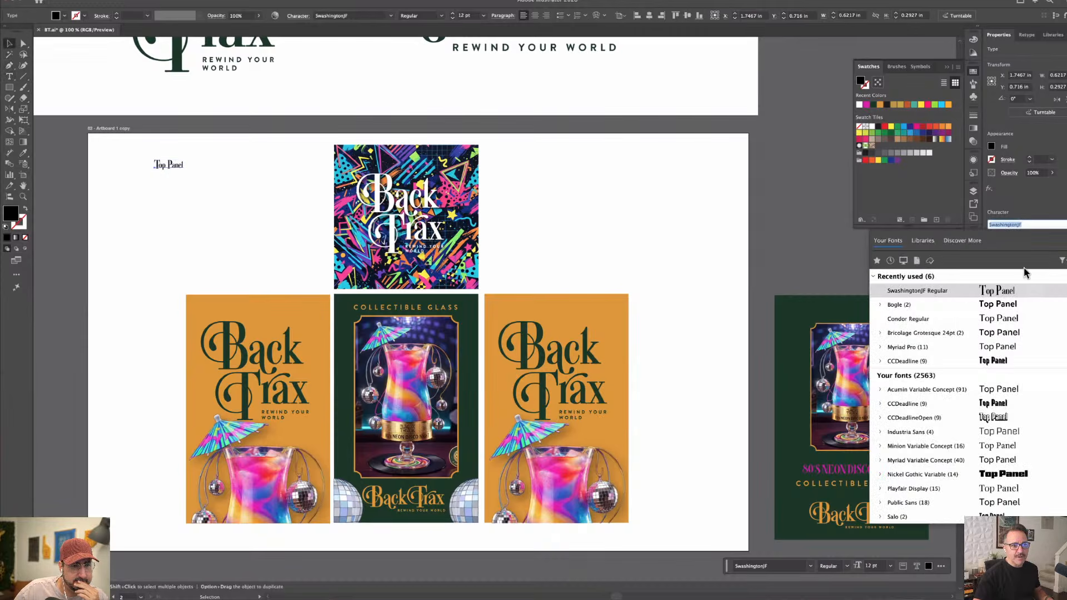
left_click(1025, 307)
left_click(174, 174)
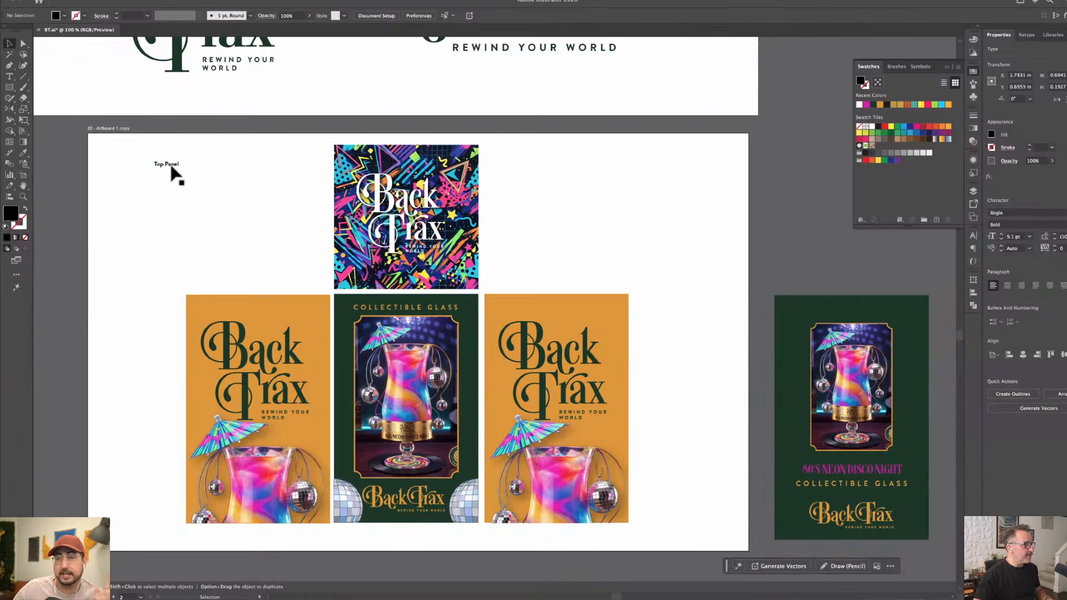
left_click_drag(172, 169, 352, 149)
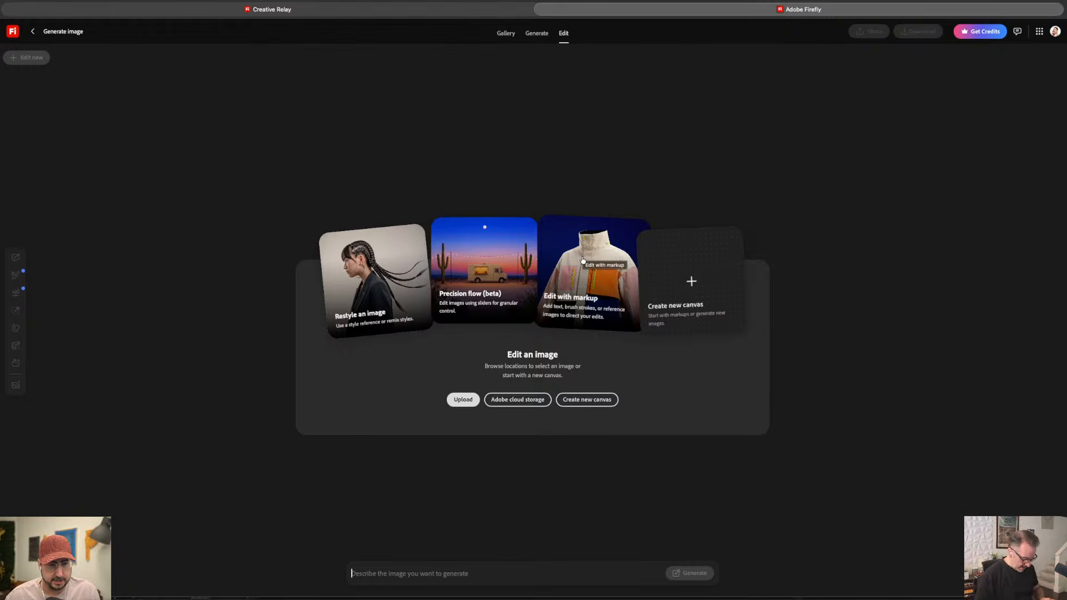
Return to the Creative Relay board, place the green-wallpaper 1970 room image beside the 1920 speakeasy, and delete it.
left_click(355, 9)
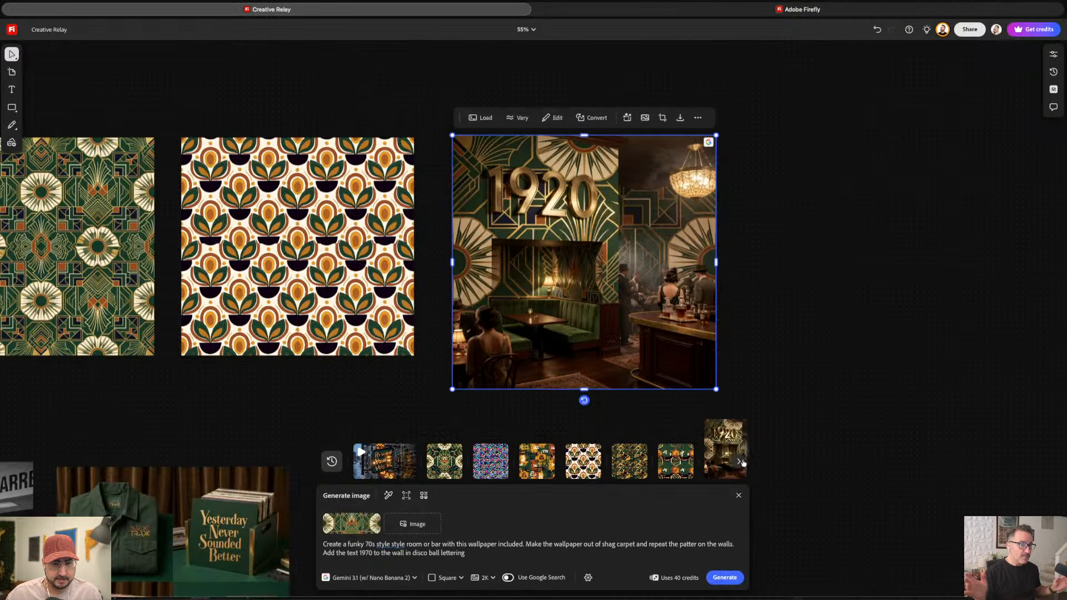
left_click(739, 462)
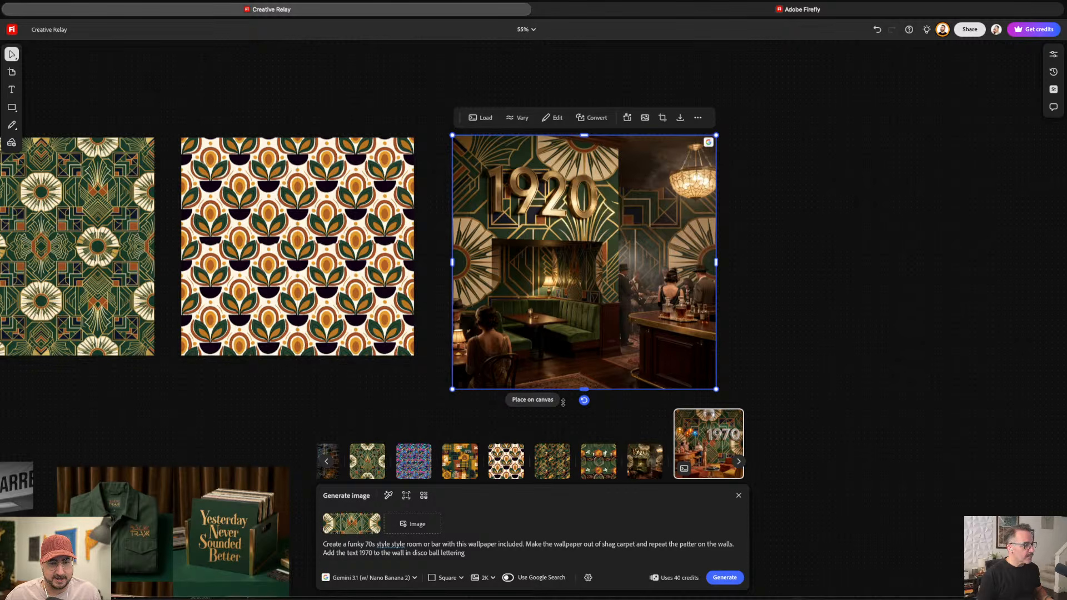
left_click_drag(714, 259, 891, 278)
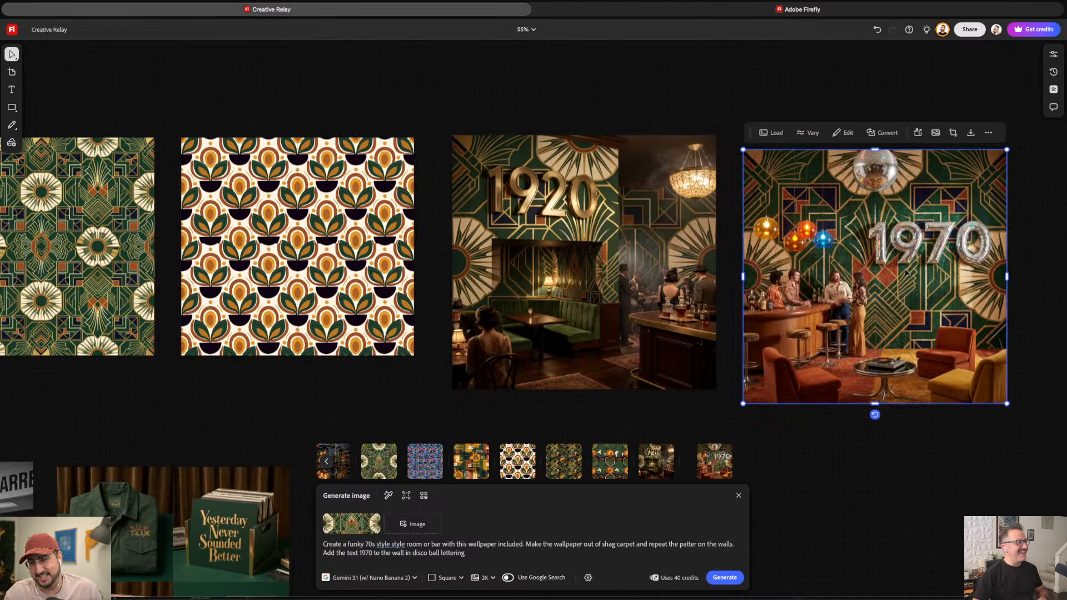
key("Delete")
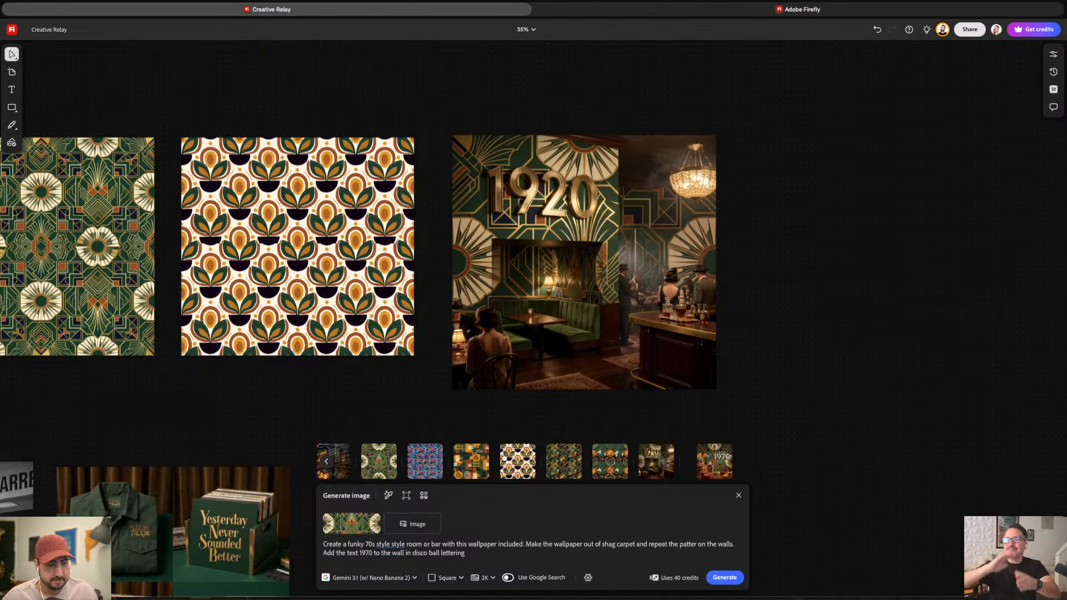
Replace the reference image with the orange floral pattern and generate the funky 70s shag carpet room with 1970 disco ball lettering.
left_click(380, 513)
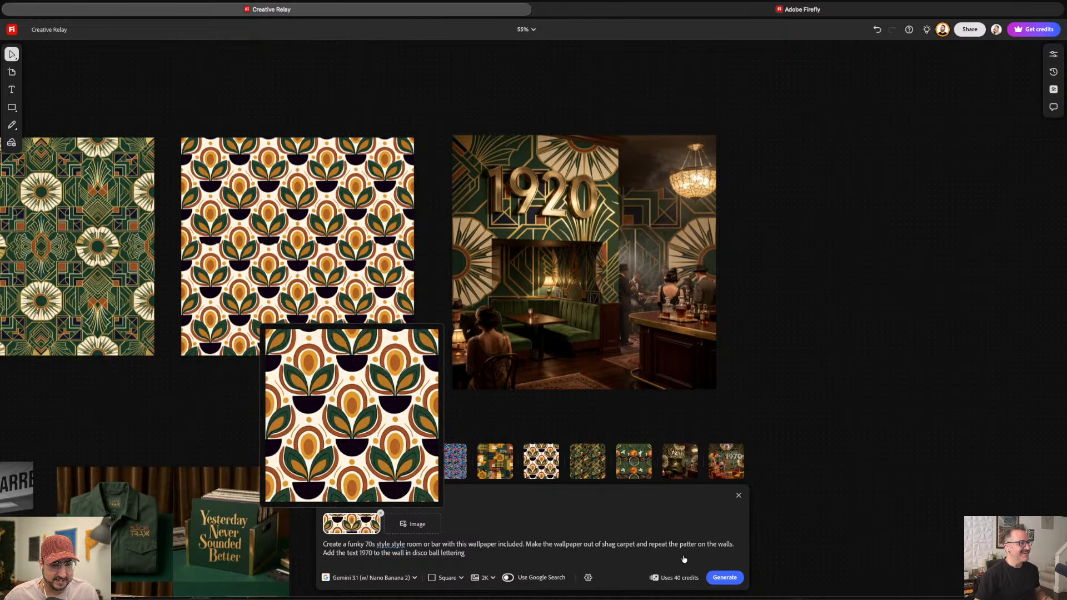
left_click(737, 579)
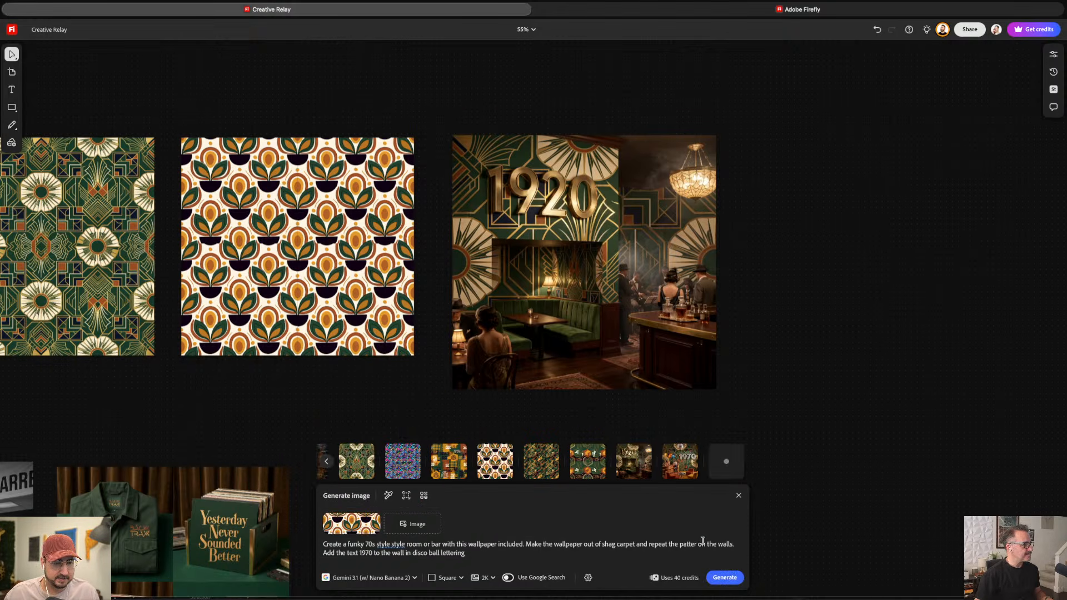
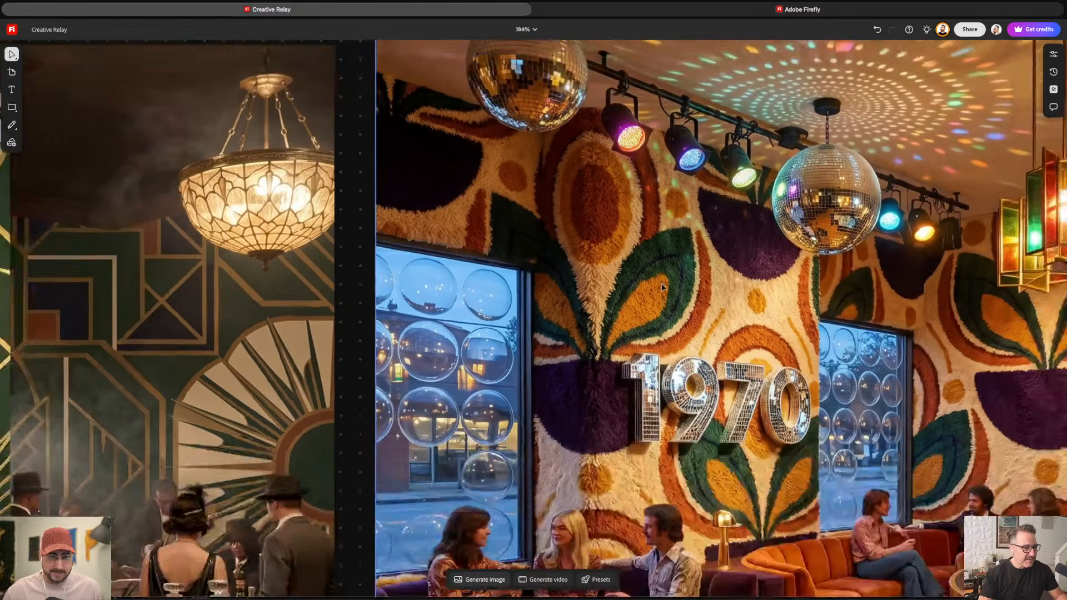
Examine the 1970 shag carpet interior up close, including its disco ball lettering and floral walls.
scroll(814, 318, "down", 1)
key("space")
left_click_drag(805, 300, 593, 174)
scroll(685, 273, "down", 1)
scroll(685, 272, "down", 2)
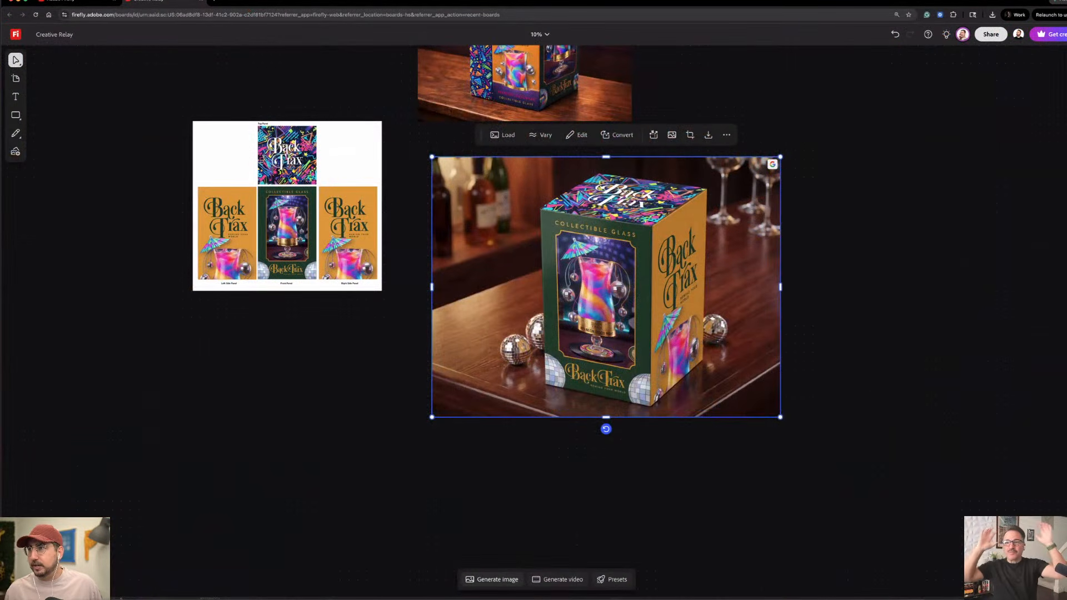
Move the labeled panel layout beside the green box mockup and enlarge it to about the mockup's height.
left_click_drag(317, 235, 347, 266)
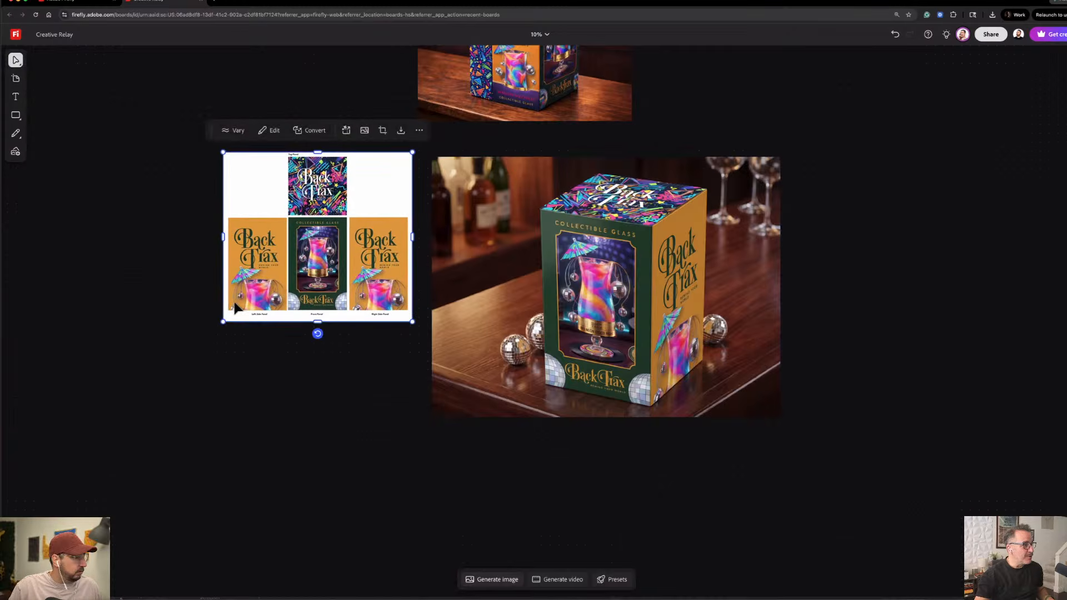
left_click_drag(223, 322, 116, 417)
key("space")
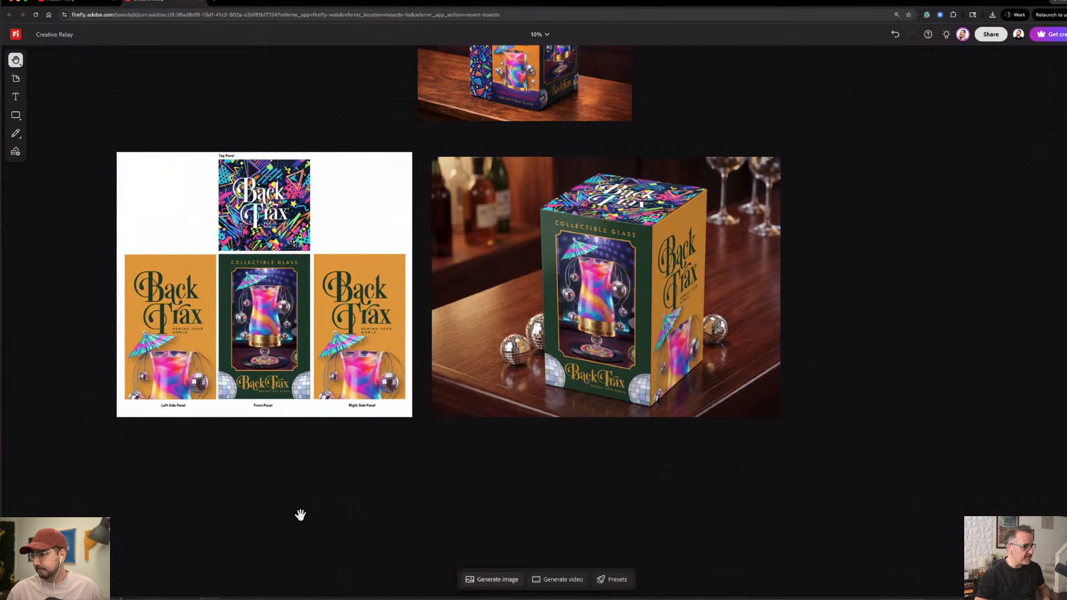
left_click_drag(300, 515, 387, 513)
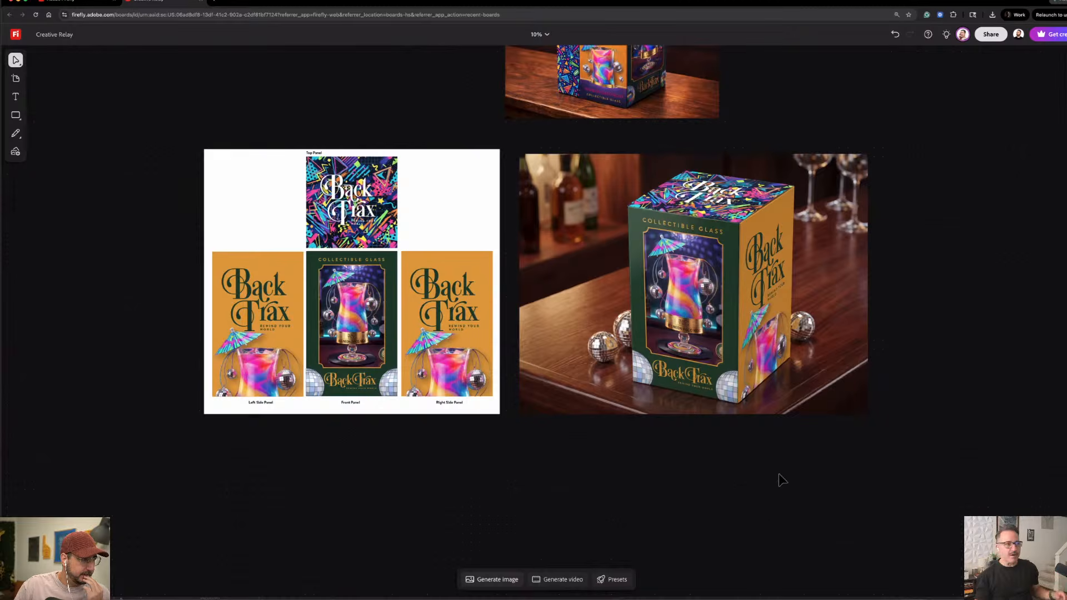
key("h")
left_click_drag(751, 491, 672, 507)
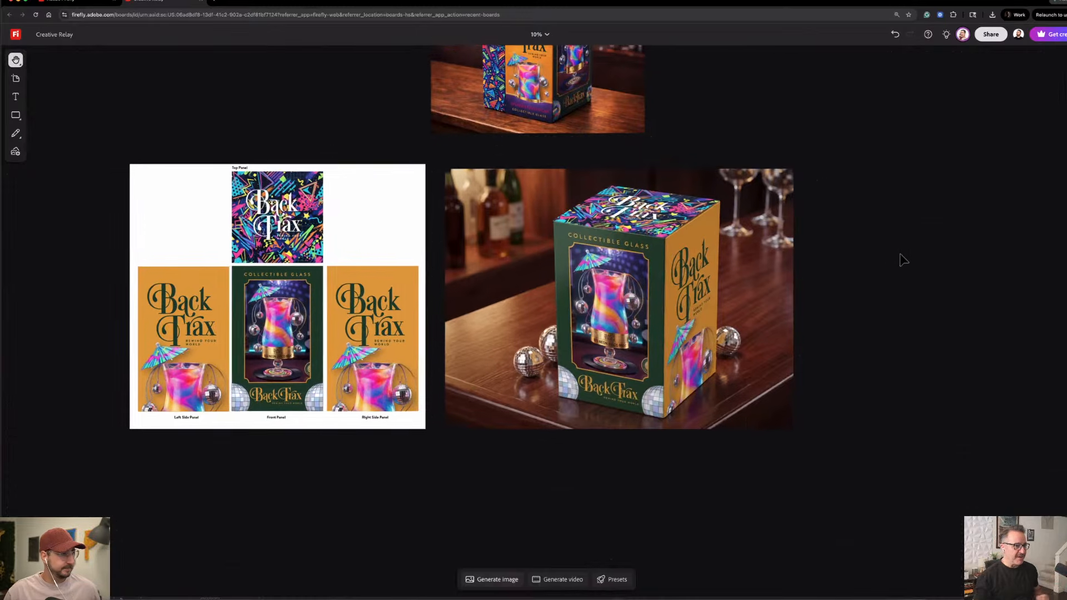
Start a video generation with the green collectible glass box mockup as the reference image.
left_click(676, 260)
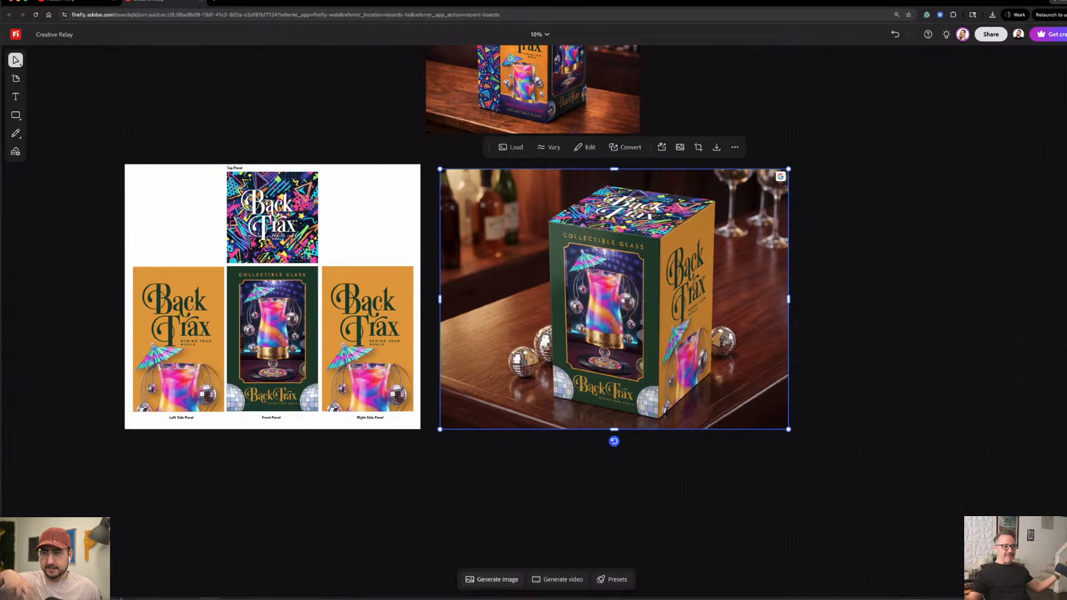
scroll(541, 516, "down", 1)
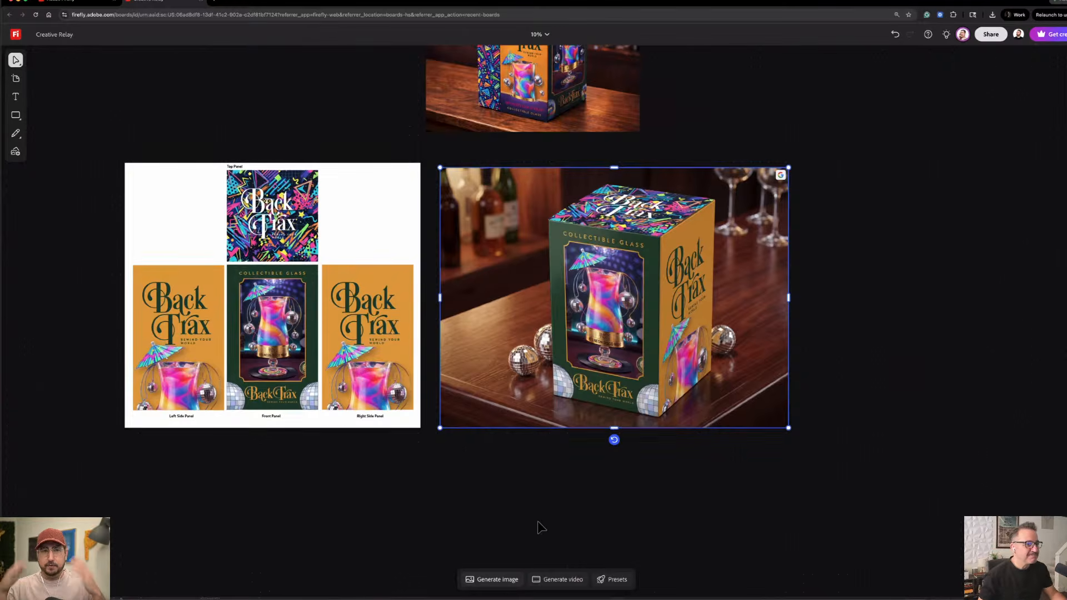
left_click(561, 494)
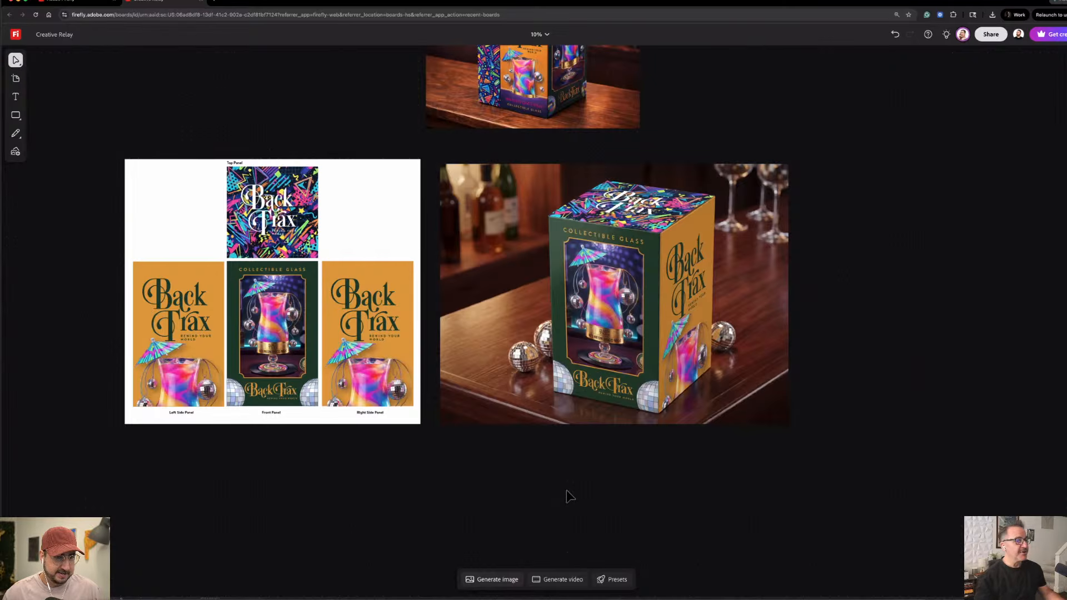
left_click(604, 392)
key("space")
scroll(677, 468, "right", 3)
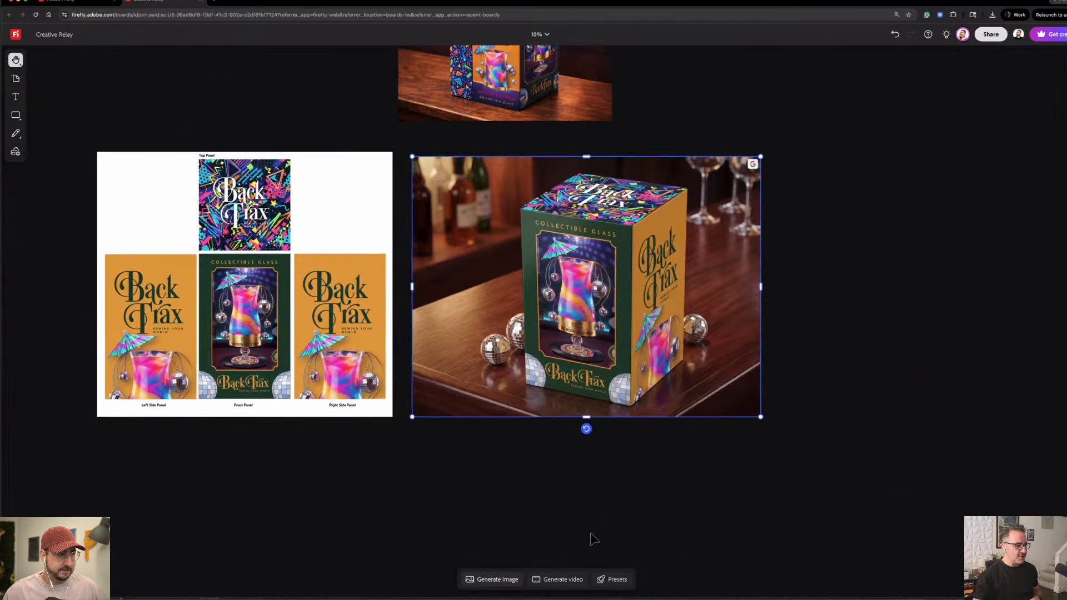
left_click(561, 579)
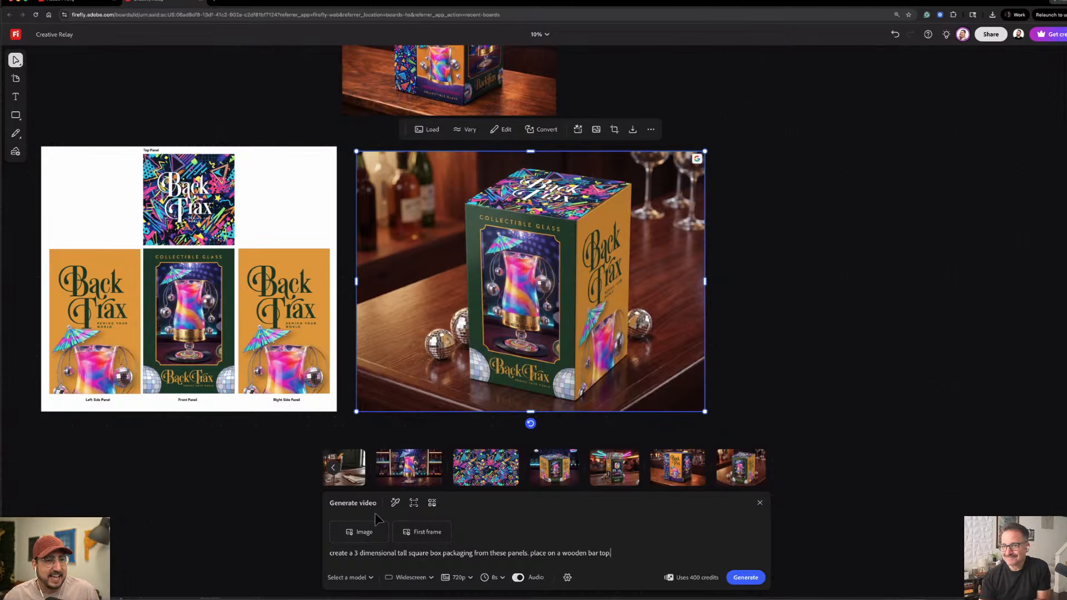
left_click(363, 532)
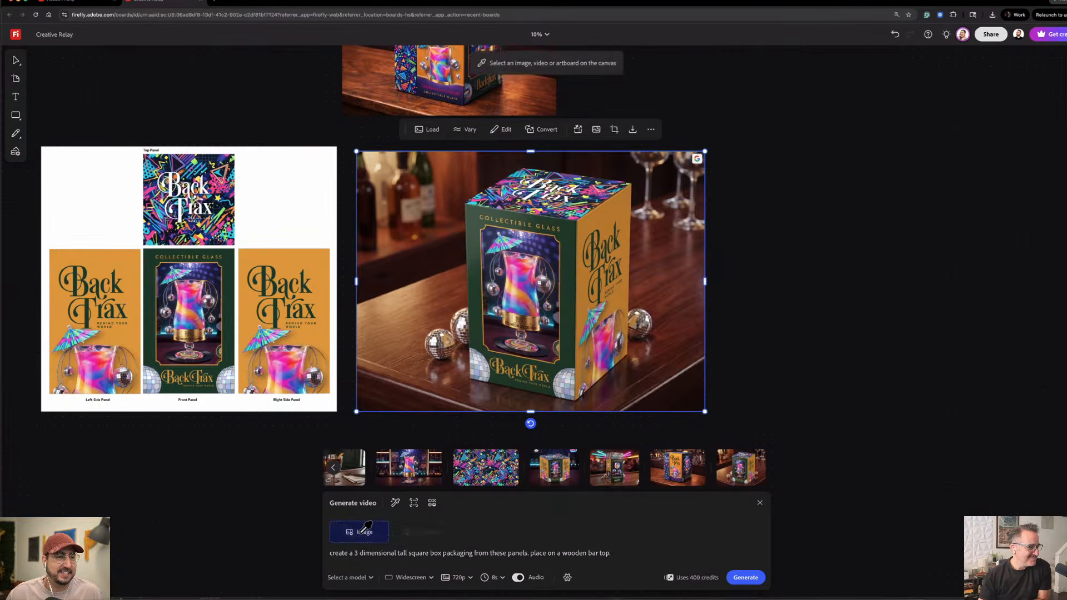
left_click(574, 355)
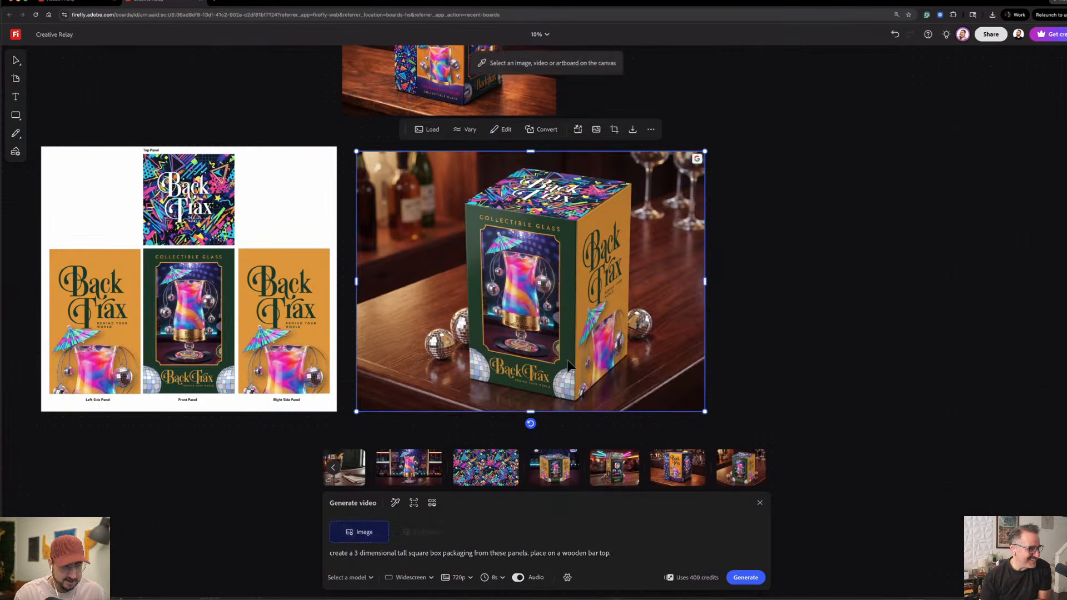
Replace the video prompt with "create a video where the box panels collapse down and reveals the the collectible glasss inside.".
triple_click(471, 551)
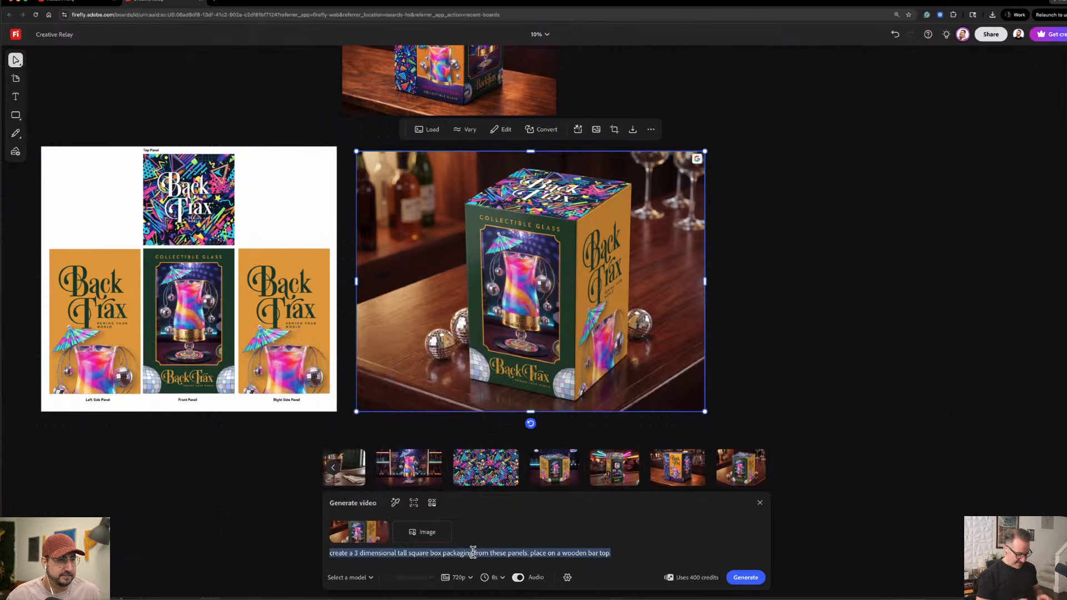
type("create ")
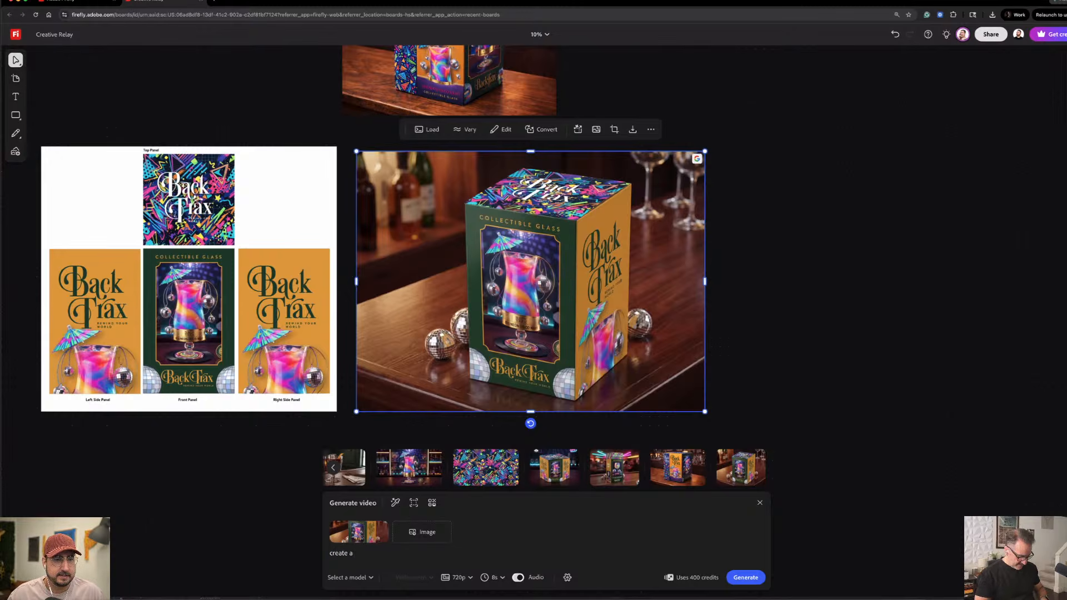
type("a video wher")
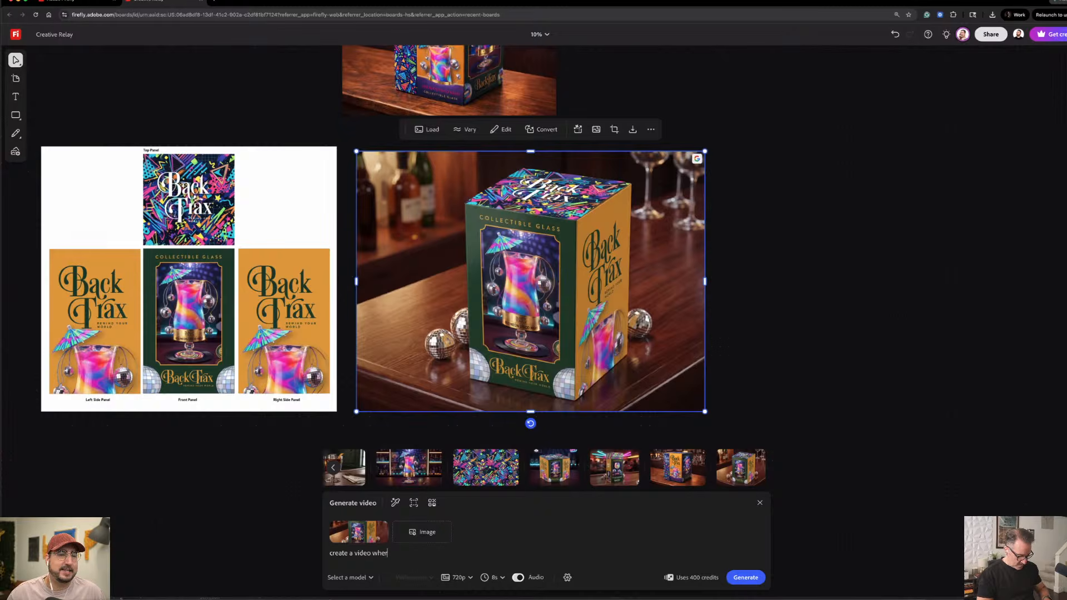
type("e the bo")
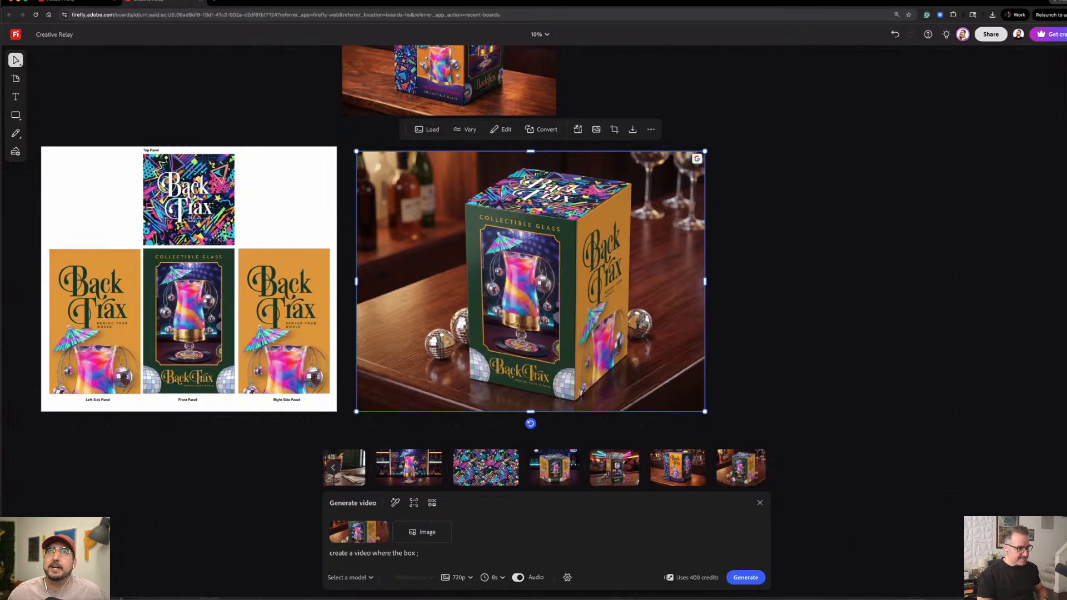
type("x panel")
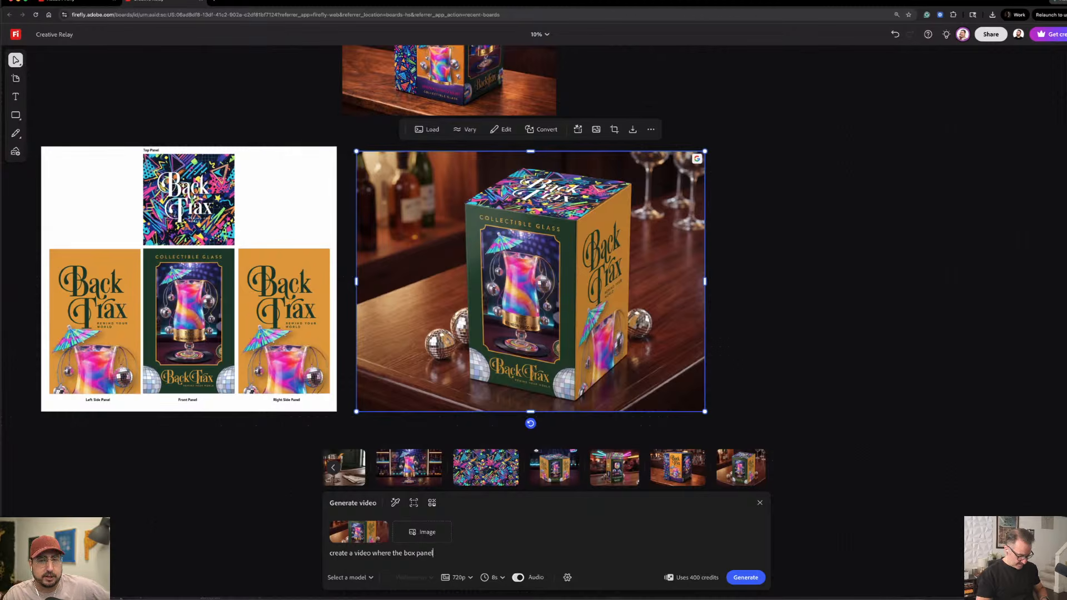
type("s colla")
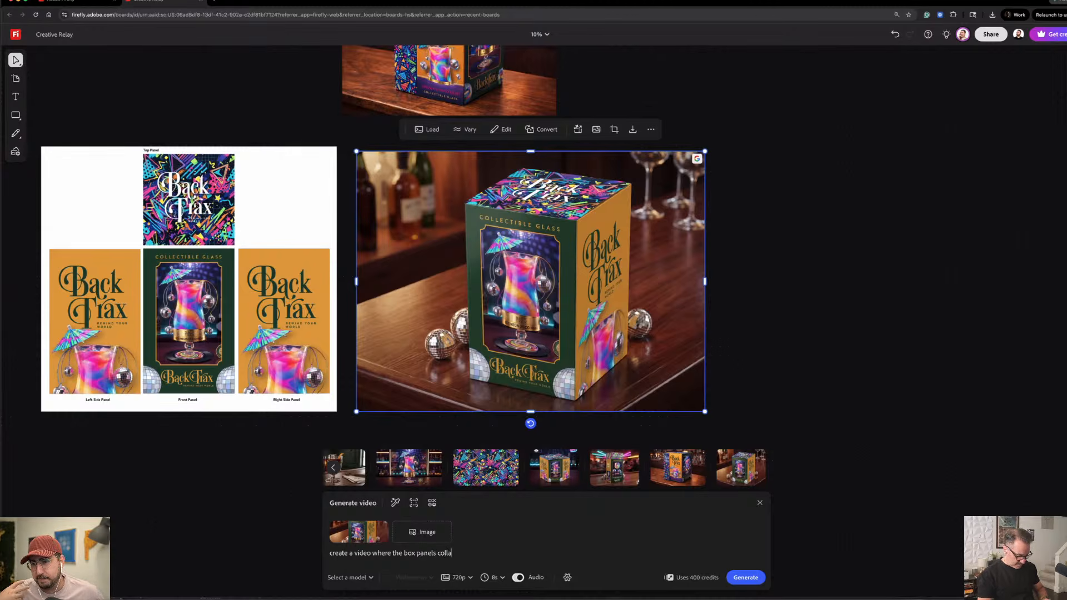
type("pse")
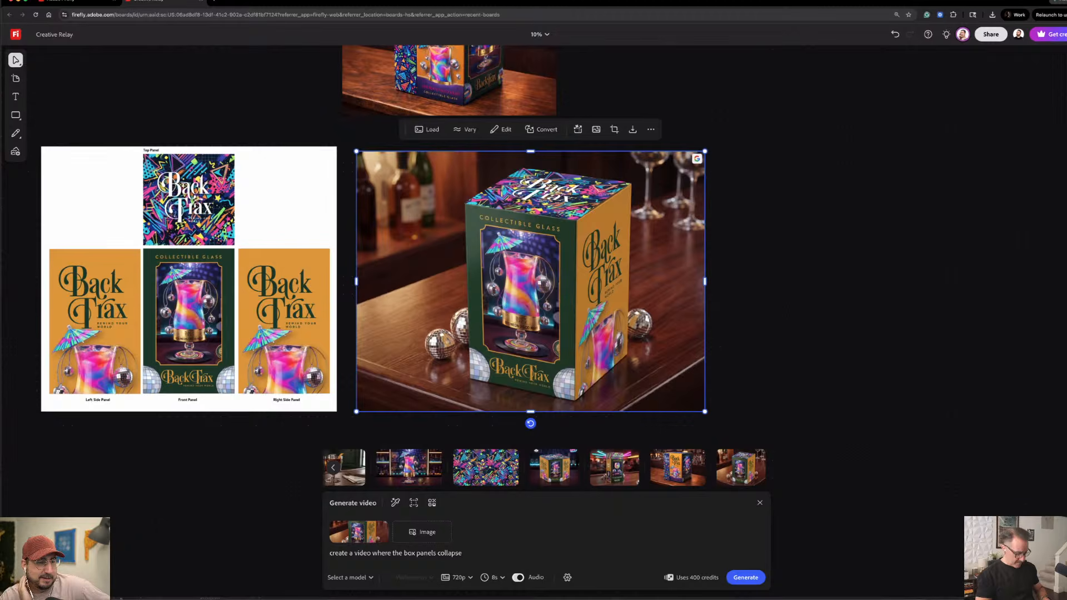
type(" down and ")
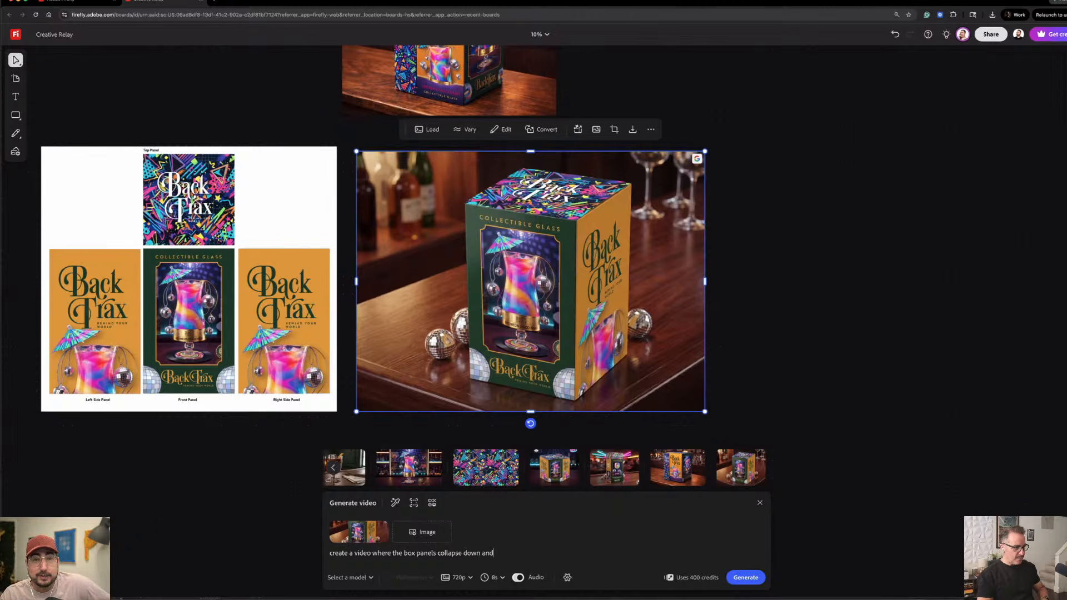
type("reveals the")
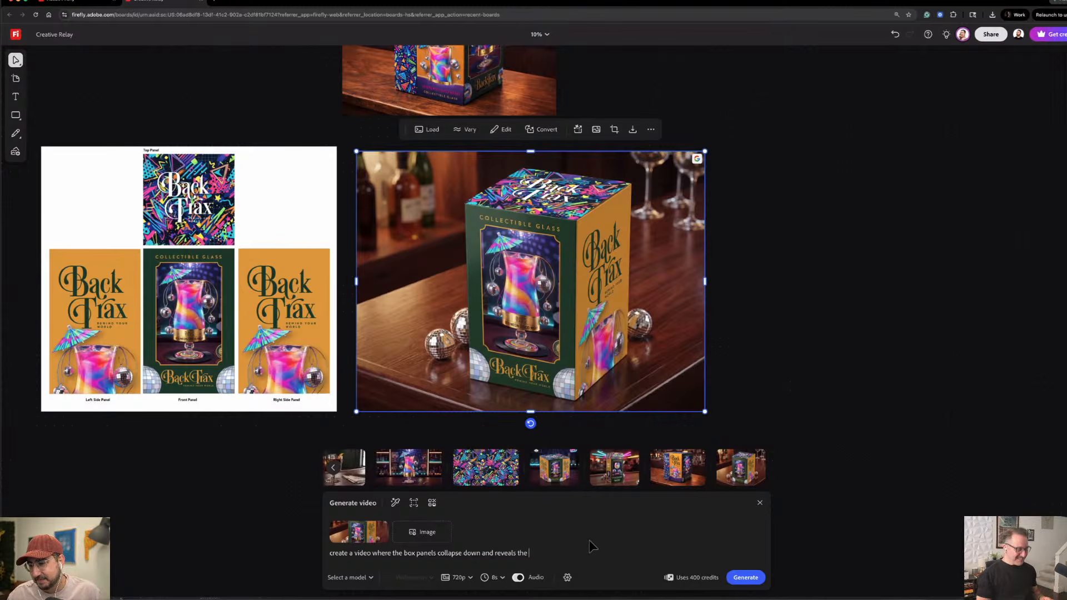
type("the colle")
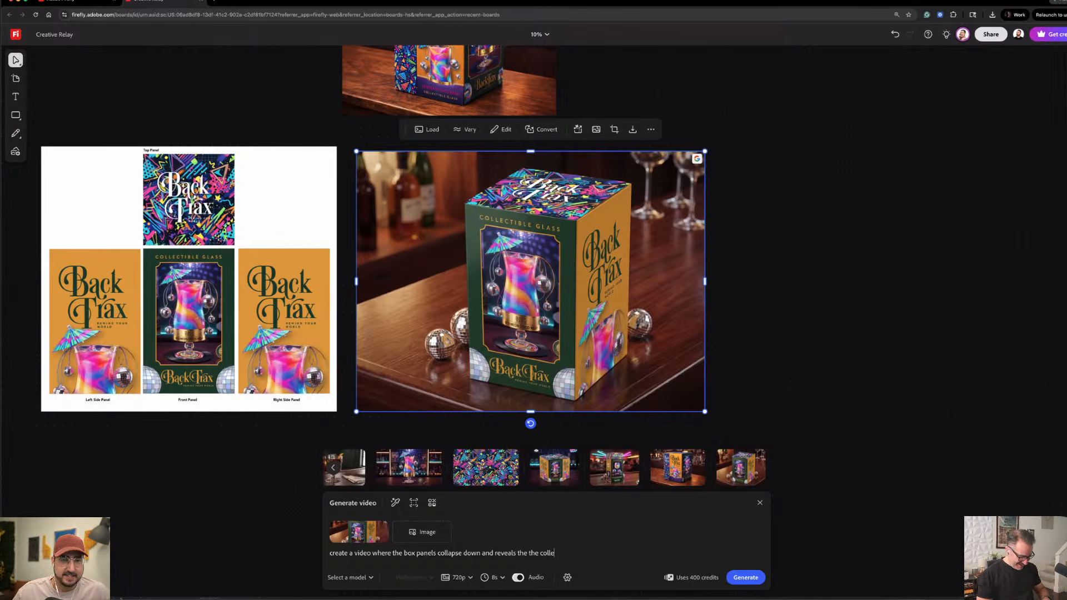
type("ctible")
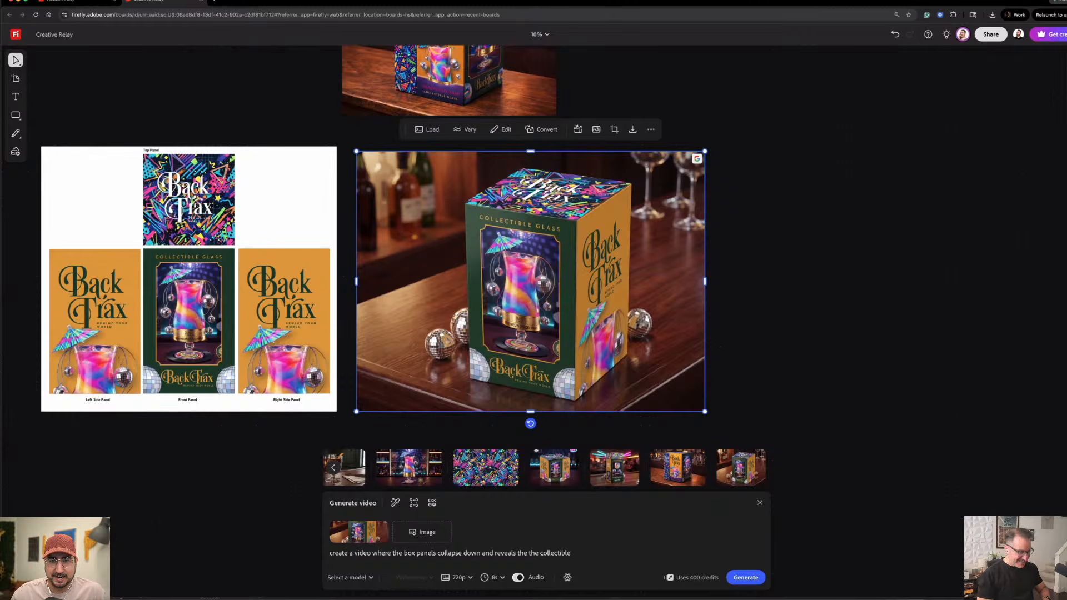
type(" glasss ")
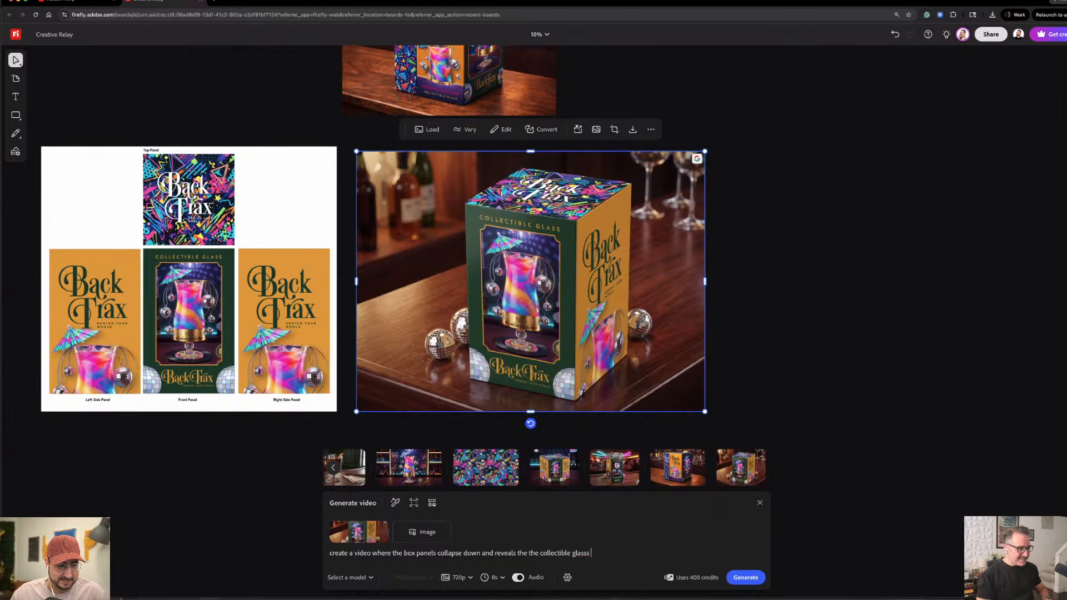
type("inside.")
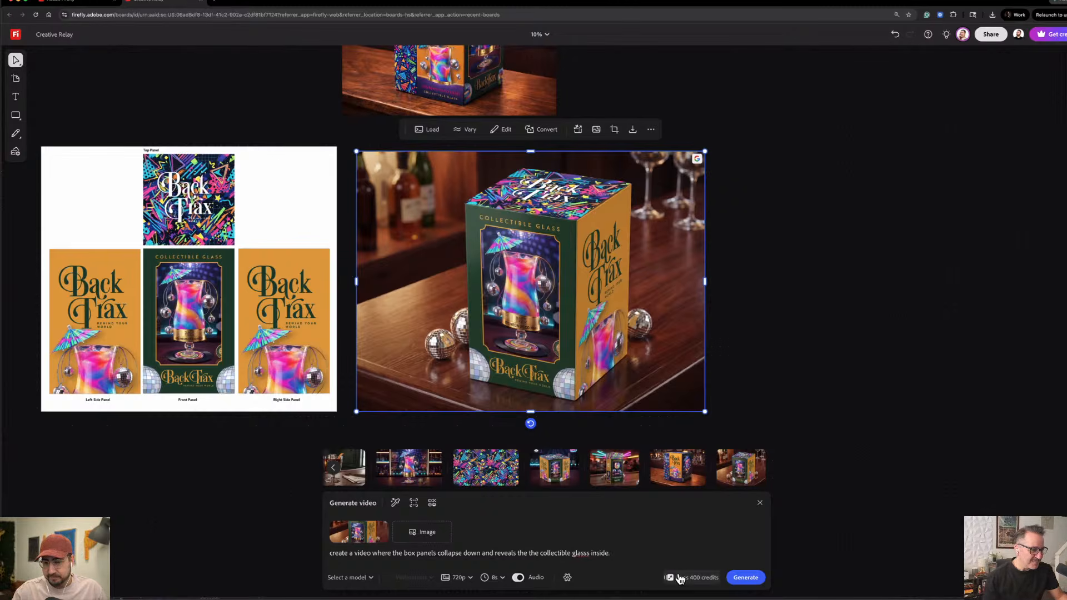
Correct "glasss" to "glass" in the video prompt and generate the 720p, 8-second video with audio.
left_click(584, 554)
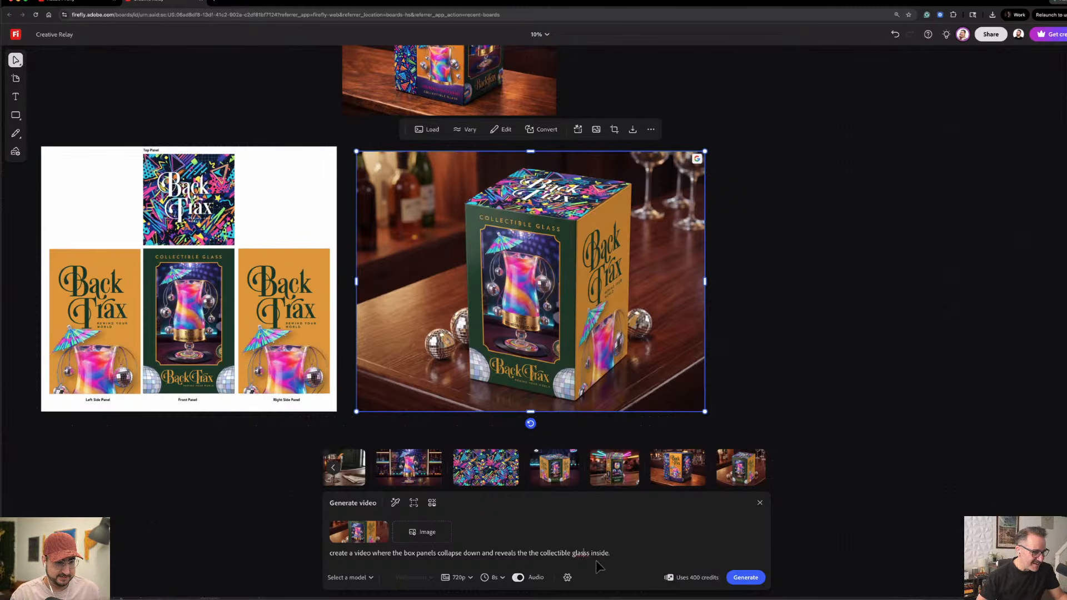
key("BackSpace")
left_click(626, 551)
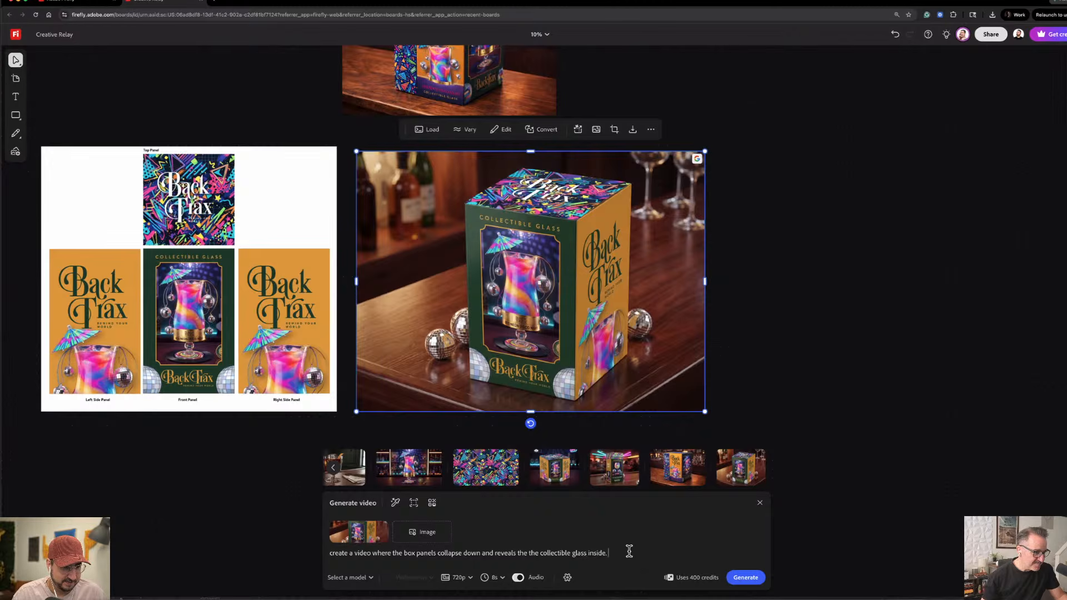
left_click(755, 579)
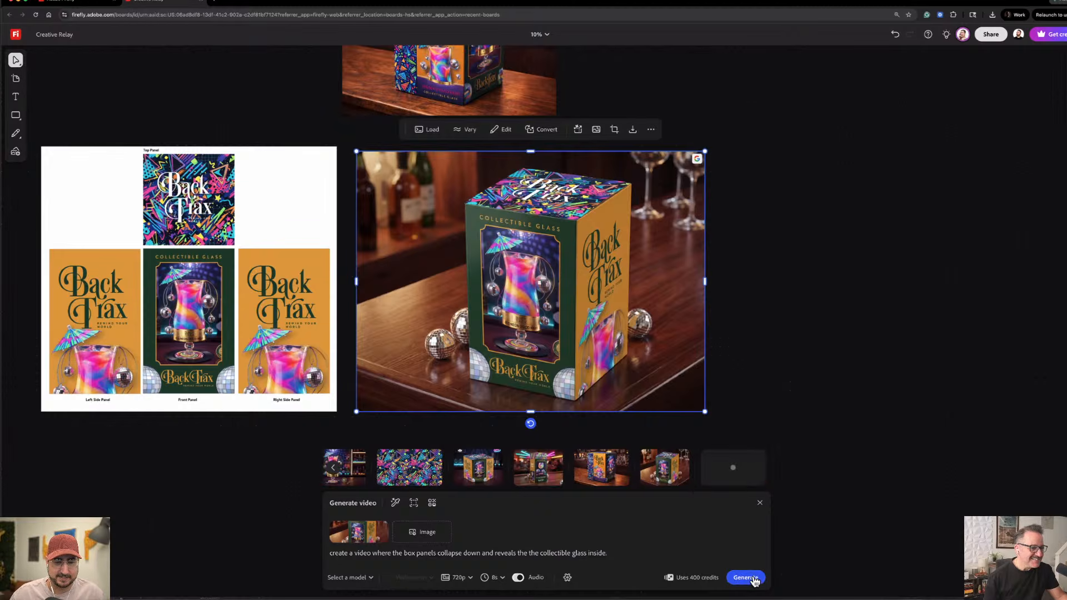
Place the generated box-opening video on the canvas beside the green box mockup.
scroll(759, 317, "down", 1)
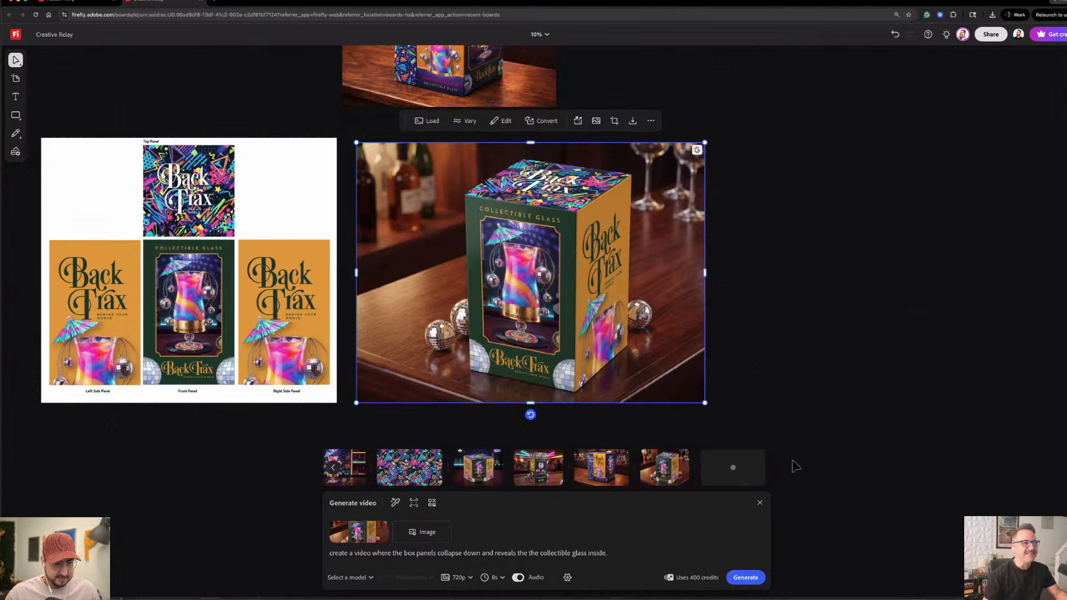
scroll(751, 389, "down", 3)
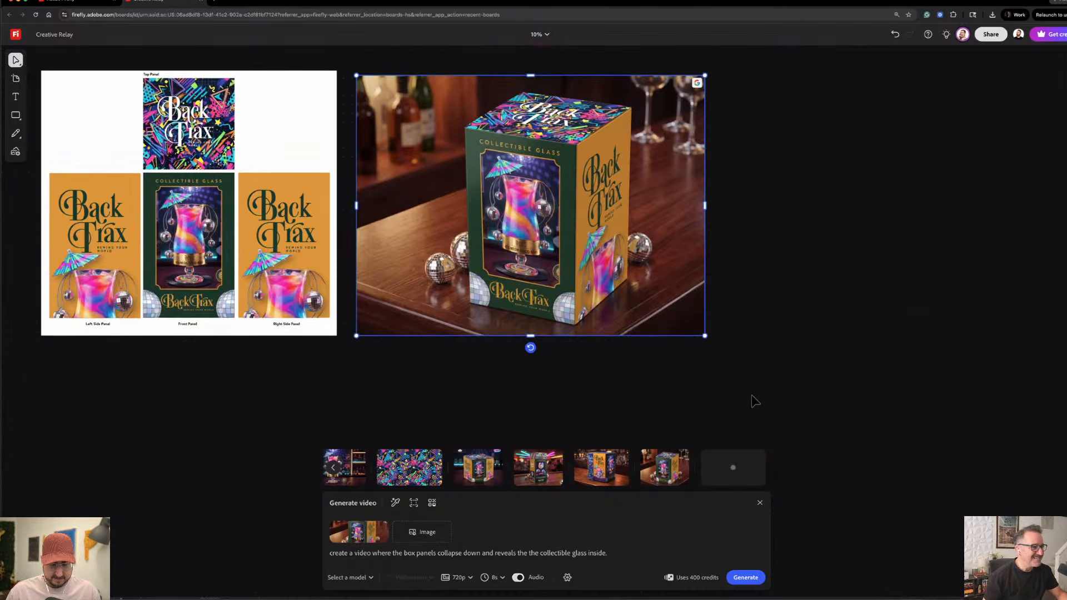
scroll(751, 394, "up", 2)
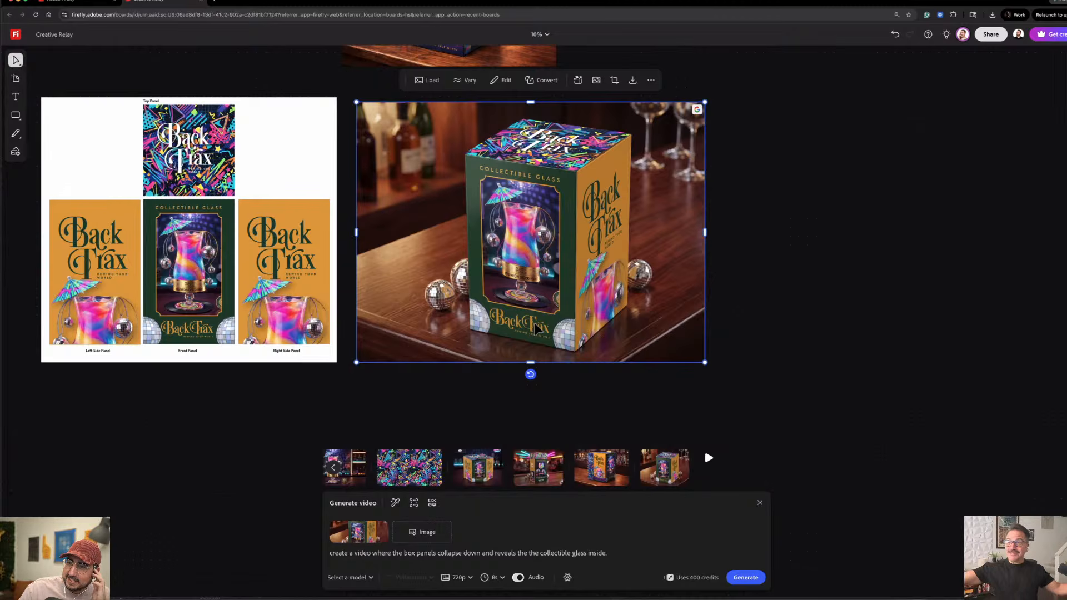
mouse_move(738, 472)
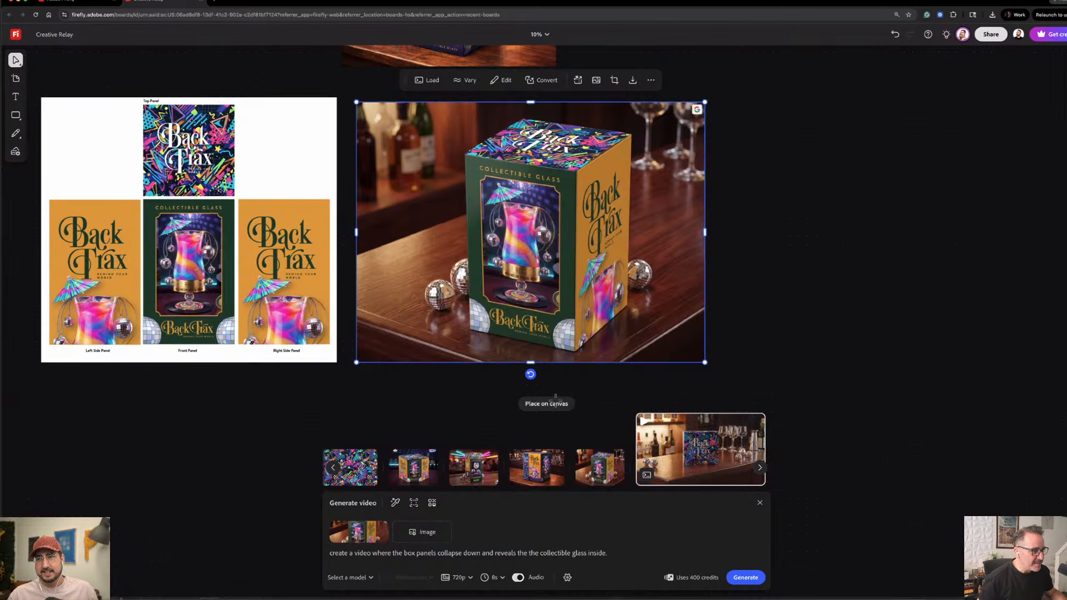
left_click_drag(756, 476, 792, 210)
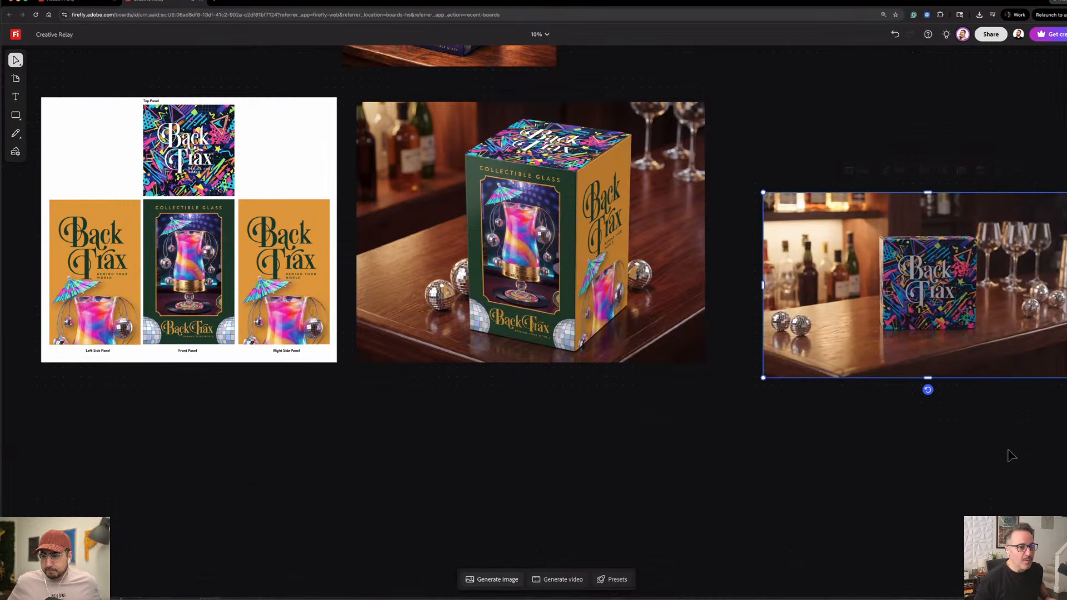
Examine the box-opening video up close, including how the panels unfold and the front panel's artwork.
left_click_drag(1001, 454, 841, 458)
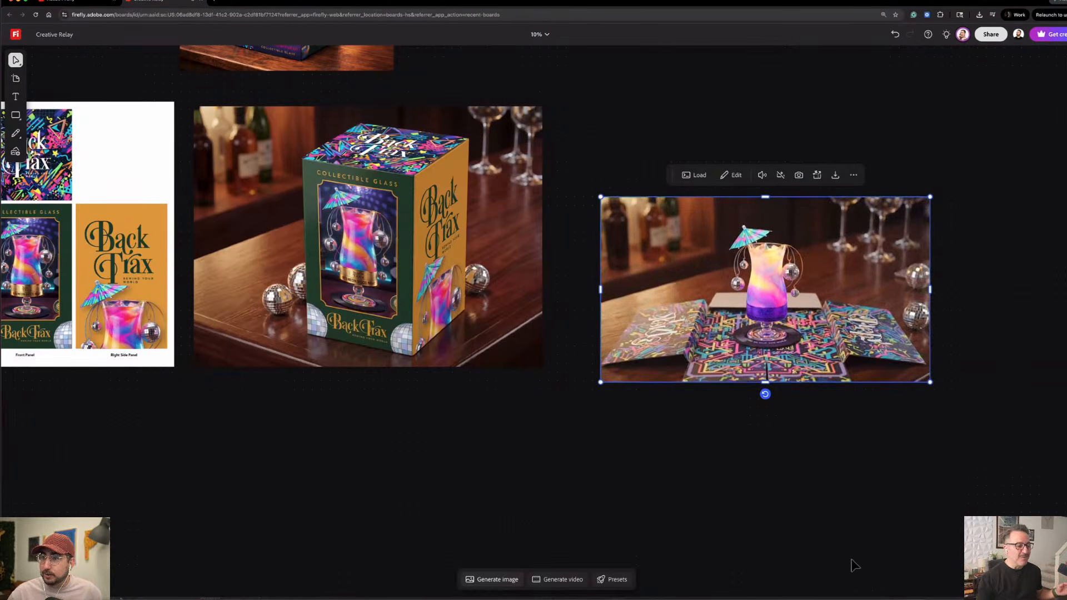
left_click(837, 460)
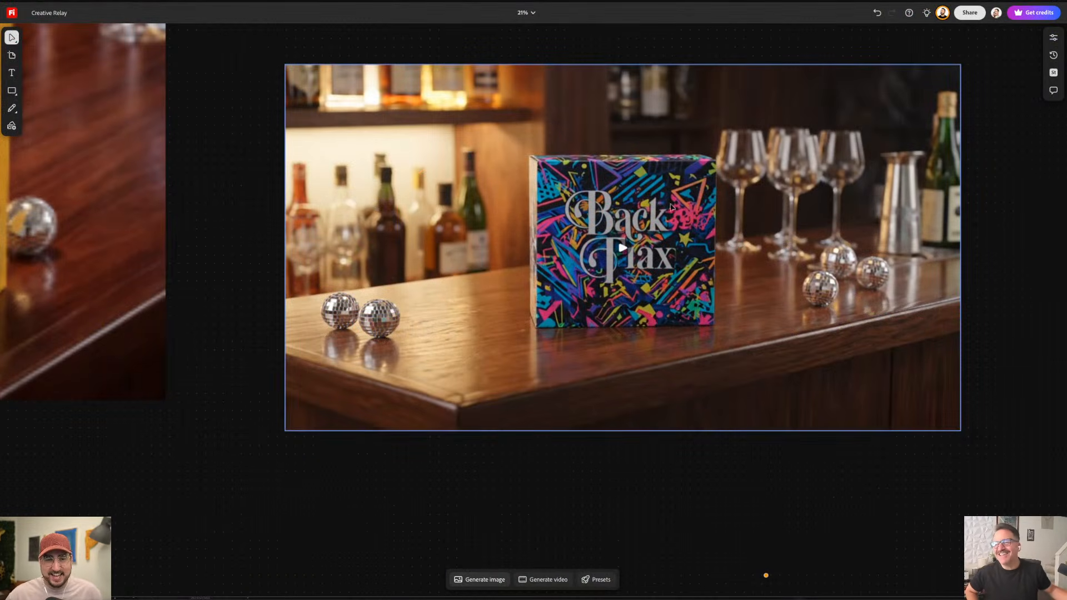
scroll(671, 206, "up", 3)
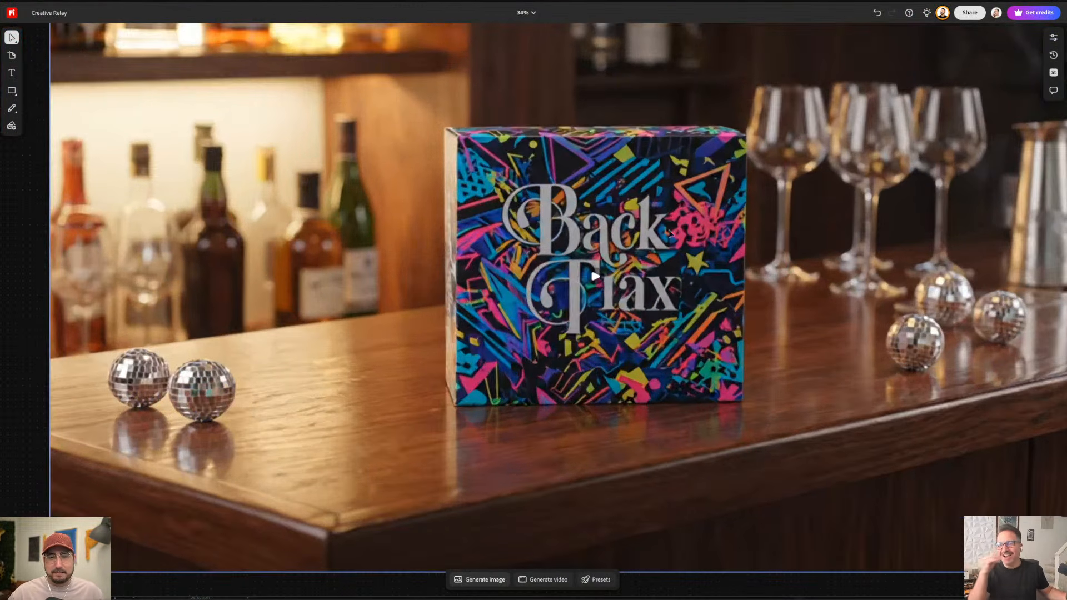
Try to play the box-opening video and reload the board.
scroll(675, 244, "down", 1)
key("space")
left_click_drag(654, 259, 602, 292)
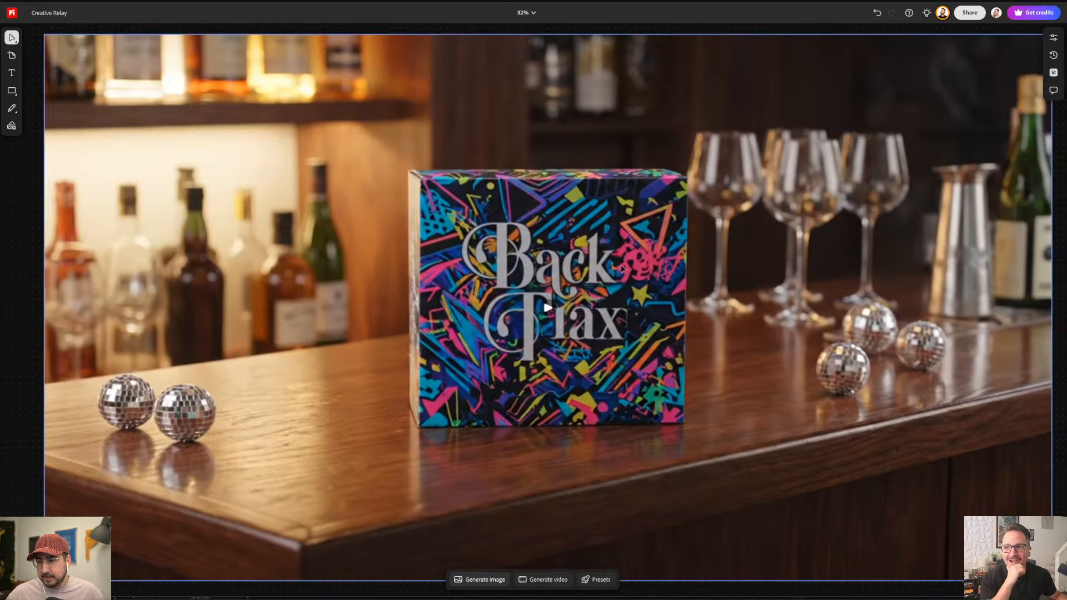
left_click(546, 307)
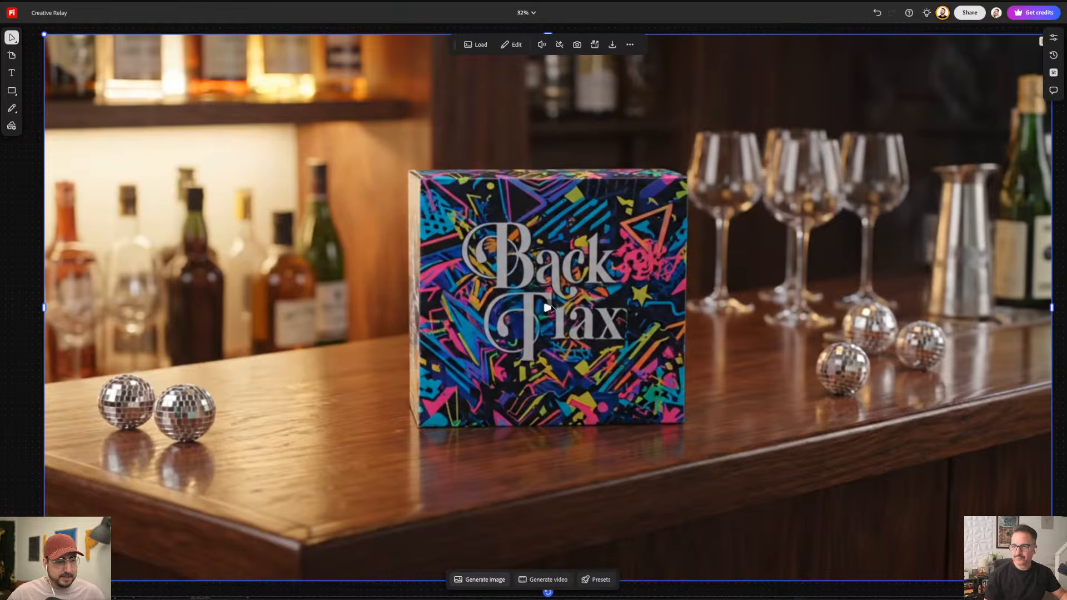
key("super+r")
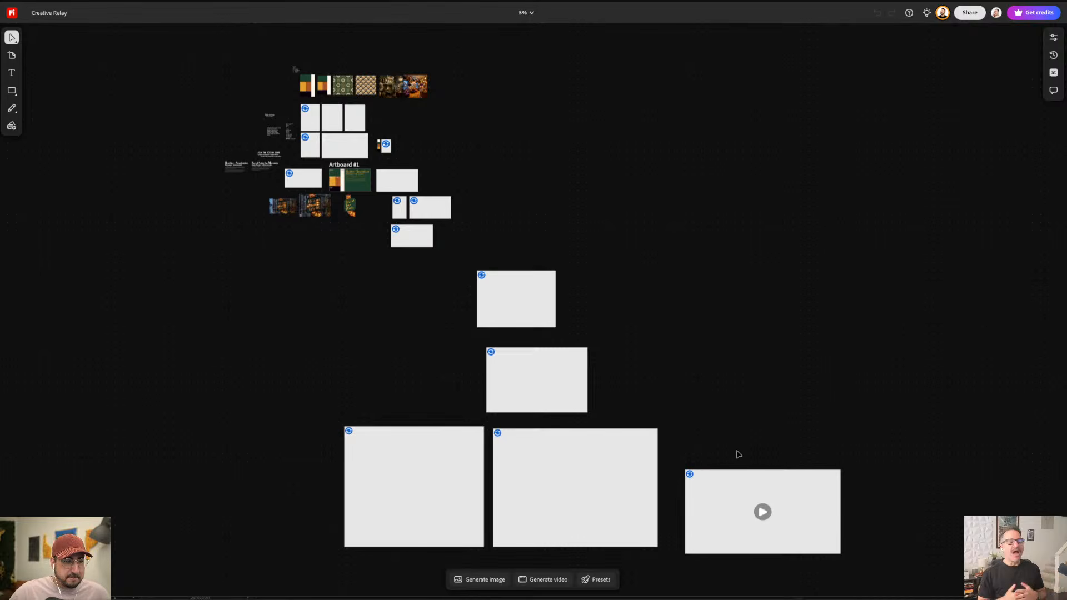
Play the box-opening video on the reloaded board to review the reveal of the glass.
scroll(787, 505, "up", 5)
key("space")
left_click_drag(752, 450, 583, 227)
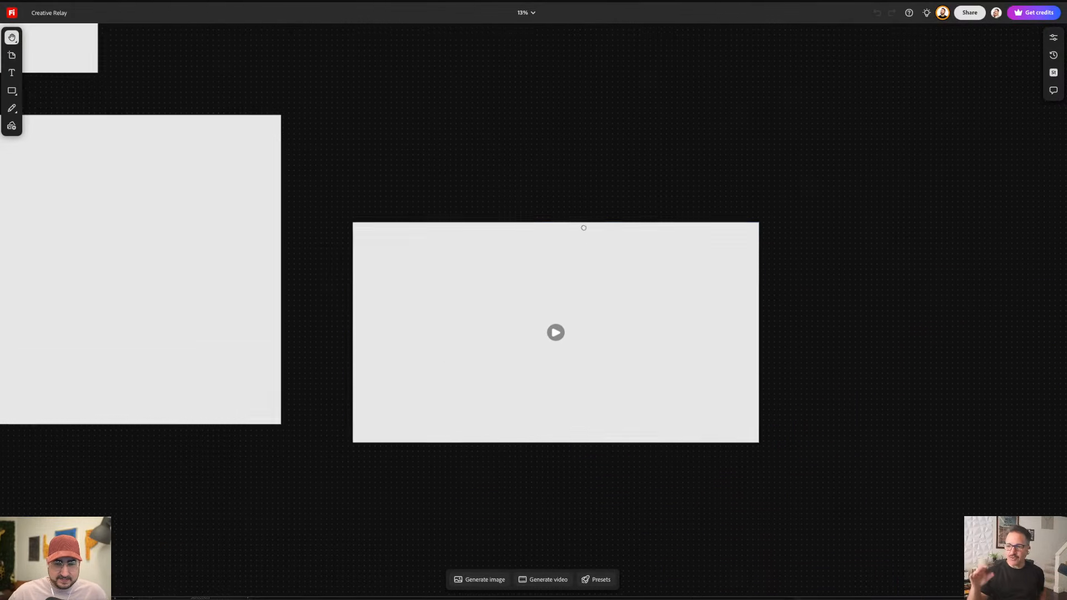
scroll(578, 340, "up", 4)
key("space")
left_click_drag(574, 339, 591, 299)
left_click(543, 286)
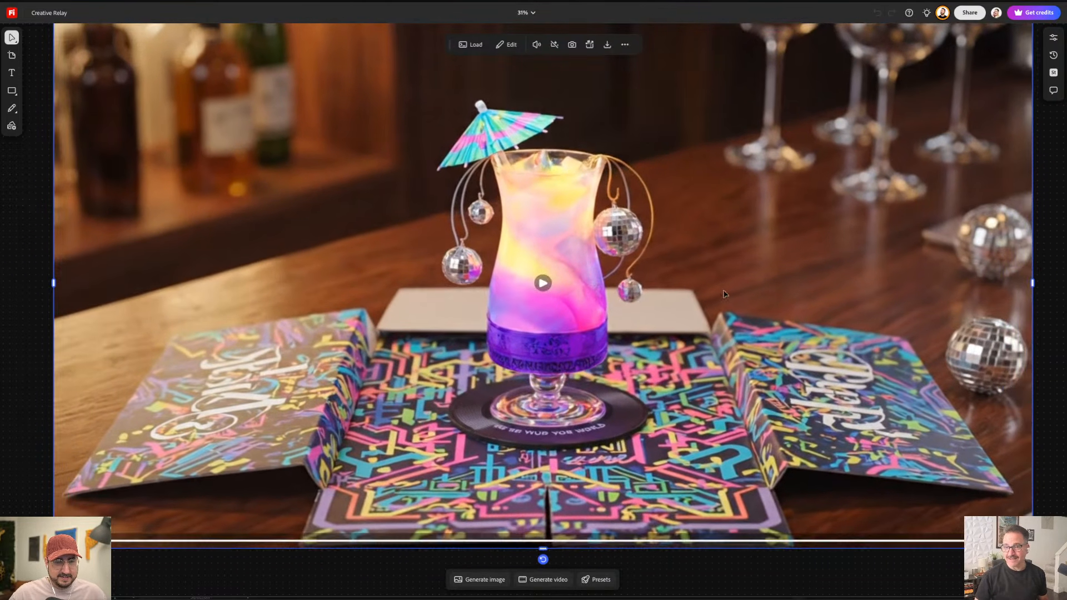
scroll(548, 337, "down", 10)
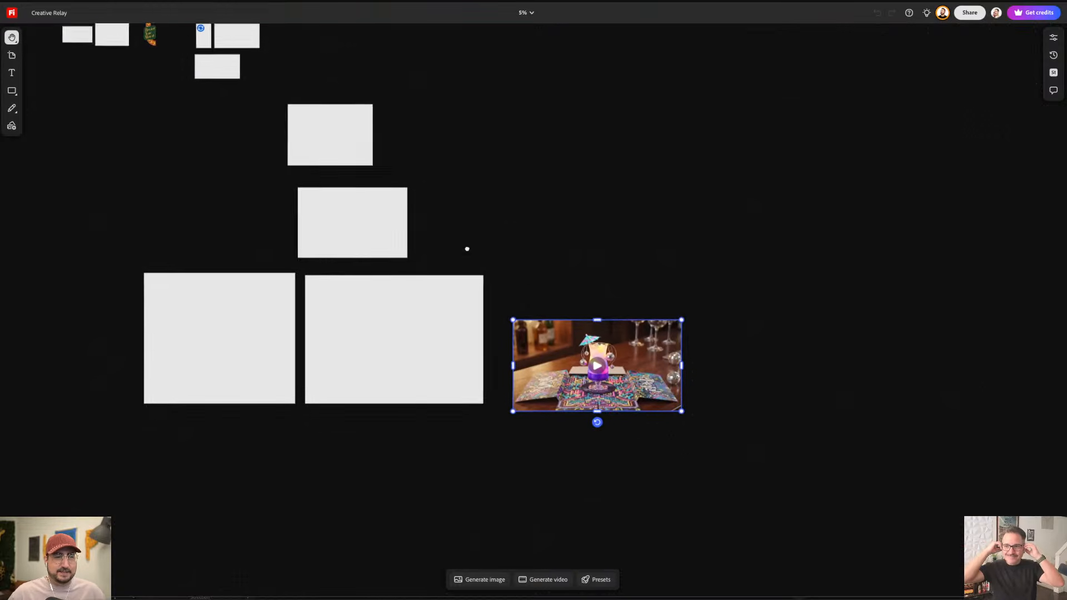
left_click_drag(417, 247, 583, 407)
scroll(528, 186, "up", 10)
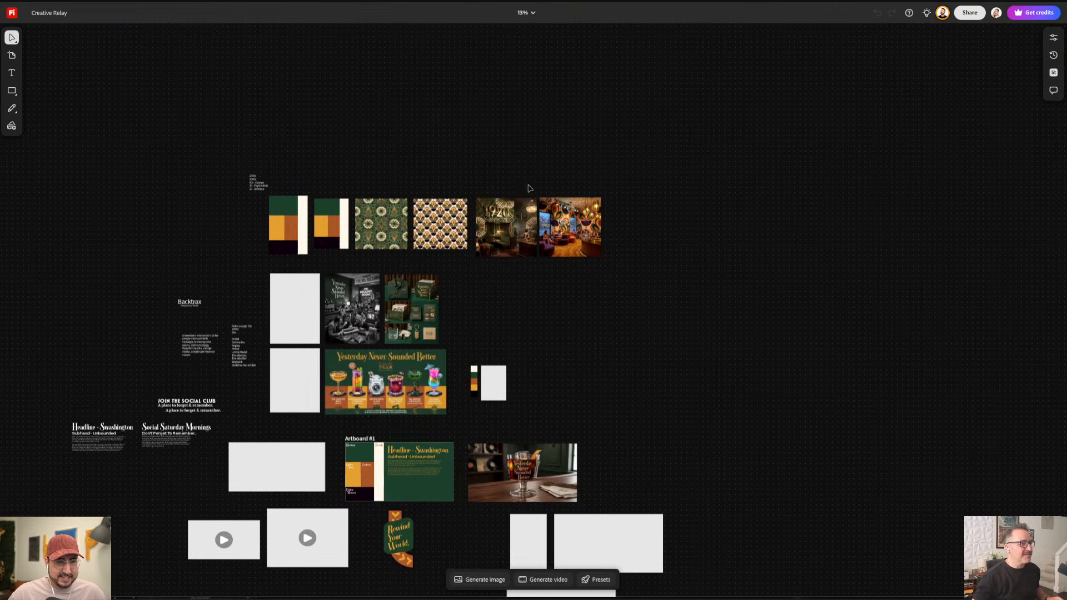
left_click(479, 580)
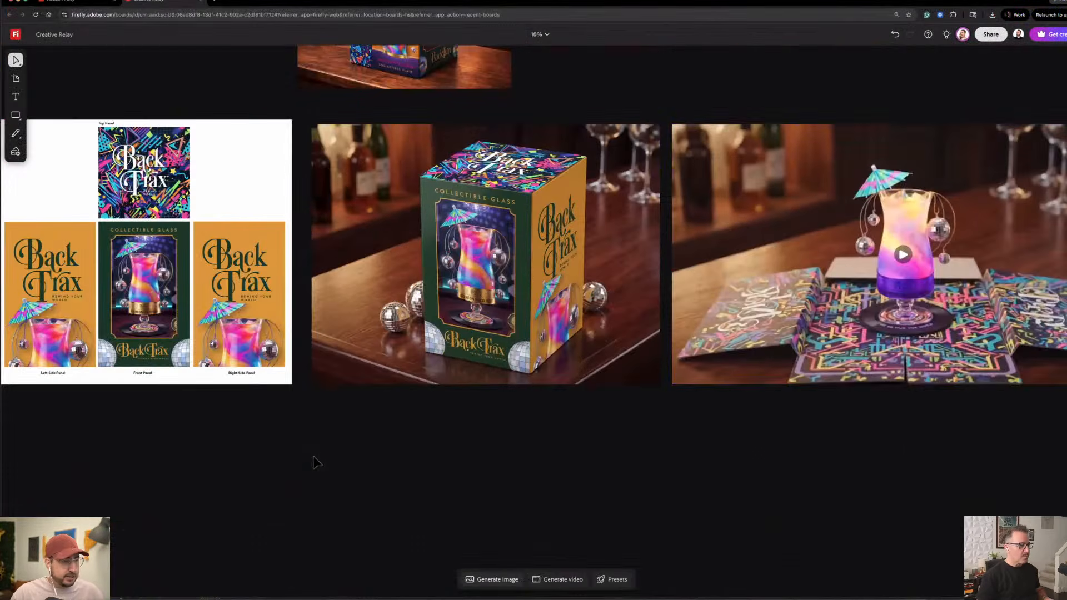
key("space")
mouse_move(305, 453)
left_mouse_down()
mouse_move(356, 465)
mouse_move(291, 459)
left_mouse_up()
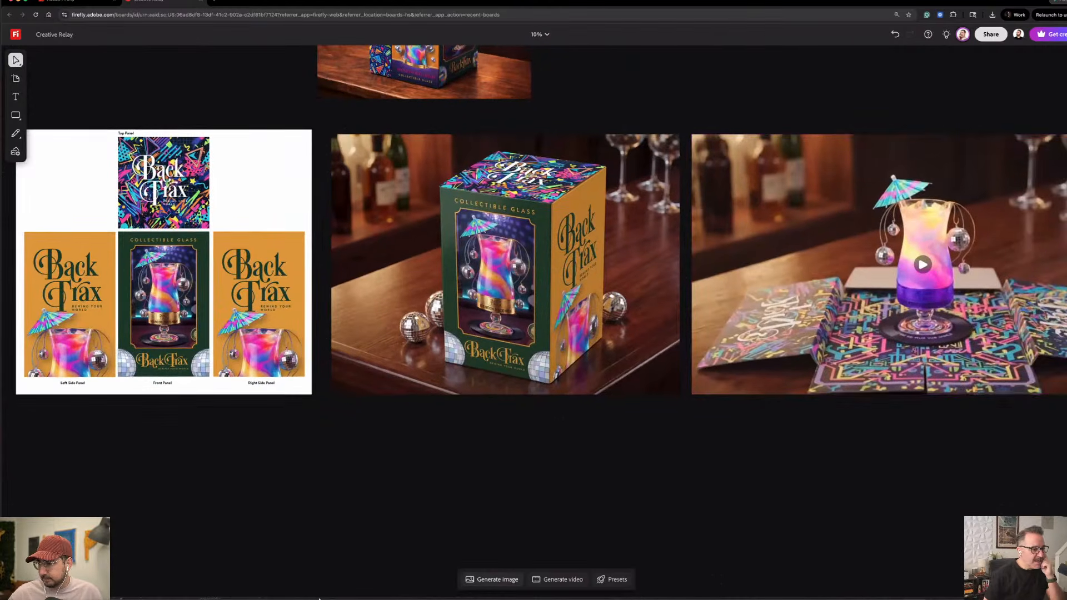
Switch to Illustrator and examine the green 80's Neon Disco Night card beside the box panel artboard.
mouse_move(471, 590)
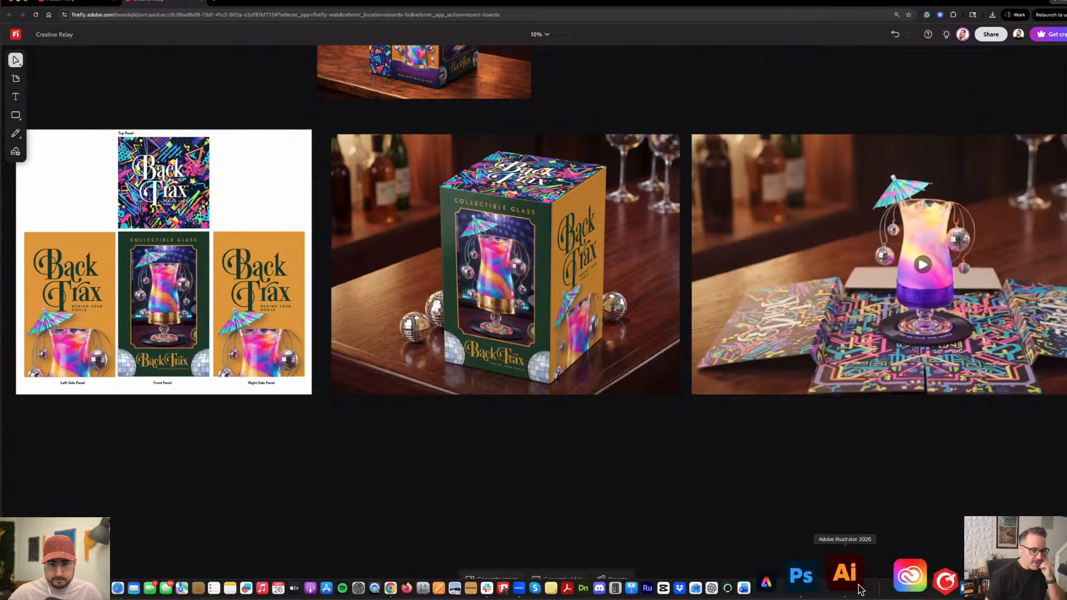
left_click(859, 586)
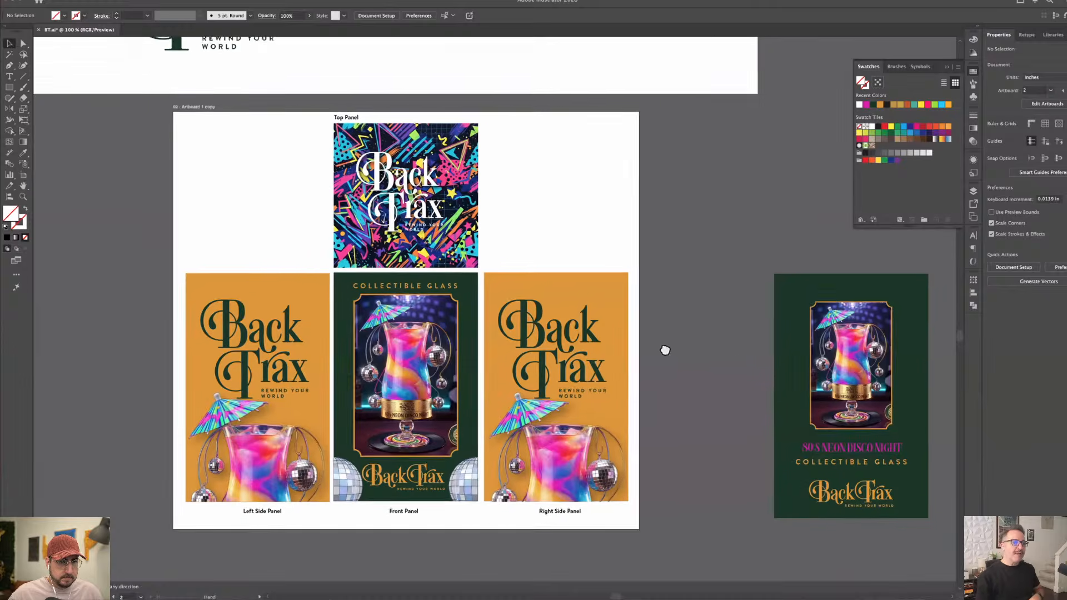
scroll(665, 353, "right", 5)
scroll(665, 353, "down", 1)
left_click_drag(712, 486, 716, 493)
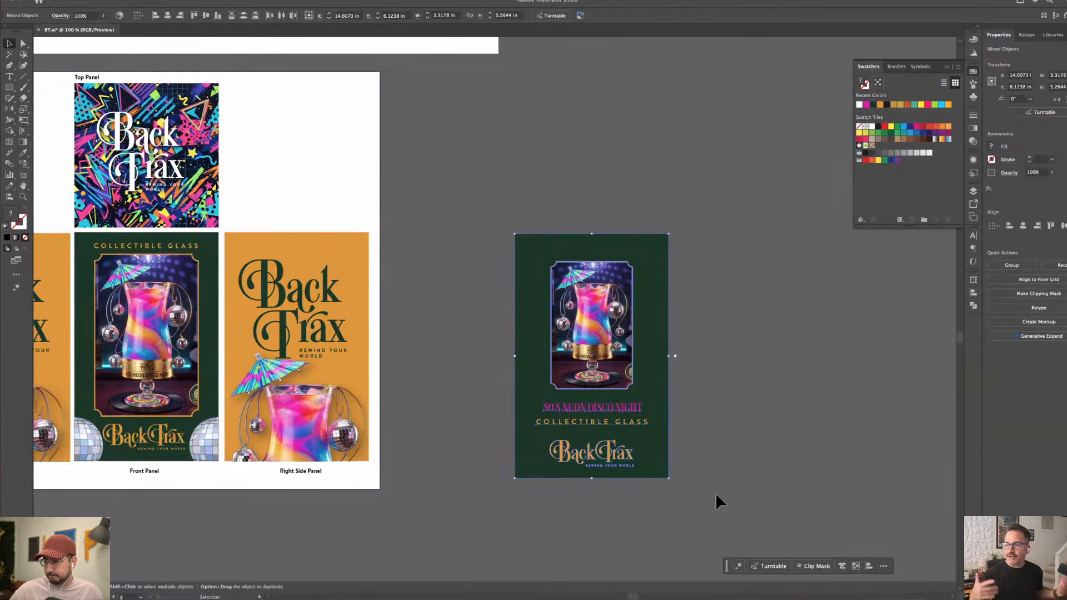
key("ctrl+0")
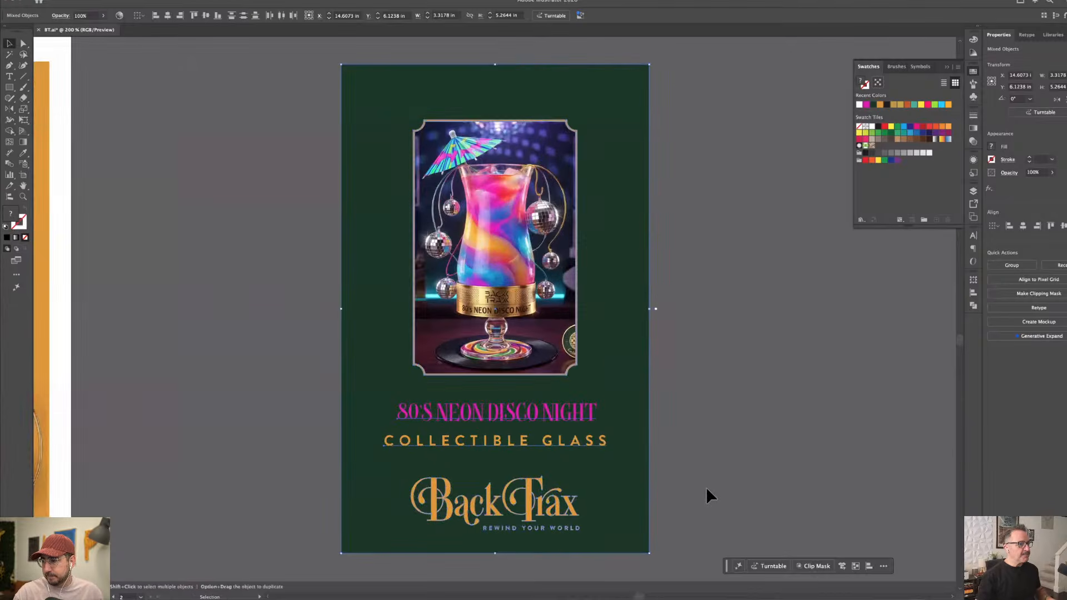
left_click(705, 486)
left_click(341, 398)
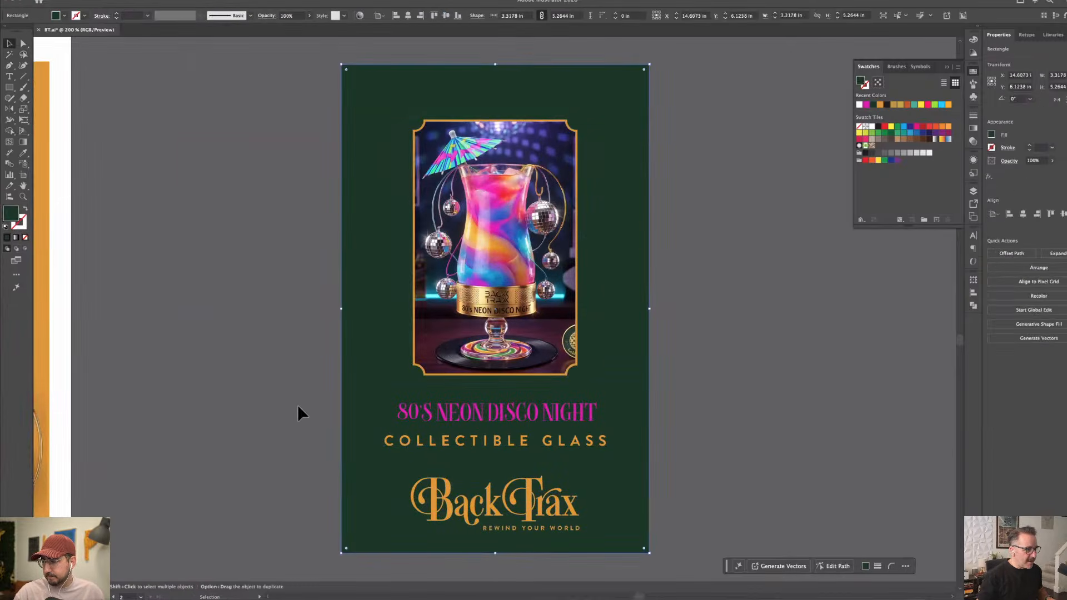
left_click(293, 401)
key("a")
key("super+minus")
key("super+minus")
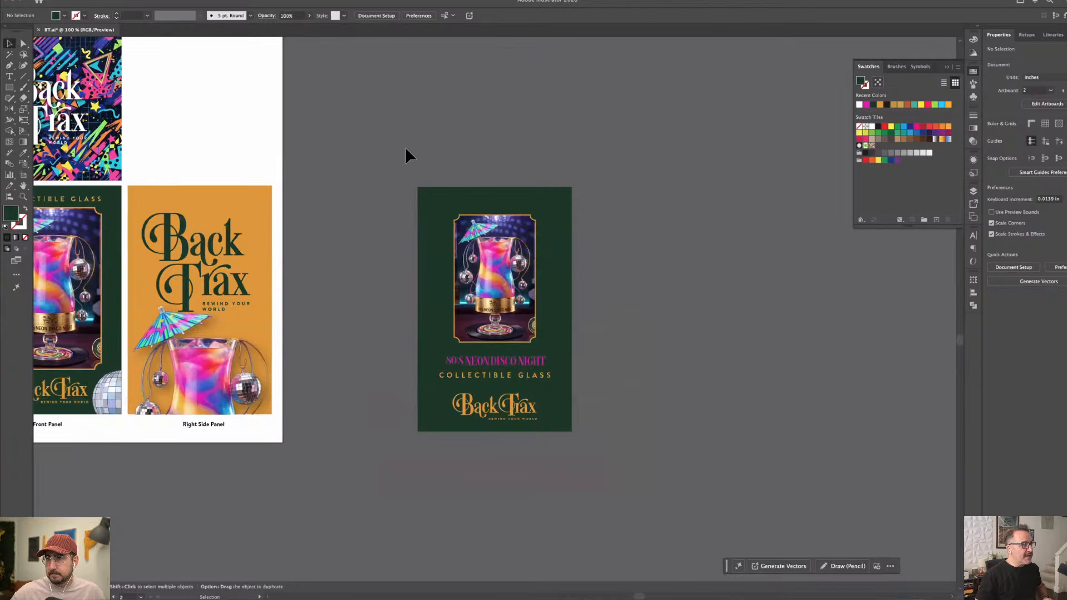
Duplicate the green 80's Neon Disco Night card beside the original and place a copy of the Top Panel's pattern above it.
left_click_drag(405, 146, 584, 480)
left_click_drag(494, 395, 660, 396)
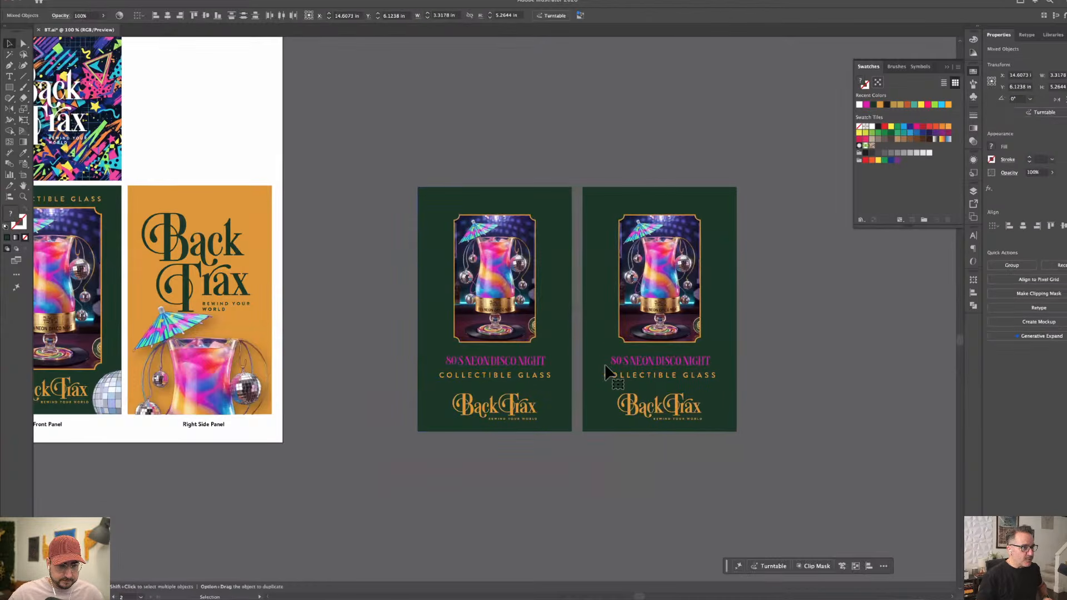
left_click(298, 136)
left_click_drag(100, 155, 539, 143)
left_click(541, 190)
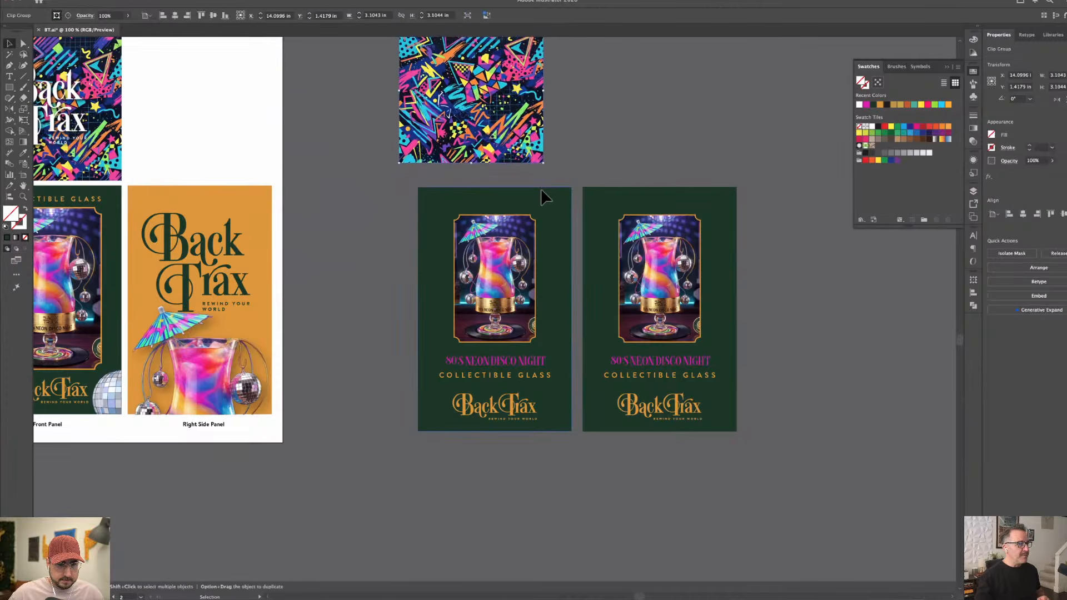
left_click(738, 175)
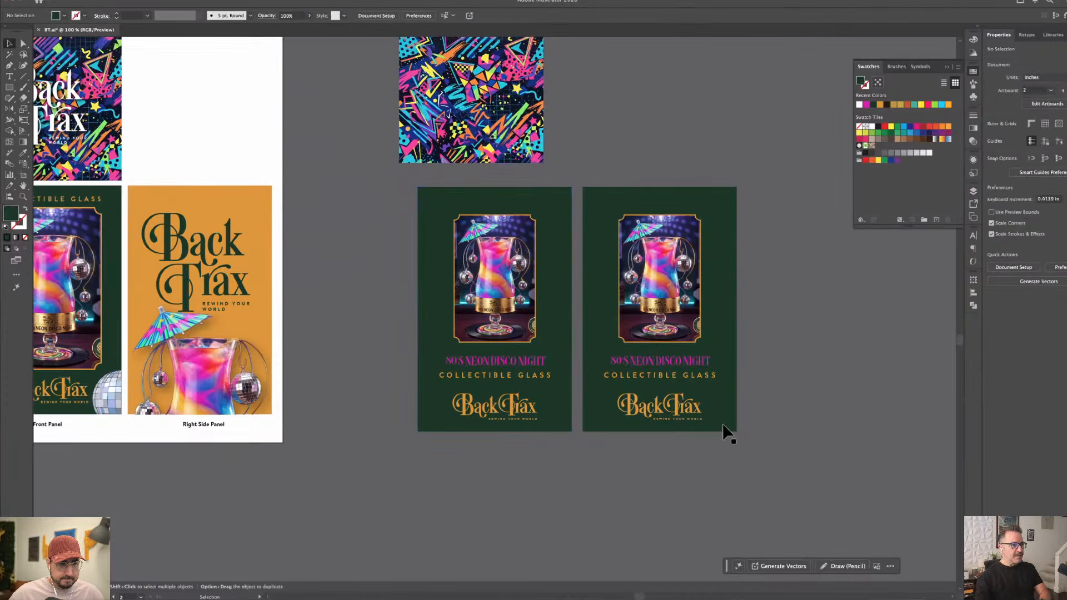
Release the clipping mask on the copied pattern and move the full pattern image onto the original green card.
left_click(517, 139)
left_click(51, 1)
mouse_move(89, 1)
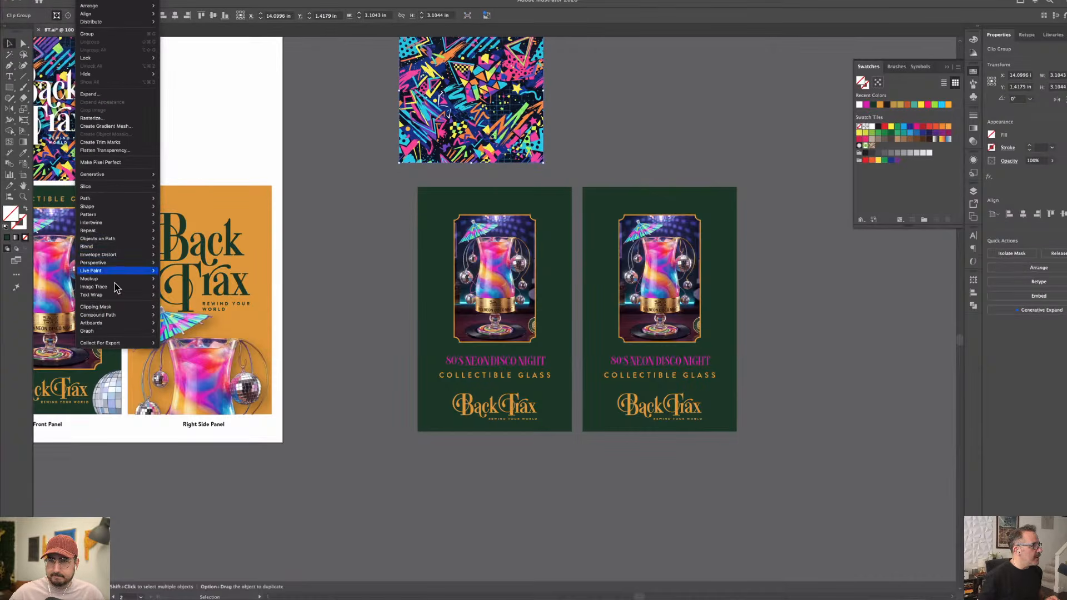
mouse_move(119, 307)
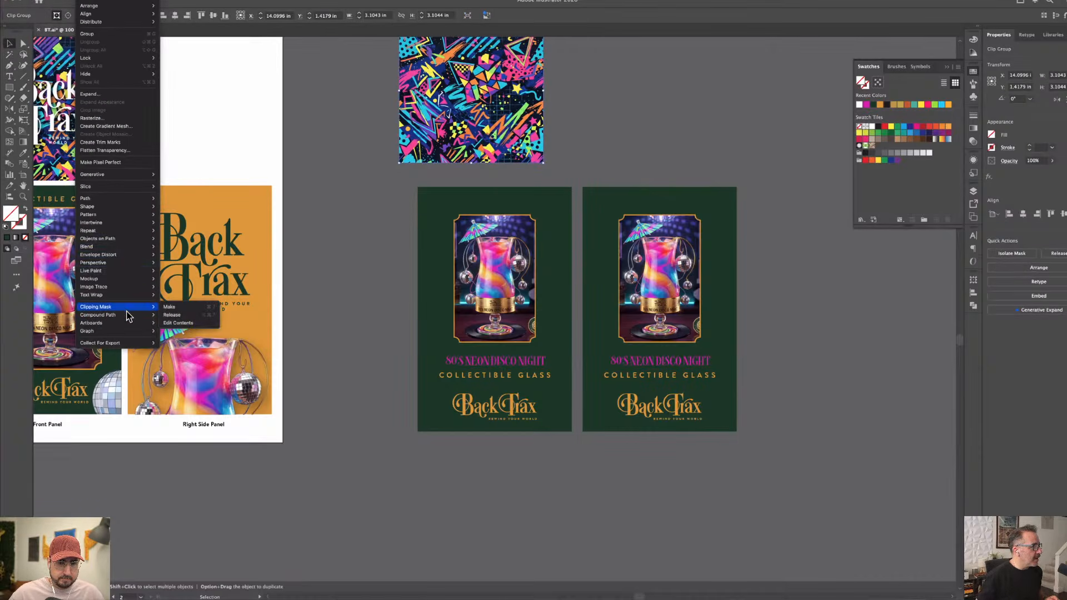
left_click(173, 315)
left_click_drag(611, 161, 531, 283)
left_click(434, 129)
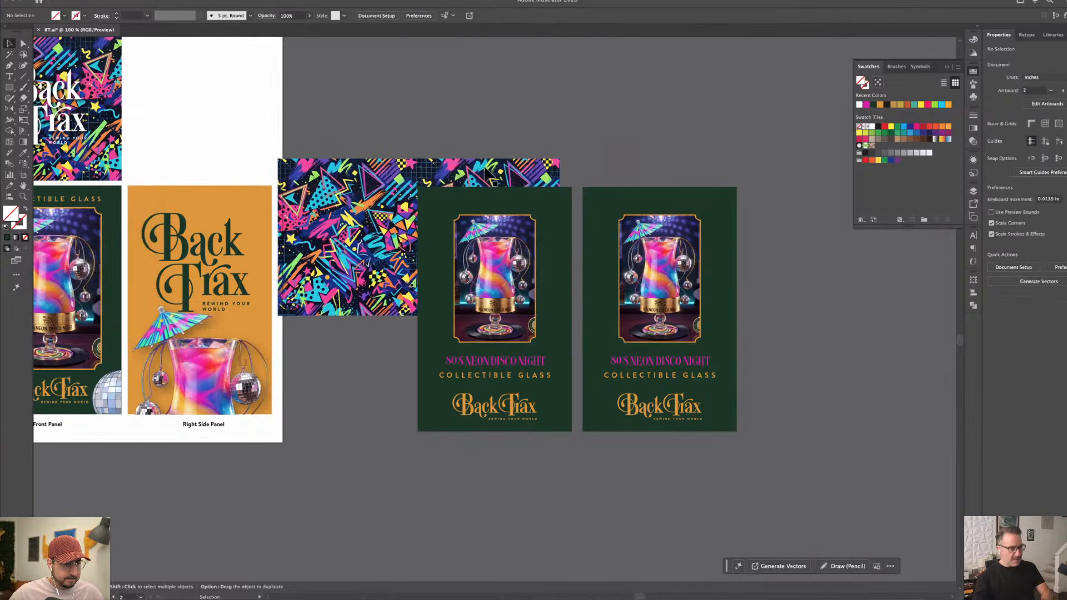
Delete the framed glass picture, text lines and logo from the original card, keeping its green background and the pattern image.
left_click_drag(476, 146, 555, 465)
left_click(554, 412, "shift")
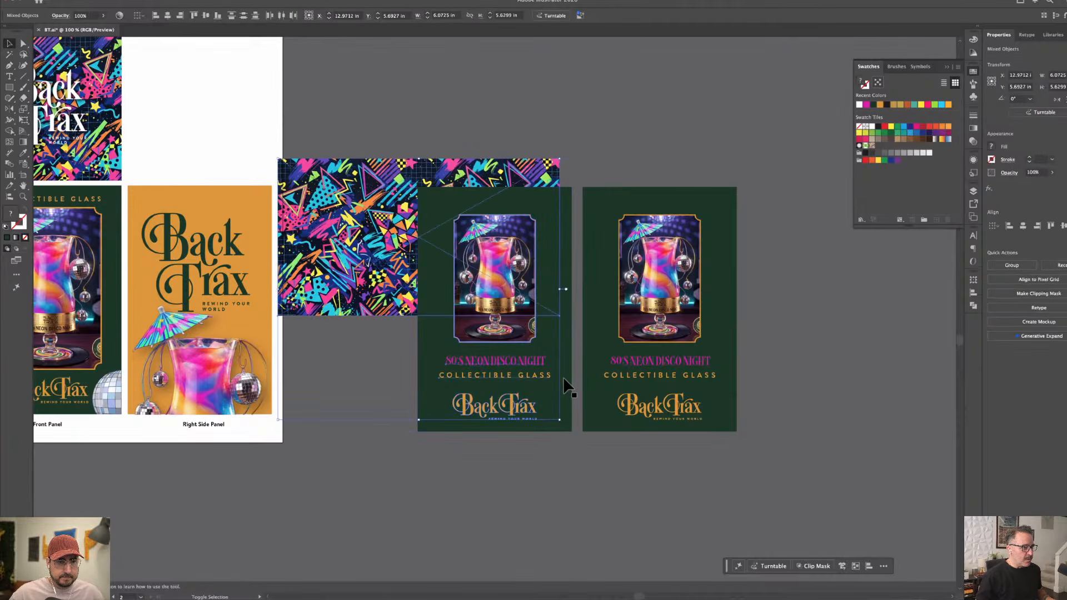
left_click(333, 229, "shift")
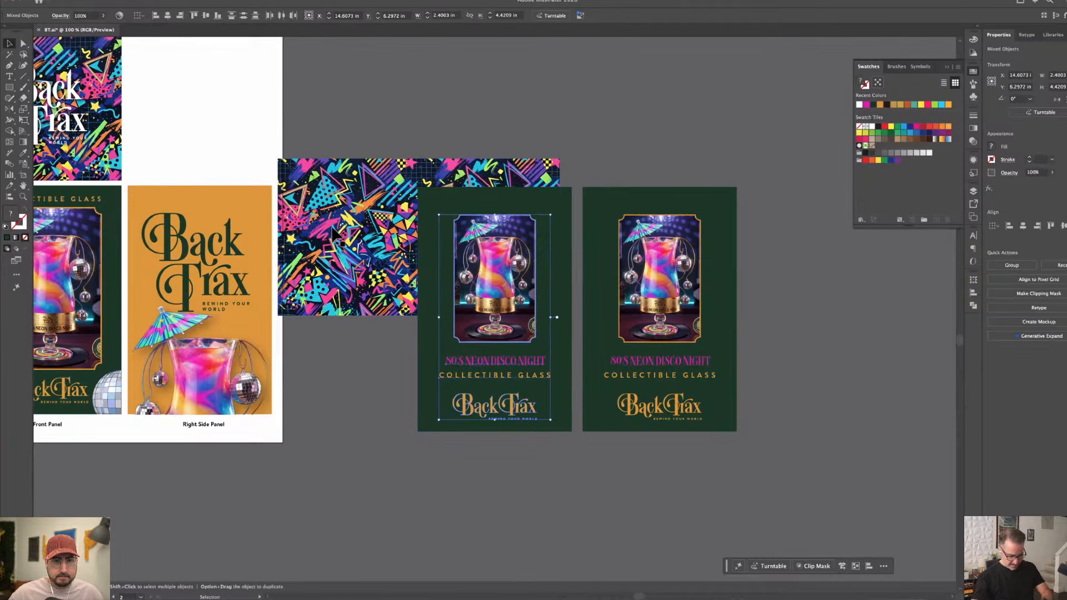
key("Delete")
Rotate the pattern image to 270° over the empty green rectangle and enlarge it to about 3.53 × 6.32 in.
left_click(337, 192)
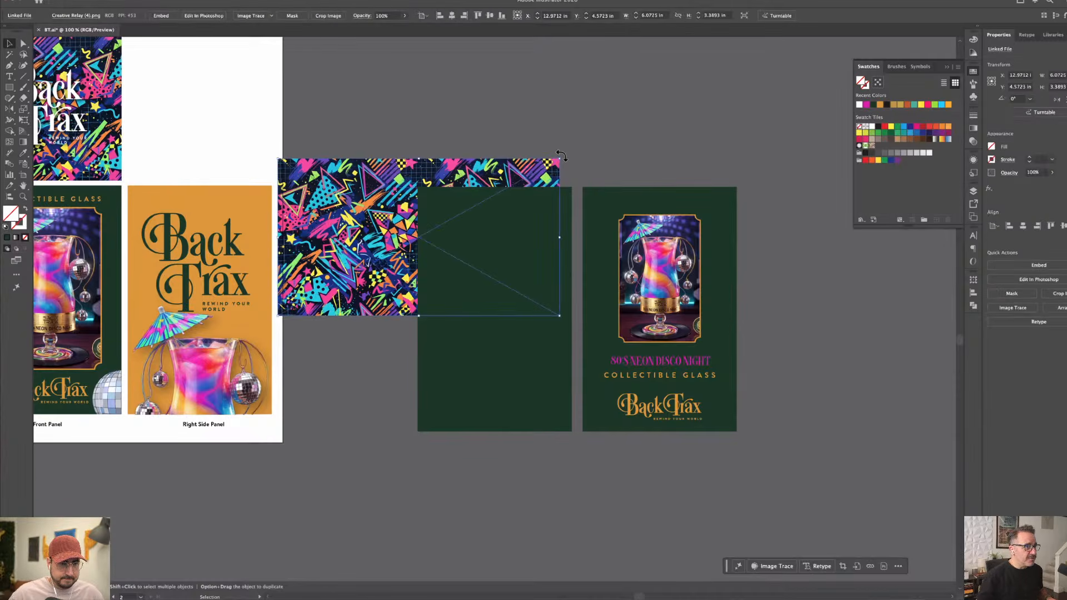
left_click_drag(562, 155, 432, 356)
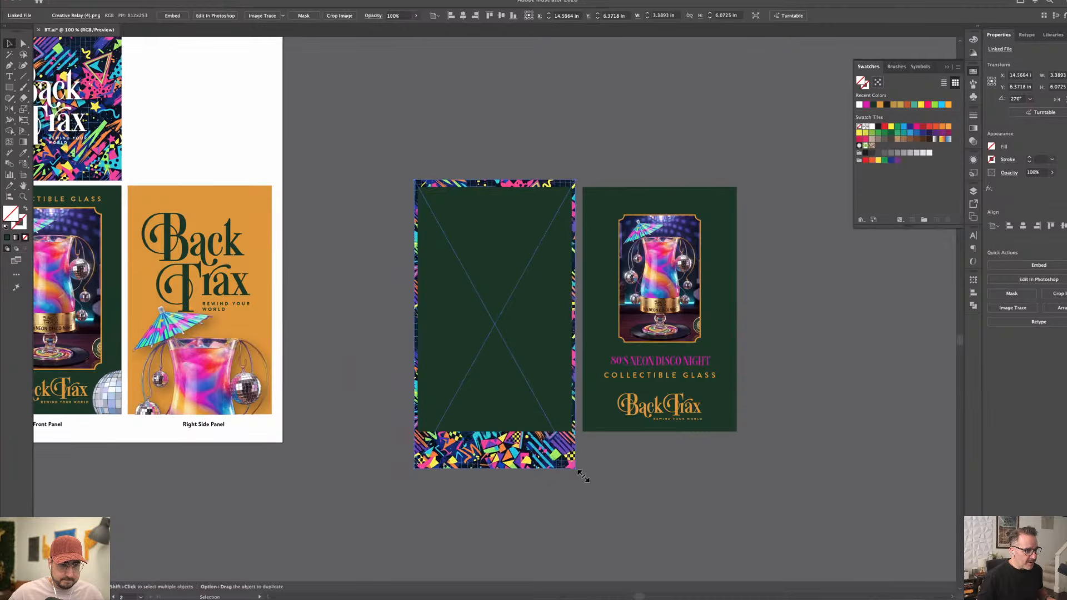
left_click_drag(582, 477, 584, 480)
Clip the pattern image to the empty green rectangle with a clipping mask.
key("super+equal")
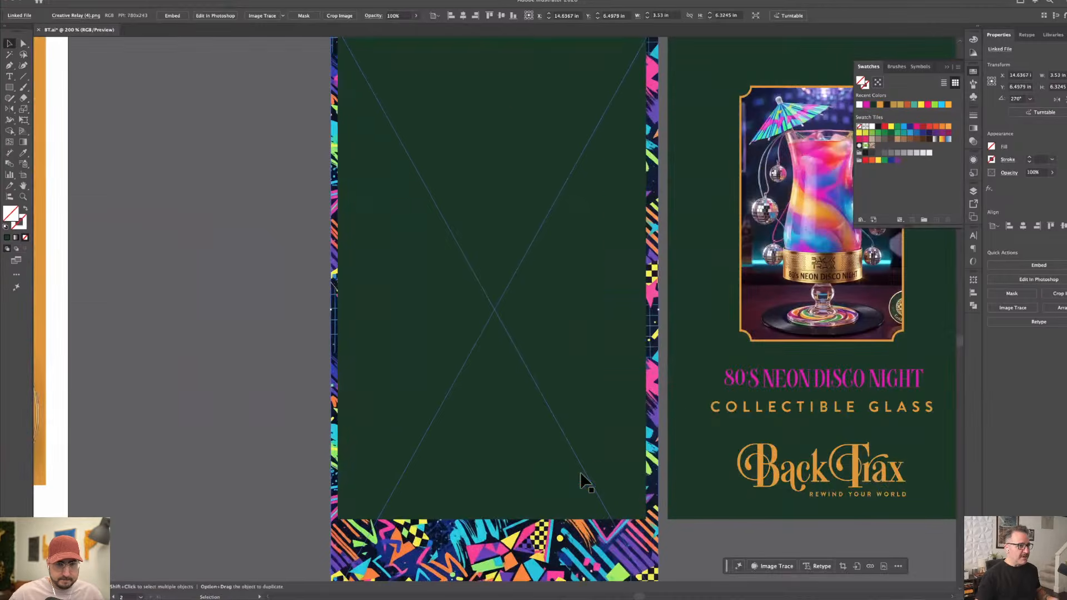
left_click(306, 285)
left_click(404, 318)
left_click_drag(297, 304, 425, 354)
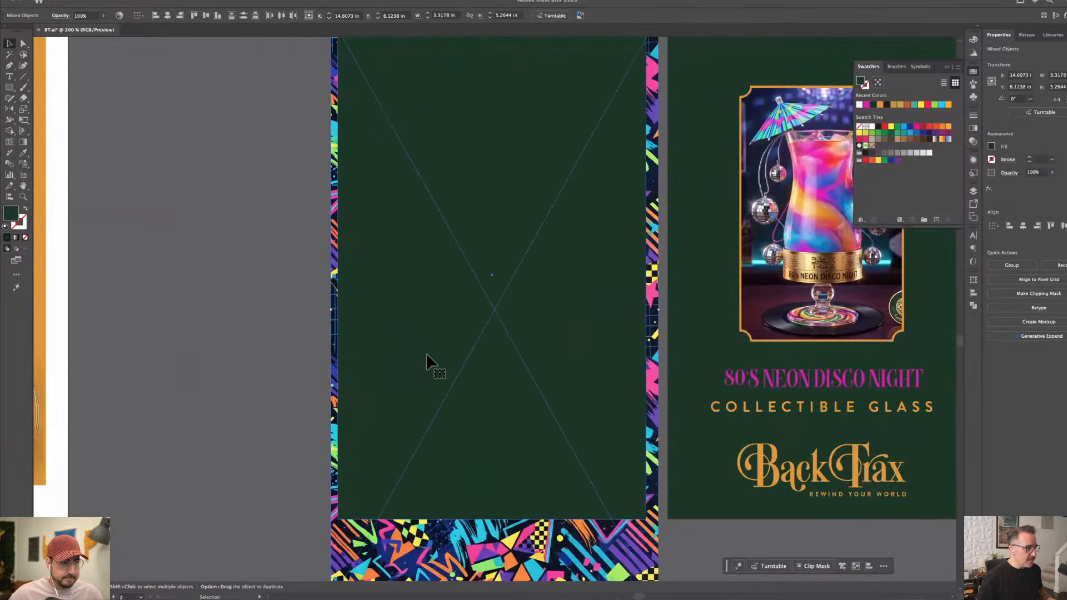
key("super+7")
left_click(253, 360)
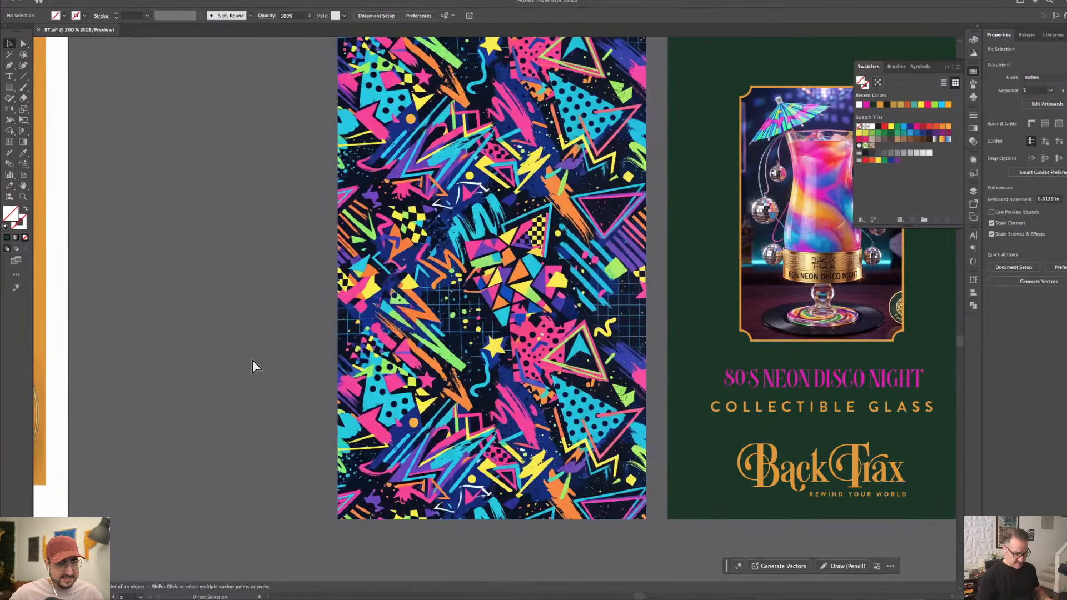
Copy the card's "COLLECTIBLE GLASS" line above the framed glass picture and change the copy's text to "NOW AVAILABLE!".
key("super+minus")
key("super+minus")
left_click(719, 312)
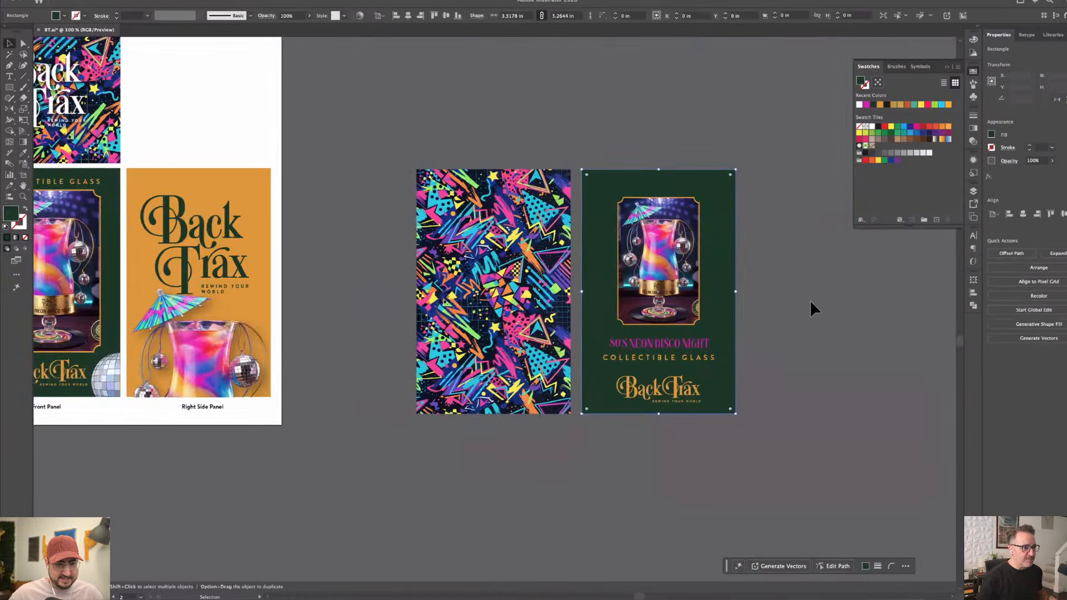
left_click(816, 304)
key("super+plus")
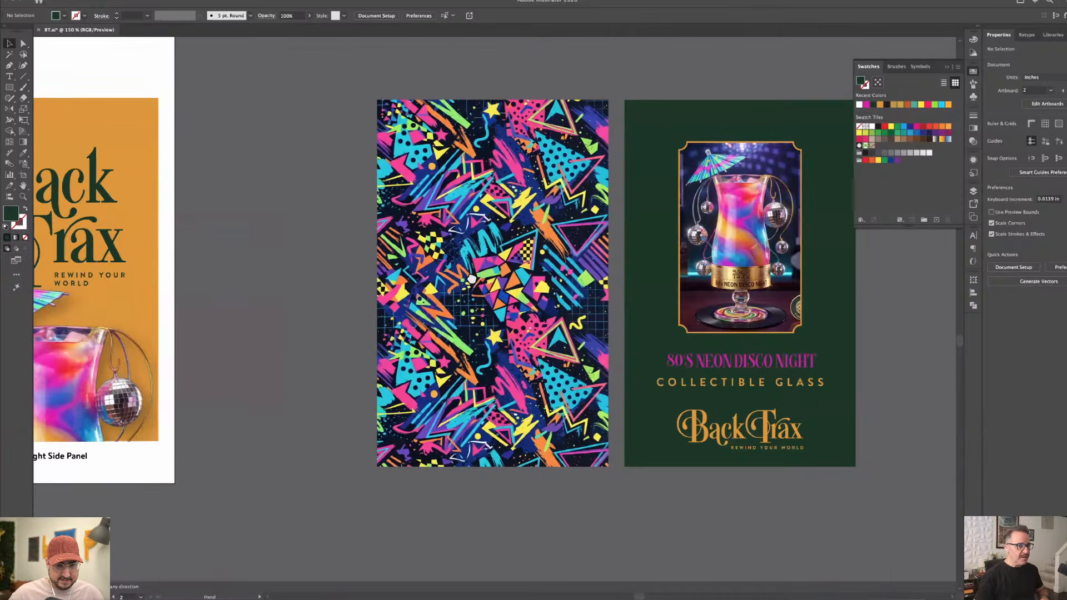
scroll(796, 311, "right", 6)
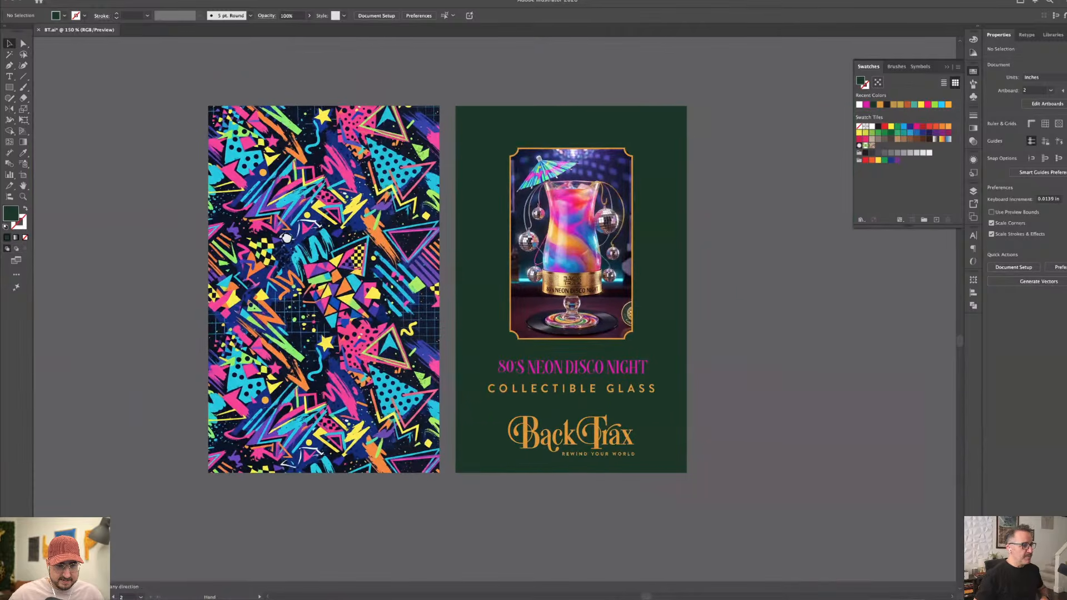
left_click_drag(286, 237, 360, 254)
left_click_drag(634, 410, 634, 141)
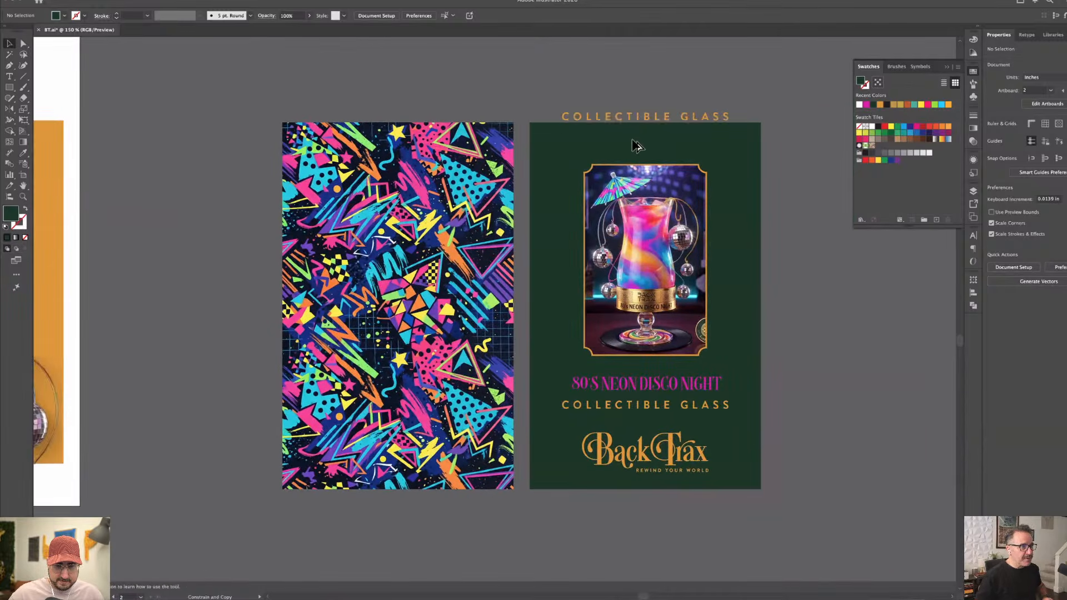
triple_click(633, 146)
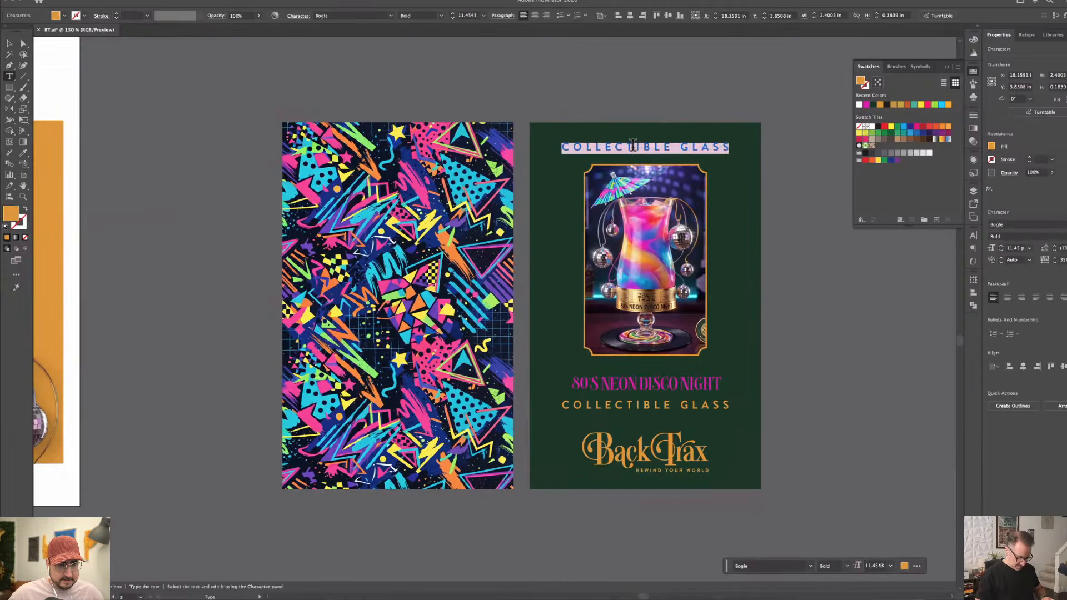
type("NOW AVA")
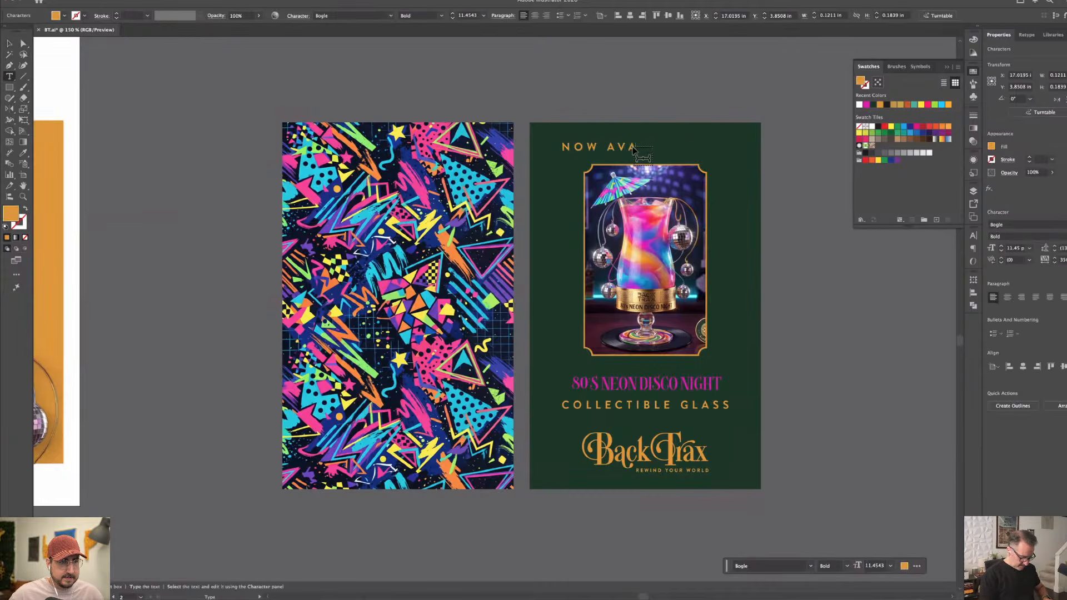
type("ILABLE!")
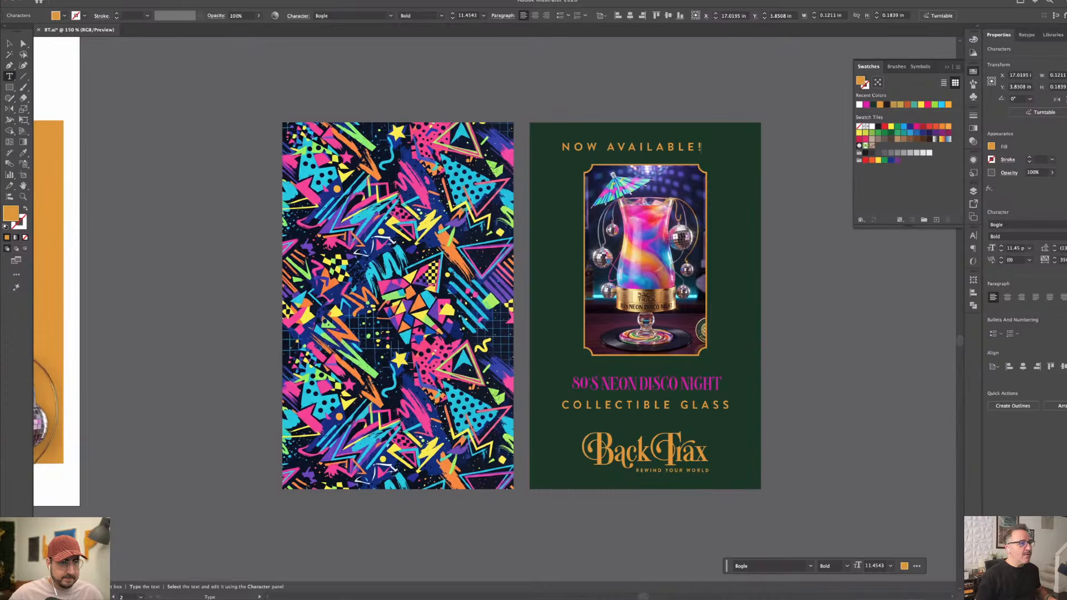
Enlarge the "NOW AVAILABLE!" line above the framed glass picture to about 2.47 in wide.
left_click(10, 42)
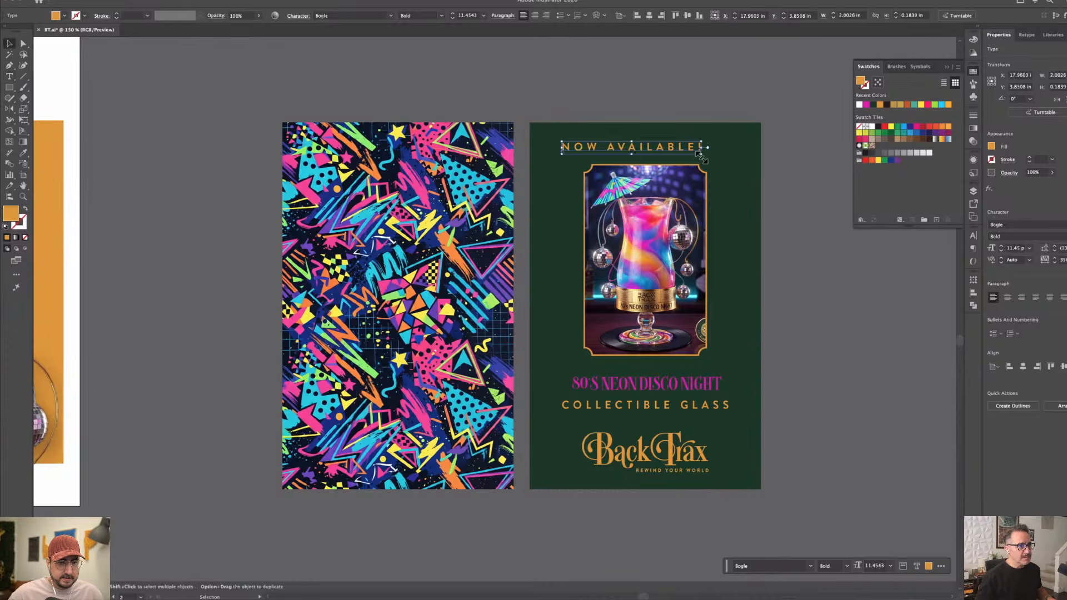
left_click_drag(714, 164, 736, 155)
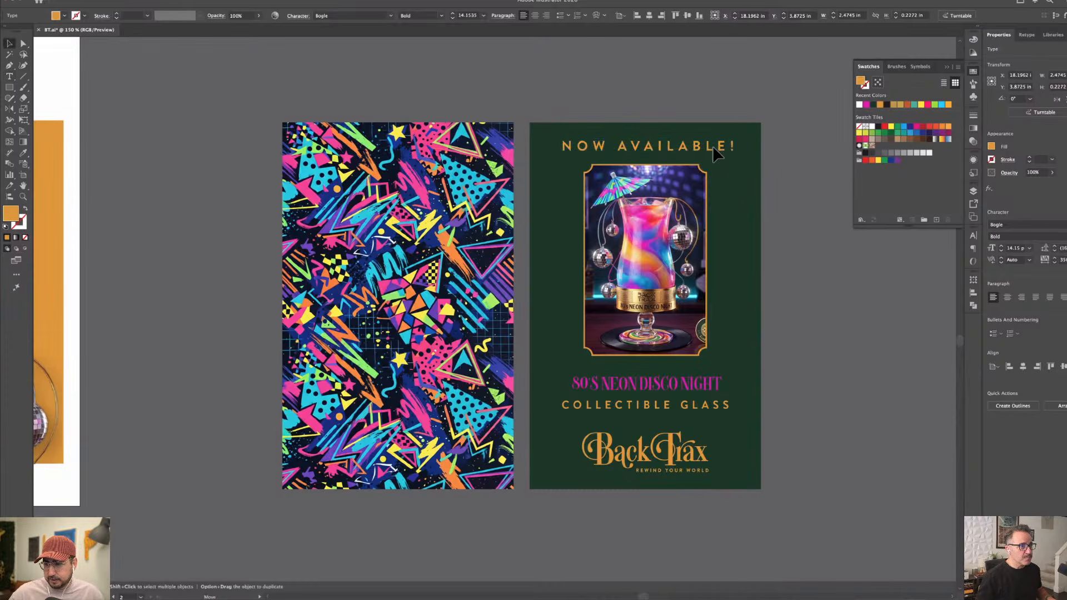
left_click(606, 98)
scroll(603, 89, "left", 3)
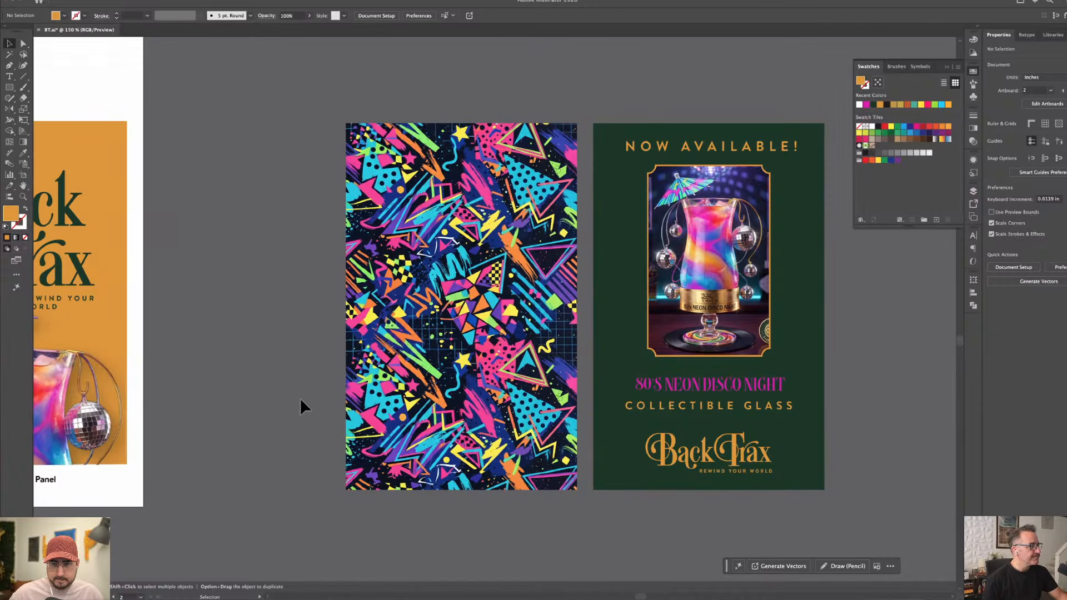
left_click(417, 327)
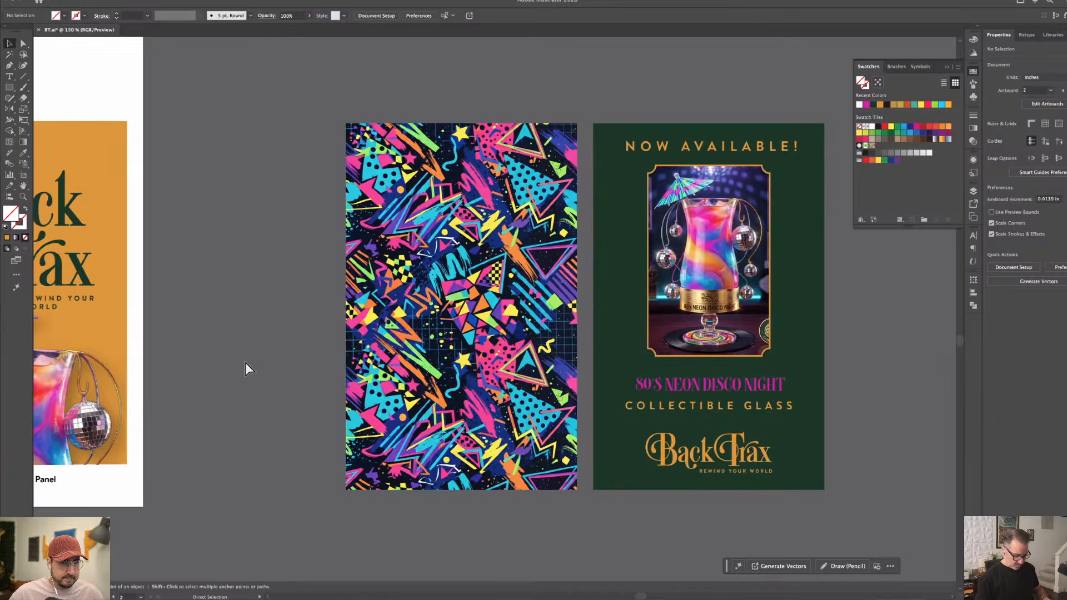
Add a new text line reading "DROPPING" in the empty space above the pattern card.
key("super+minus")
left_click_drag(245, 361, 387, 344)
left_click_drag(509, 85, 498, 103)
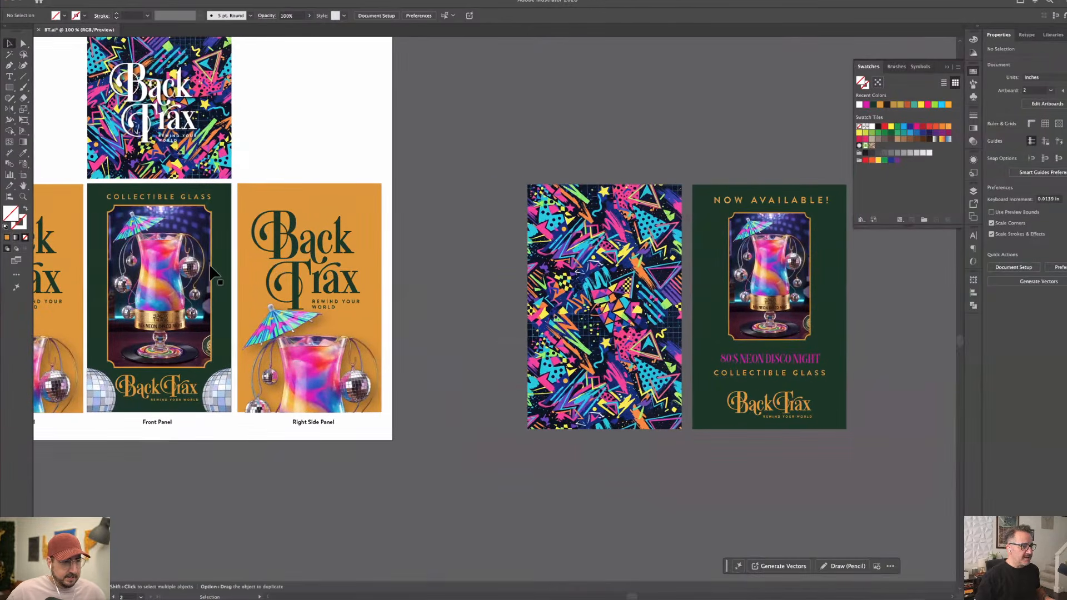
left_click(10, 78)
left_click(545, 101)
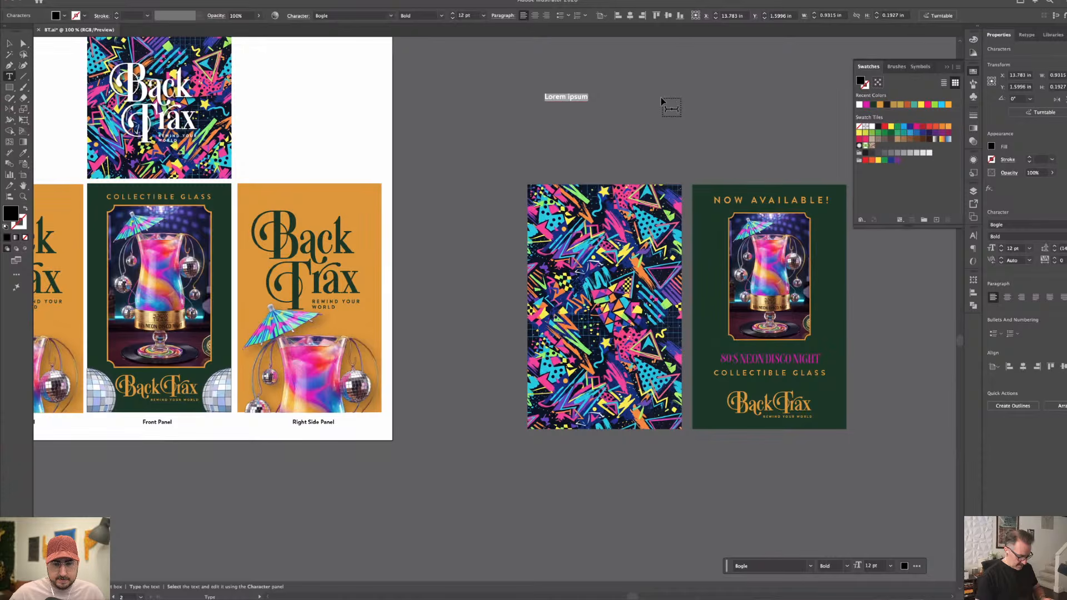
type("DROPPING")
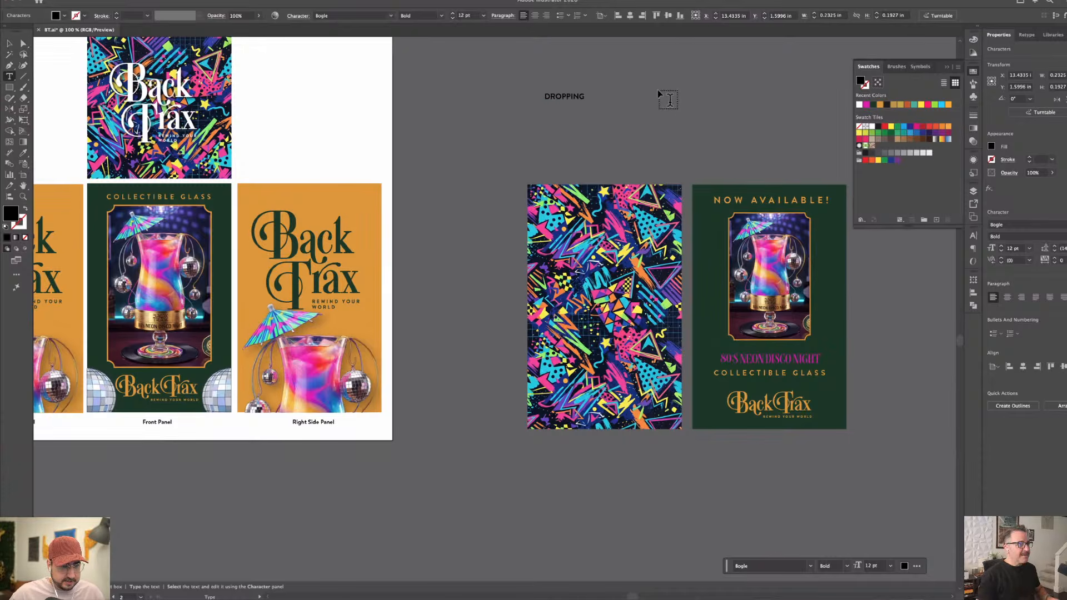
Enlarge the "DROPPING" text to about 37 pt, place it across the pattern card and fill it with white.
left_click(8, 44)
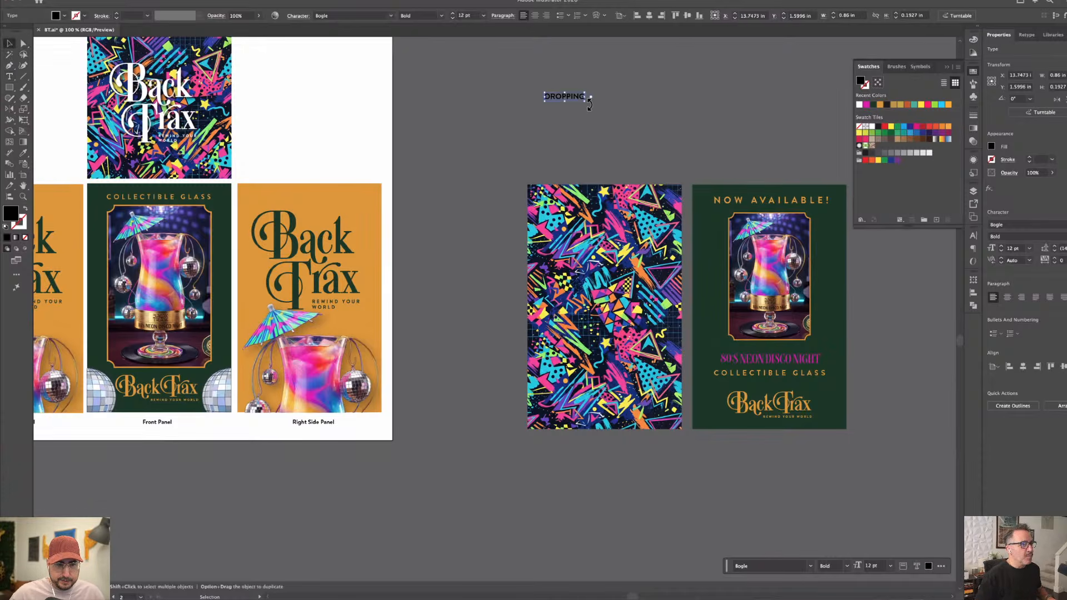
left_click_drag(589, 105, 651, 280)
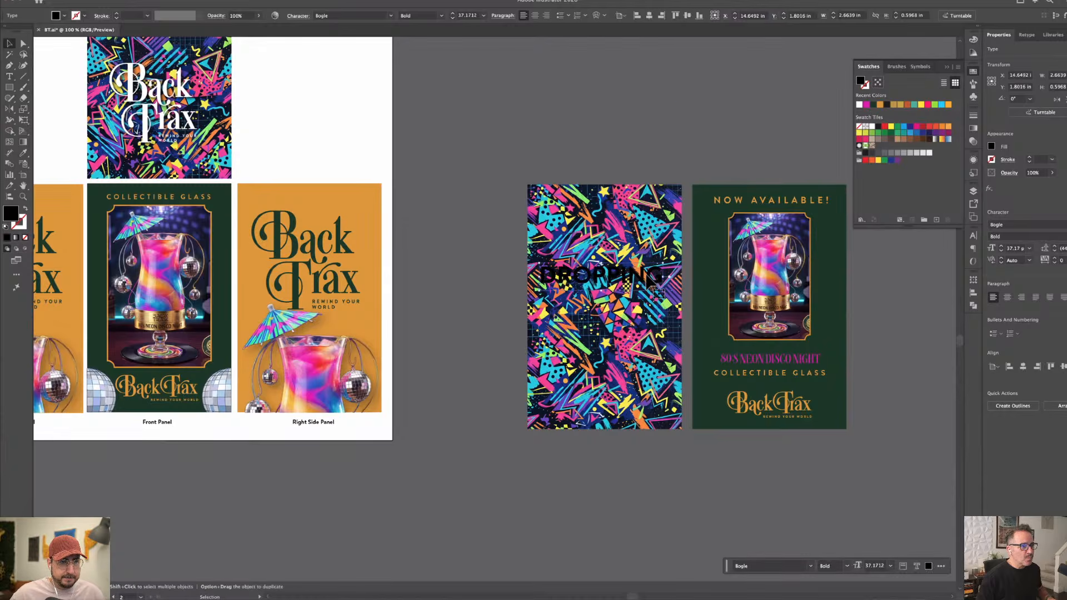
left_click(871, 127)
left_click(593, 95)
scroll(535, 100, "right", 3)
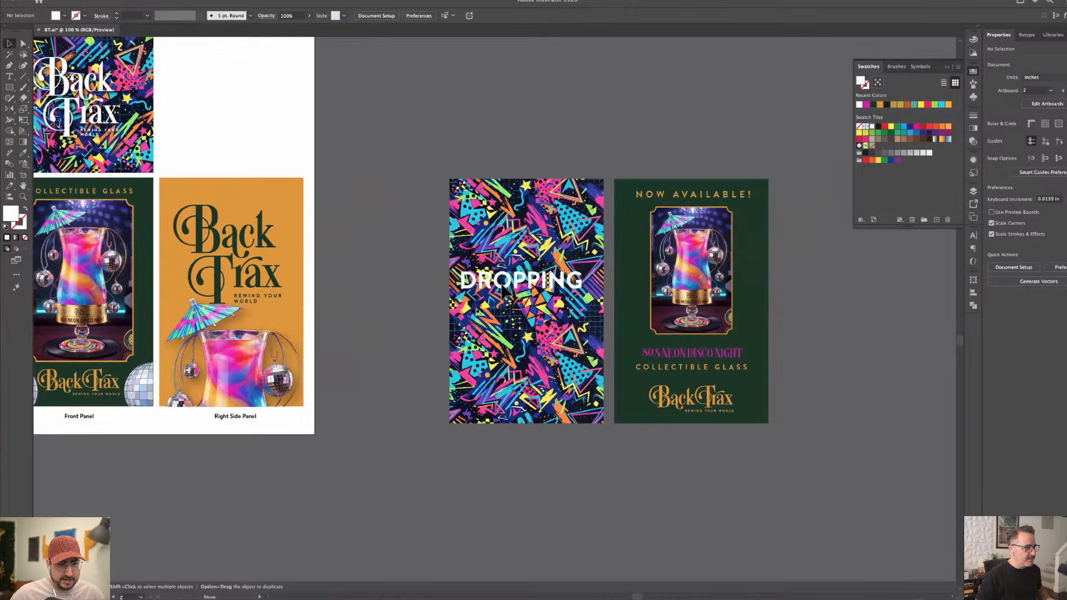
left_click_drag(502, 288, 507, 292)
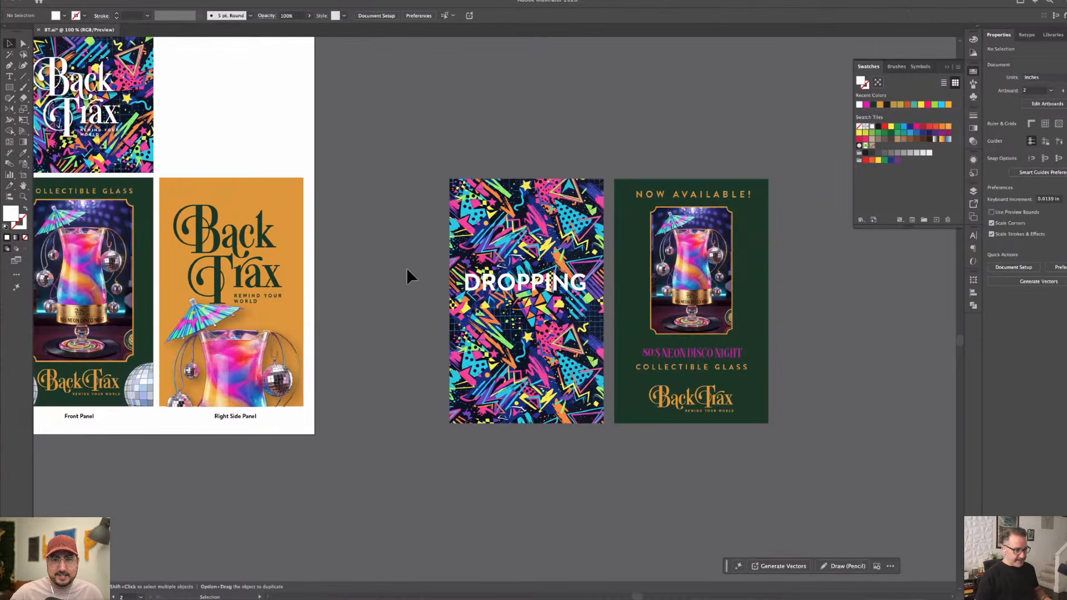
Copy the right side panel's orange rectangle to the front of the pattern card and shrink it, leaving a pattern border on all sides.
left_click_drag(272, 185, 593, 215)
key("super+shift+]")
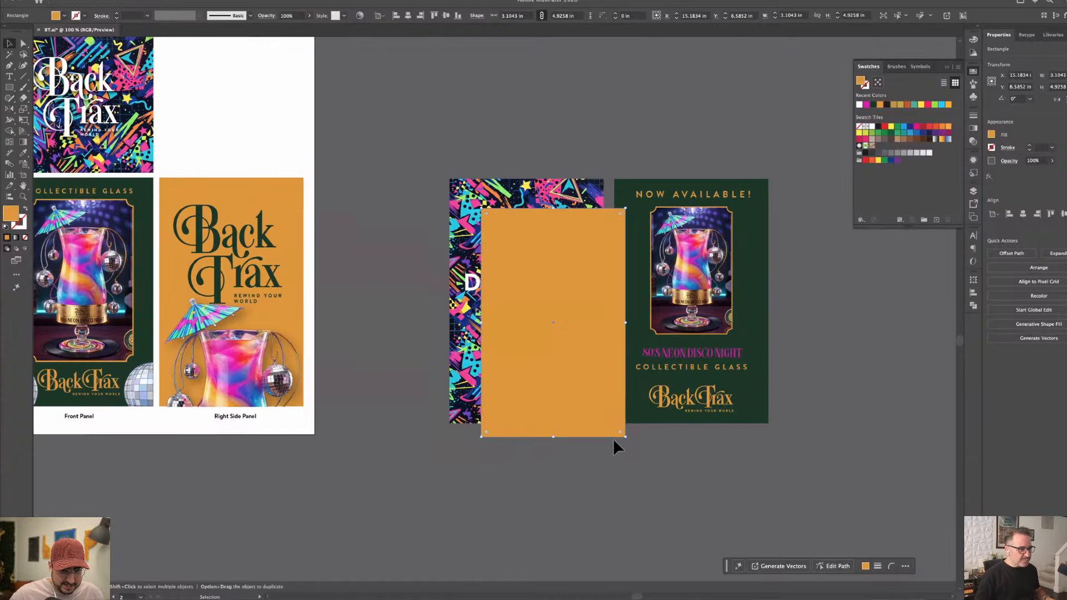
left_click_drag(626, 437, 589, 380)
left_click_drag(540, 344, 531, 348)
left_click(597, 94)
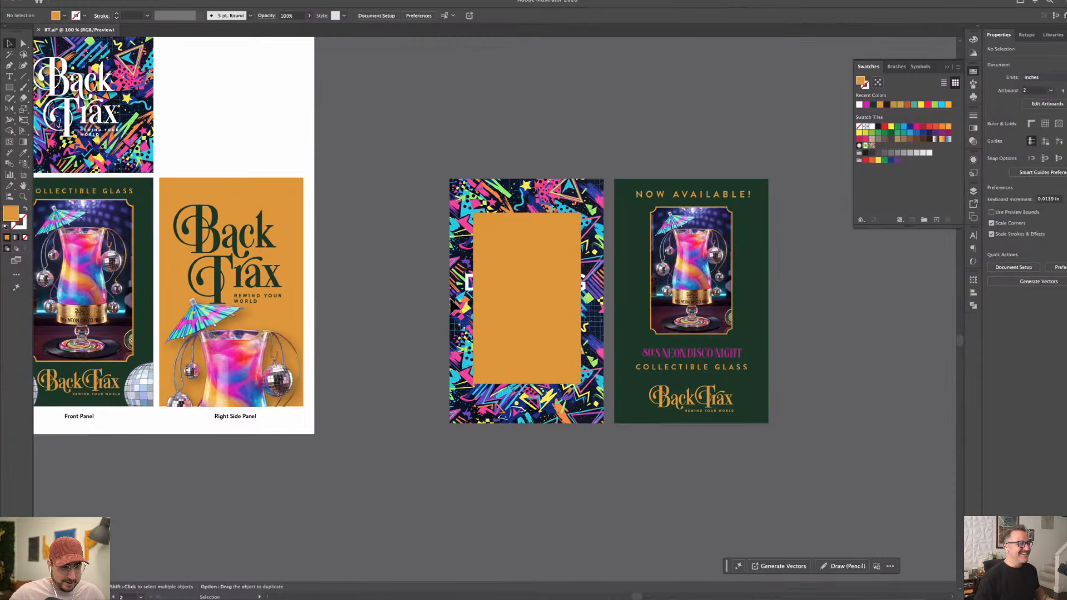
Bring the "DROPPING" text in front of the orange rectangle, reduce it to about 26 pt and place it near the rectangle's upper edge.
left_click(469, 288)
key("super+shift+]")
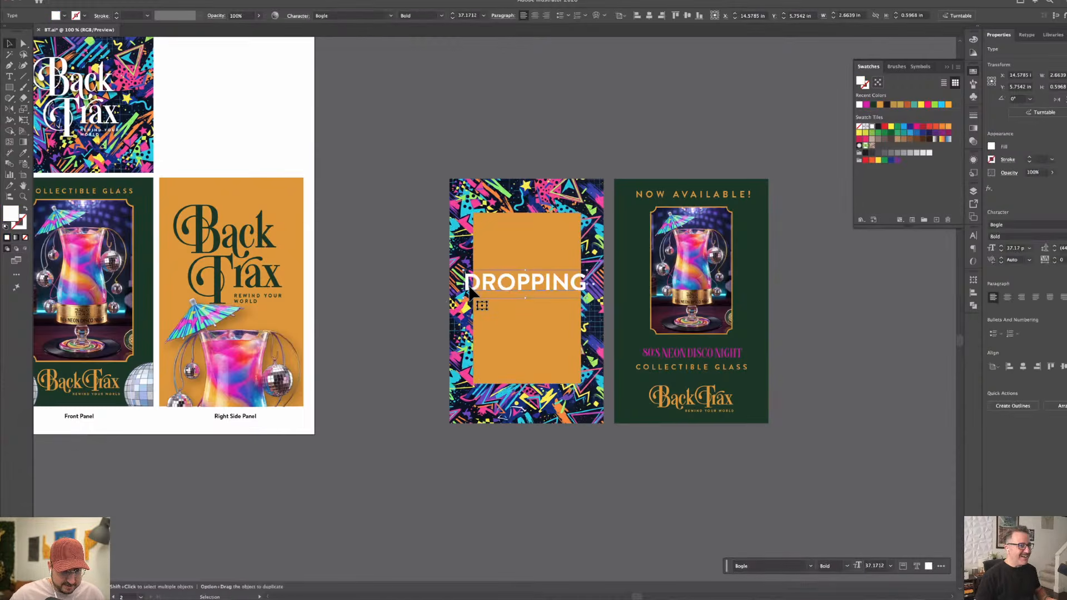
left_click_drag(585, 299, 552, 238)
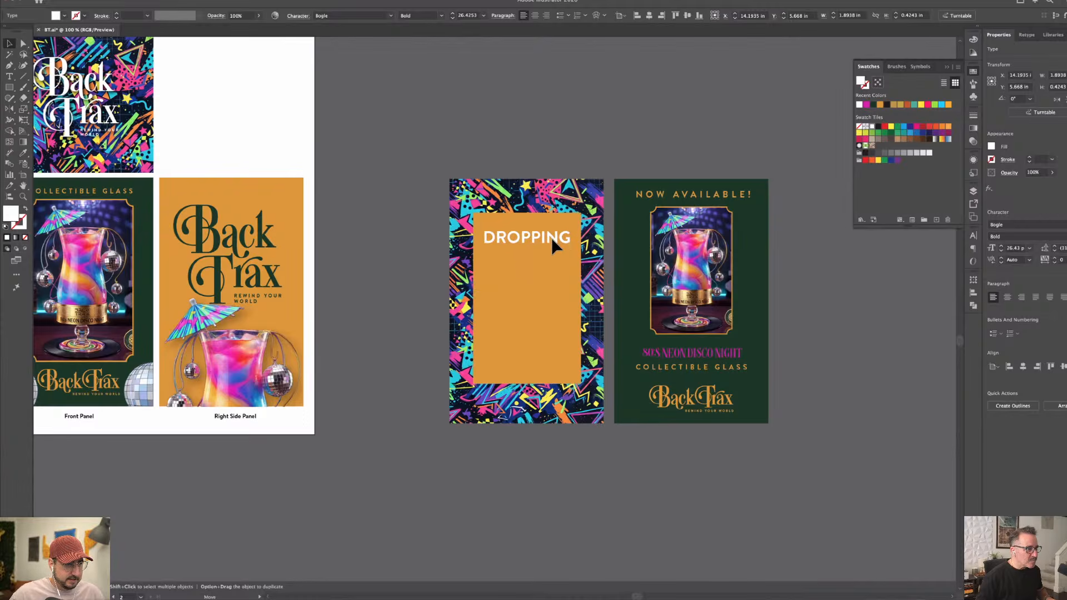
left_click(508, 127)
key("super+equal")
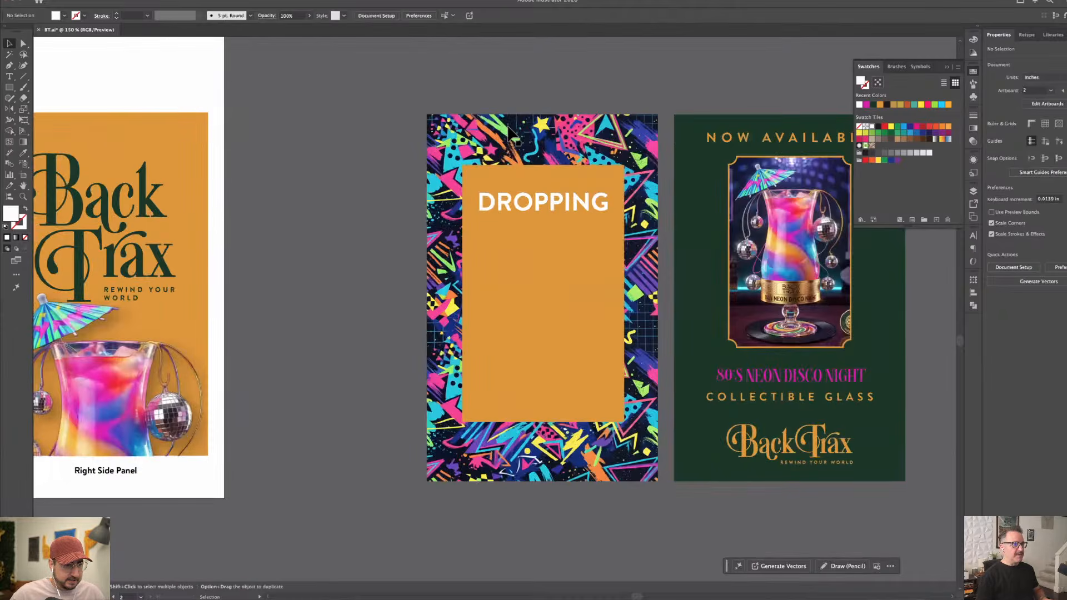
left_click_drag(447, 187, 338, 191)
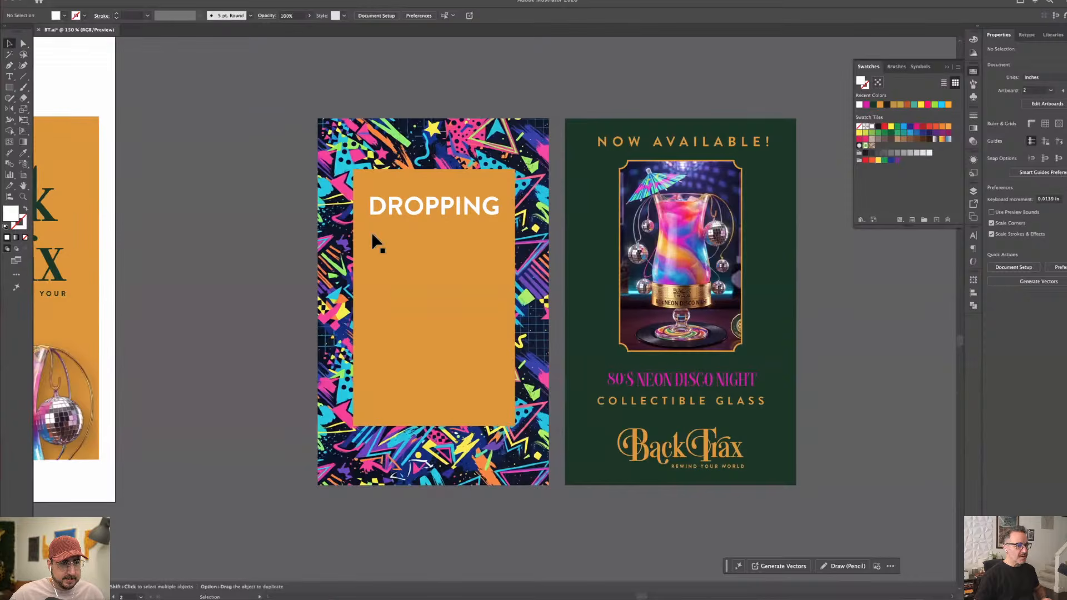
Change the "DROPPING" text to "SHOW" and enlarge it to about 43.7 pt.
left_click(447, 211)
double_click(447, 207)
double_click(447, 204)
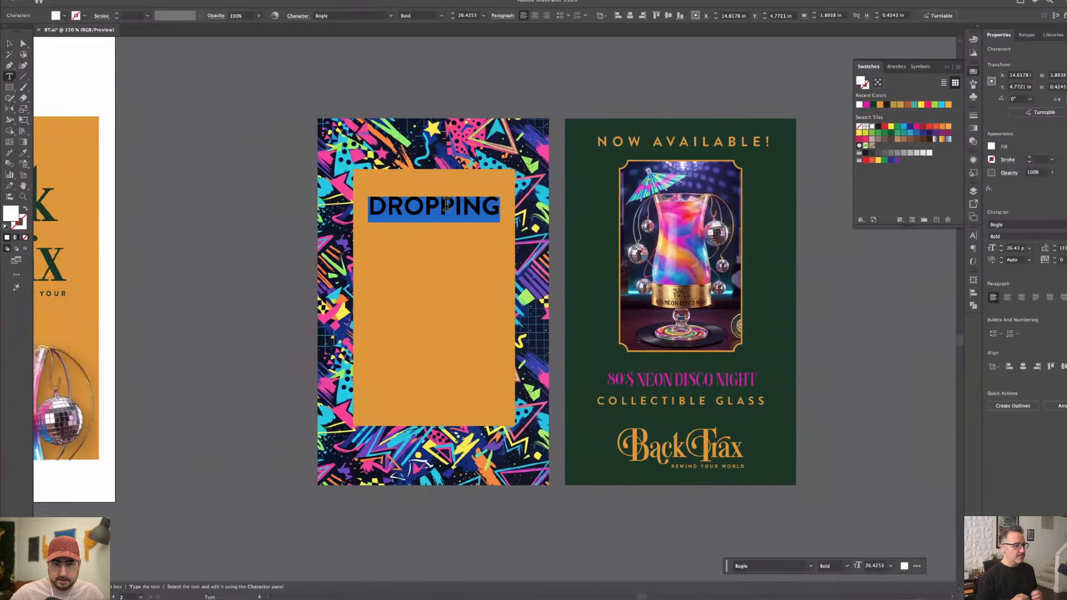
type("SHOW")
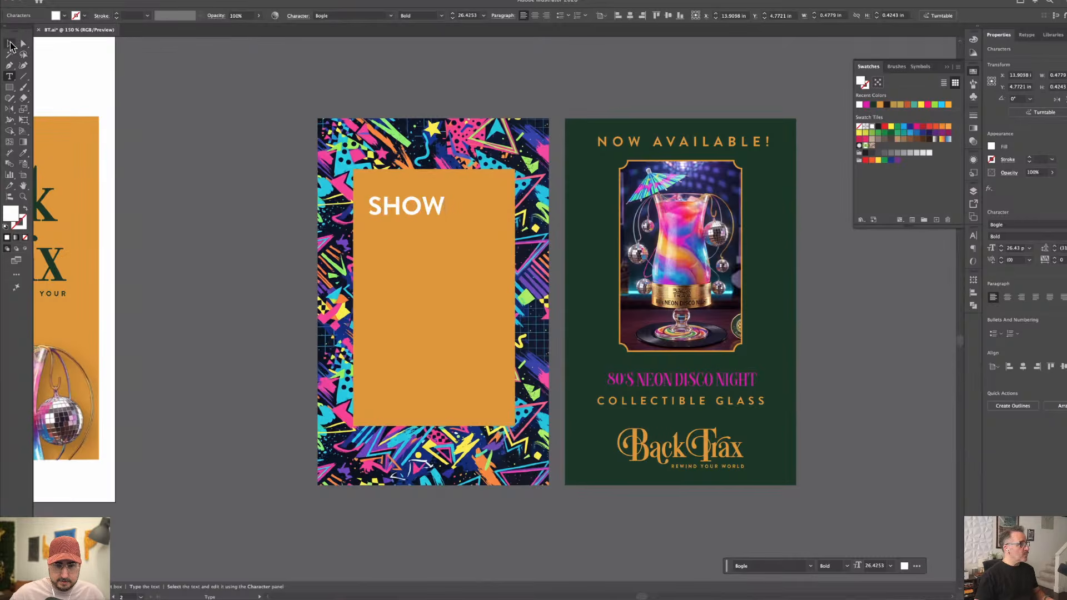
left_click(10, 43)
left_click_drag(445, 224, 457, 259)
Copy the "SHOW" line directly below, change the copy's text to "YOUR" and enlarge it to about 48 pt to match the width above.
double_click(456, 258)
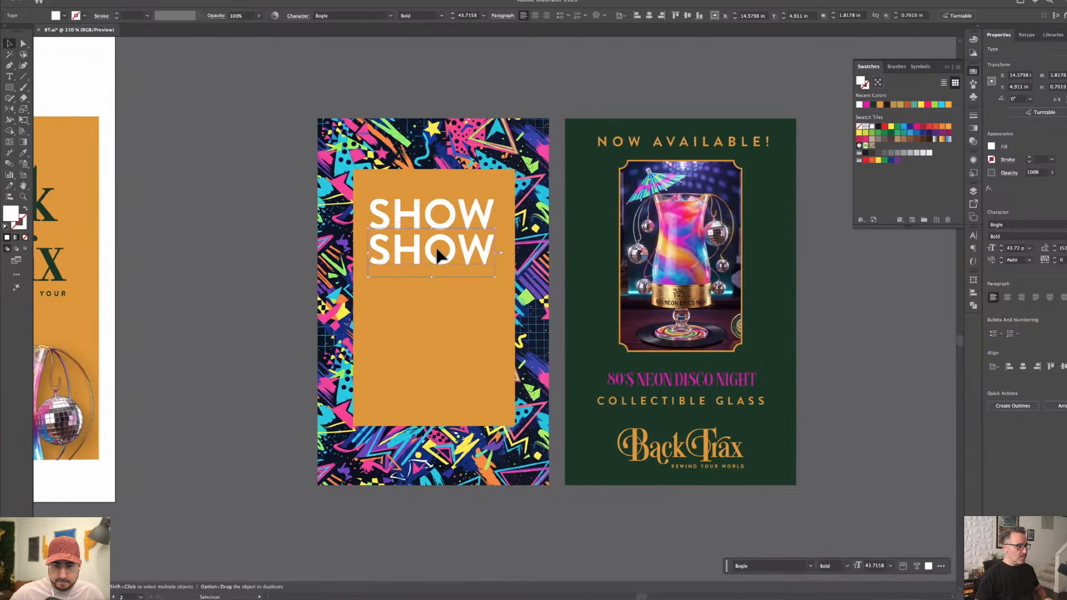
double_click(439, 255)
type("YOUR")
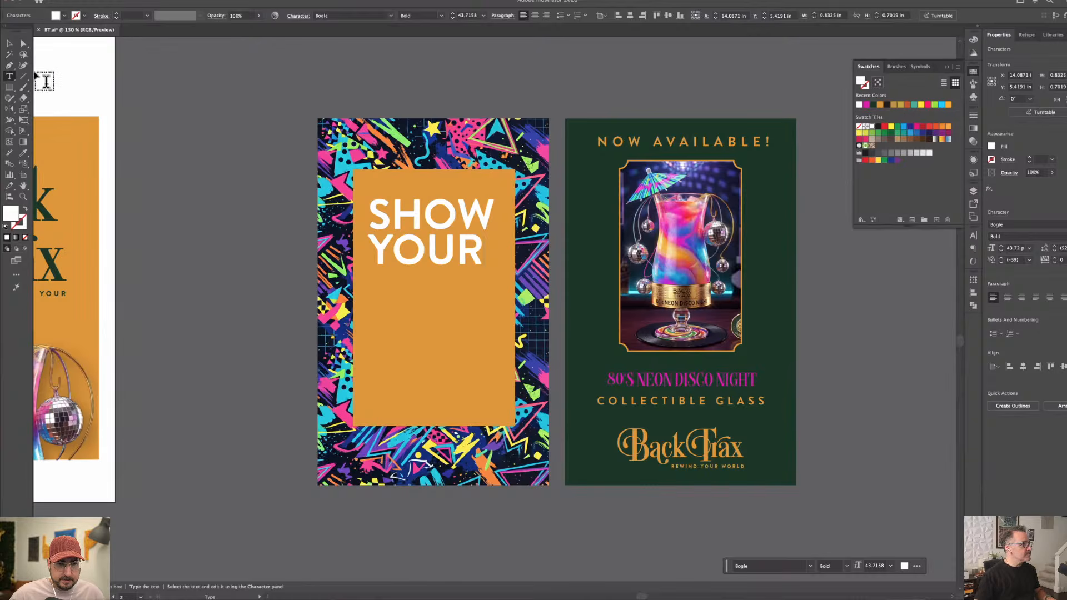
left_click(9, 44)
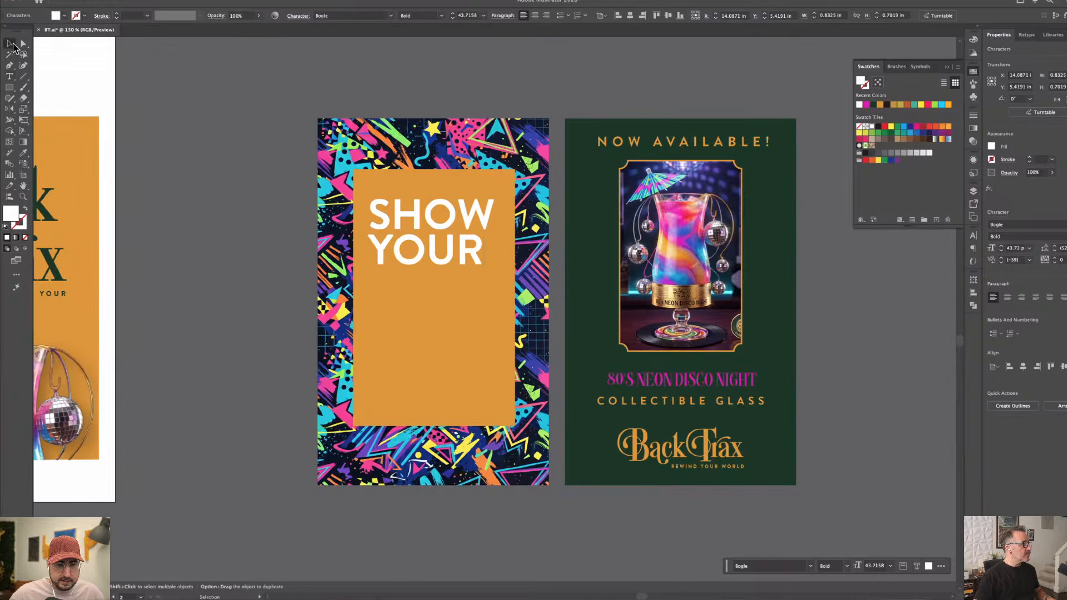
left_click(233, 162)
left_click(479, 259)
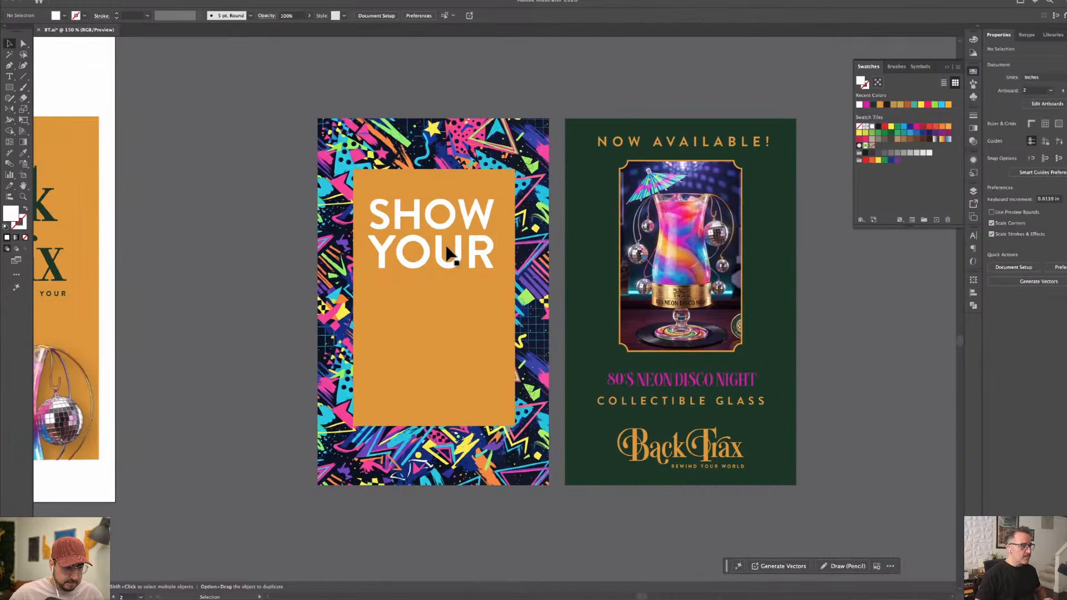
Copy the "YOUR" line directly below and change the copy's text to "80’s".
left_click_drag(448, 255, 450, 297)
double_click(449, 298)
double_click(449, 298)
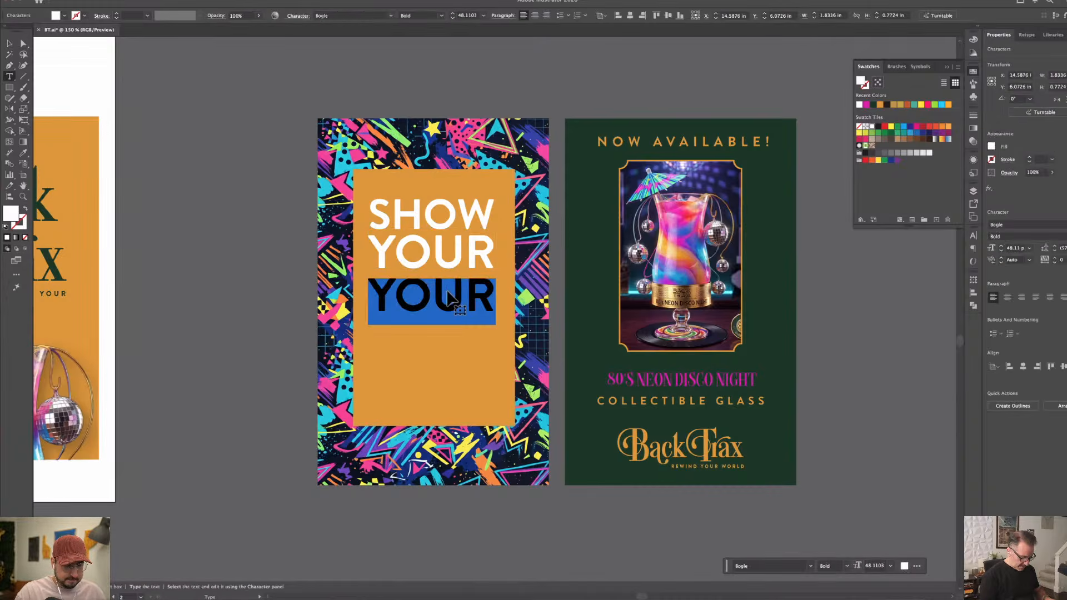
type("80’s")
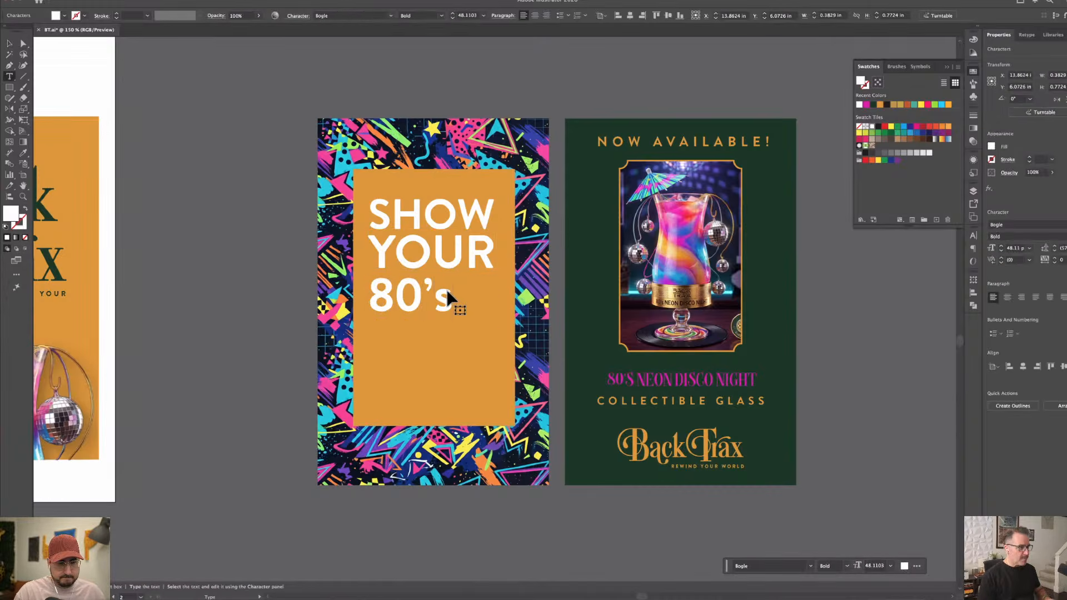
Set the "80’s" text in the SwashingtonJF Regular font, enlarge it to about 74 pt and place it below "YOUR".
left_click(8, 44)
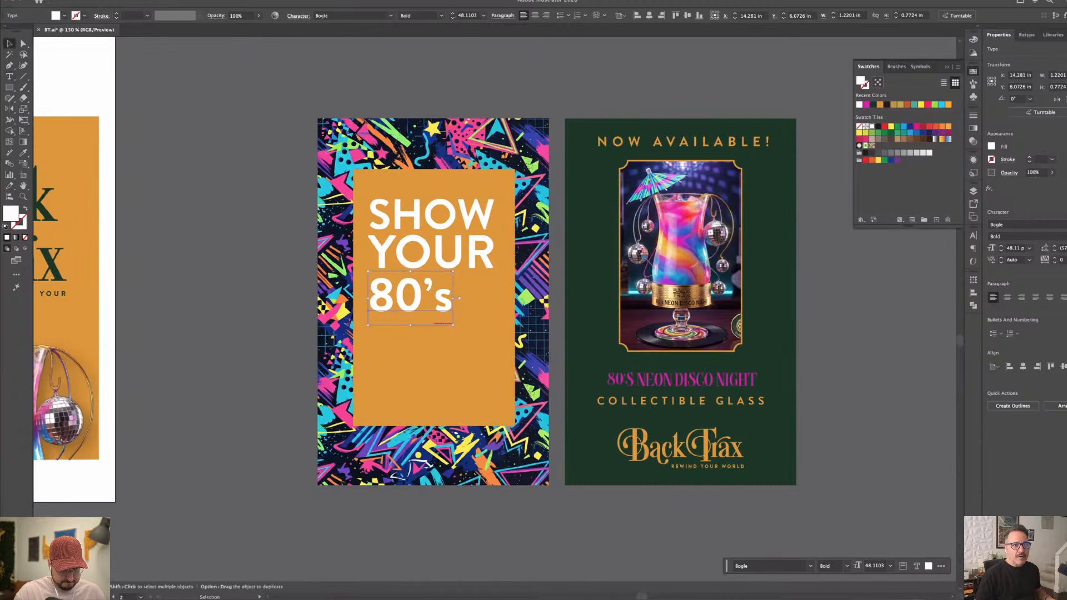
left_click(1022, 225)
left_click(1012, 305)
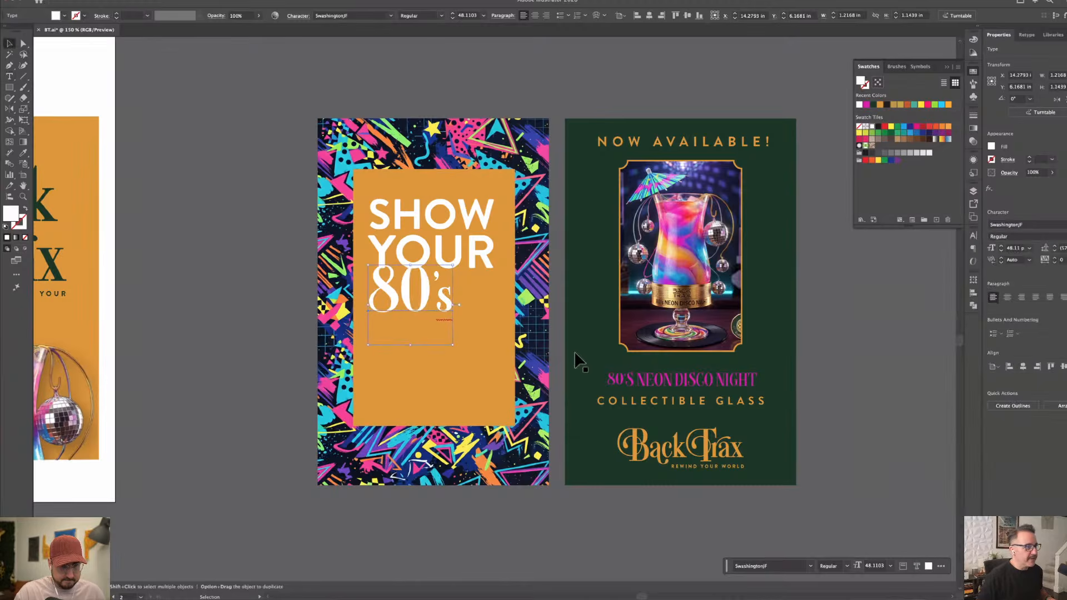
left_click_drag(453, 348, 499, 398)
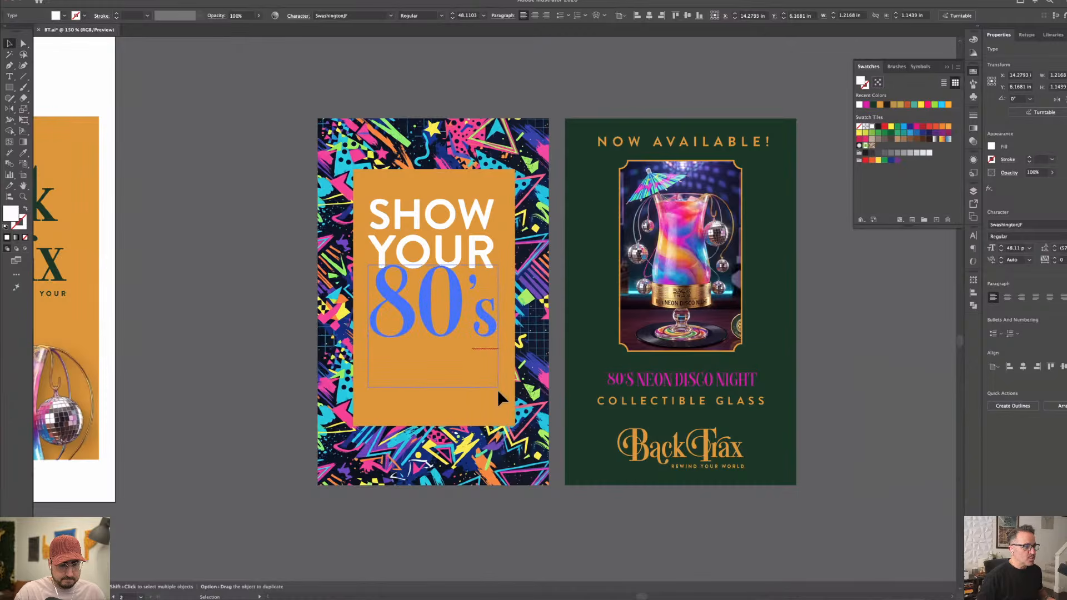
Tighten the tracking of the "80’s" text and enlarge it to about 78 pt to match the width of the lines above.
left_click(1054, 261)
left_click(1054, 261)
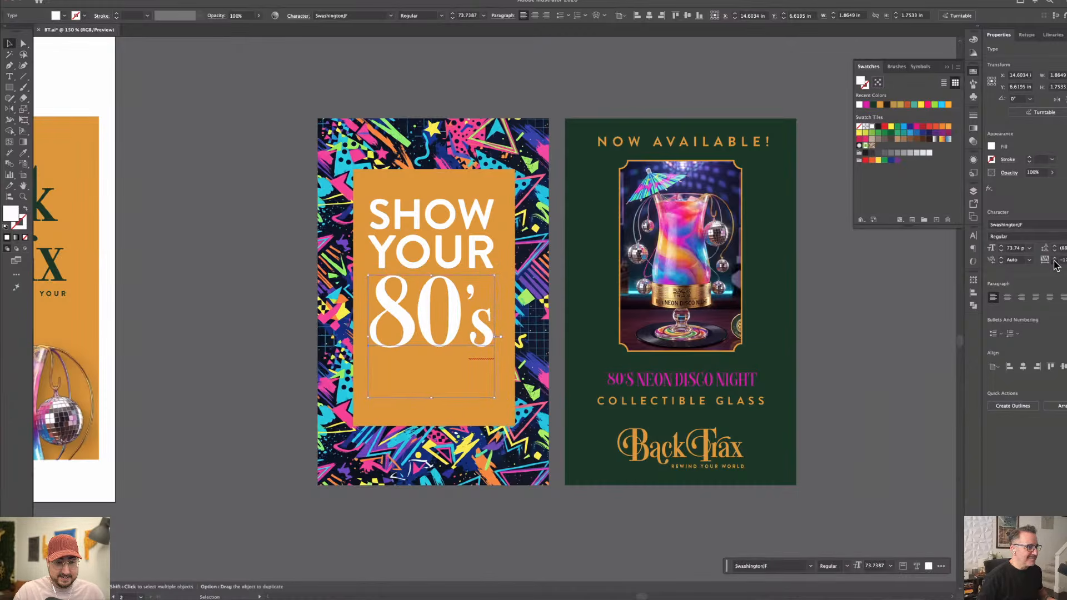
left_click(1054, 261)
left_click(1053, 261)
left_click(1054, 261)
left_click(1054, 261)
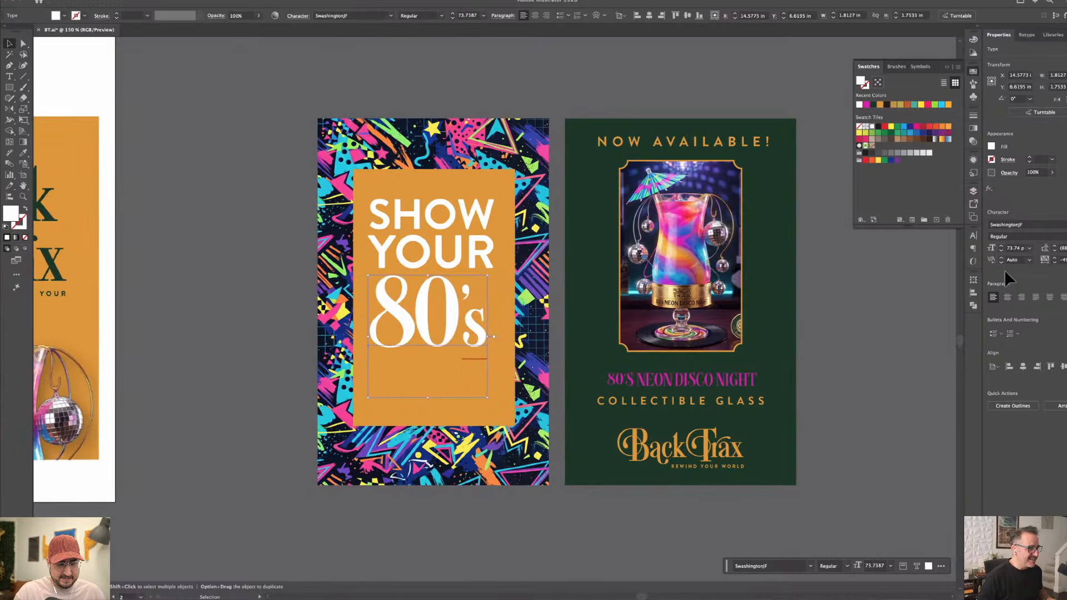
left_click_drag(488, 397, 498, 408)
left_click(480, 503)
scroll(529, 512, "left", 5)
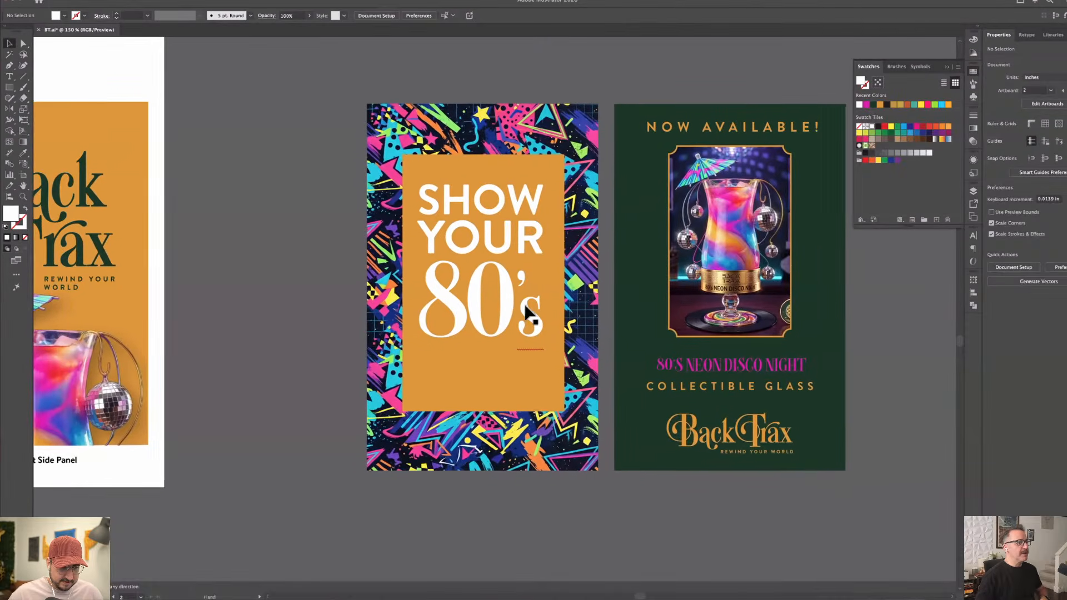
Copy the "SHOW" line to below "80’s" in the orange rectangle.
left_click_drag(507, 211, 499, 362)
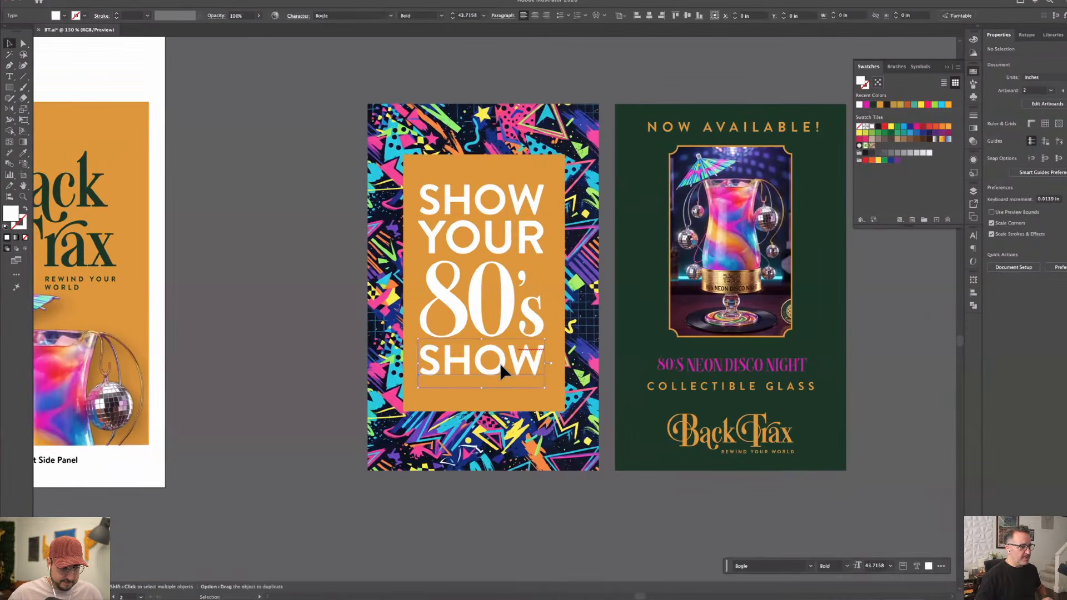
double_click(499, 363)
triple_click(502, 375)
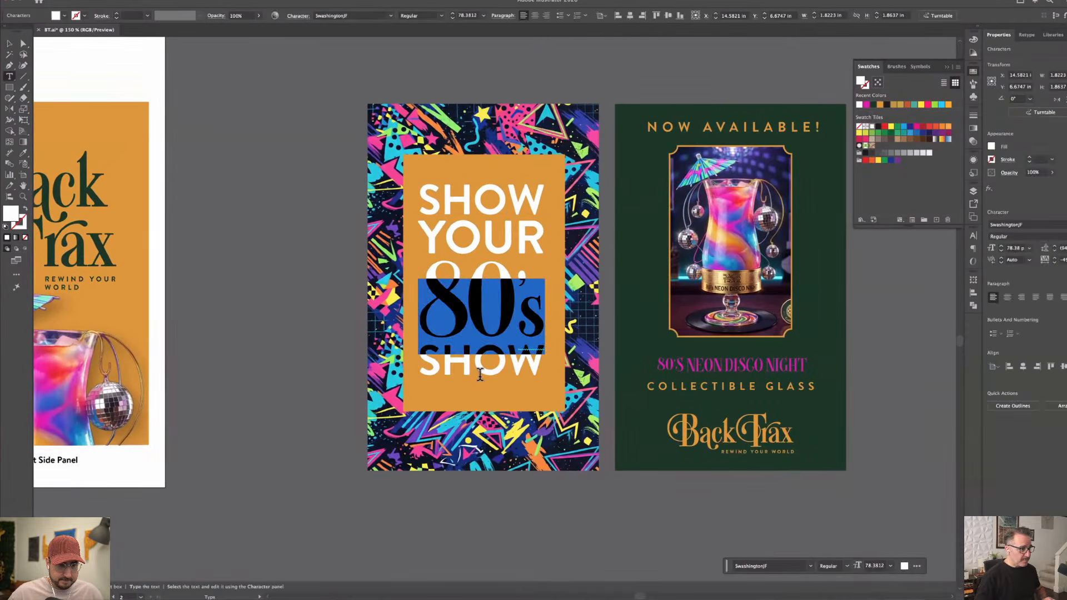
left_click(478, 376)
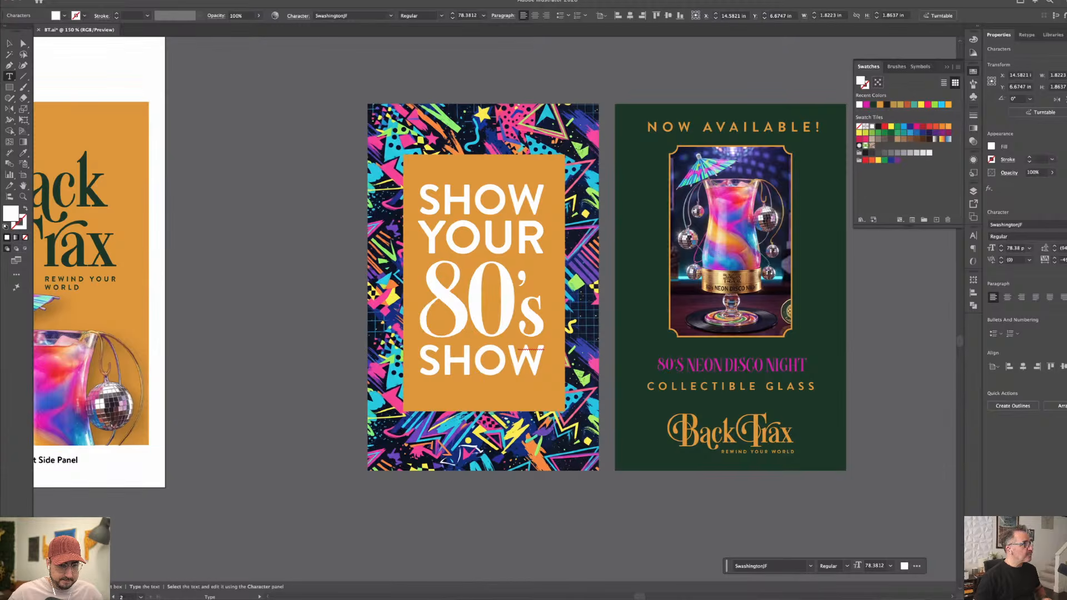
left_click(9, 43)
left_click(251, 178)
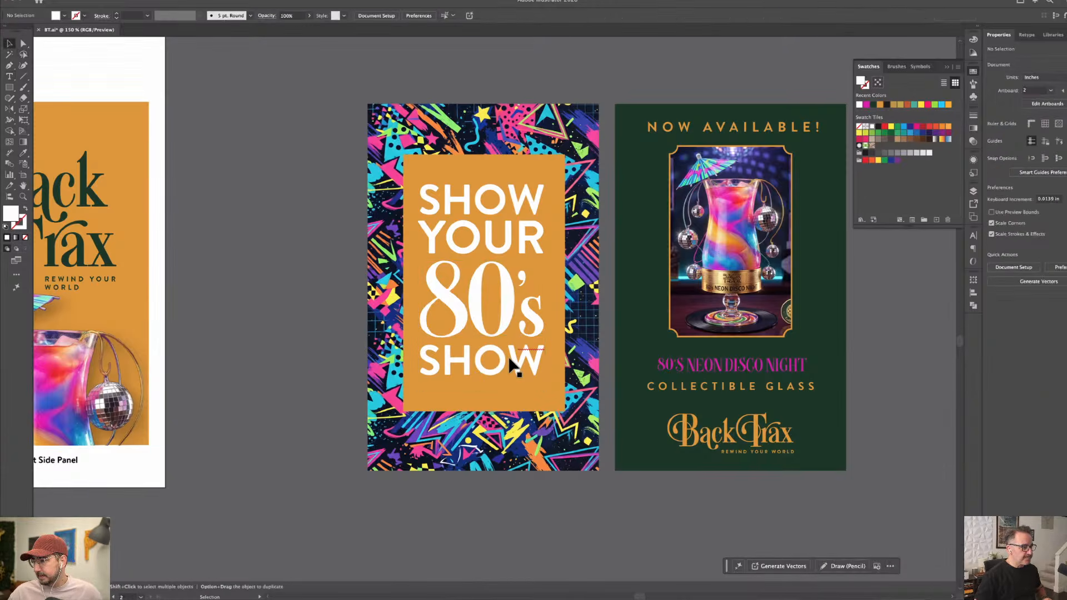
Change the copied "SHOW" line's text to "SPIRIT!" and shrink it to about 41 pt to match the width of the lines above.
left_click(457, 395)
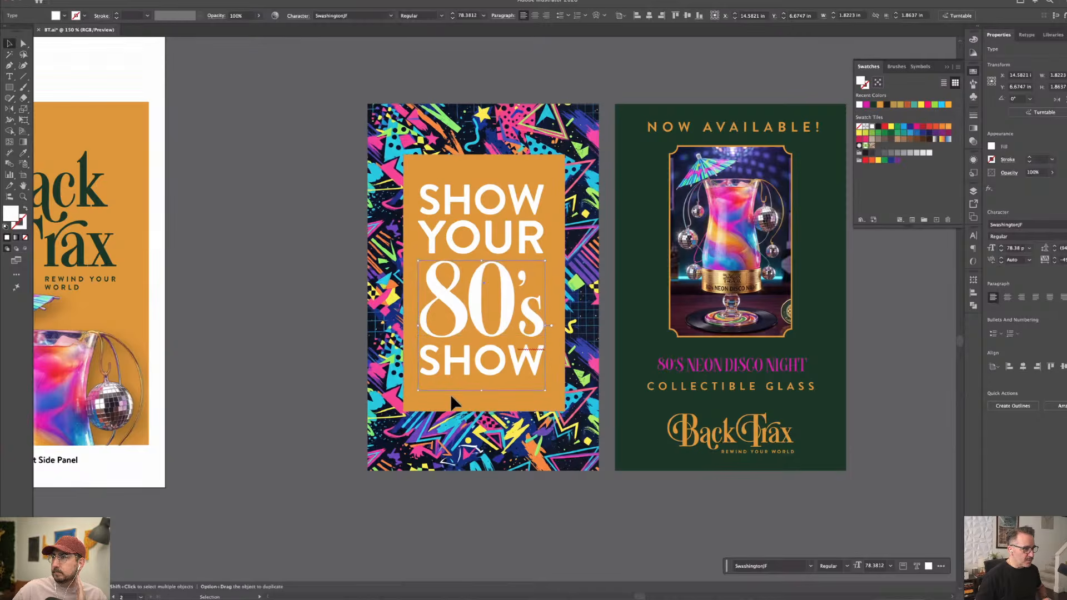
left_click_drag(445, 315, 445, 294)
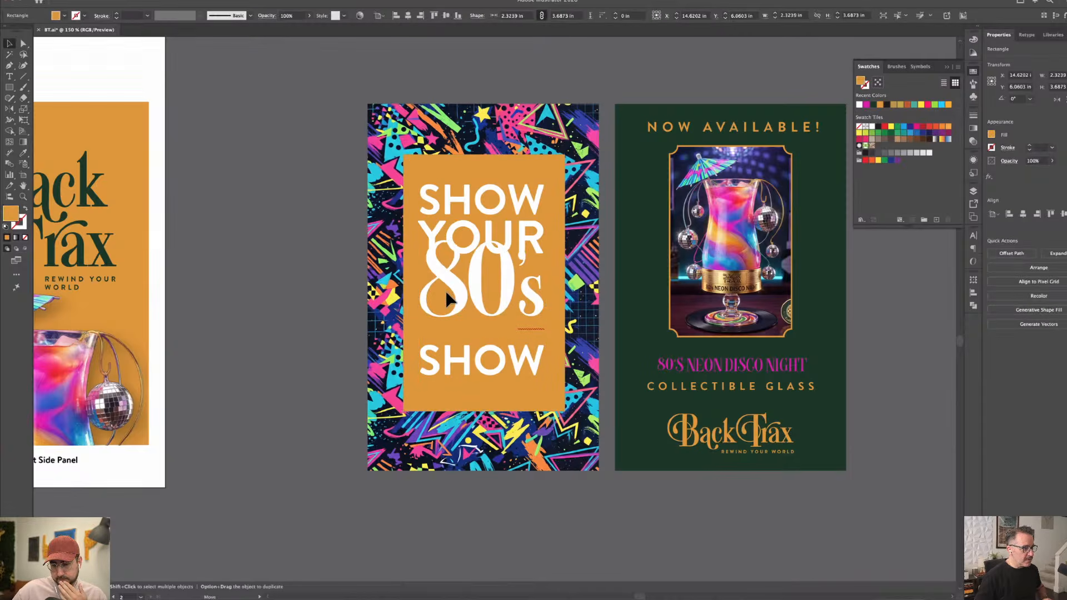
left_click(443, 369)
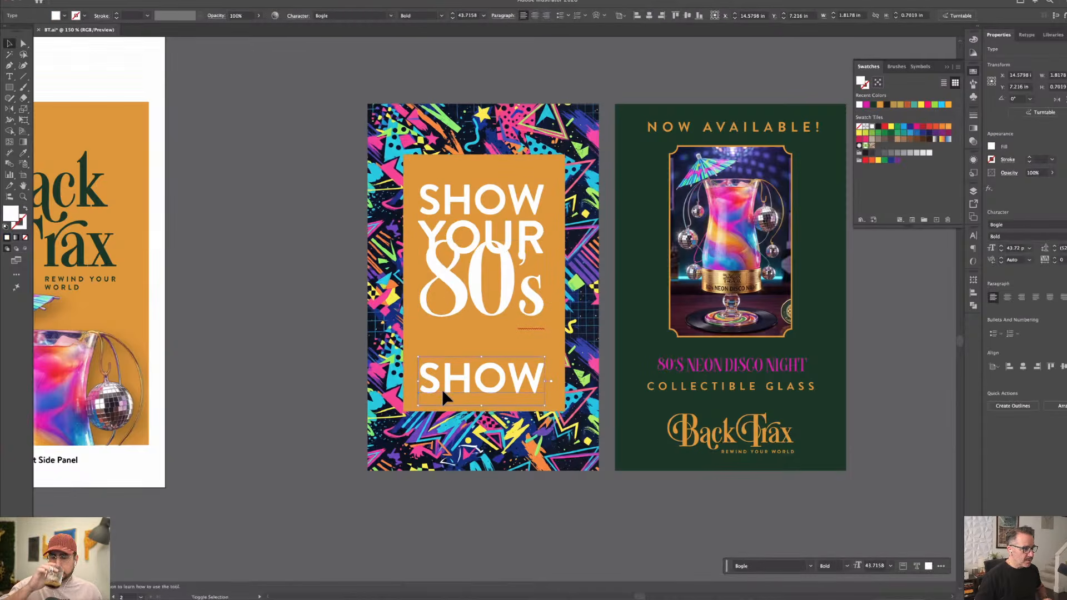
double_click(445, 387)
double_click(446, 386)
type("SPI")
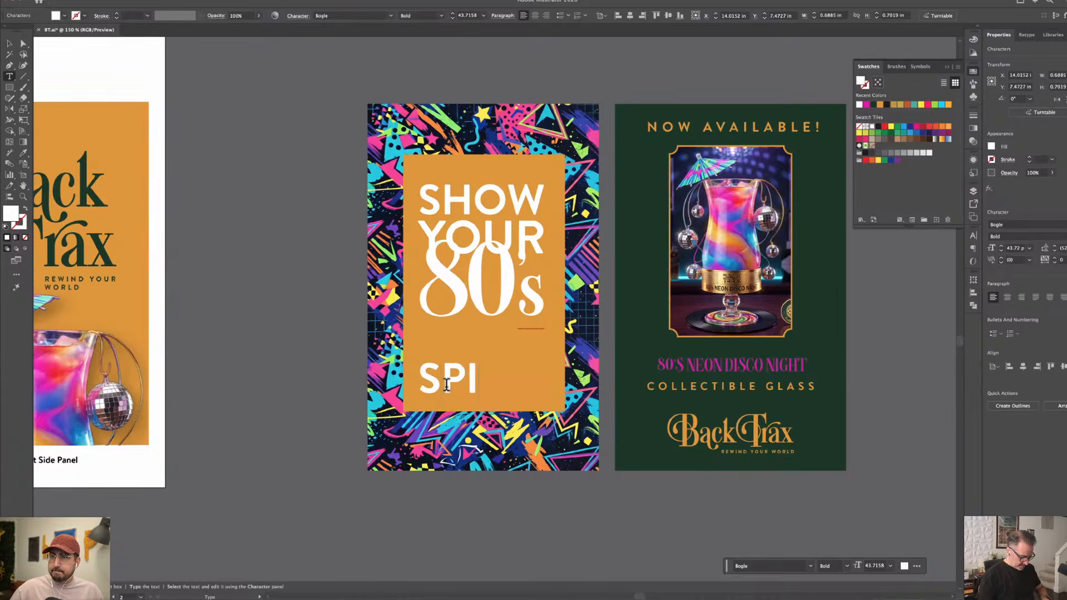
type("RIT!")
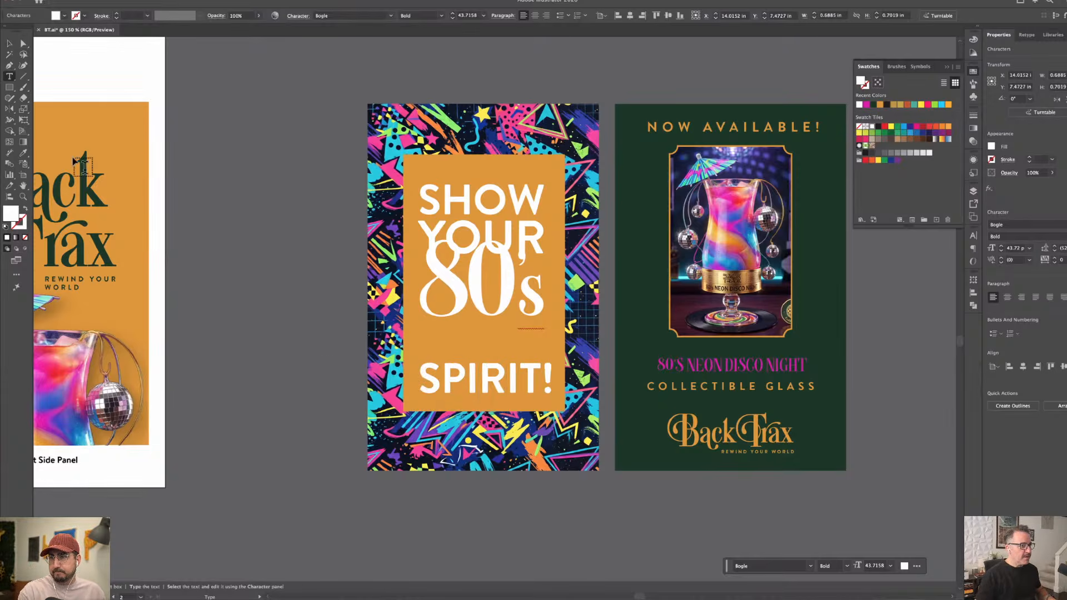
left_click(9, 43)
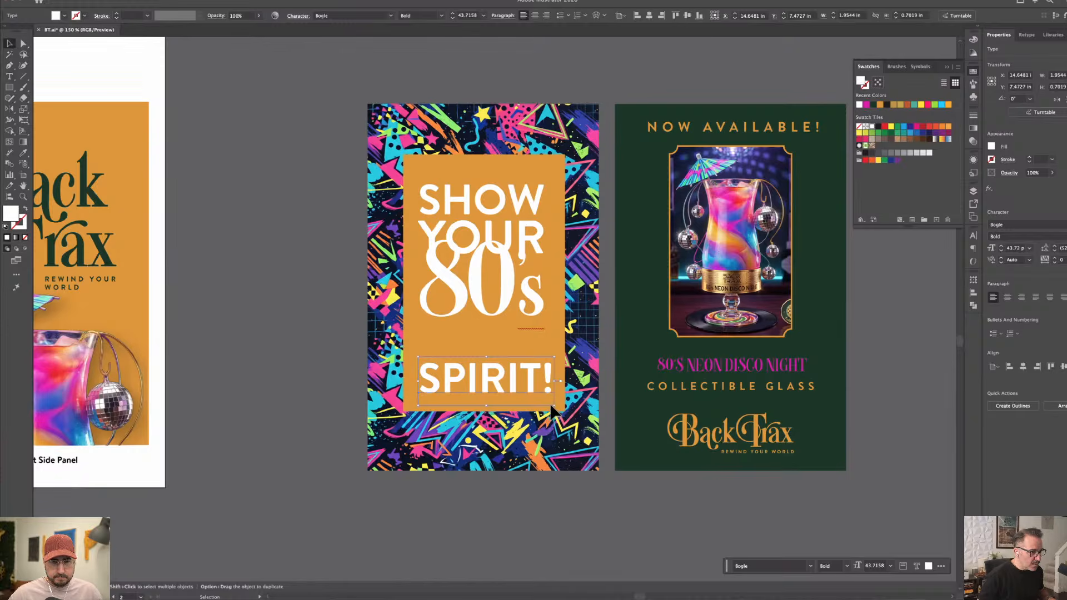
left_click_drag(555, 407, 546, 404)
Convert the "80’s" text to outlines and stack it and "SPIRIT!" closely below "YOUR" in the orange rectangle.
left_click_drag(493, 268, 495, 298)
key("super+shift+o")
key("super+z")
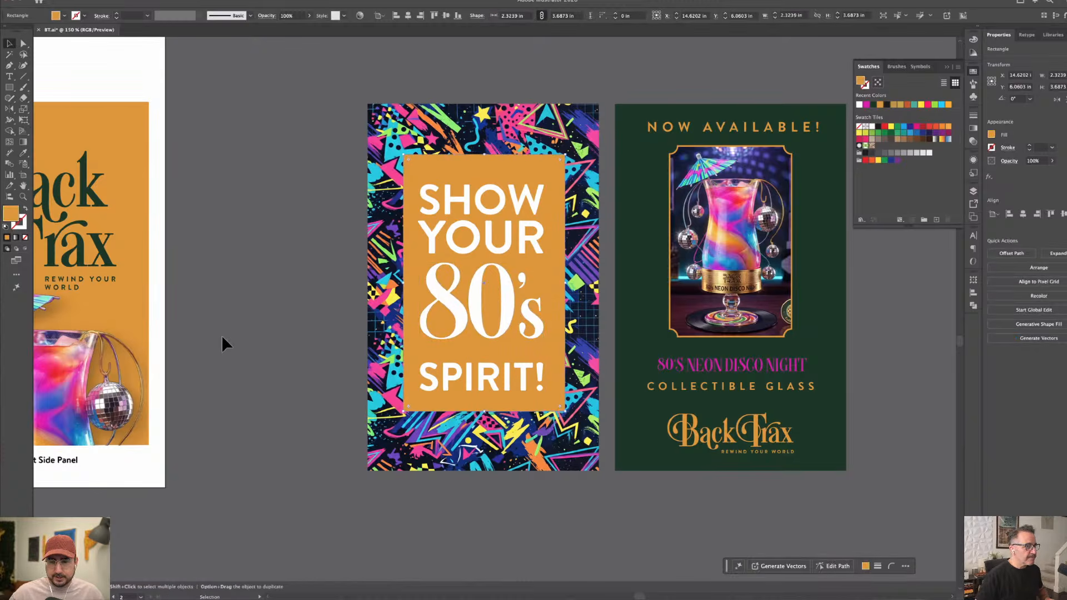
left_click(222, 335)
left_click_drag(518, 371, 519, 357)
left_click(305, 188)
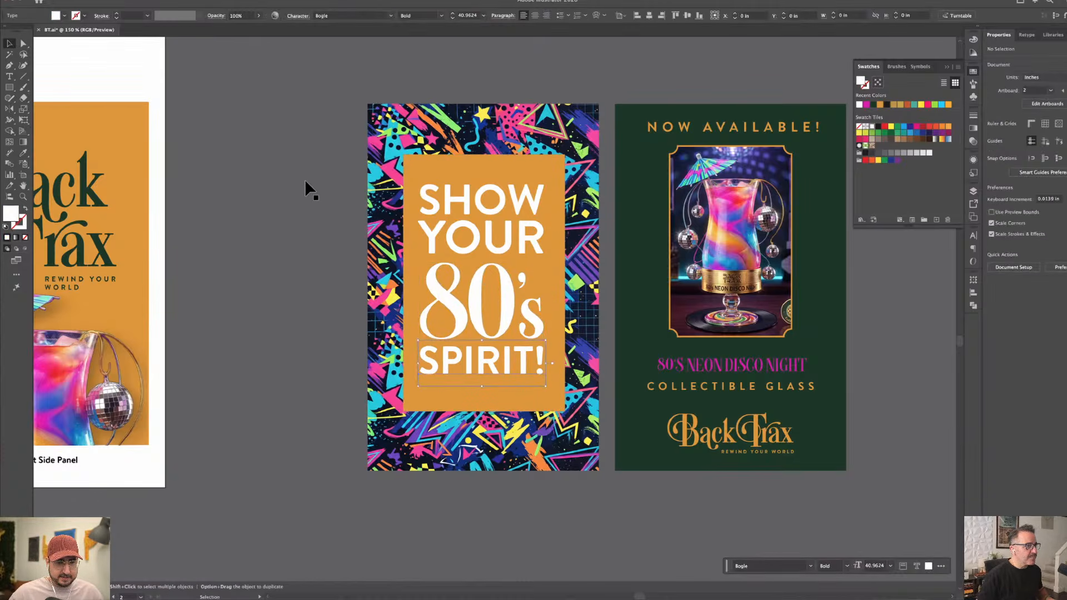
Select all four headline lines, enlarge them slightly together and center them in the orange rectangle.
key("alt+super+a")
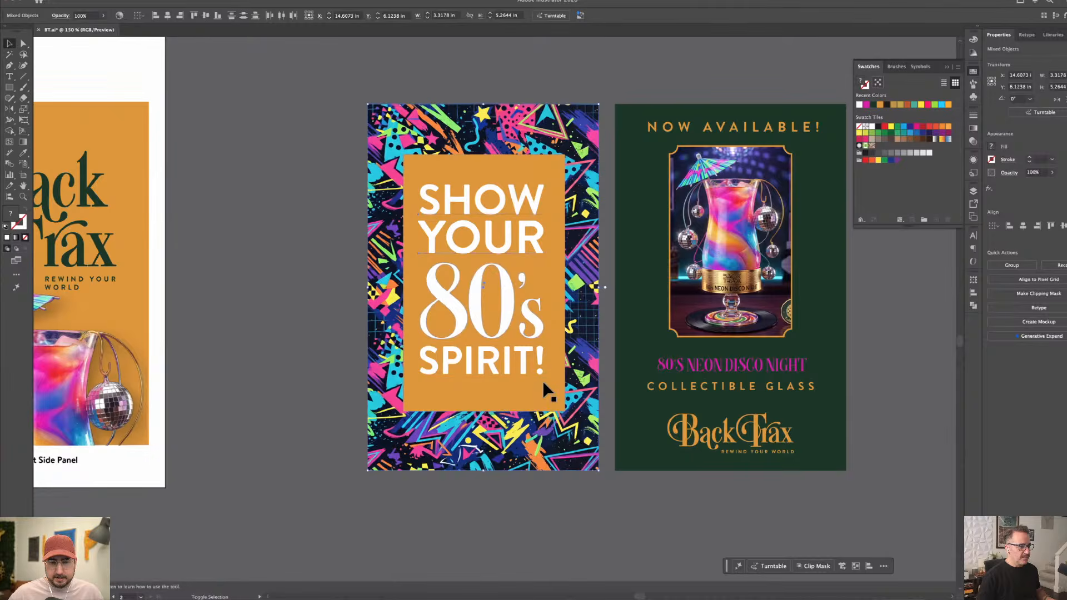
left_click(558, 438, "shift")
left_click(548, 377, "shift")
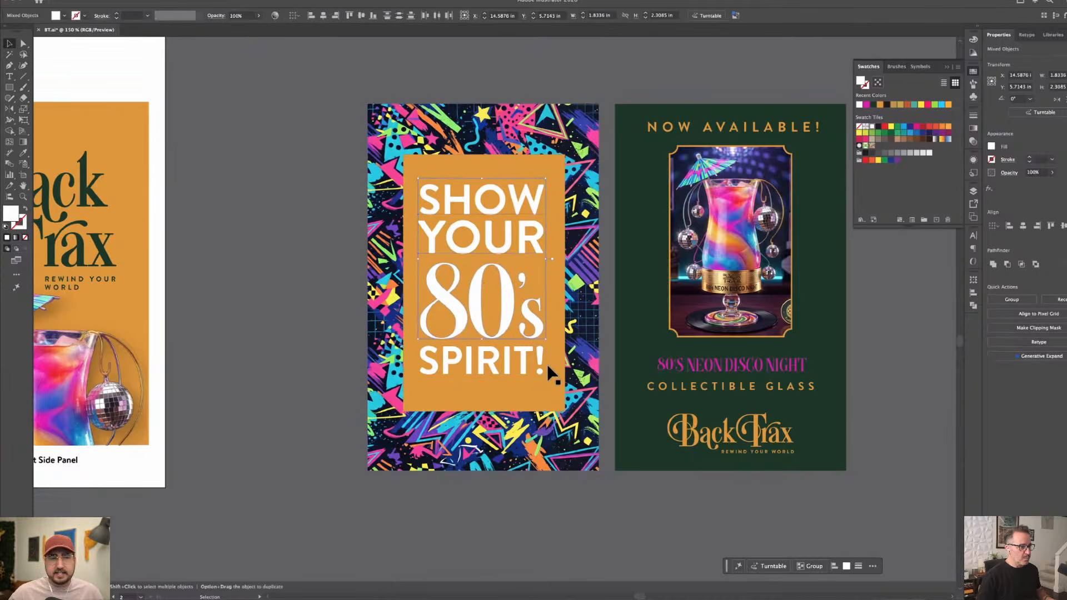
left_click(537, 374, "shift")
left_click_drag(545, 387, 550, 393)
left_click_drag(539, 336, 538, 337)
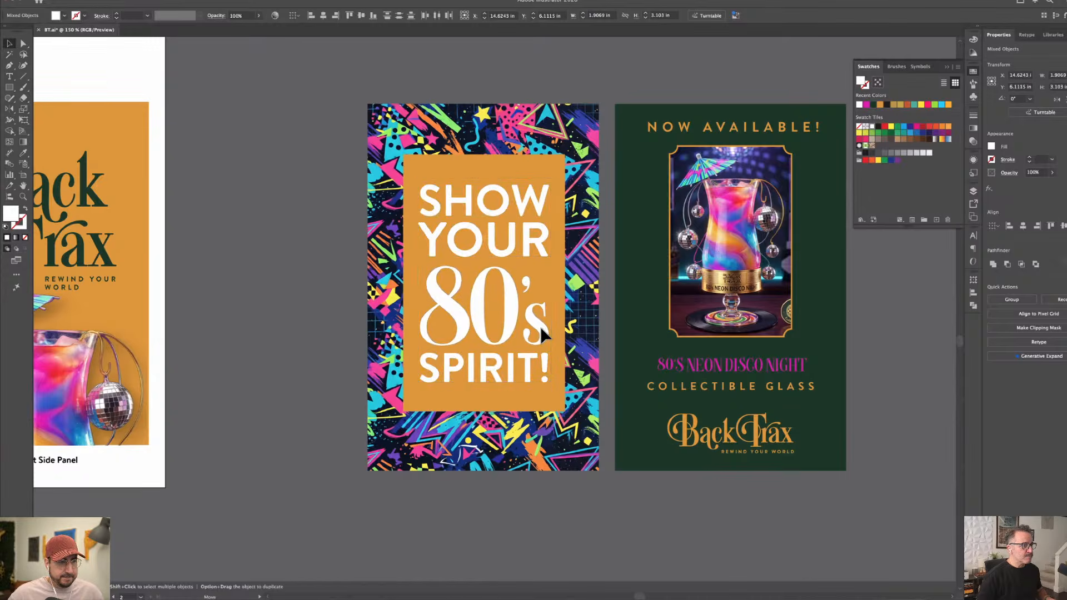
left_click(253, 370)
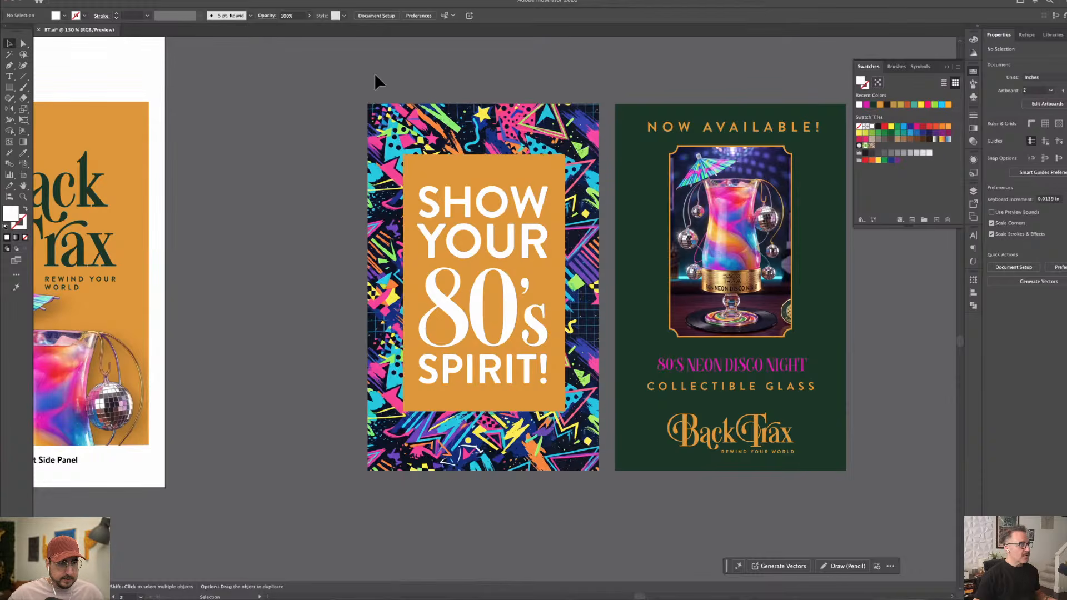
Copy the complete "SHOW YOUR 80’s SPIRIT!" card side into the Firefly board in Chrome and enlarge it below the box images.
key("super+minus")
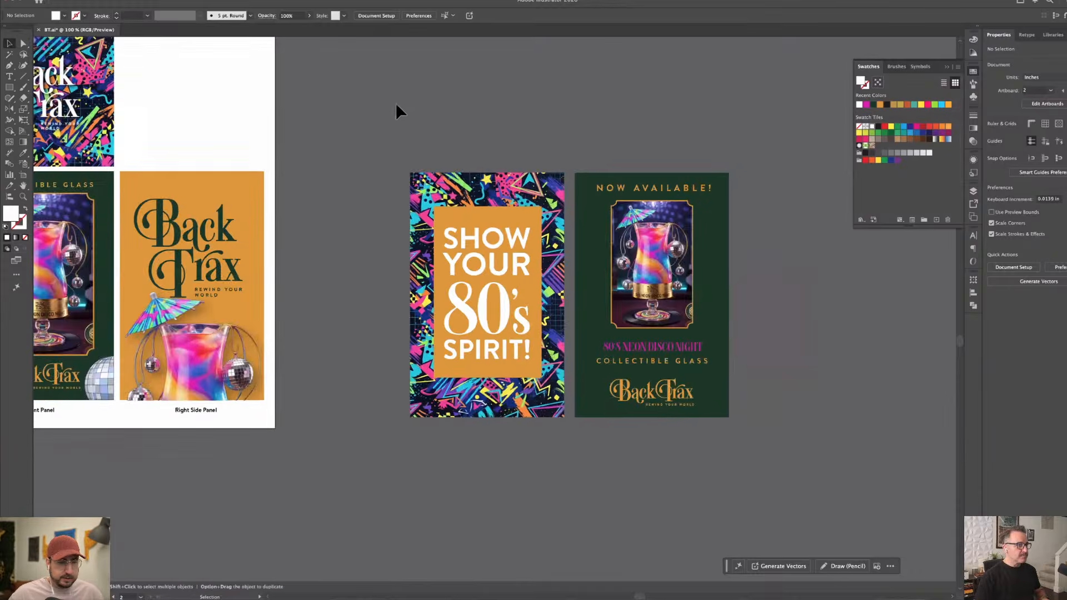
left_click_drag(564, 431, 565, 429)
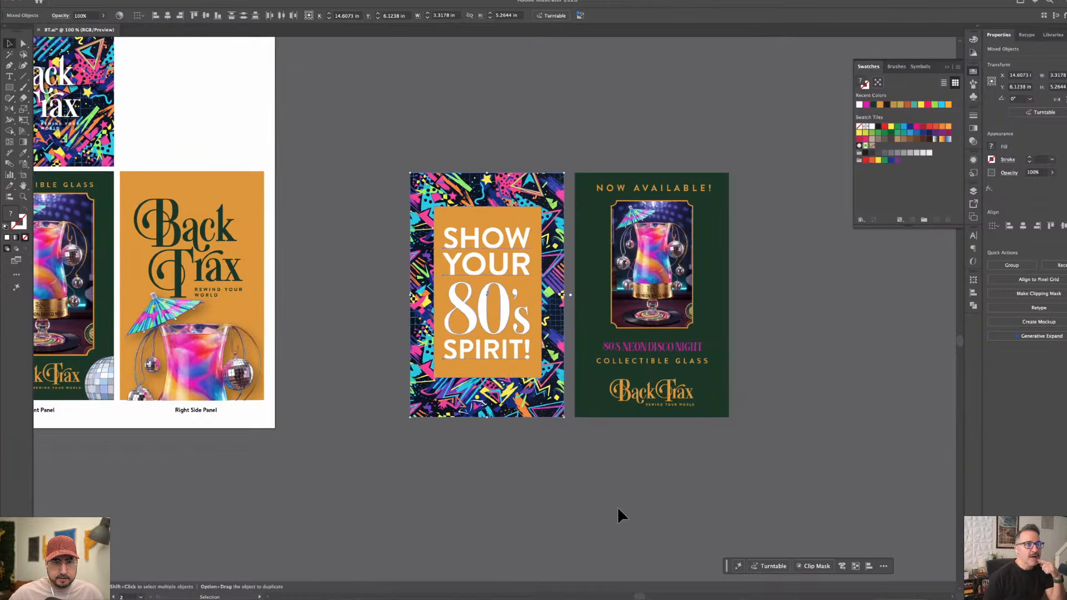
left_click(1052, 34)
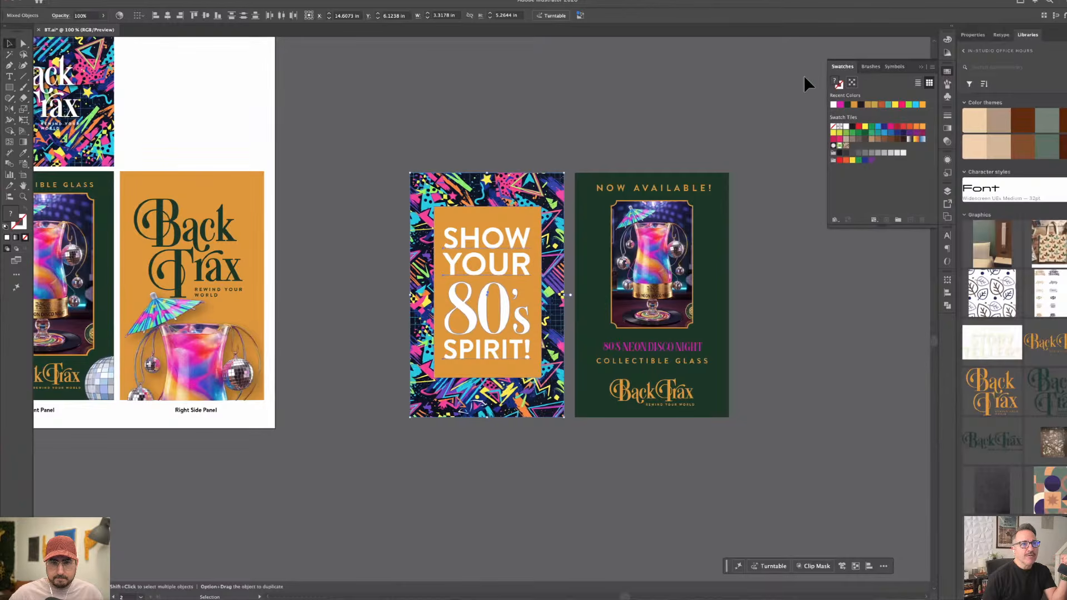
left_click(631, 144)
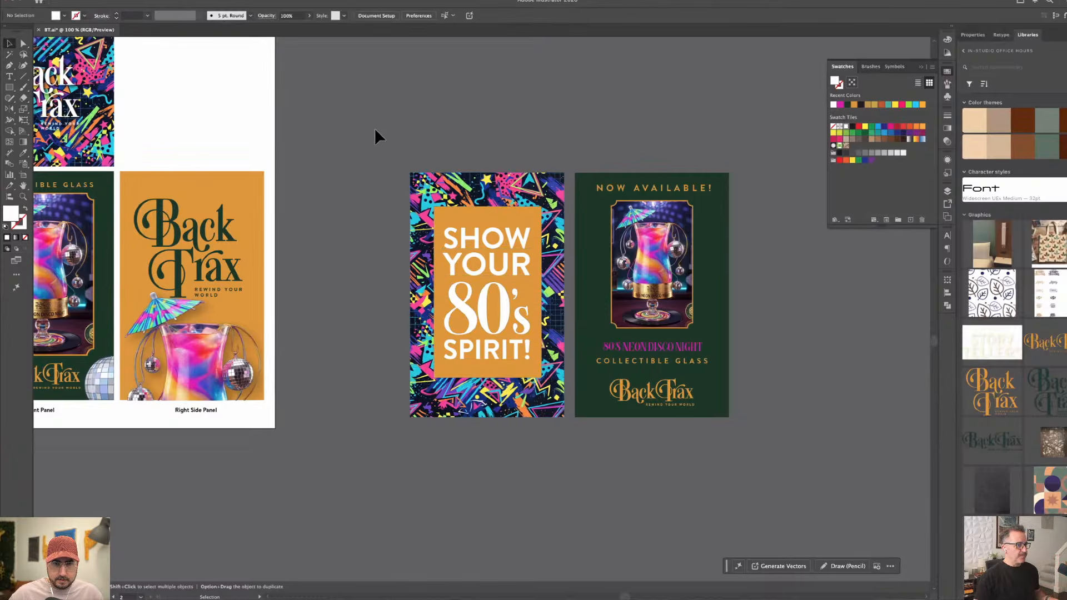
left_click_drag(571, 443, 568, 442)
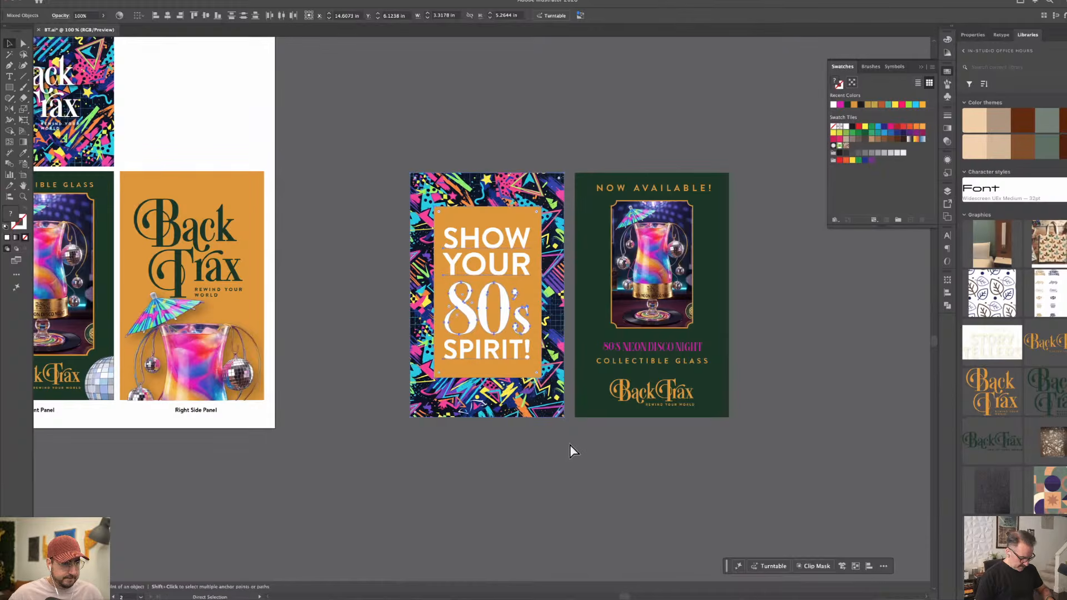
mouse_move(544, 593)
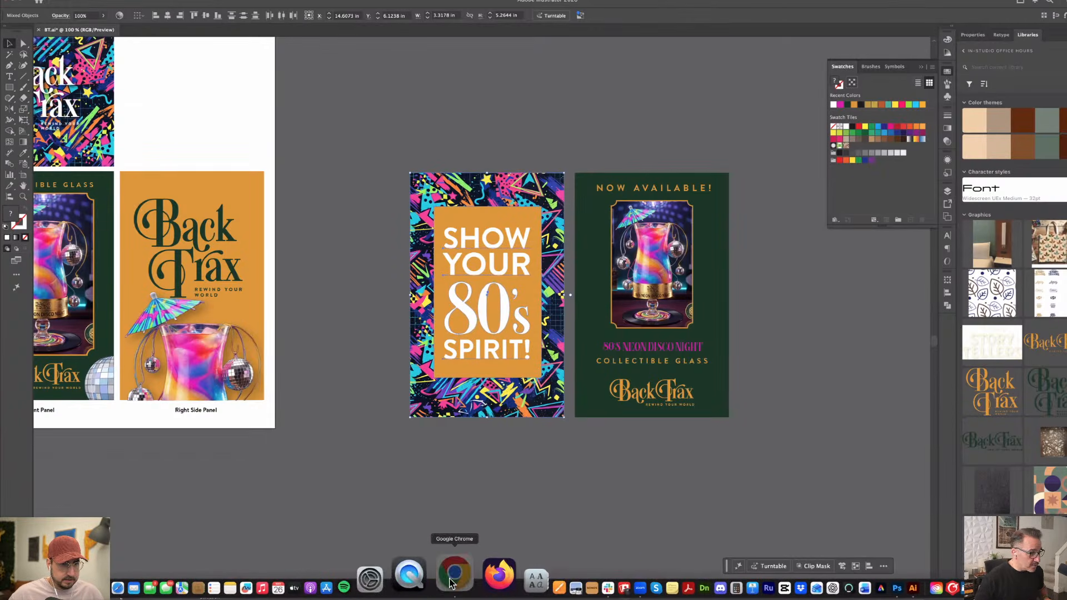
left_click(453, 581)
scroll(469, 478, "down", 5)
key("super+v")
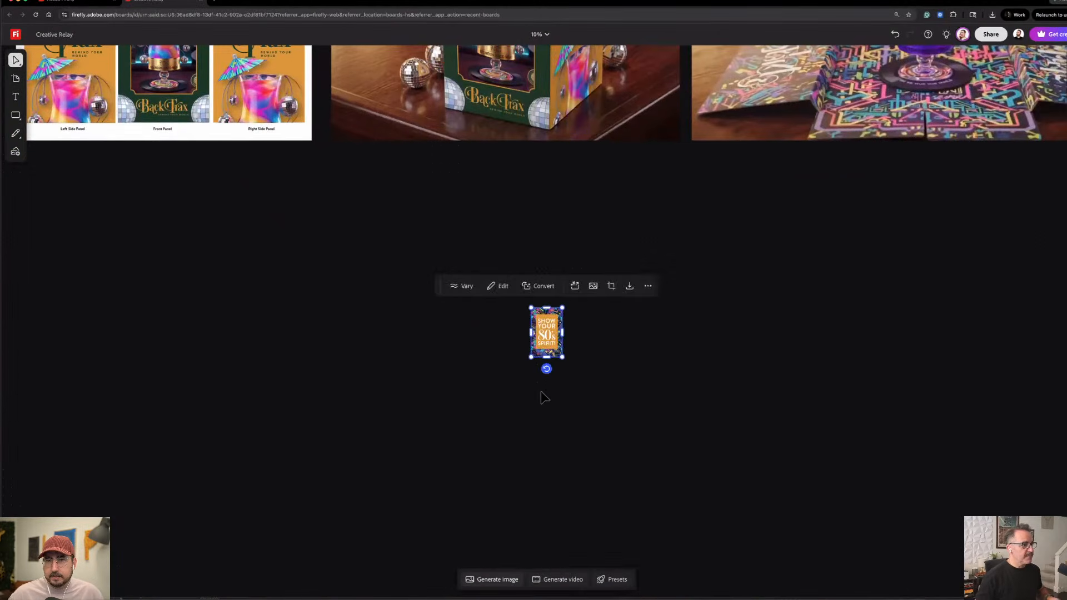
left_click_drag(550, 348, 477, 386)
left_click(596, 504)
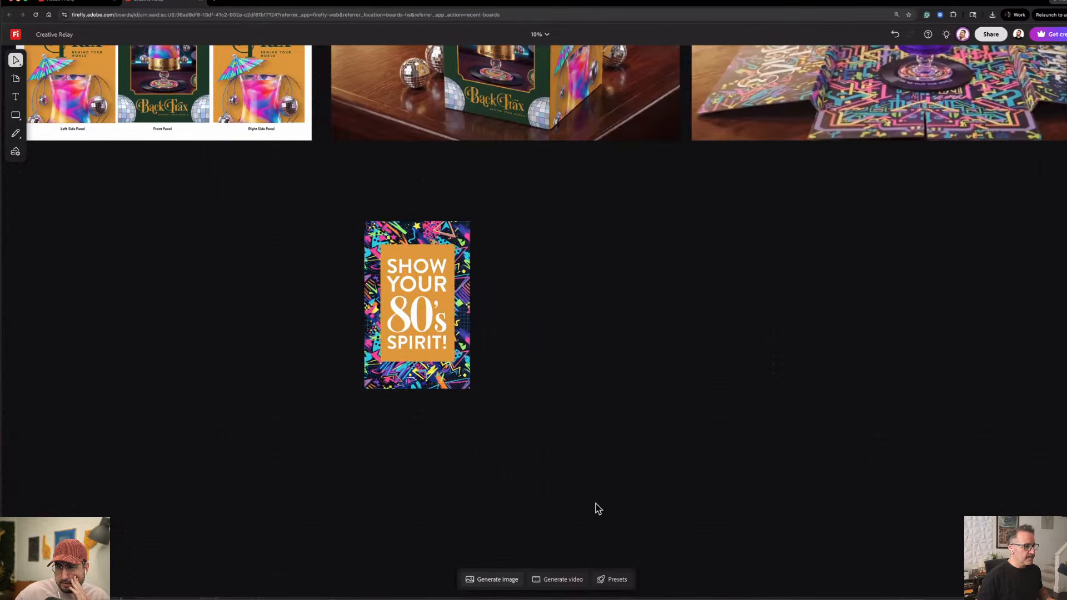
Switch to Illustrator and, on the green card side, shrink the BackTrax logo and enlarge the framed glass picture, moving the text below it down.
mouse_move(593, 597)
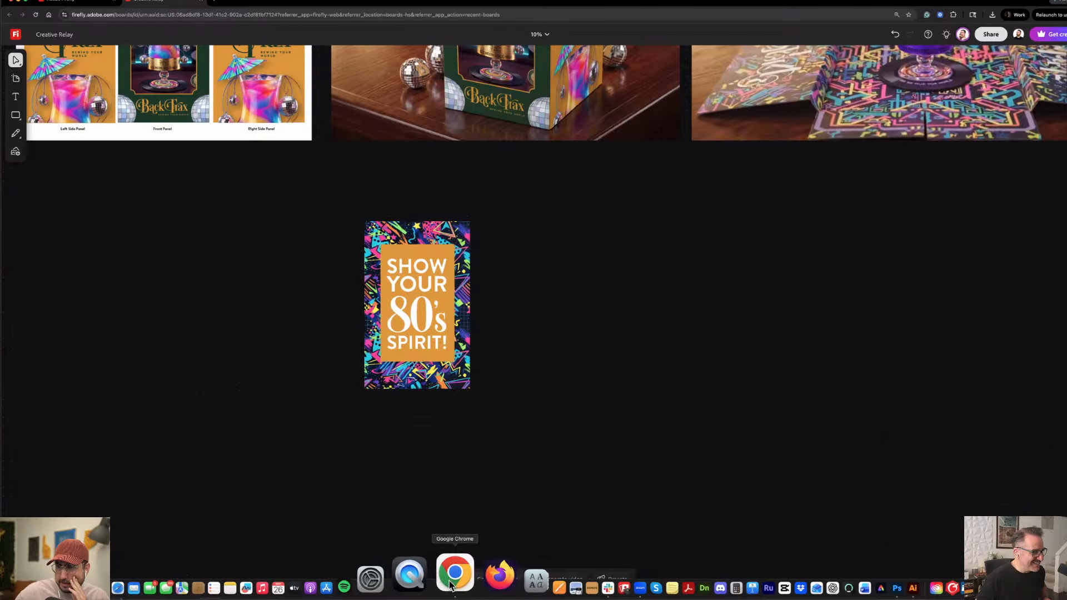
left_click(850, 578)
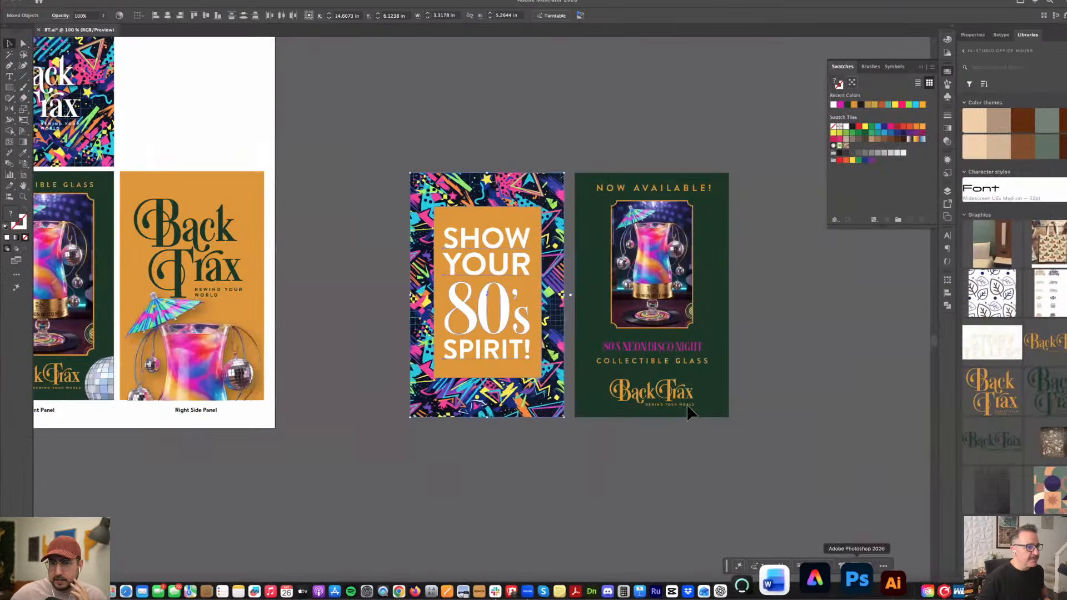
left_click(579, 449)
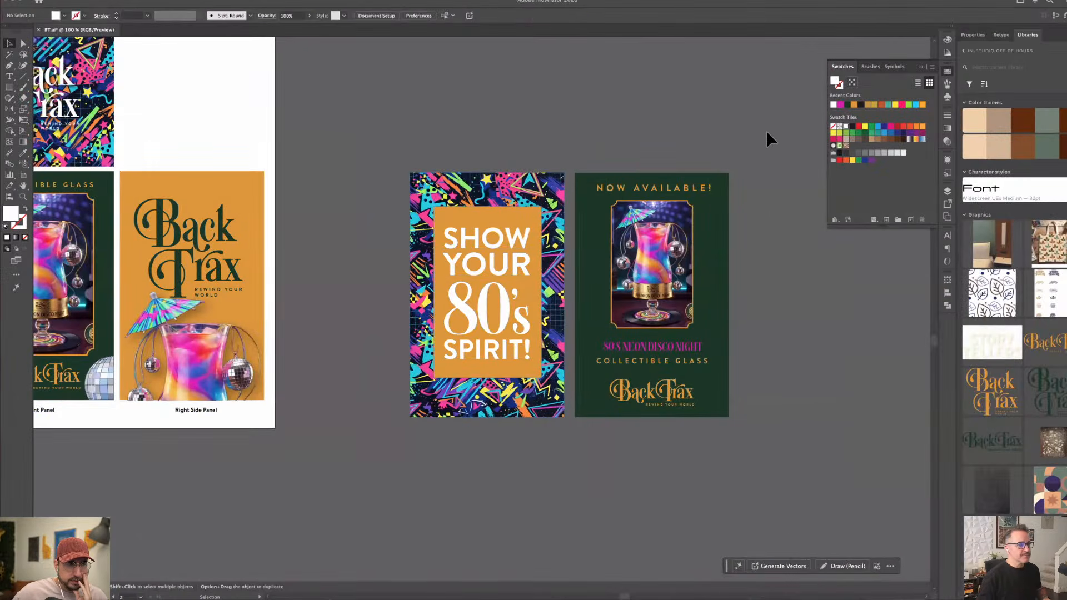
left_click(650, 392)
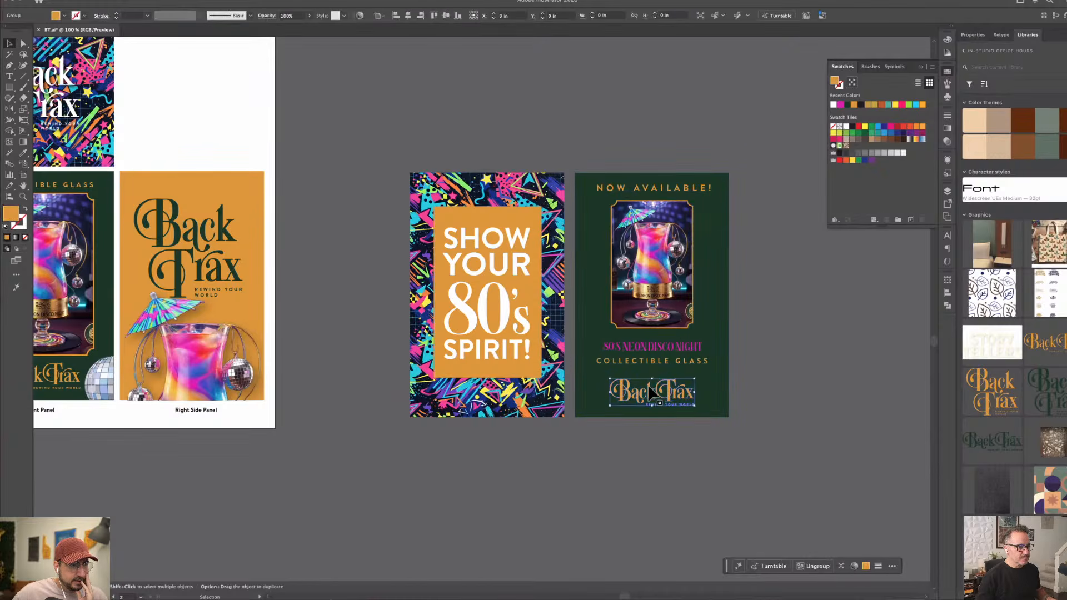
left_click_drag(651, 379, 653, 349)
left_click(778, 259)
left_click(660, 293)
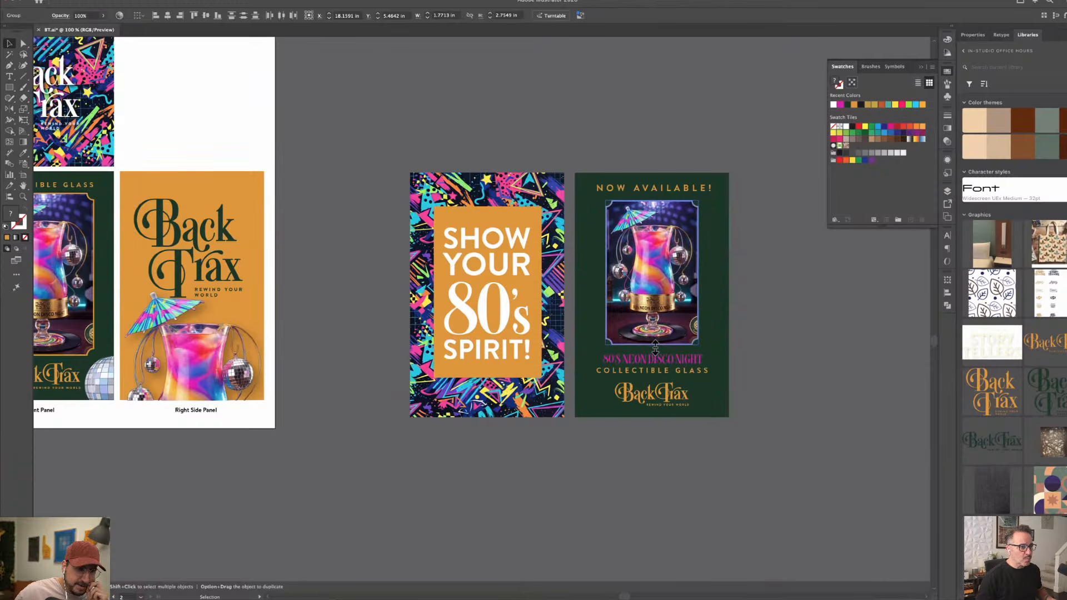
left_click(742, 323)
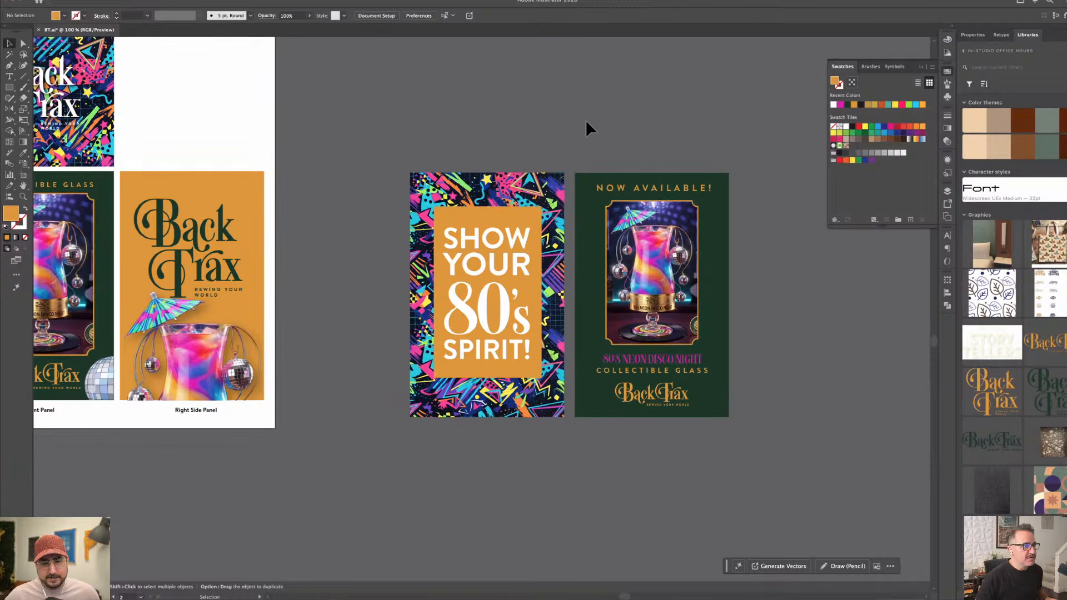
Copy the green "NOW AVAILABLE!" card side into the Firefly board in Chrome, beside the "SHOW YOUR 80’s SPIRIT!" side and at matching size.
left_click_drag(747, 428, 753, 468)
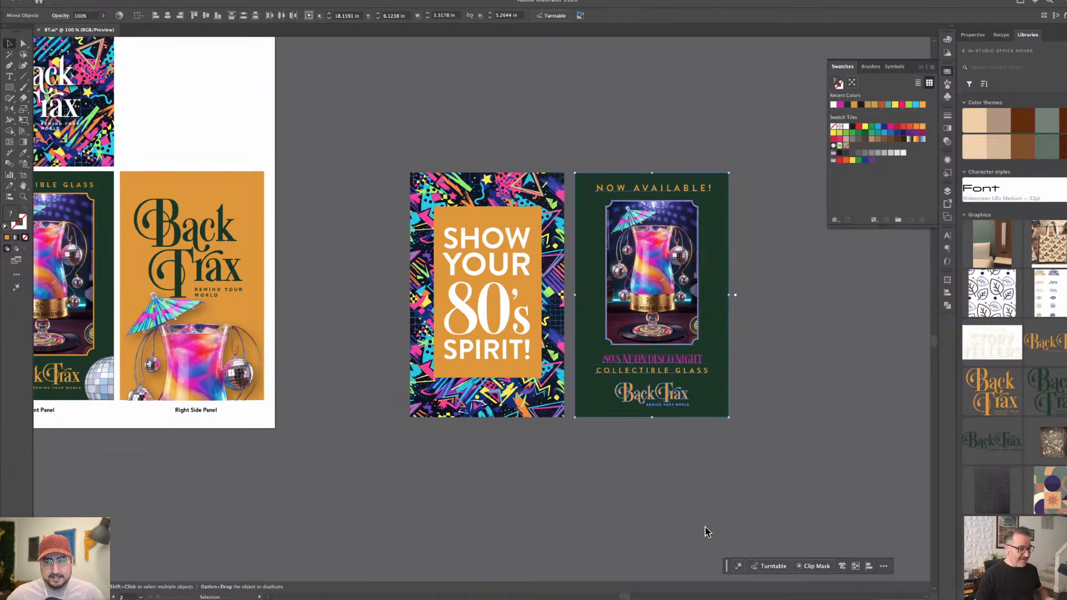
mouse_move(616, 599)
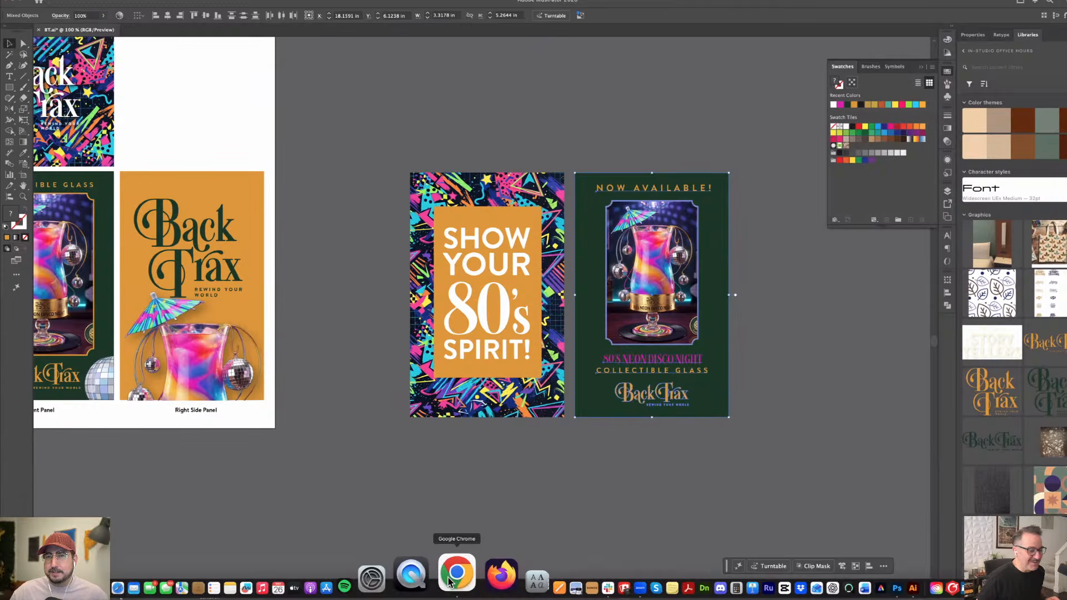
left_click(449, 581)
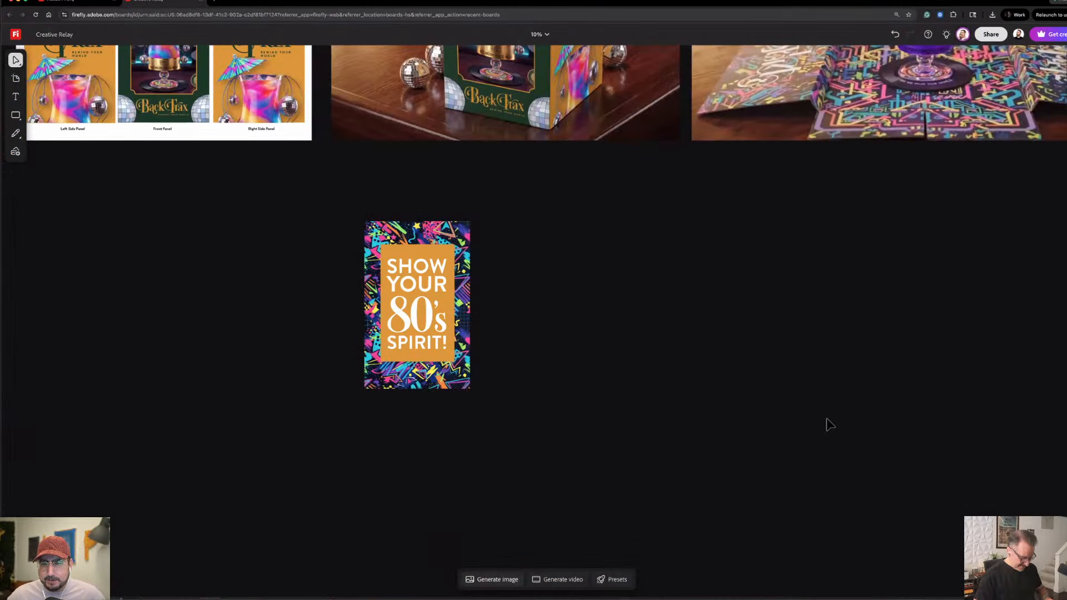
key("super+v")
left_click_drag(545, 327, 587, 390)
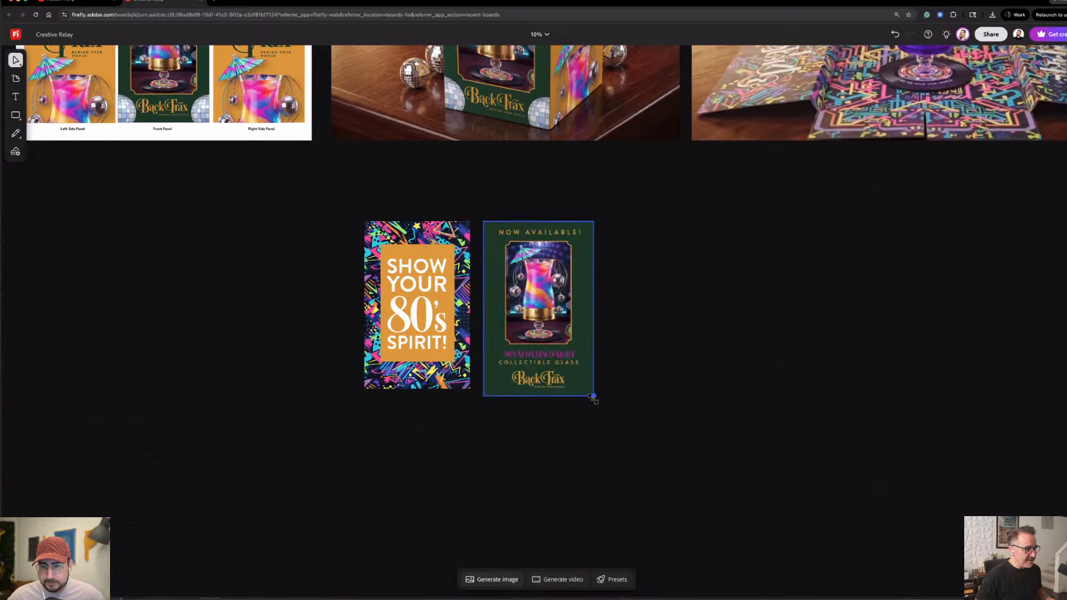
left_click(713, 383)
scroll(804, 387, "left", 5)
scroll(804, 387, "down", 2)
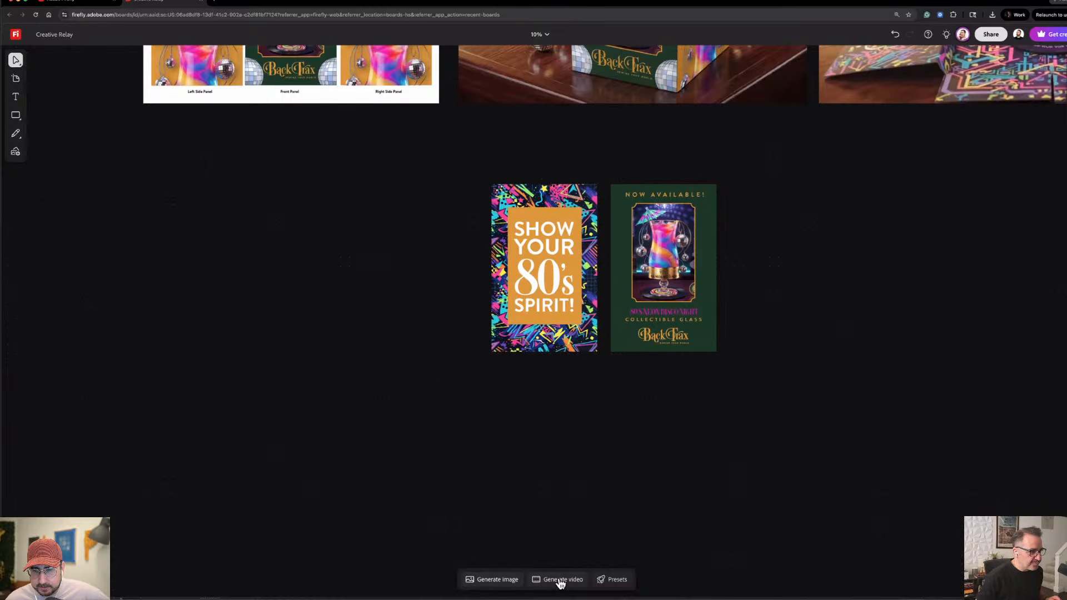
Open Firefly's video generation, remove the existing box reference image and switch back to Illustrator.
left_click(562, 581)
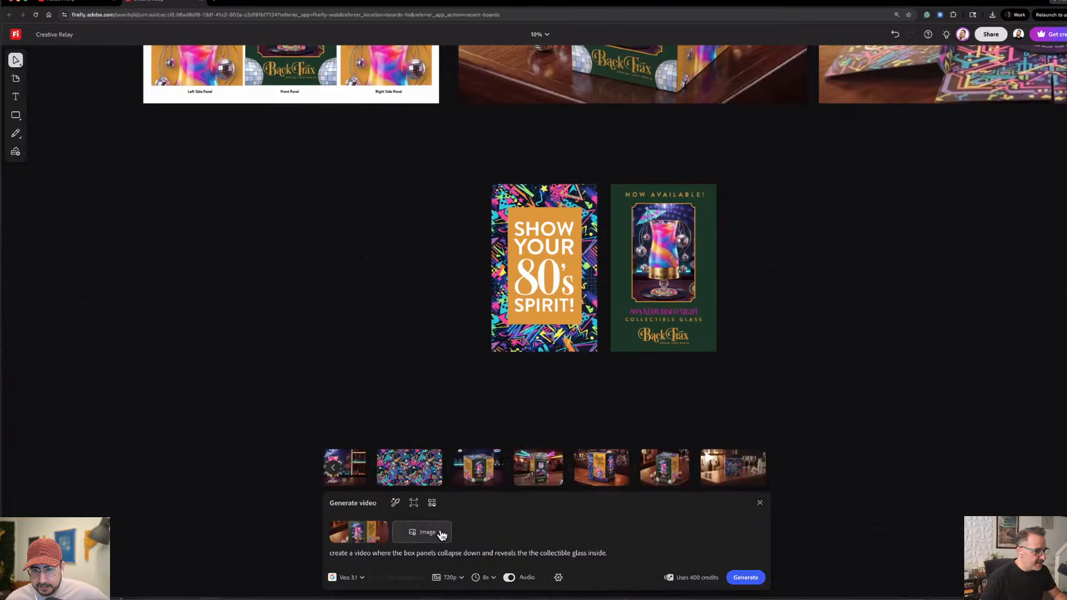
left_click(388, 522)
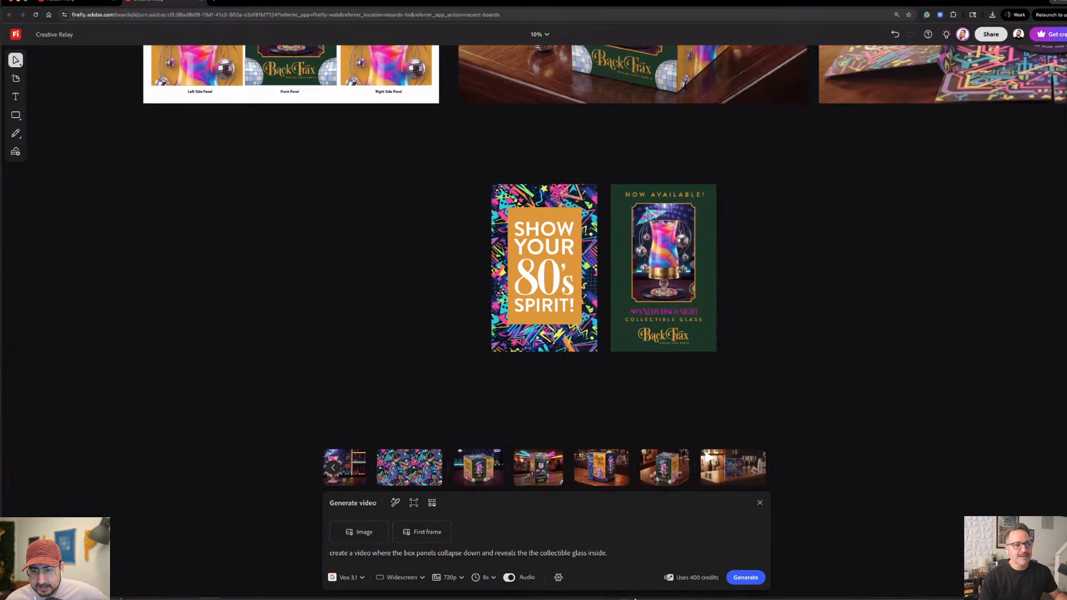
mouse_move(639, 597)
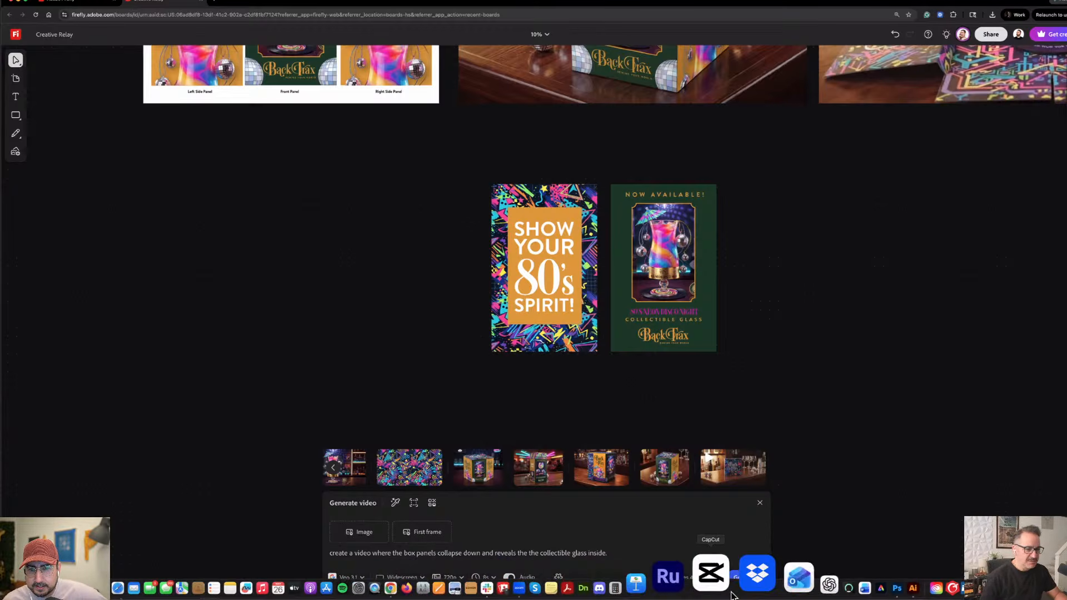
left_click(852, 580)
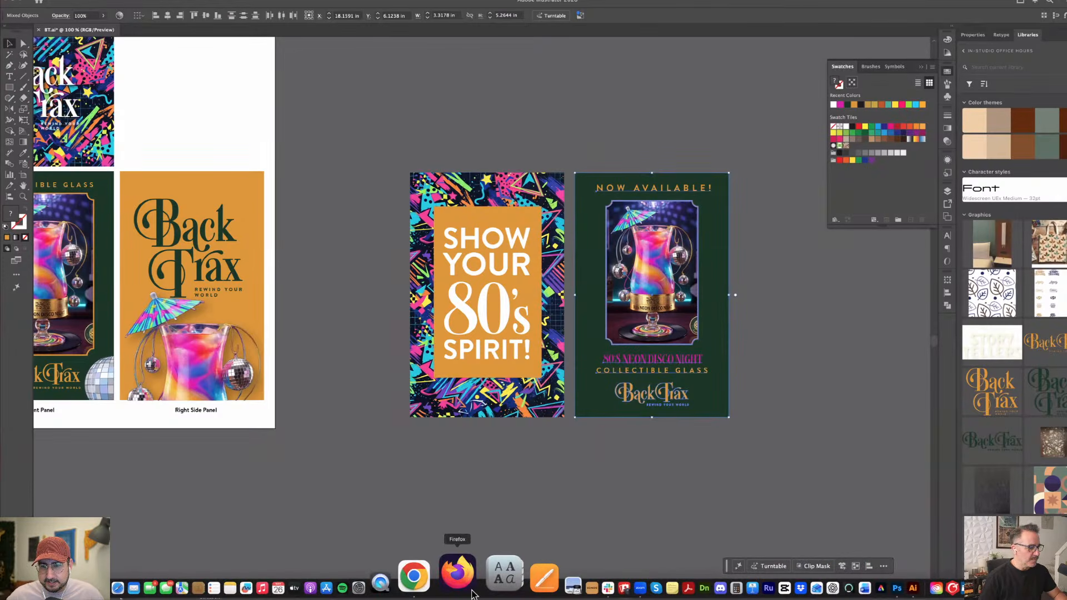
Switch to the Firefly board in Chrome and set the "SHOW YOUR 80’s SPIRIT!" card as the video's first frame and the "NOW AVAILABLE!" card as its last frame.
left_click(450, 581)
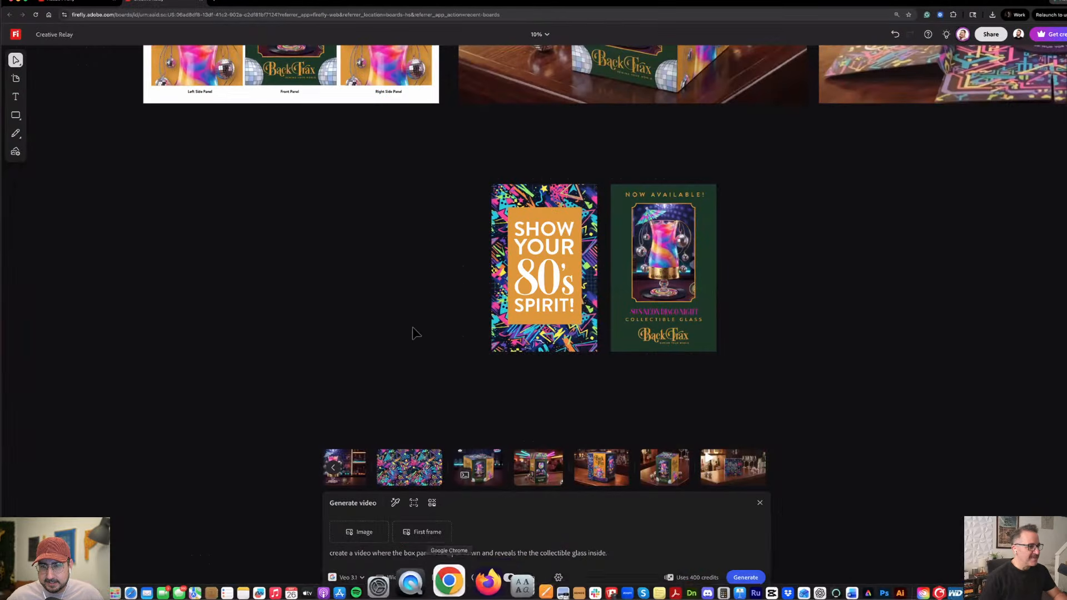
scroll(418, 372, "down", 1)
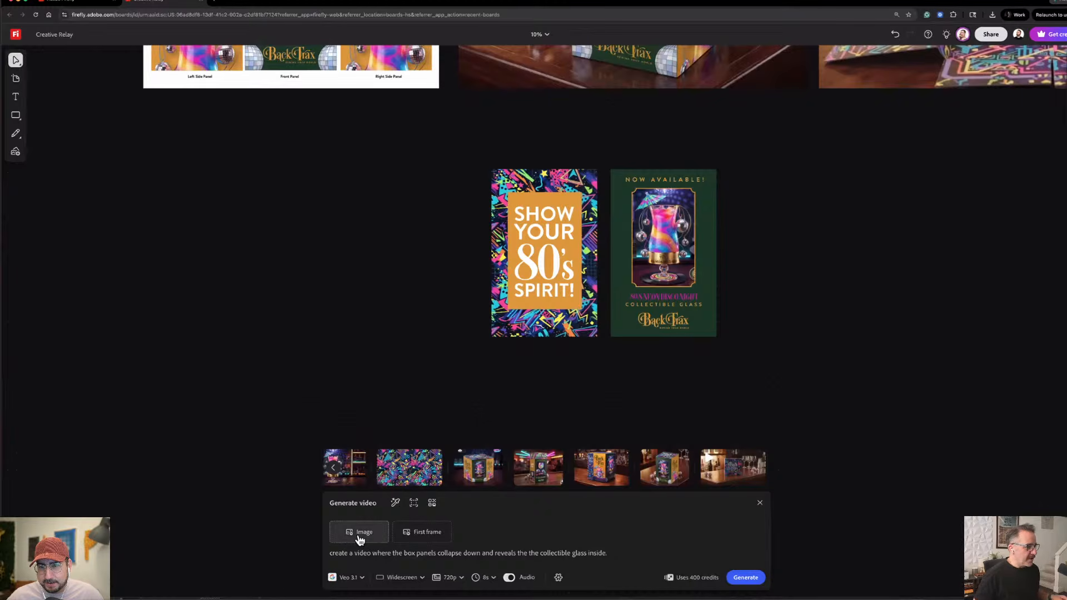
left_click(427, 532)
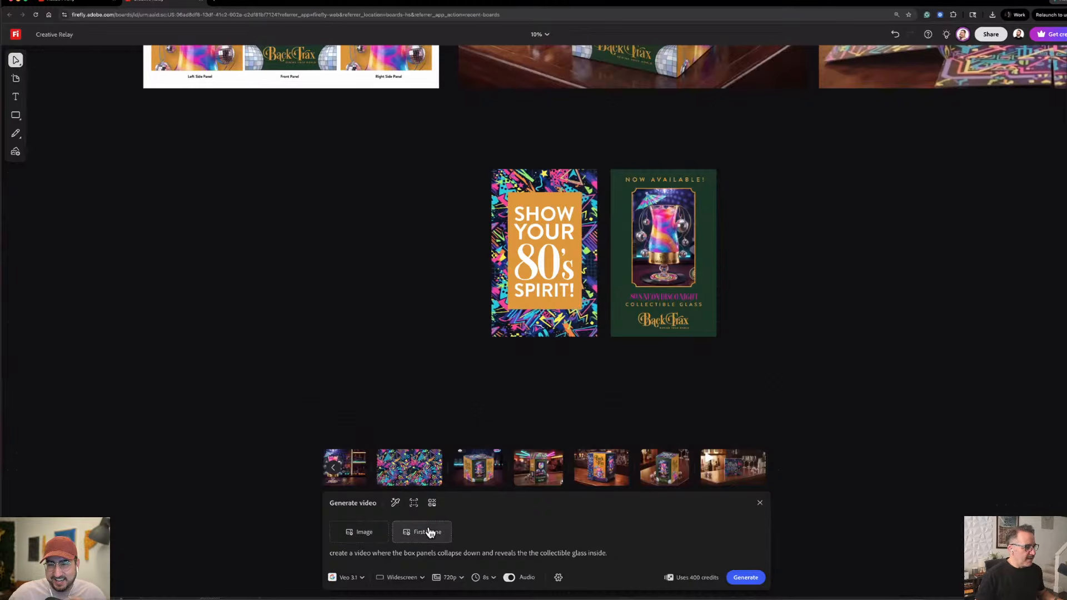
left_click(522, 288)
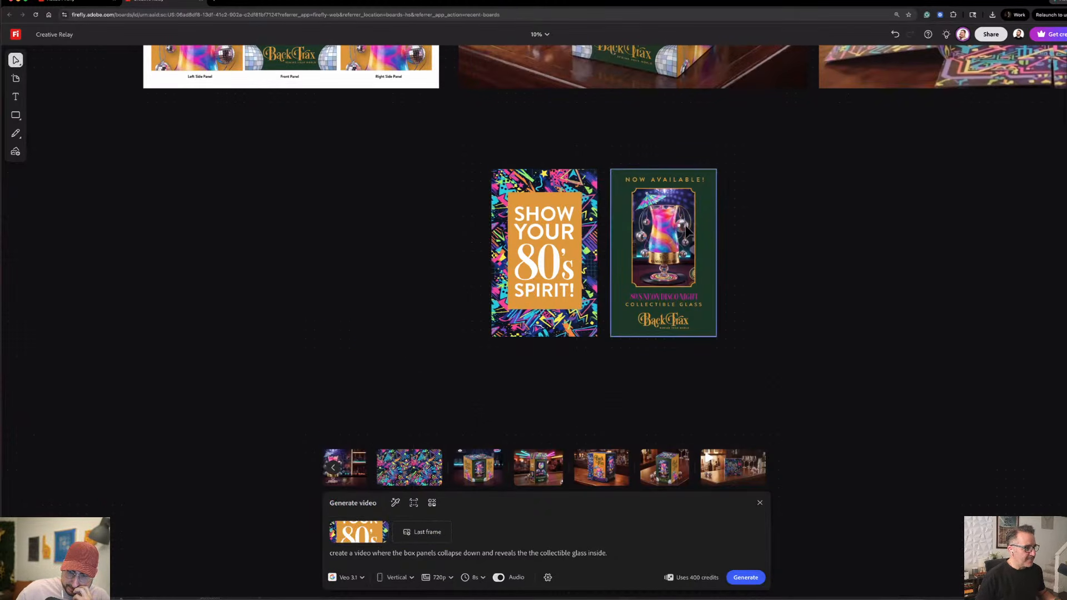
left_click(425, 531)
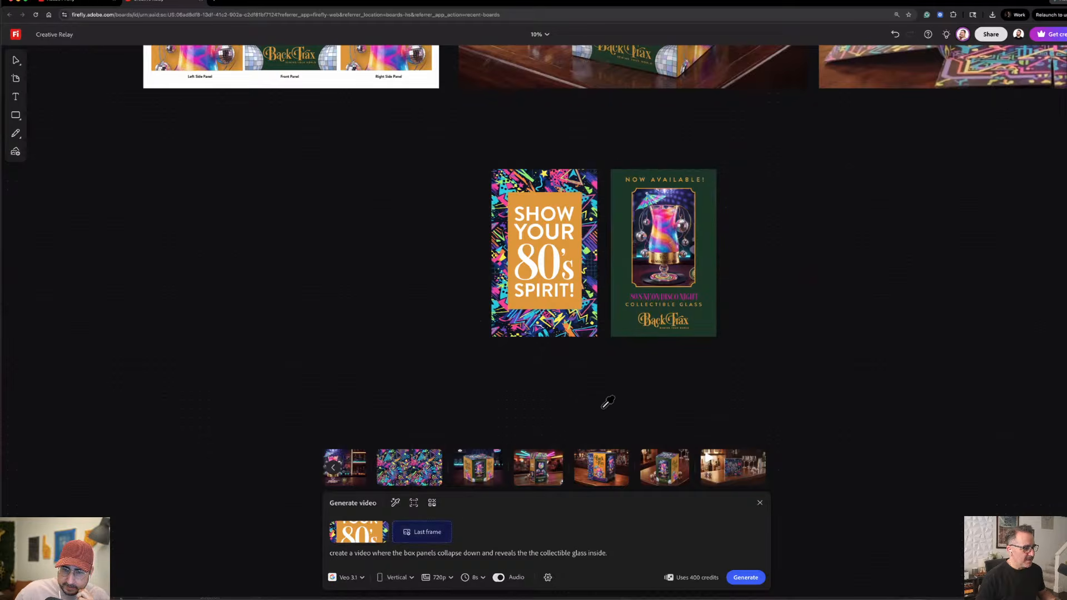
left_click(702, 303)
scroll(650, 411, "down", 2)
scroll(631, 448, "down", 4)
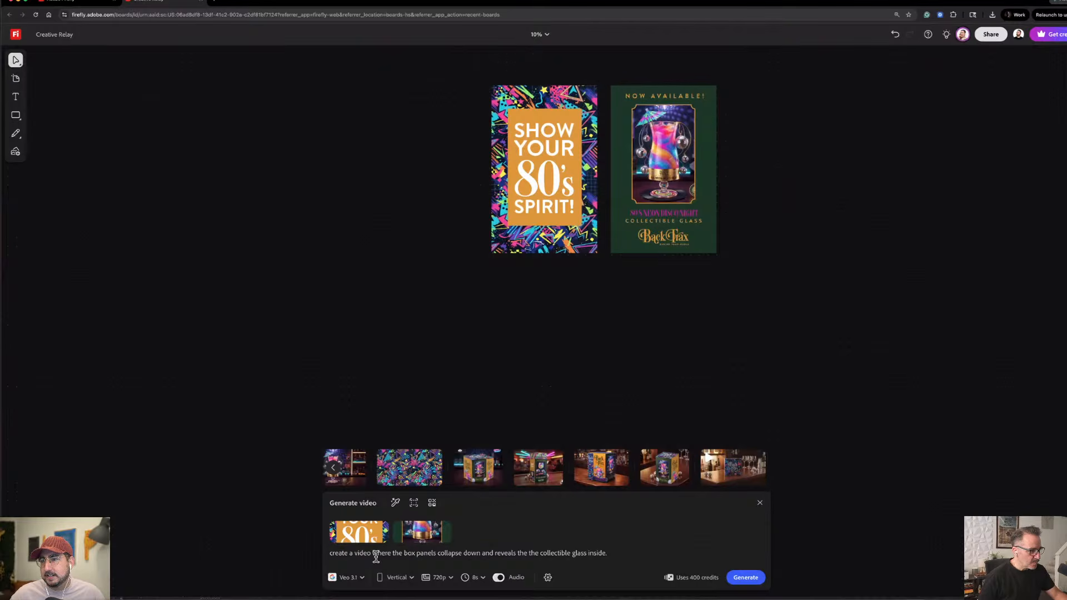
Rewrite the video prompt to "create a video of an LED video kiosk in a shopping mall,".
left_click_drag(373, 552, 608, 550)
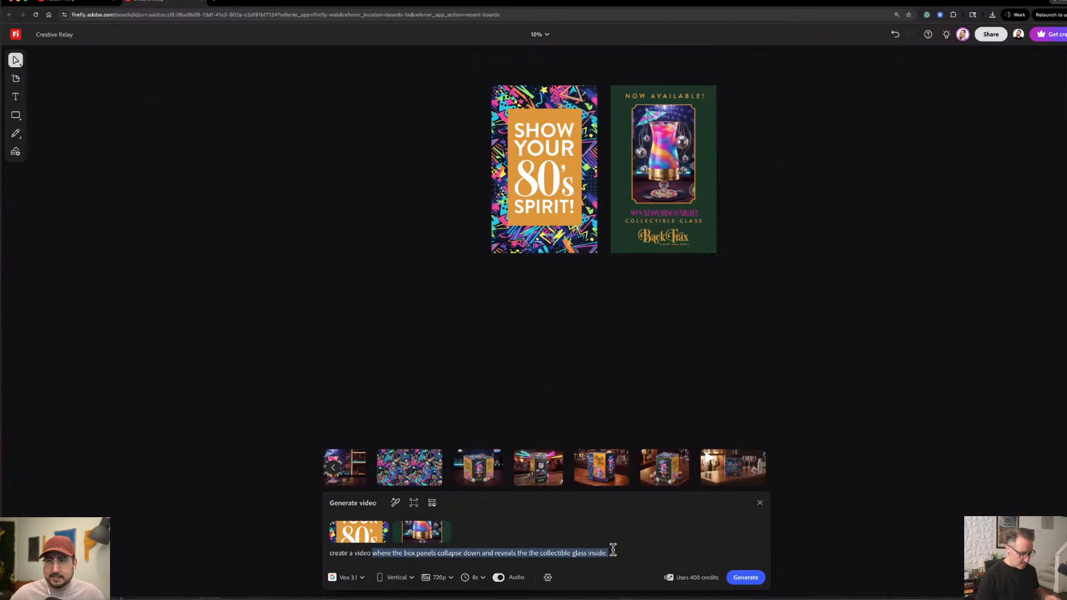
key("BackSpace")
type("of a")
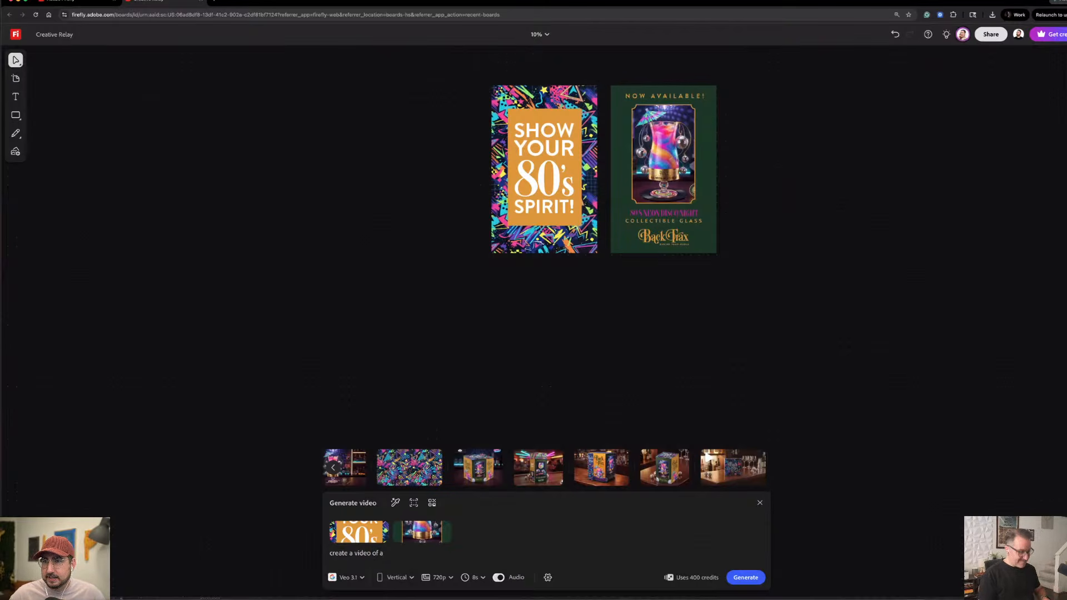
type("n LED")
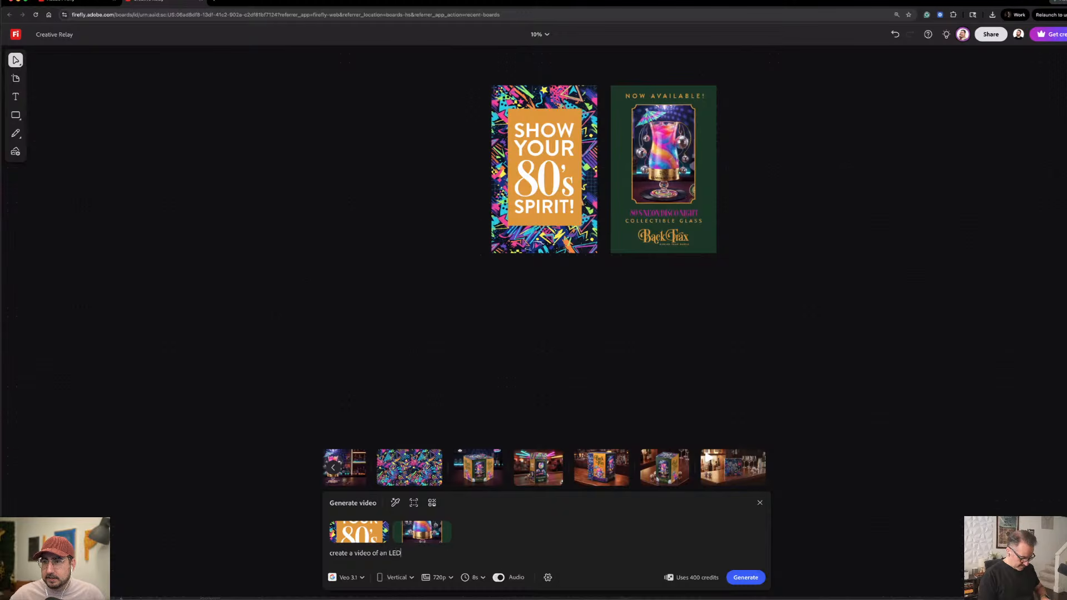
type(" video")
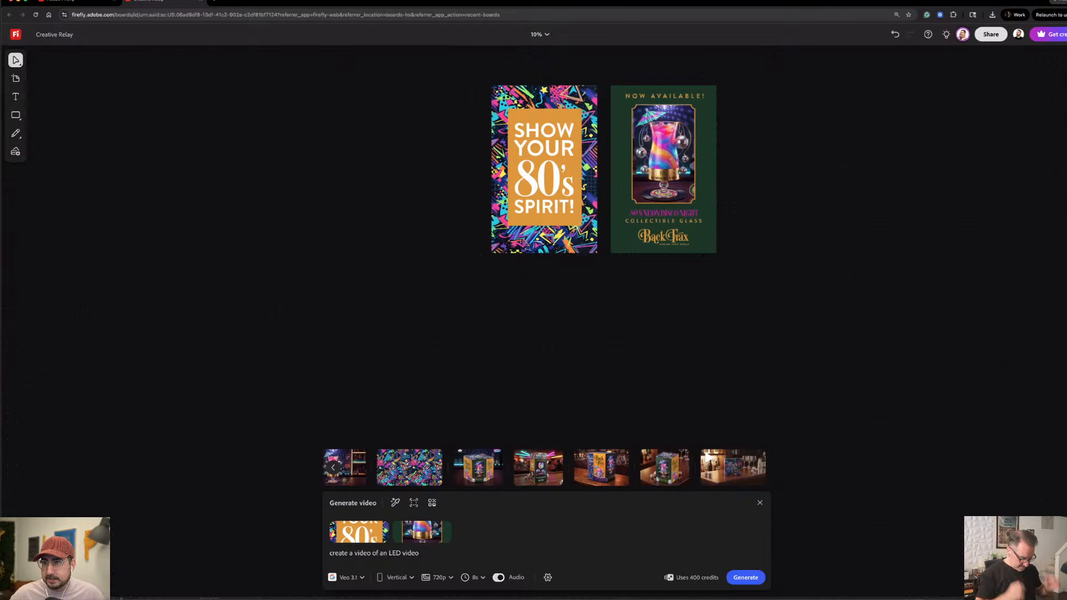
type(" kio")
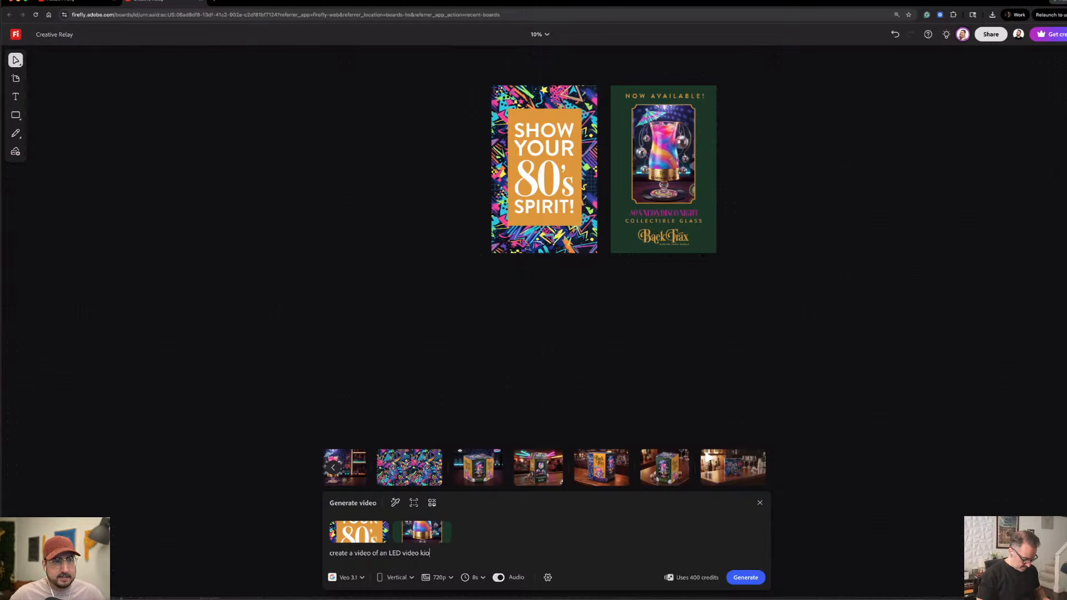
type("sk in a ")
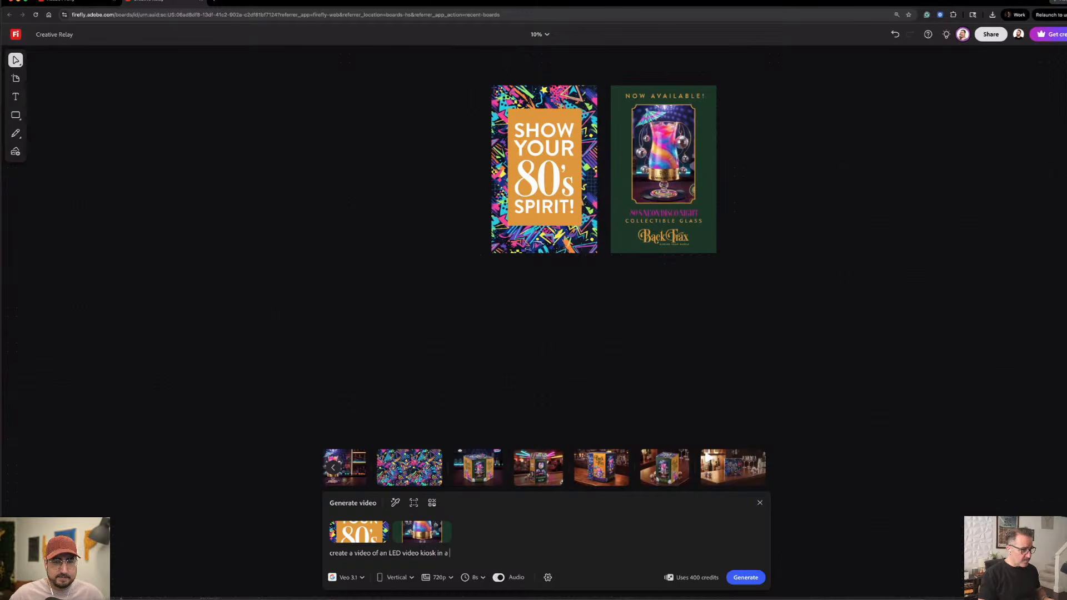
type("shoppin")
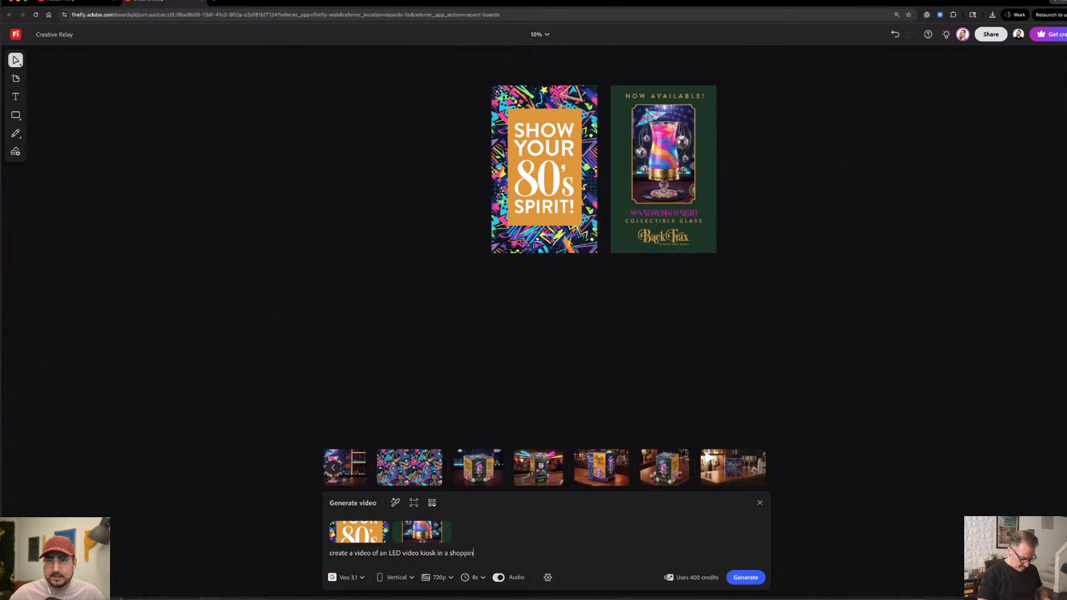
type("g mall,")
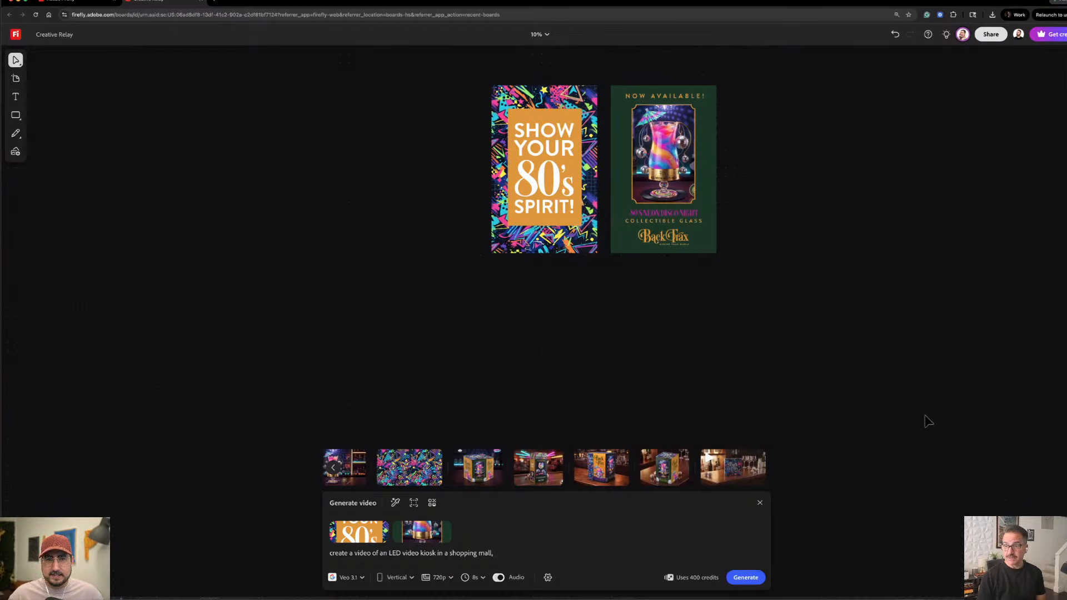
Close the video prompt, switch to Illustrator, copy the orange horizontal BackTrax logo from the logo artboard, and return to the Firefly board in Chrome.
left_click(929, 450)
mouse_move(847, 592)
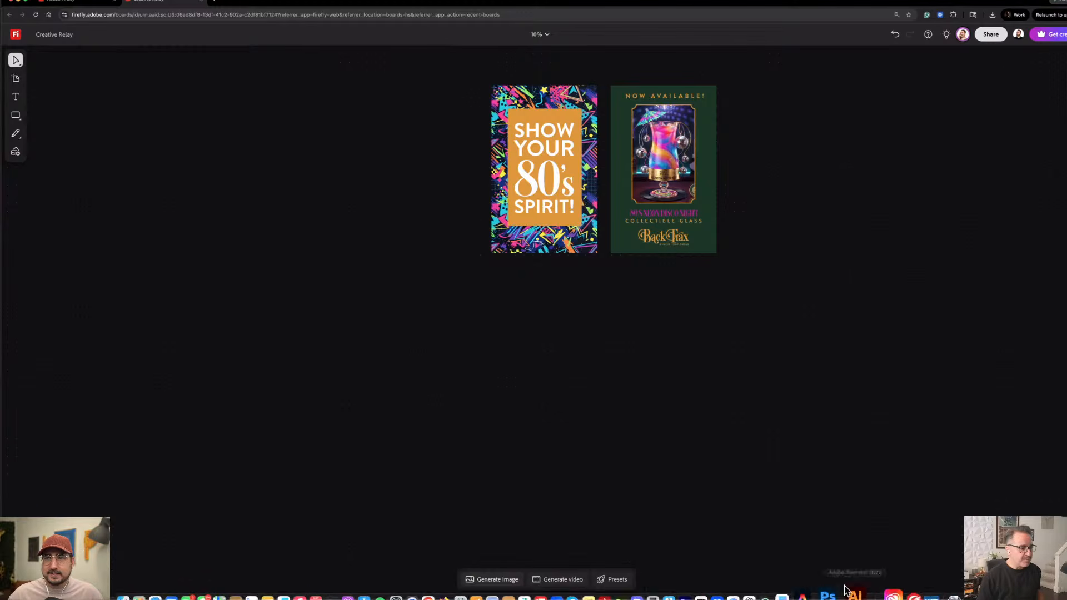
left_click(861, 589)
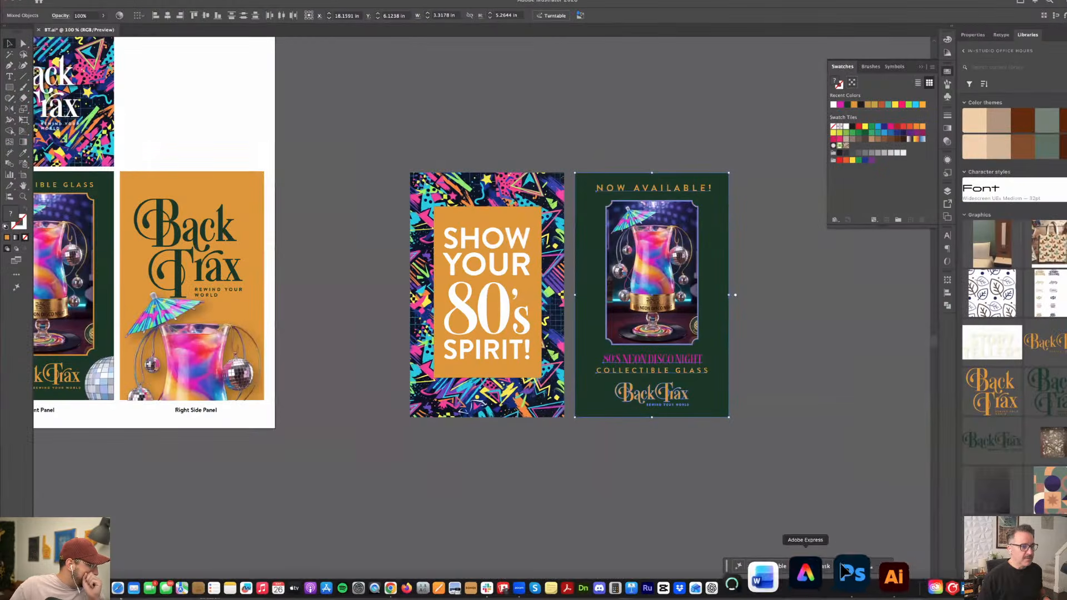
left_click_drag(532, 366, 625, 422)
left_click_drag(222, 250, 423, 391)
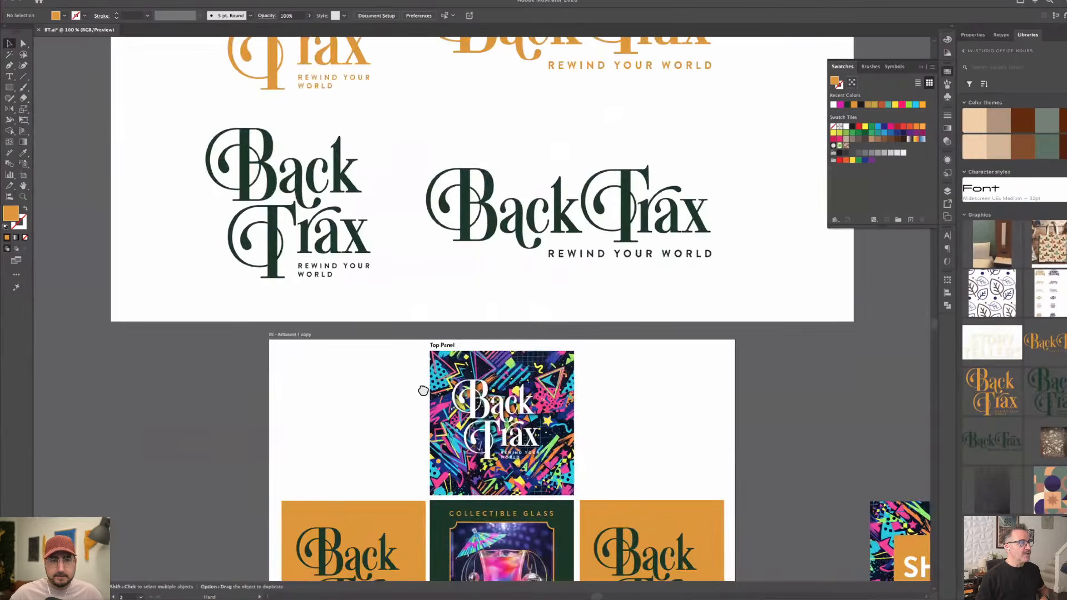
left_click_drag(429, 162, 434, 358)
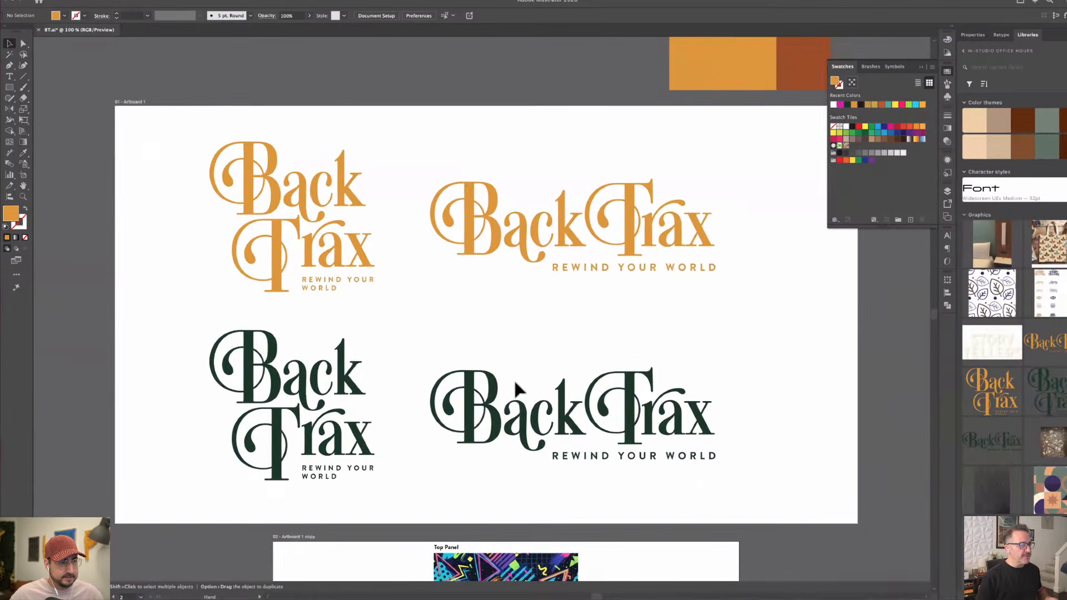
left_click(392, 140)
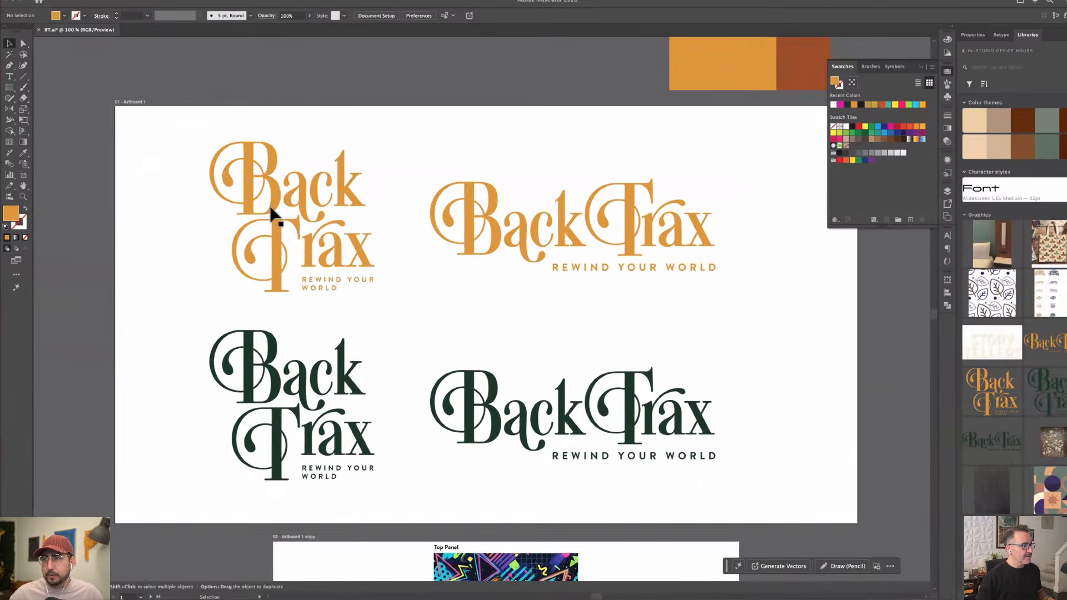
left_click(567, 234)
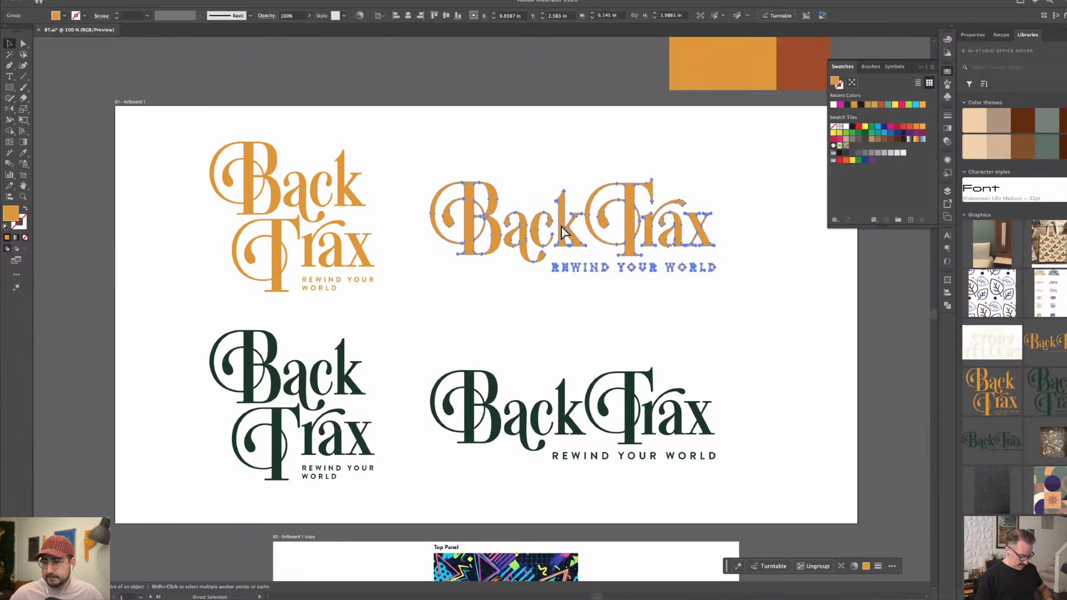
mouse_move(502, 596)
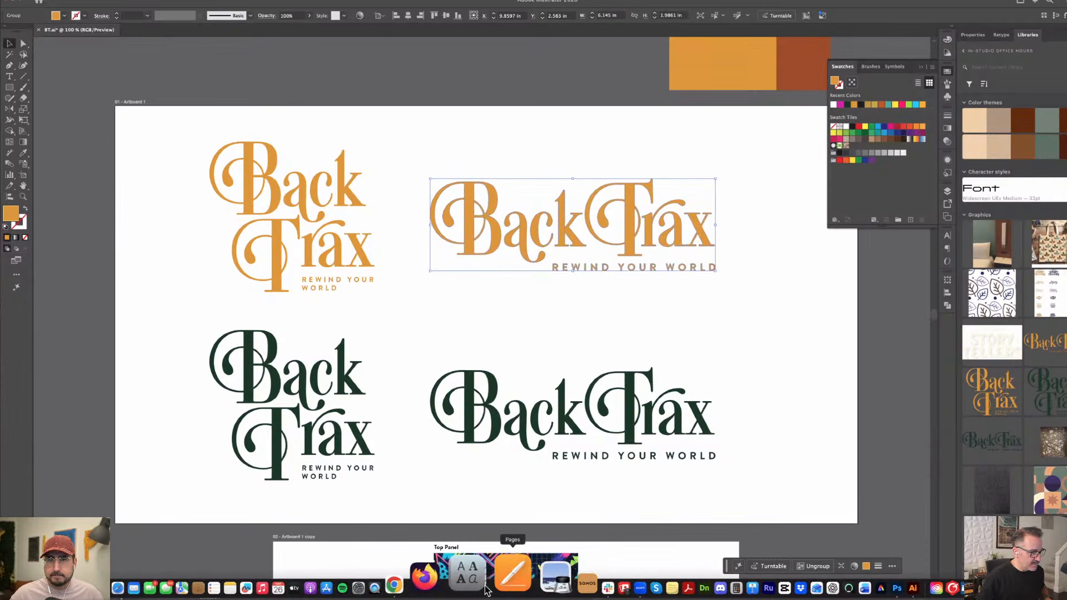
left_click(457, 584)
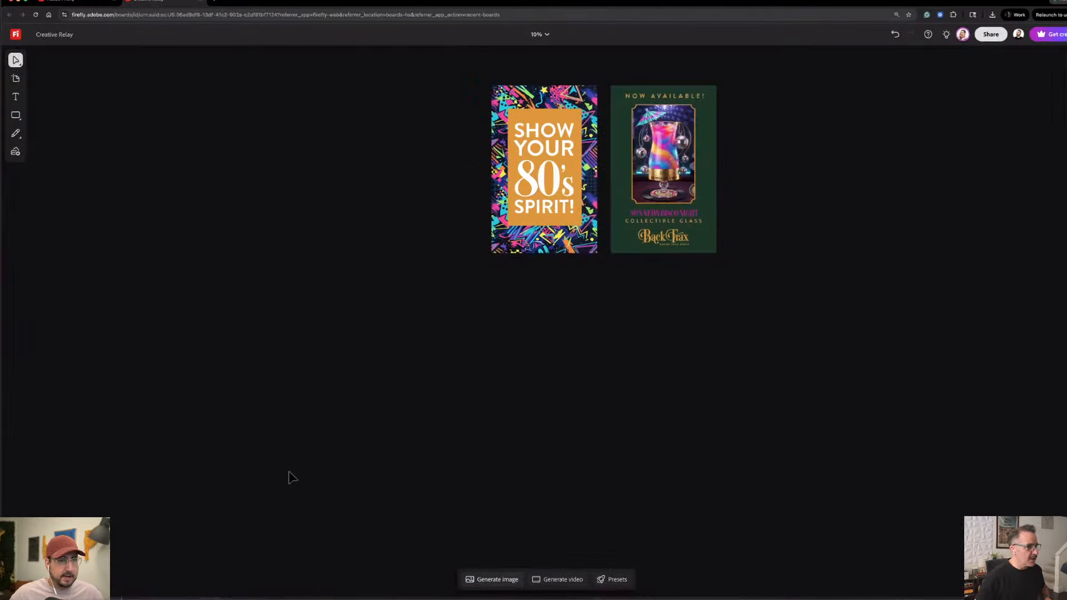
Paste the orange BackTrax logo into the board and place it in the empty area beside the box panel layout.
key("super+v")
left_click_drag(558, 346, 110, 97)
left_click(189, 169)
key("space")
left_click_drag(189, 168, 590, 532)
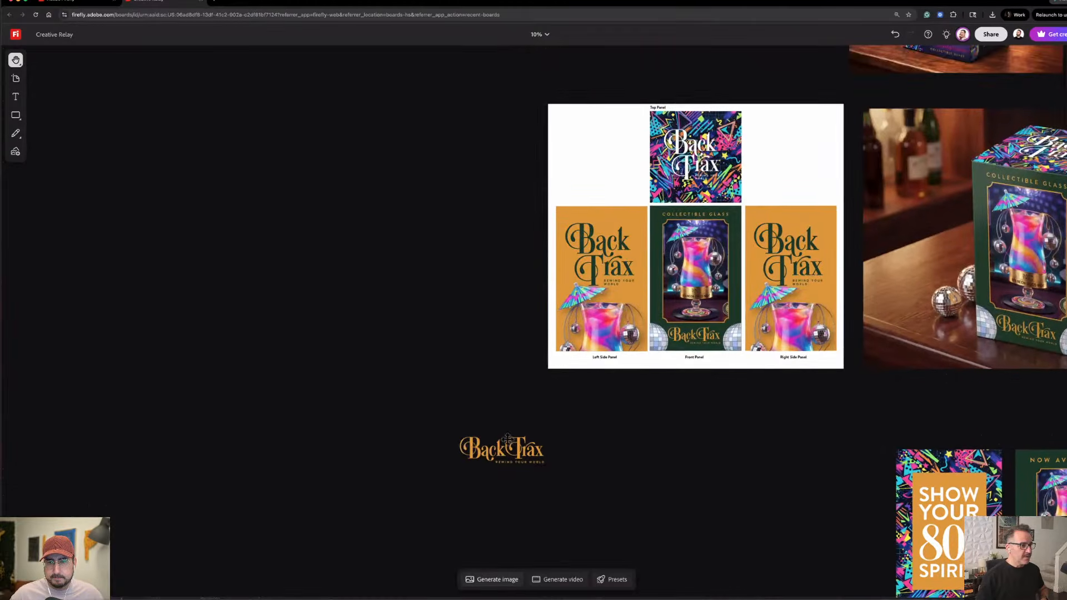
left_click_drag(508, 439, 329, 100)
scroll(486, 555, "up", 5)
scroll(486, 556, "left", 2)
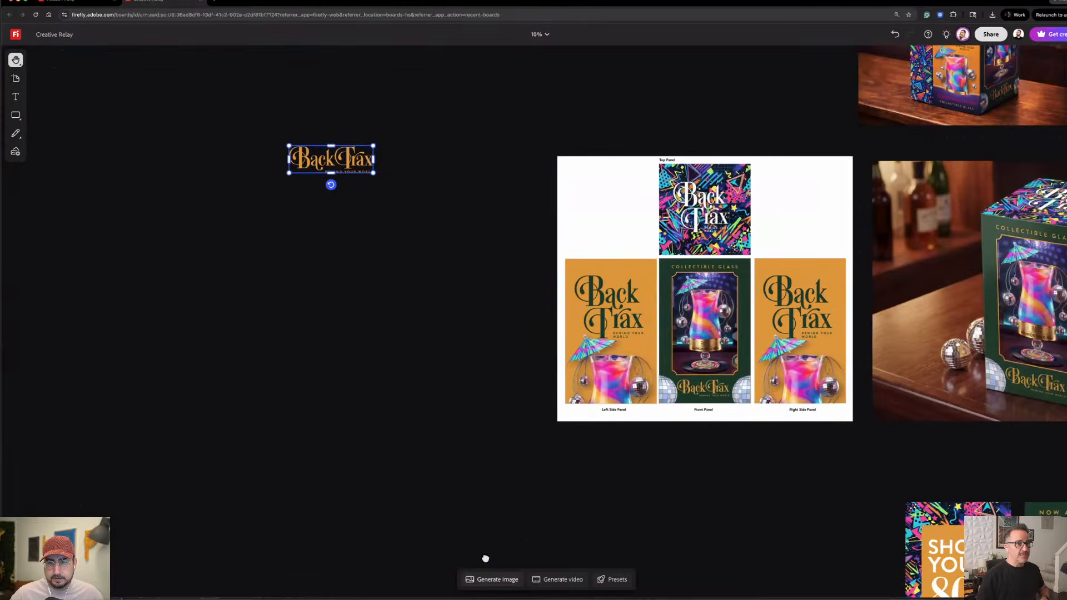
Move the pasted BackTrax logo further up the board, closer to the earlier graphics.
scroll(486, 554, "left", 1)
scroll(486, 554, "right", 1)
key("super+minus")
key("super+minus")
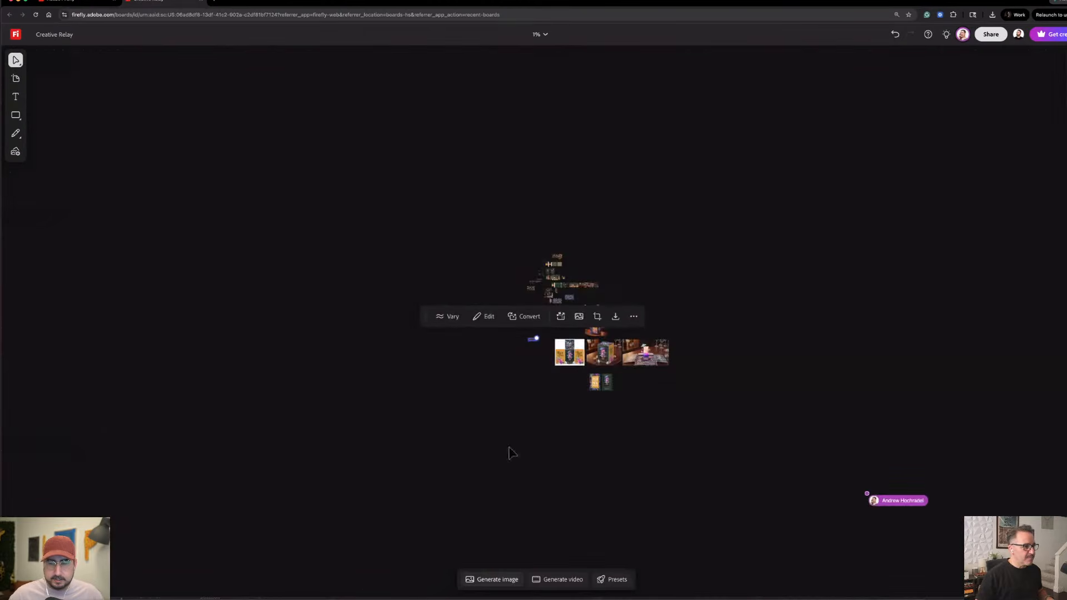
left_click(523, 365)
left_click_drag(534, 340, 540, 315)
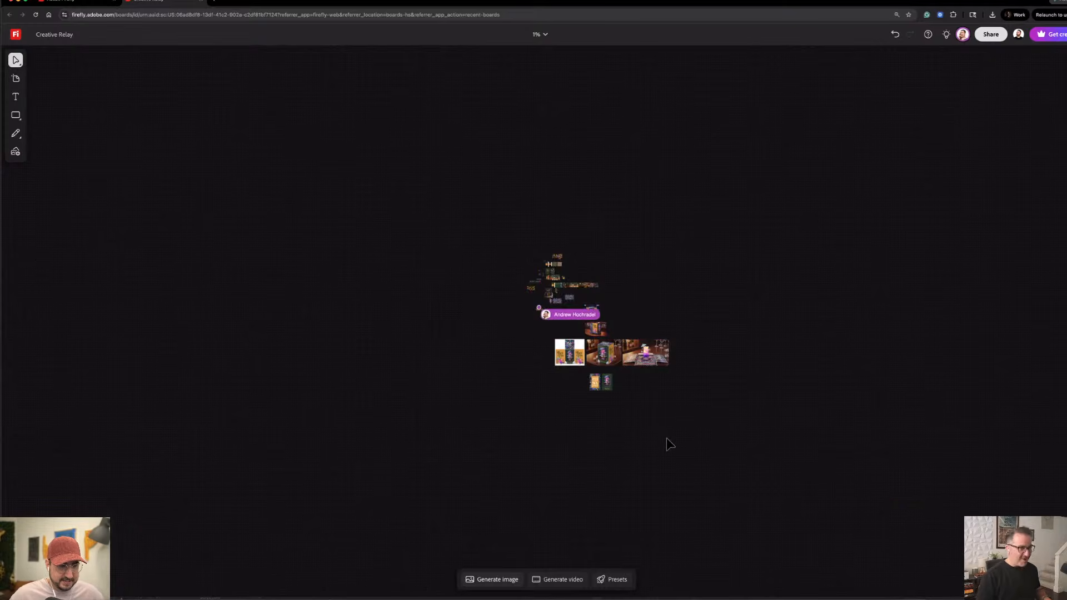
Return to the two card sides, reopen video generation, and insert "display sign" after "kiosk" in the prompt.
key("super+equal")
key("super+equal")
key("space")
left_click_drag(600, 338, 5, 77)
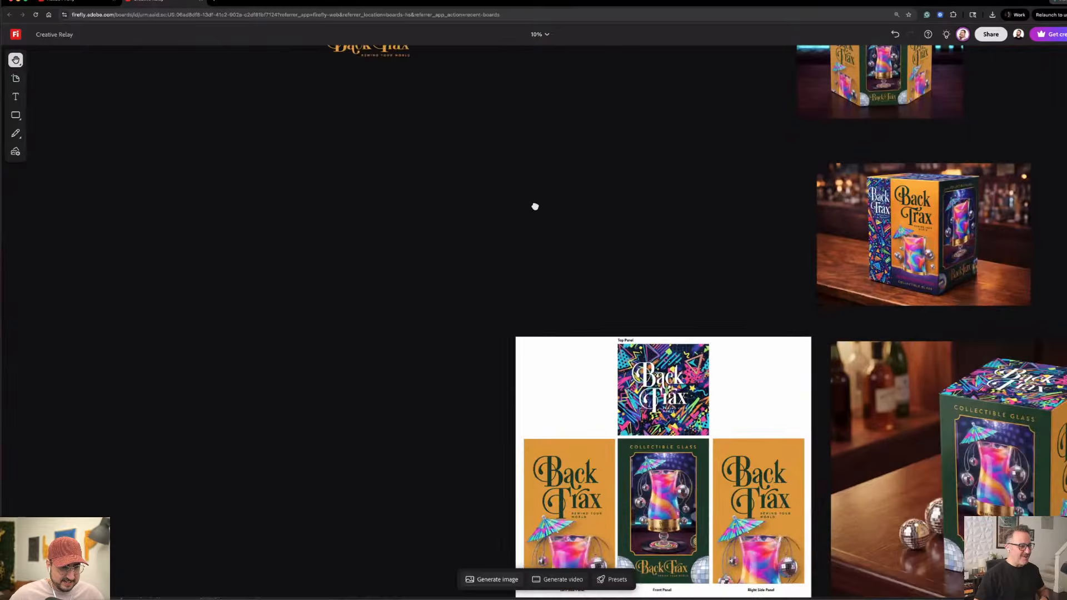
scroll(609, 400, "down", 4)
key("space")
key("super+equal")
key("super+equal")
left_click_drag(609, 395, 693, 303)
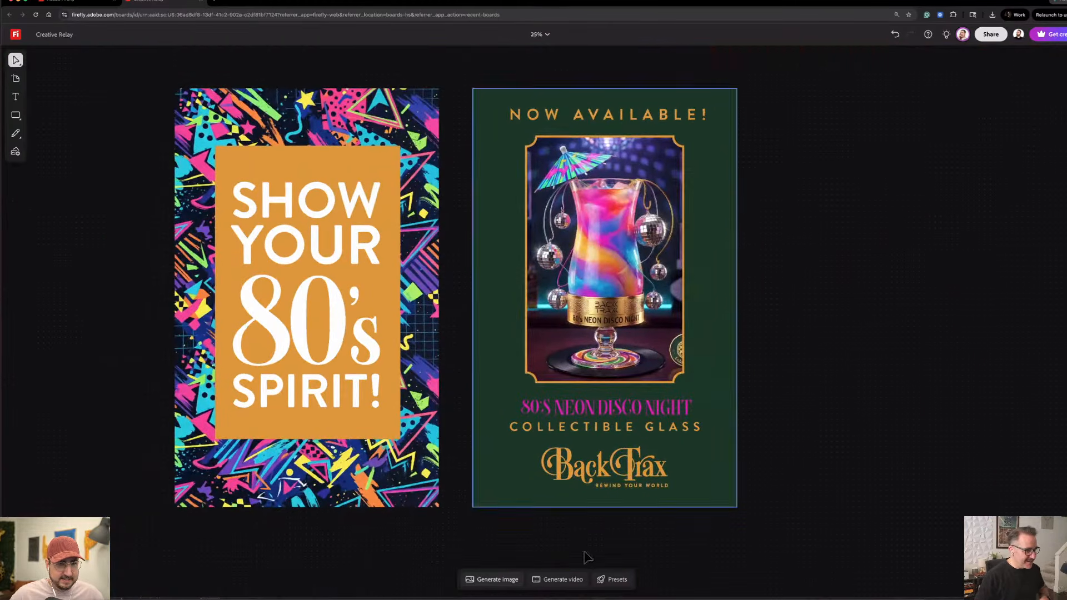
left_click(551, 584)
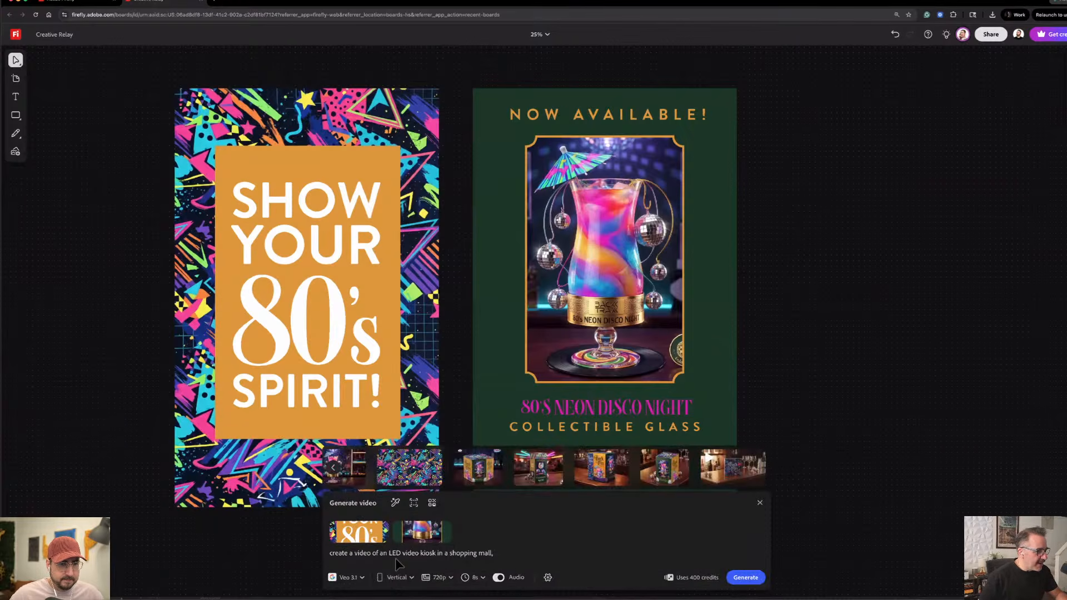
left_click(435, 554)
type("display")
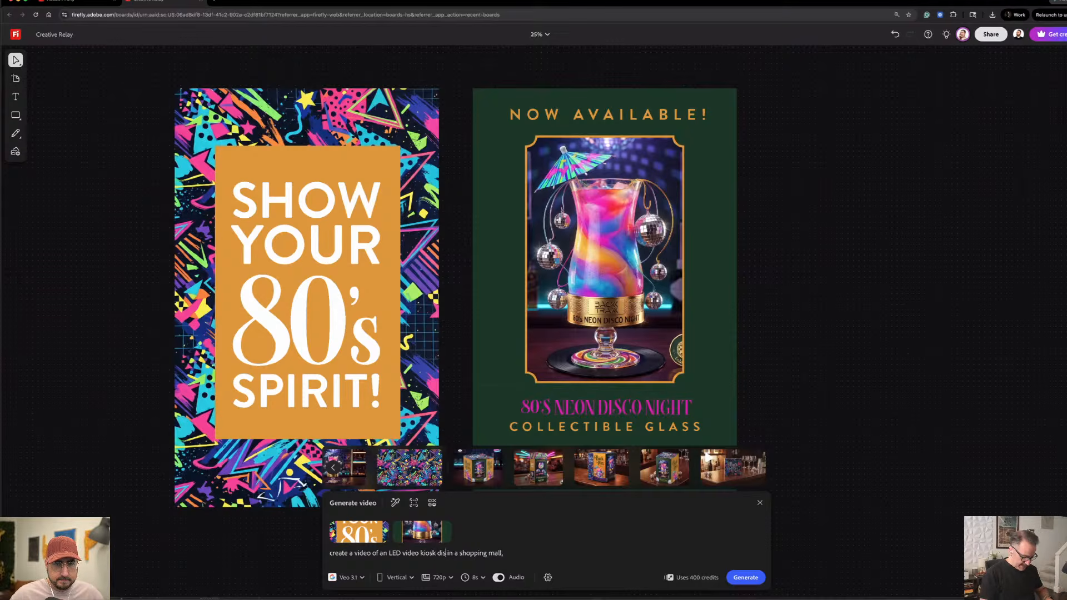
type(" sign")
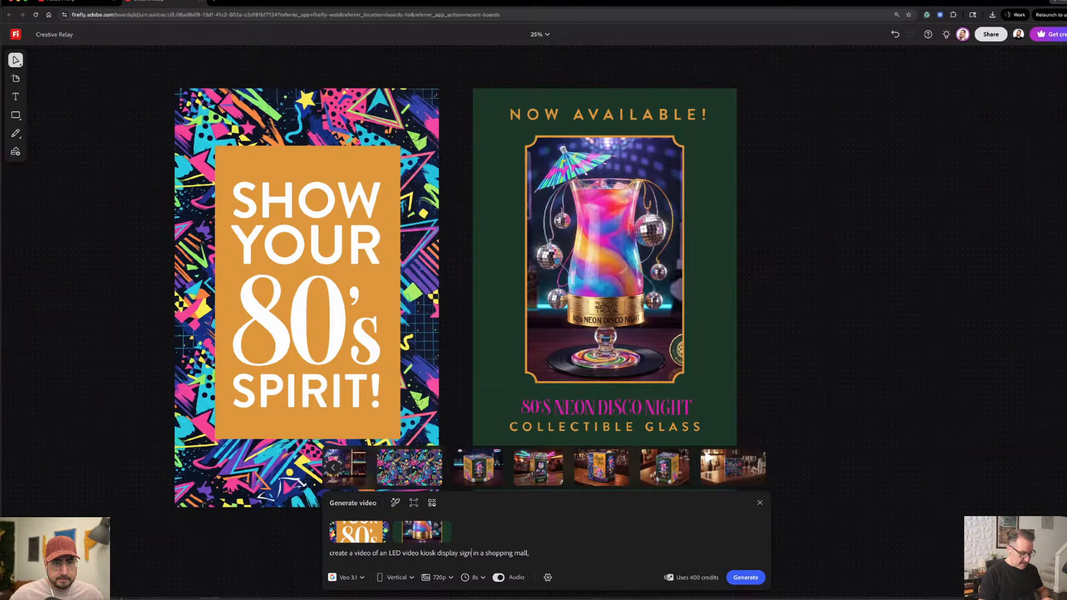
Append "with the starting image first, transforming into the last image on the display." to the video prompt and generate the kiosk video.
left_click(544, 554)
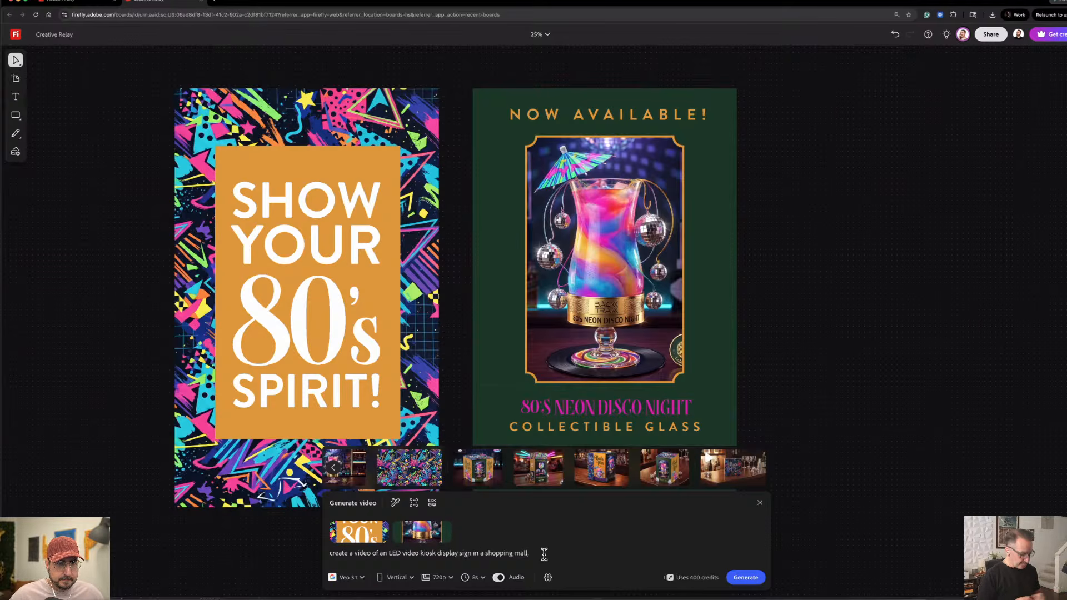
type("with th")
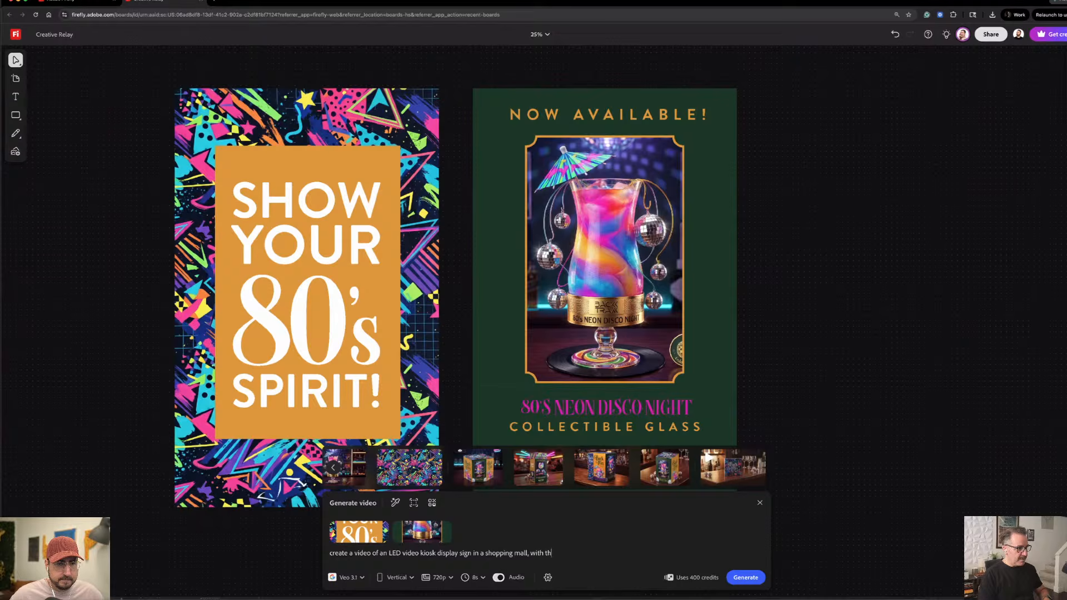
type("e starting image")
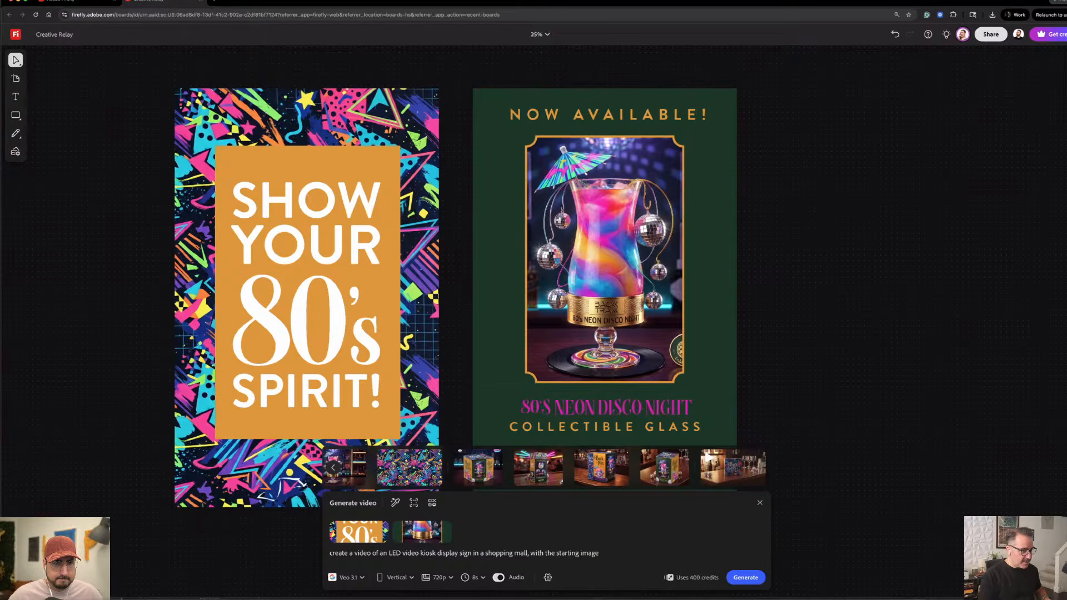
type(" first")
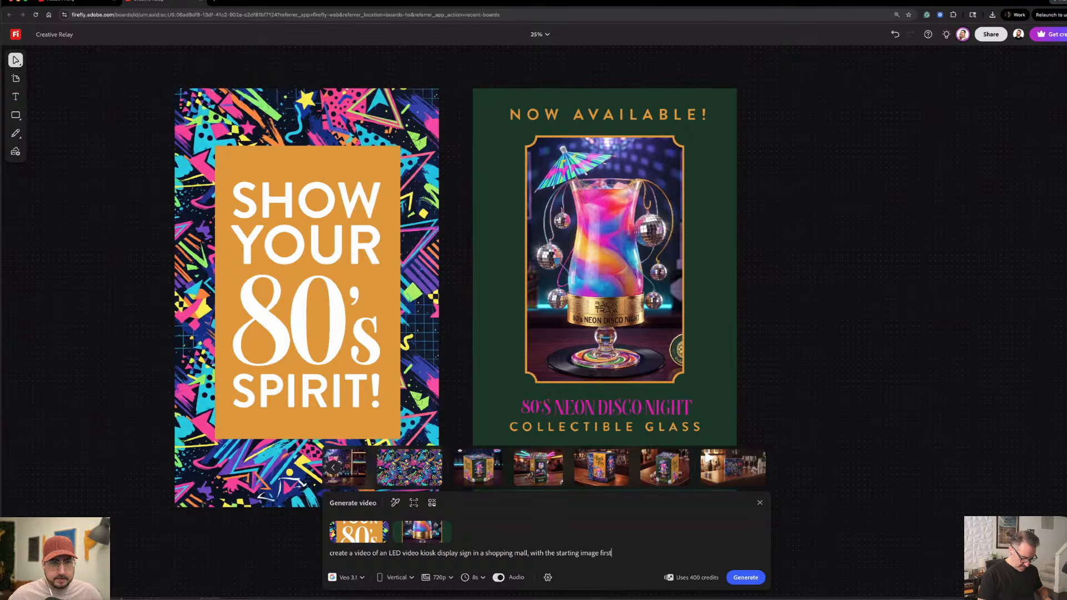
type(", transform")
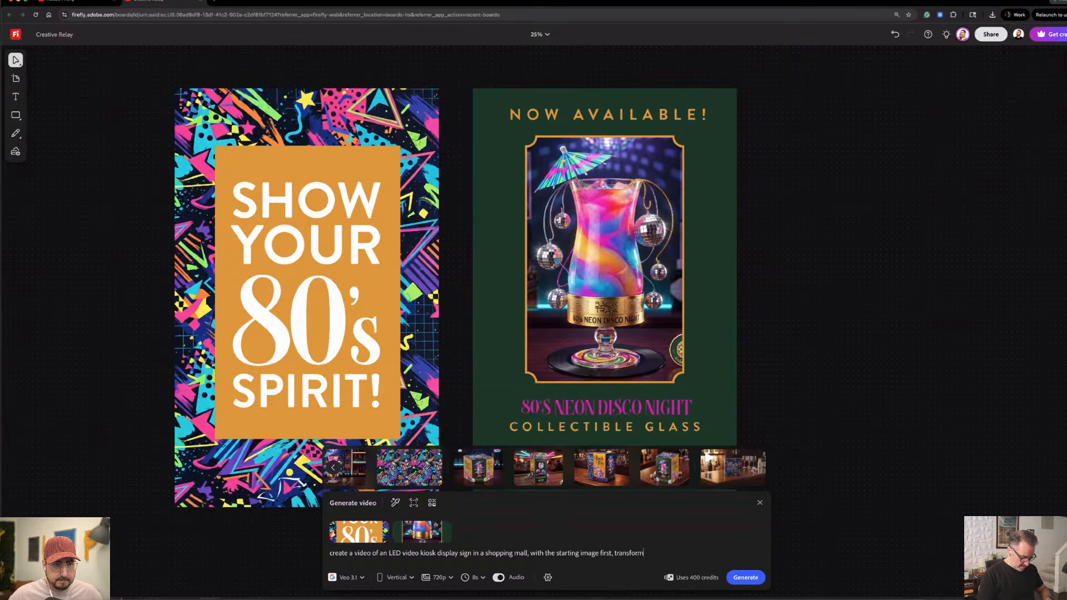
type("ing into the")
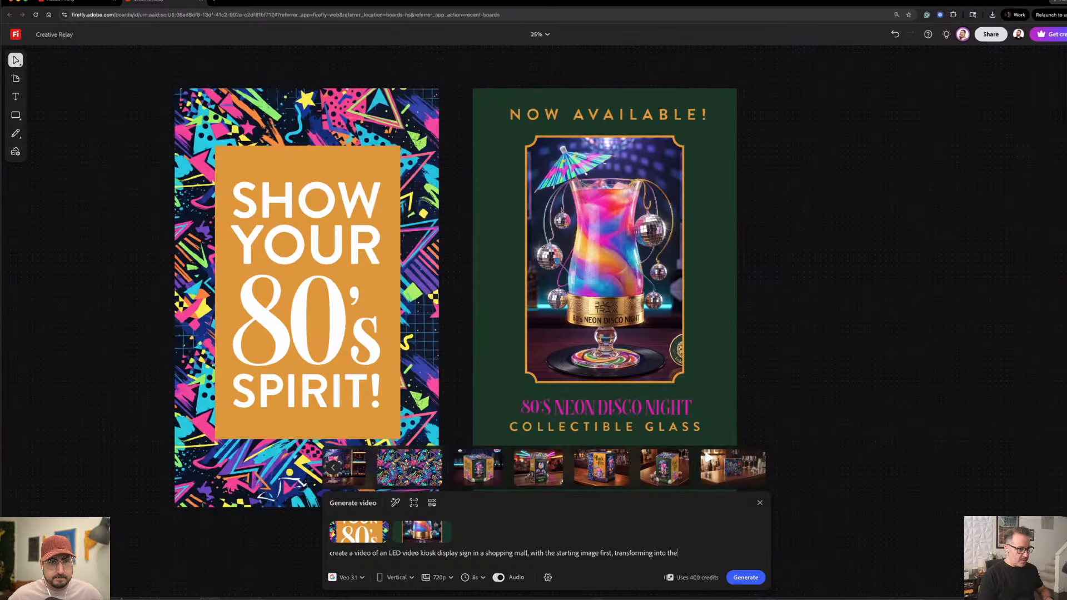
type(" las")
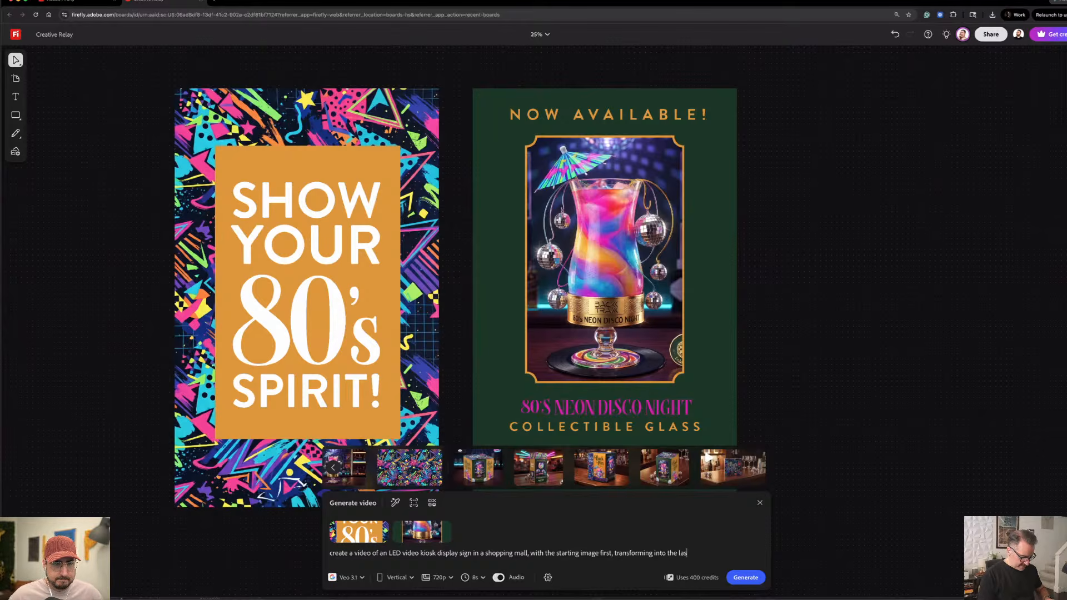
type("t image on t")
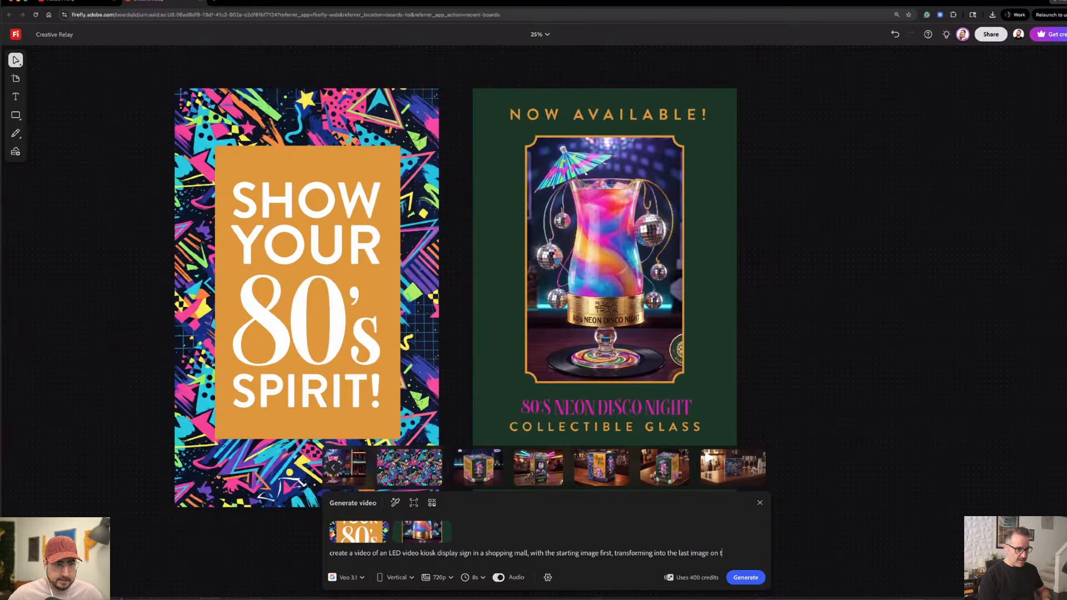
type("he display.")
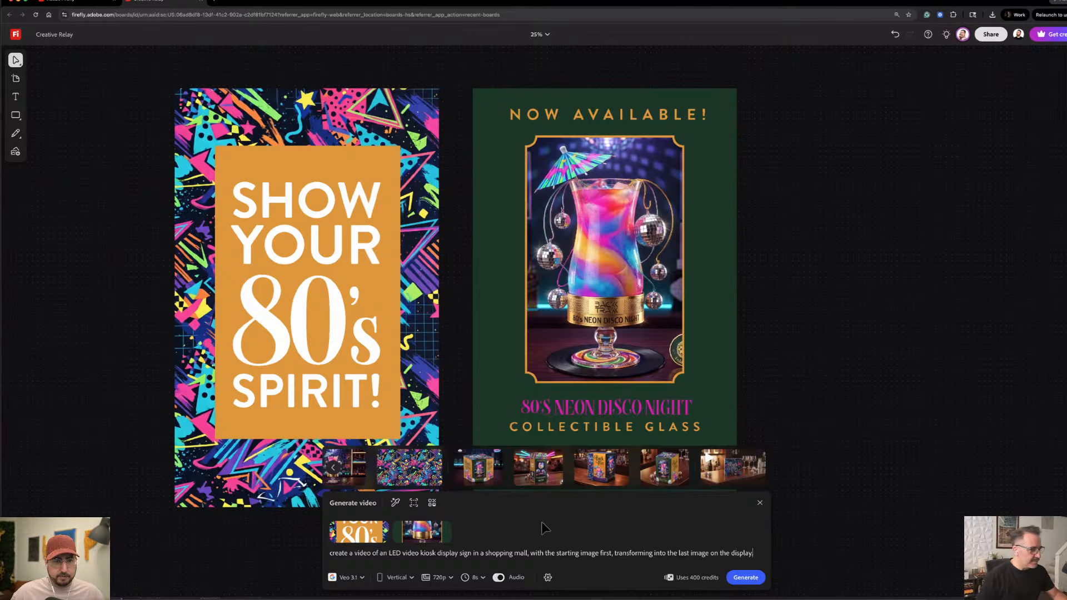
scroll(542, 522, "down", 3)
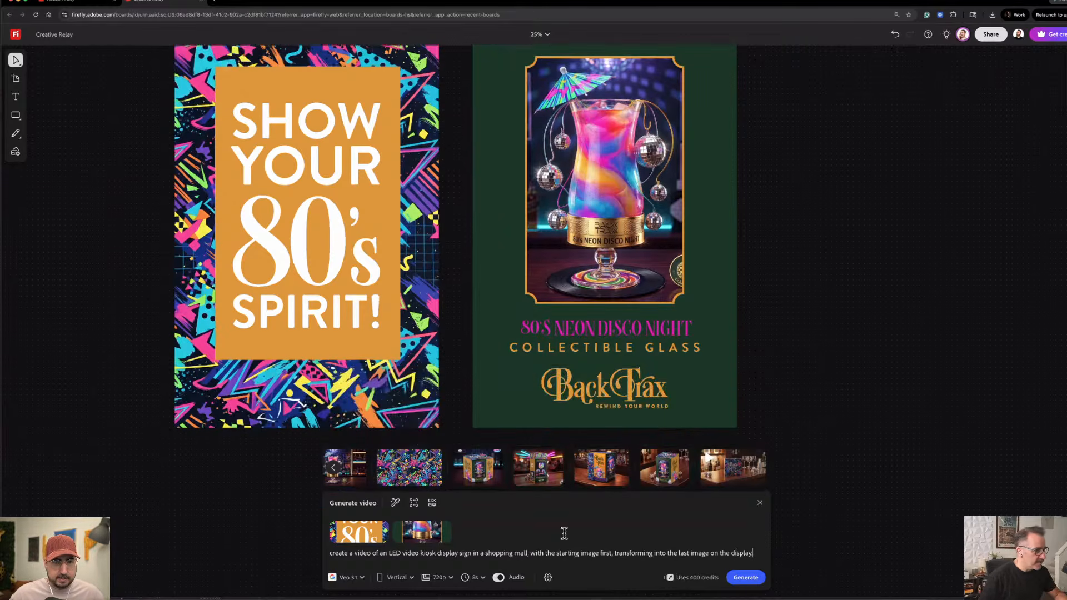
left_click(748, 578)
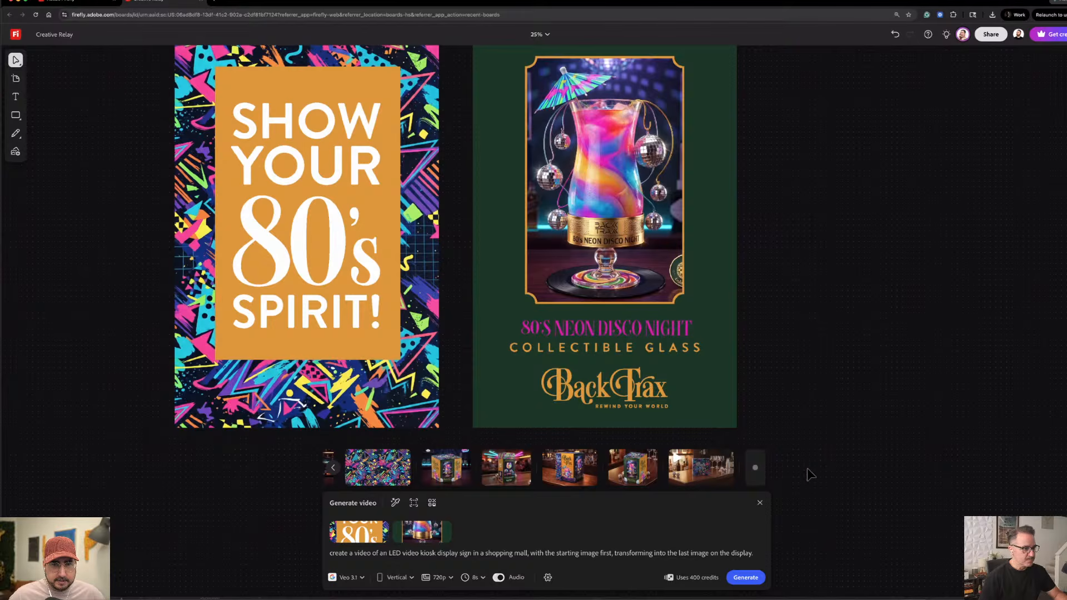
scroll(807, 469, "down", 1)
scroll(807, 470, "up", 1)
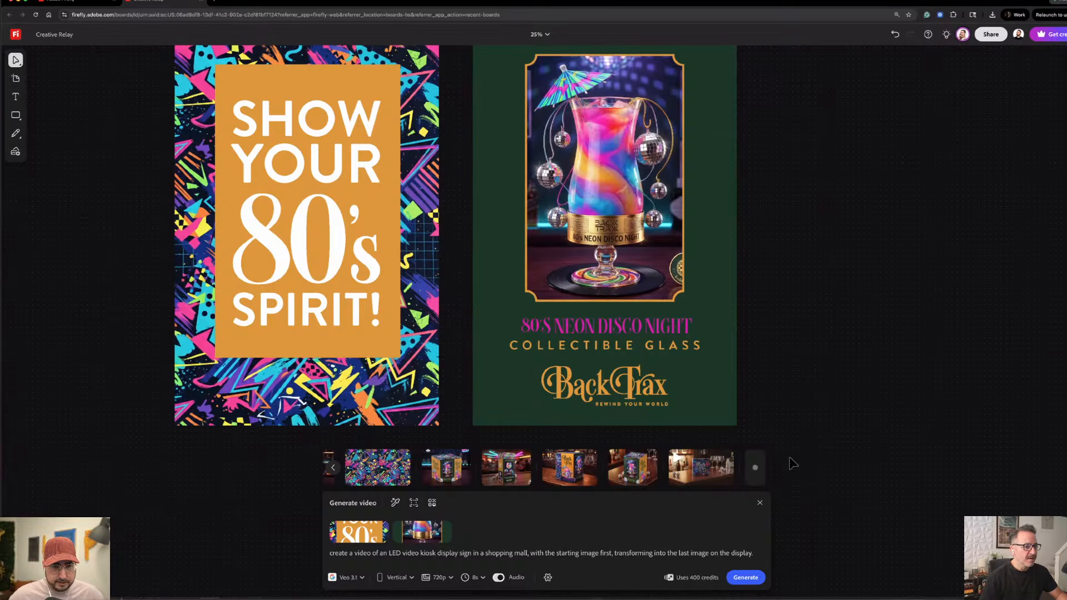
scroll(800, 471, "up", 1)
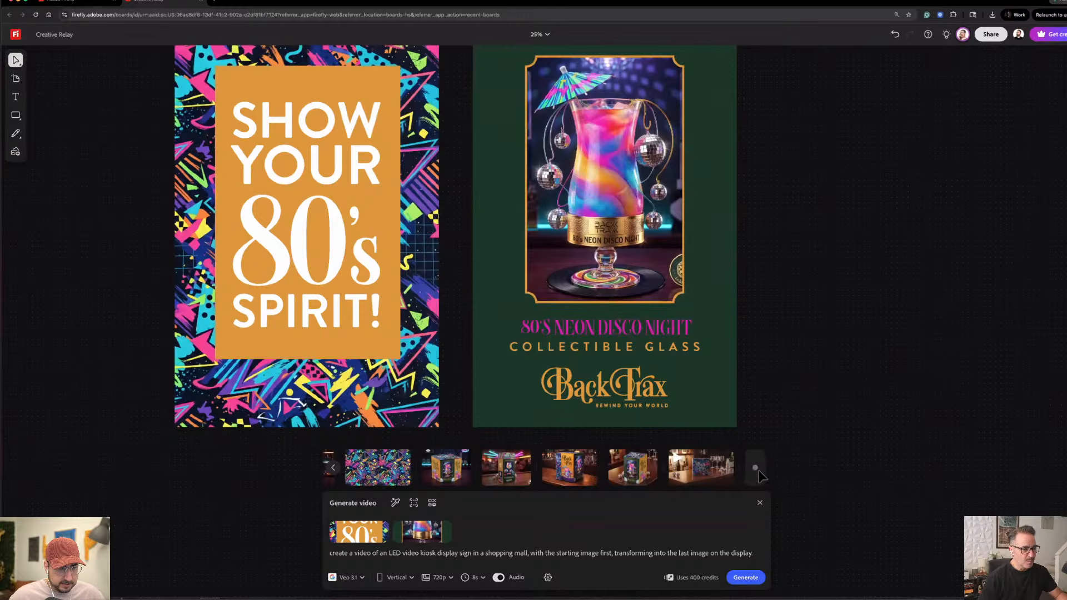